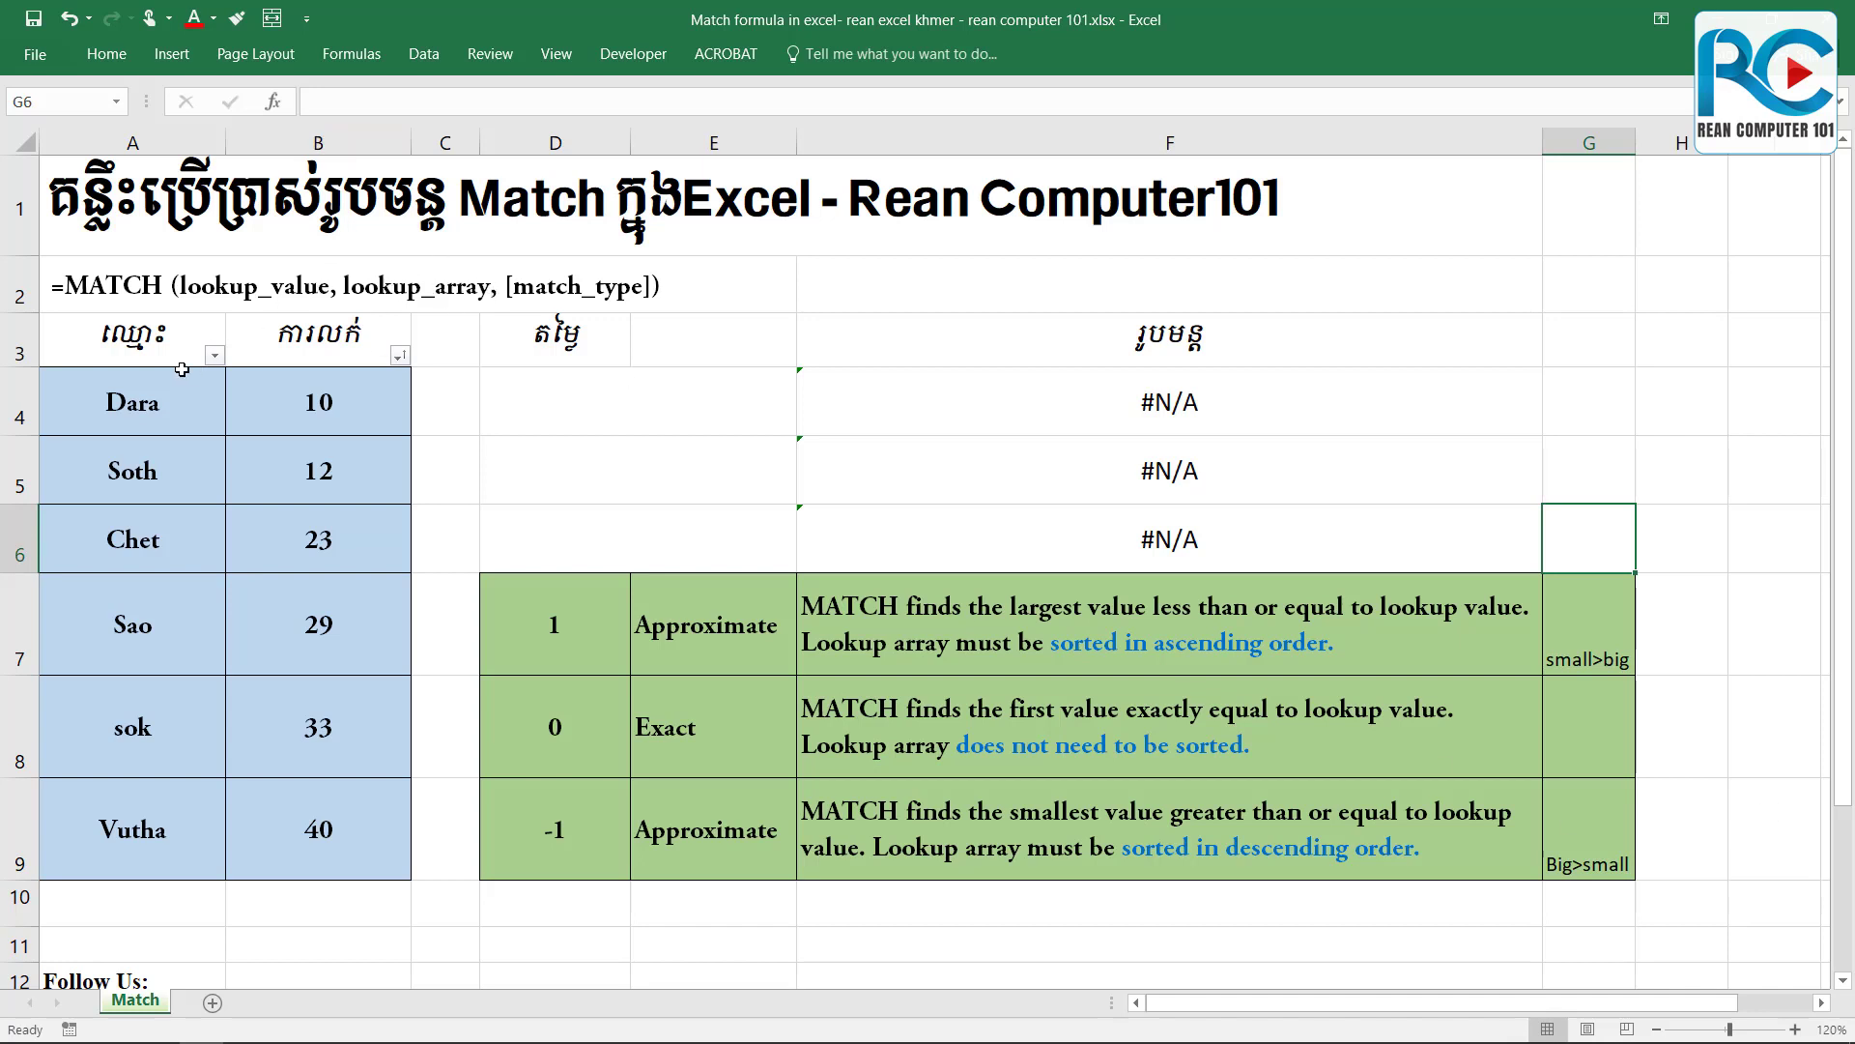
Review the names in A4:A9, the scores in B4:B9 and the MATCH syntax in A2.
left_click_drag(162, 384, 106, 822)
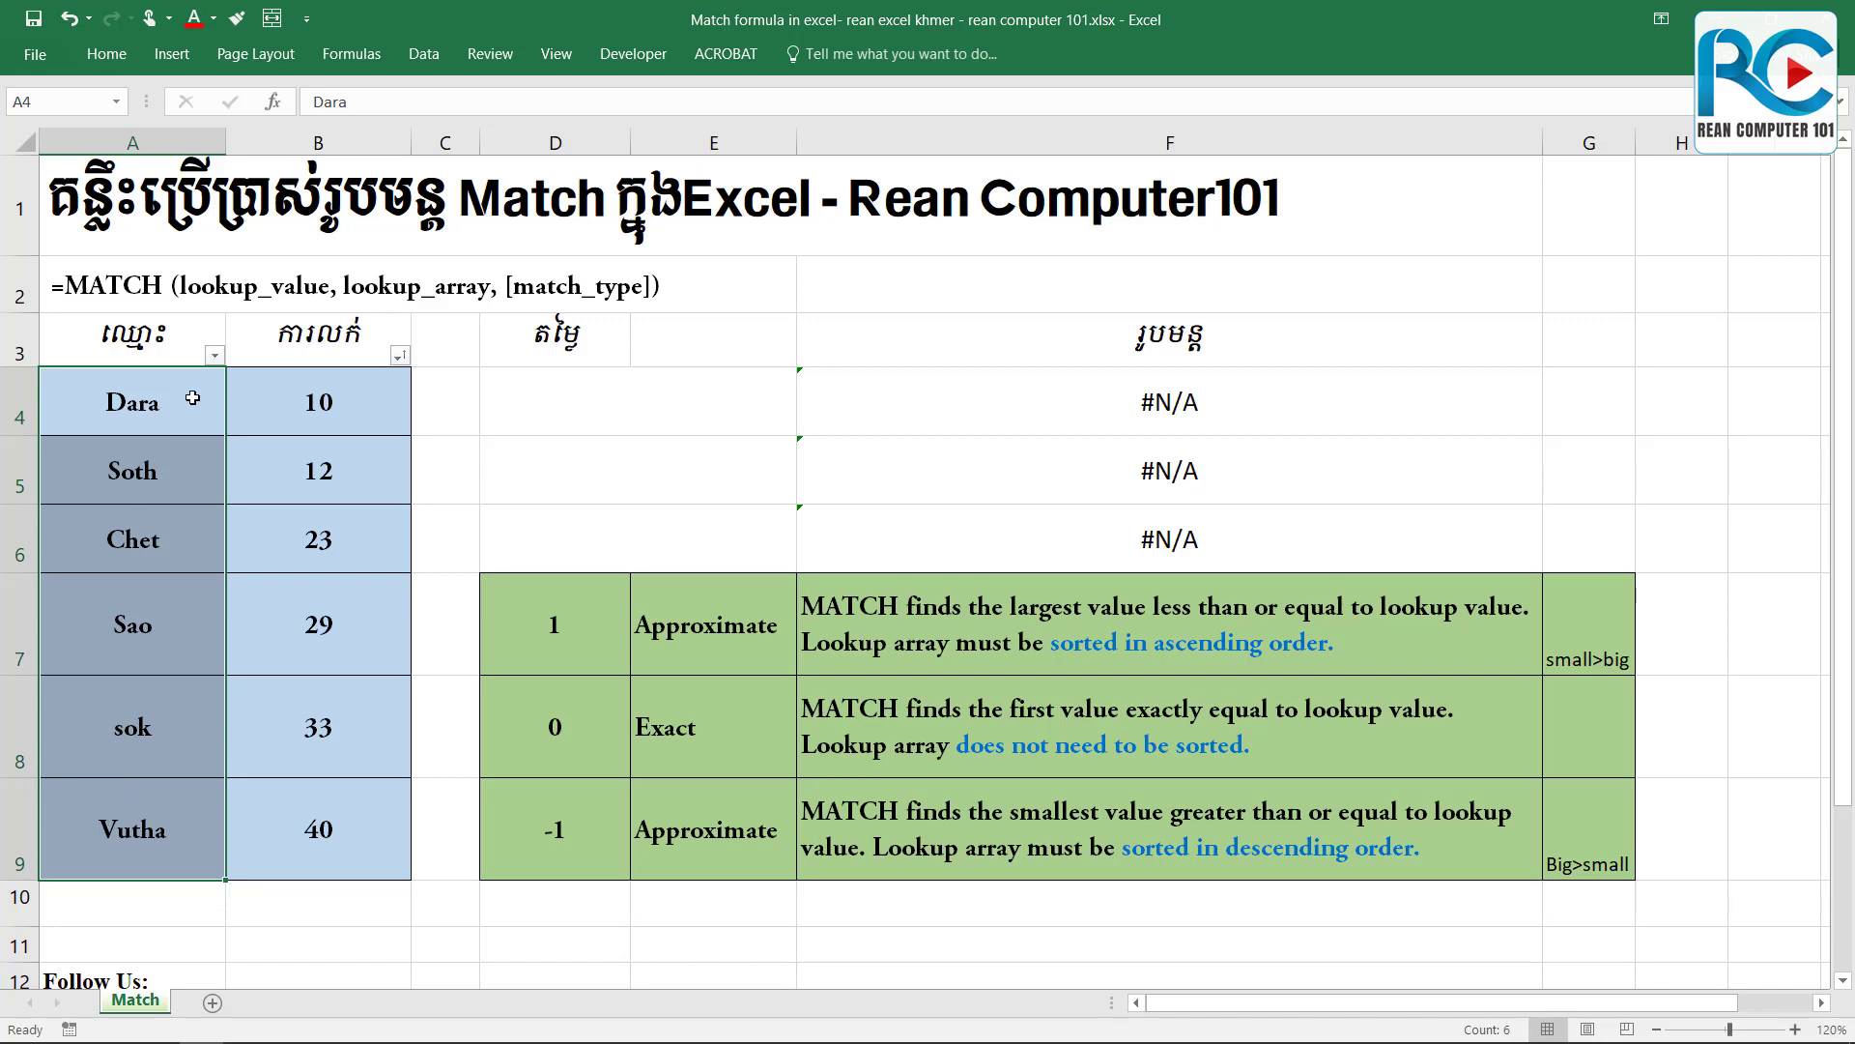
left_click_drag(336, 398, 295, 822)
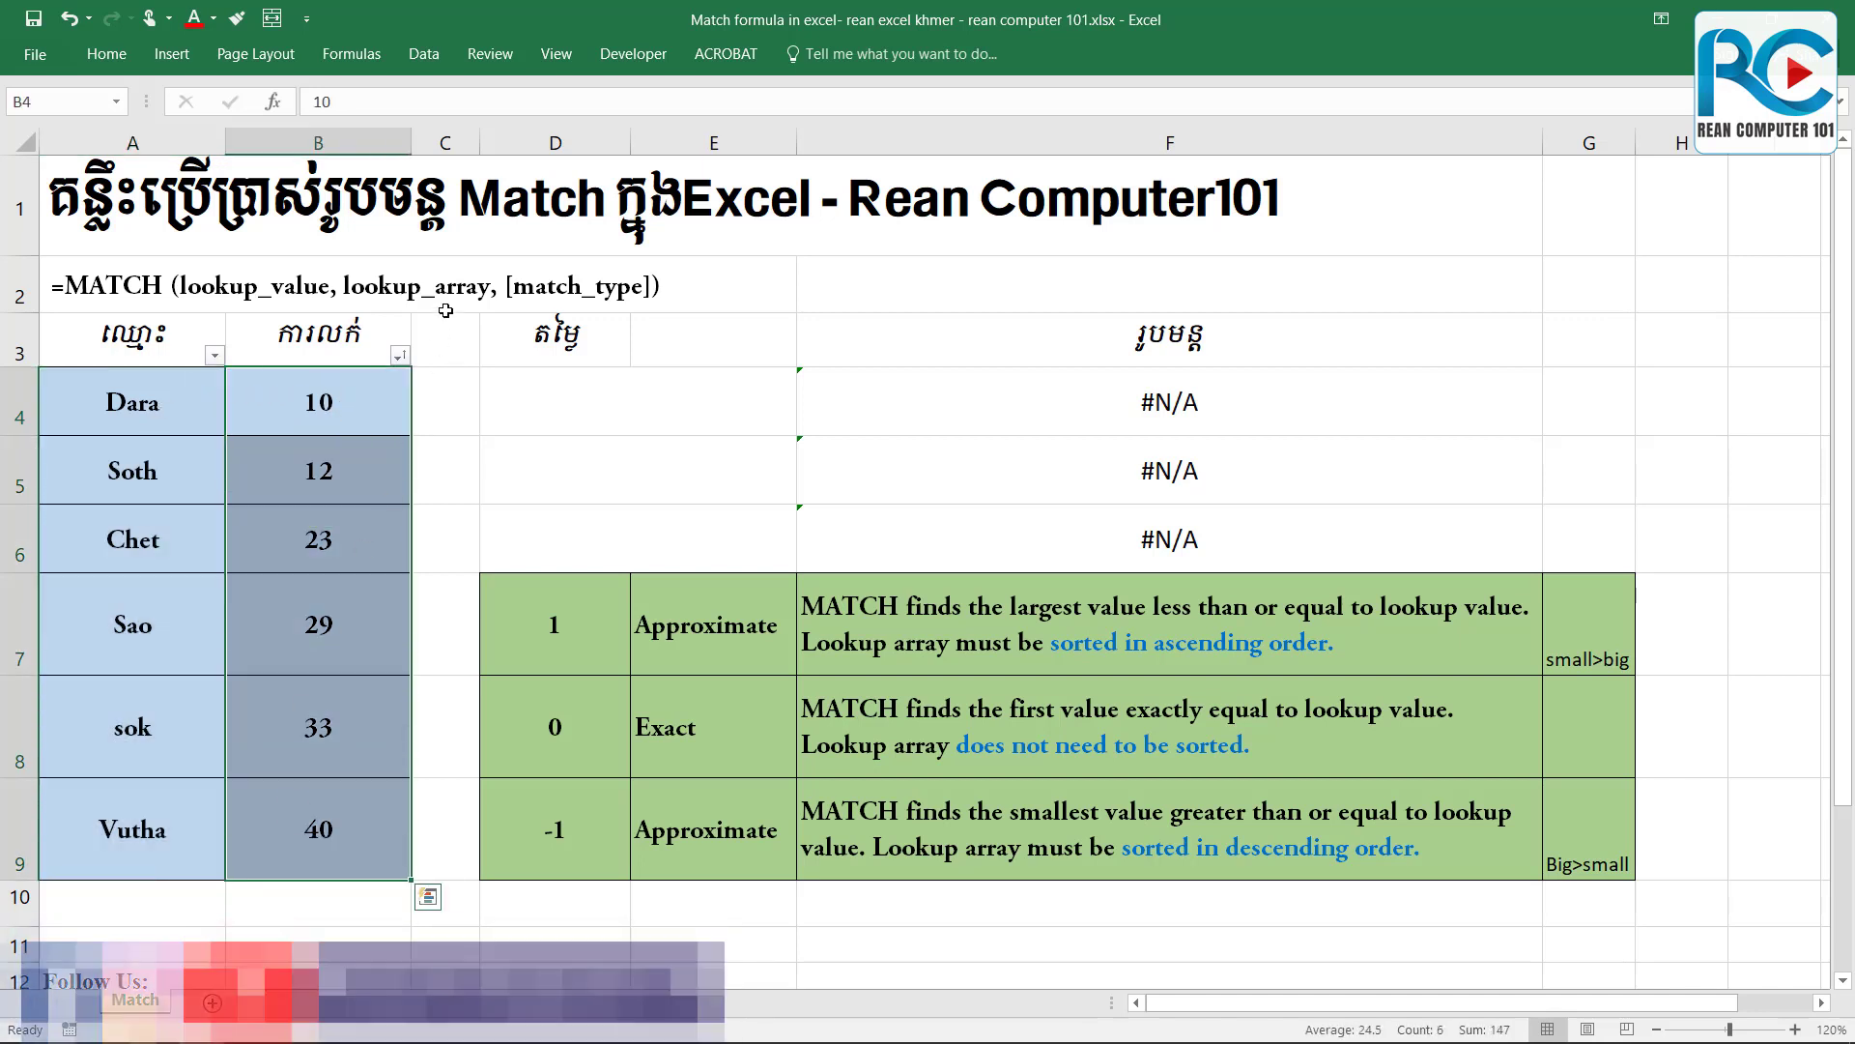
left_click_drag(139, 403, 109, 821)
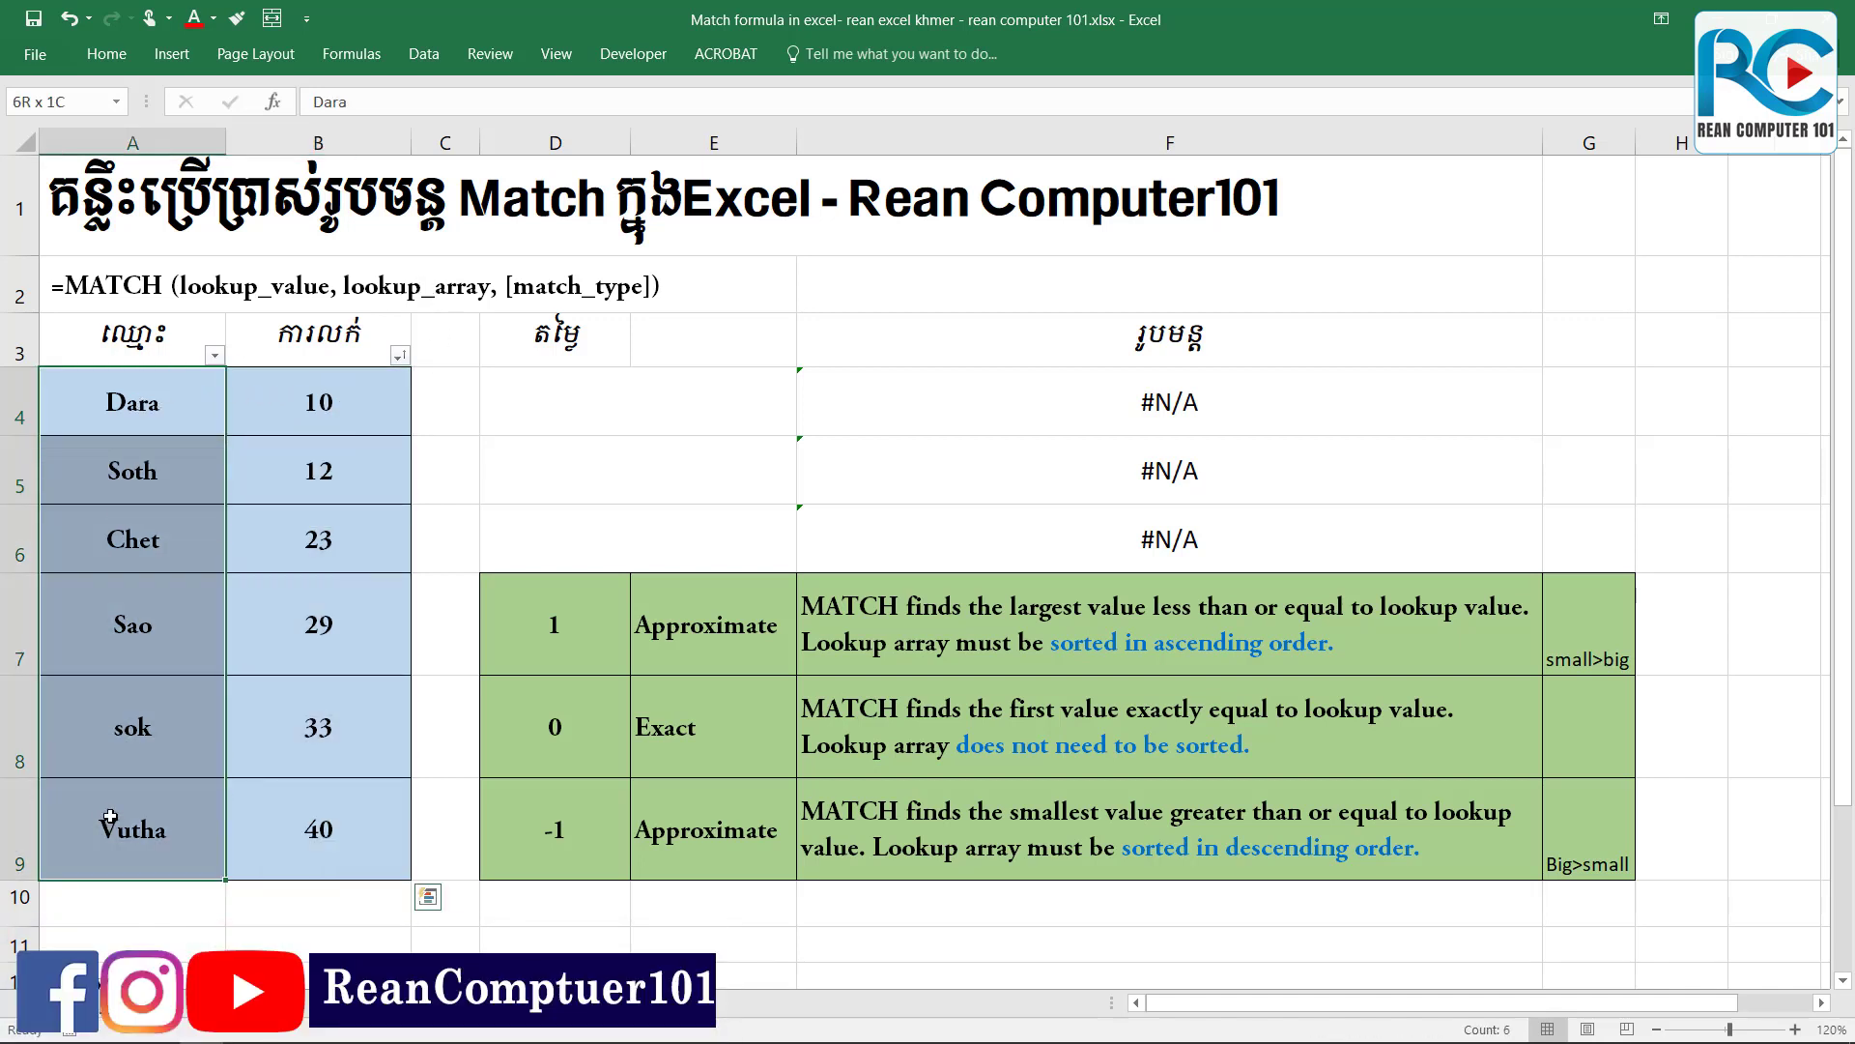
left_click_drag(340, 392, 329, 824)
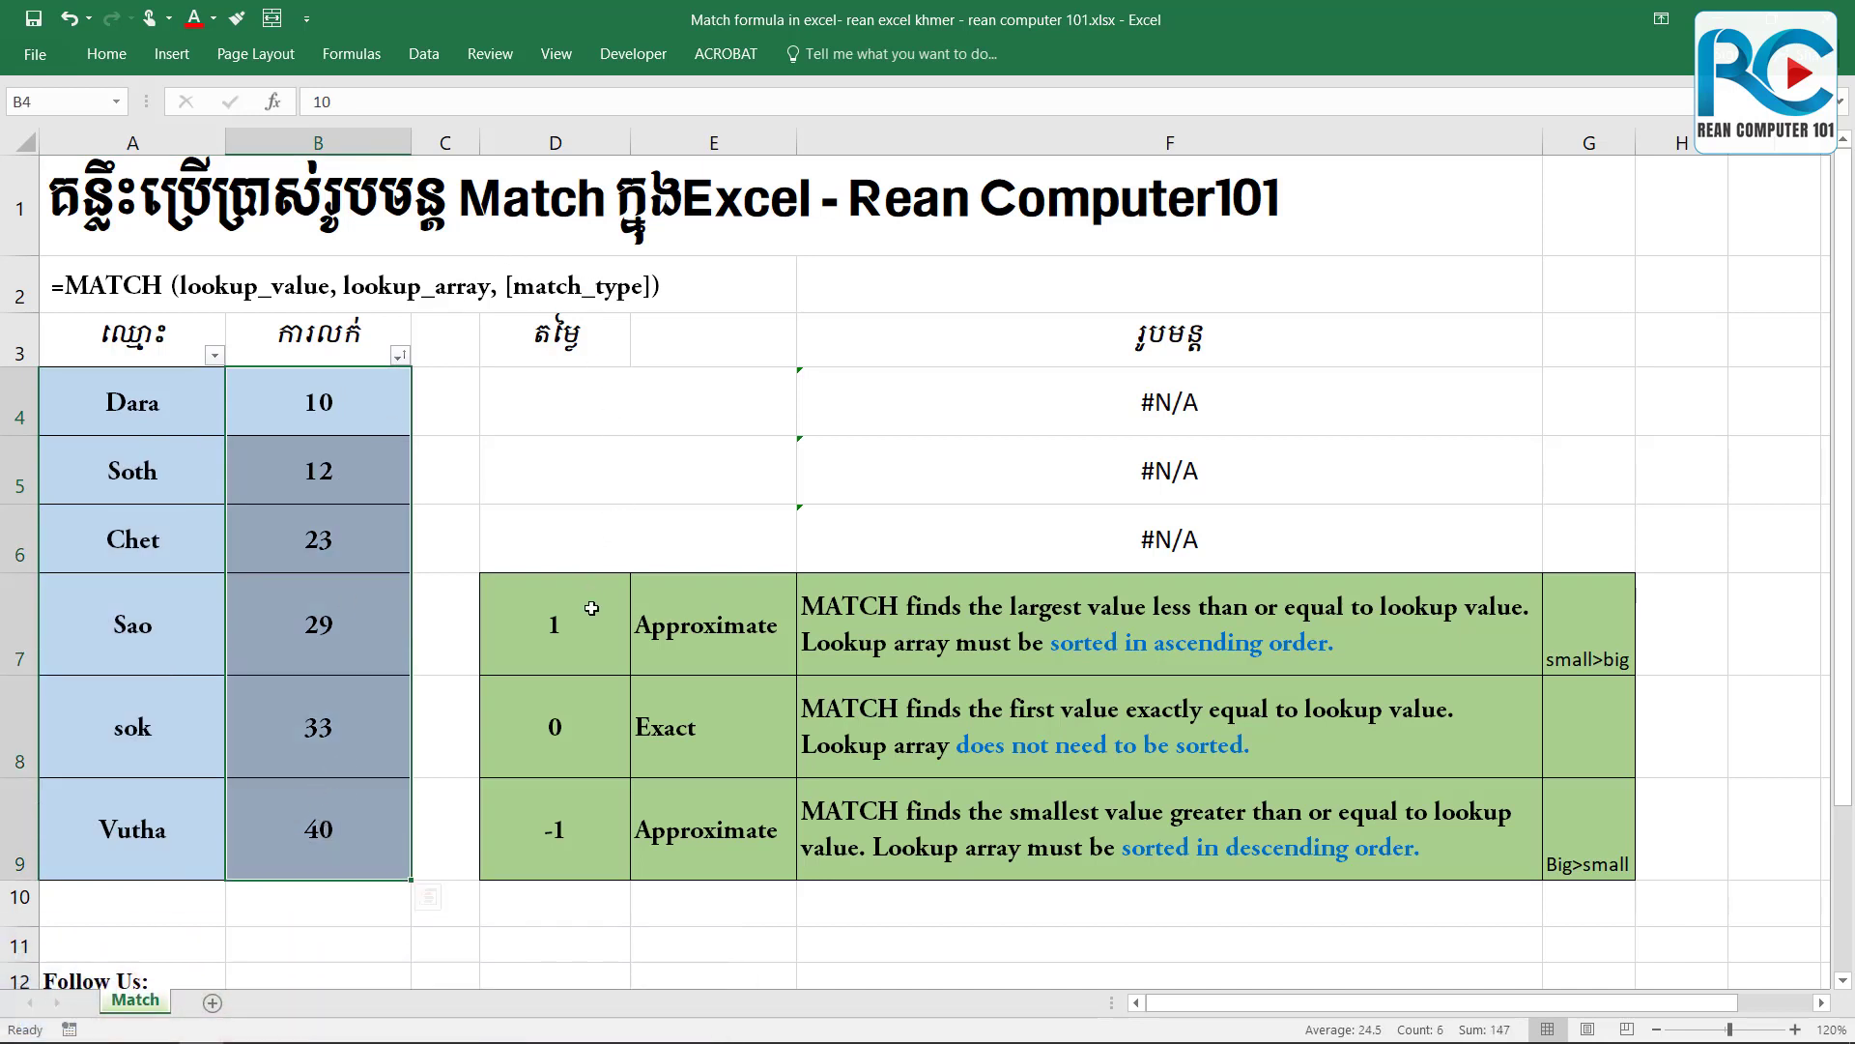
left_click_drag(593, 614, 1507, 819)
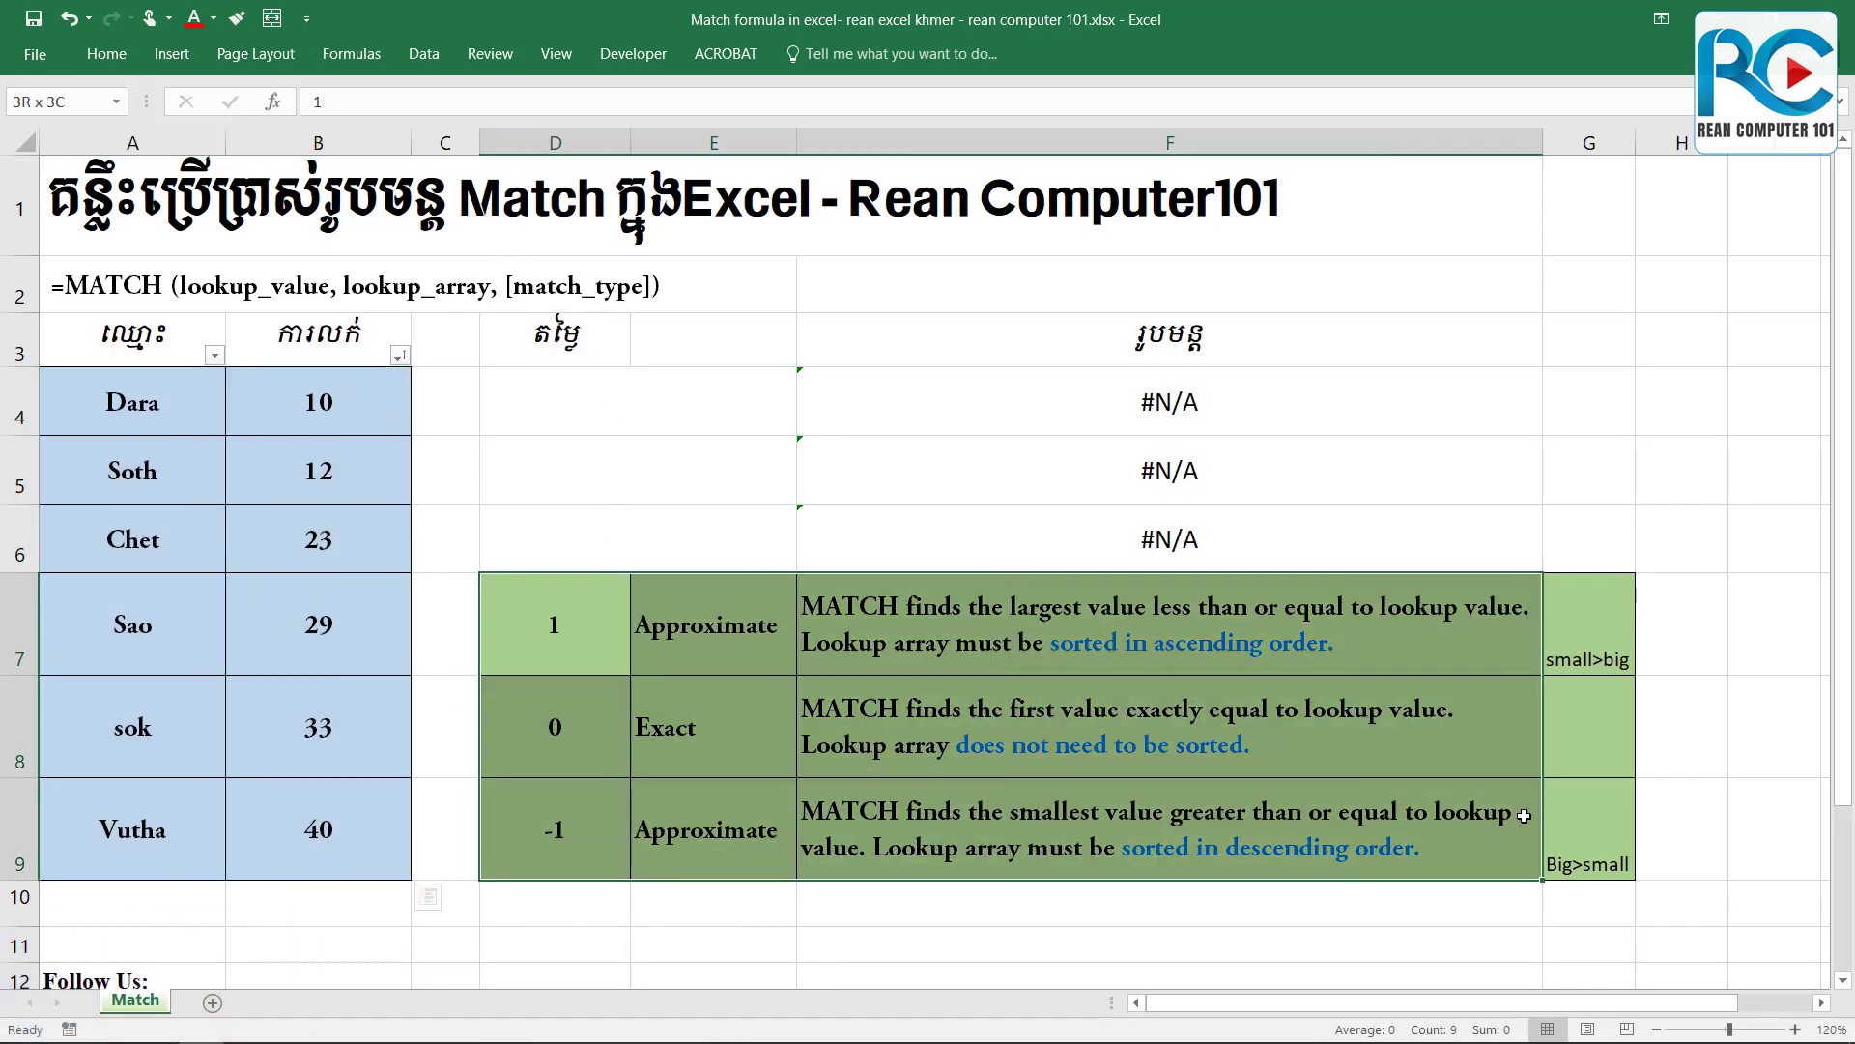
left_click(554, 720)
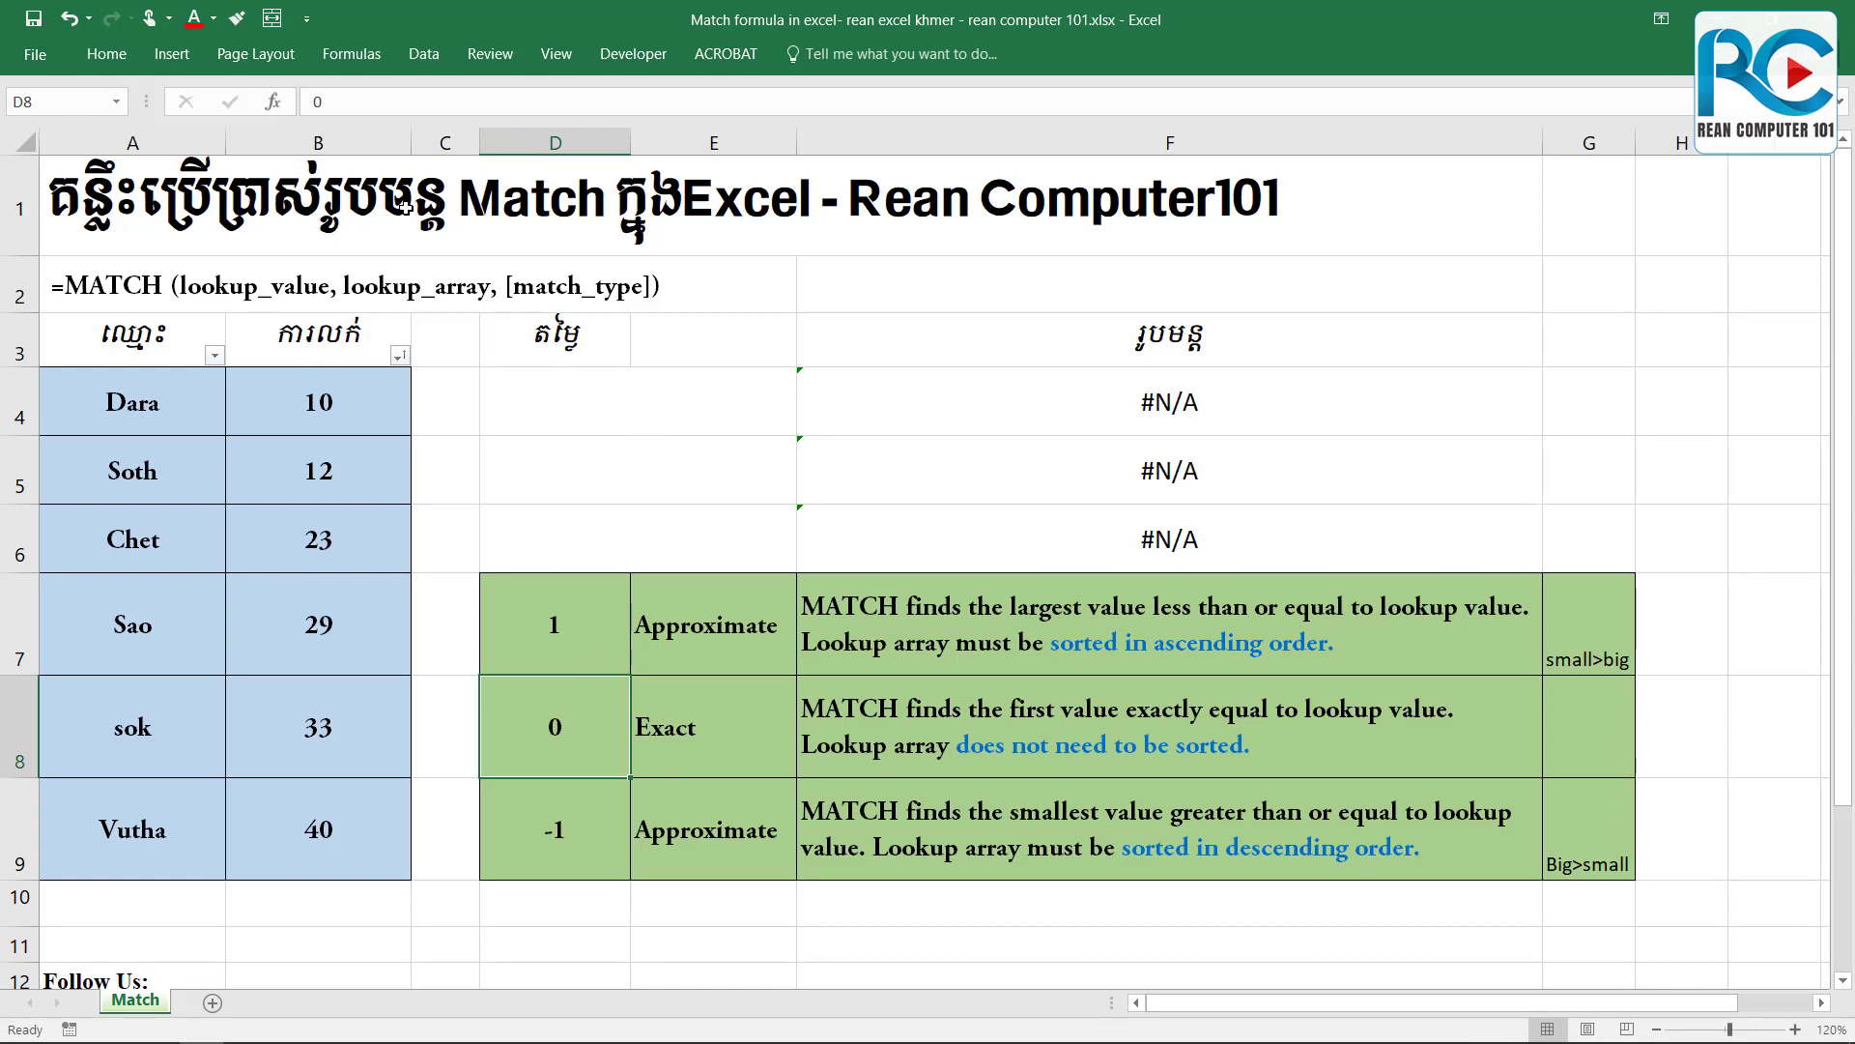
left_click(64, 291)
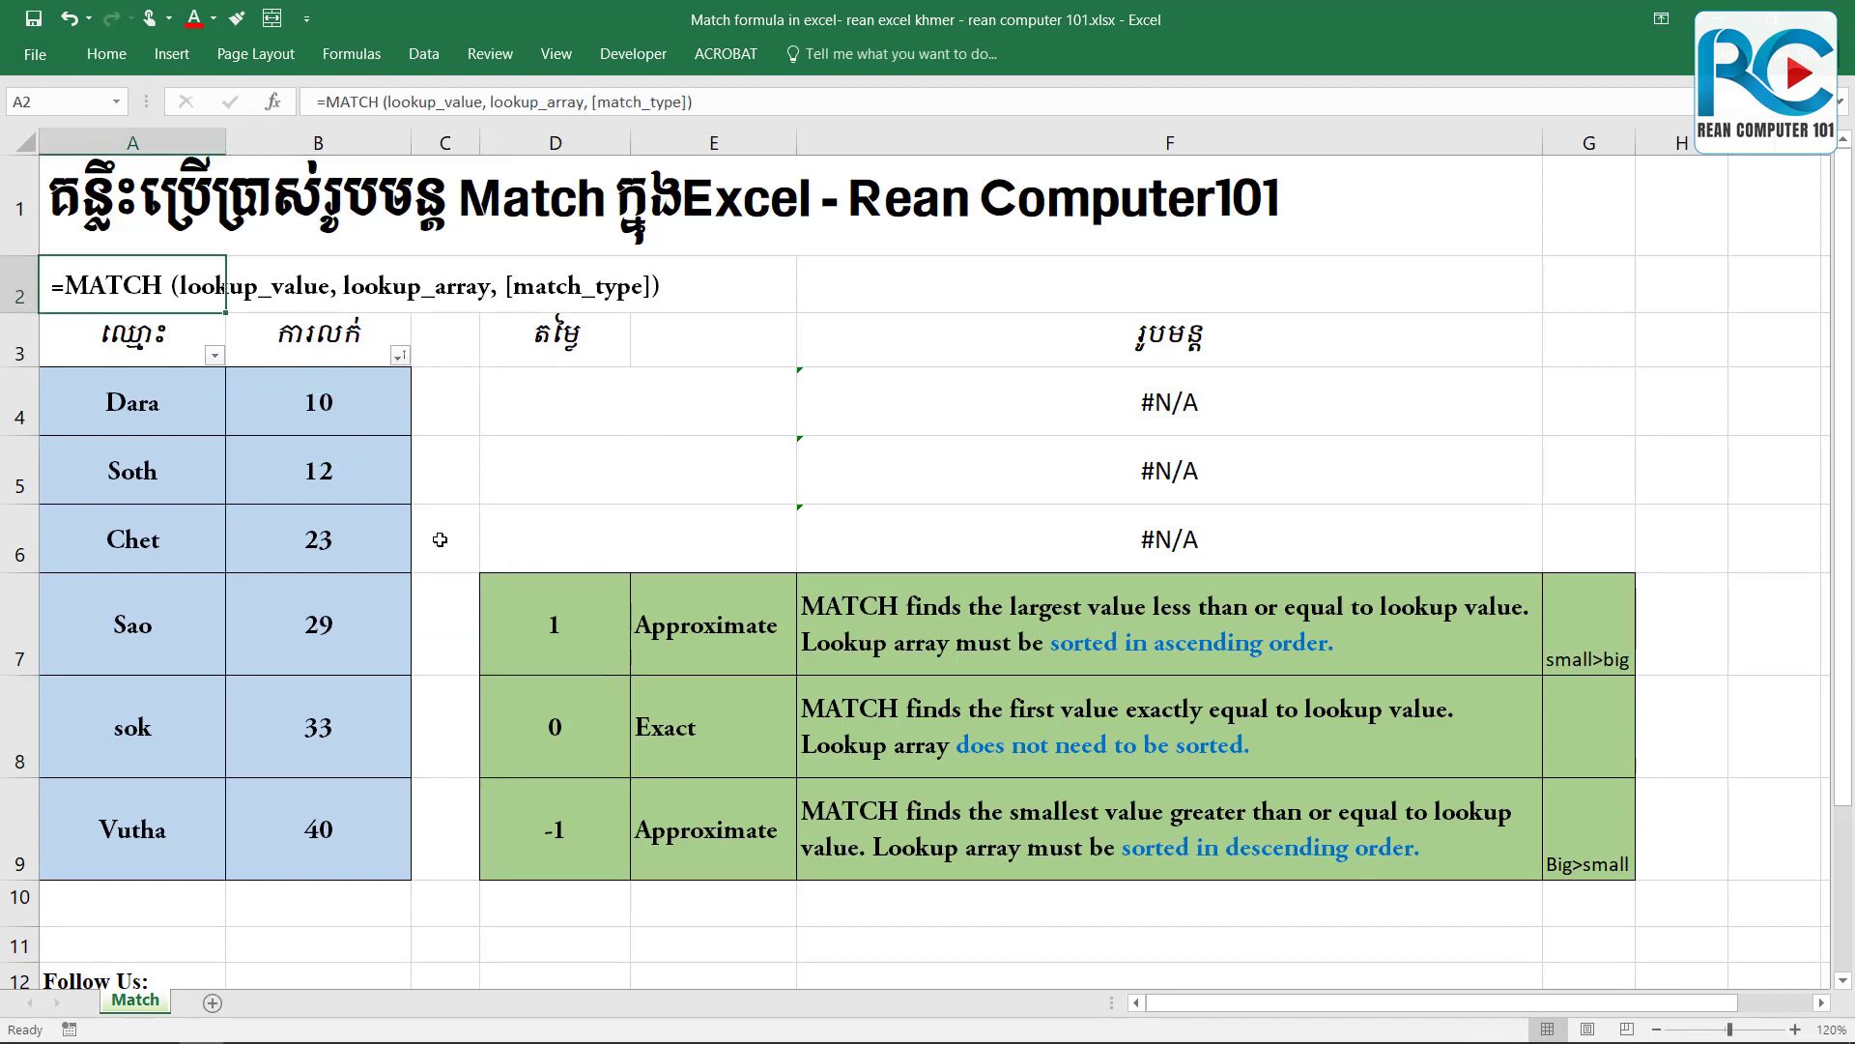
left_click(120, 483)
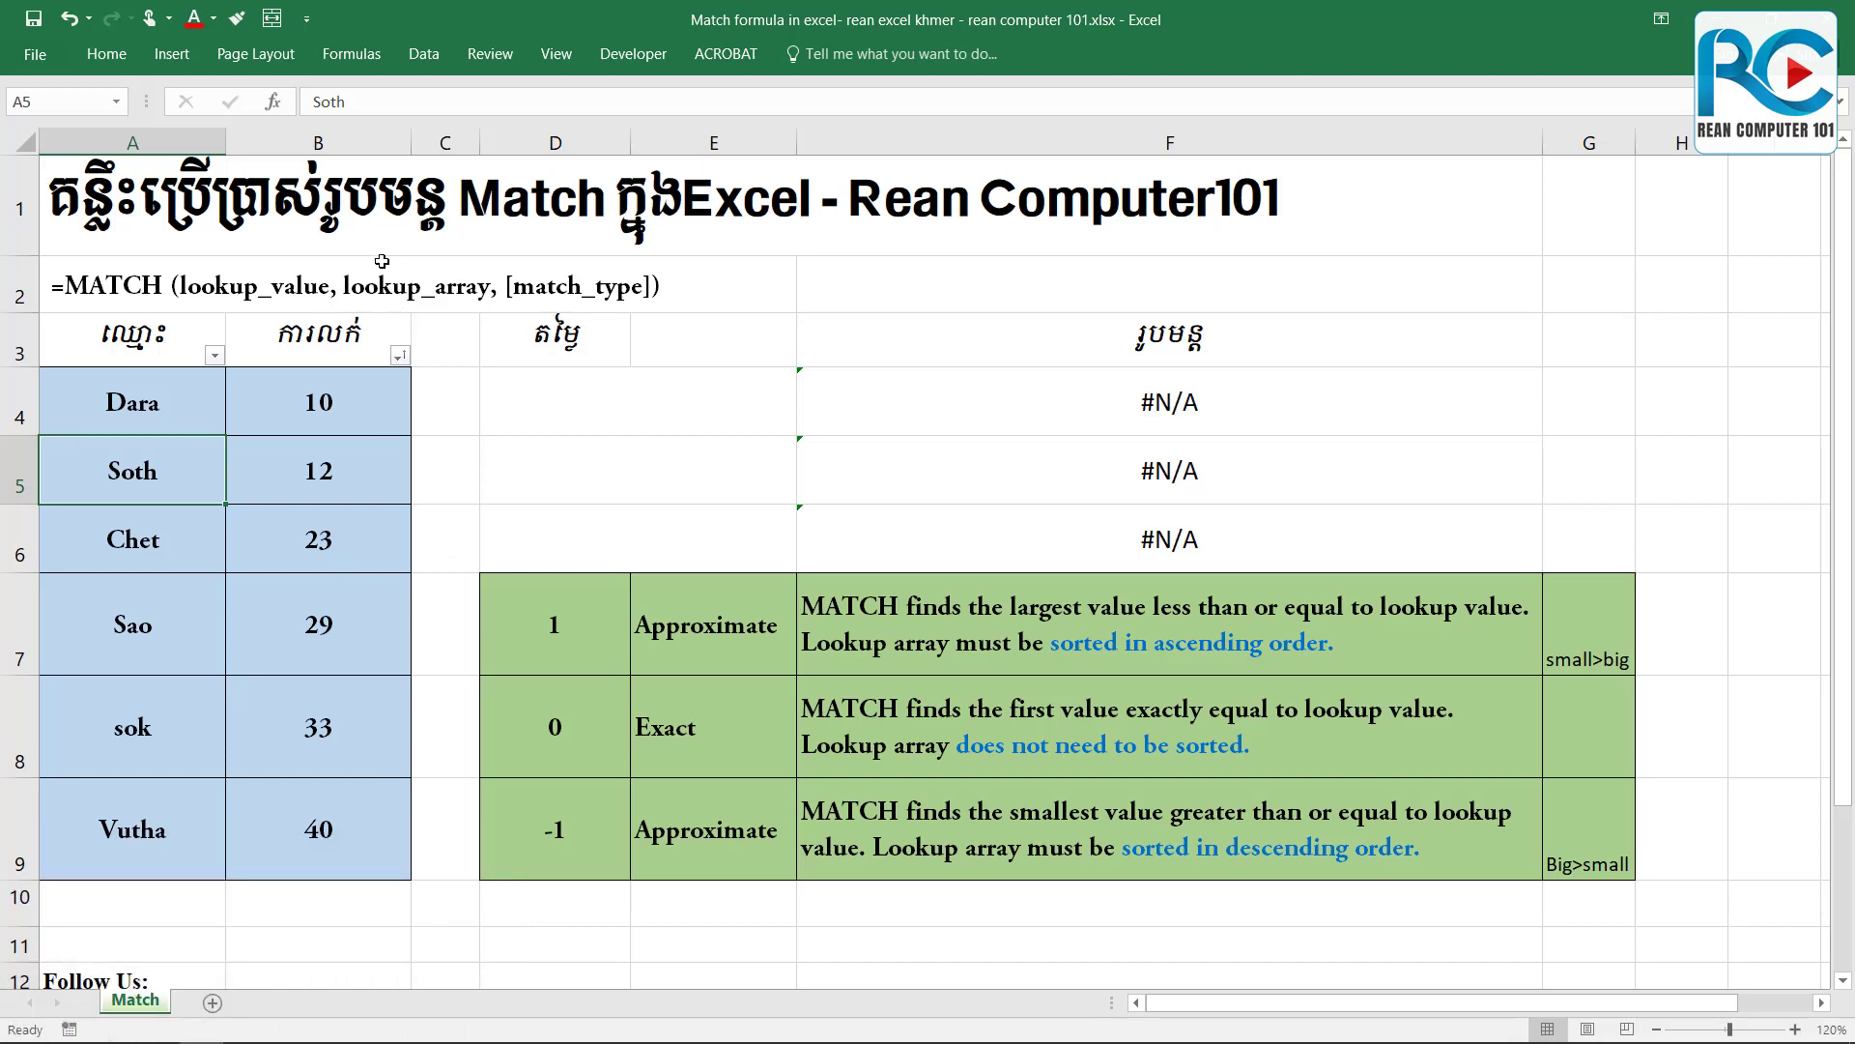
left_click_drag(154, 395, 131, 831)
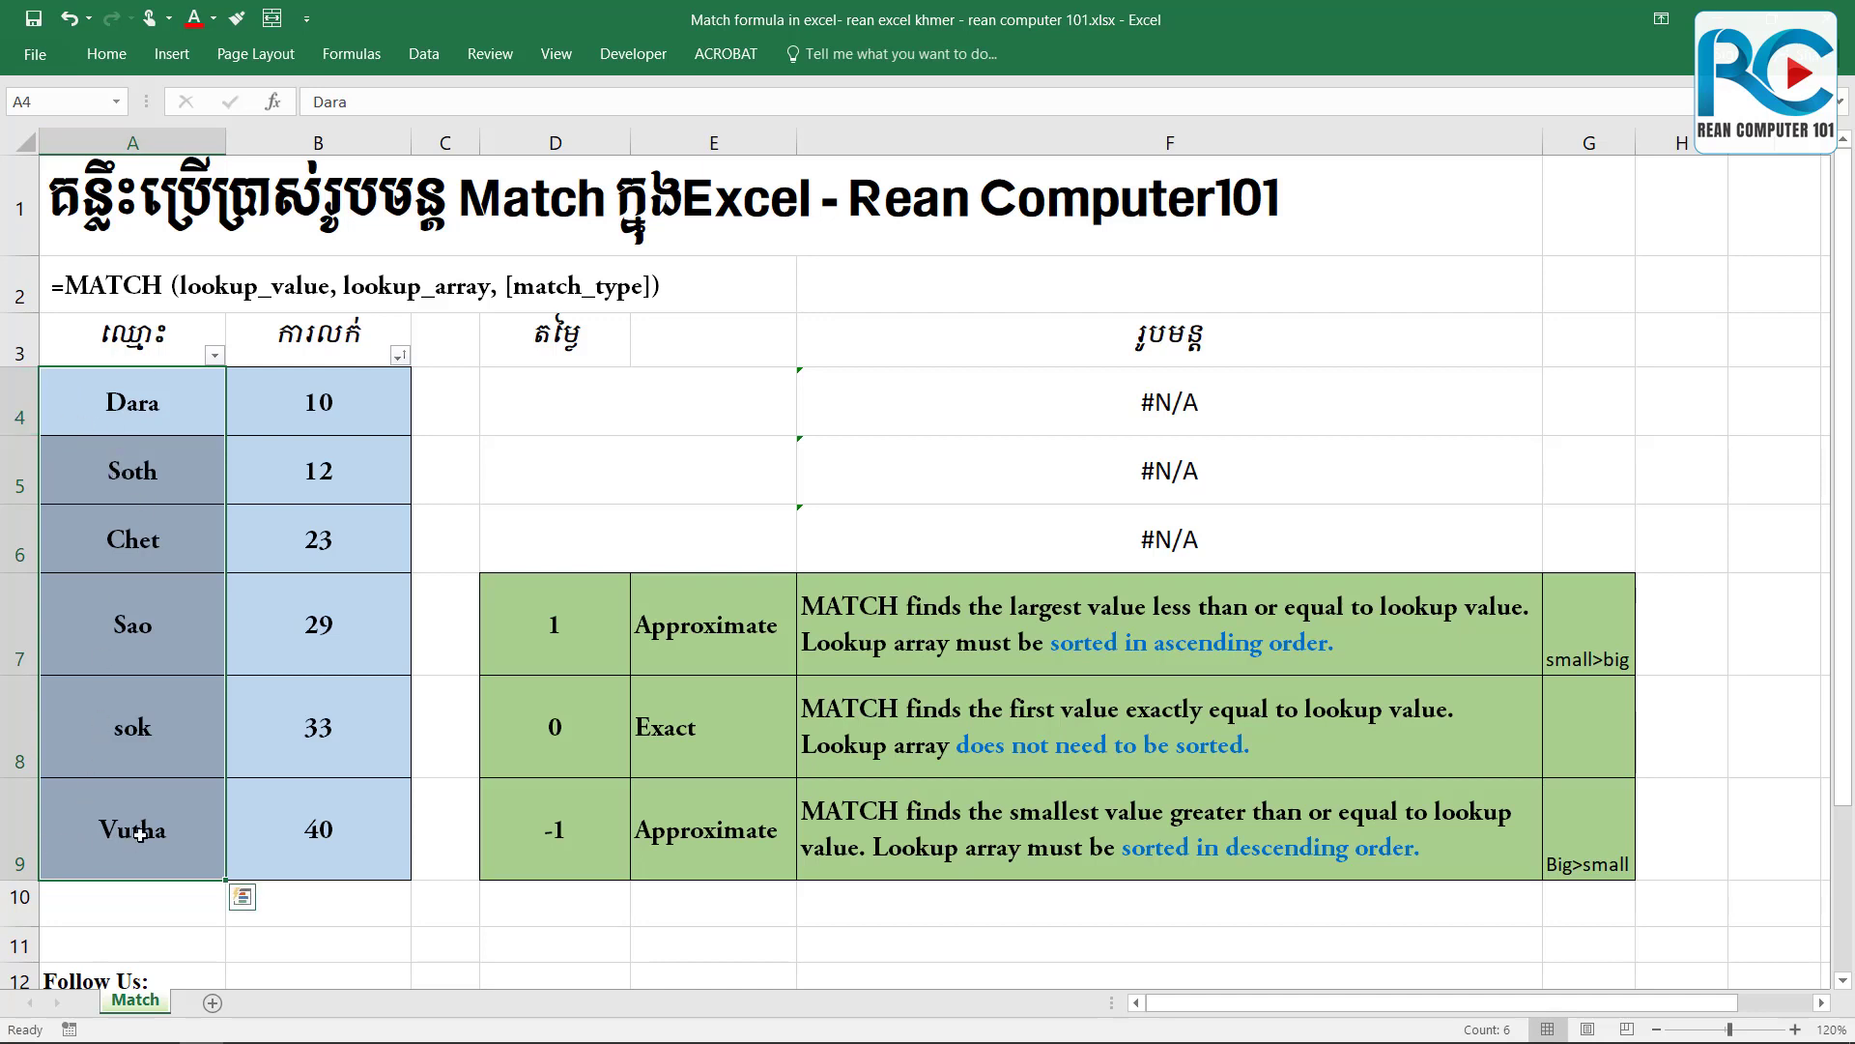
left_click_drag(343, 400, 350, 832)
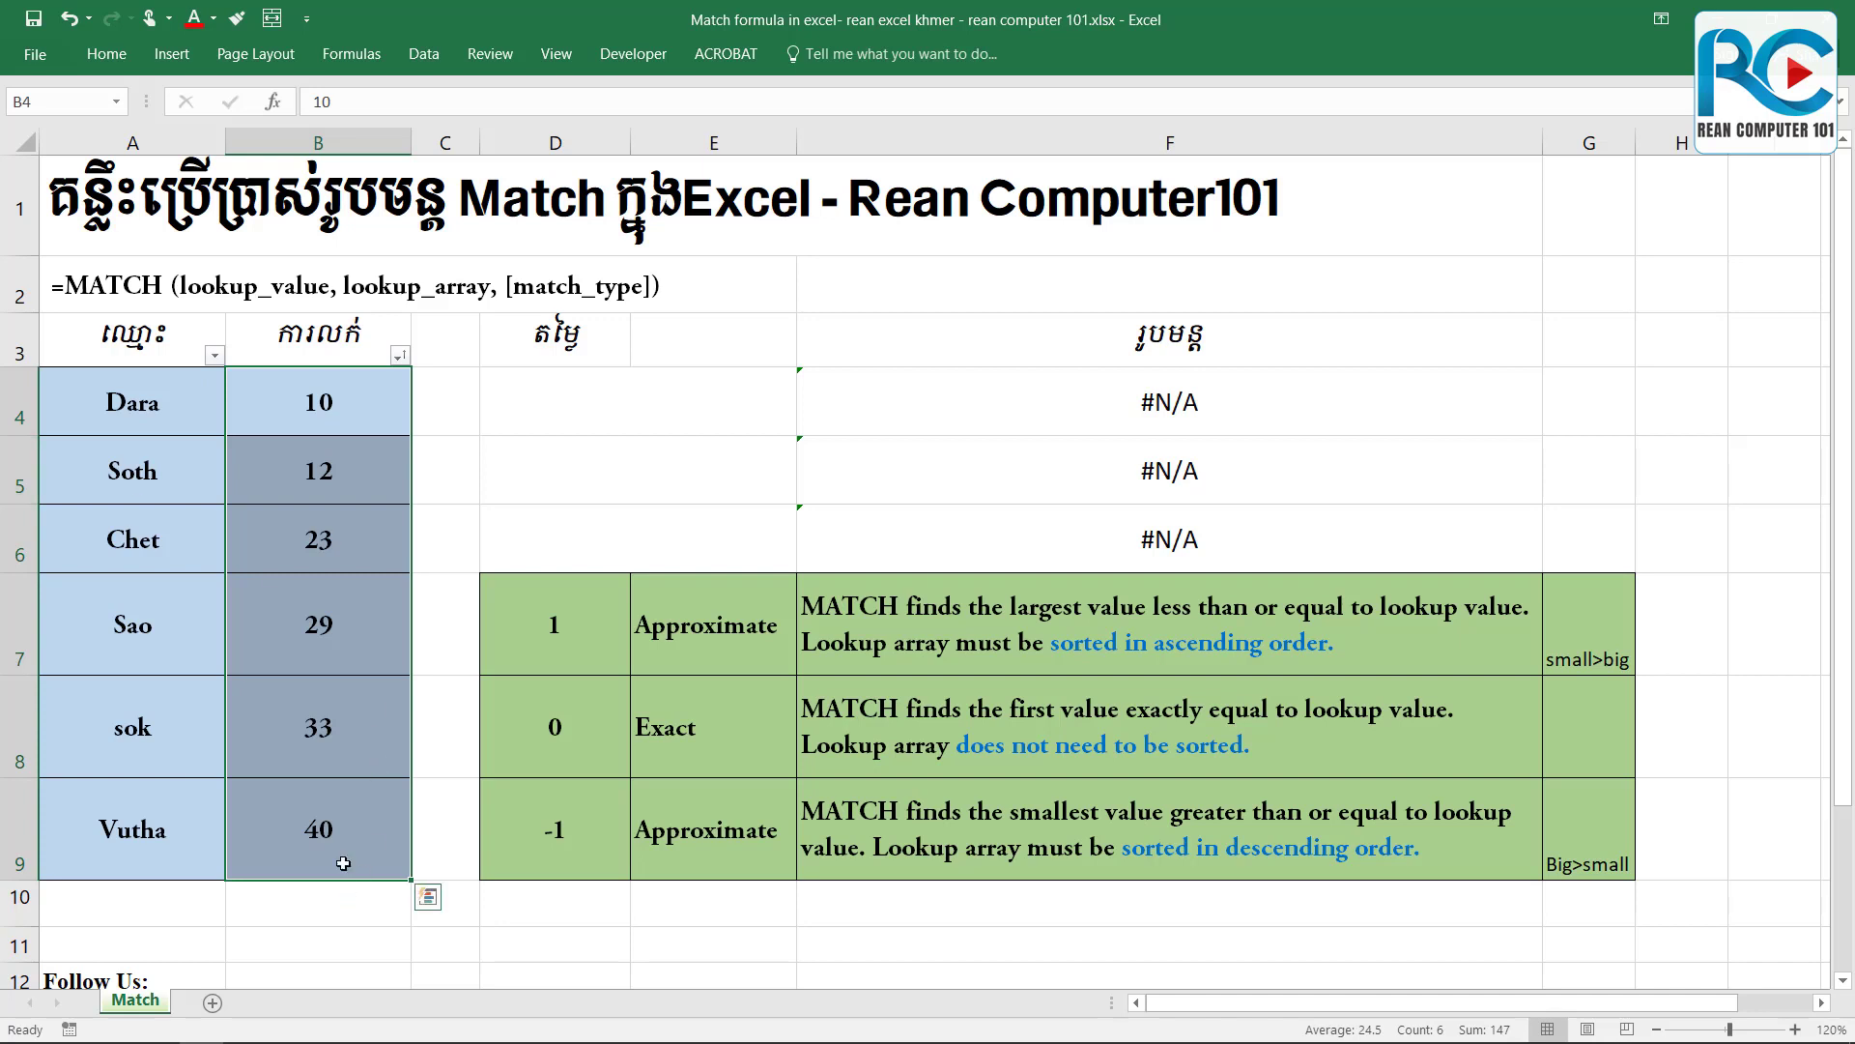
Go over match type 1 in the reference table: Approximate, with its description in F7.
left_click(565, 372)
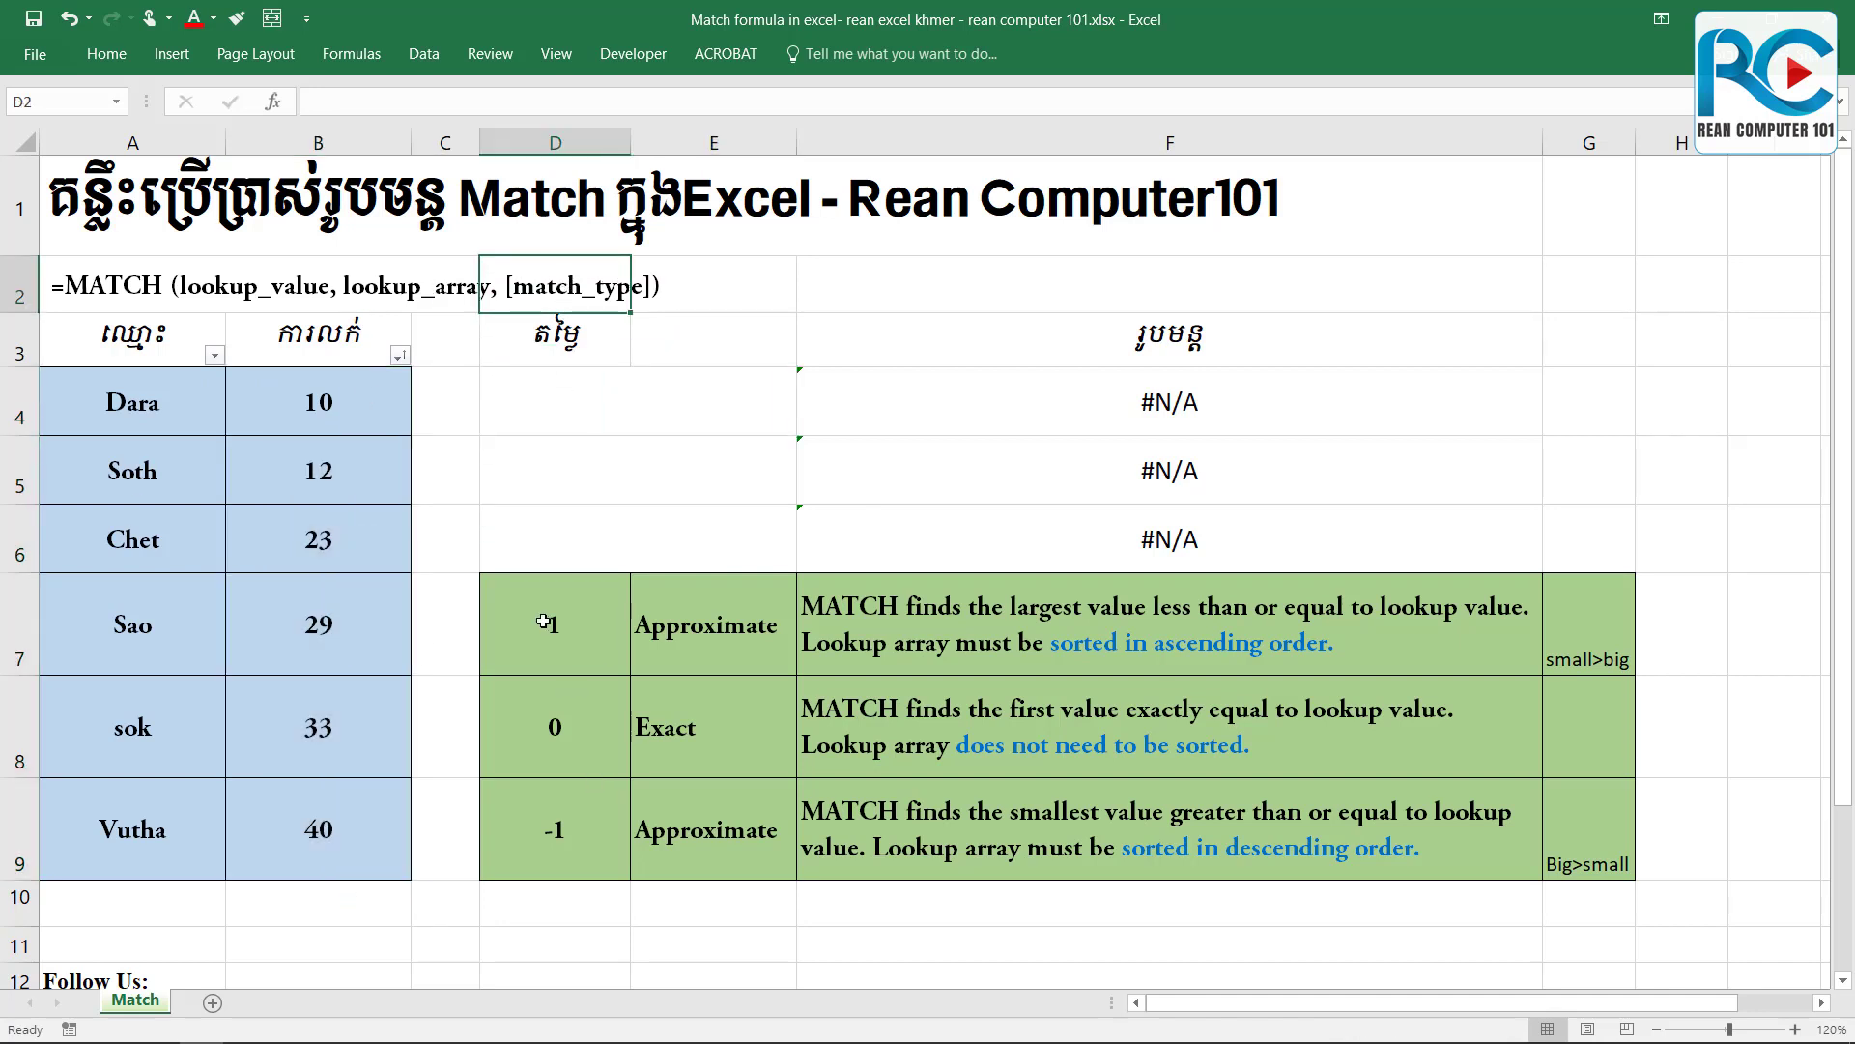
left_click(569, 641)
left_click_drag(569, 642, 559, 817)
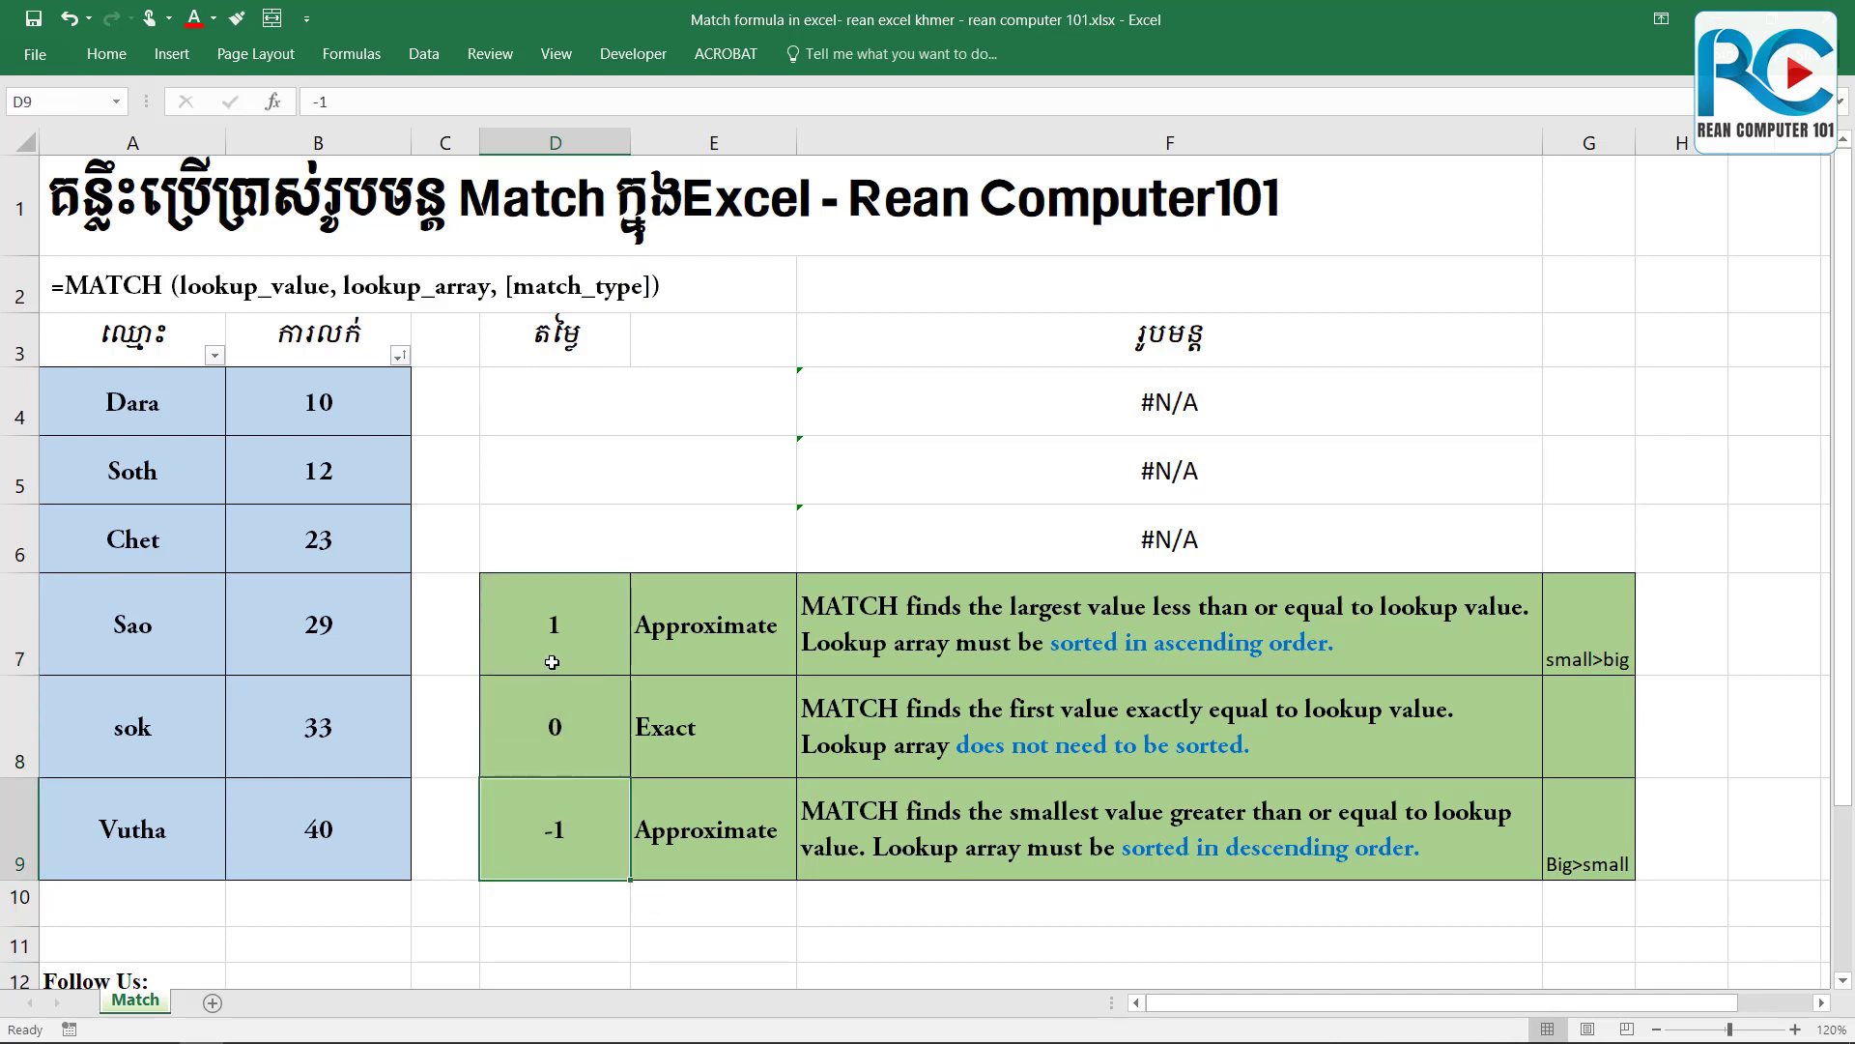
left_click(560, 653)
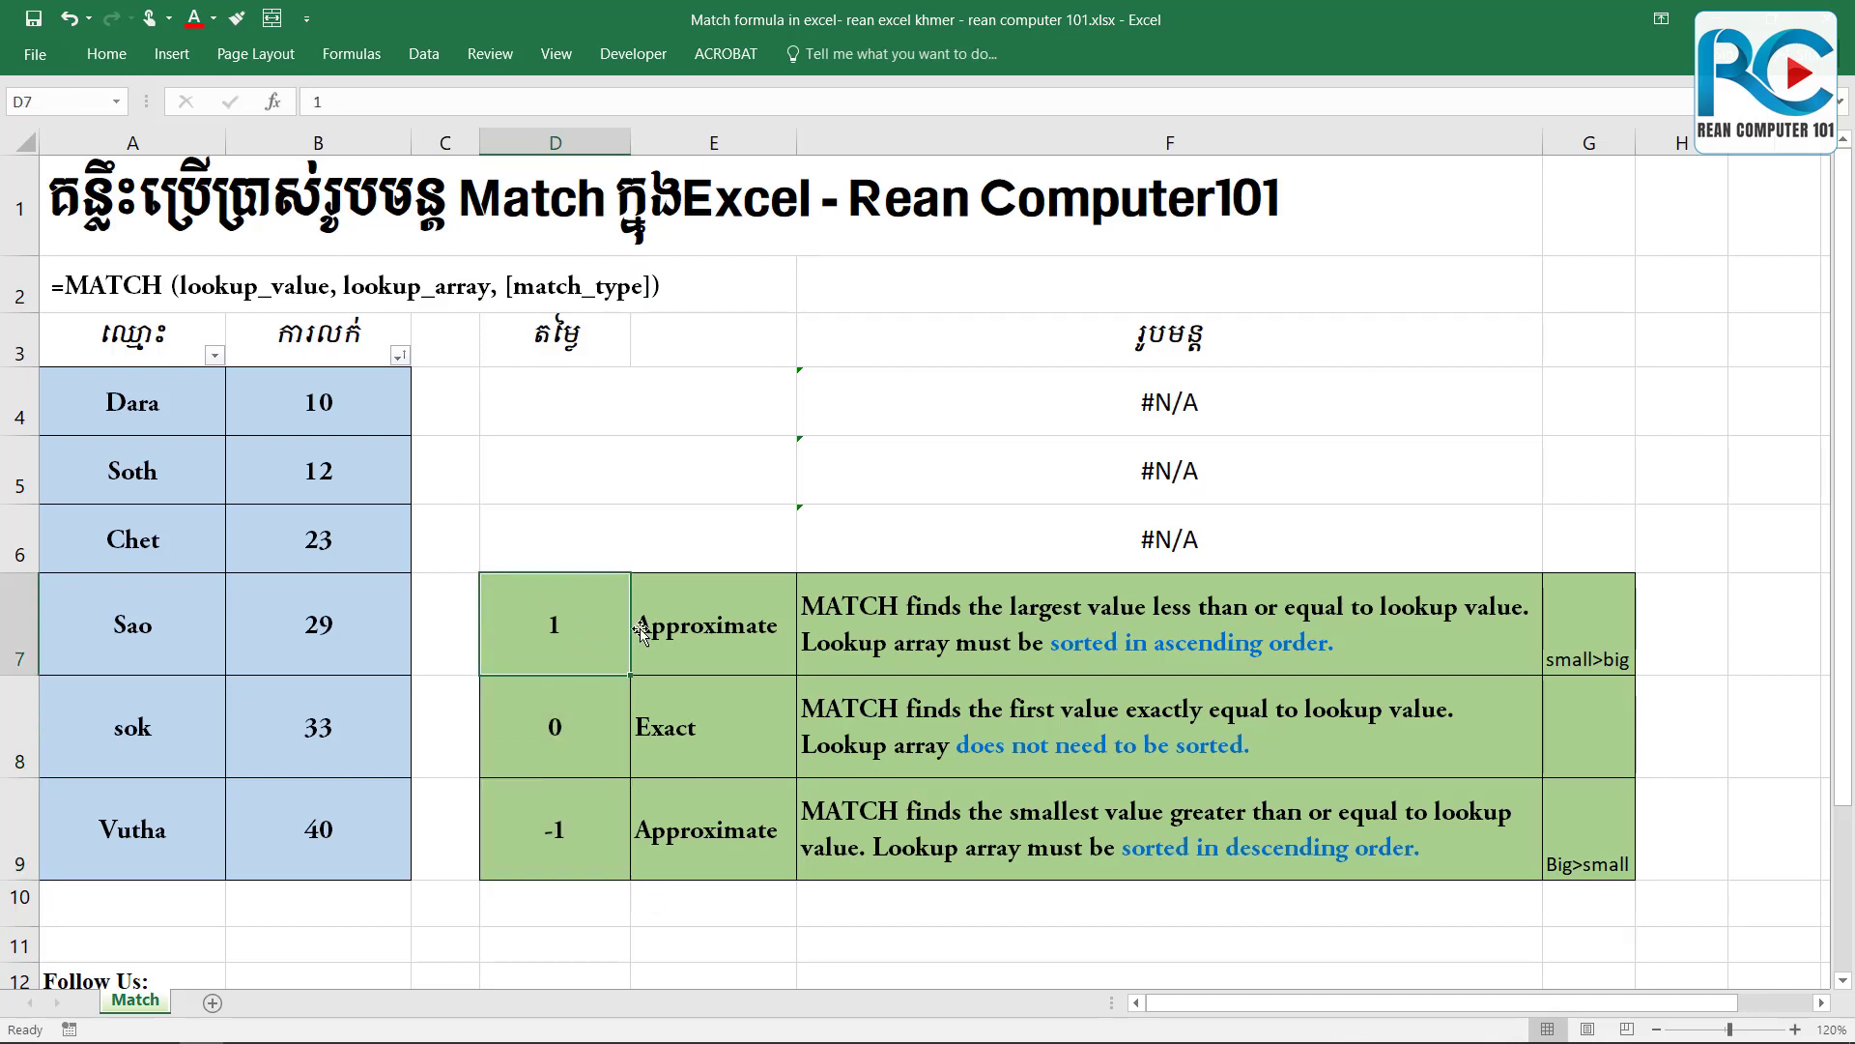
left_click(719, 641)
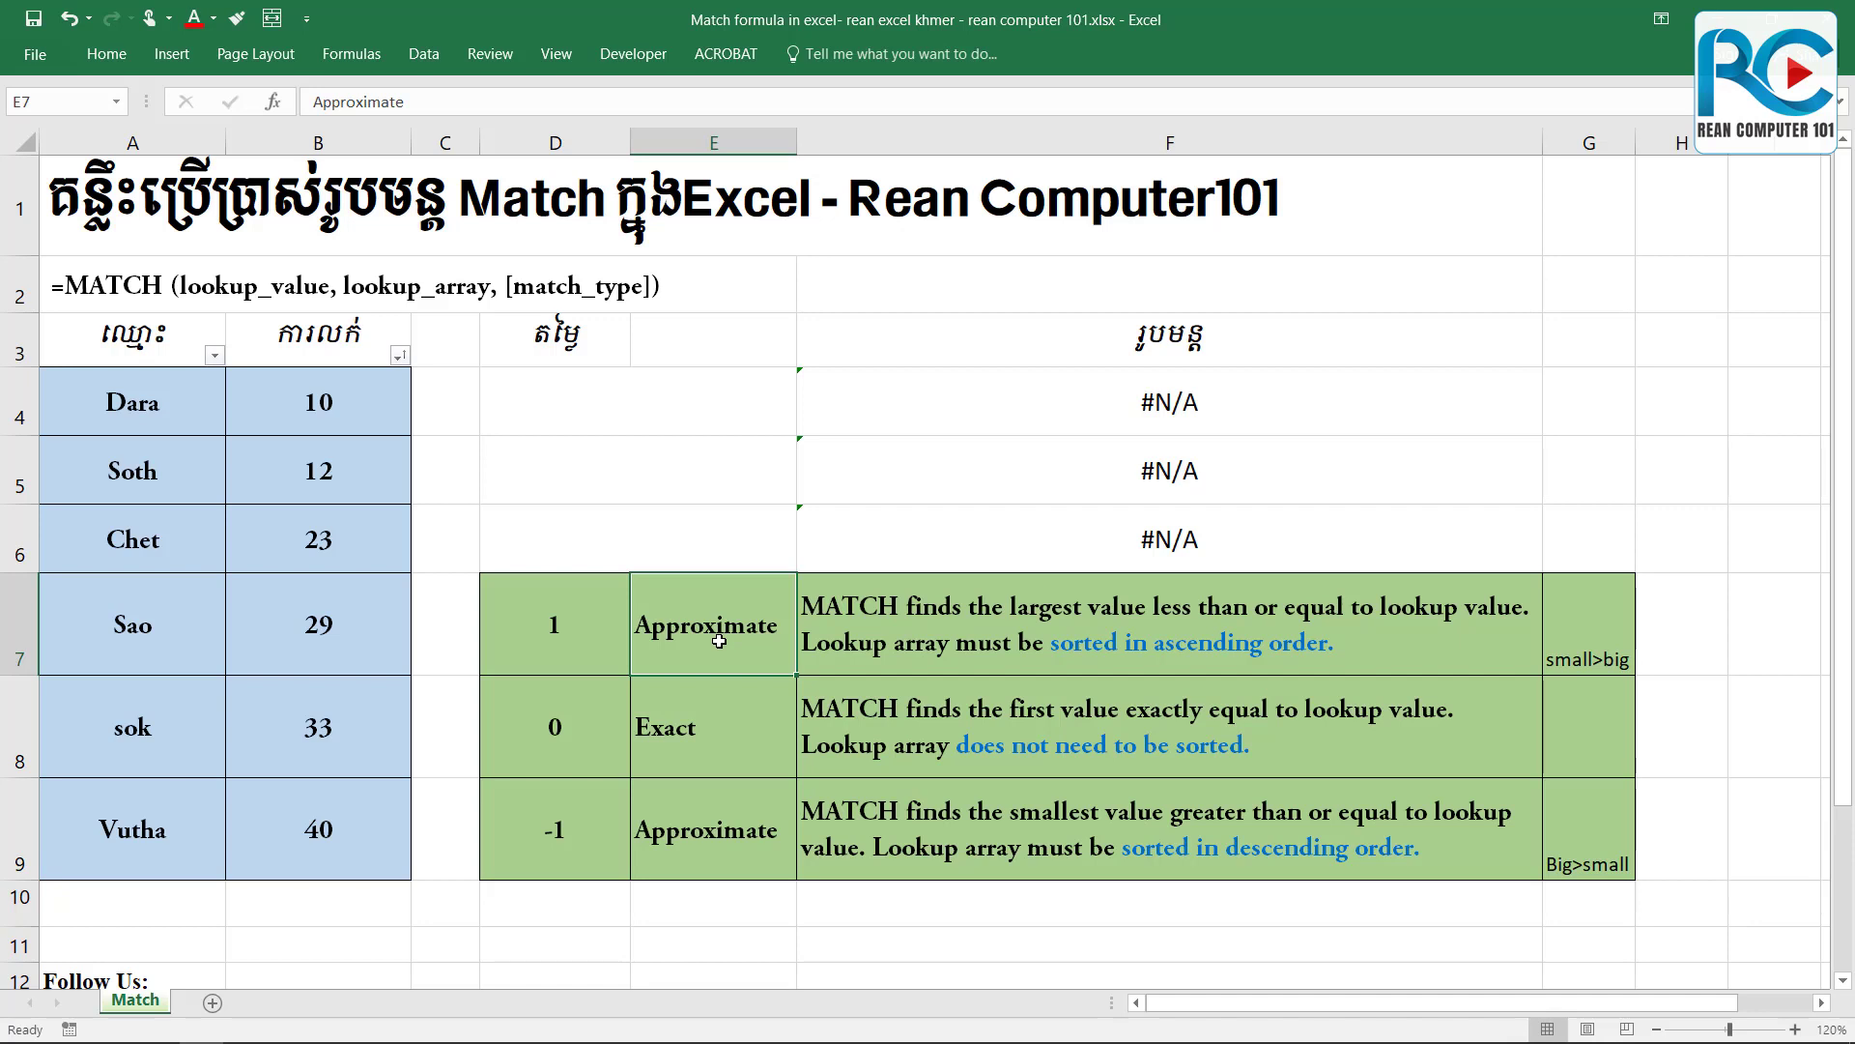
left_click(508, 621)
left_click(773, 652)
left_click_drag(548, 624, 1449, 655)
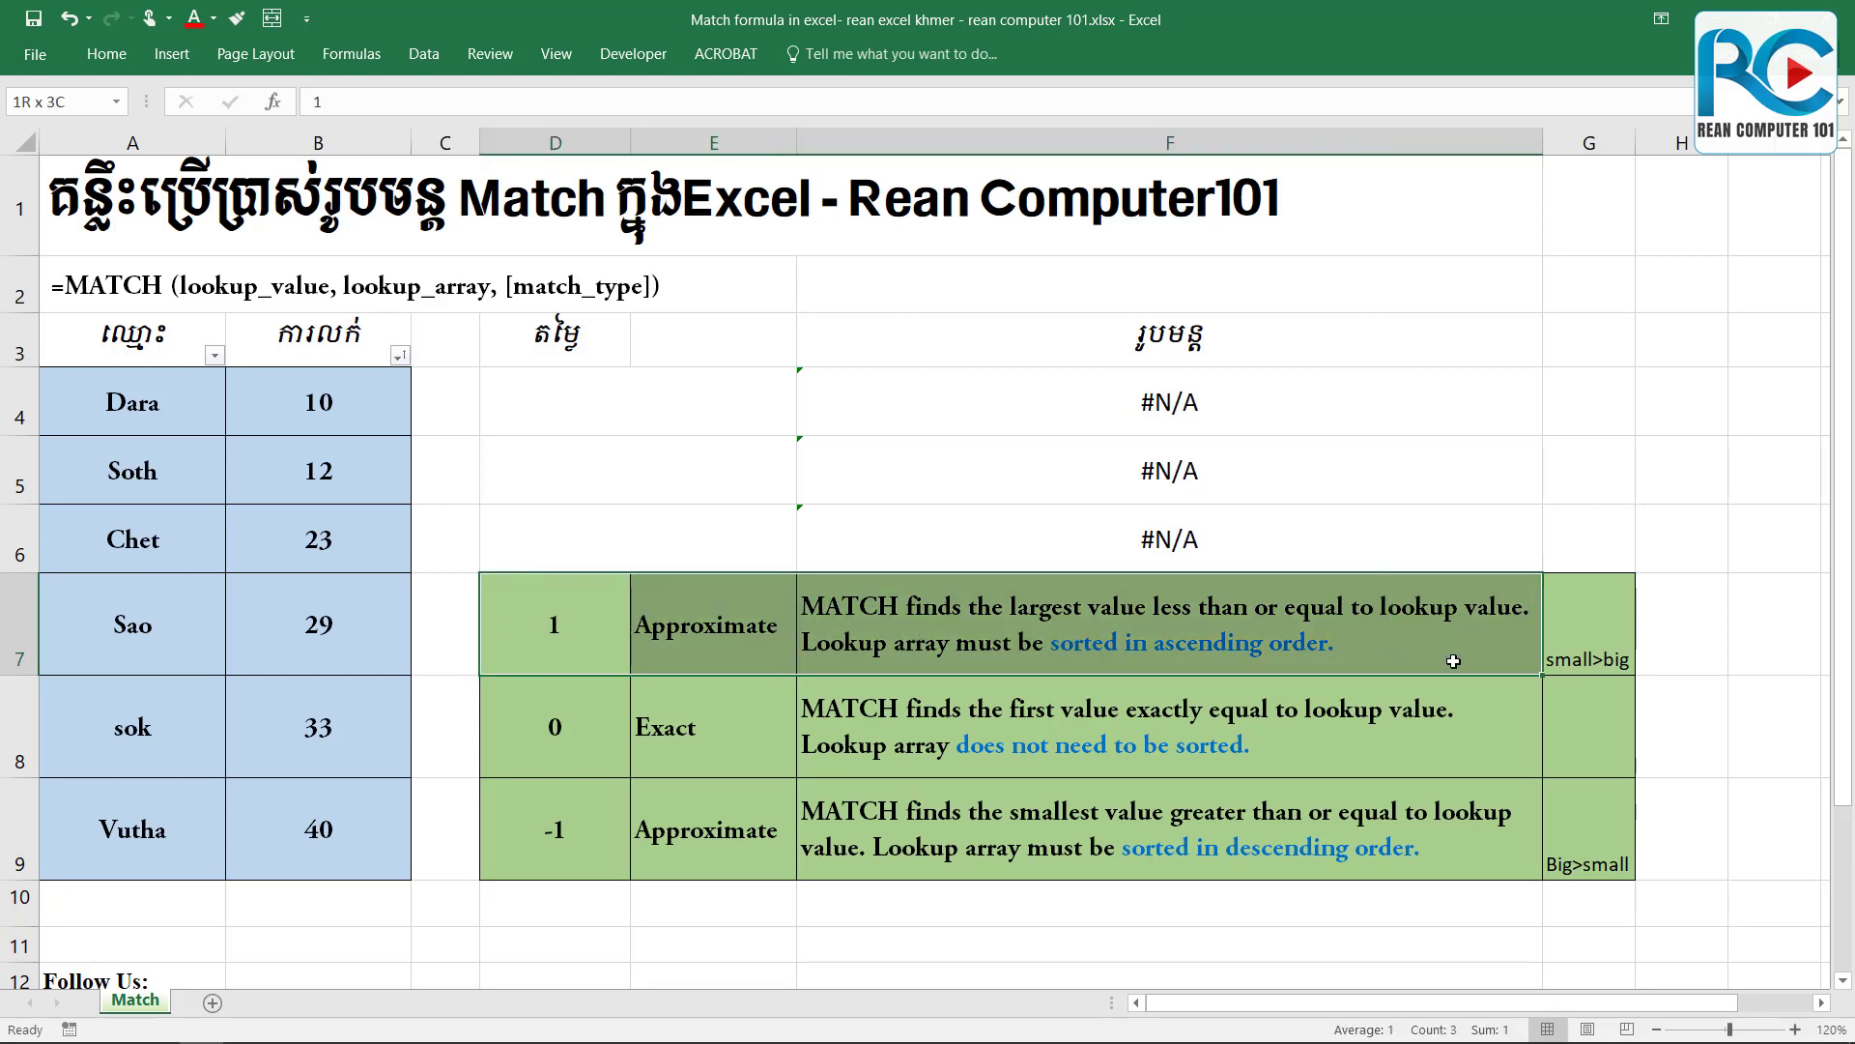
left_click(553, 633)
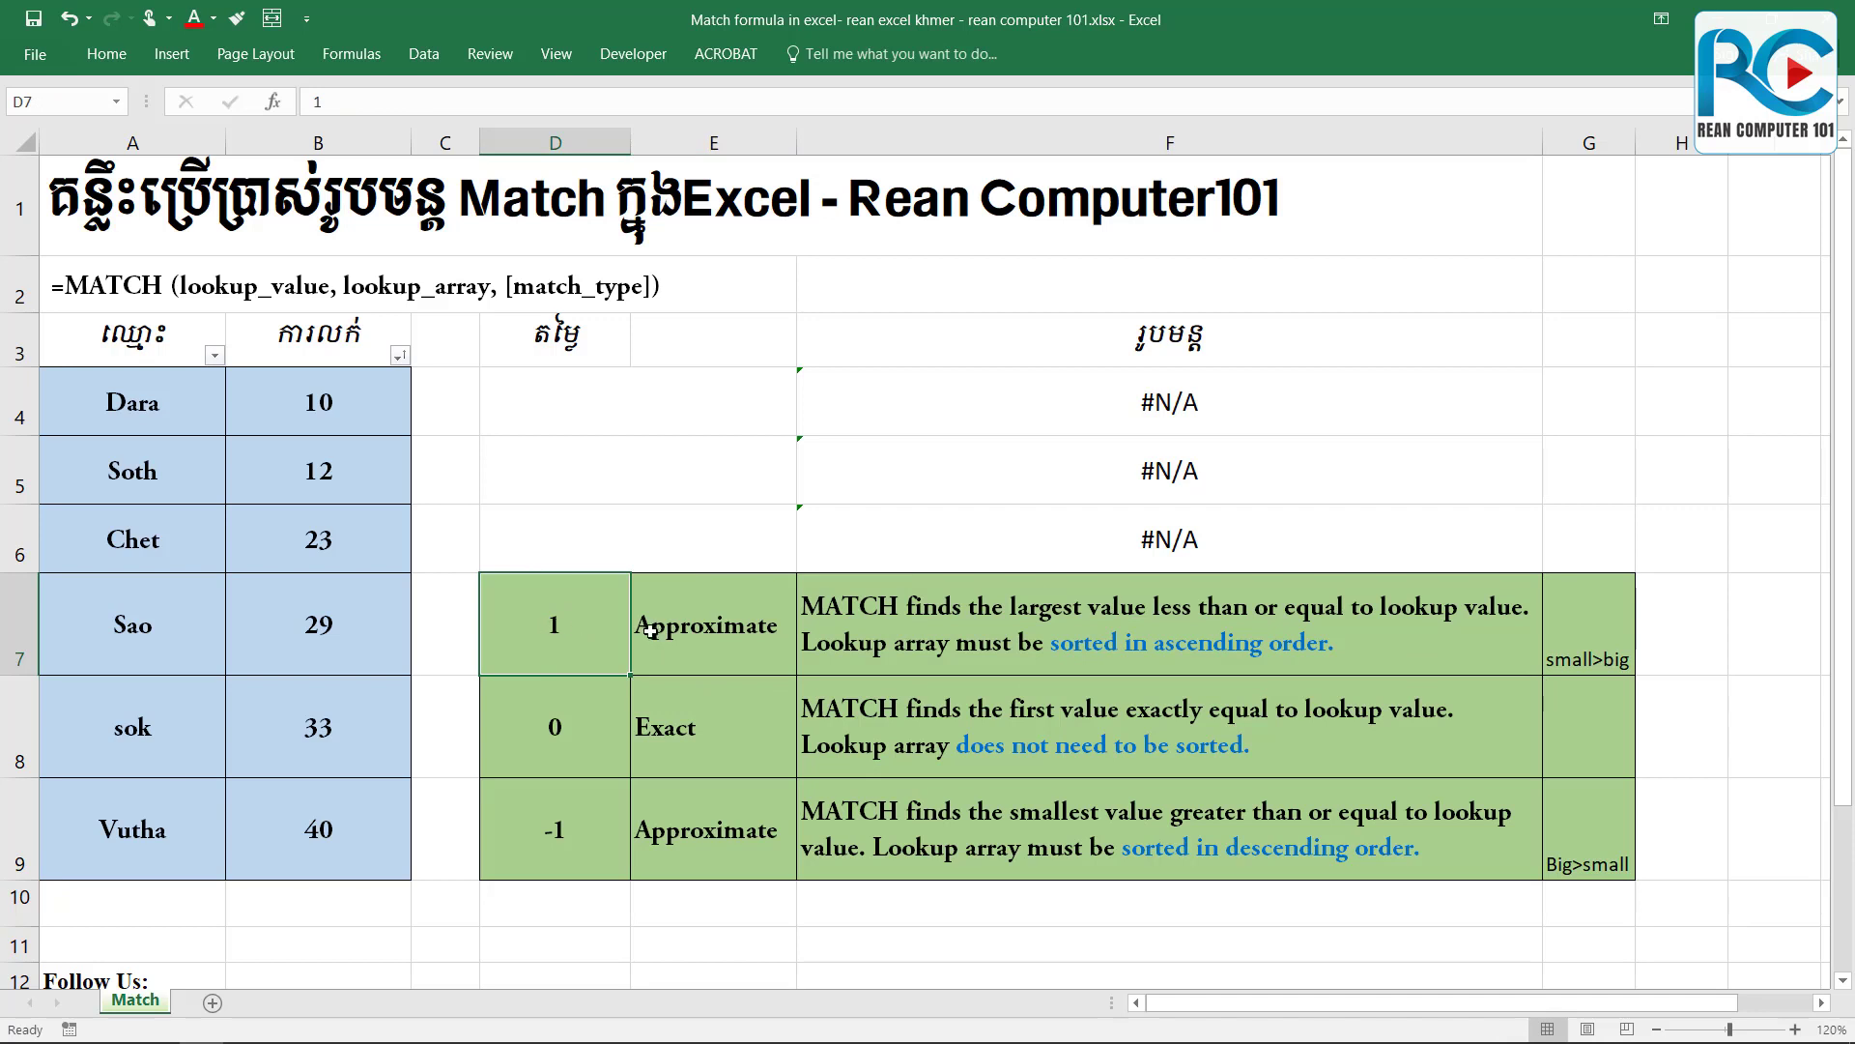
left_click(734, 636)
left_click_drag(572, 645, 737, 643)
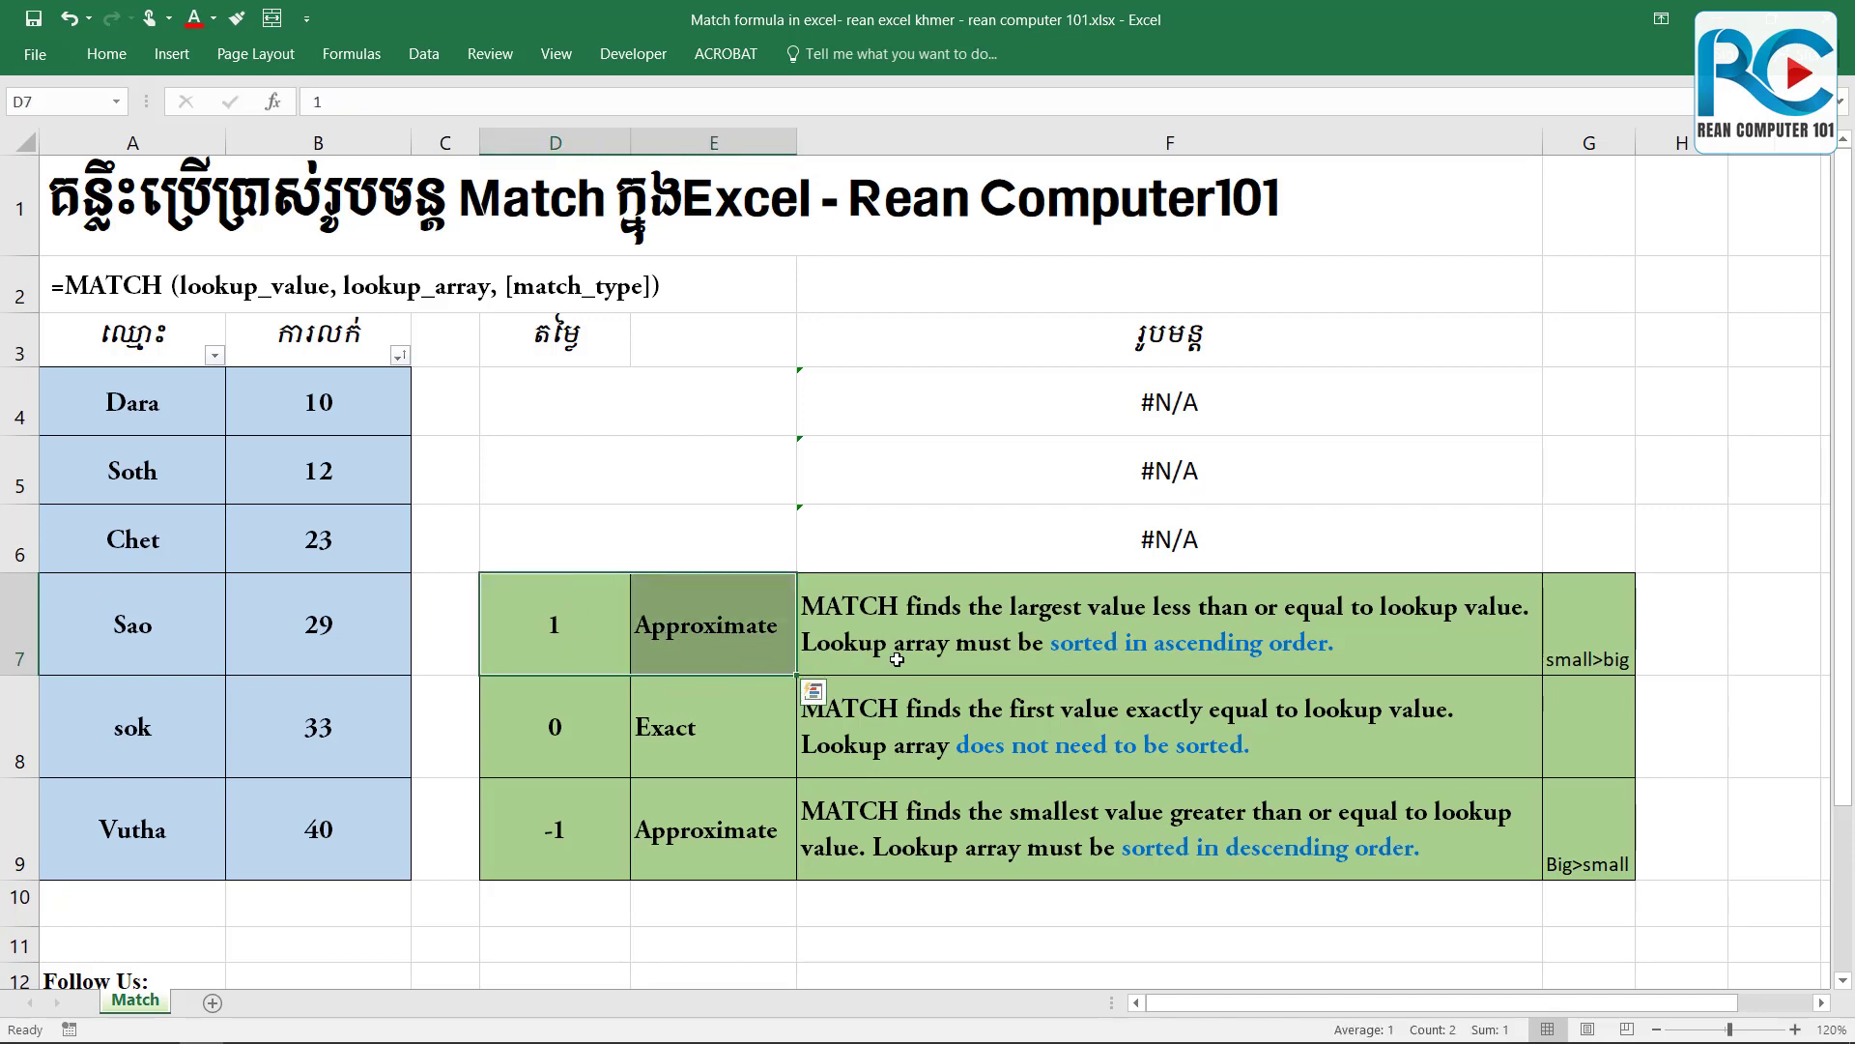
left_click(932, 636)
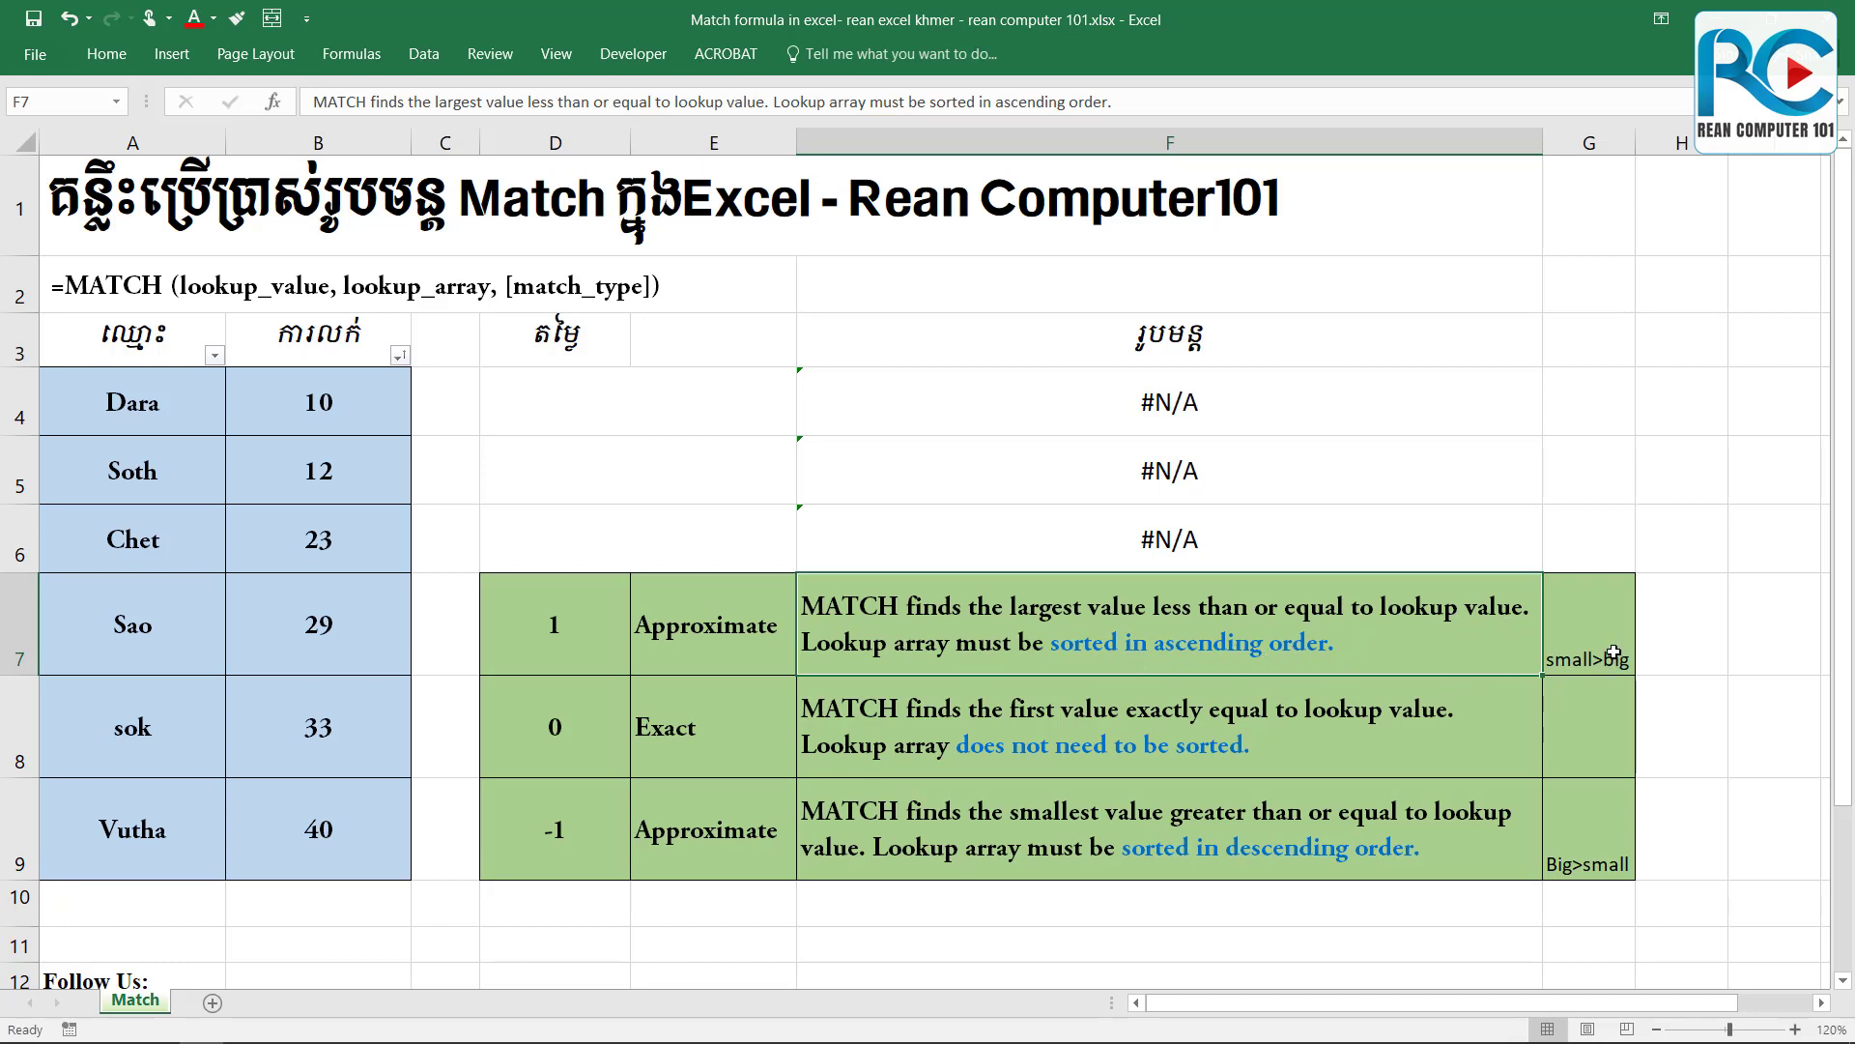
Go over the small>big note, match type 0 Exact, and match type -1 Approximate with its Big>small note.
left_click(1614, 659)
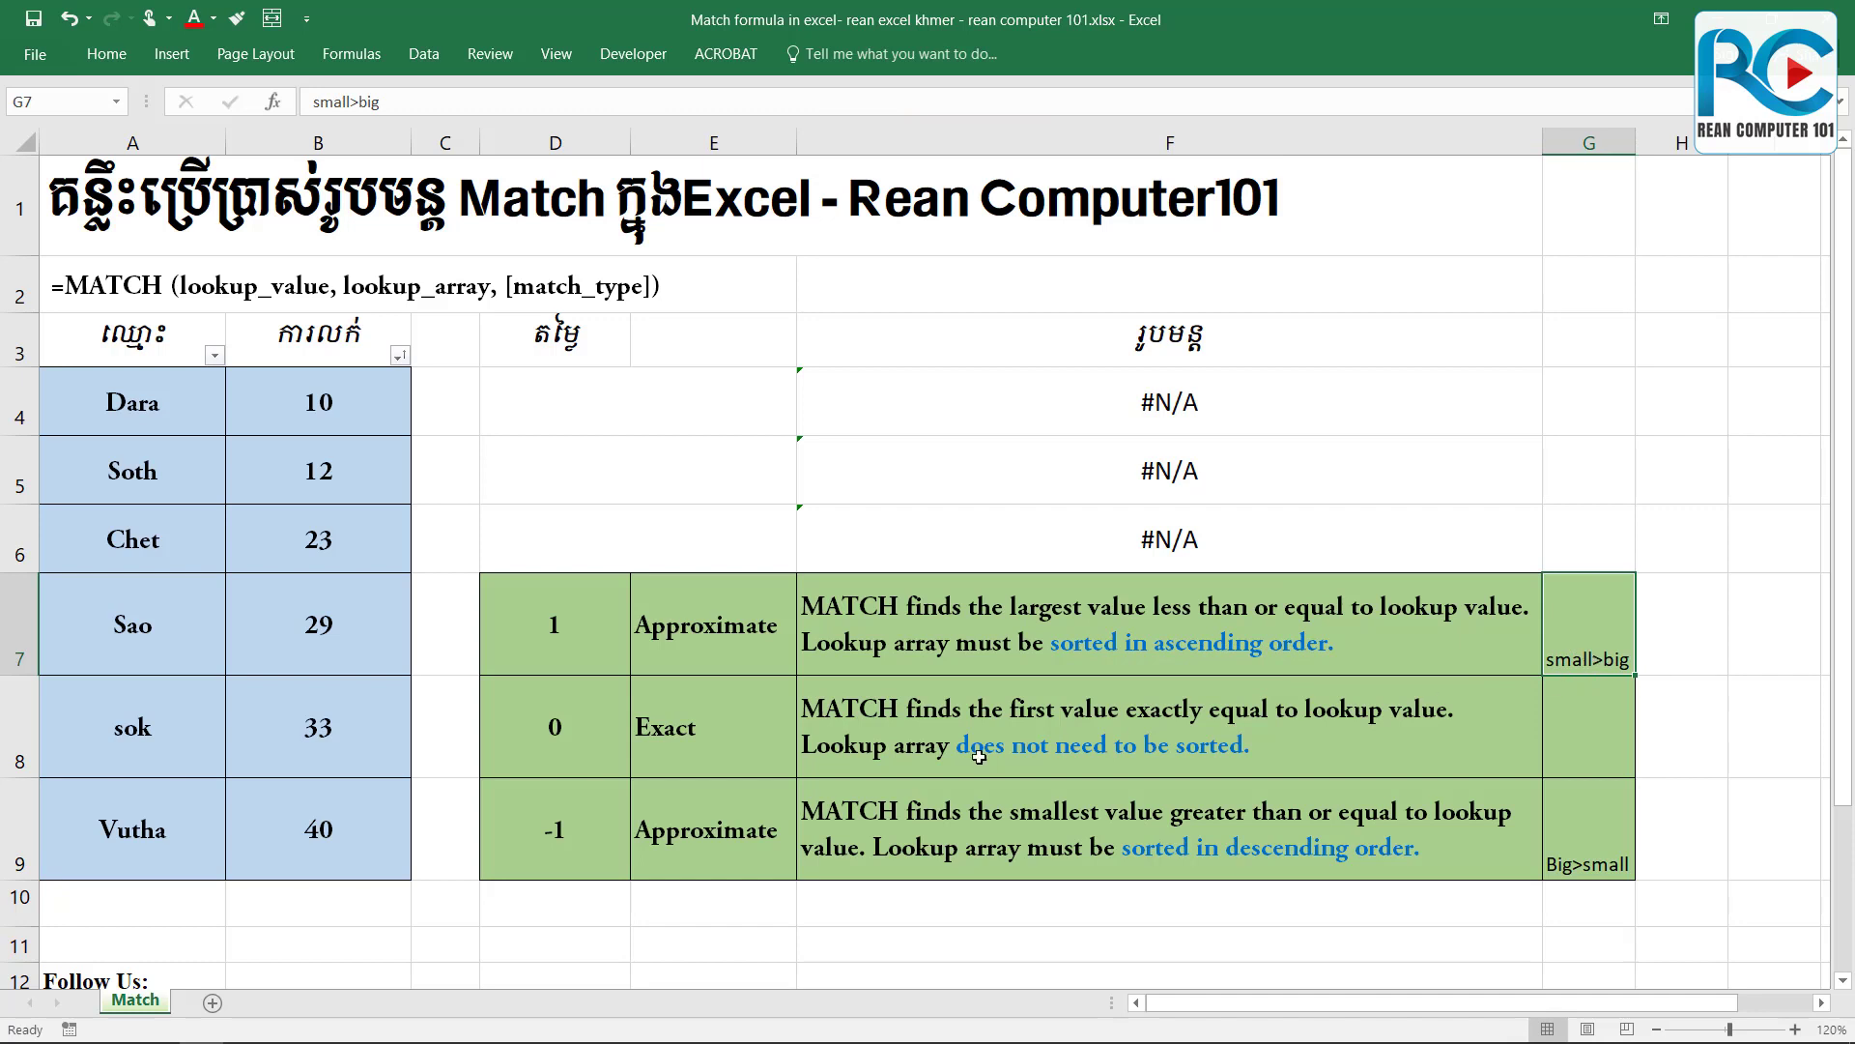
left_click_drag(566, 752, 711, 746)
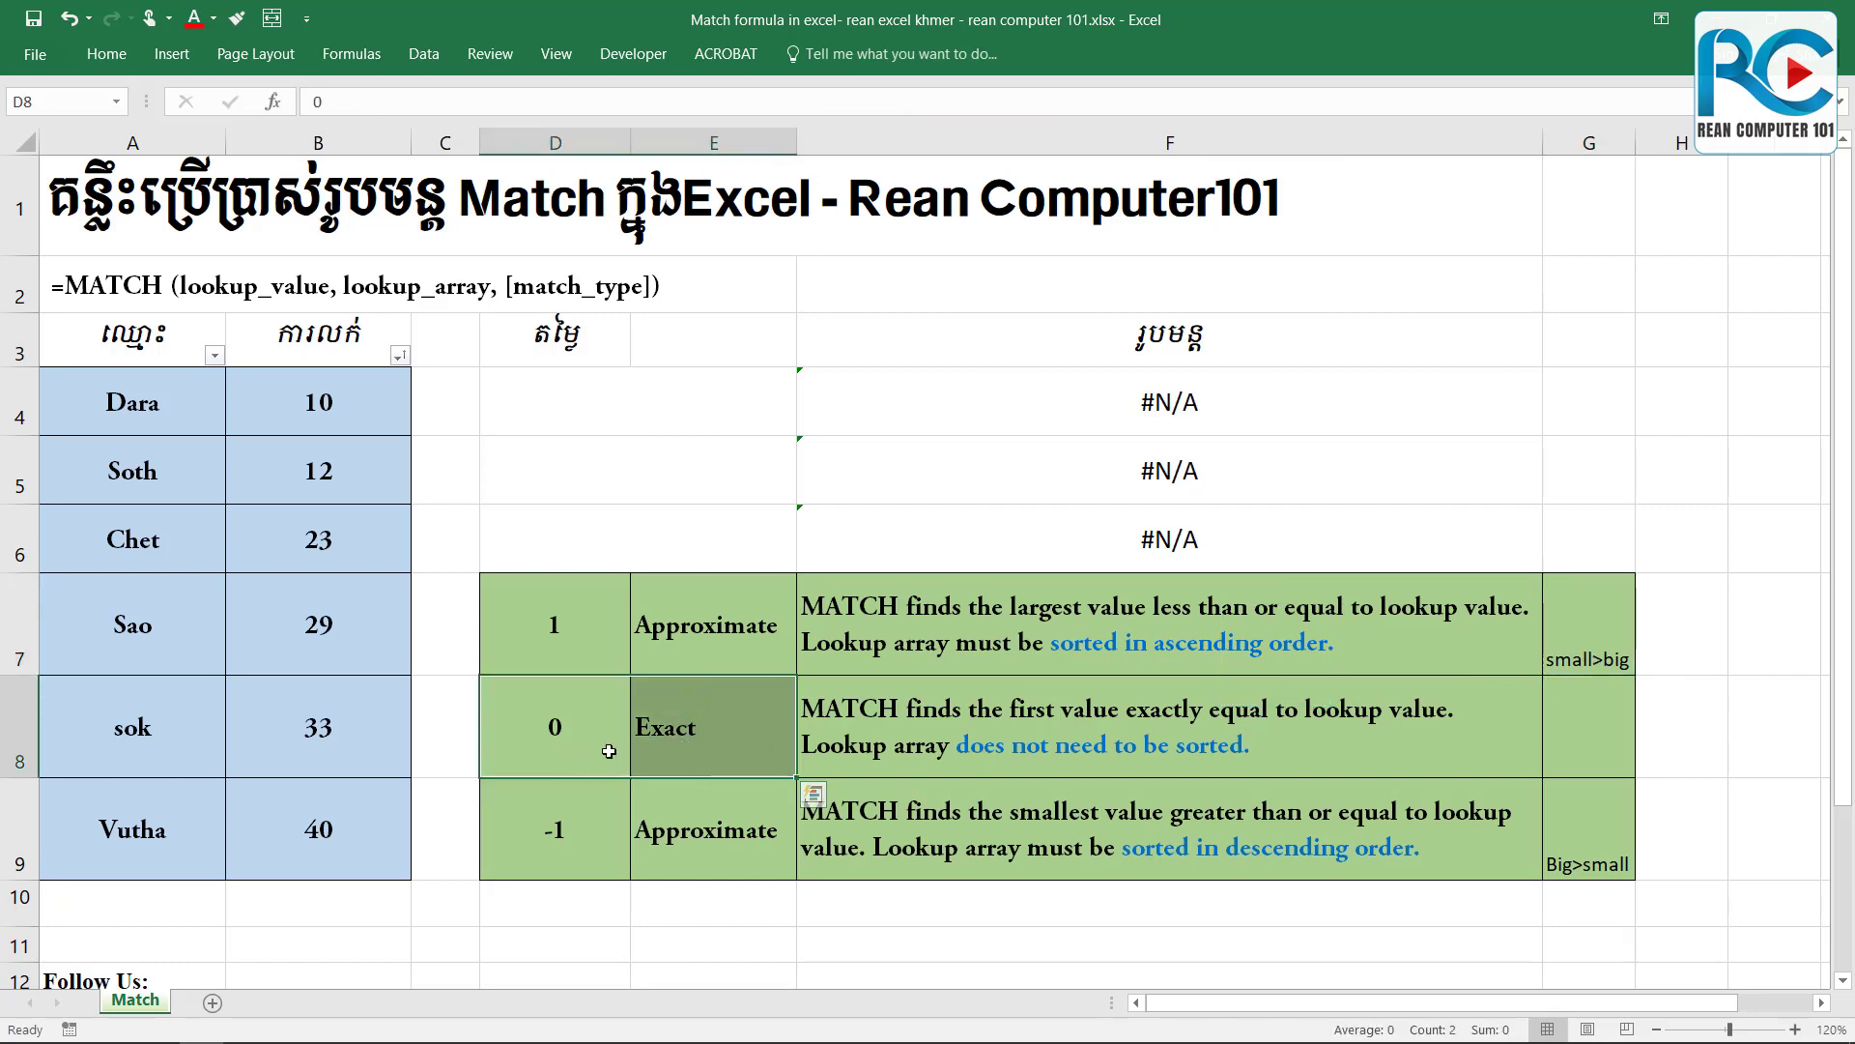
left_click(734, 752)
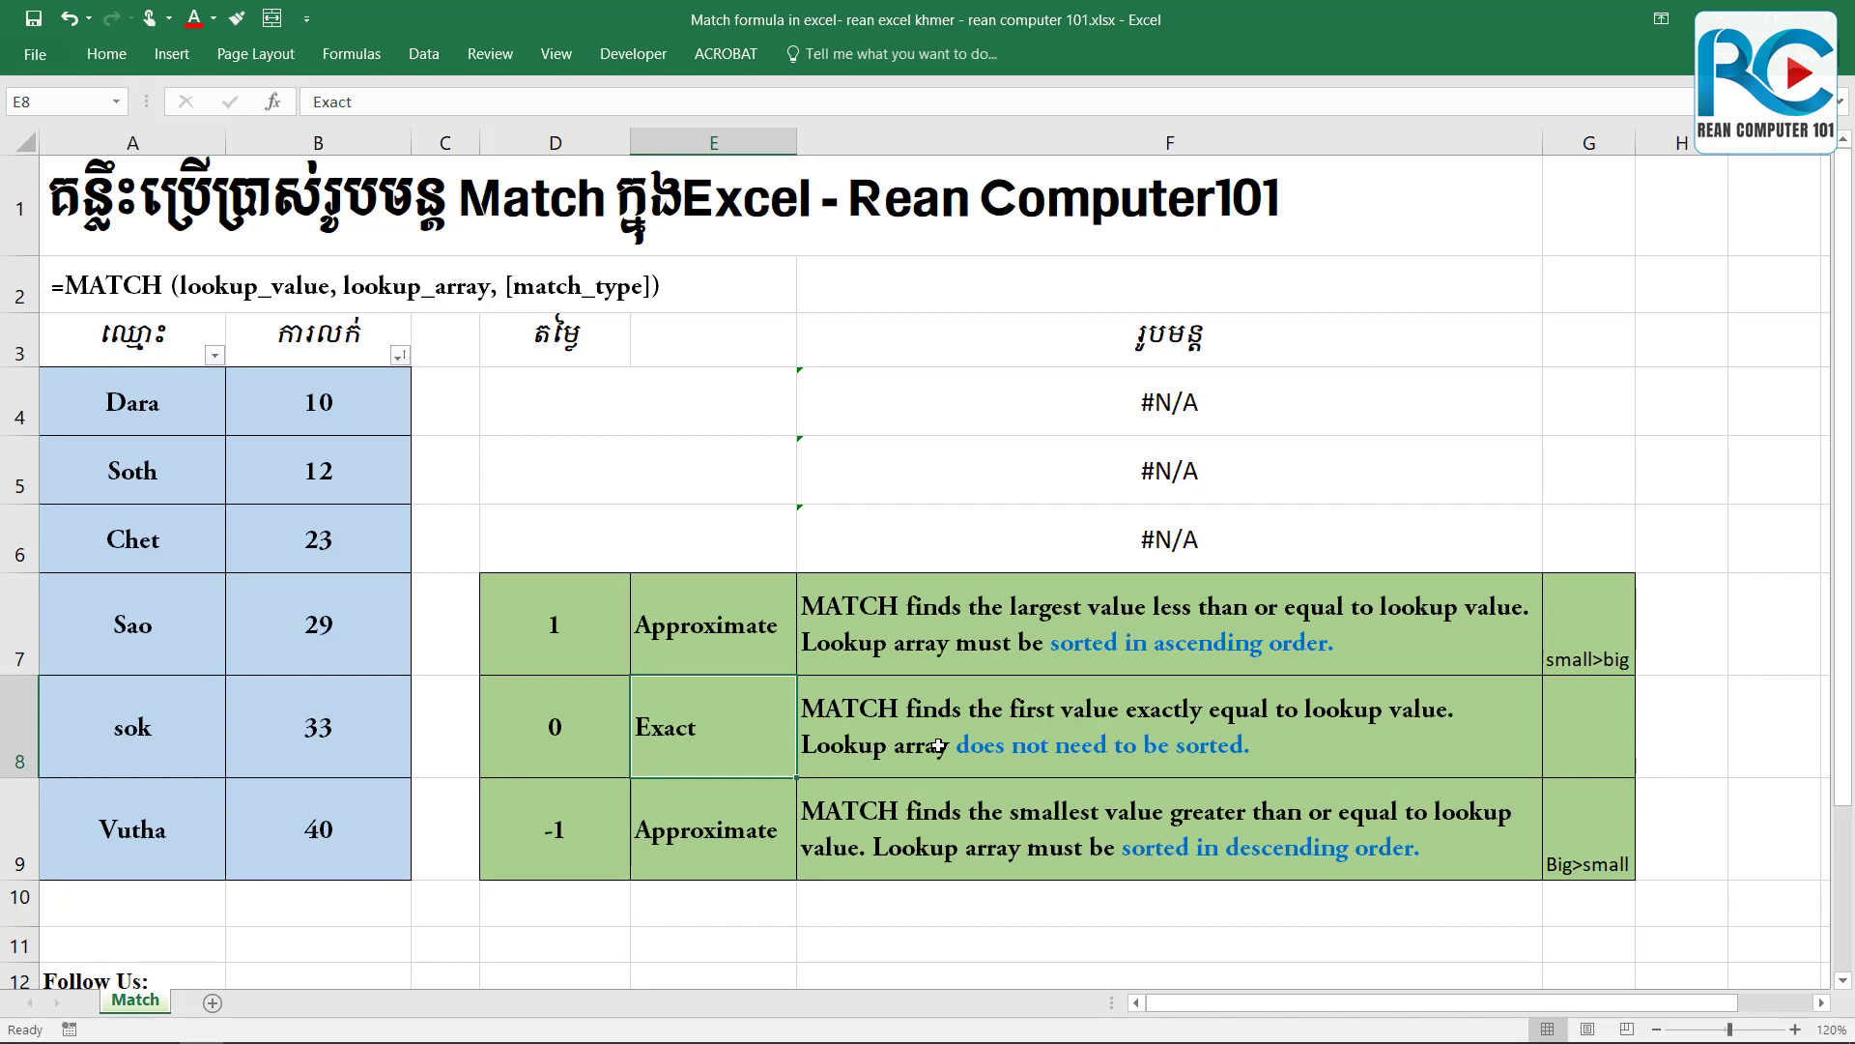
left_click(939, 745)
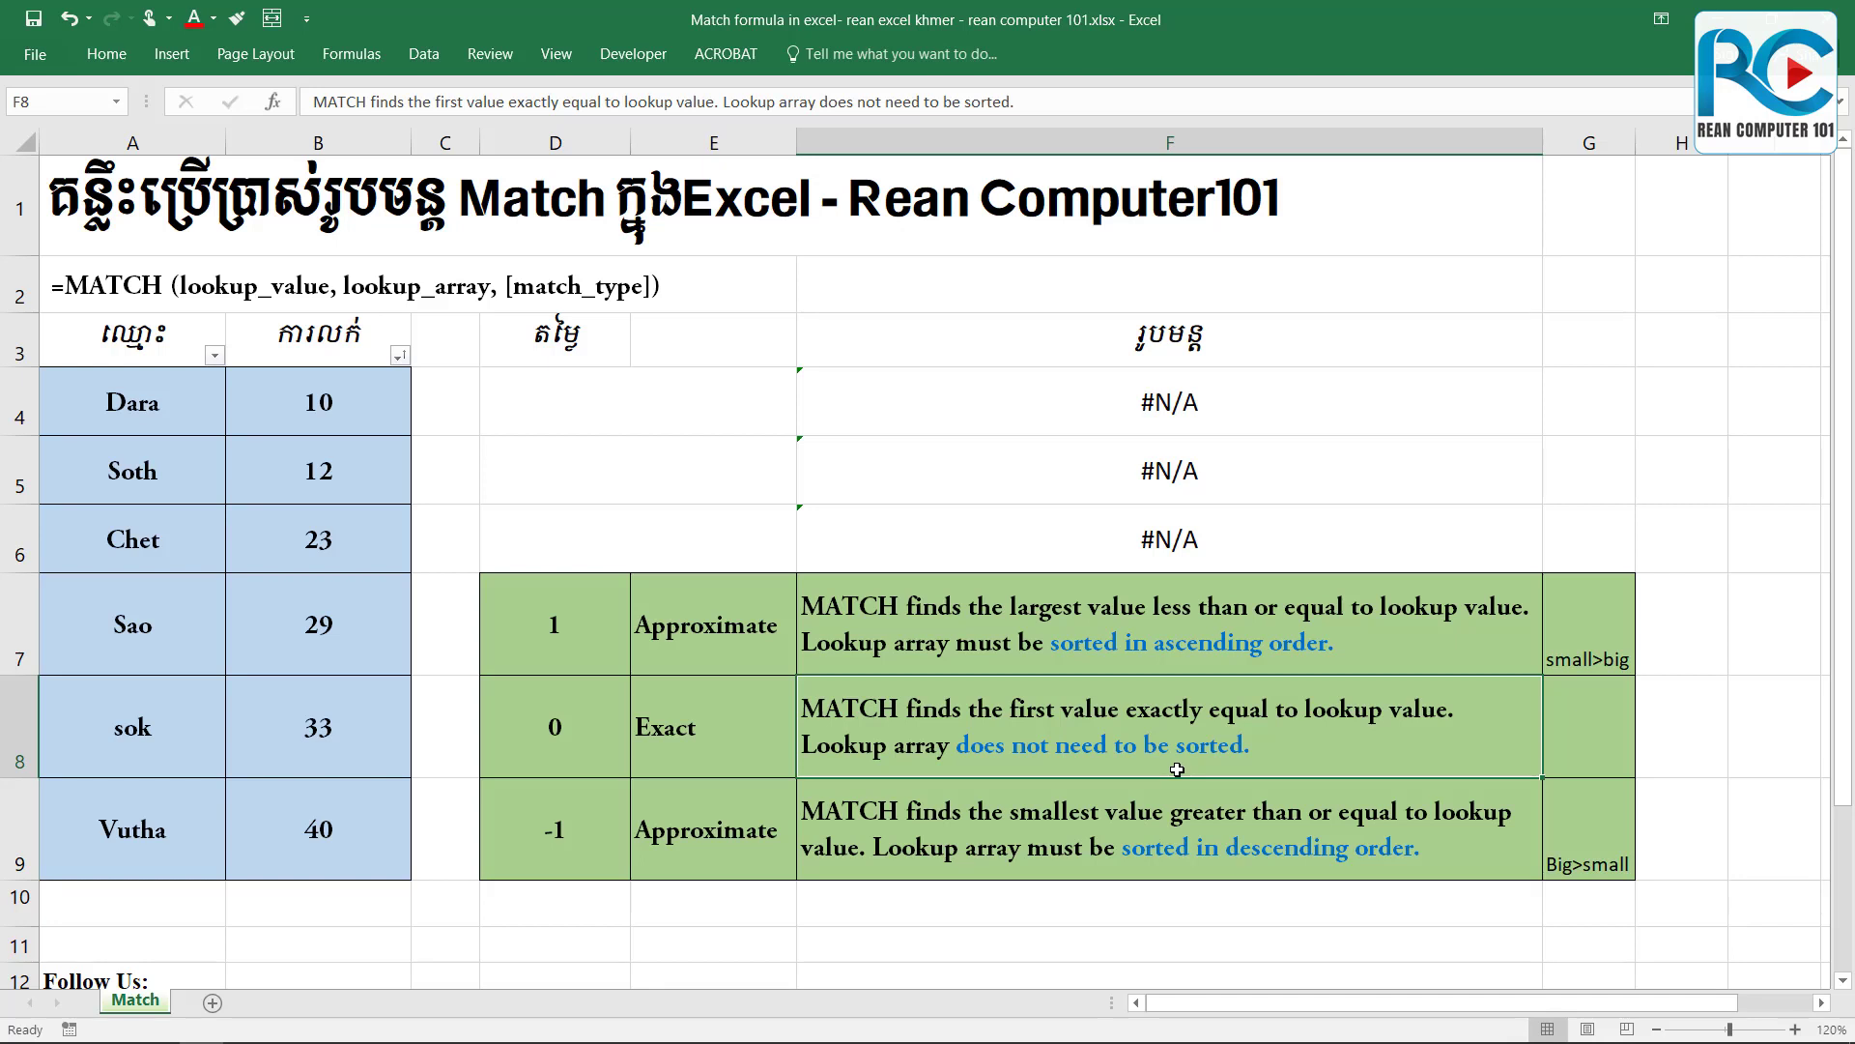
left_click(585, 870)
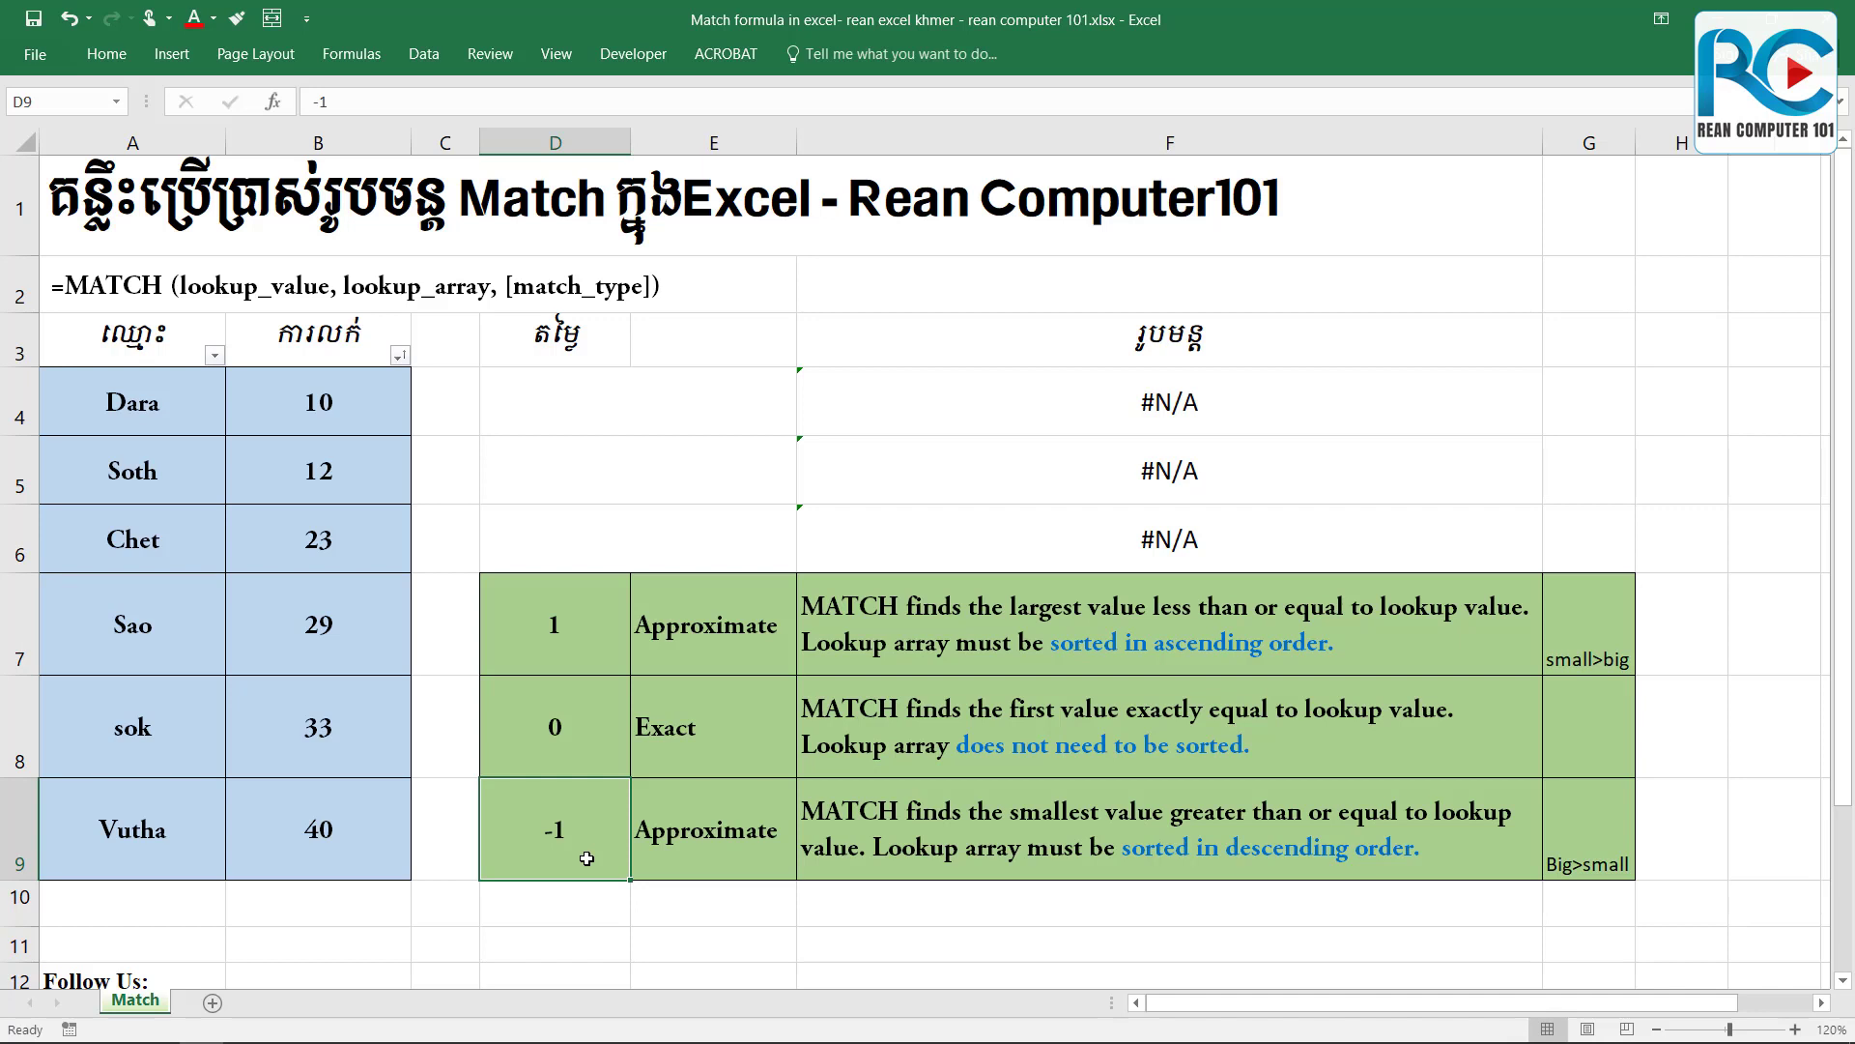
left_click(677, 840)
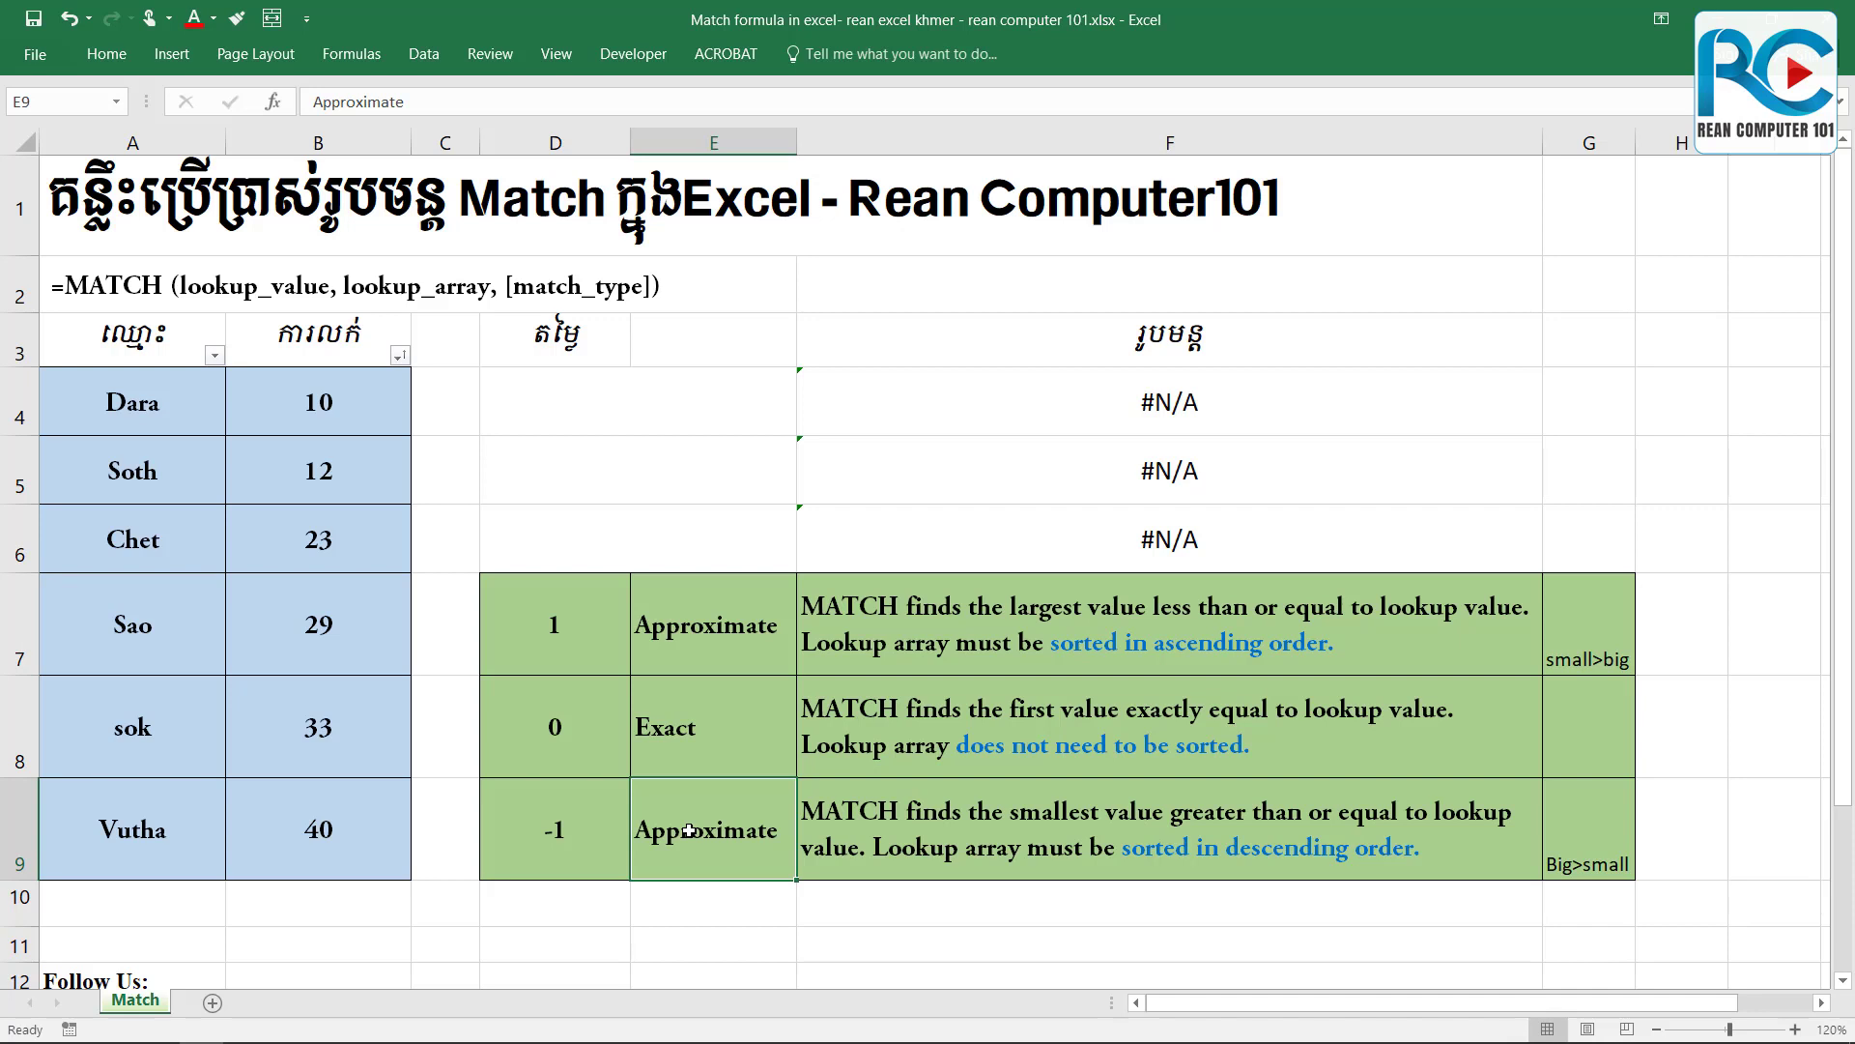
left_click(957, 850)
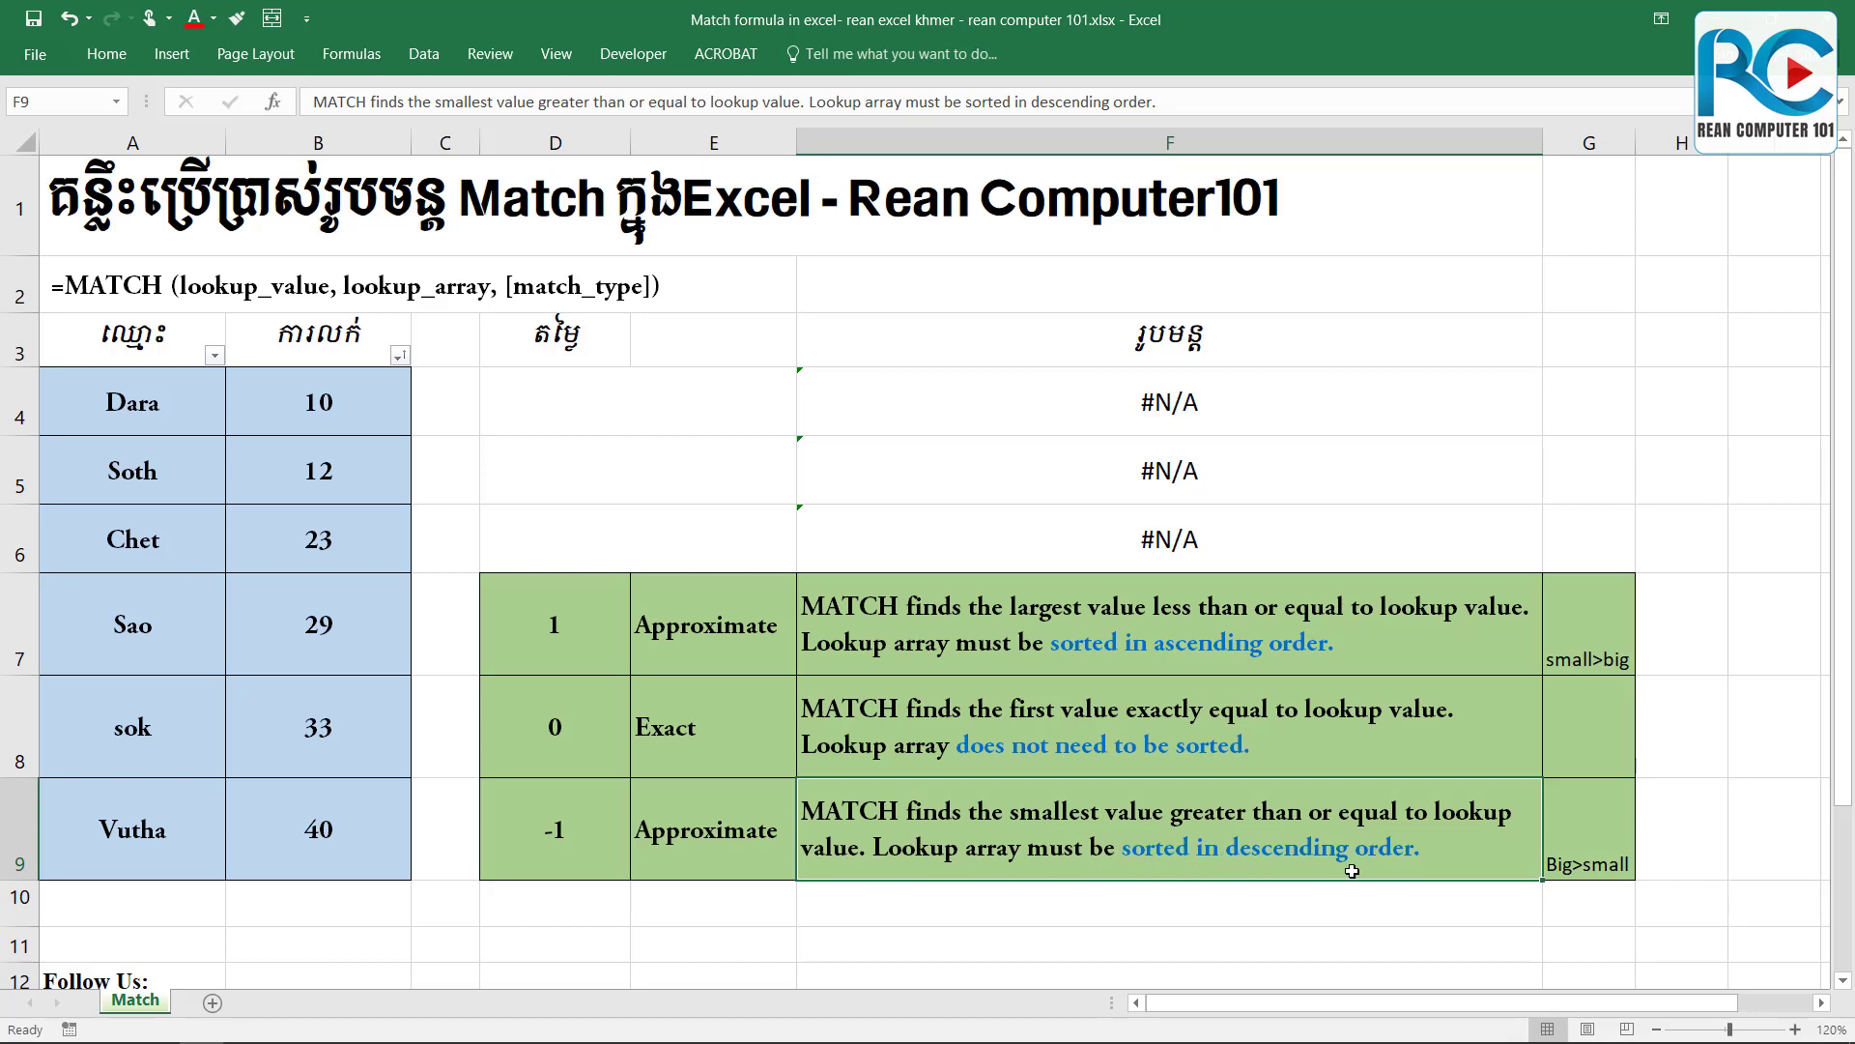
left_click(1611, 867)
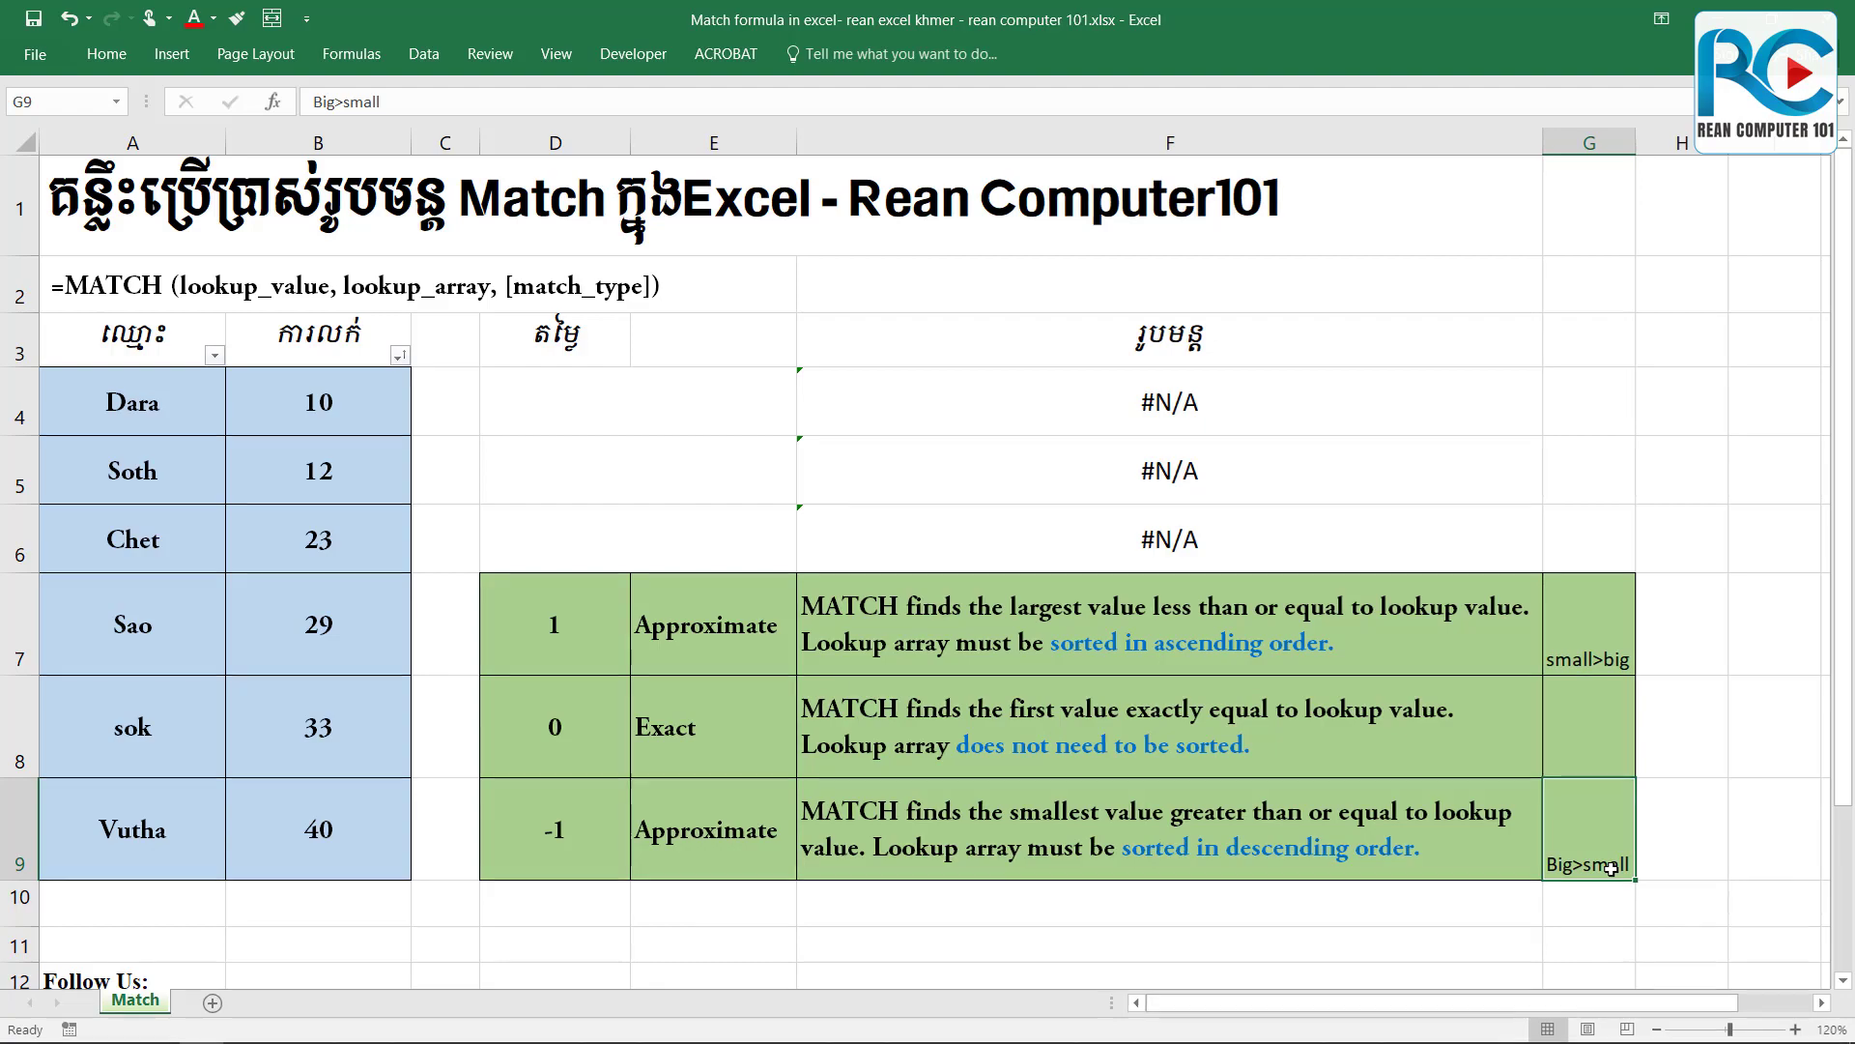
Point out the name list A4:A9, starting from Dara in A4.
left_click(625, 401)
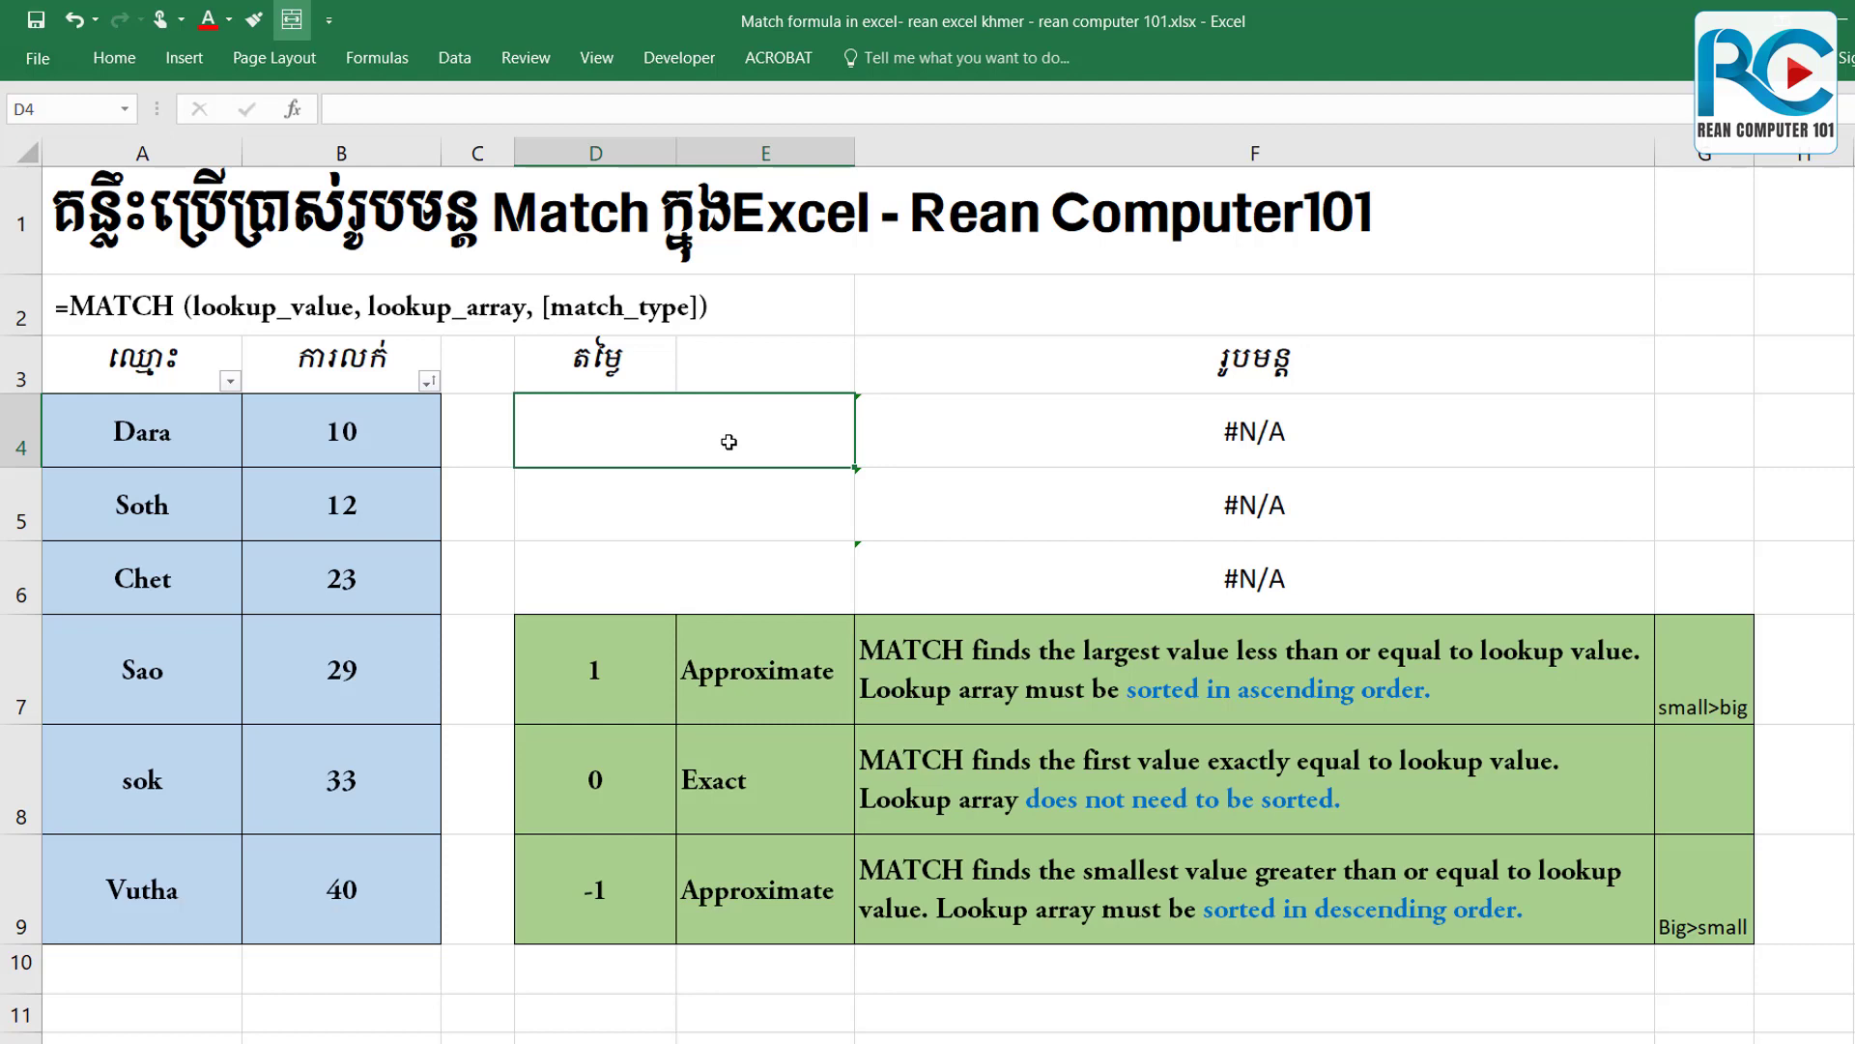
left_click_drag(197, 429, 193, 858)
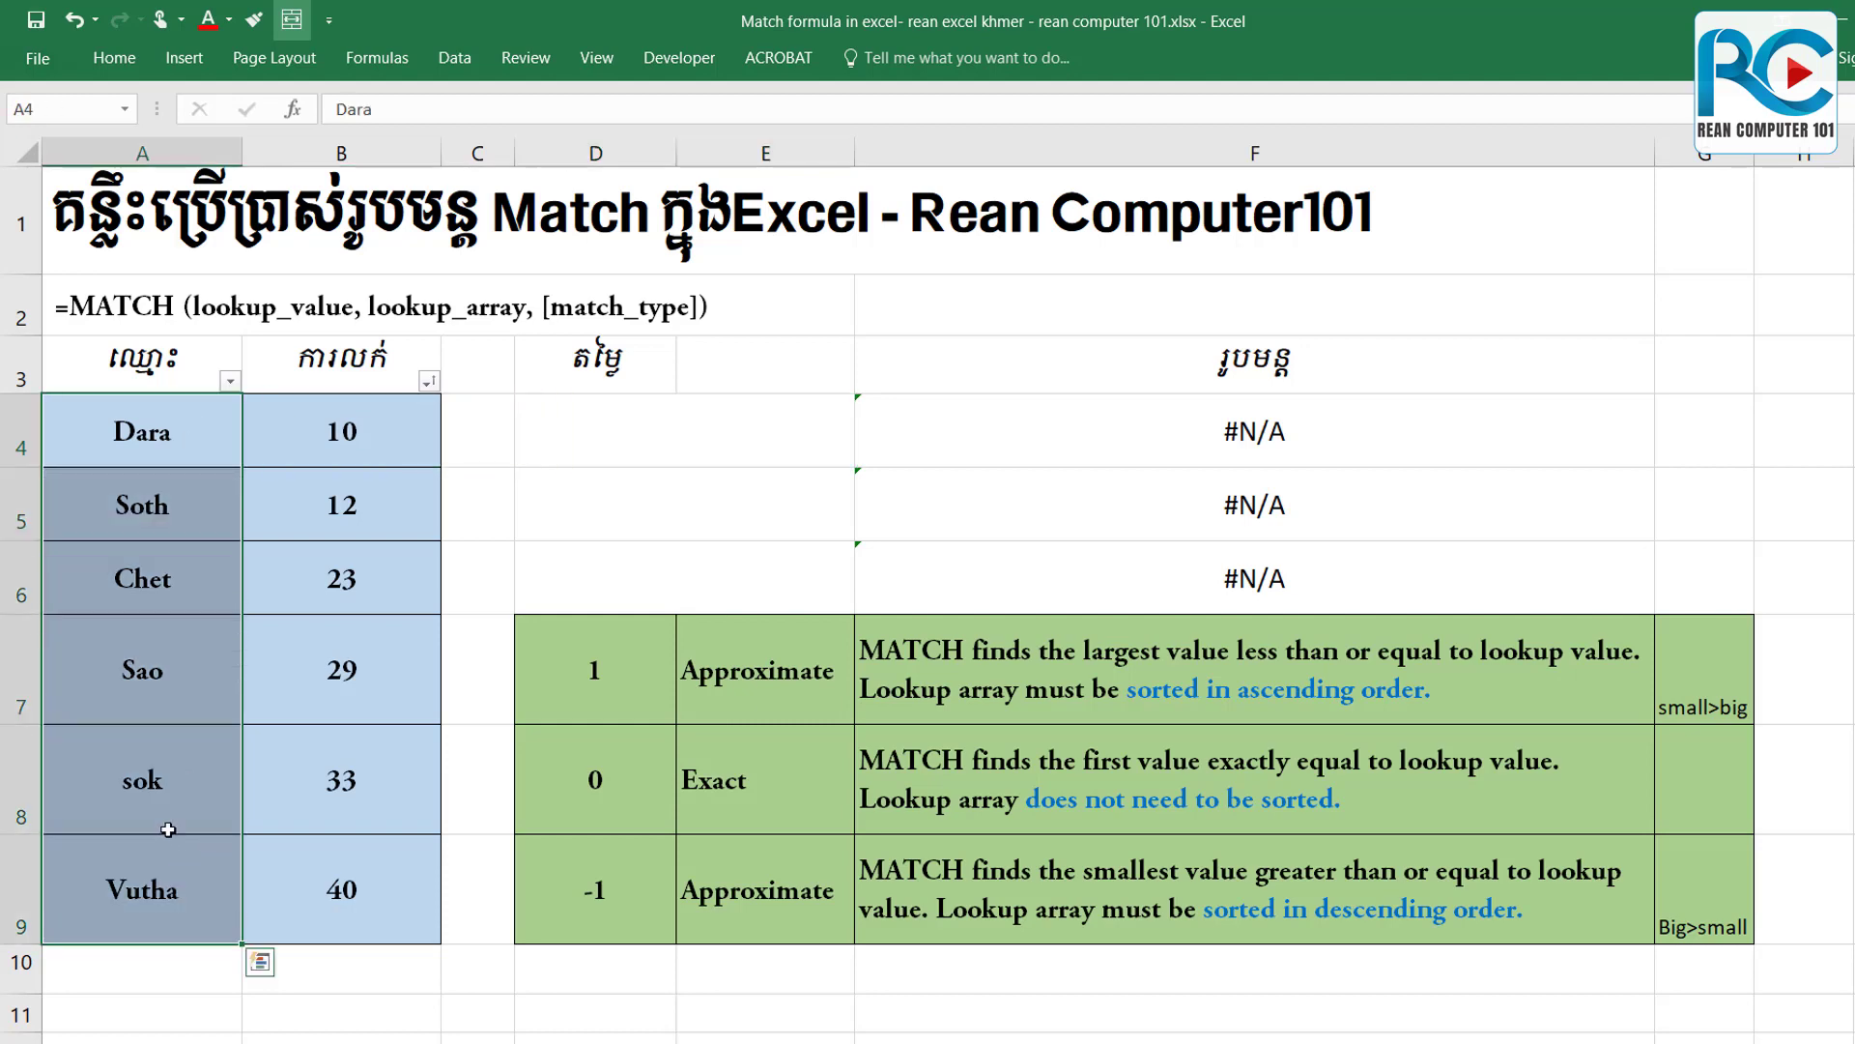
left_click(187, 416)
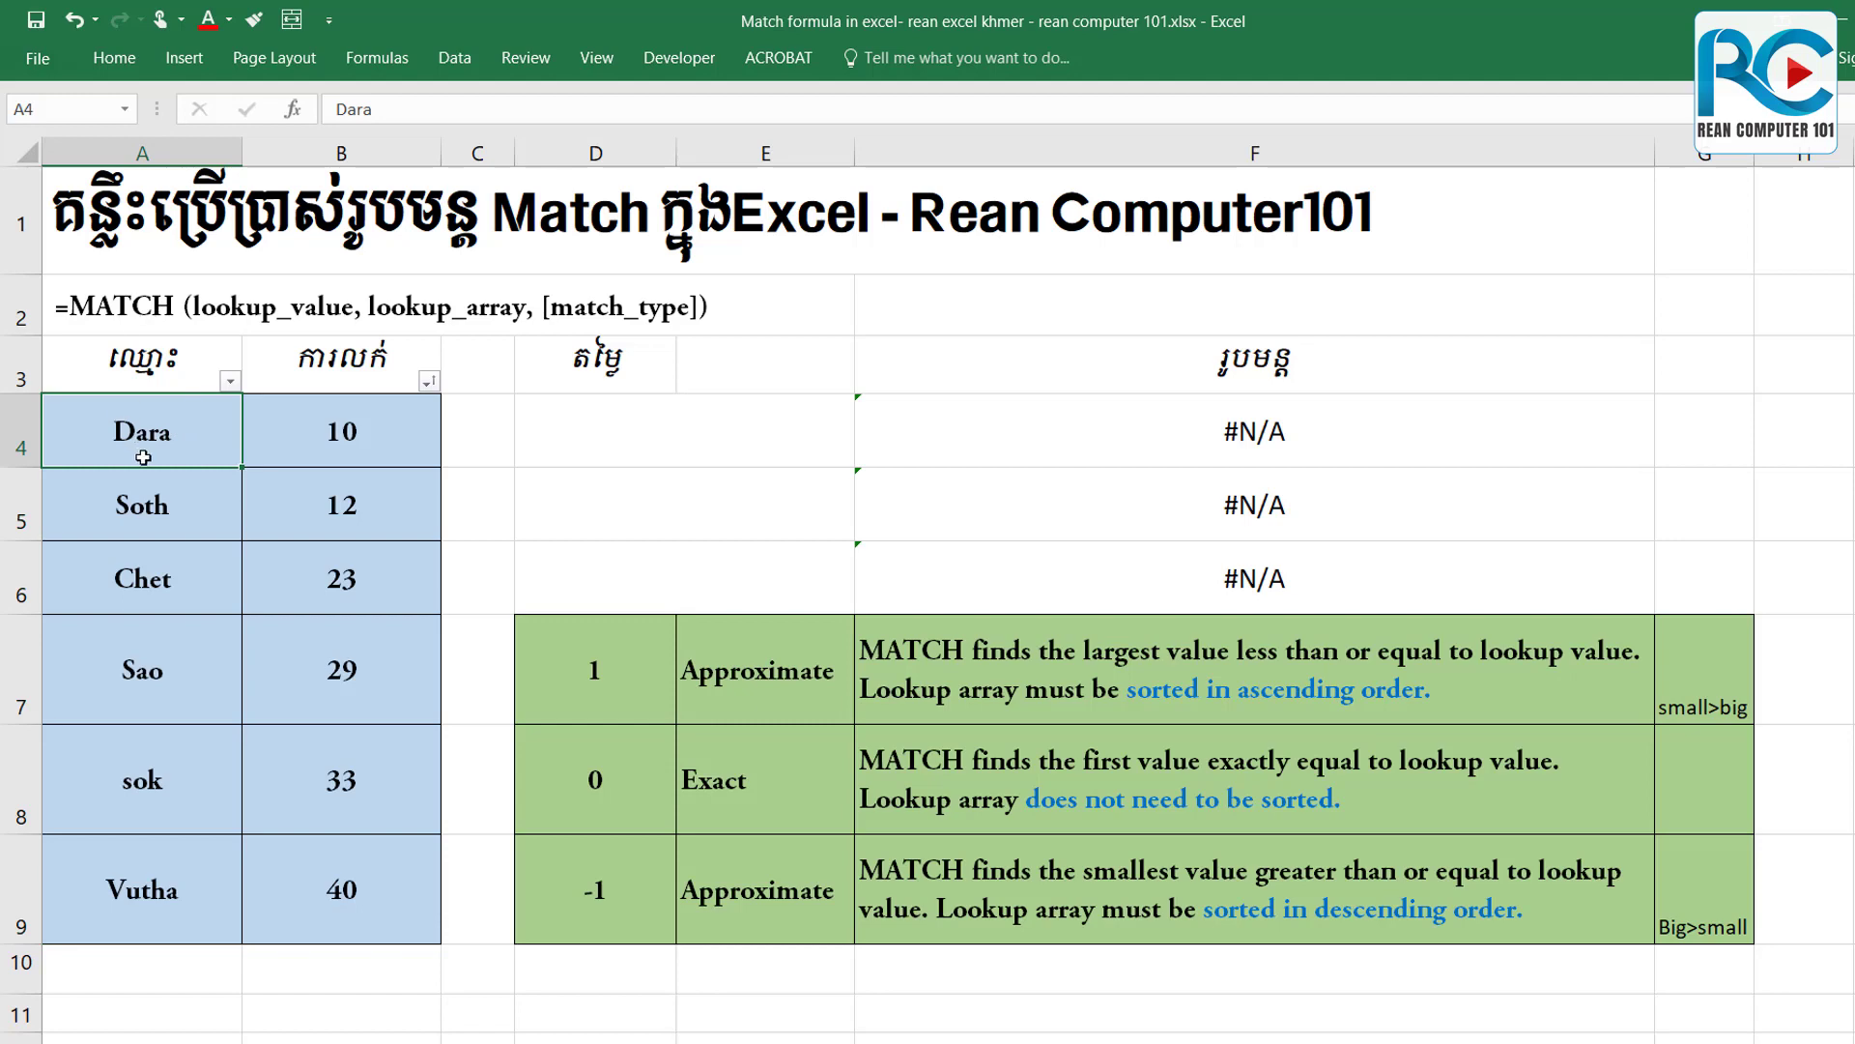
left_click(157, 493)
left_click(157, 441)
left_click(156, 492)
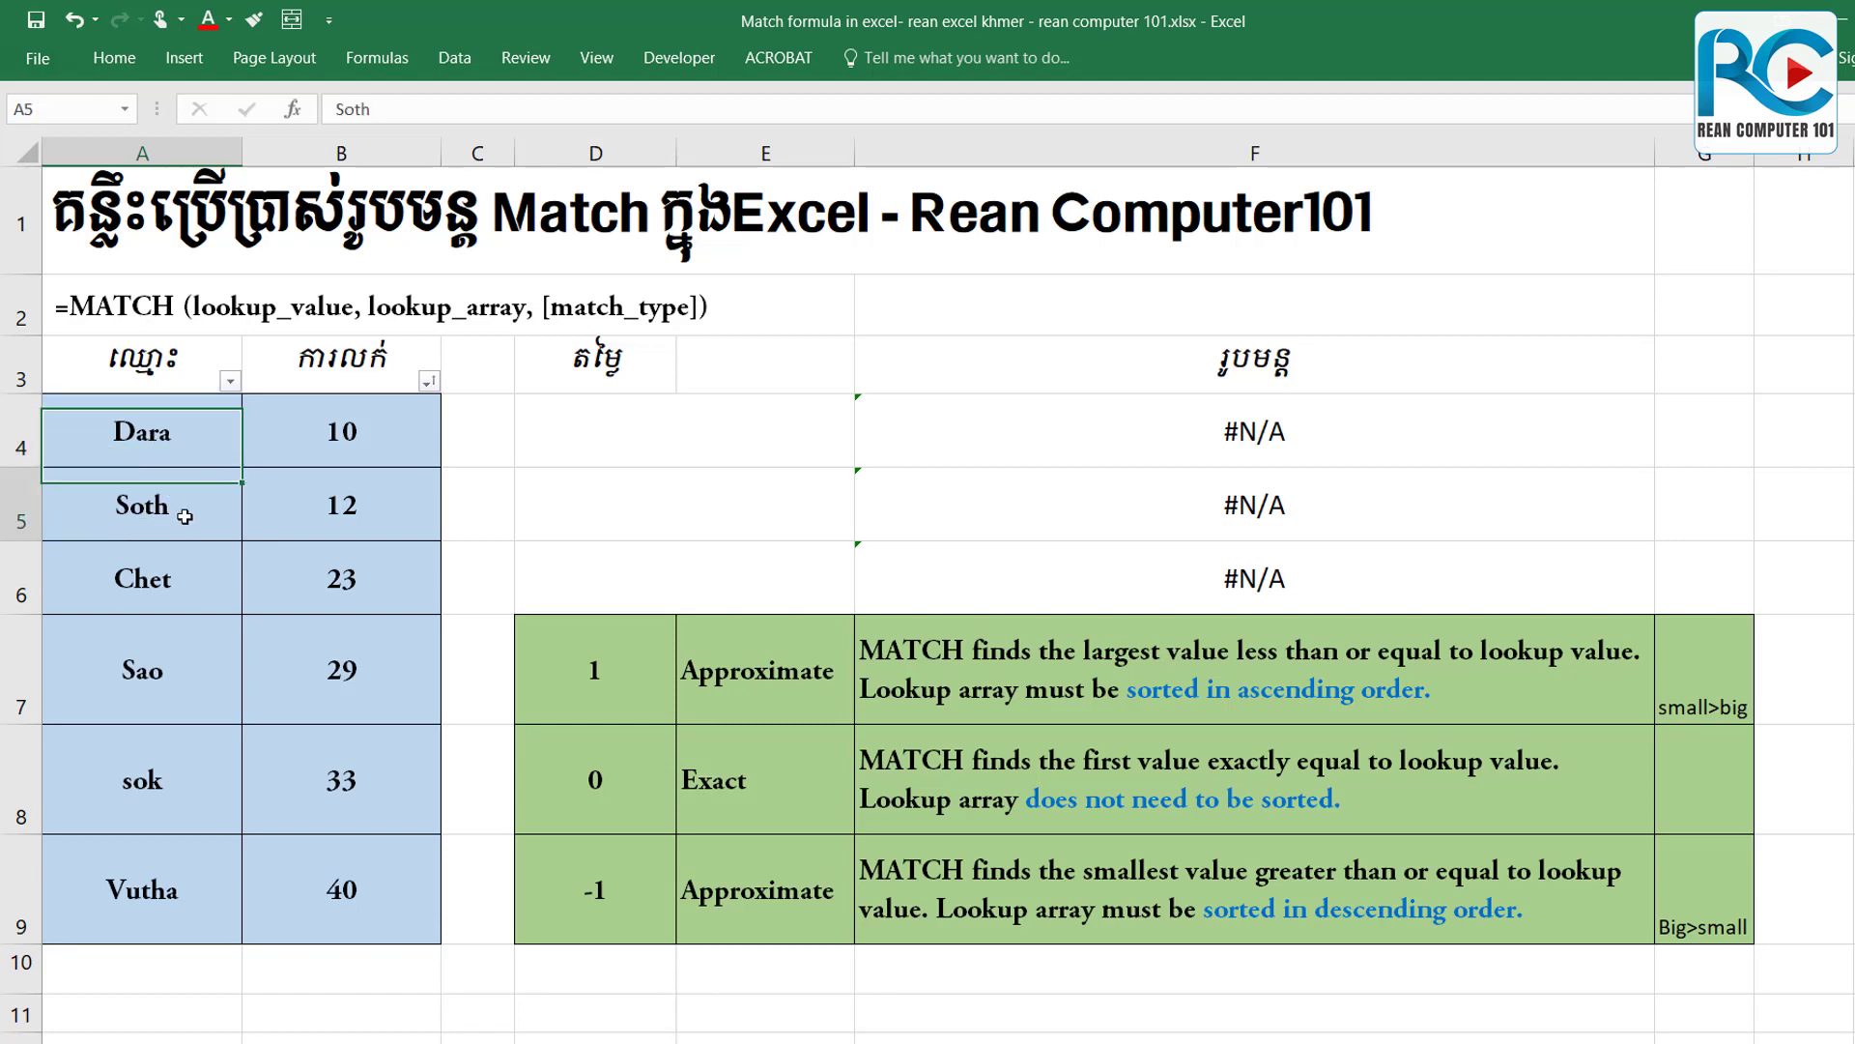
left_click_drag(156, 441, 184, 893)
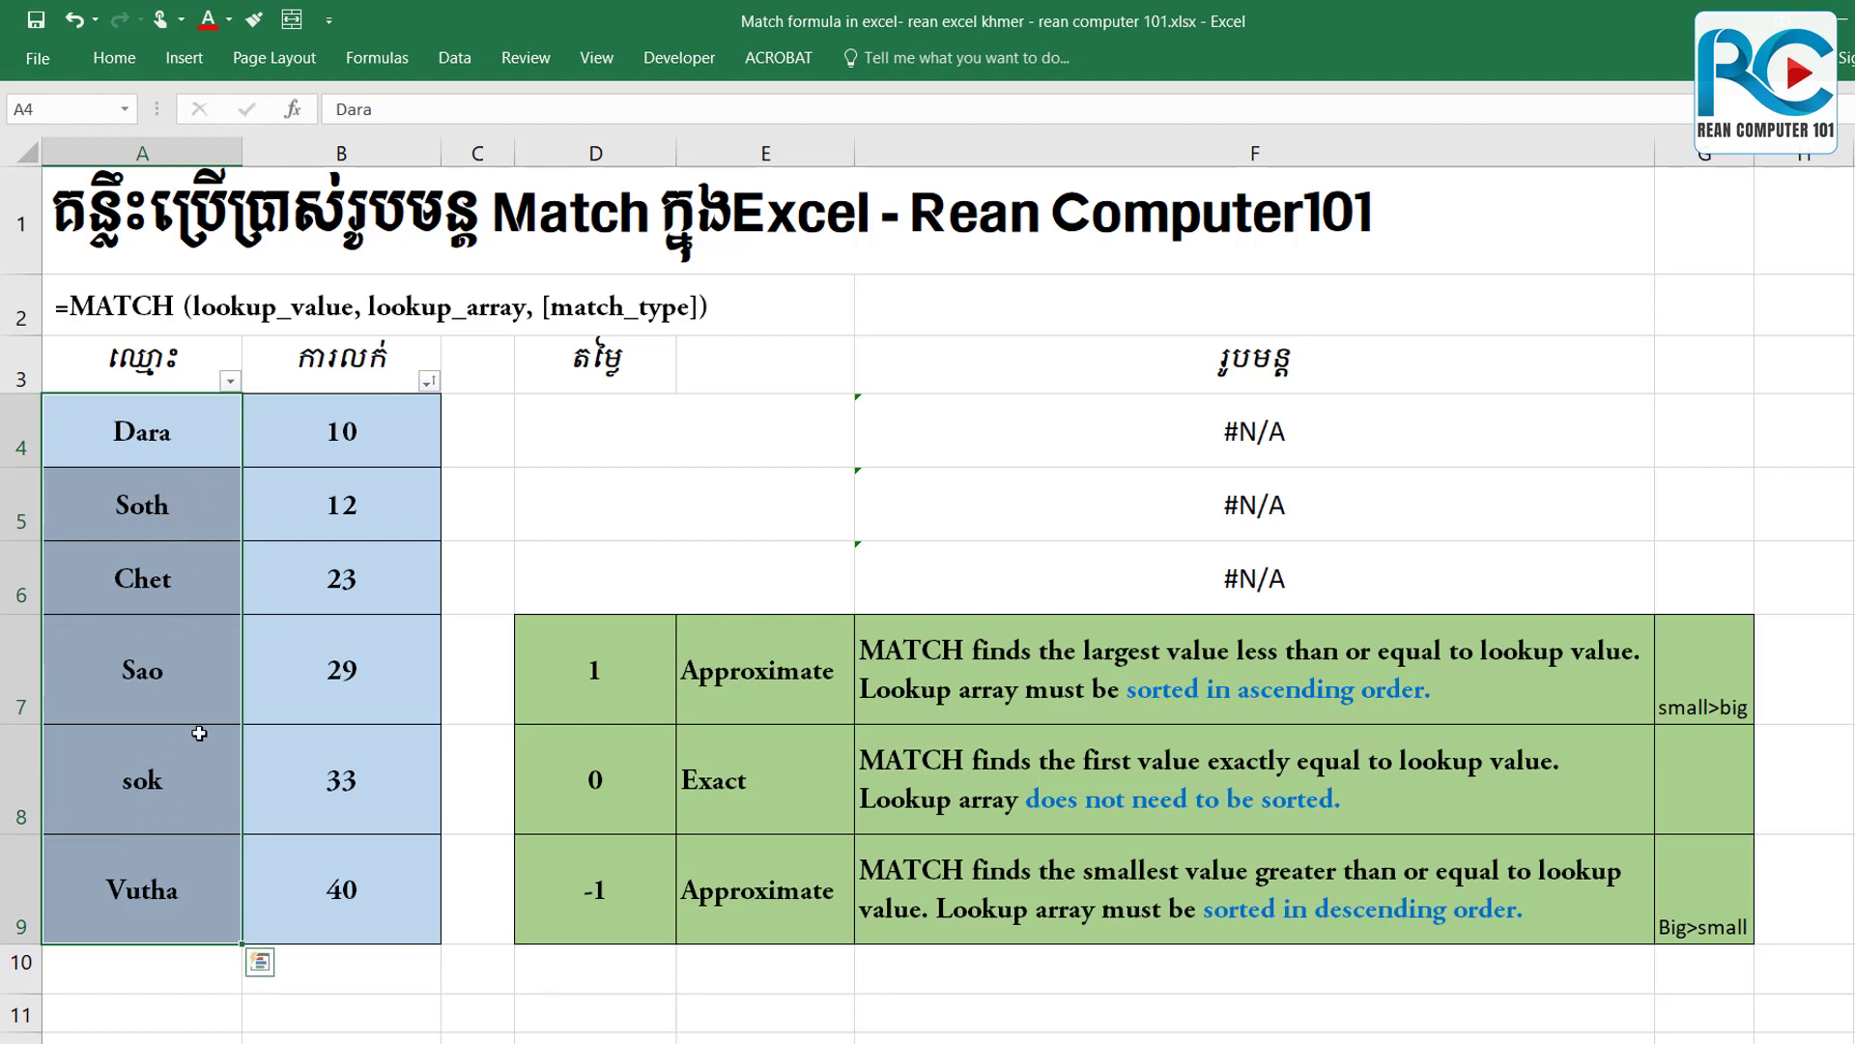
Enter =MATCH("dara",A4:A9,0) in D4 so it returns 1.
left_click(682, 440)
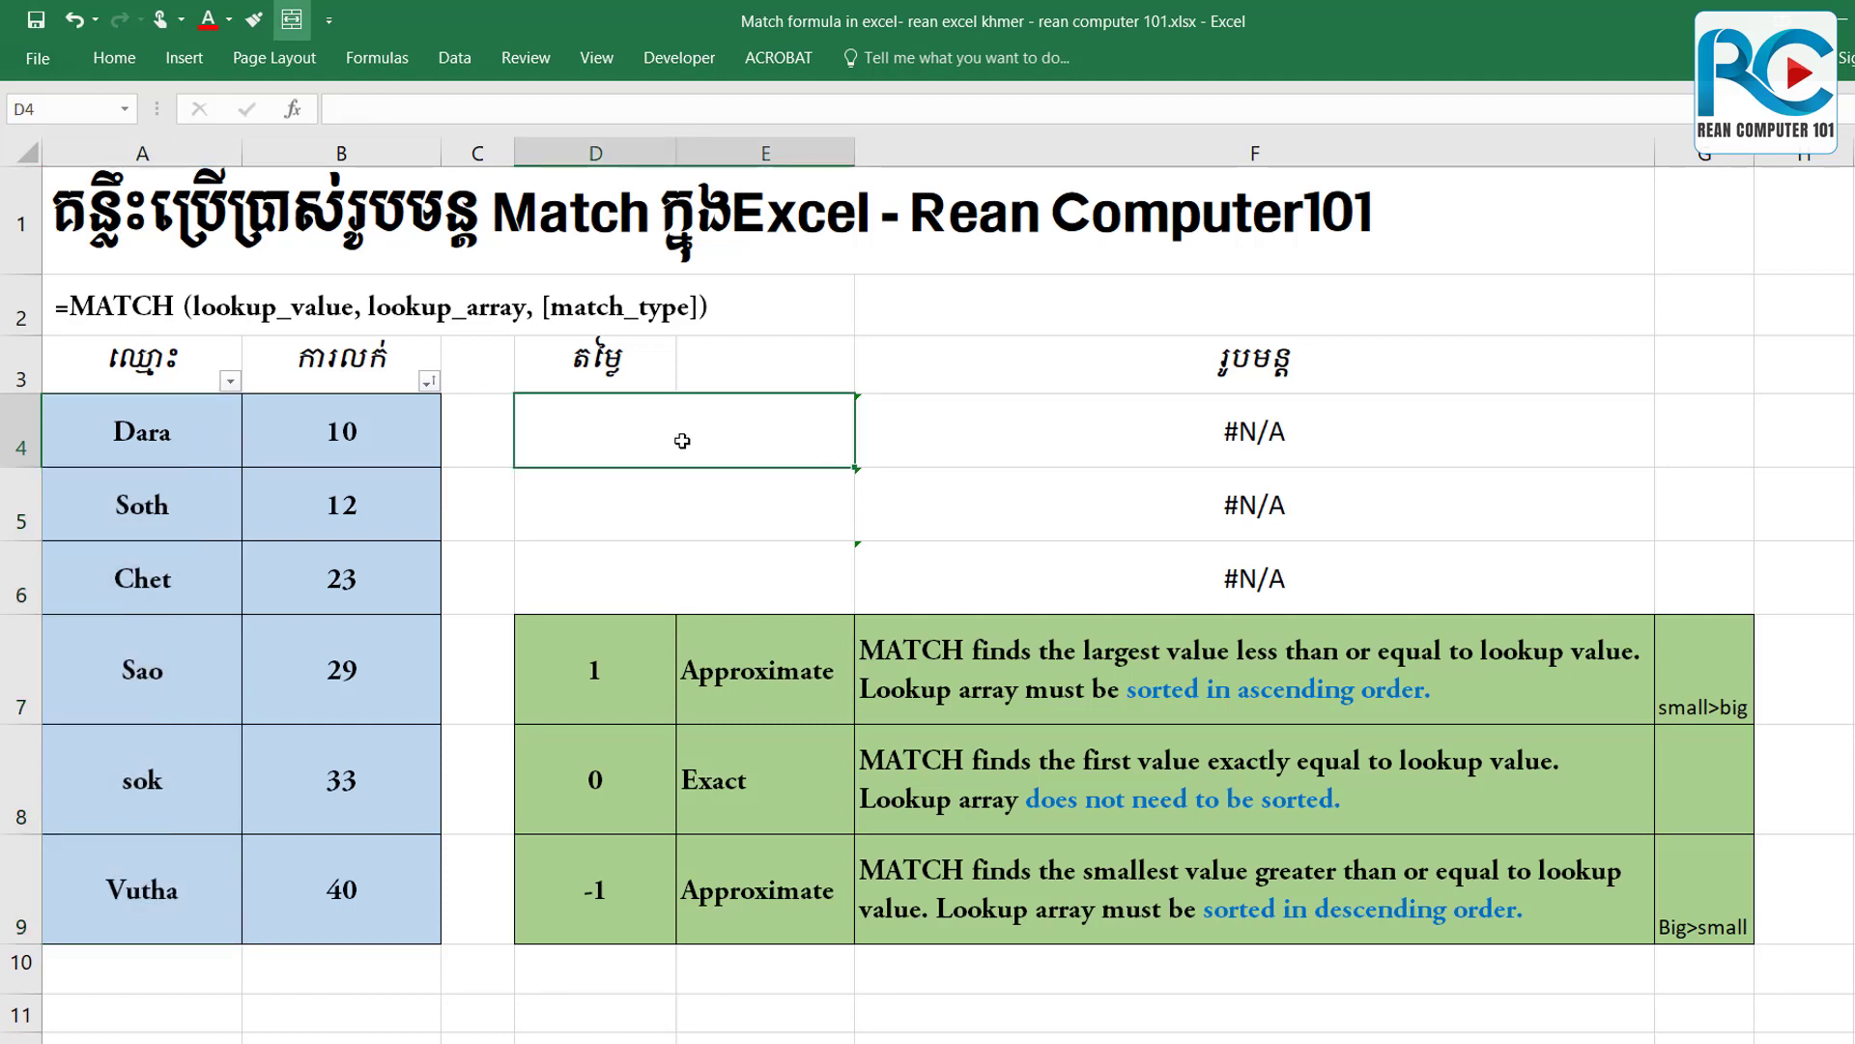
type("=")
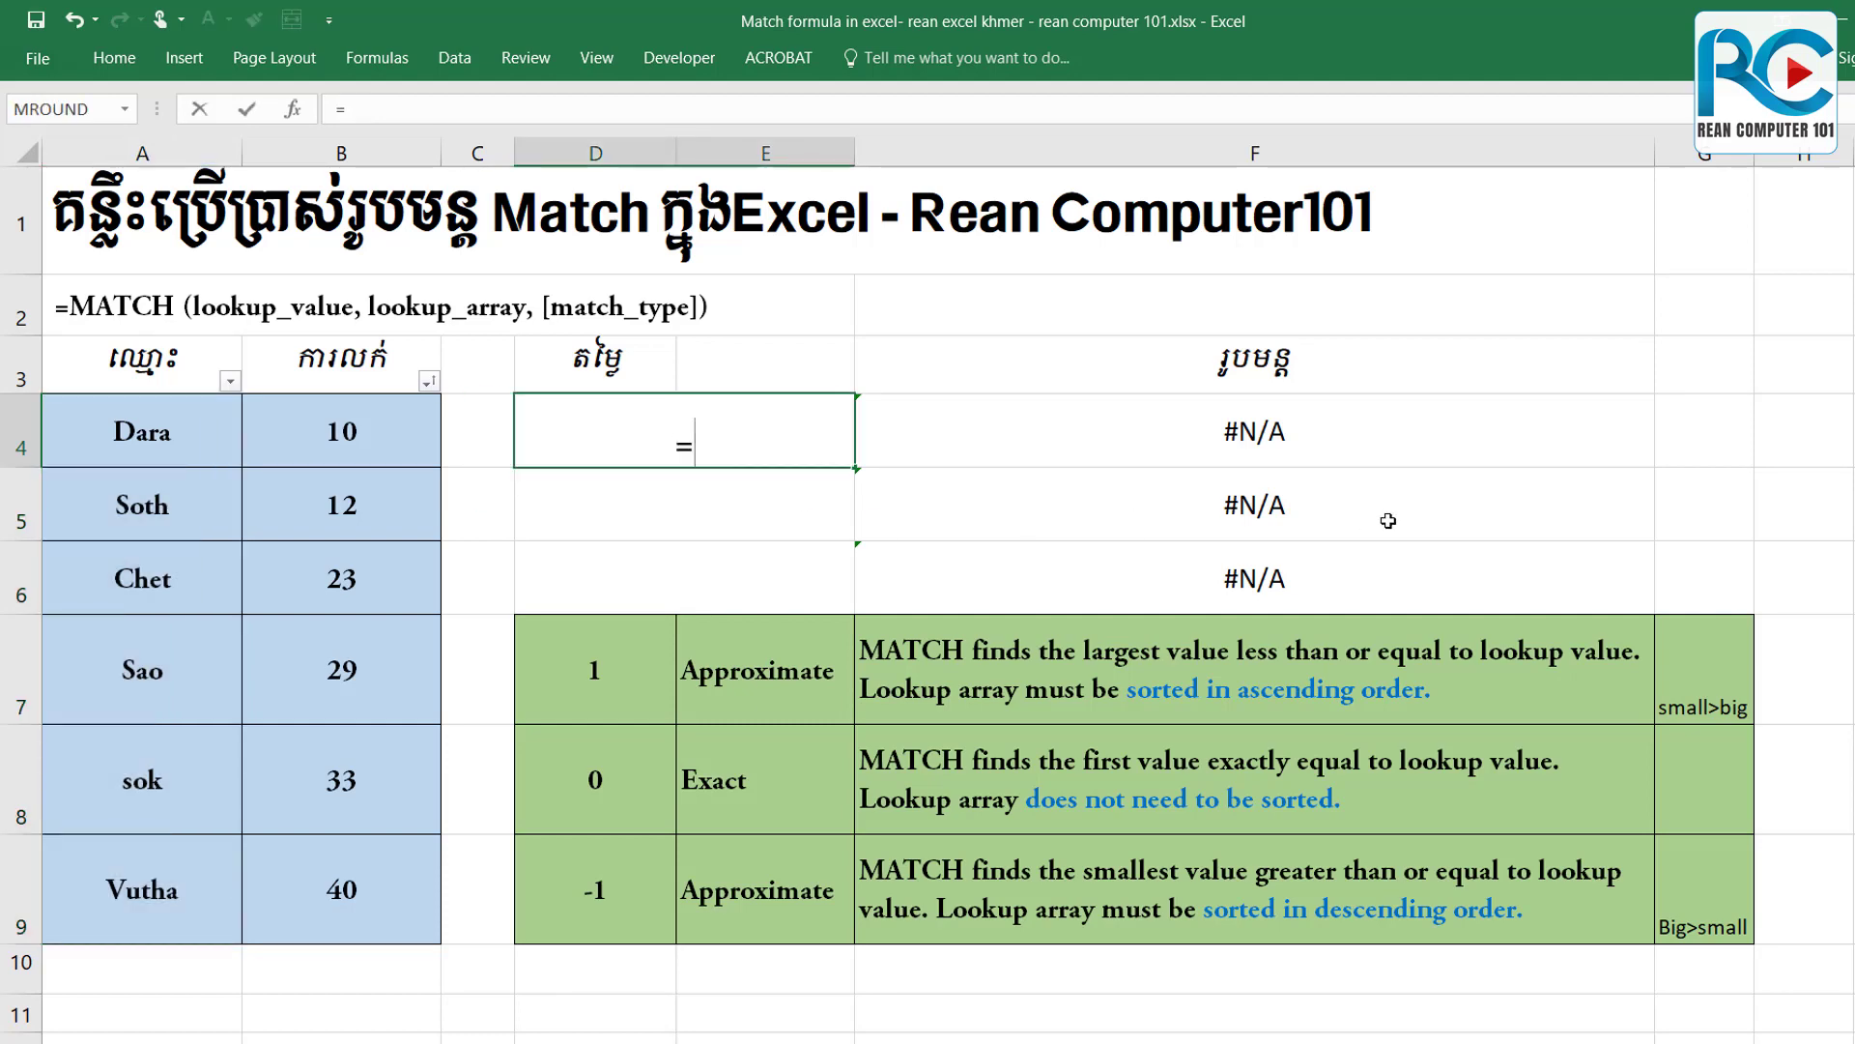
type("m")
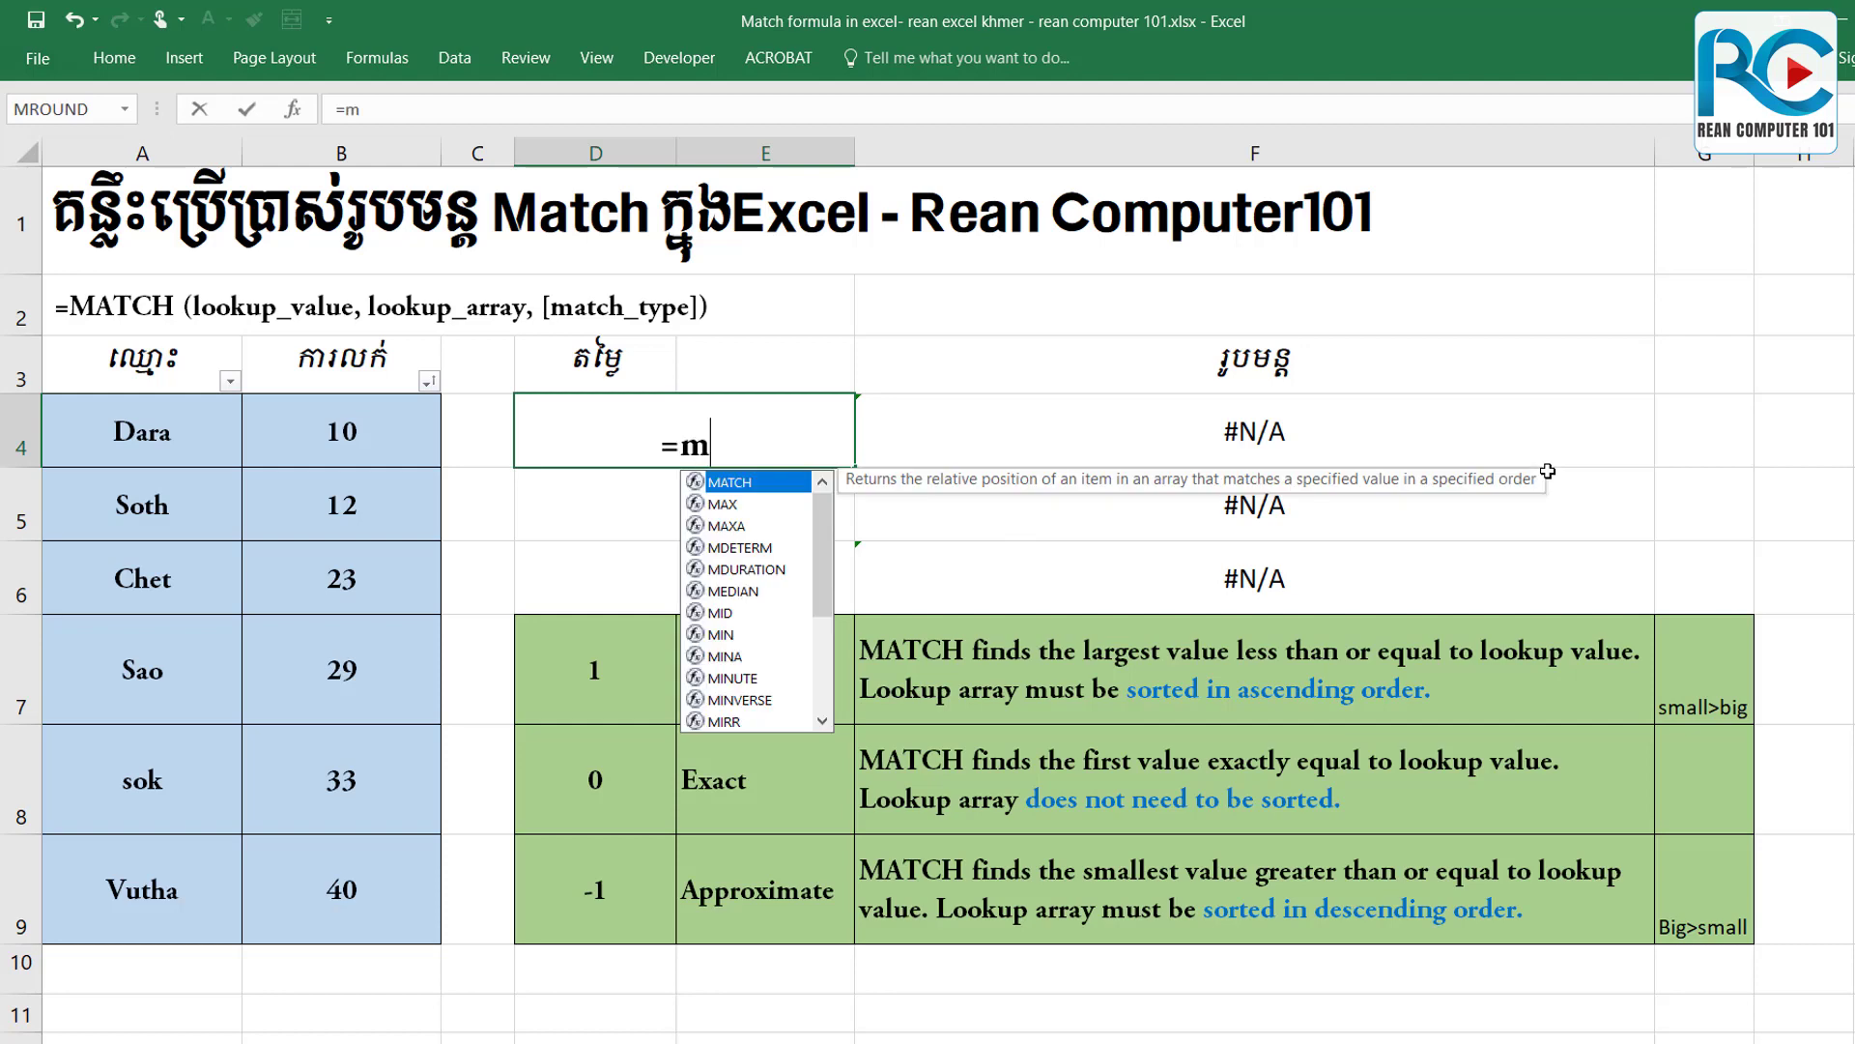
type("atch")
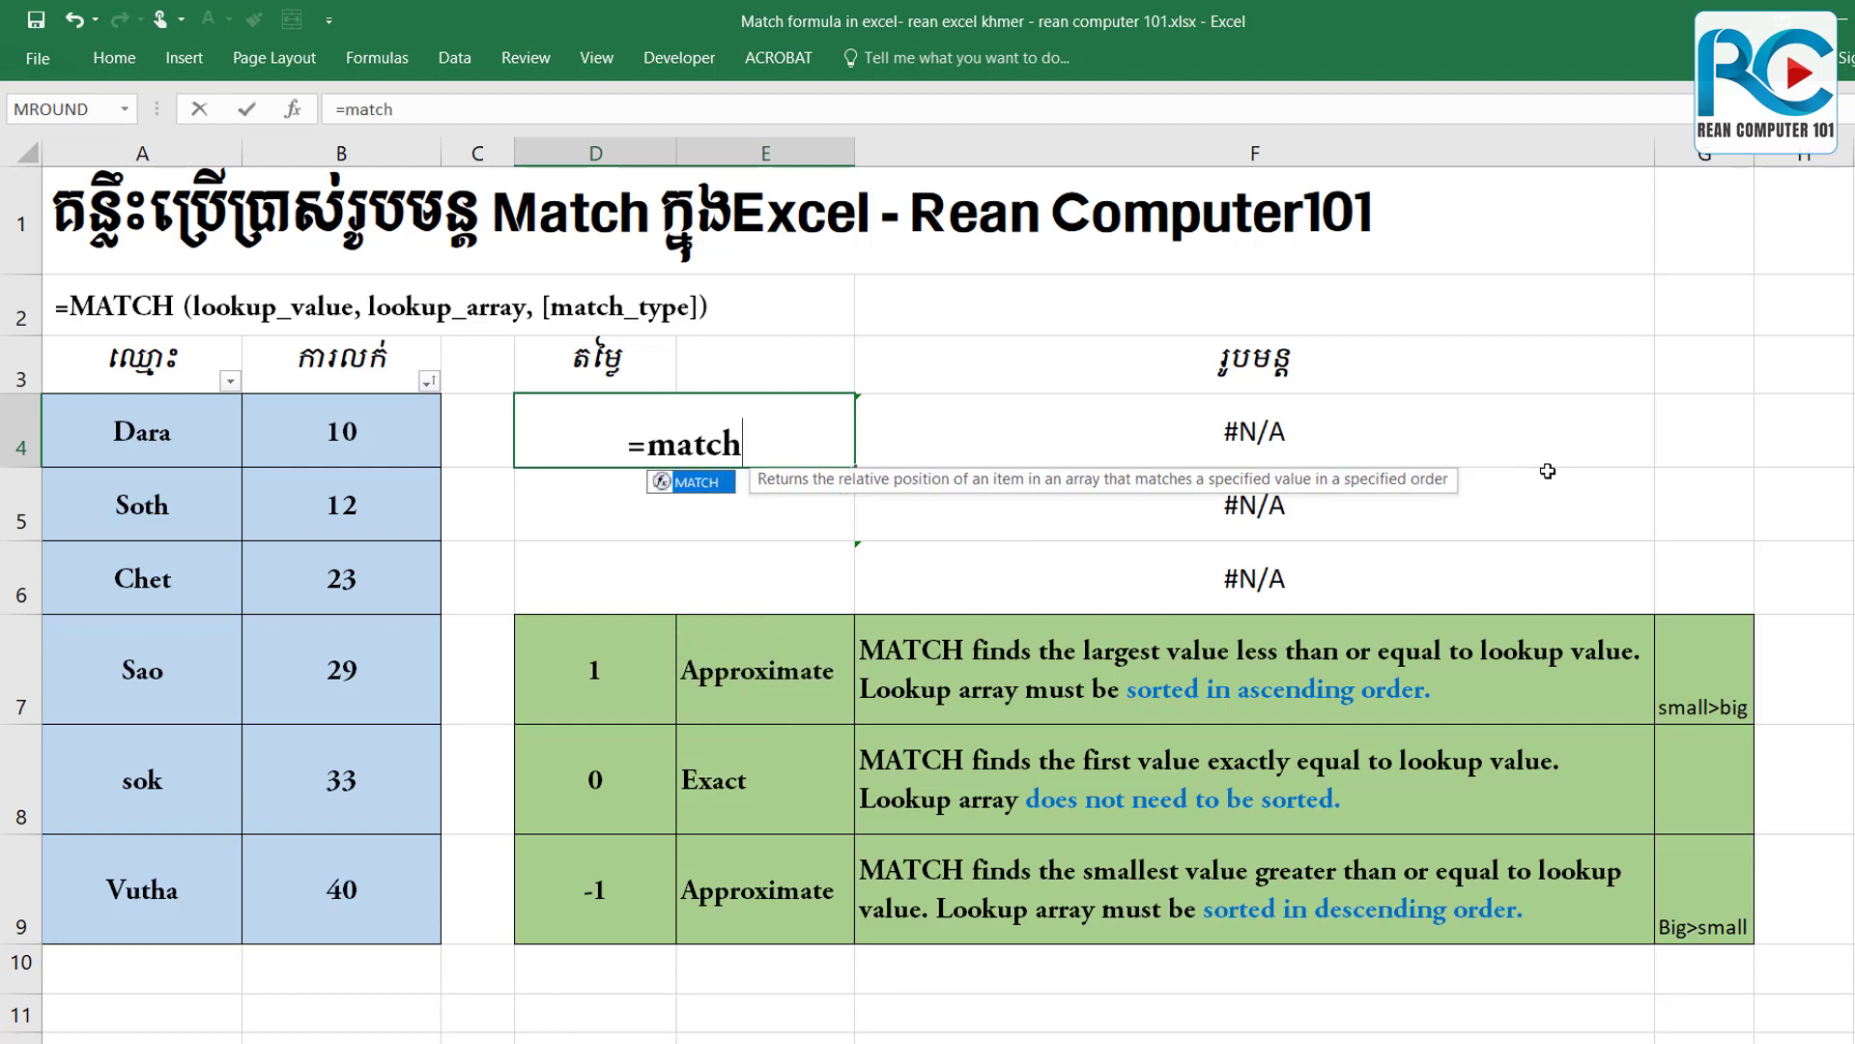
type("(")
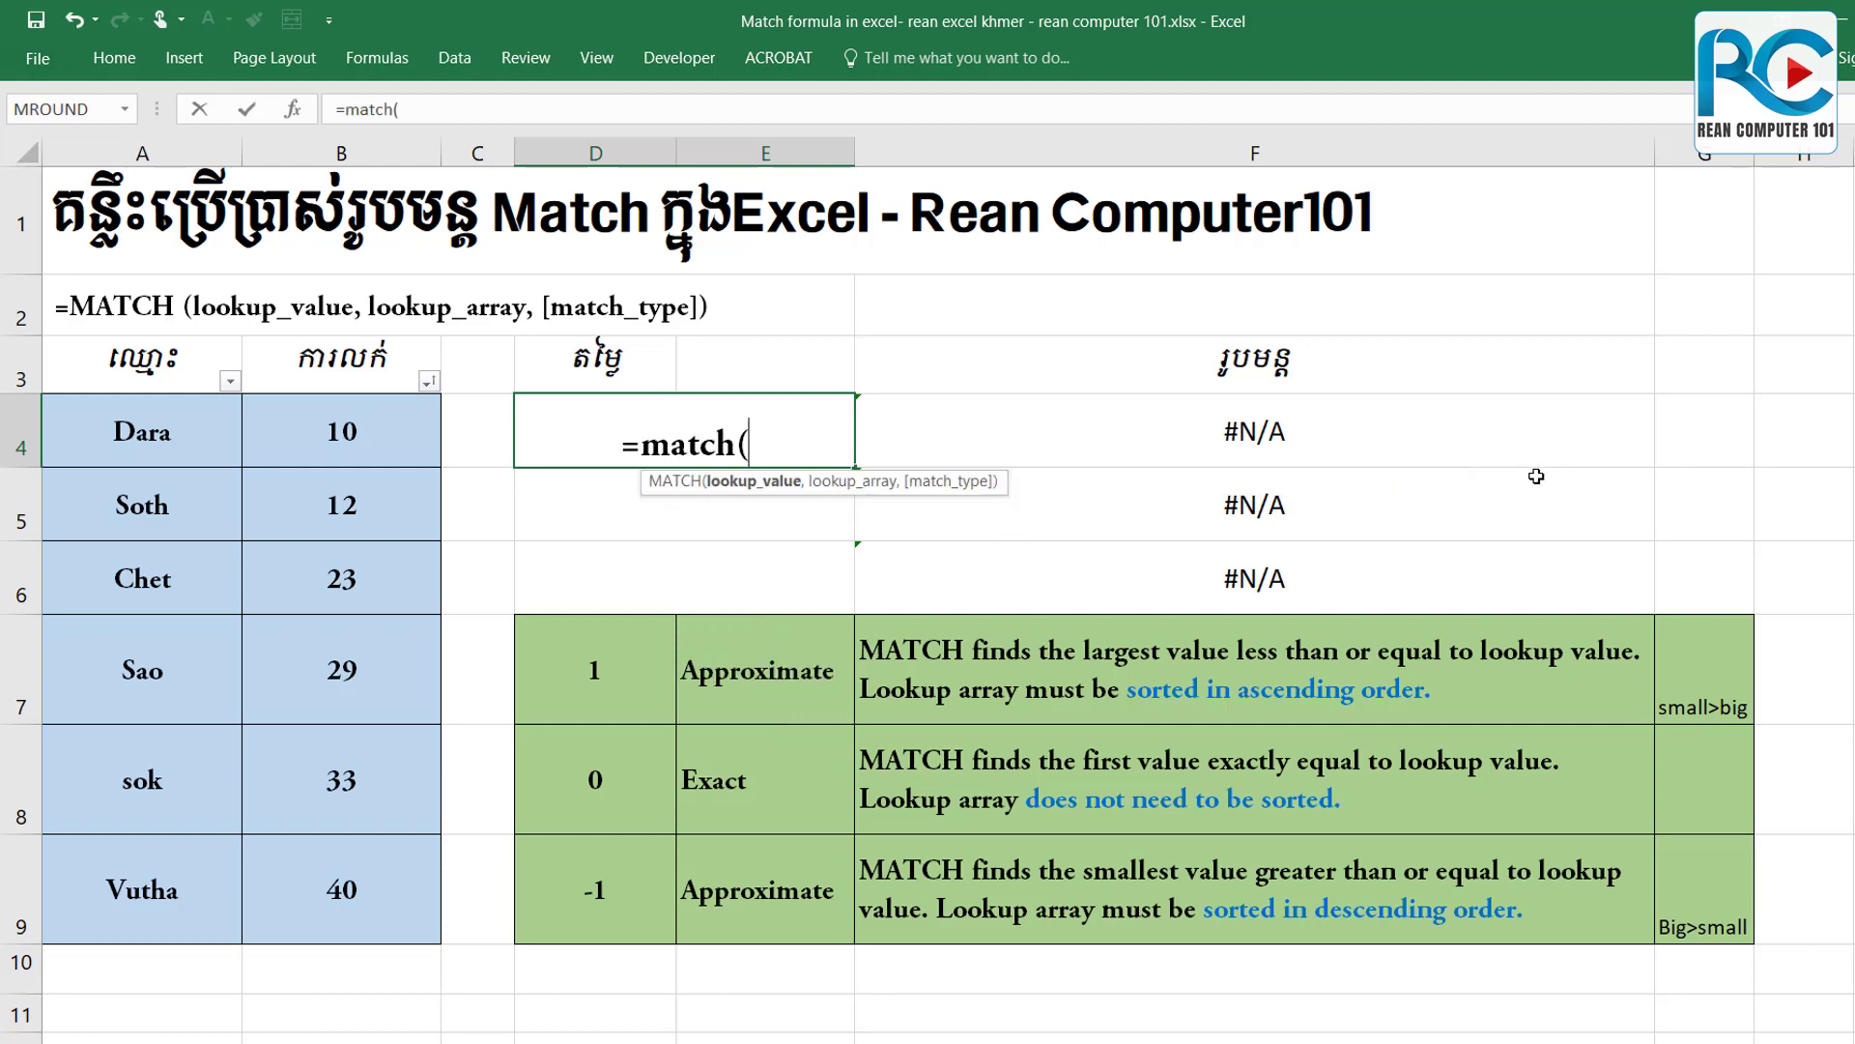
type("\"")
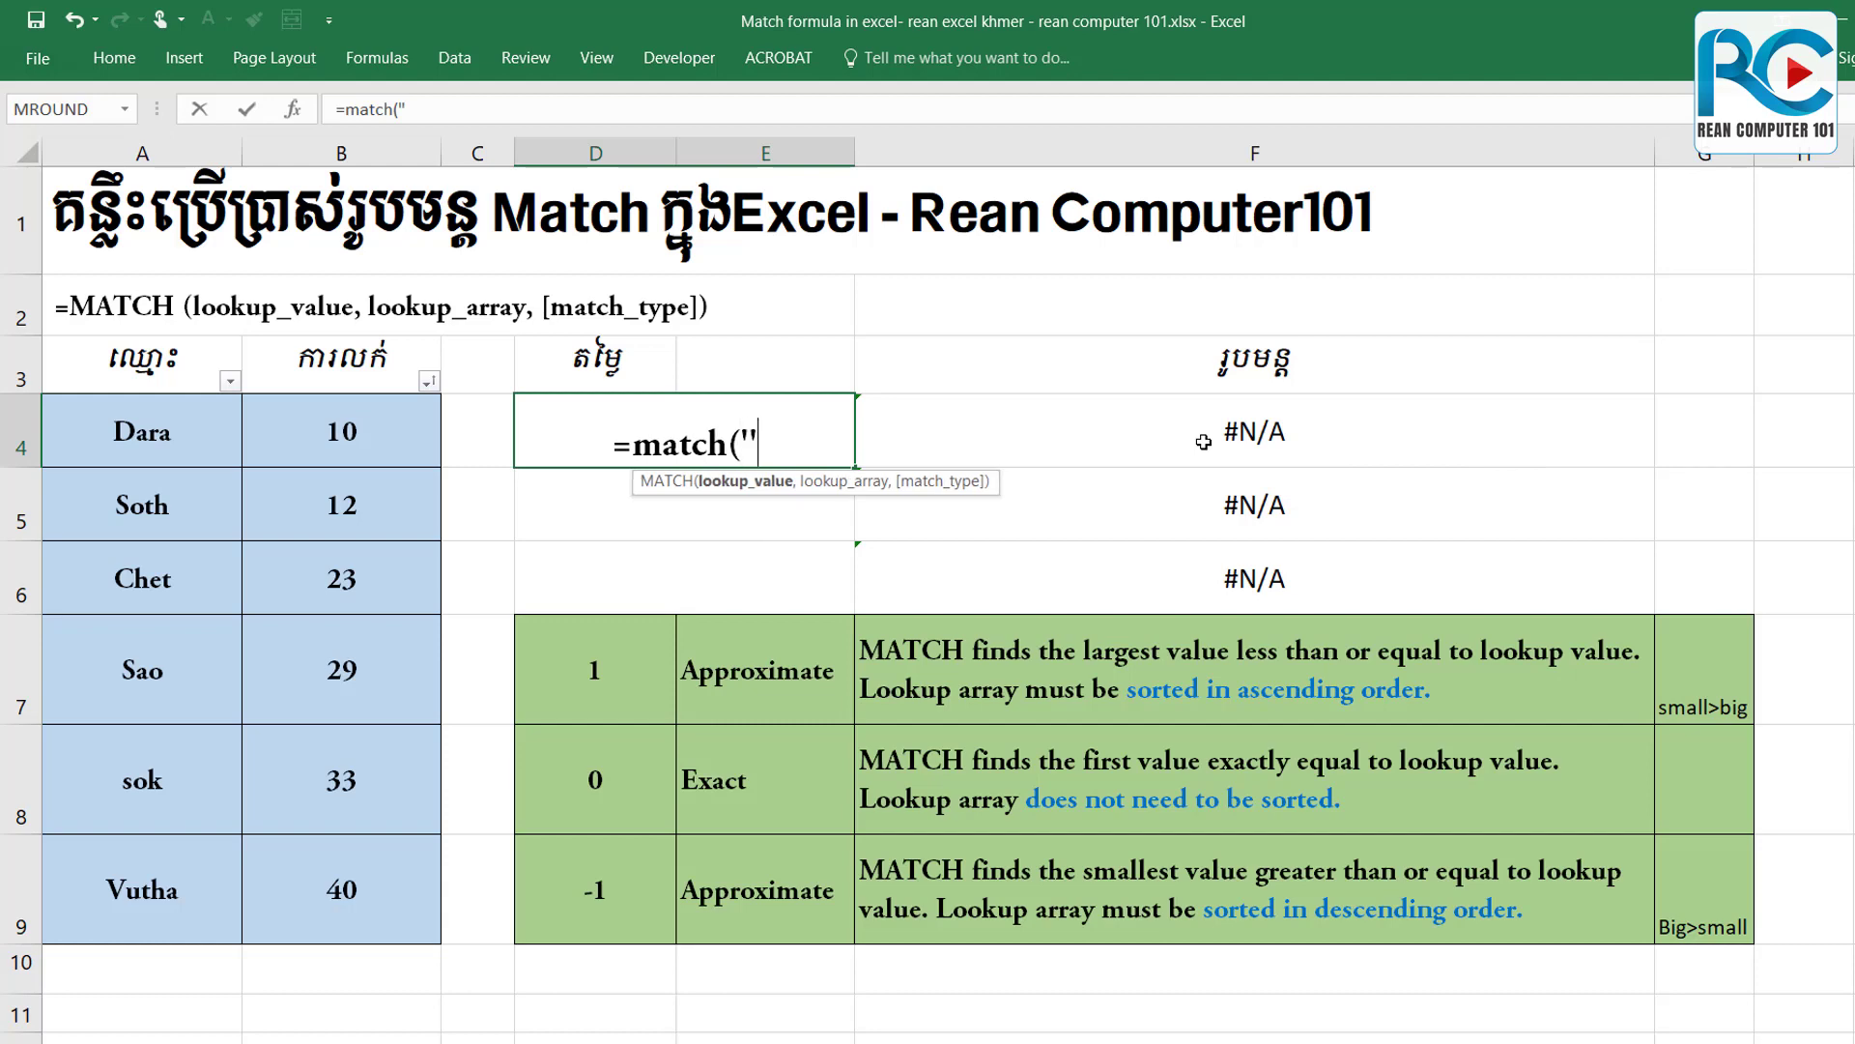
type("da")
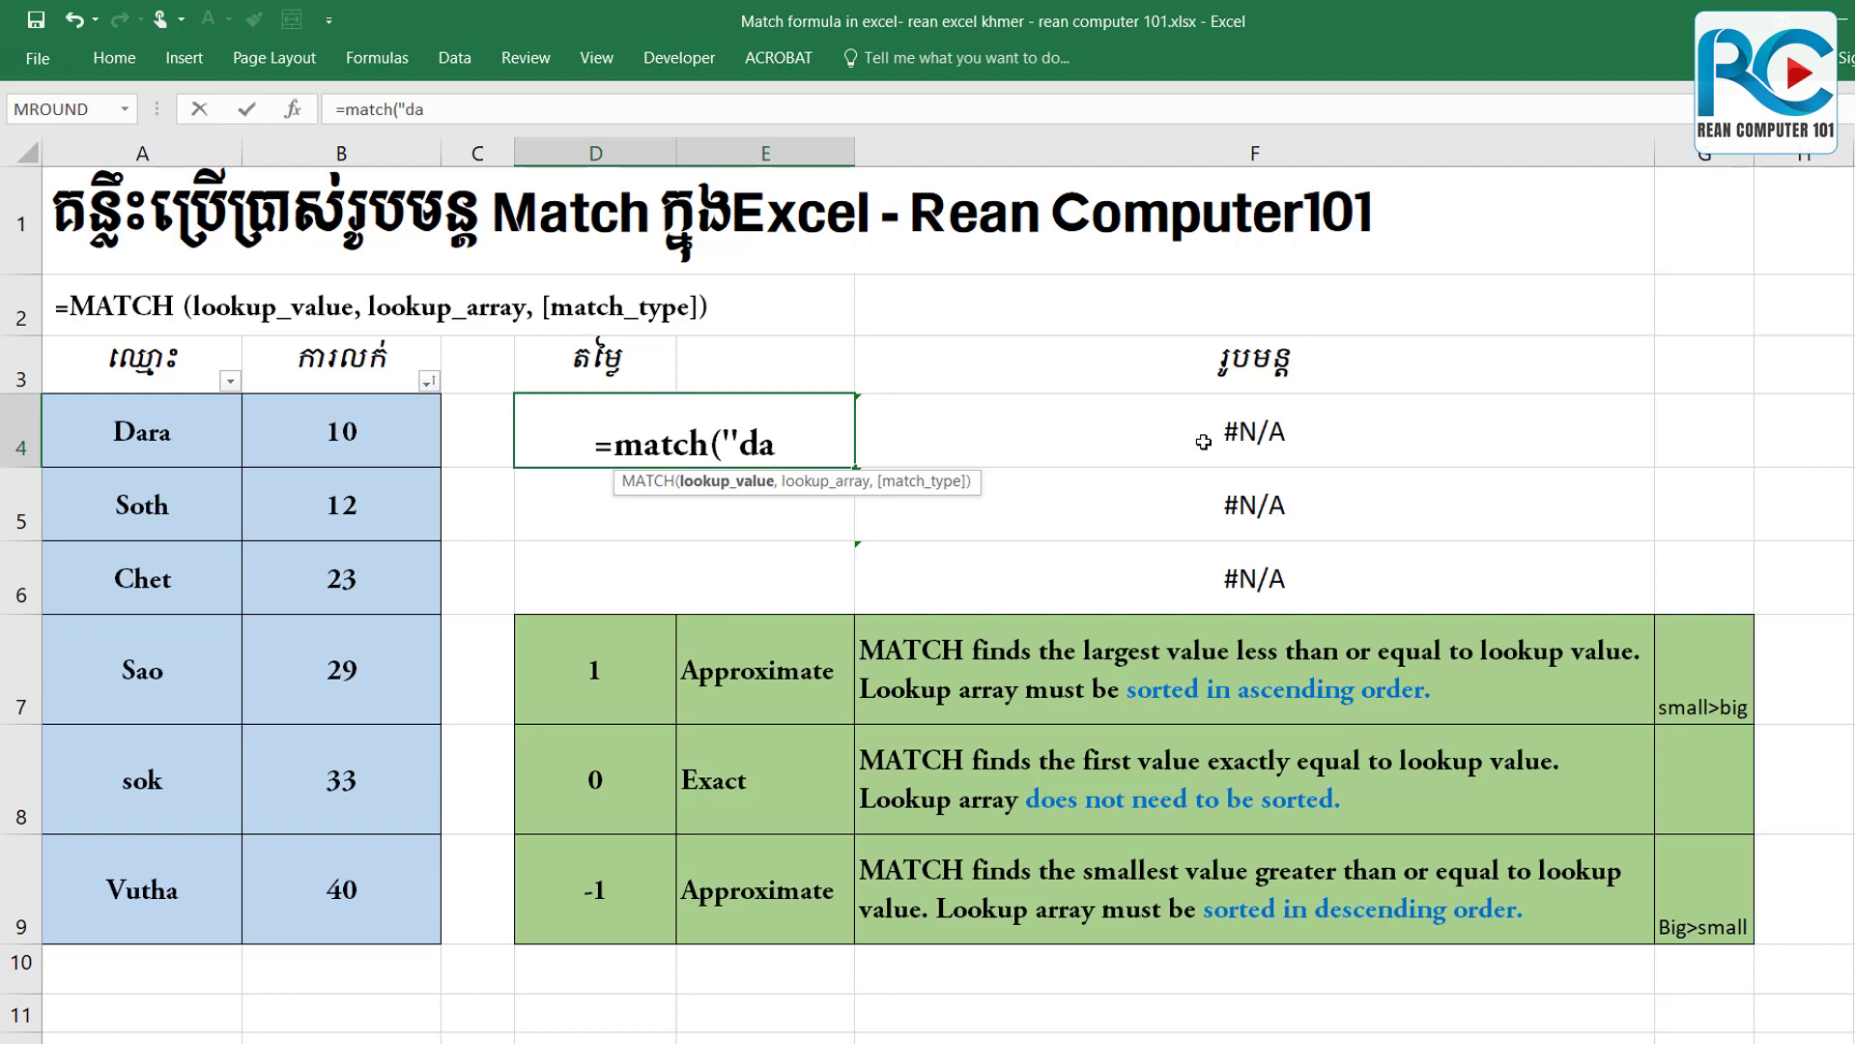
key("BackSpace")
key("BackSpace")
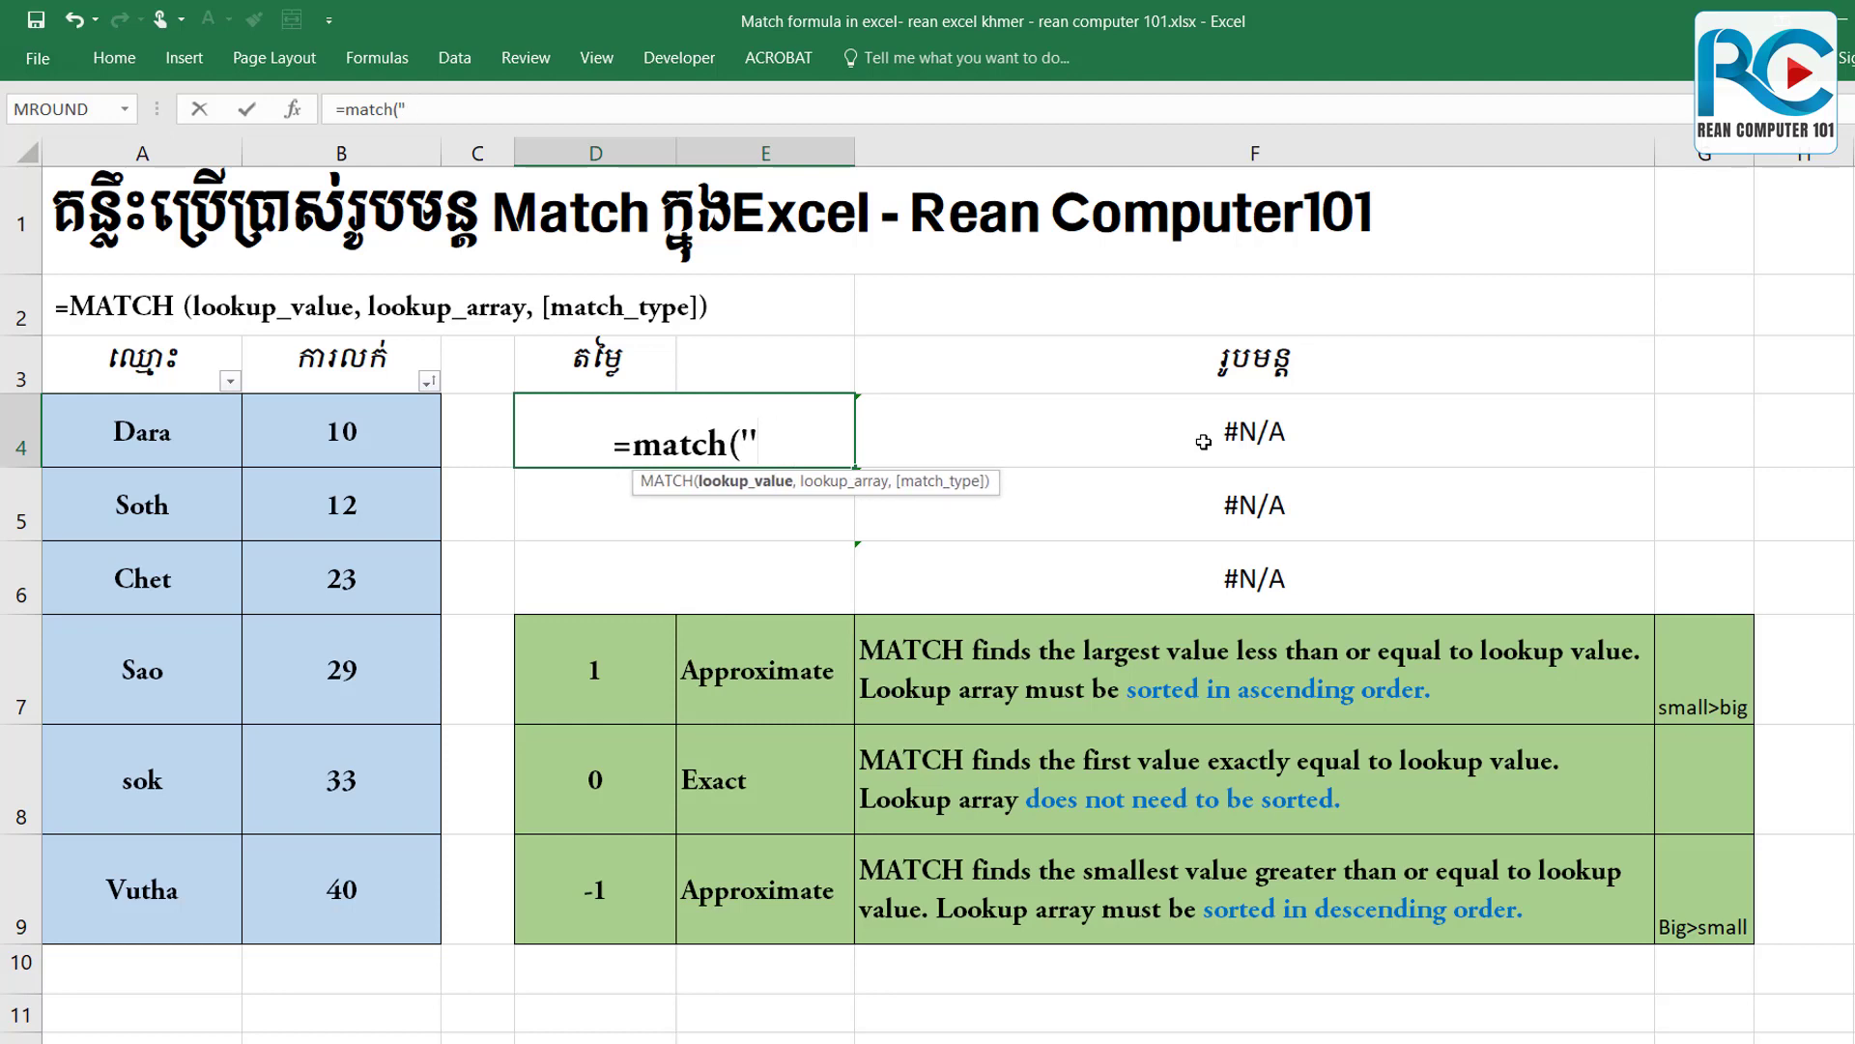
type("s")
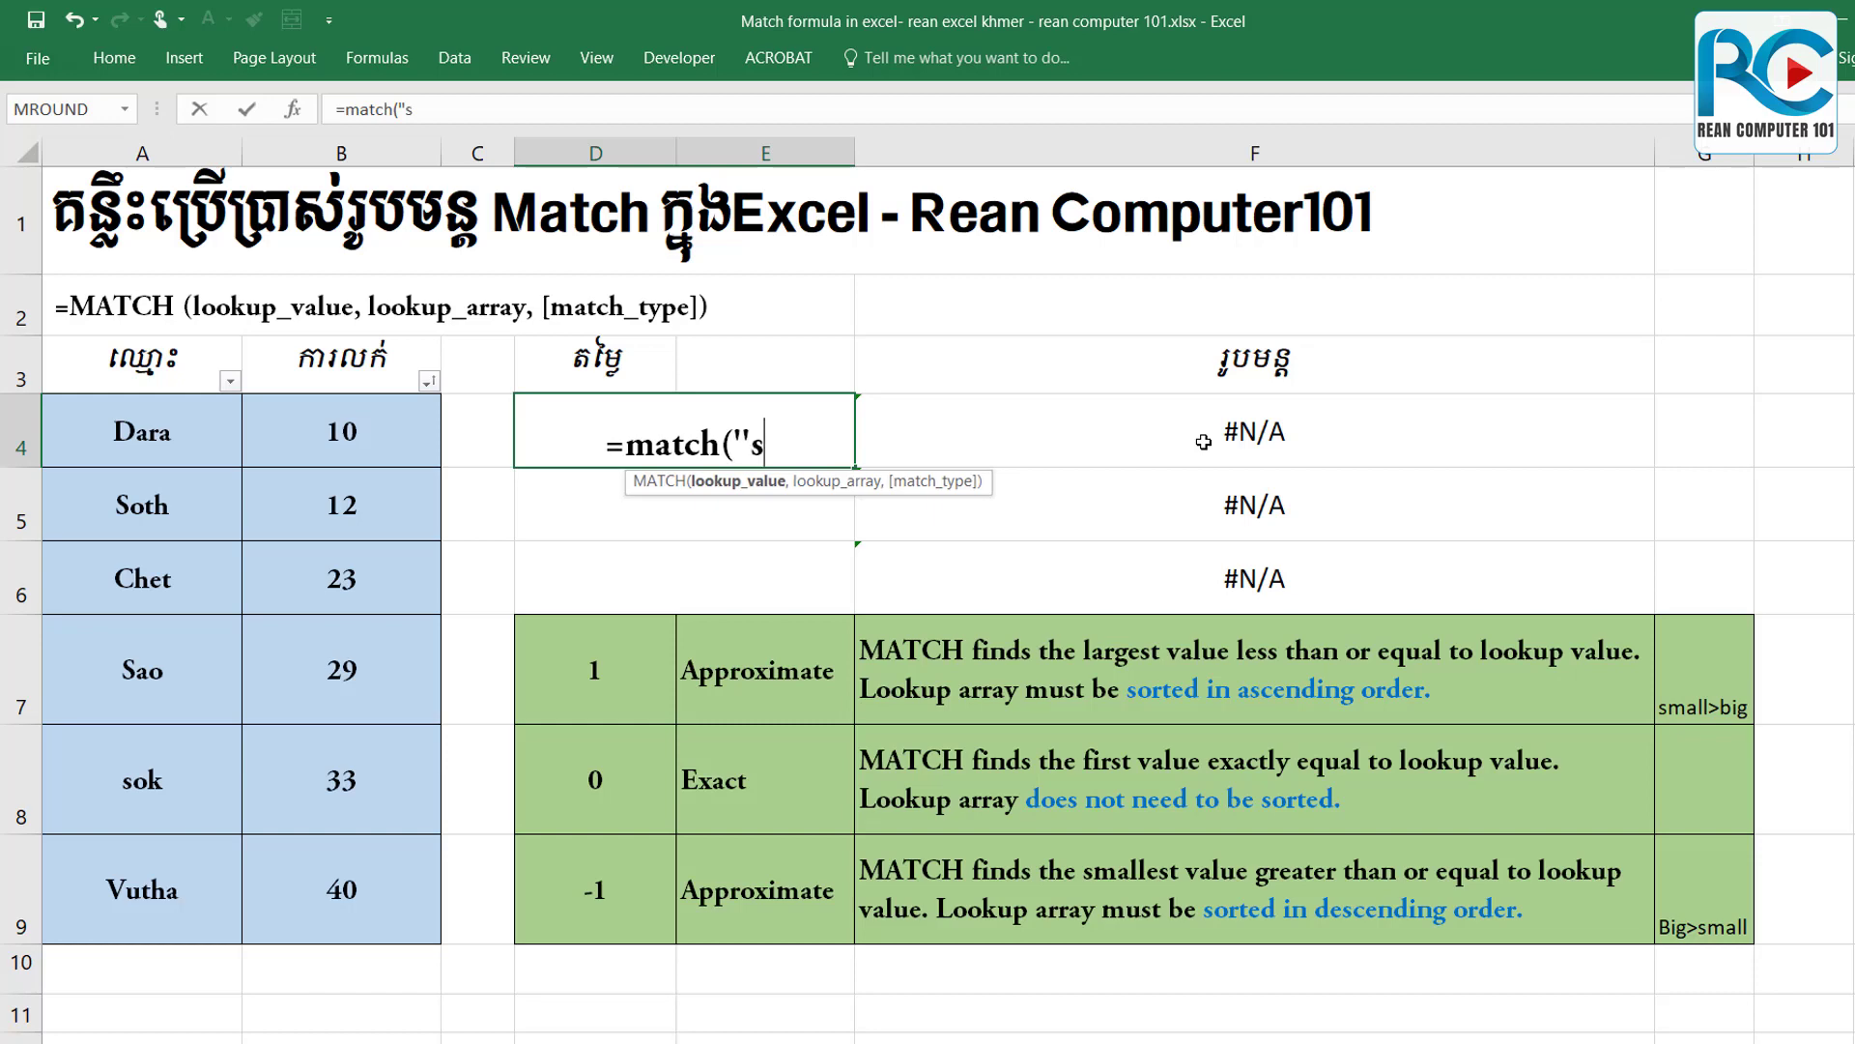
key("BackSpace")
type("dat")
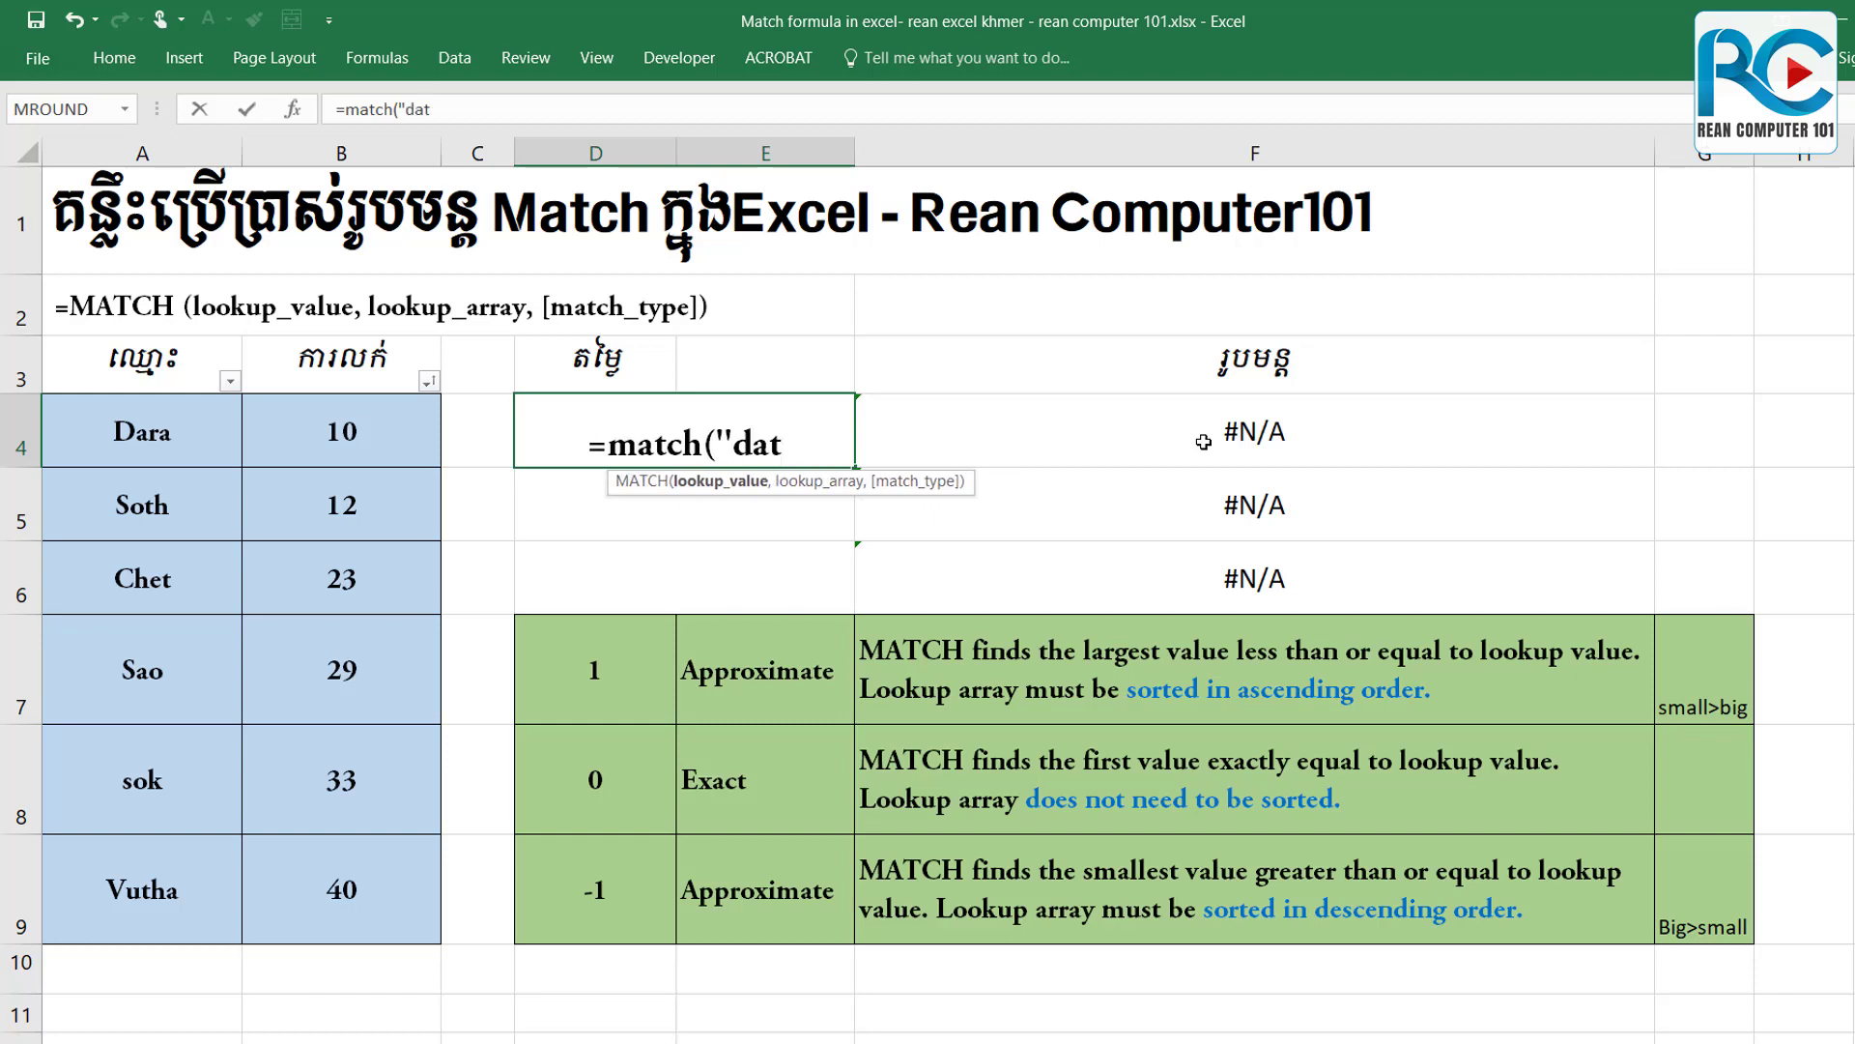
type("r")
key("BackSpace")
key("BackSpace")
type("ra")
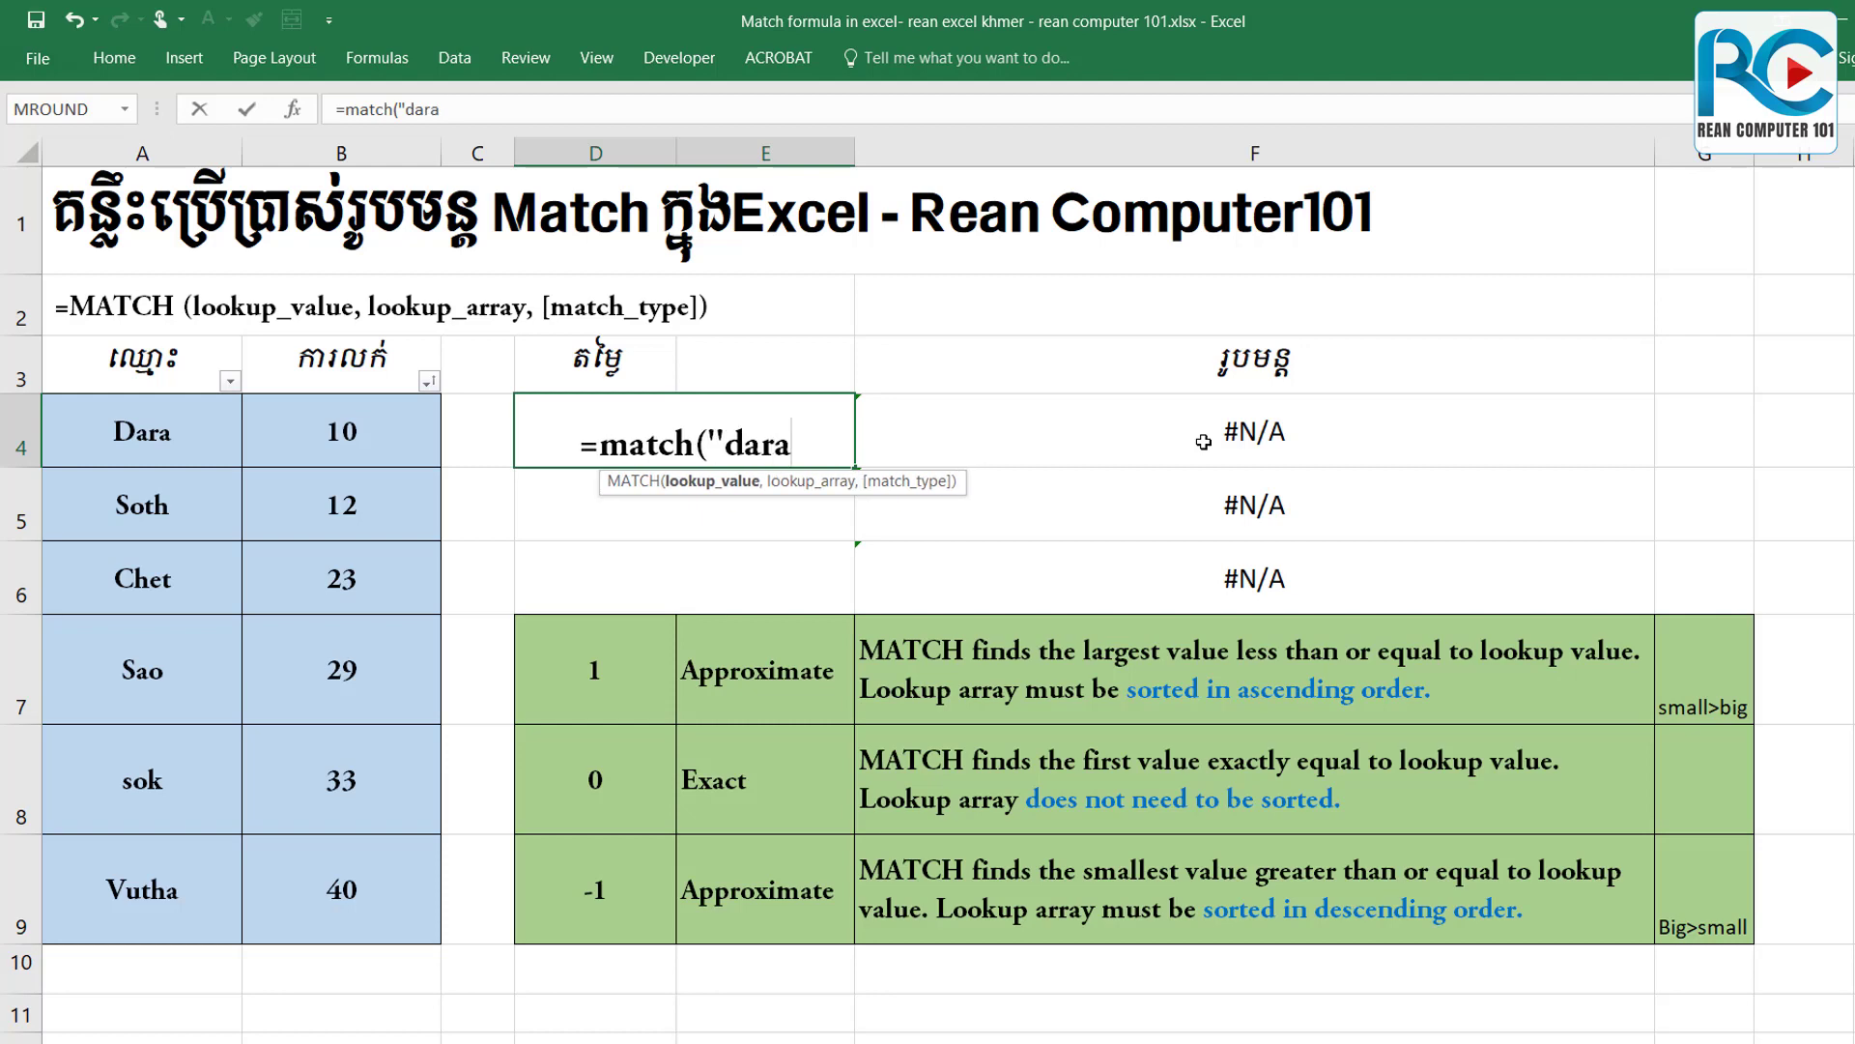
type("\",")
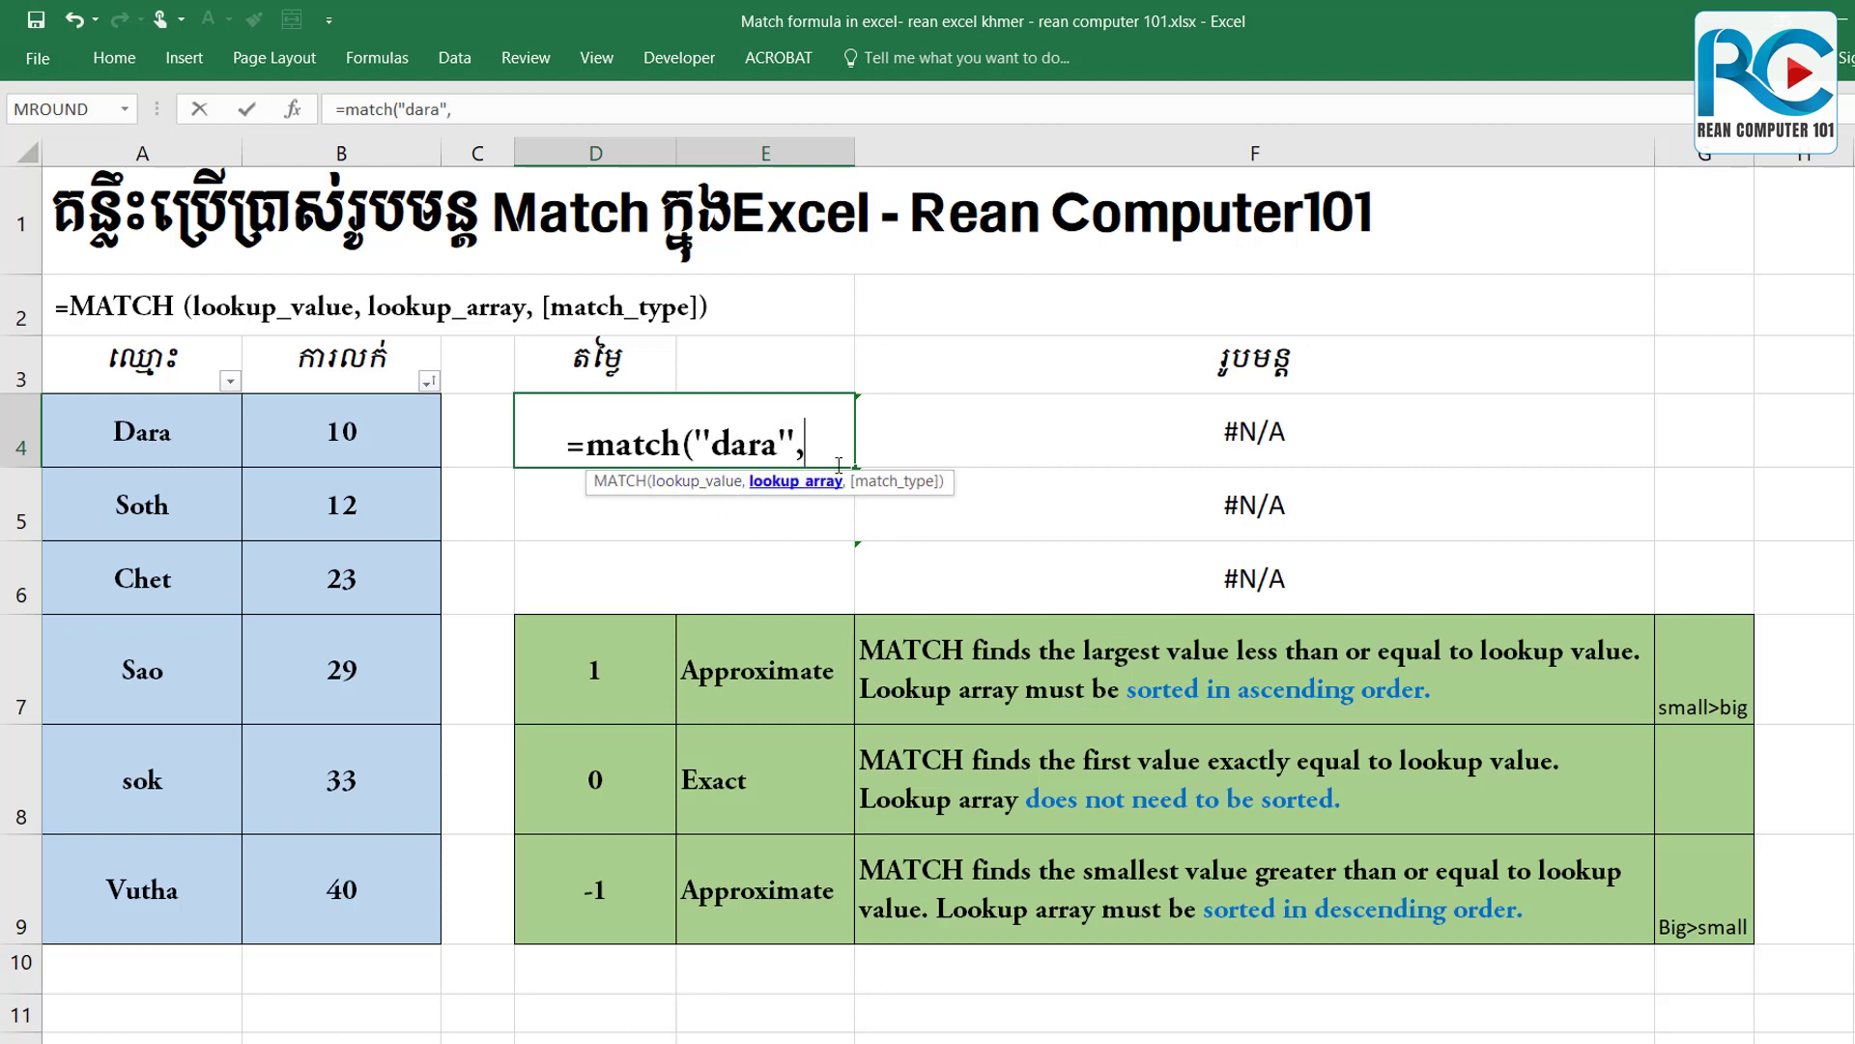
left_click_drag(147, 427, 170, 867)
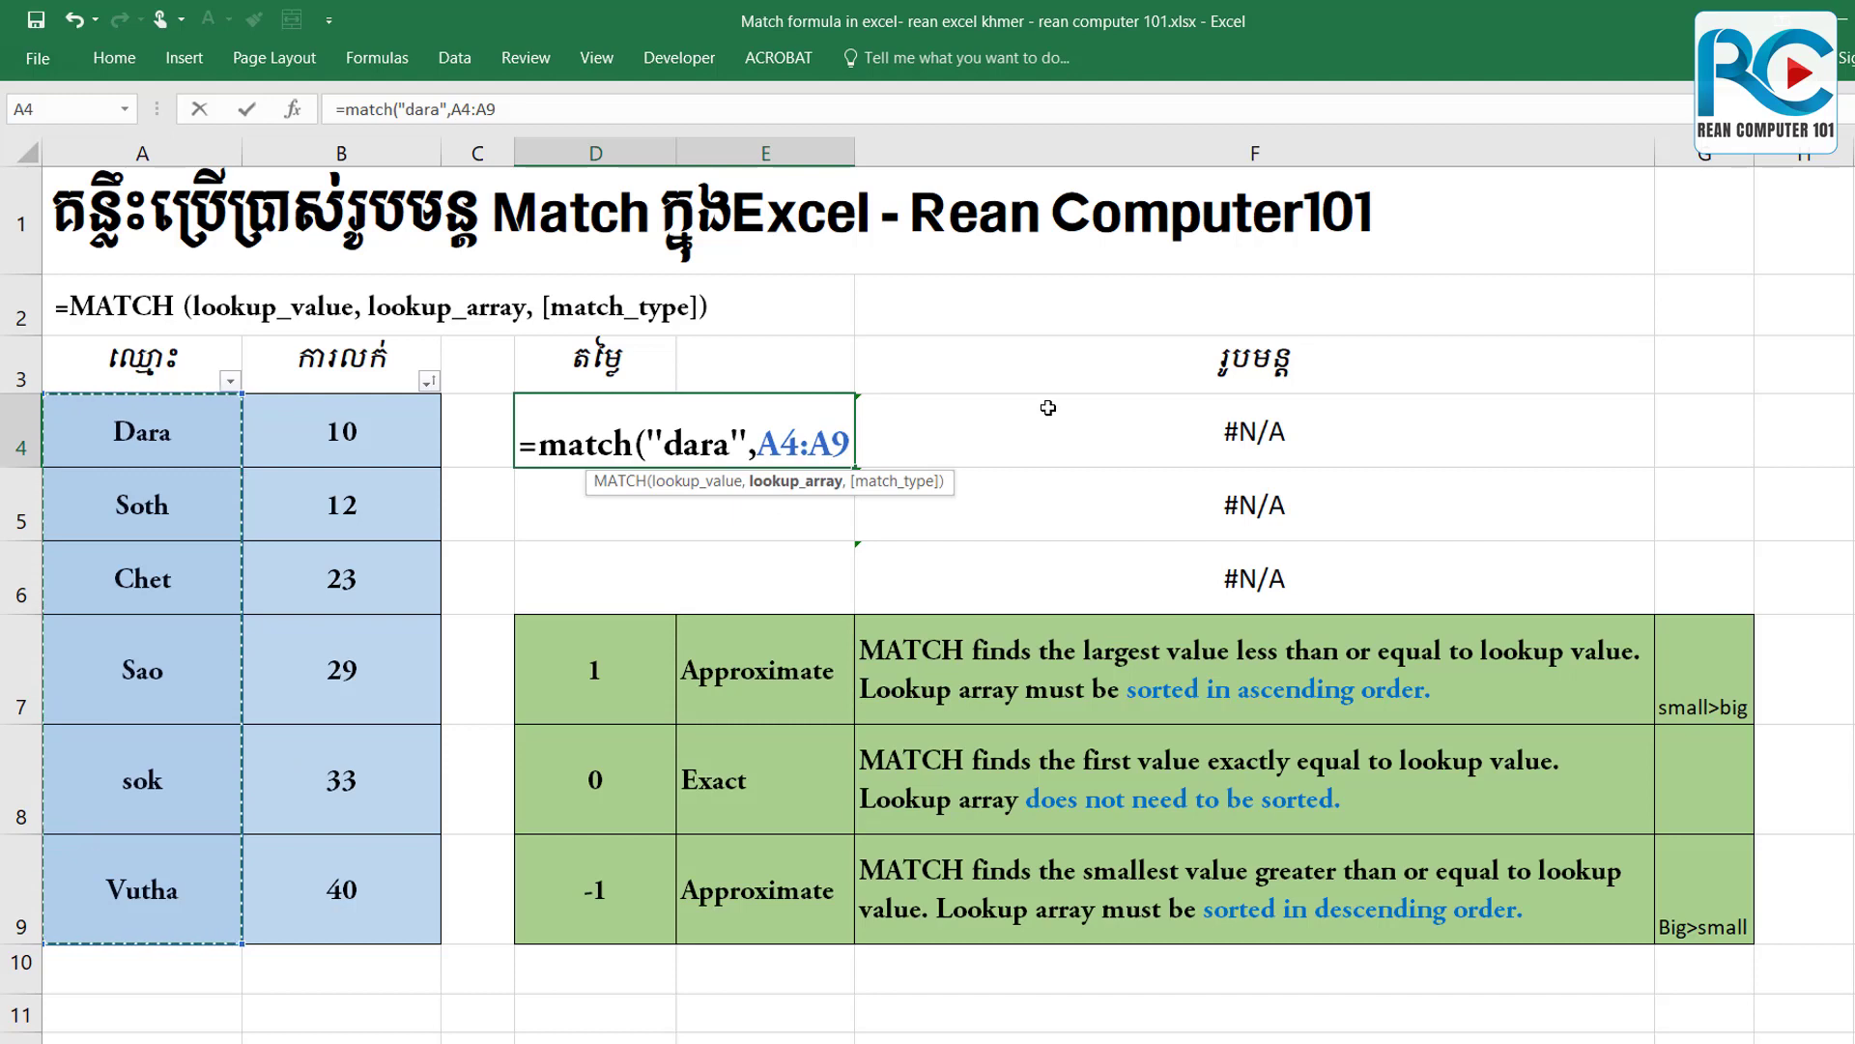
type(",")
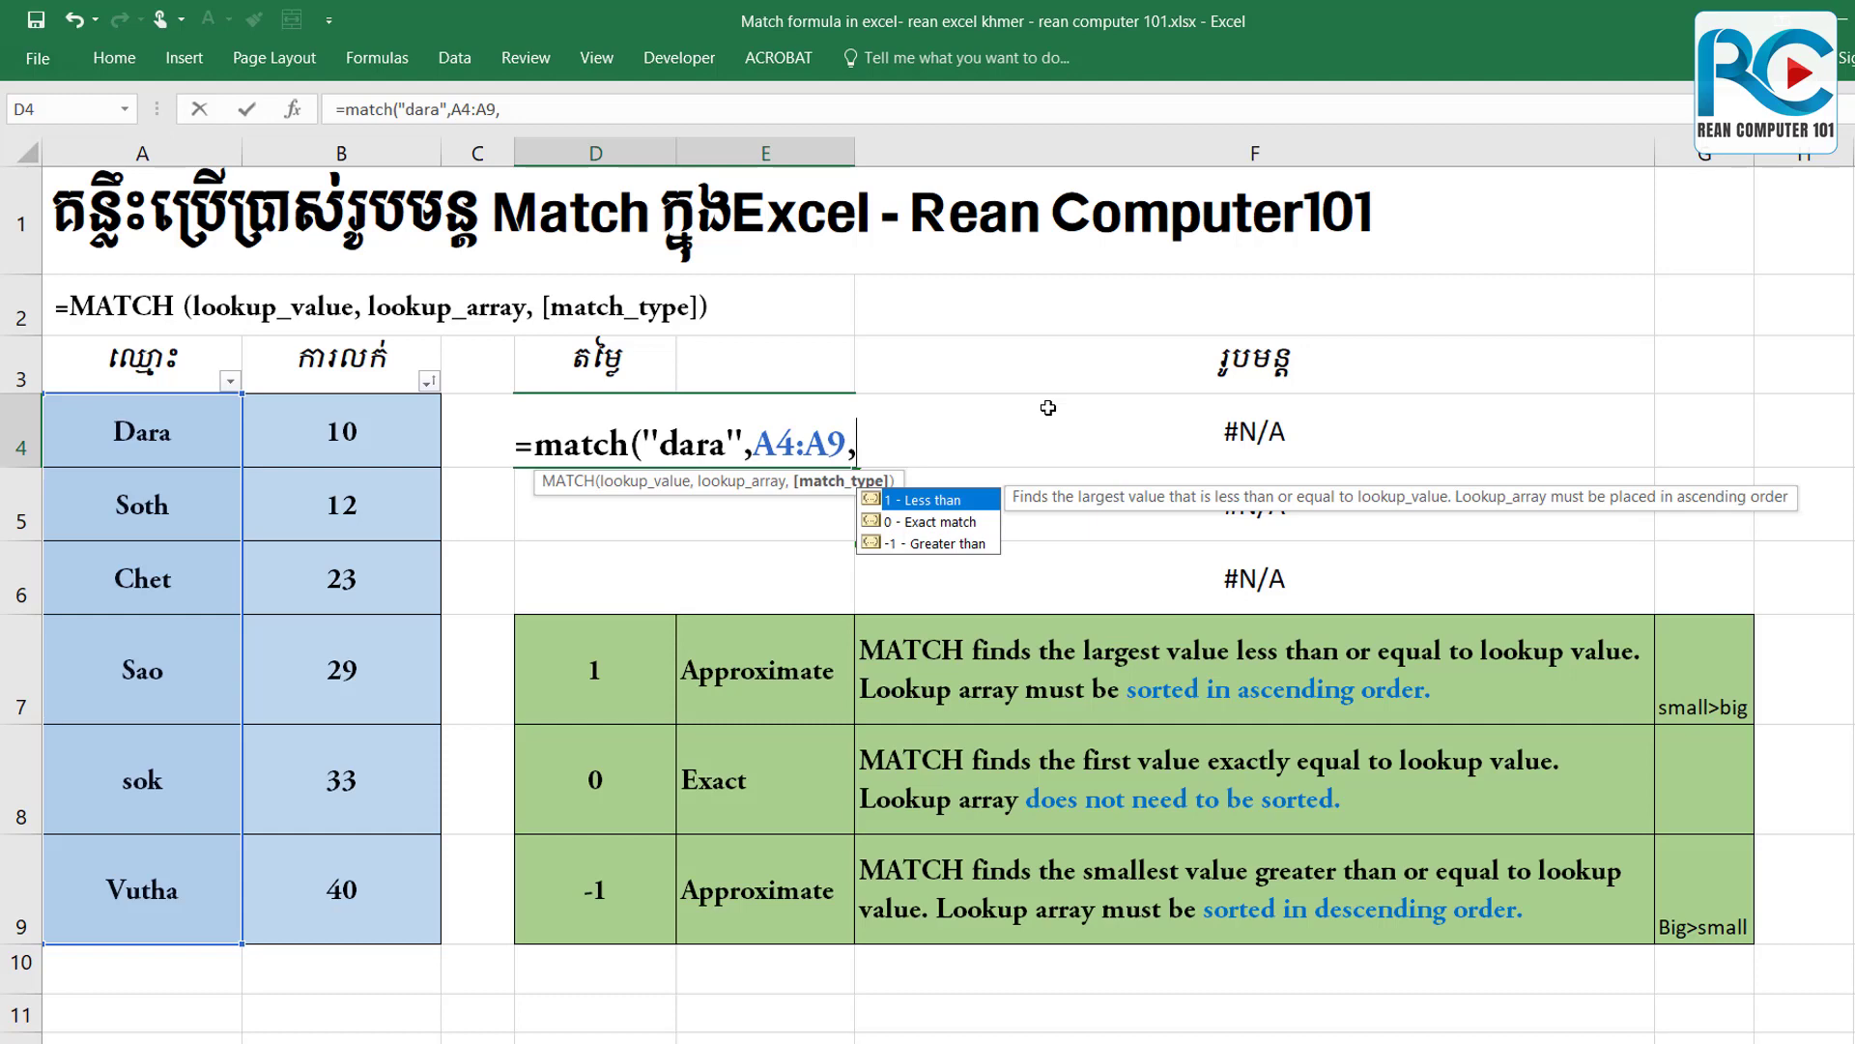
left_click(617, 779)
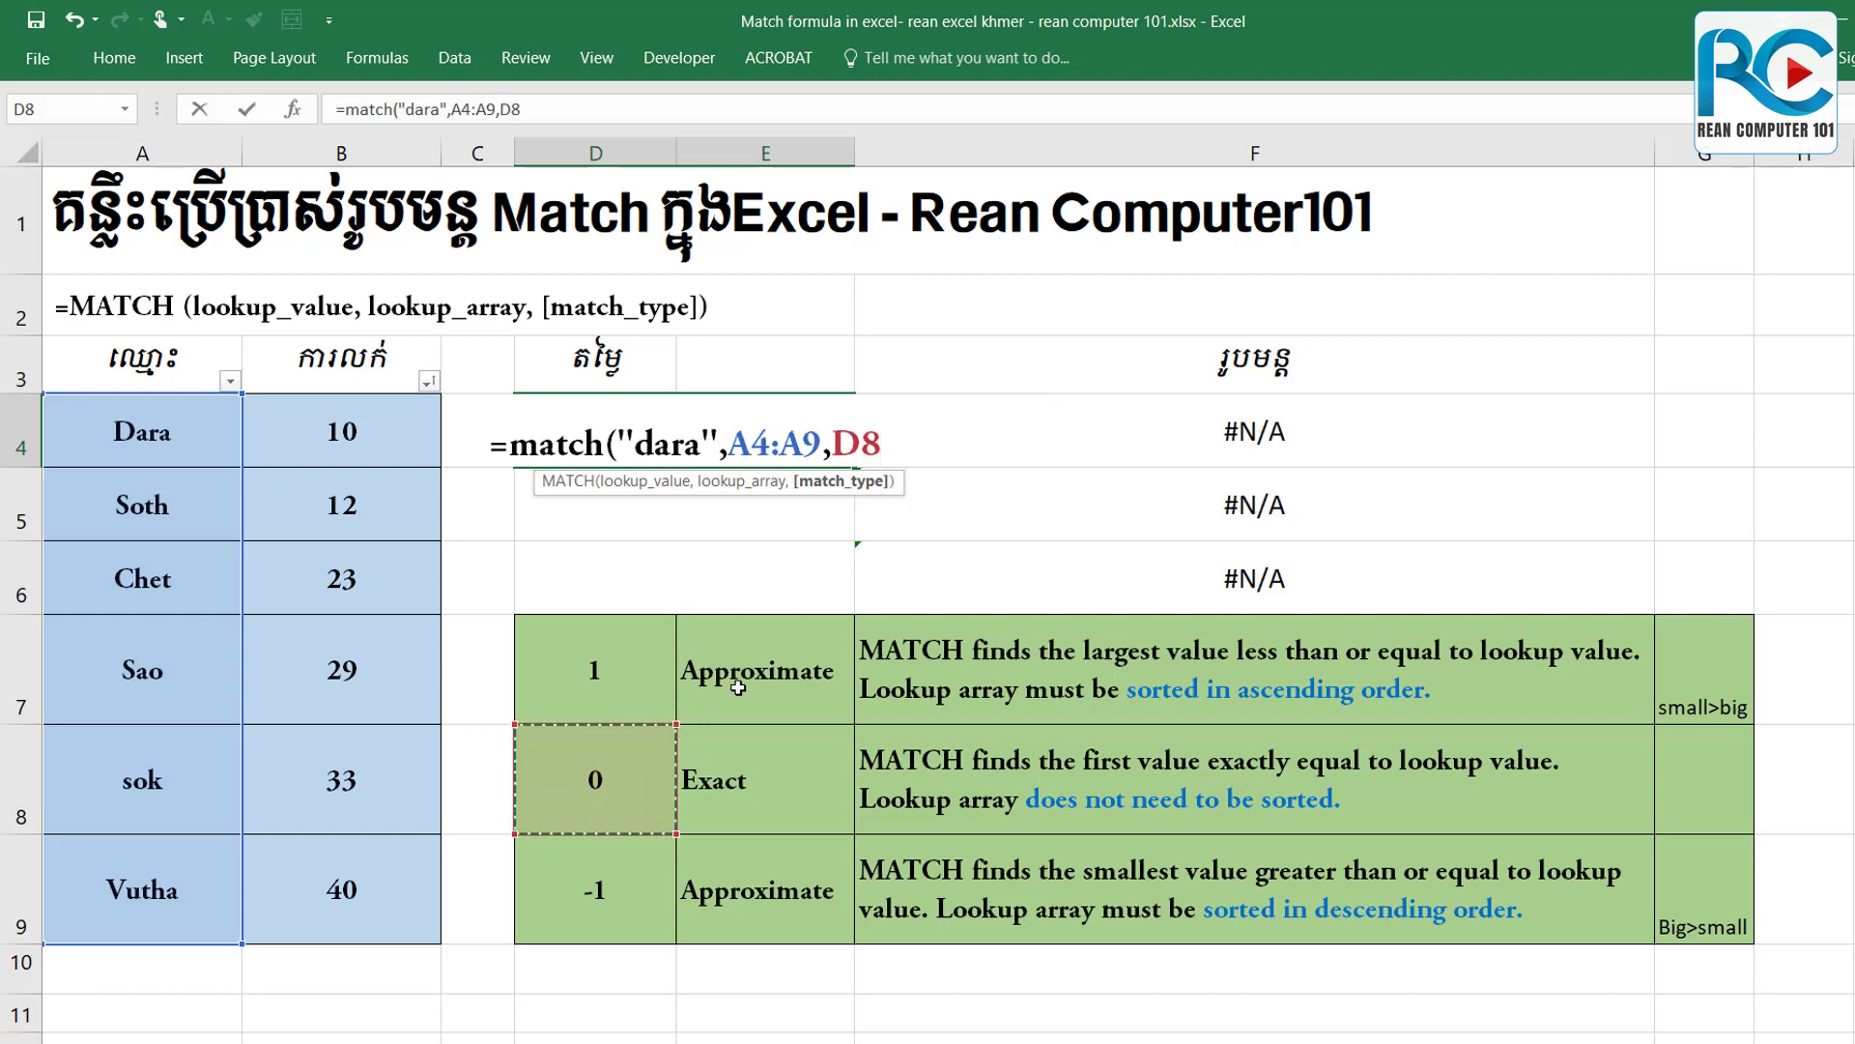
key("BackSpace")
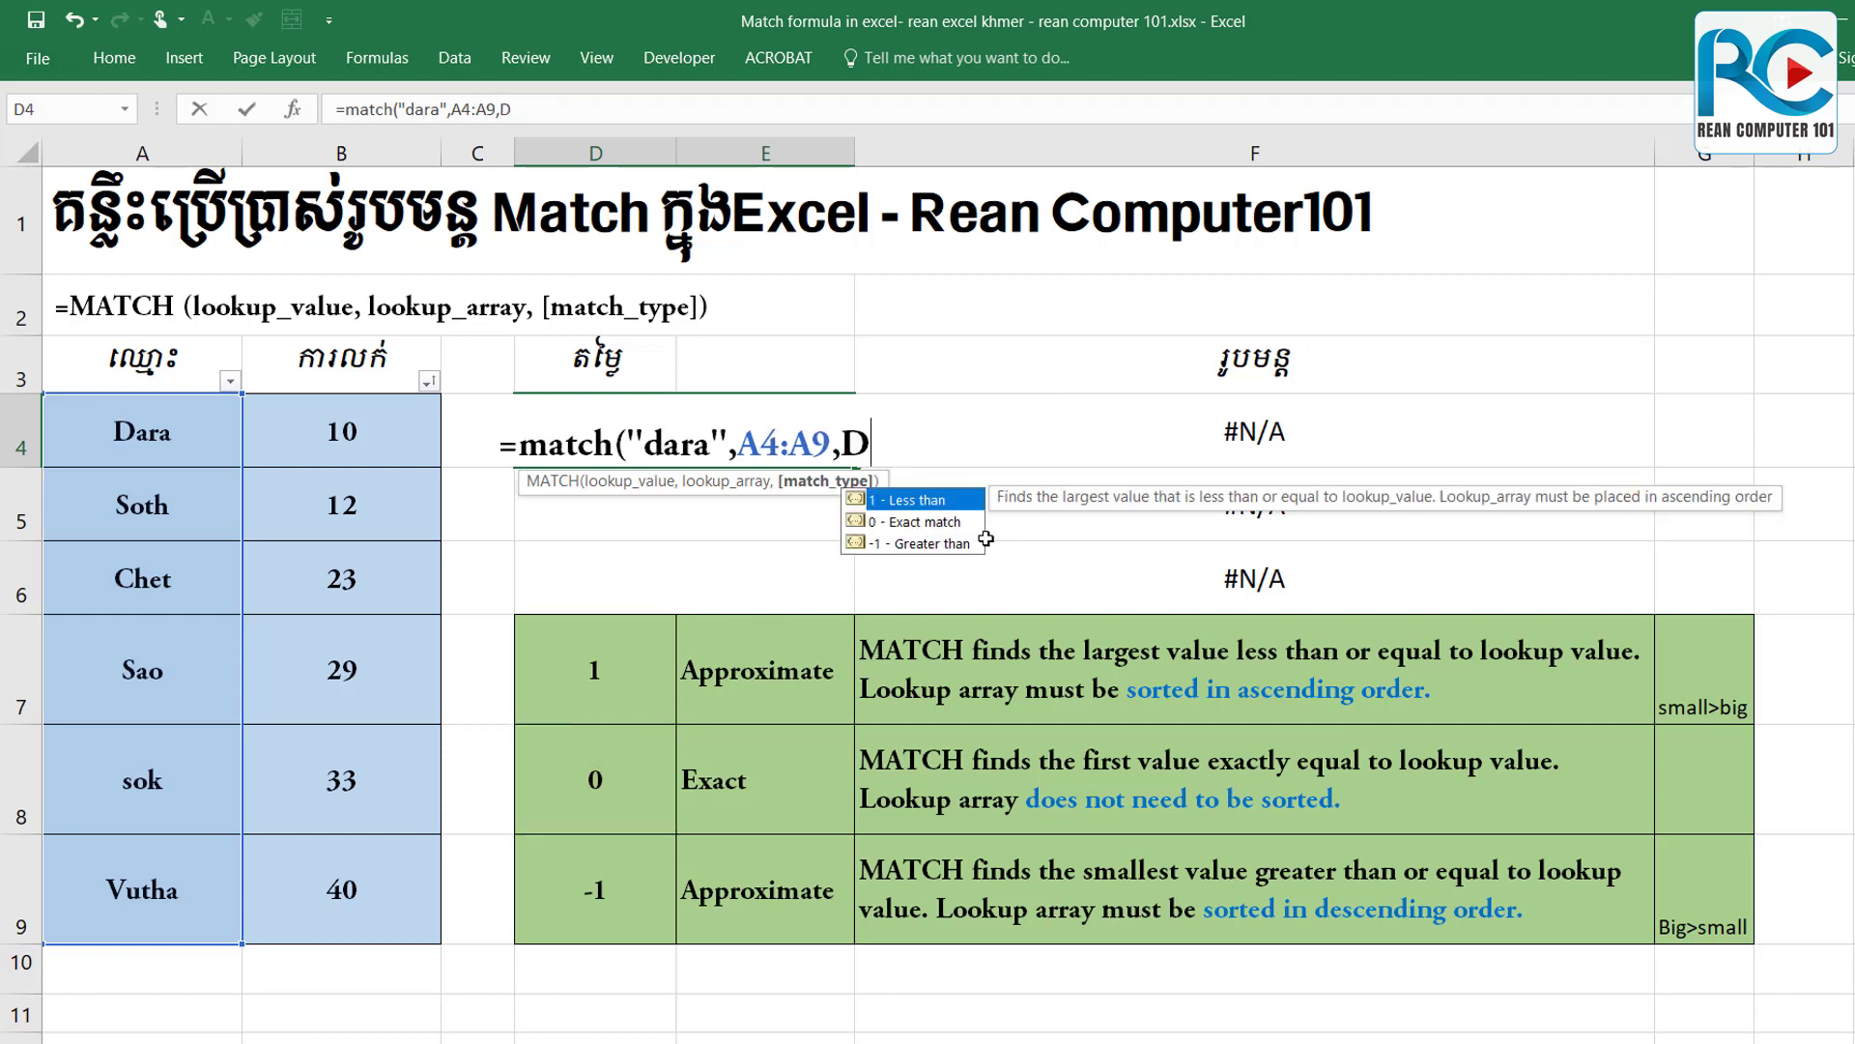
key("BackSpace")
type("0")
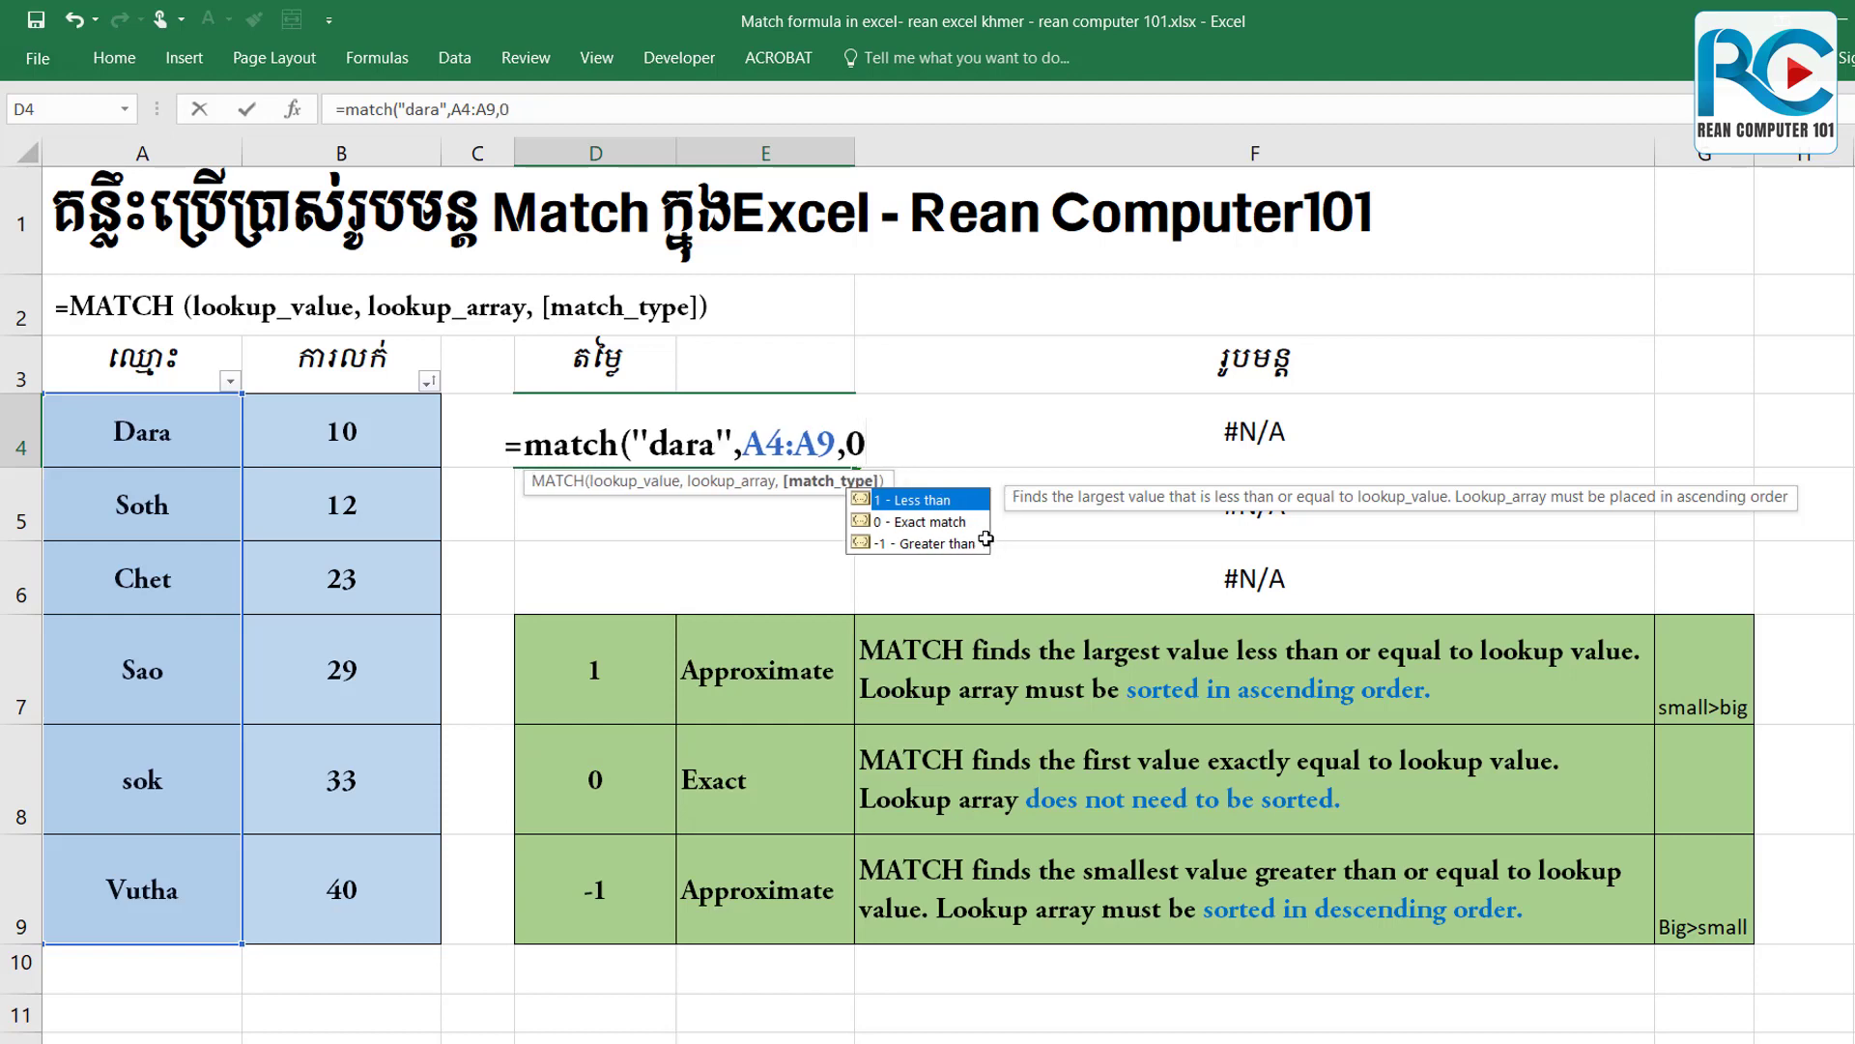
type(")")
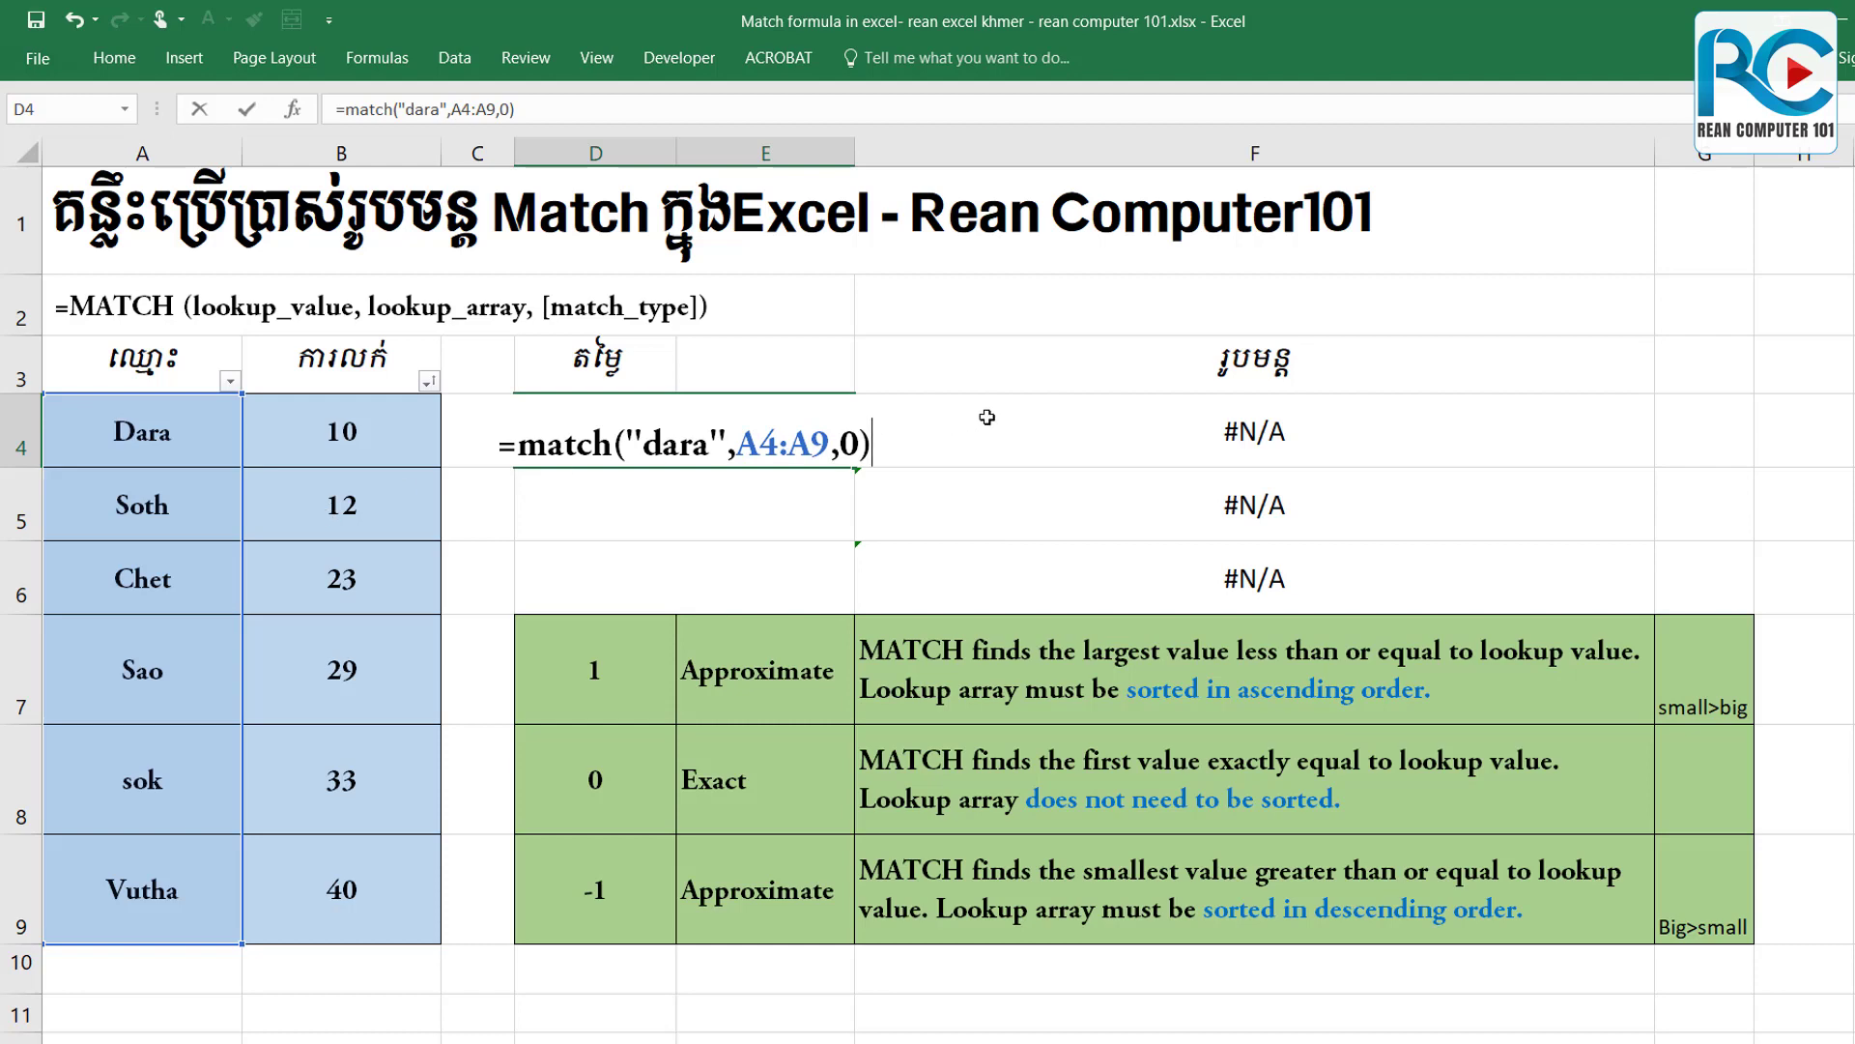
key("Return")
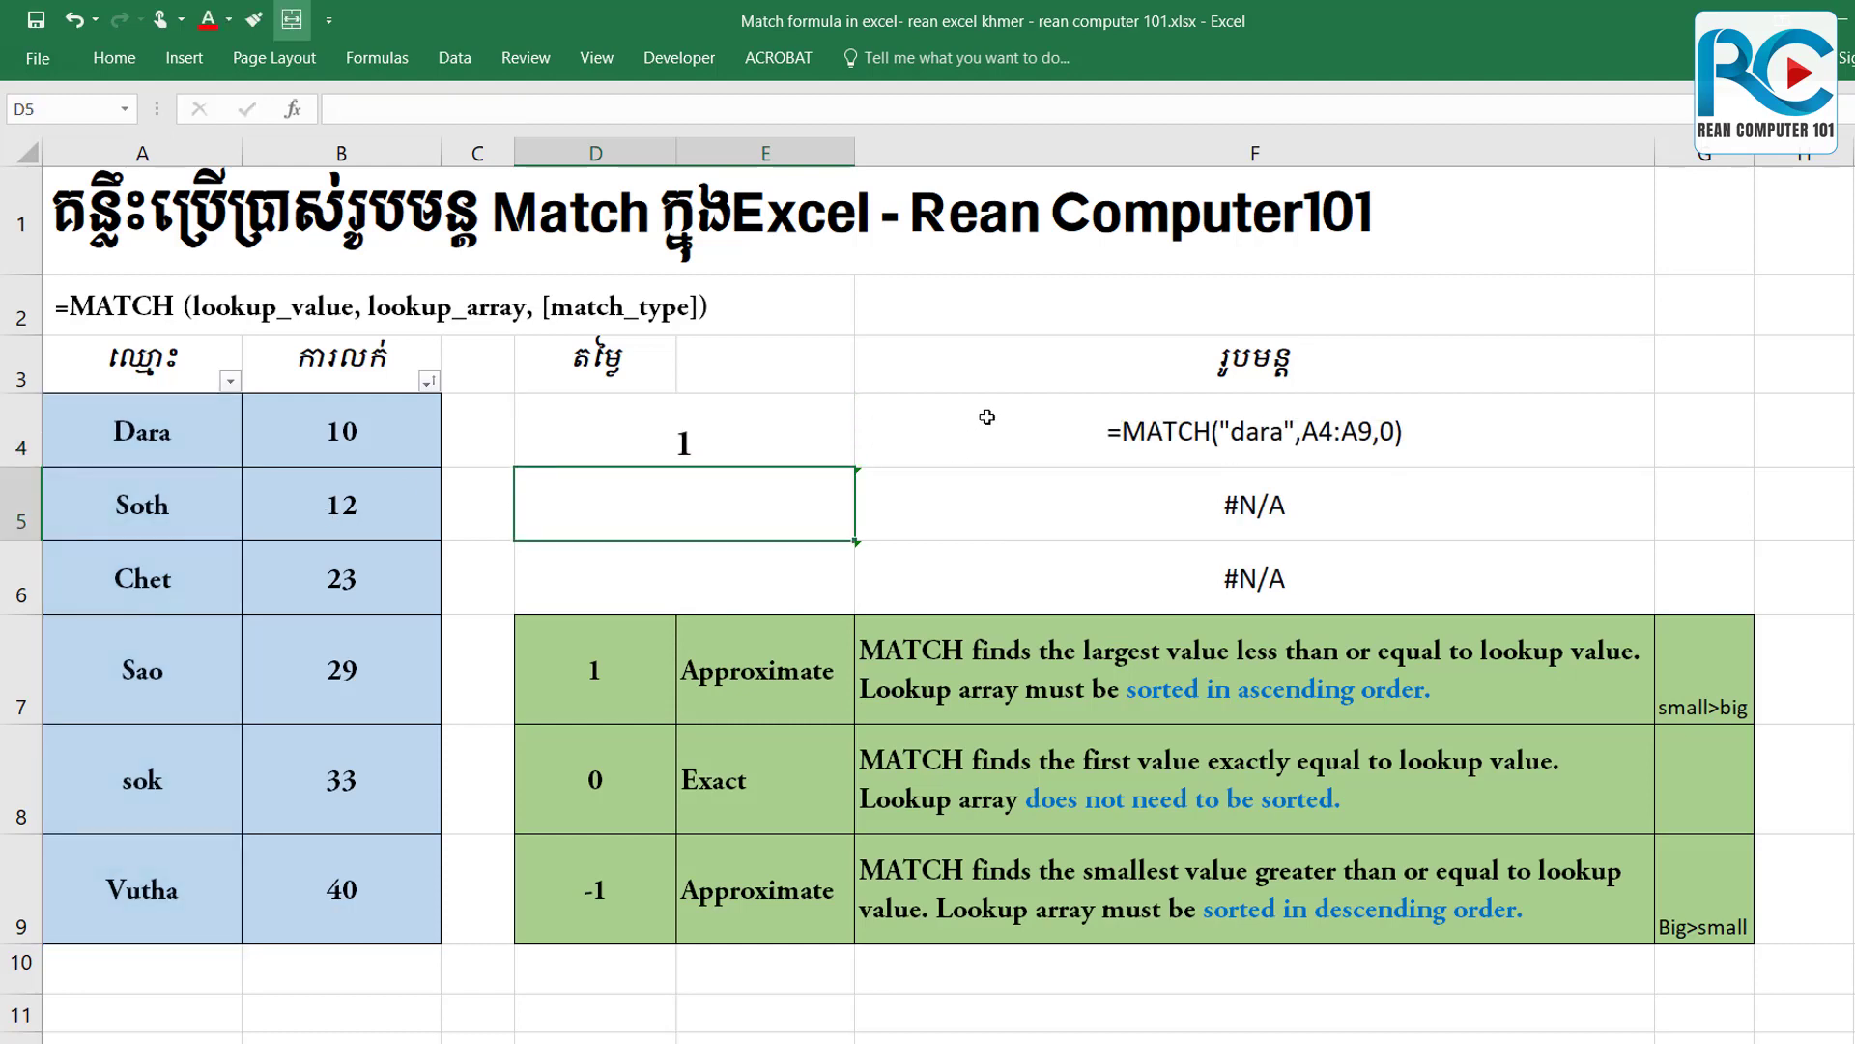
Shorten D4's lookup text from "dara" to "dar", which gives #N/A.
left_click(676, 443)
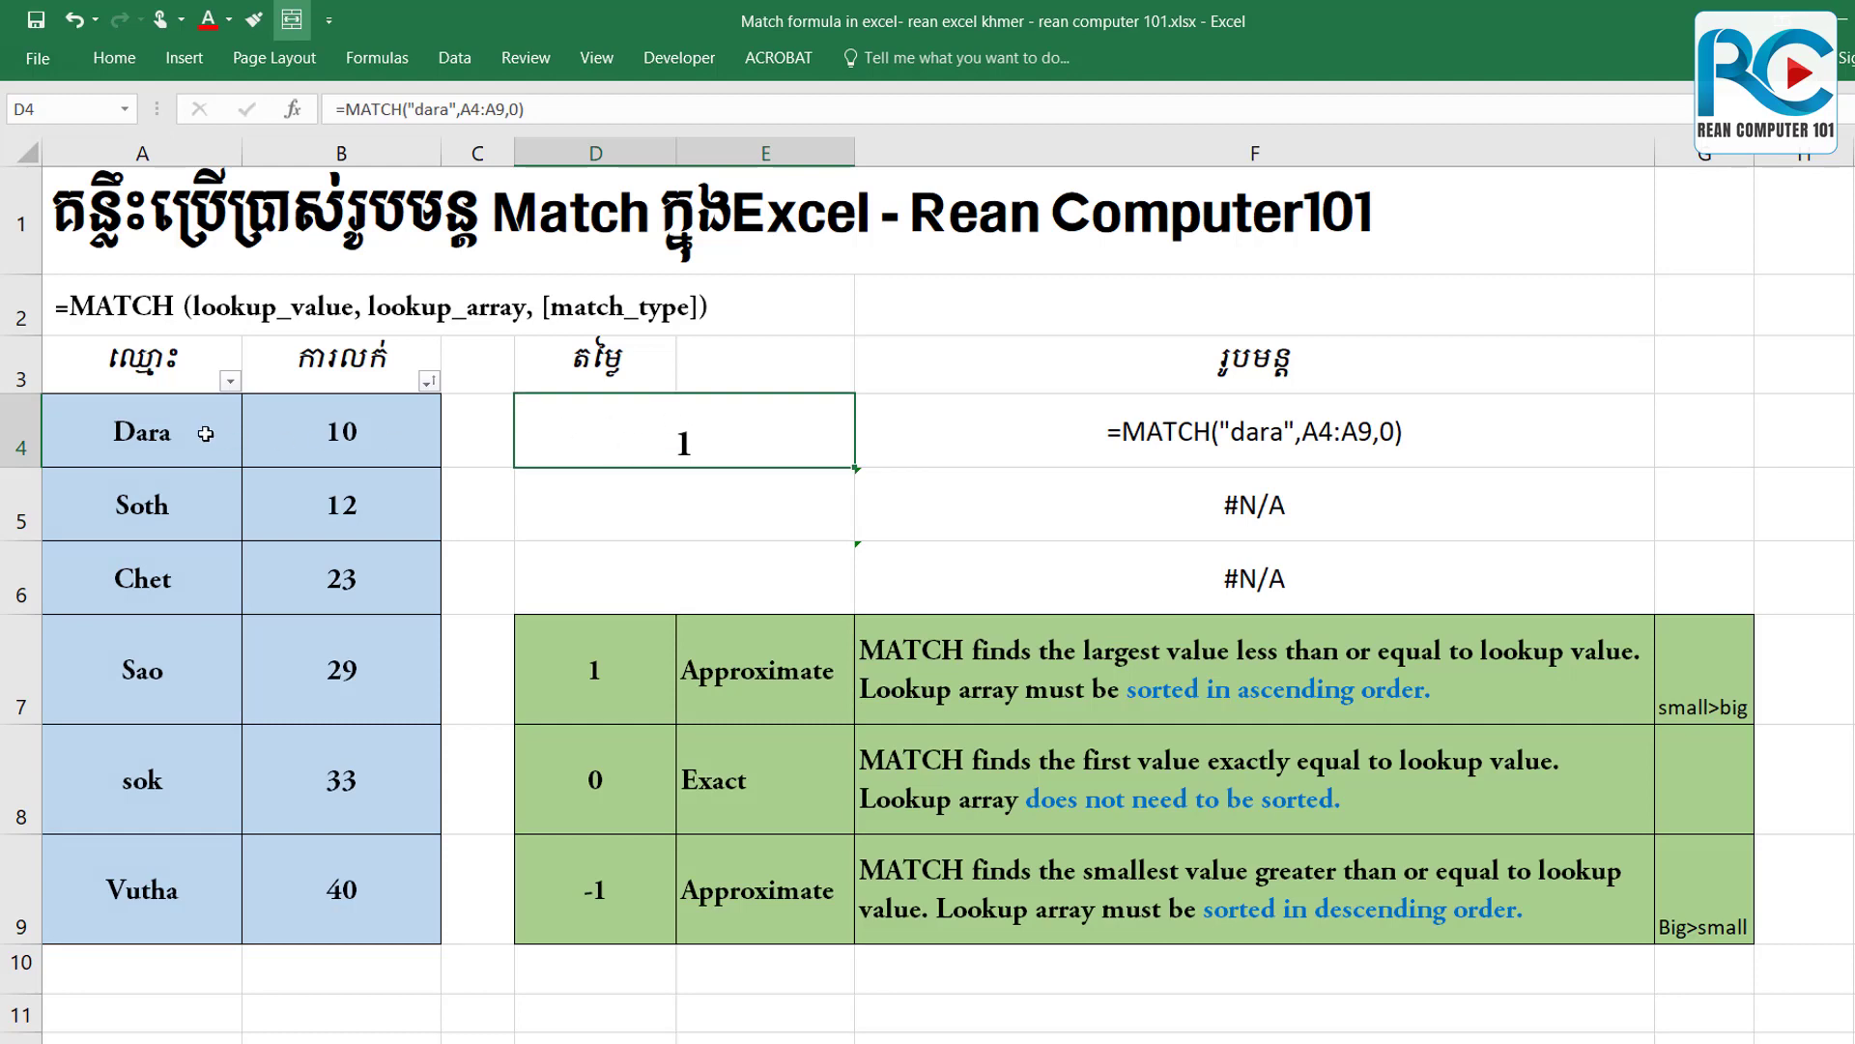
left_click(141, 430)
double_click(740, 430)
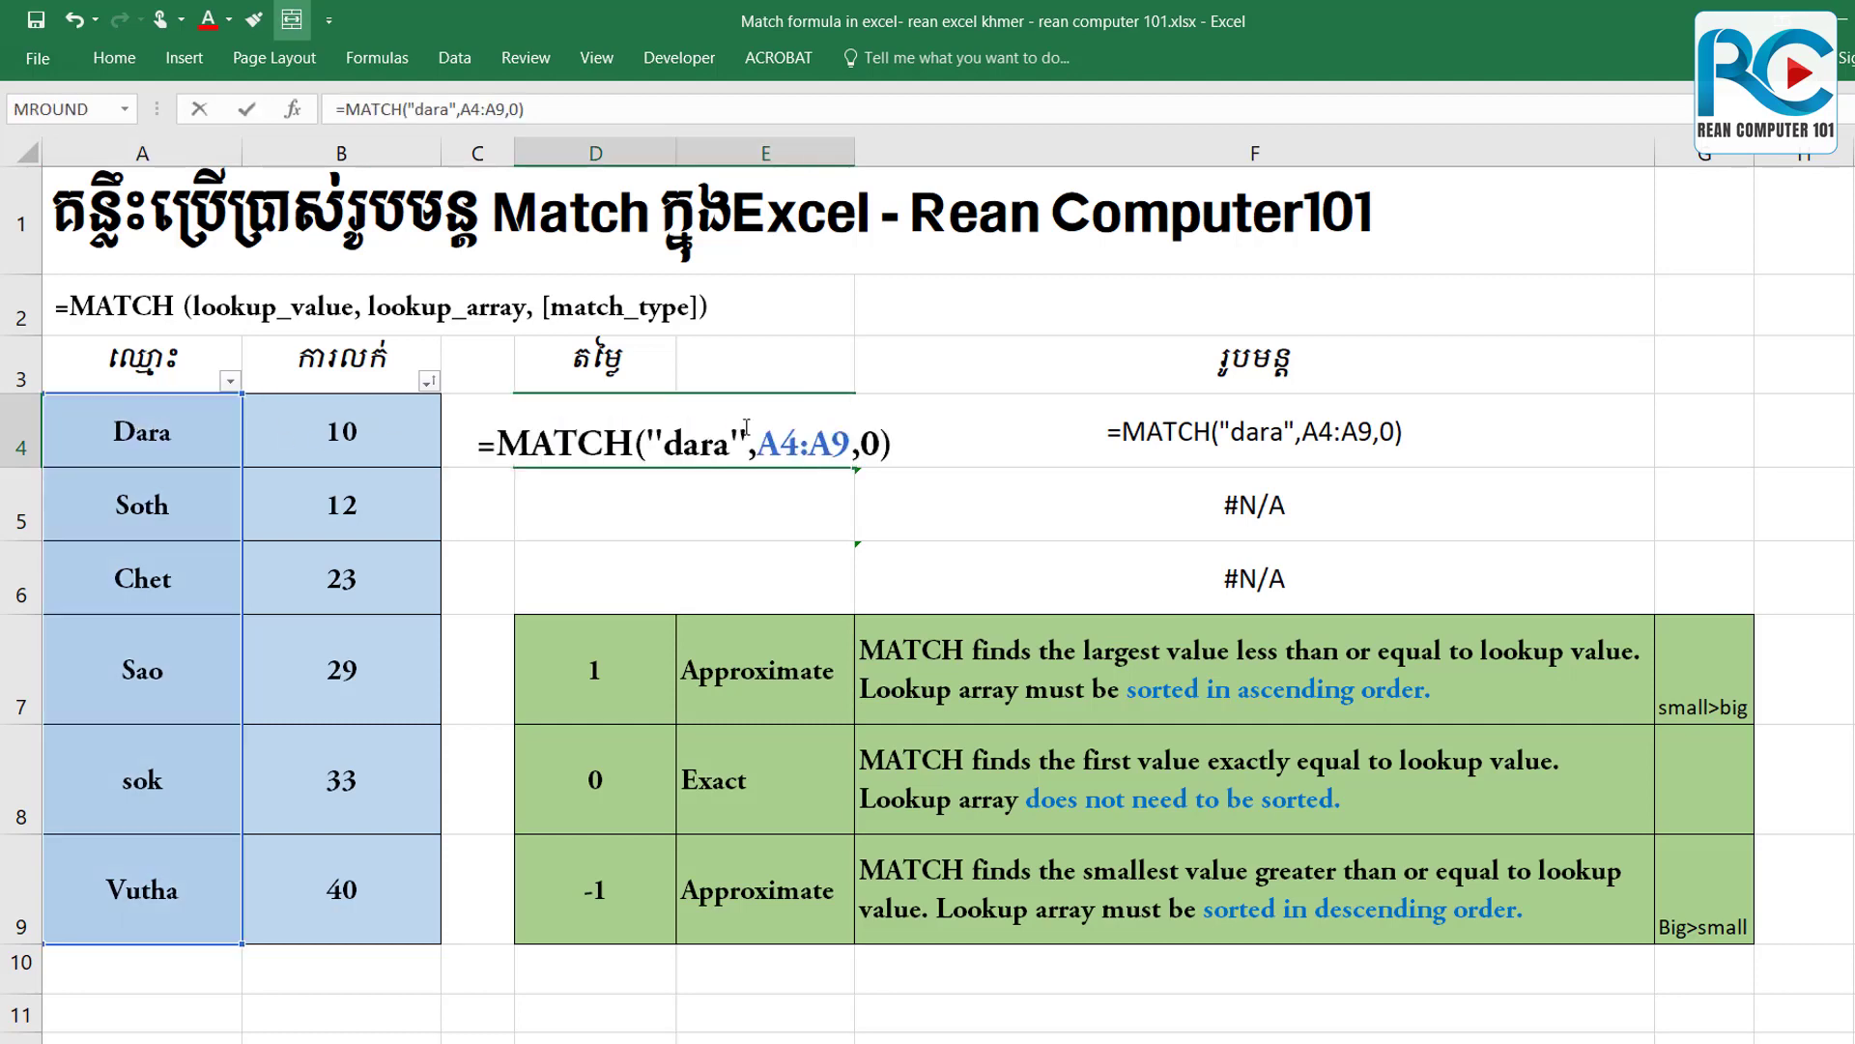
left_click_drag(663, 443, 731, 442)
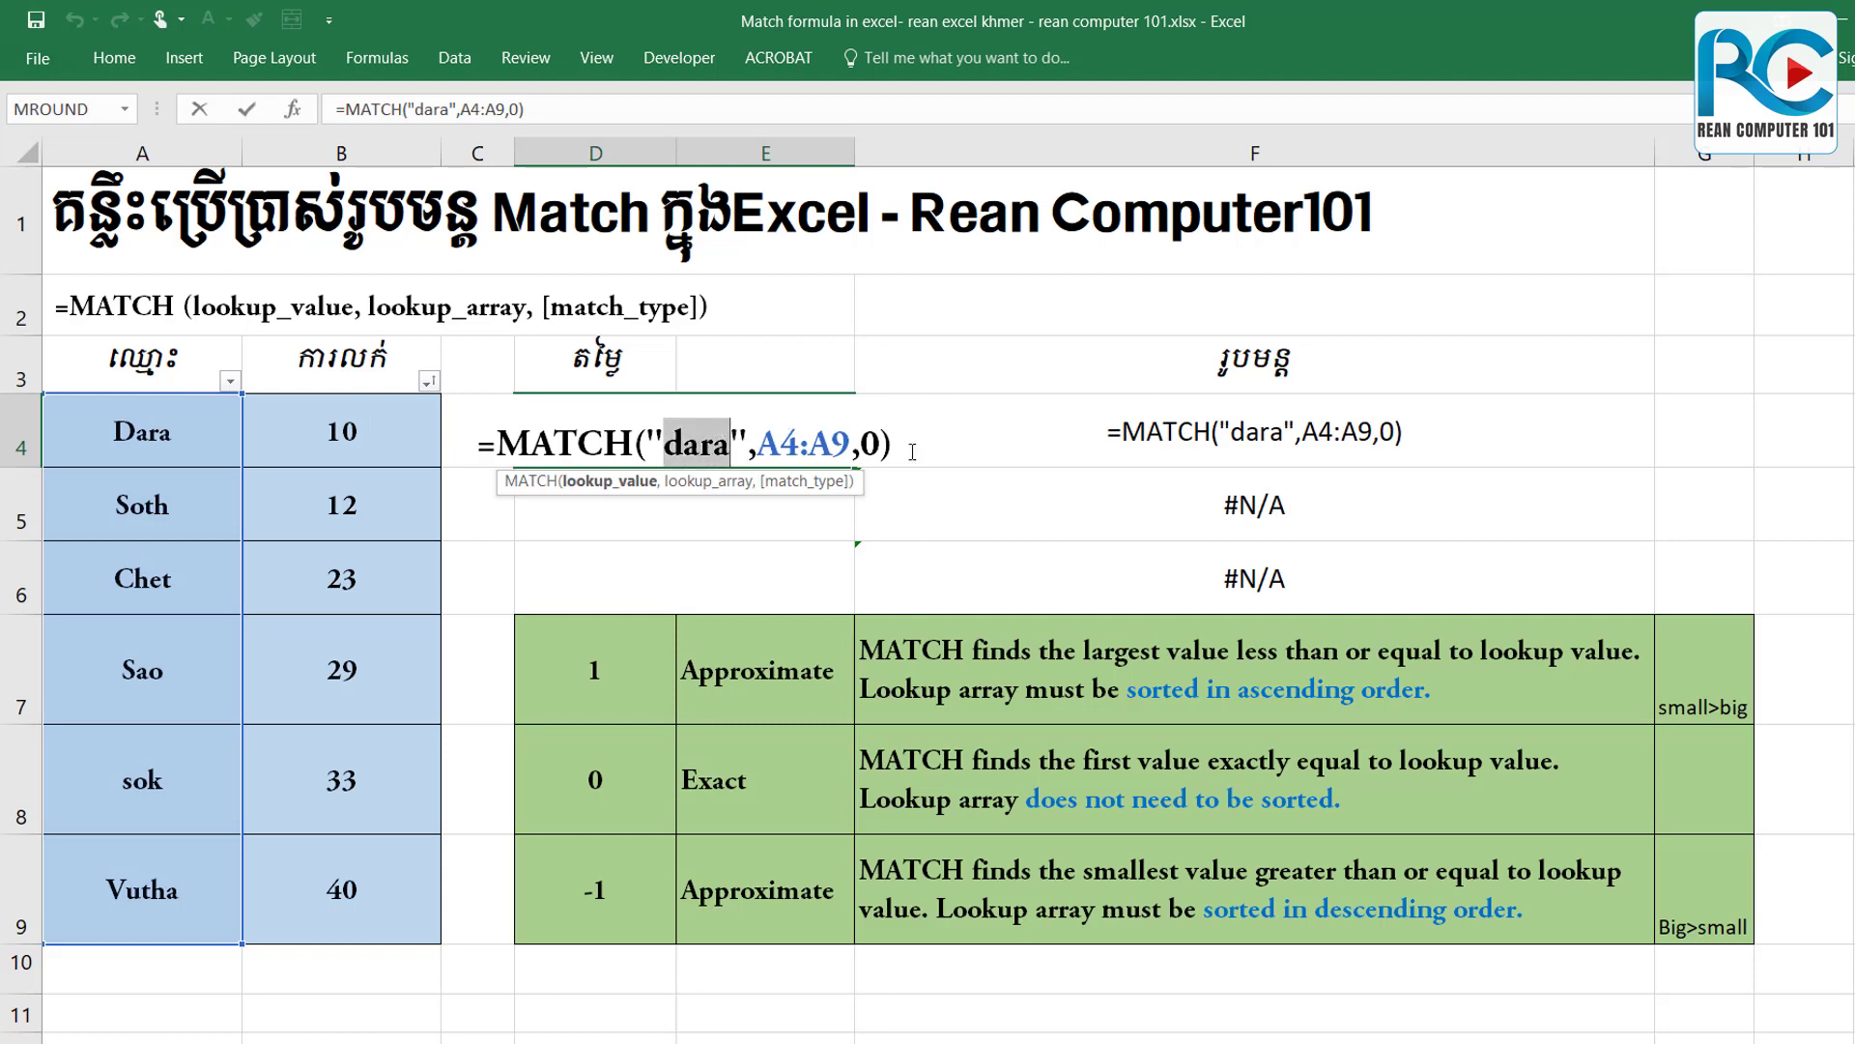
left_click(913, 445)
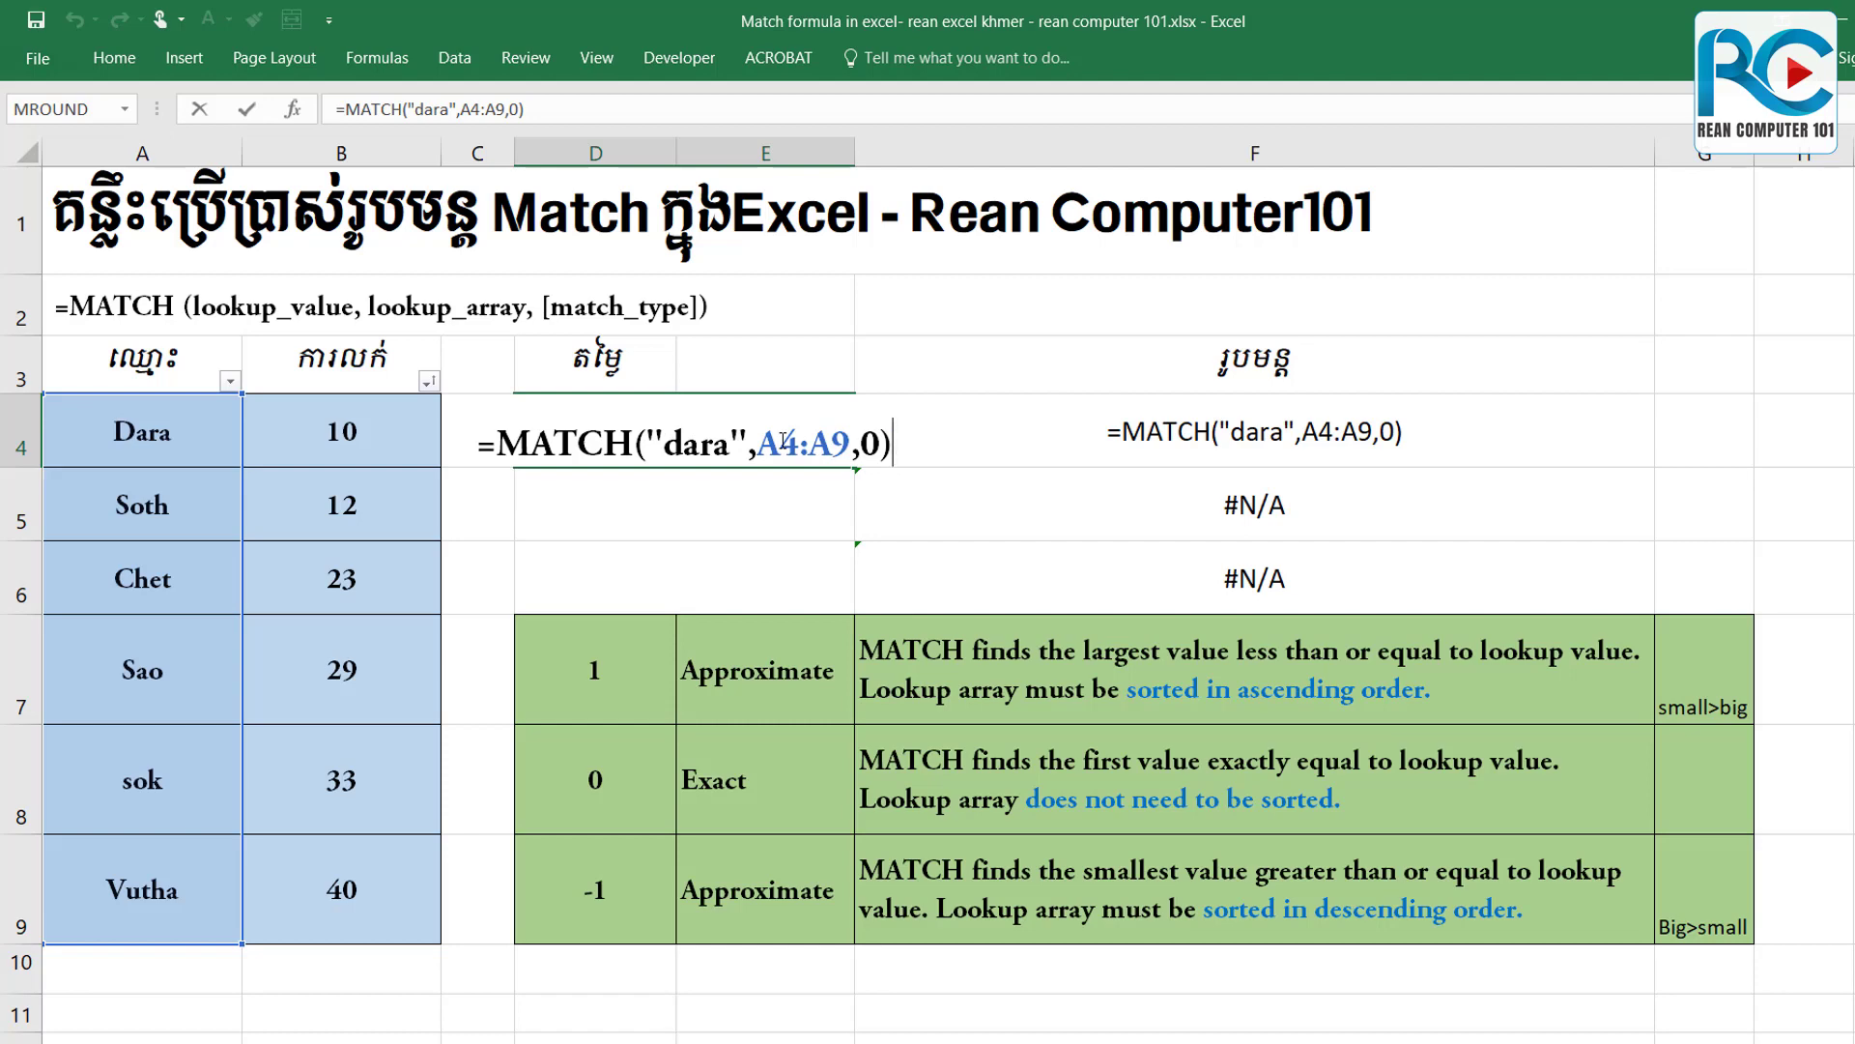
key("Return")
double_click(781, 441)
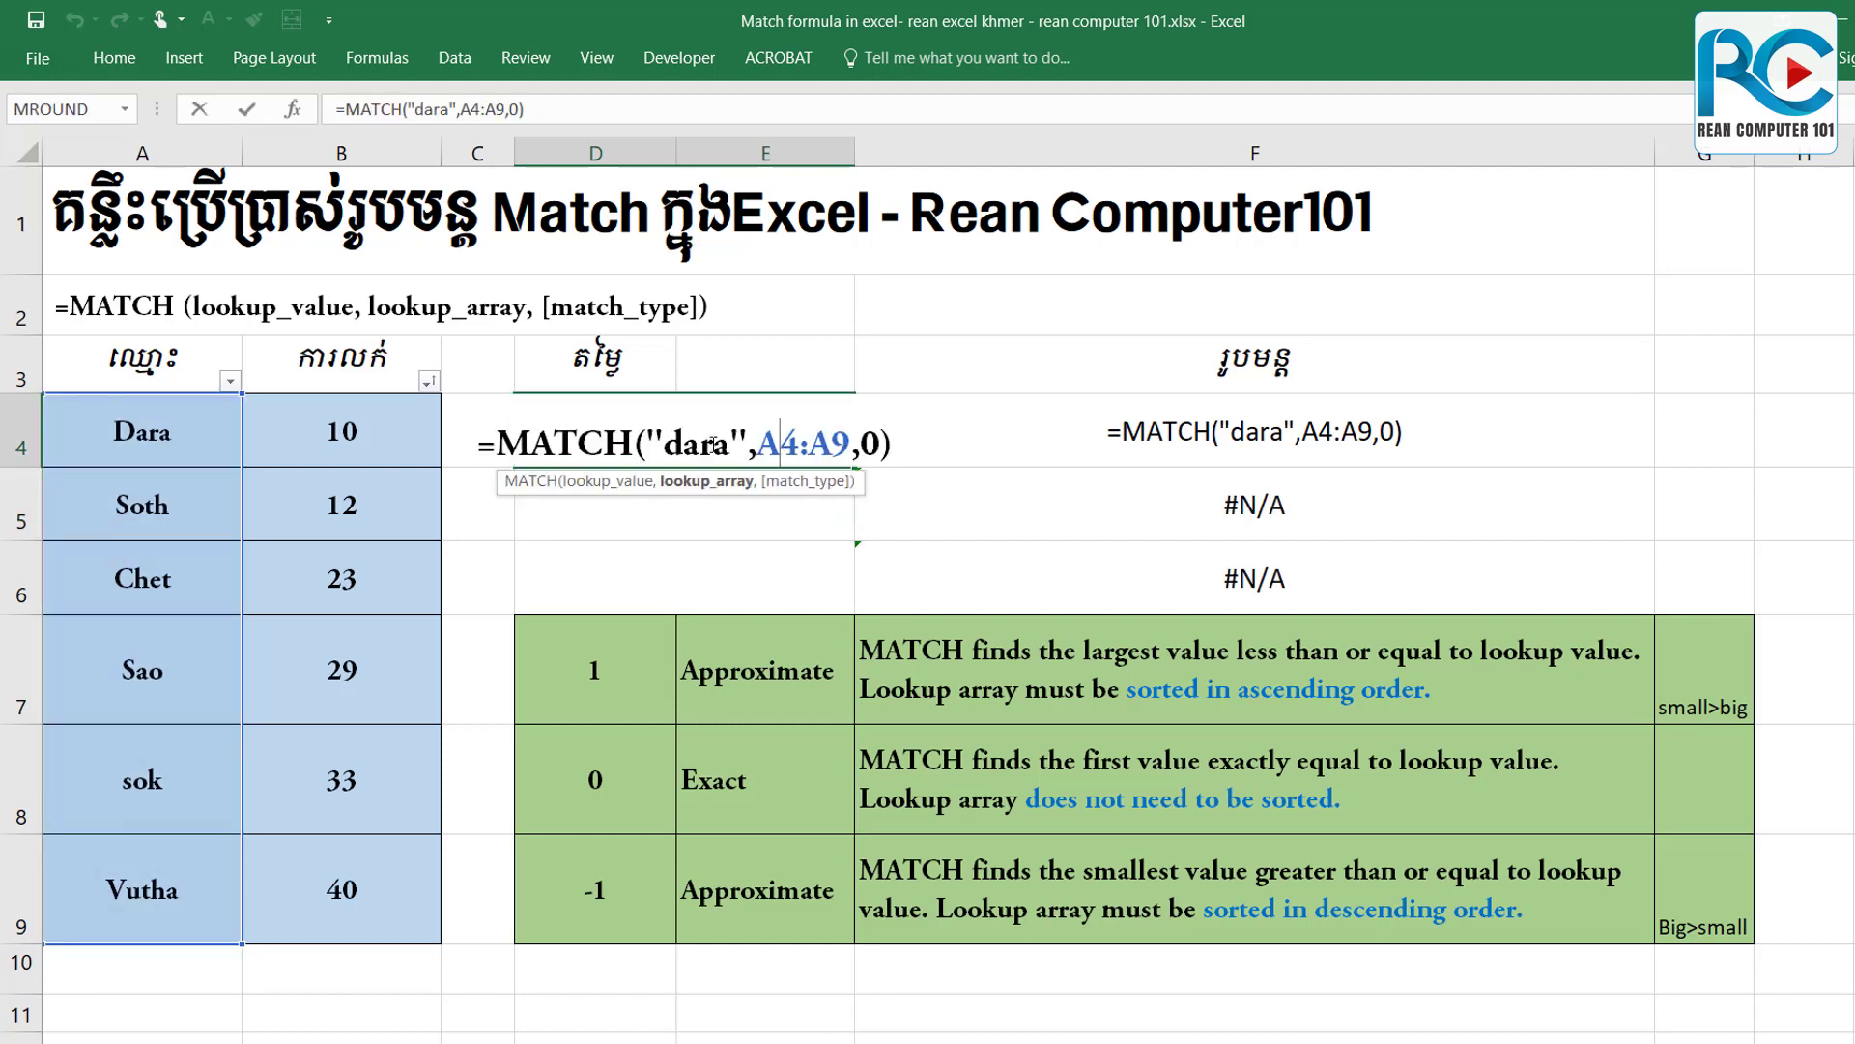
left_click(735, 443)
key("BackSpace")
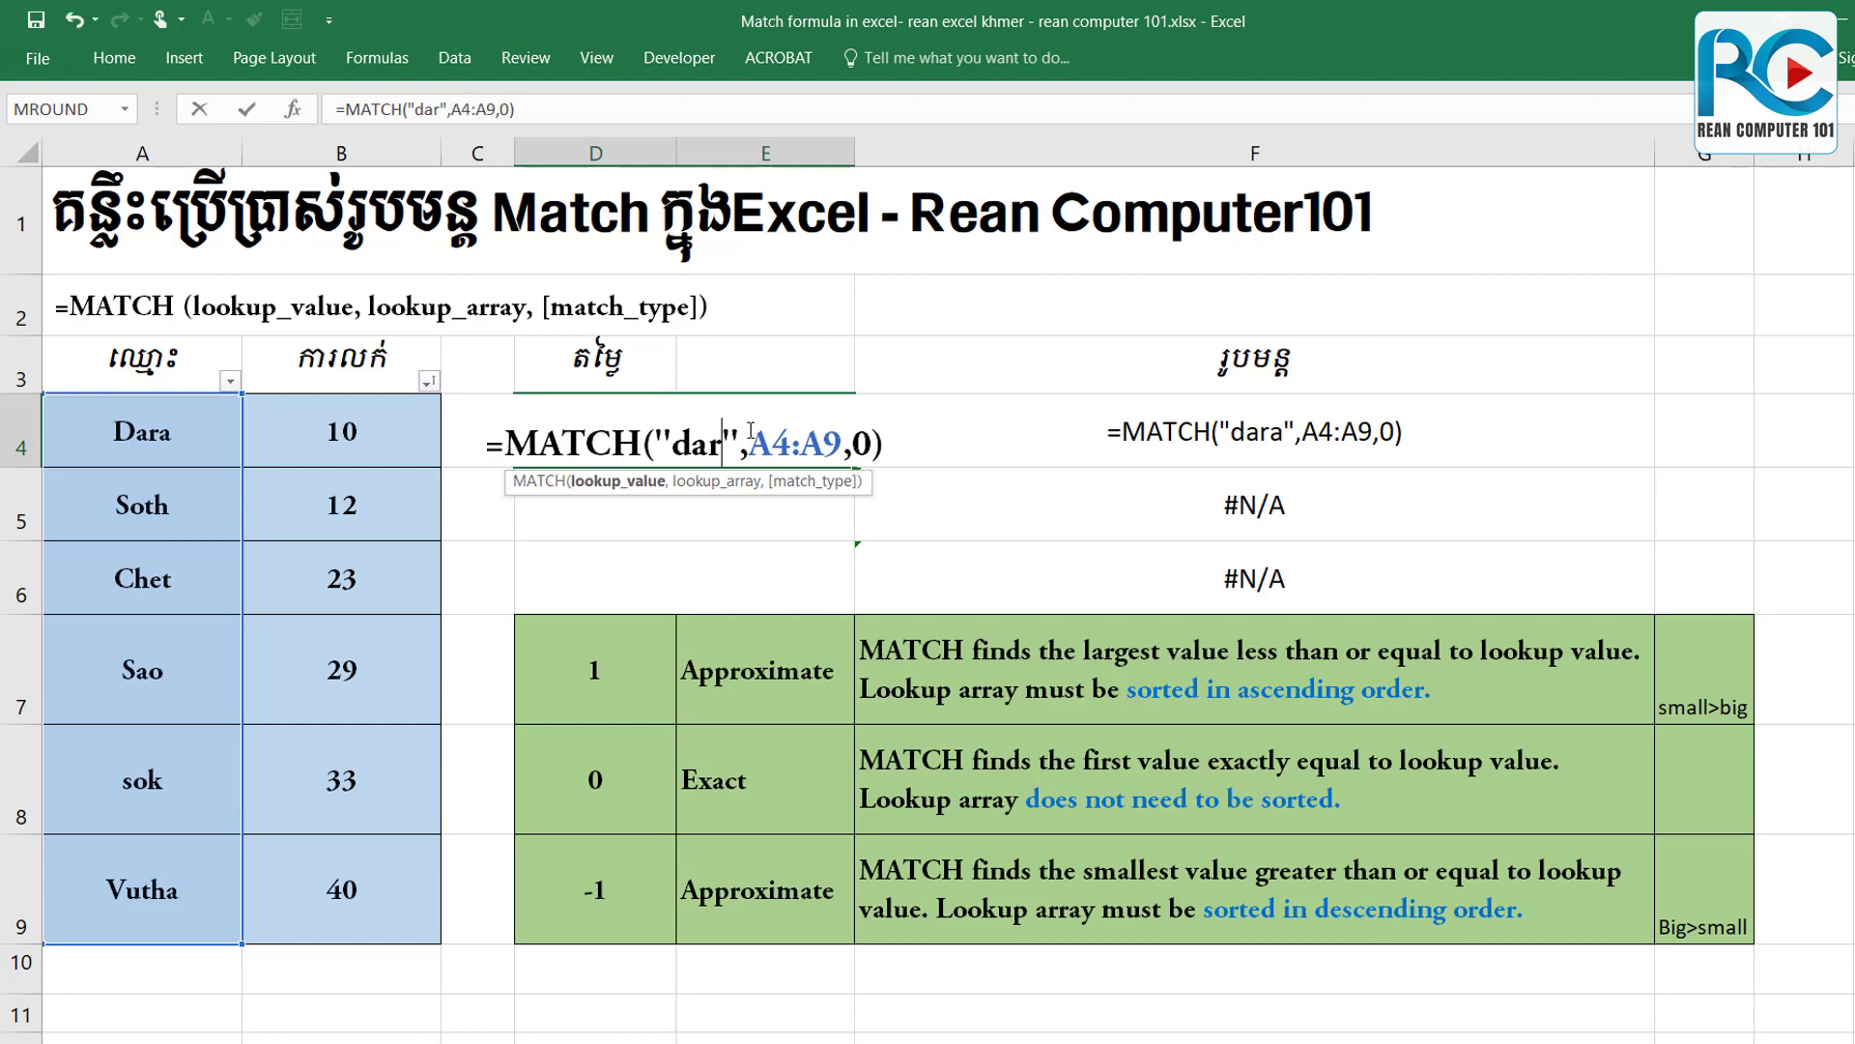
left_click(906, 448)
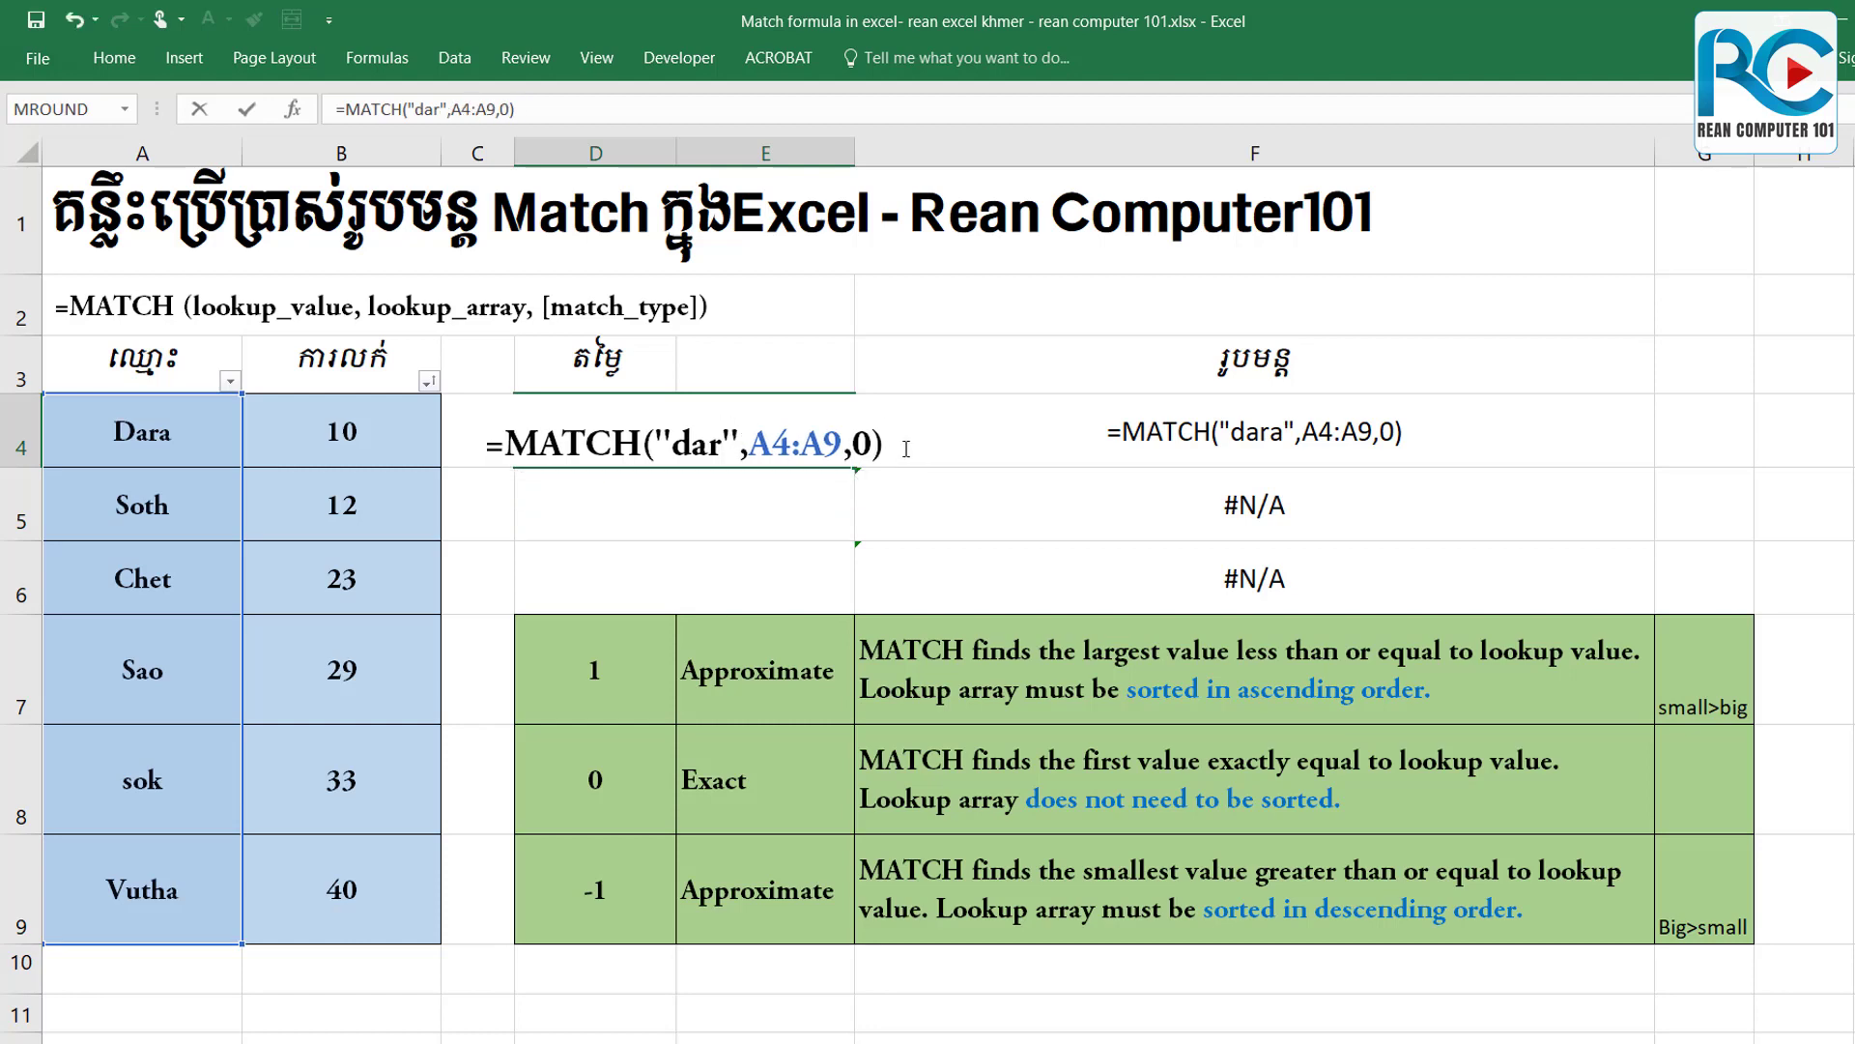
key("Return")
Change D4's match_type from 0 to 1 so it returns 3.
left_click(772, 428)
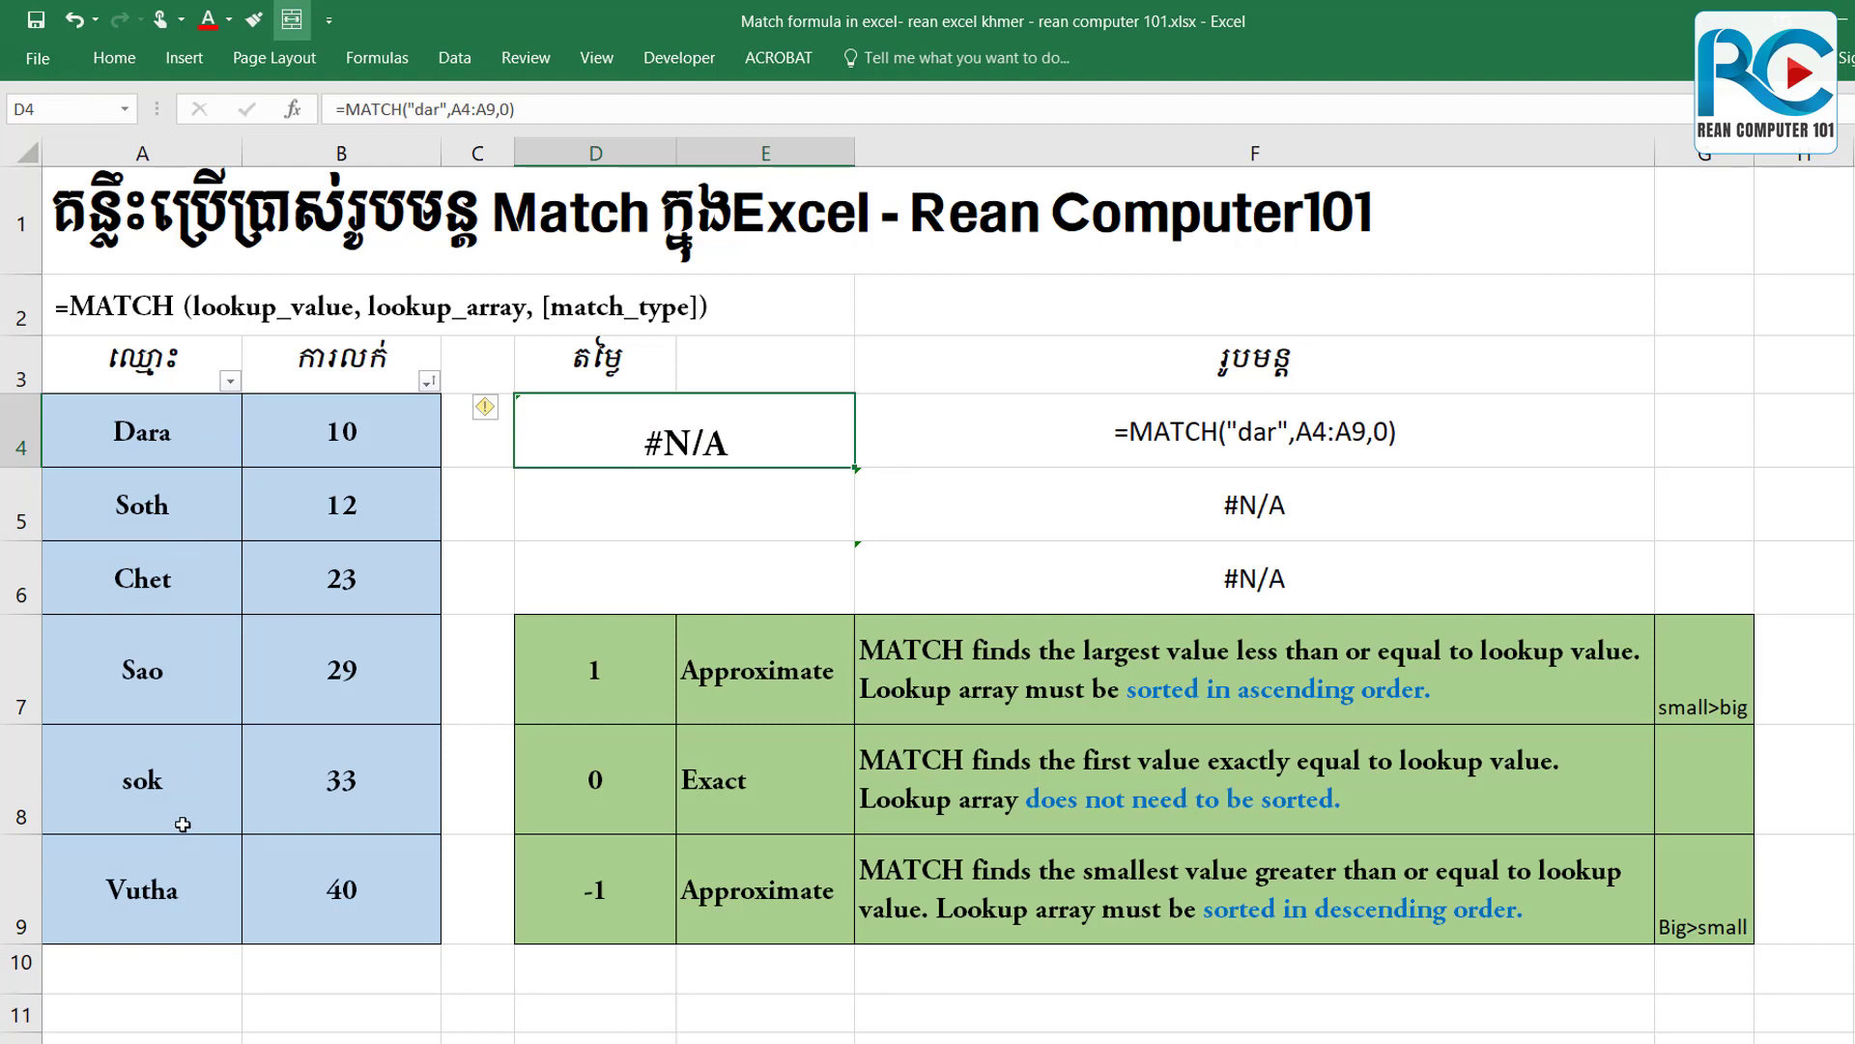
double_click(770, 435)
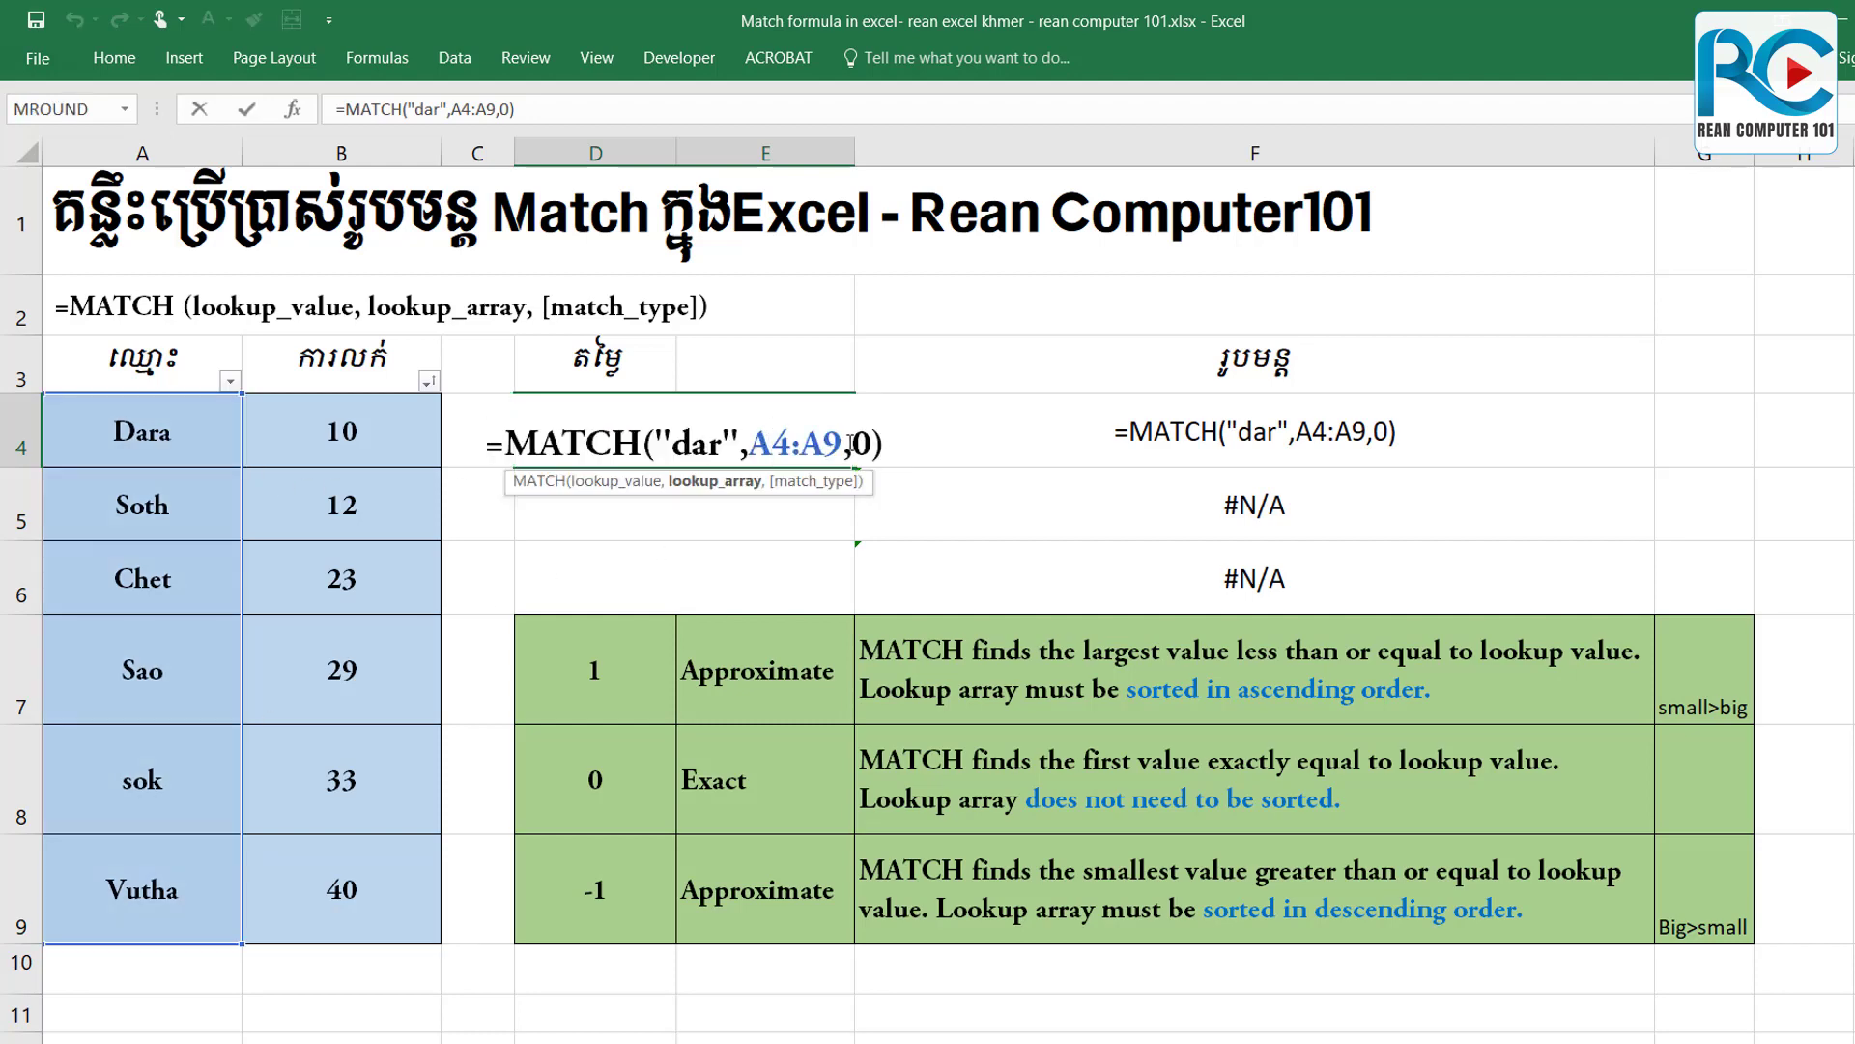
left_click_drag(851, 442, 871, 443)
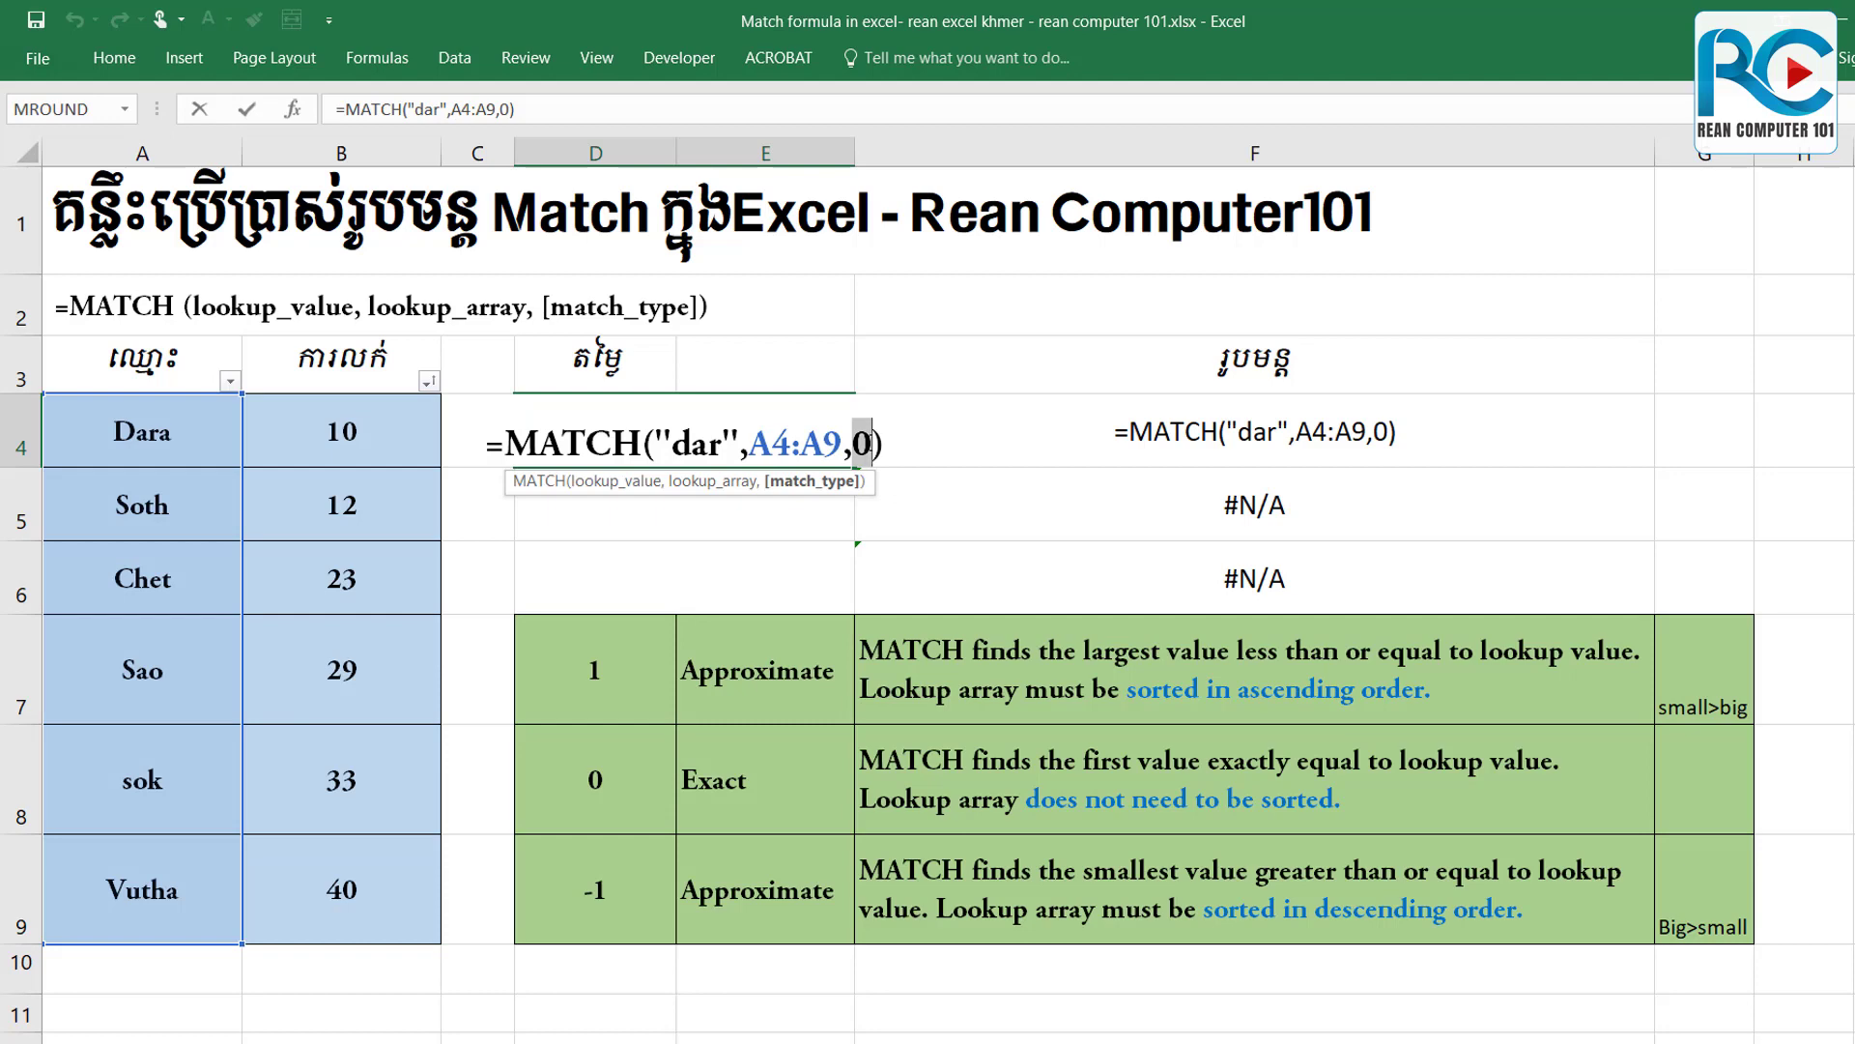
type("1")
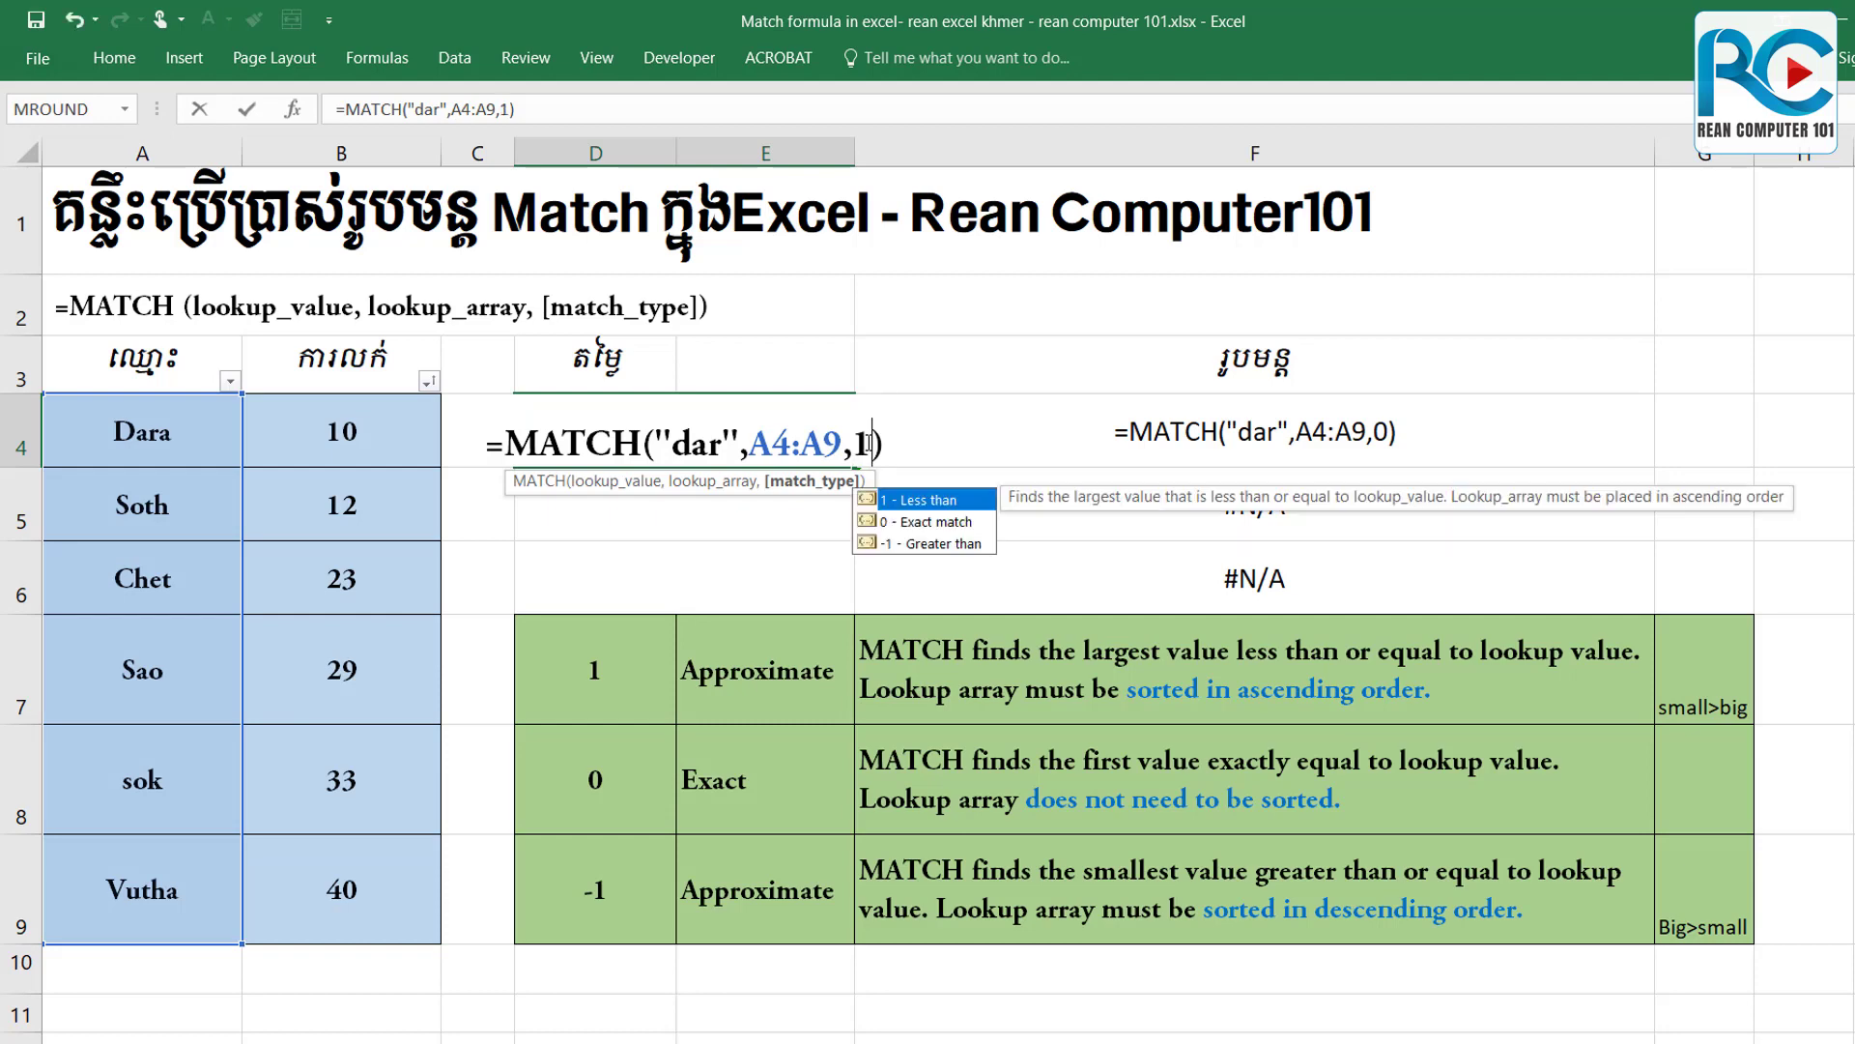
left_click(891, 435)
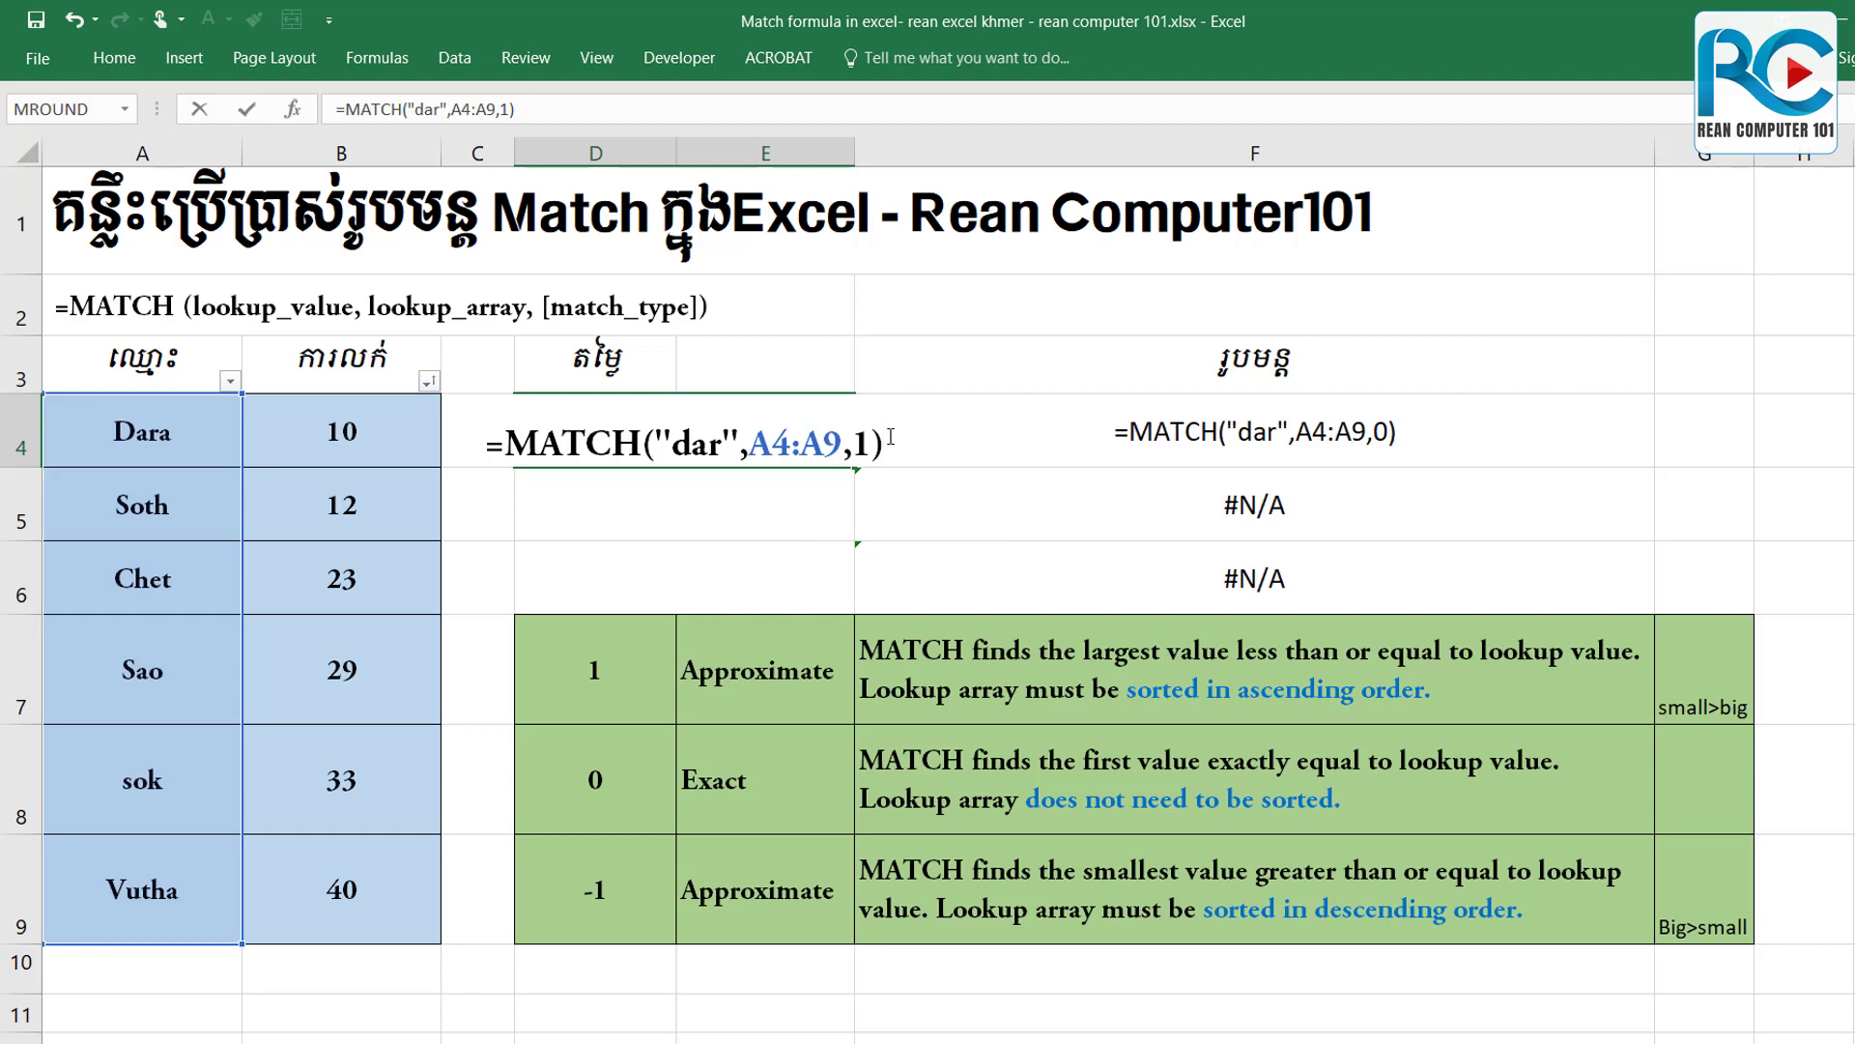
key("Return")
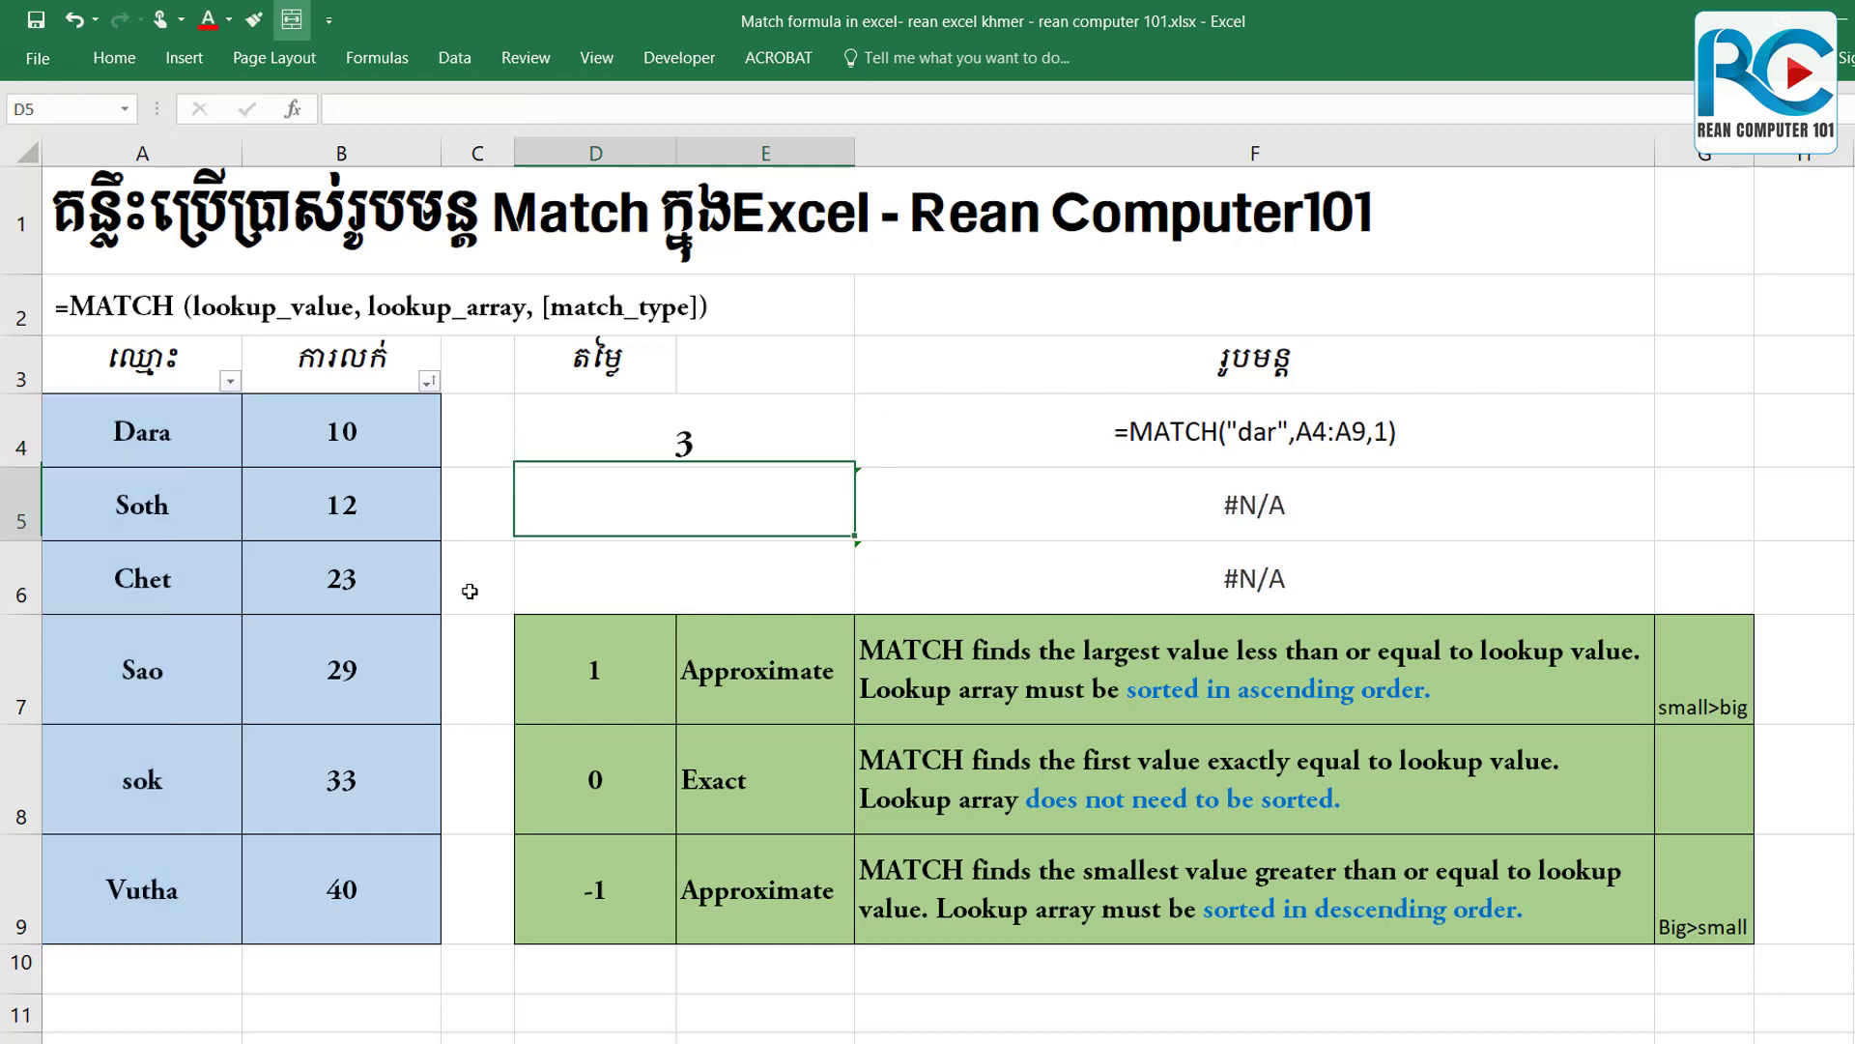
Edit D4 to =MATCH("dar?",A4:A9,0), a wildcard exact match returning 1.
left_click(703, 437)
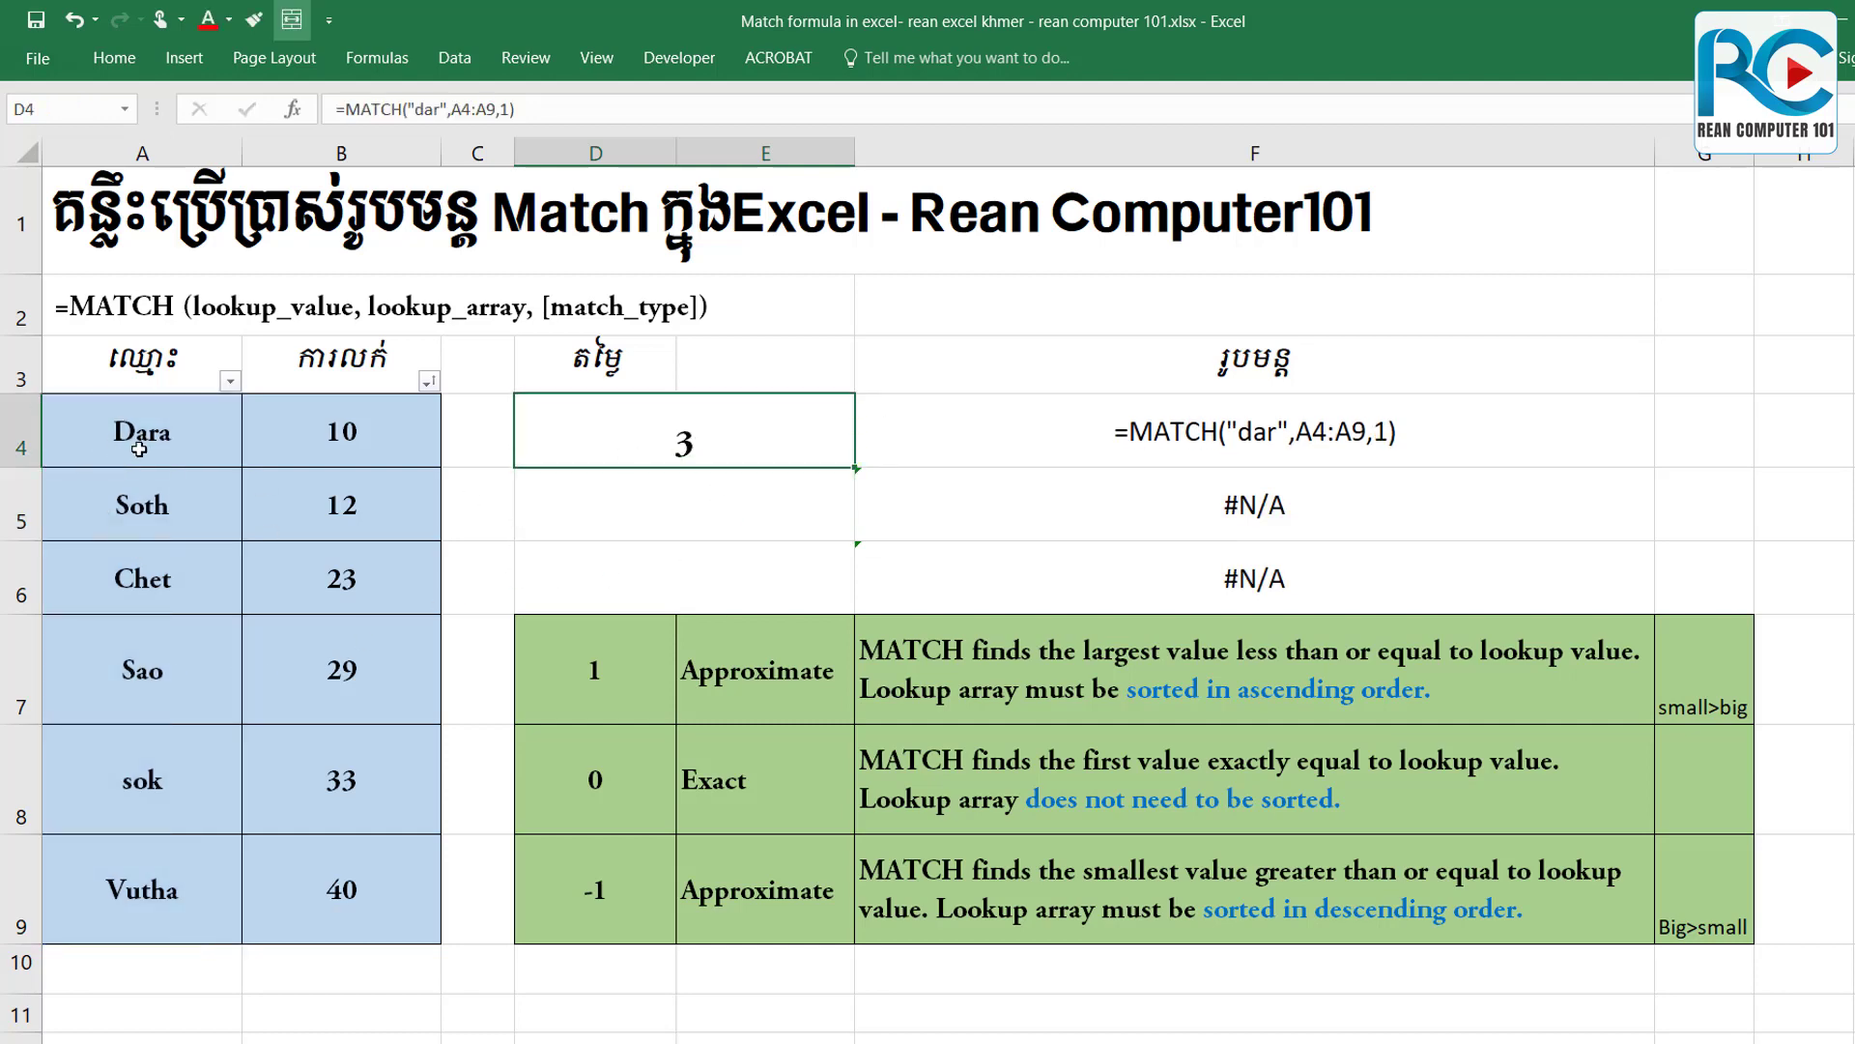
double_click(766, 439)
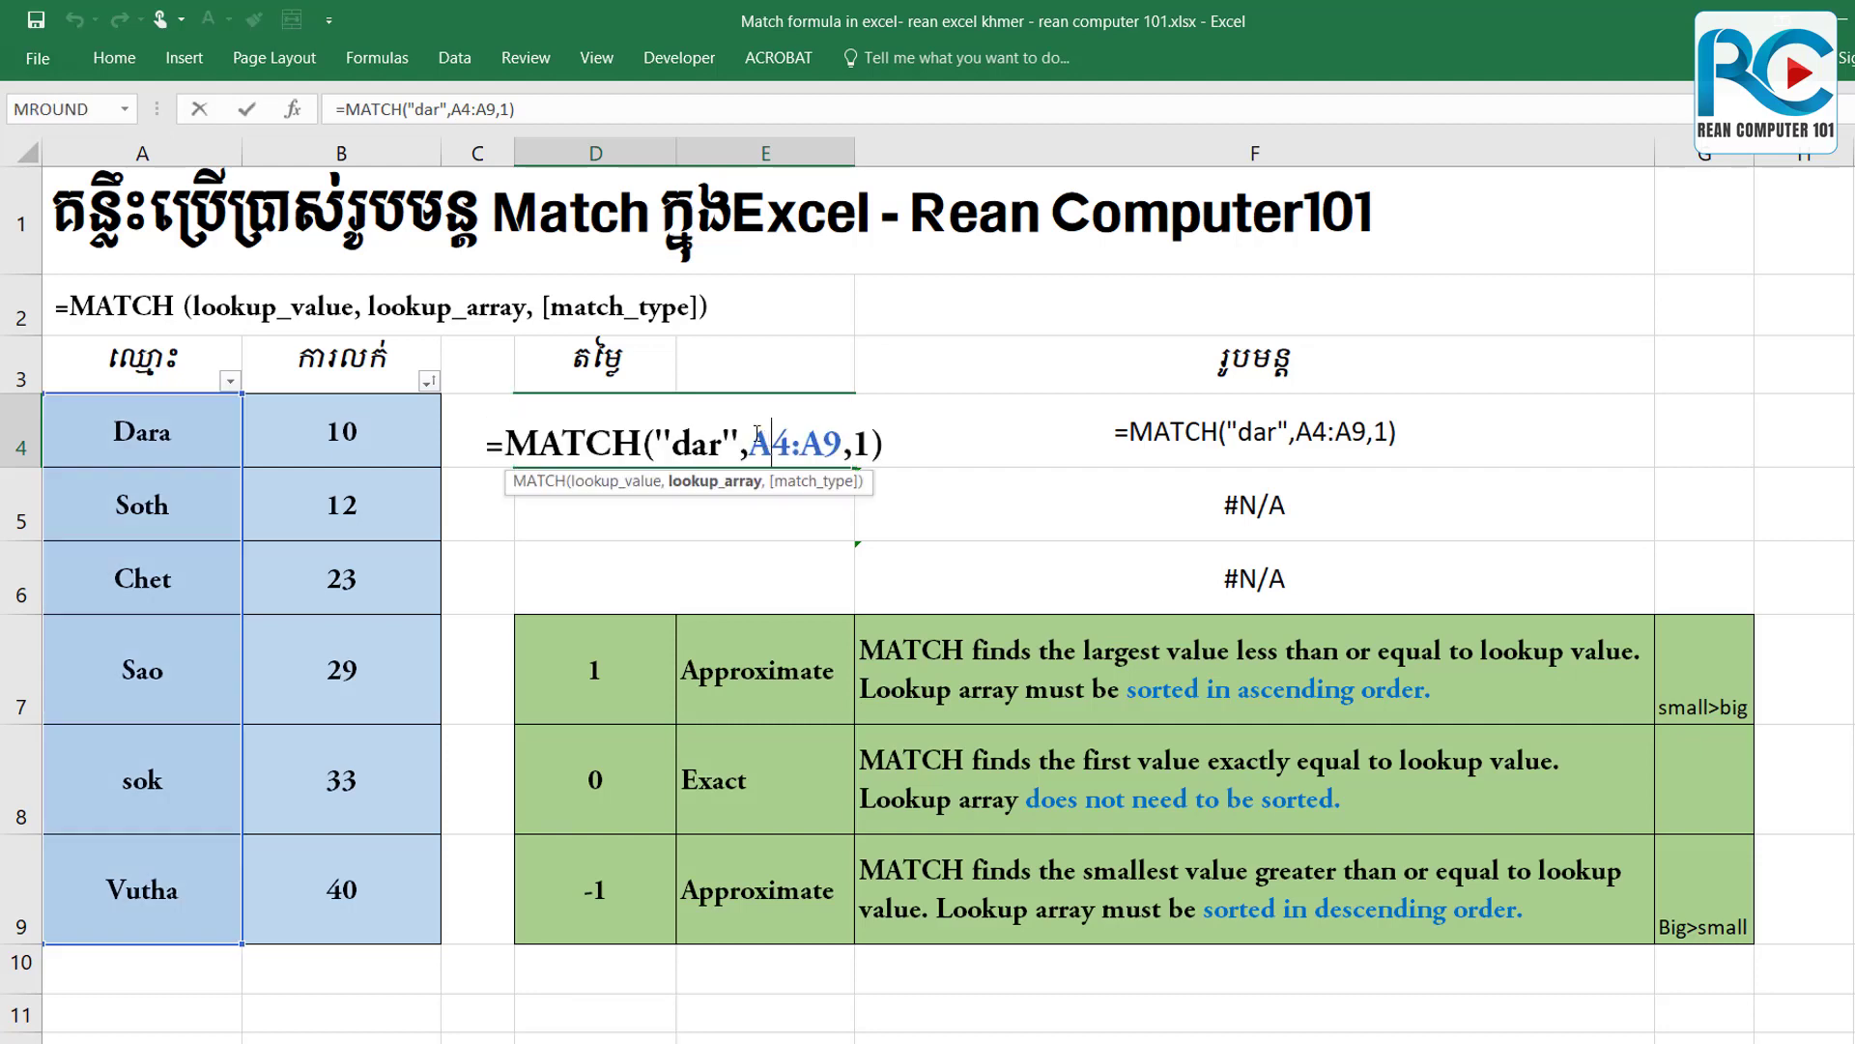
left_click(722, 443)
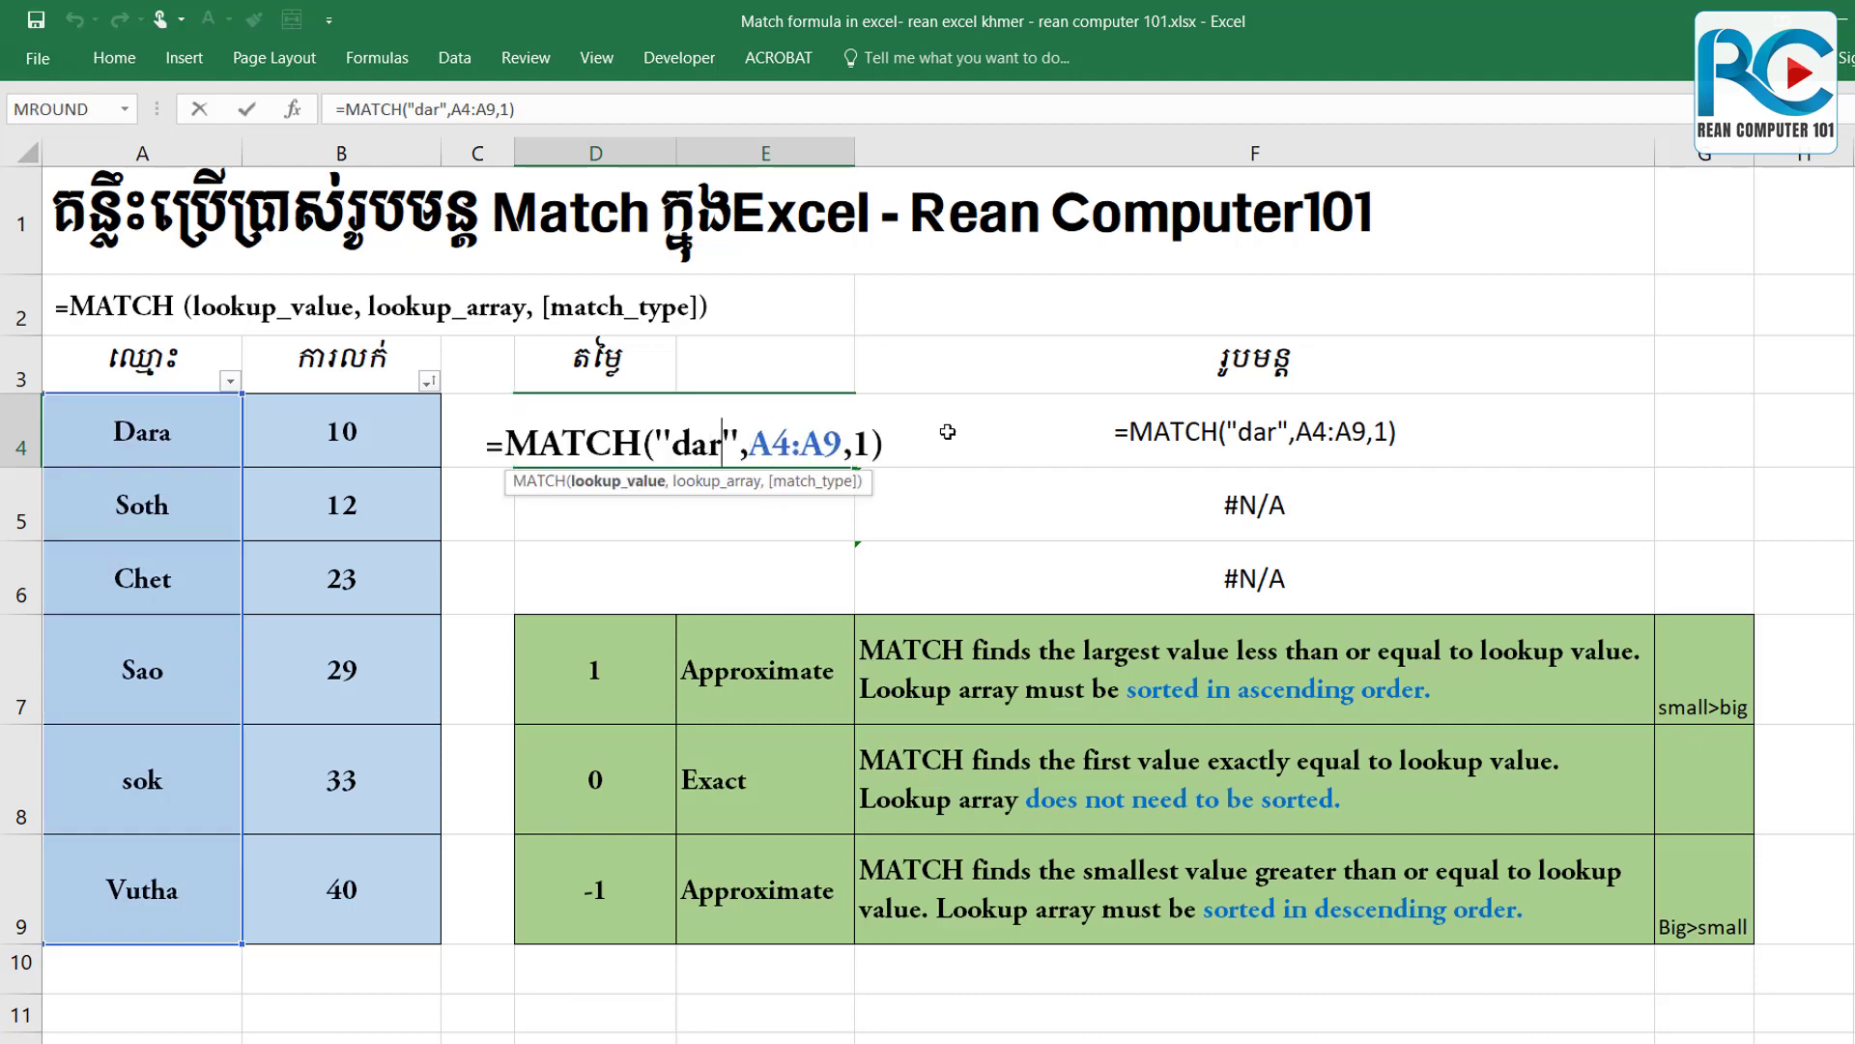
double_click(858, 443)
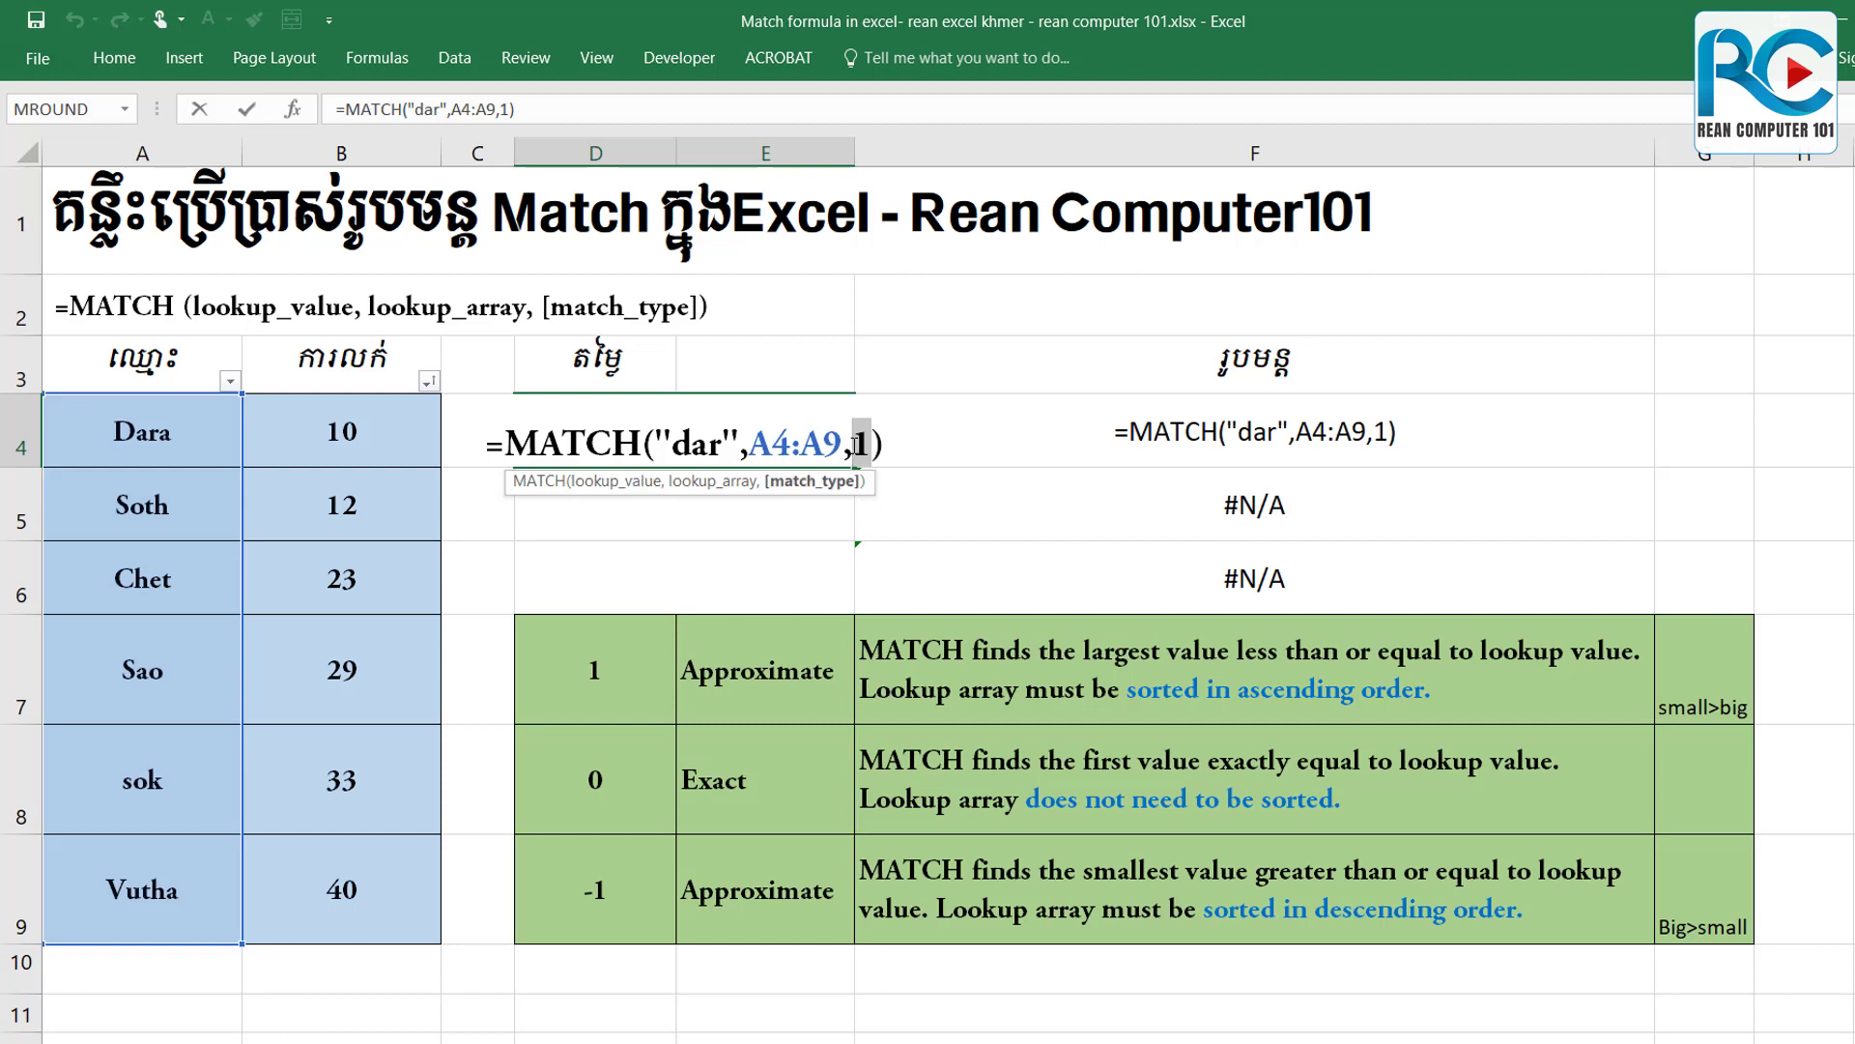
type("0")
left_click(724, 442)
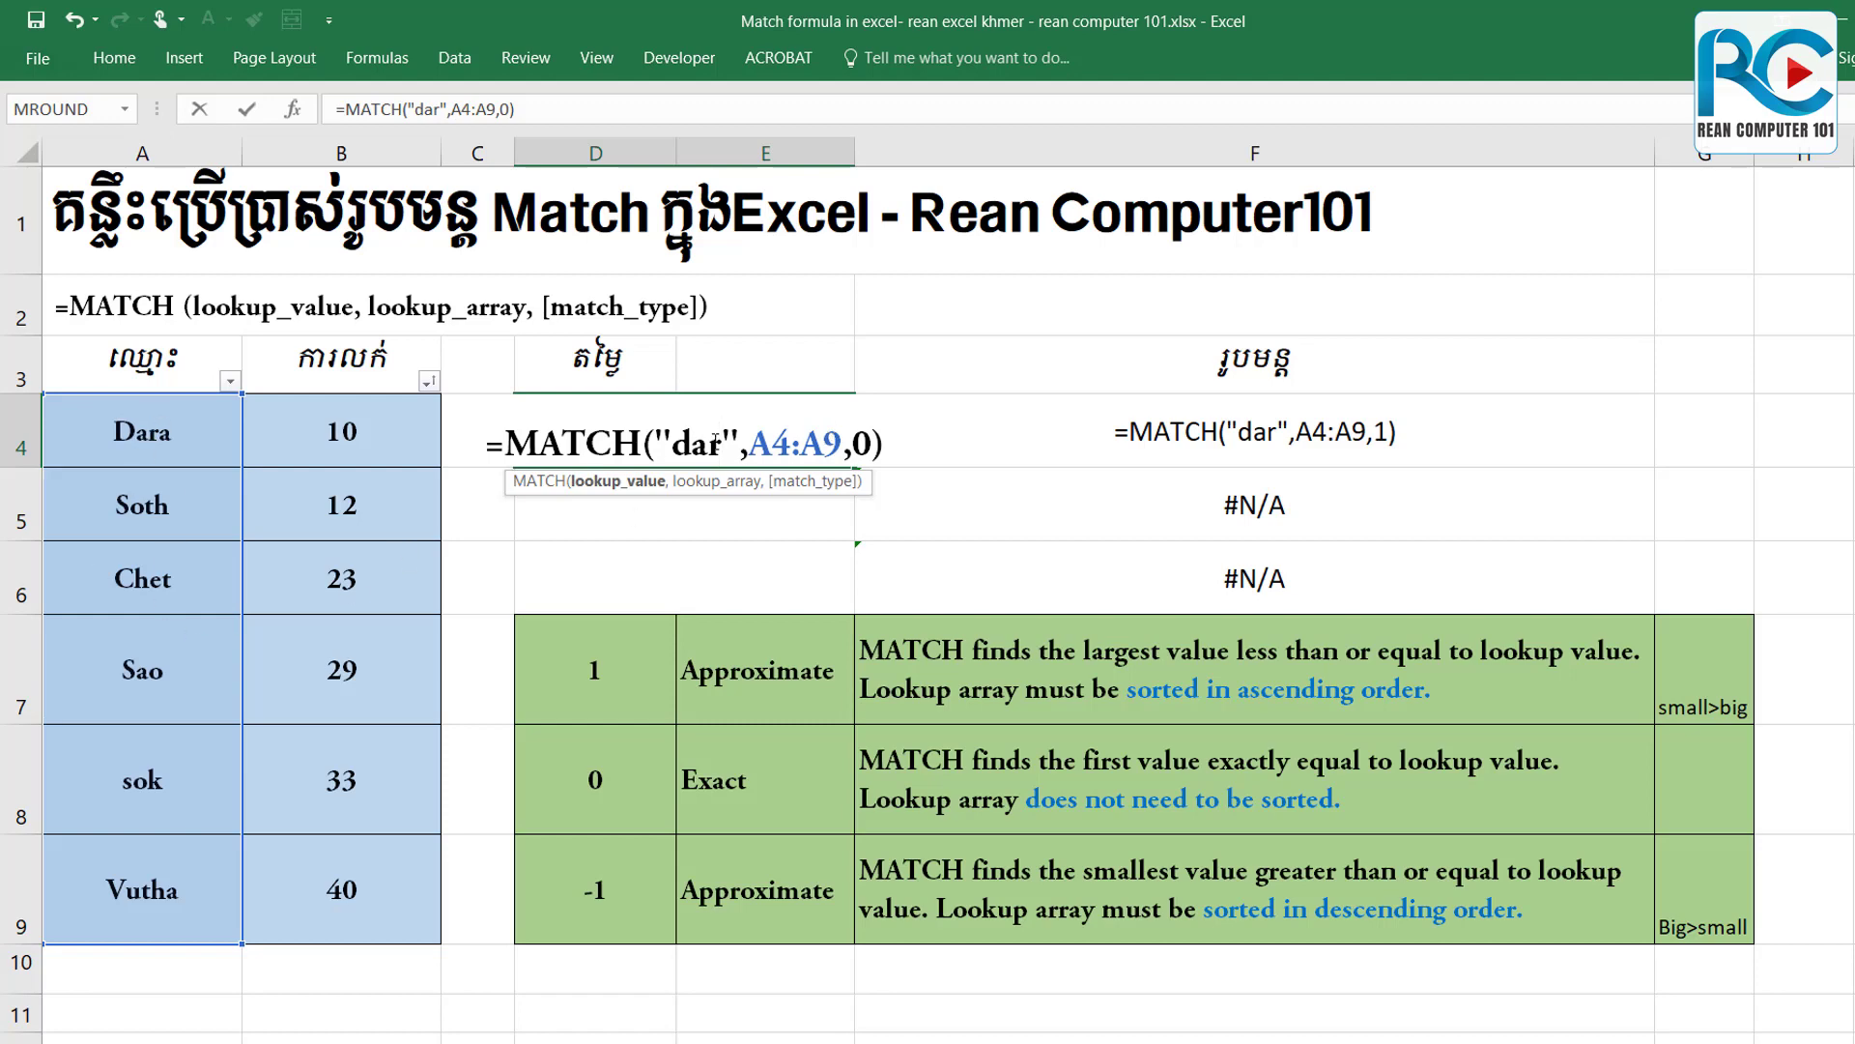
type("?")
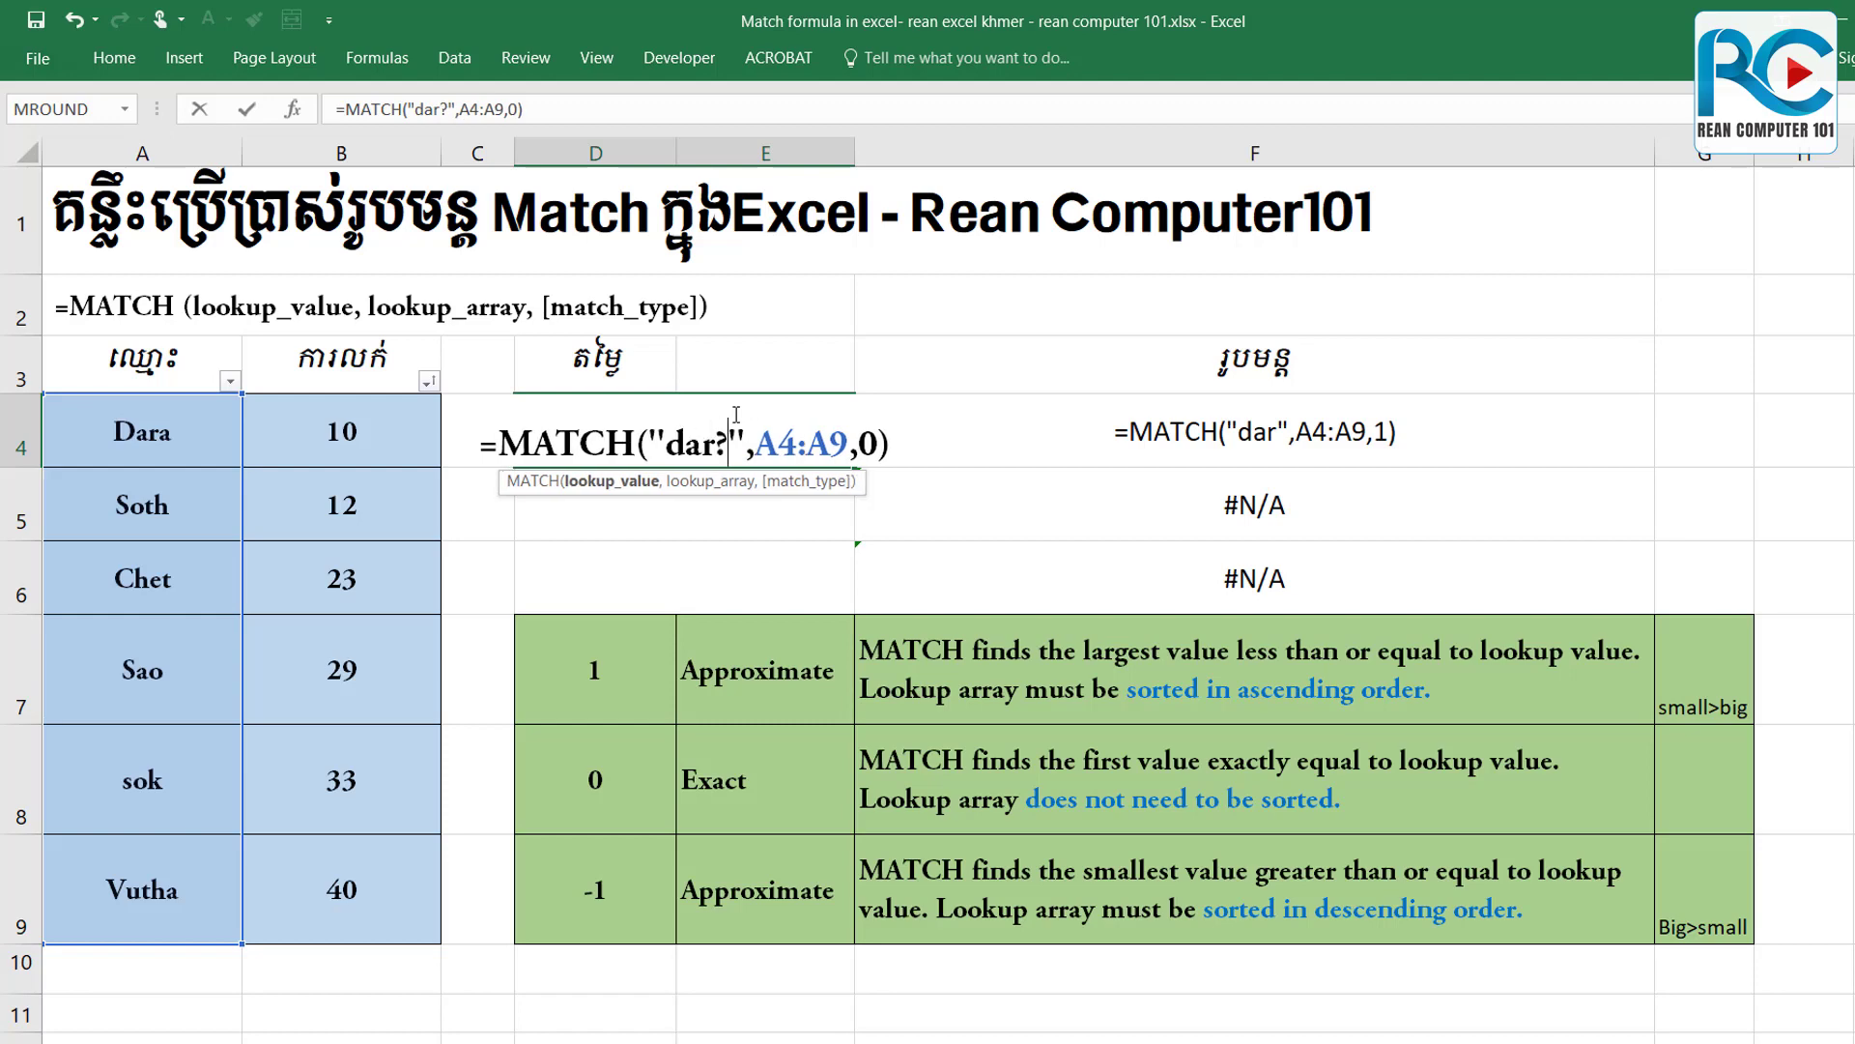
left_click(909, 449)
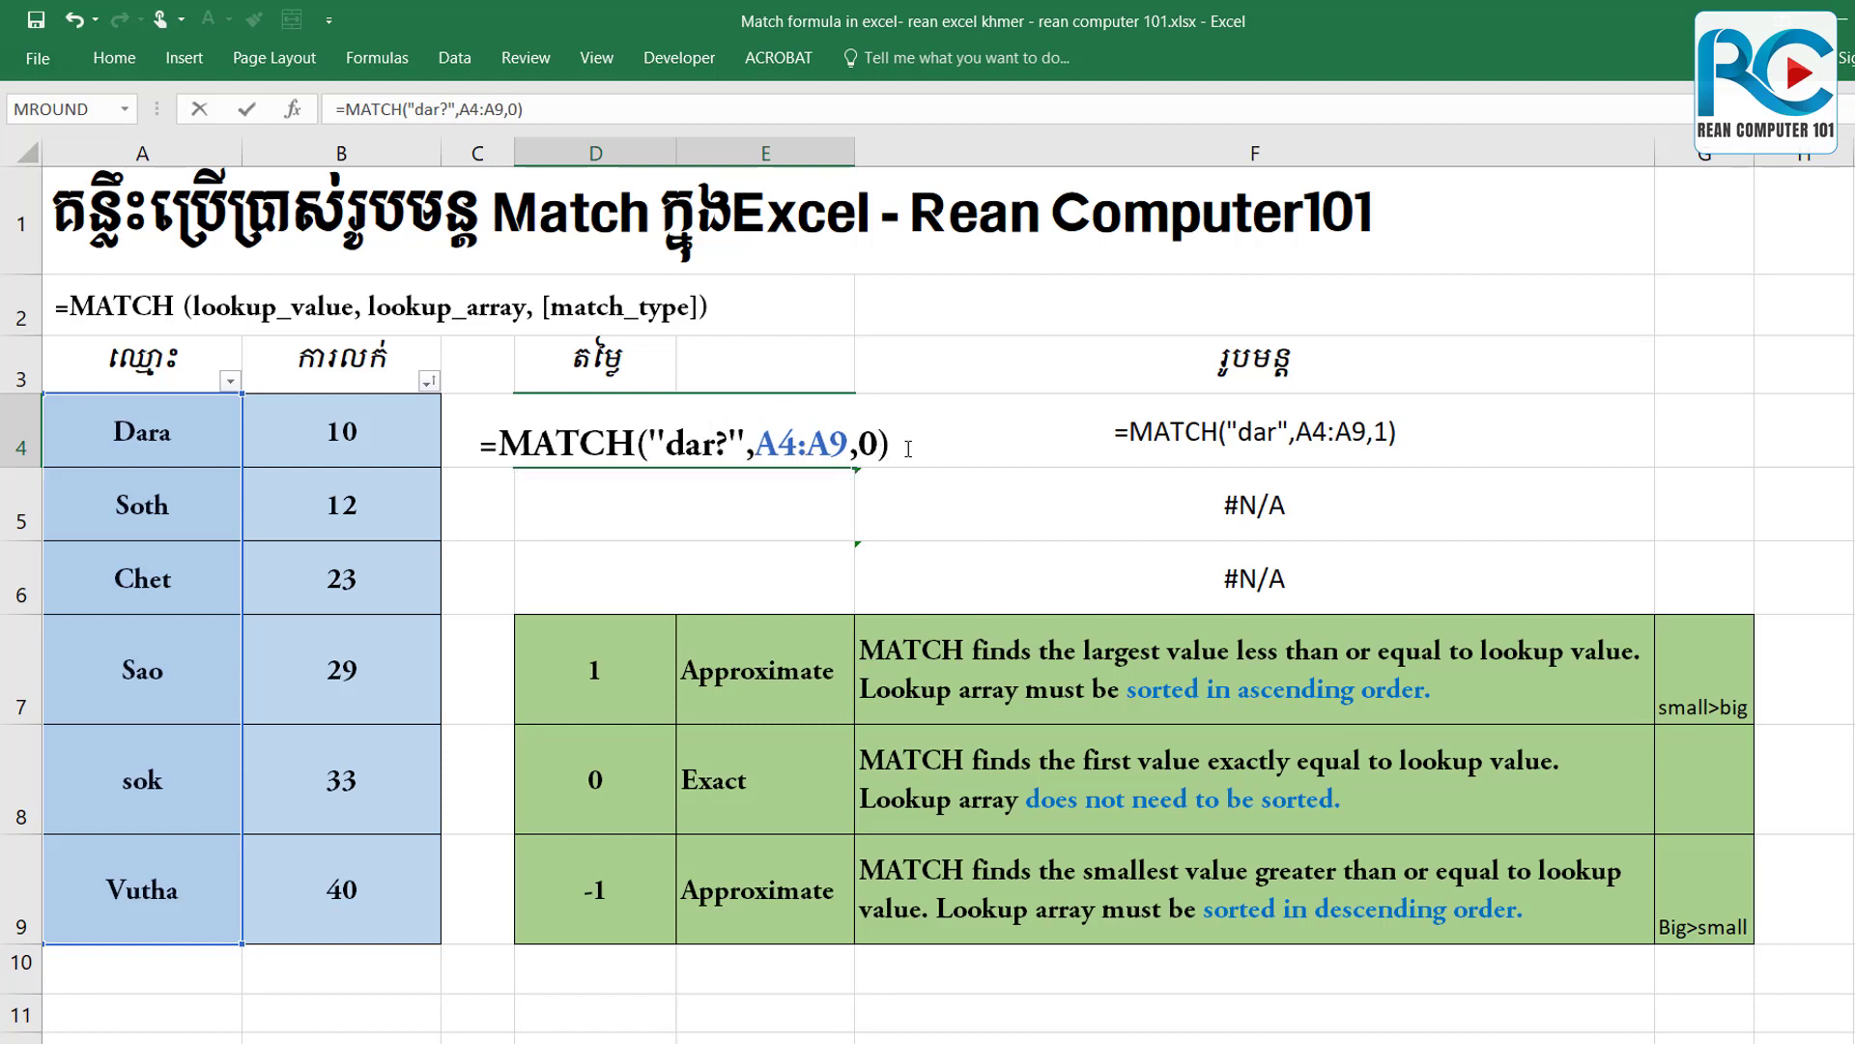
key("Return")
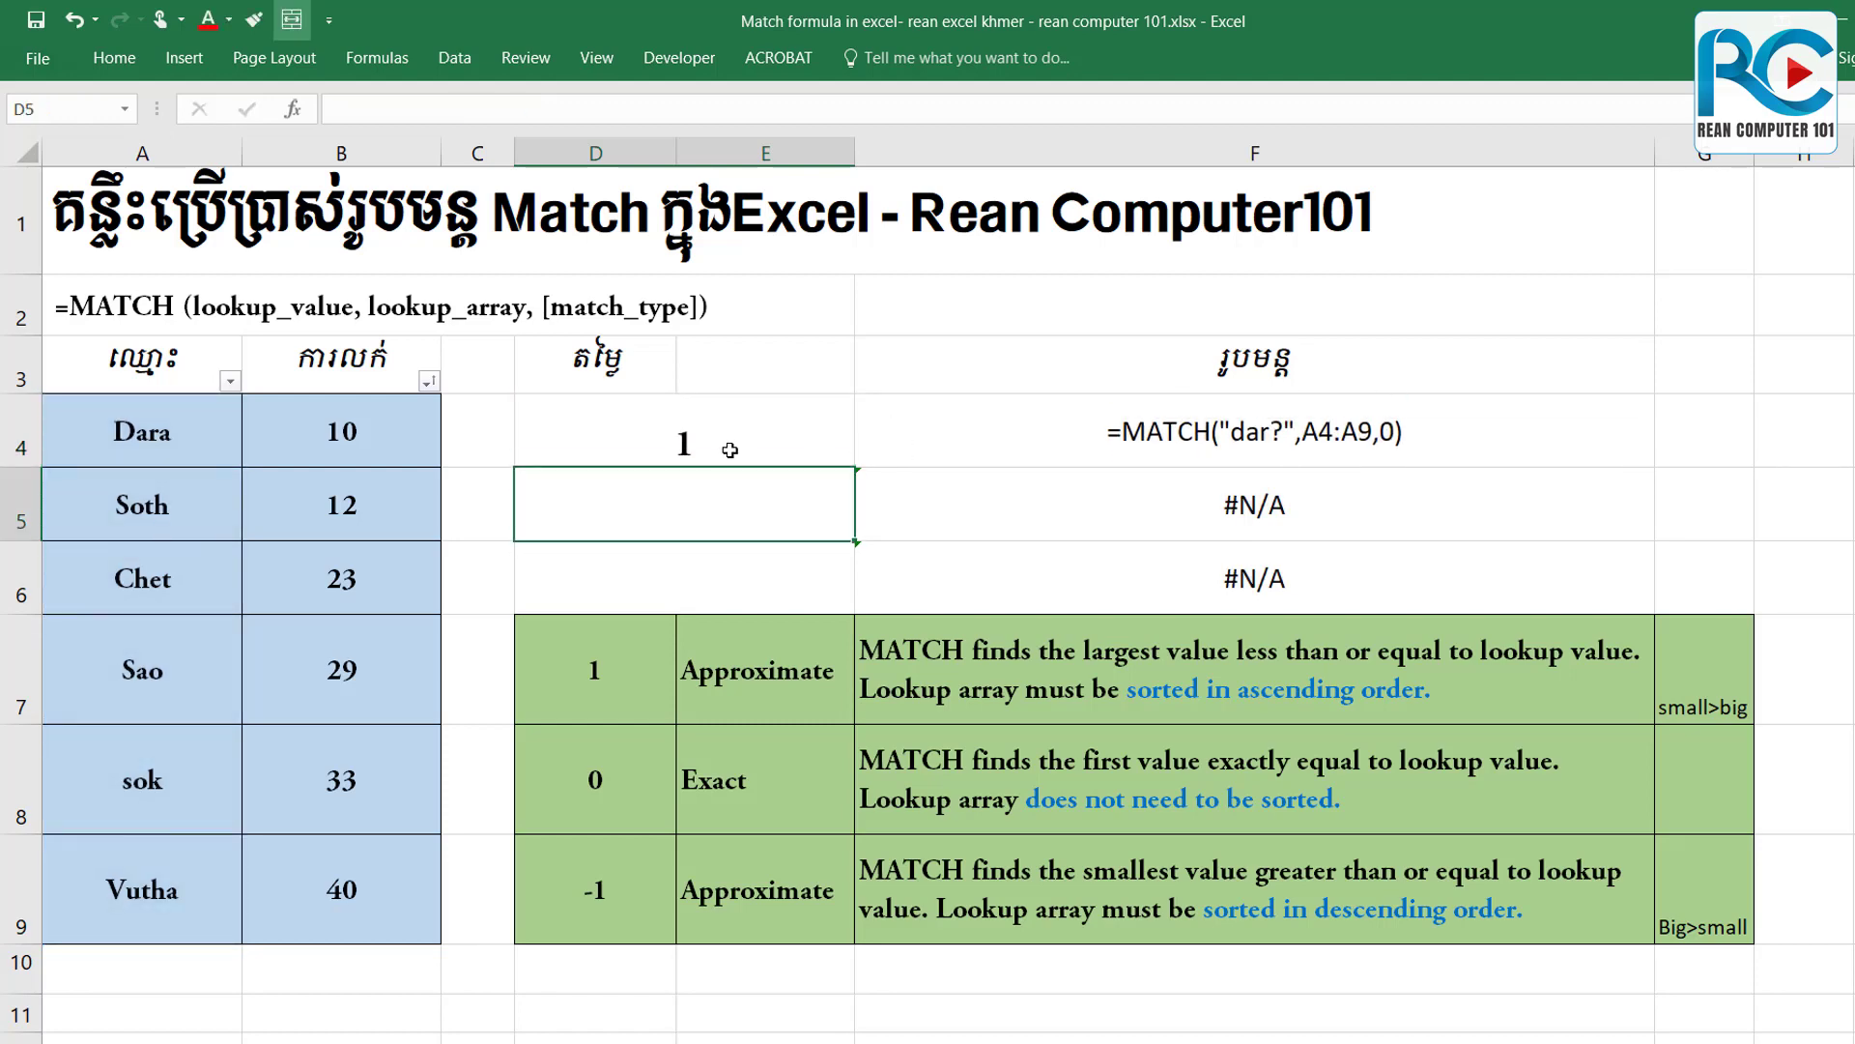
left_click(730, 449)
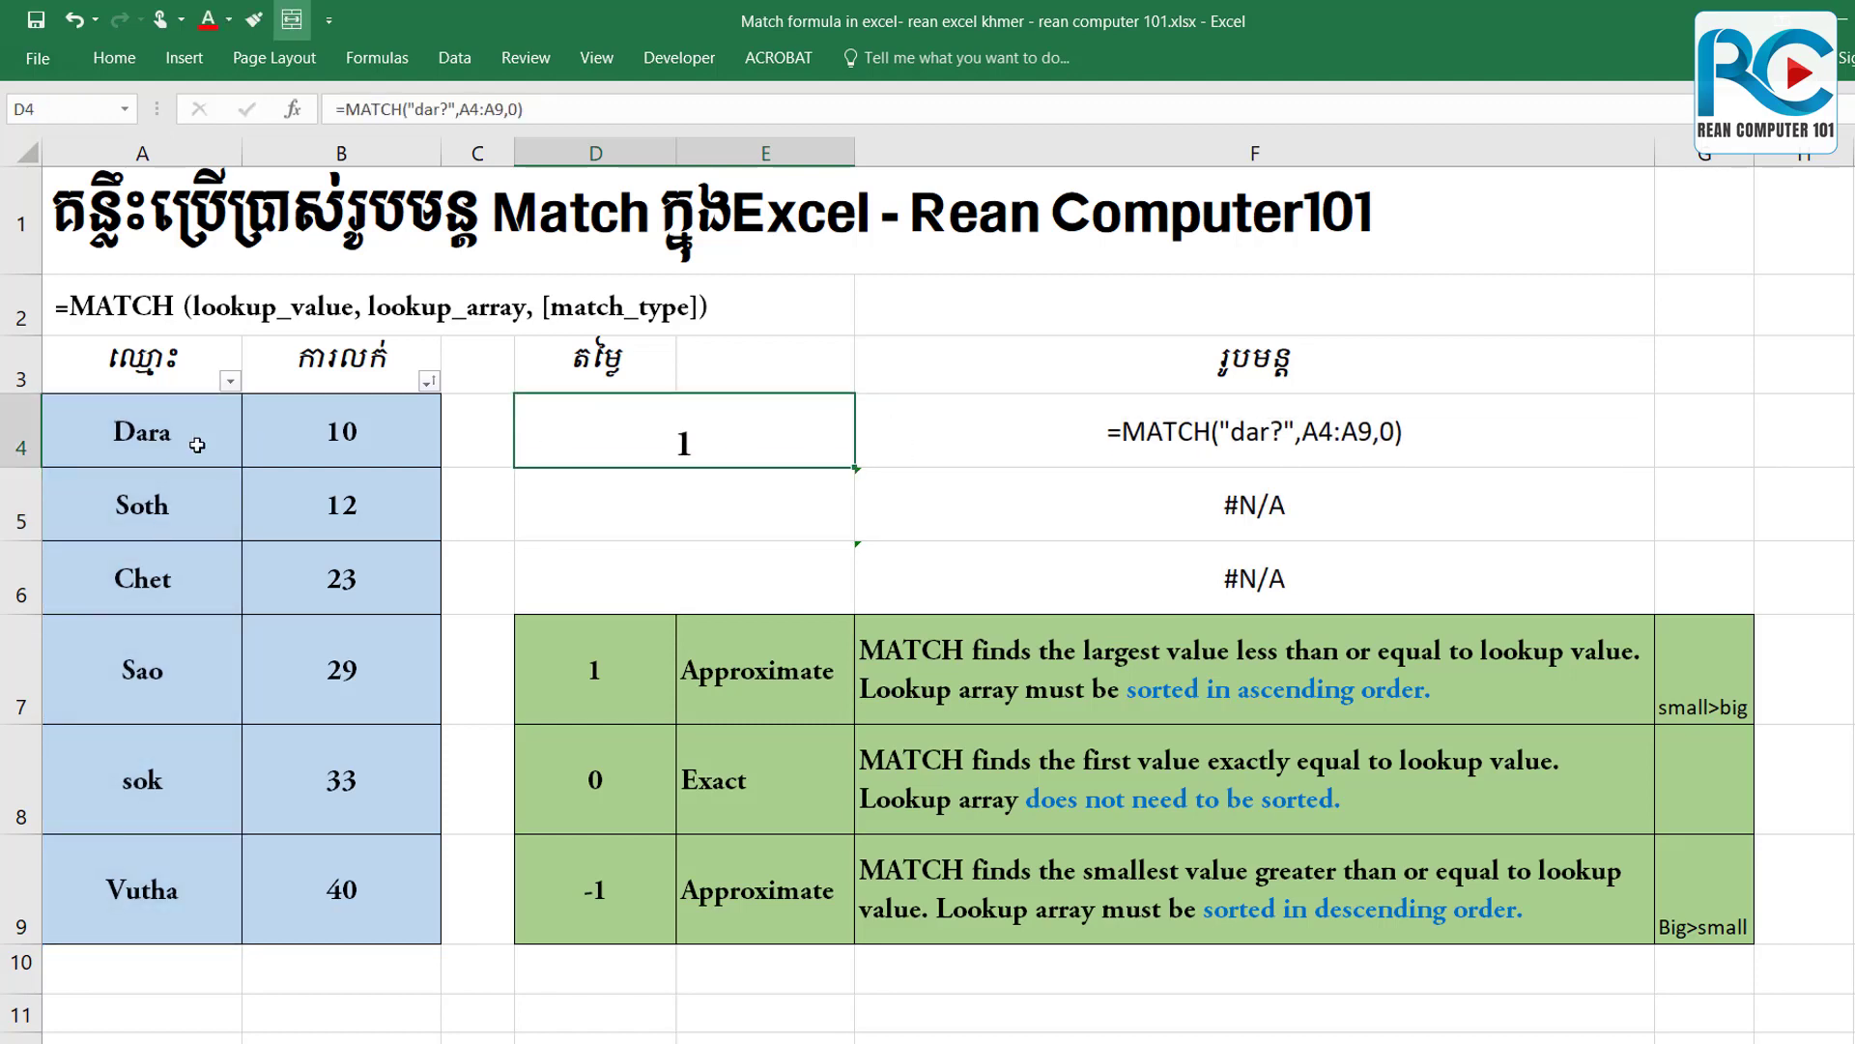
Change D4's lookup text from "dar?" to "sa?".
double_click(773, 435)
left_click_drag(715, 444, 667, 444)
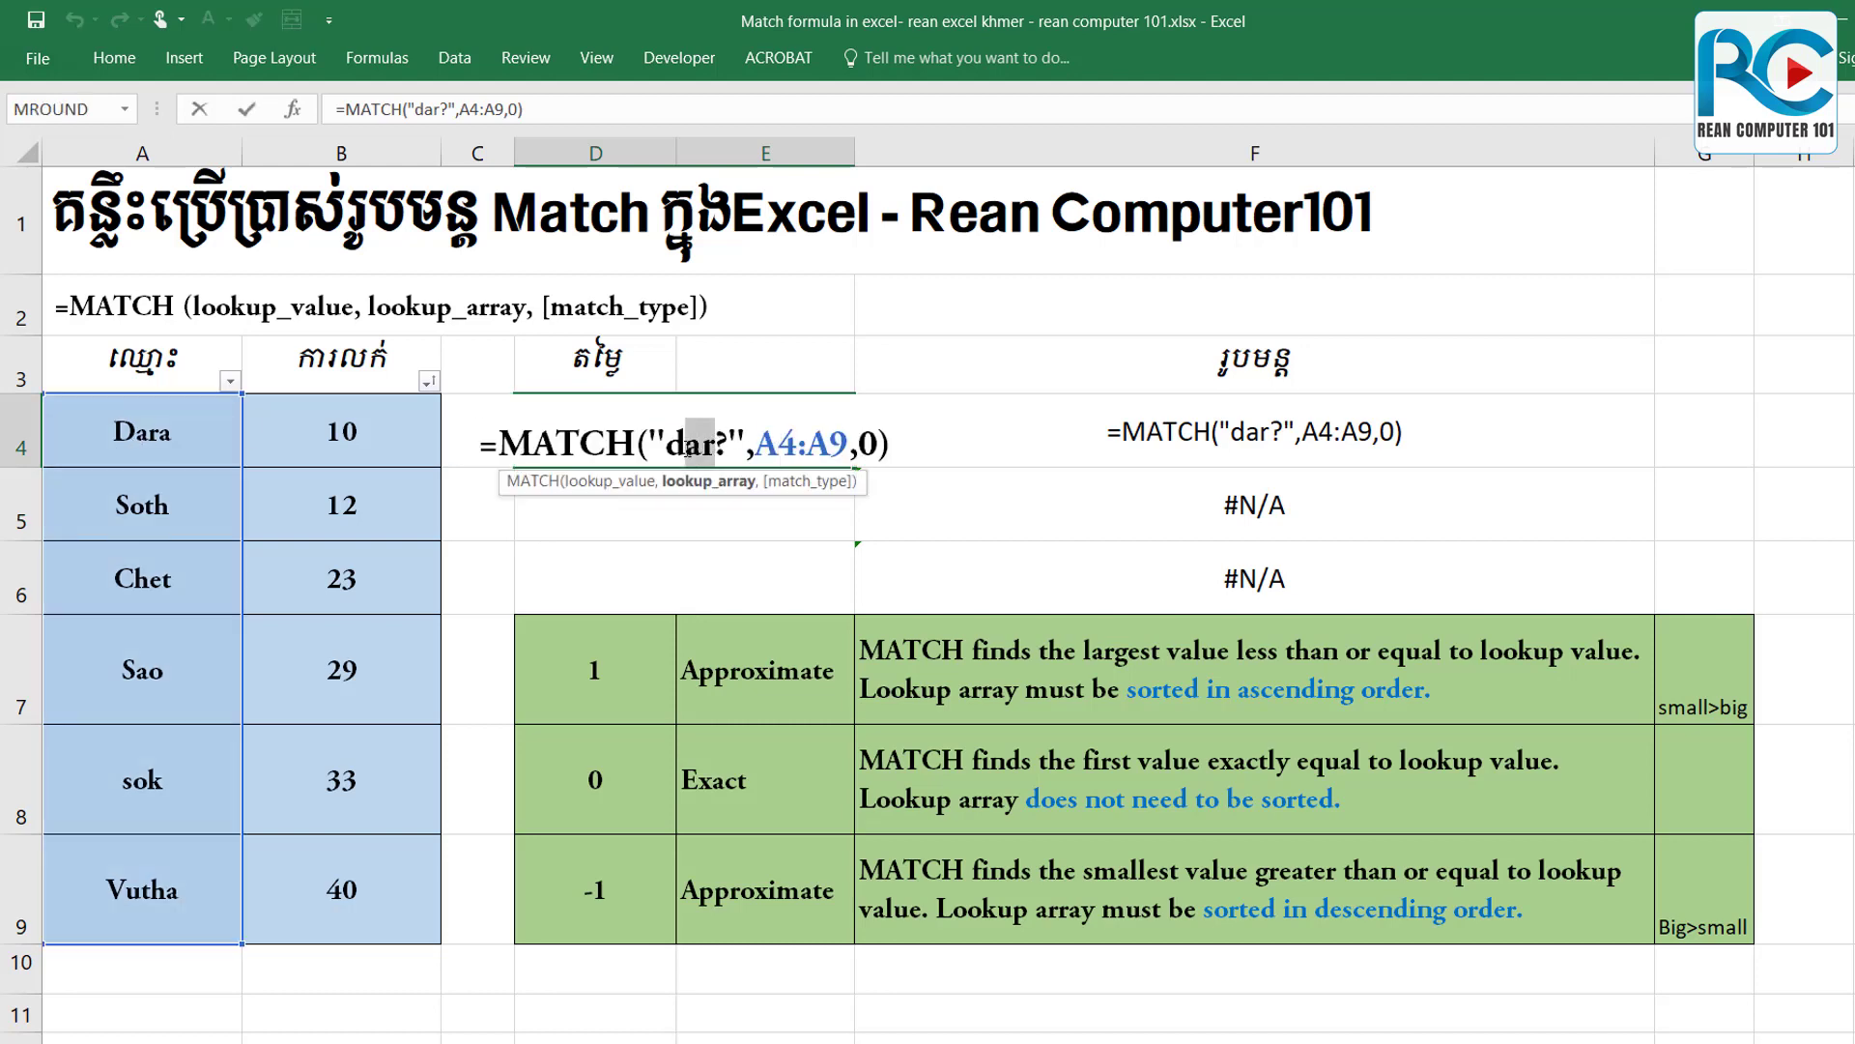
type("s")
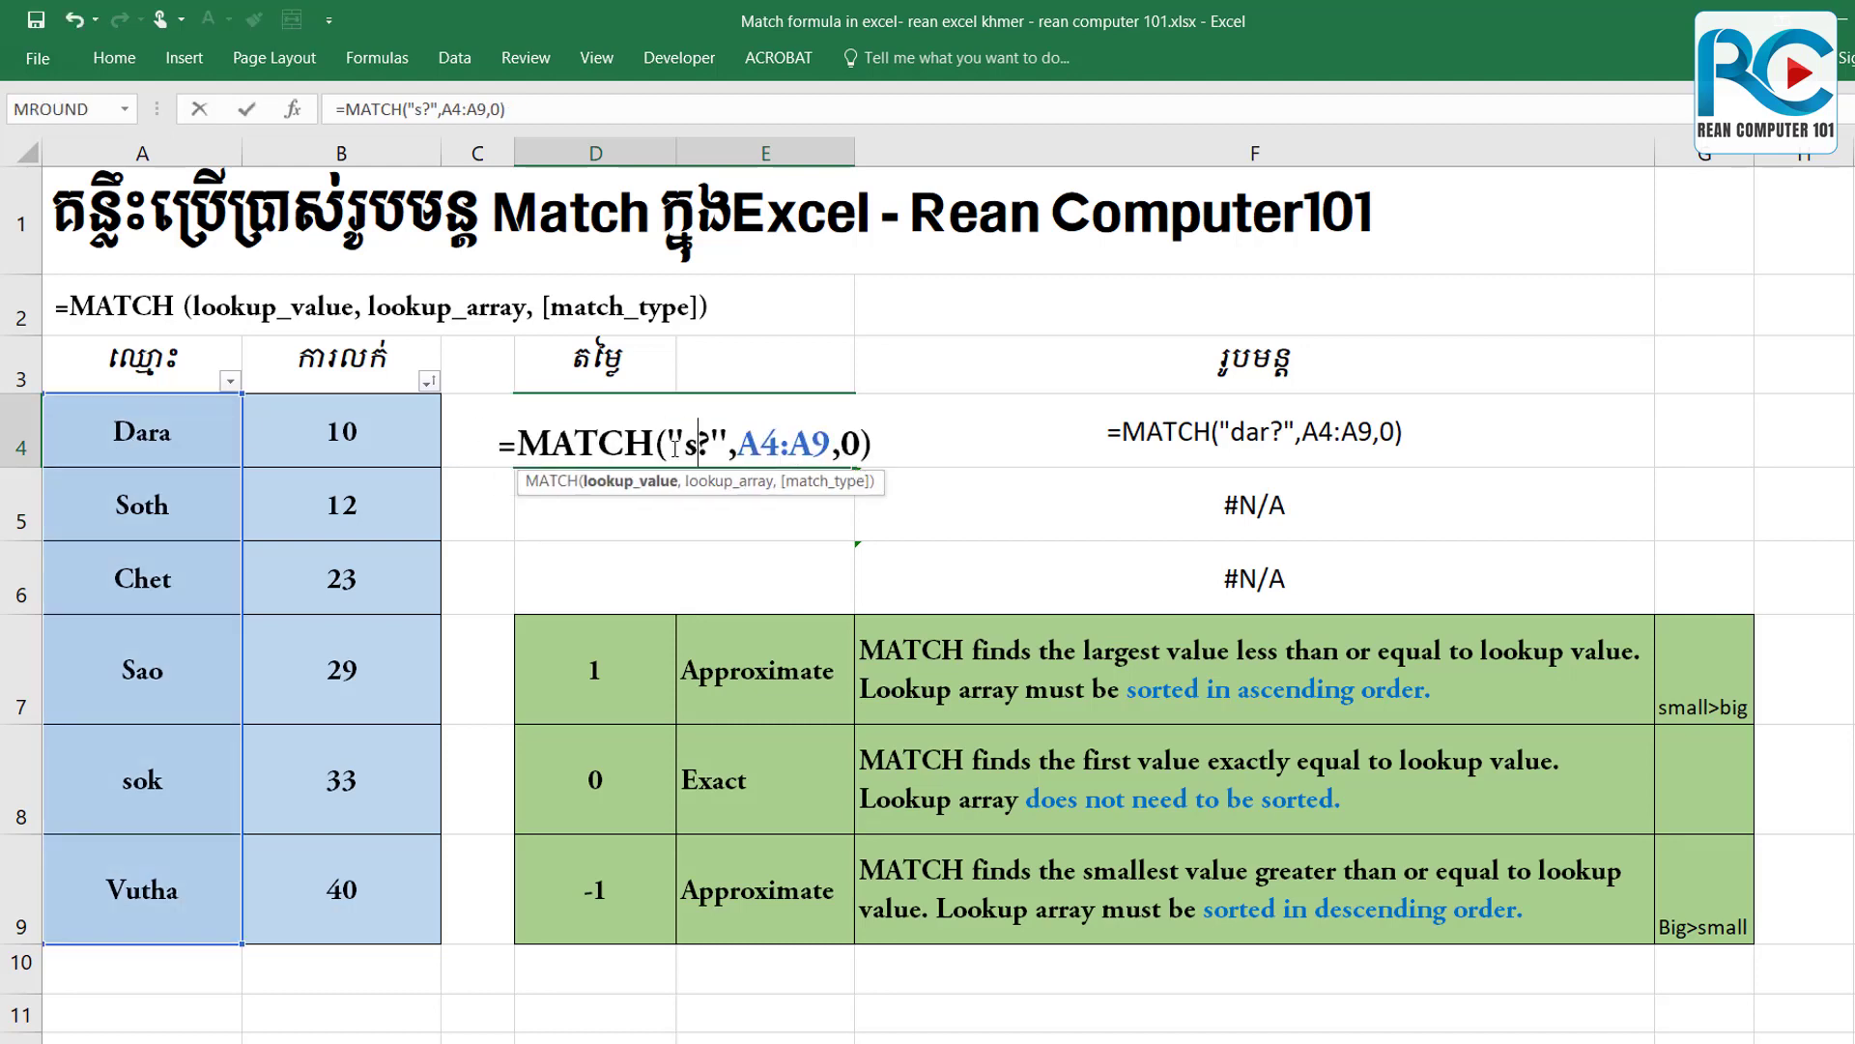
key("BackSpace")
type("S")
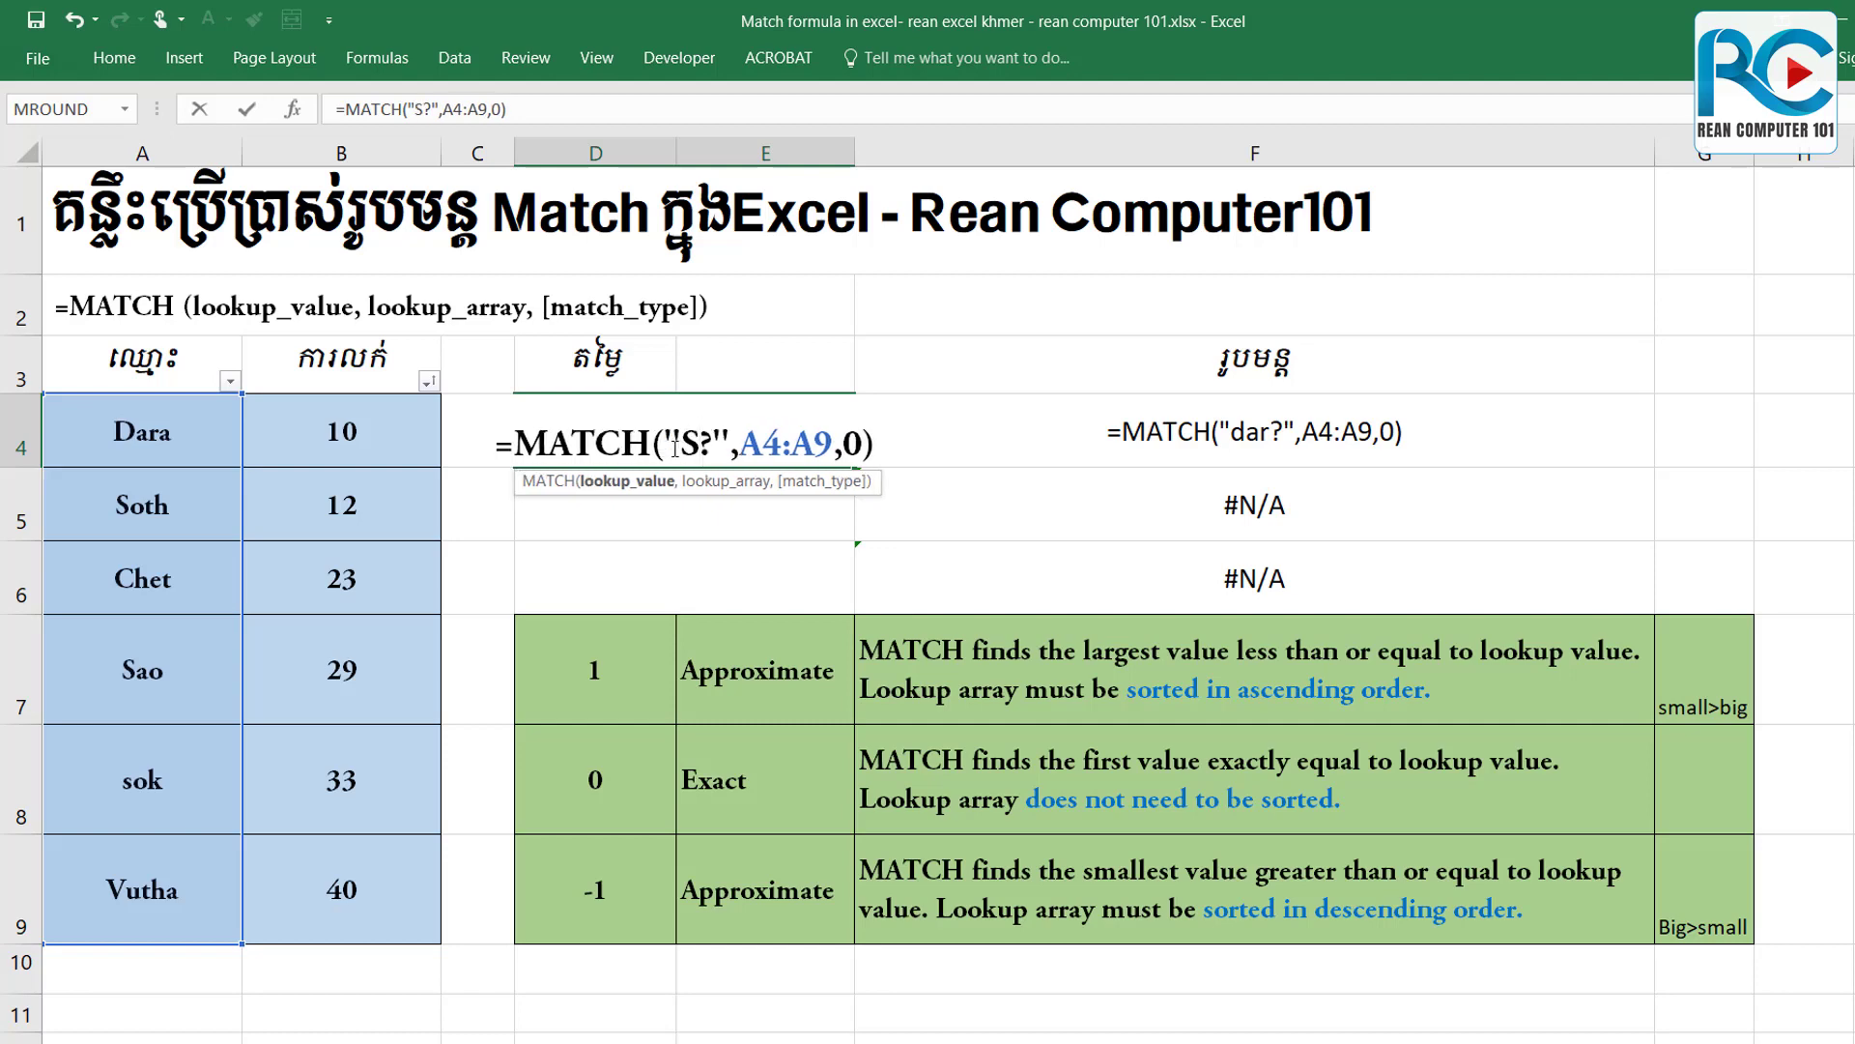
key("BackSpace")
type("sa")
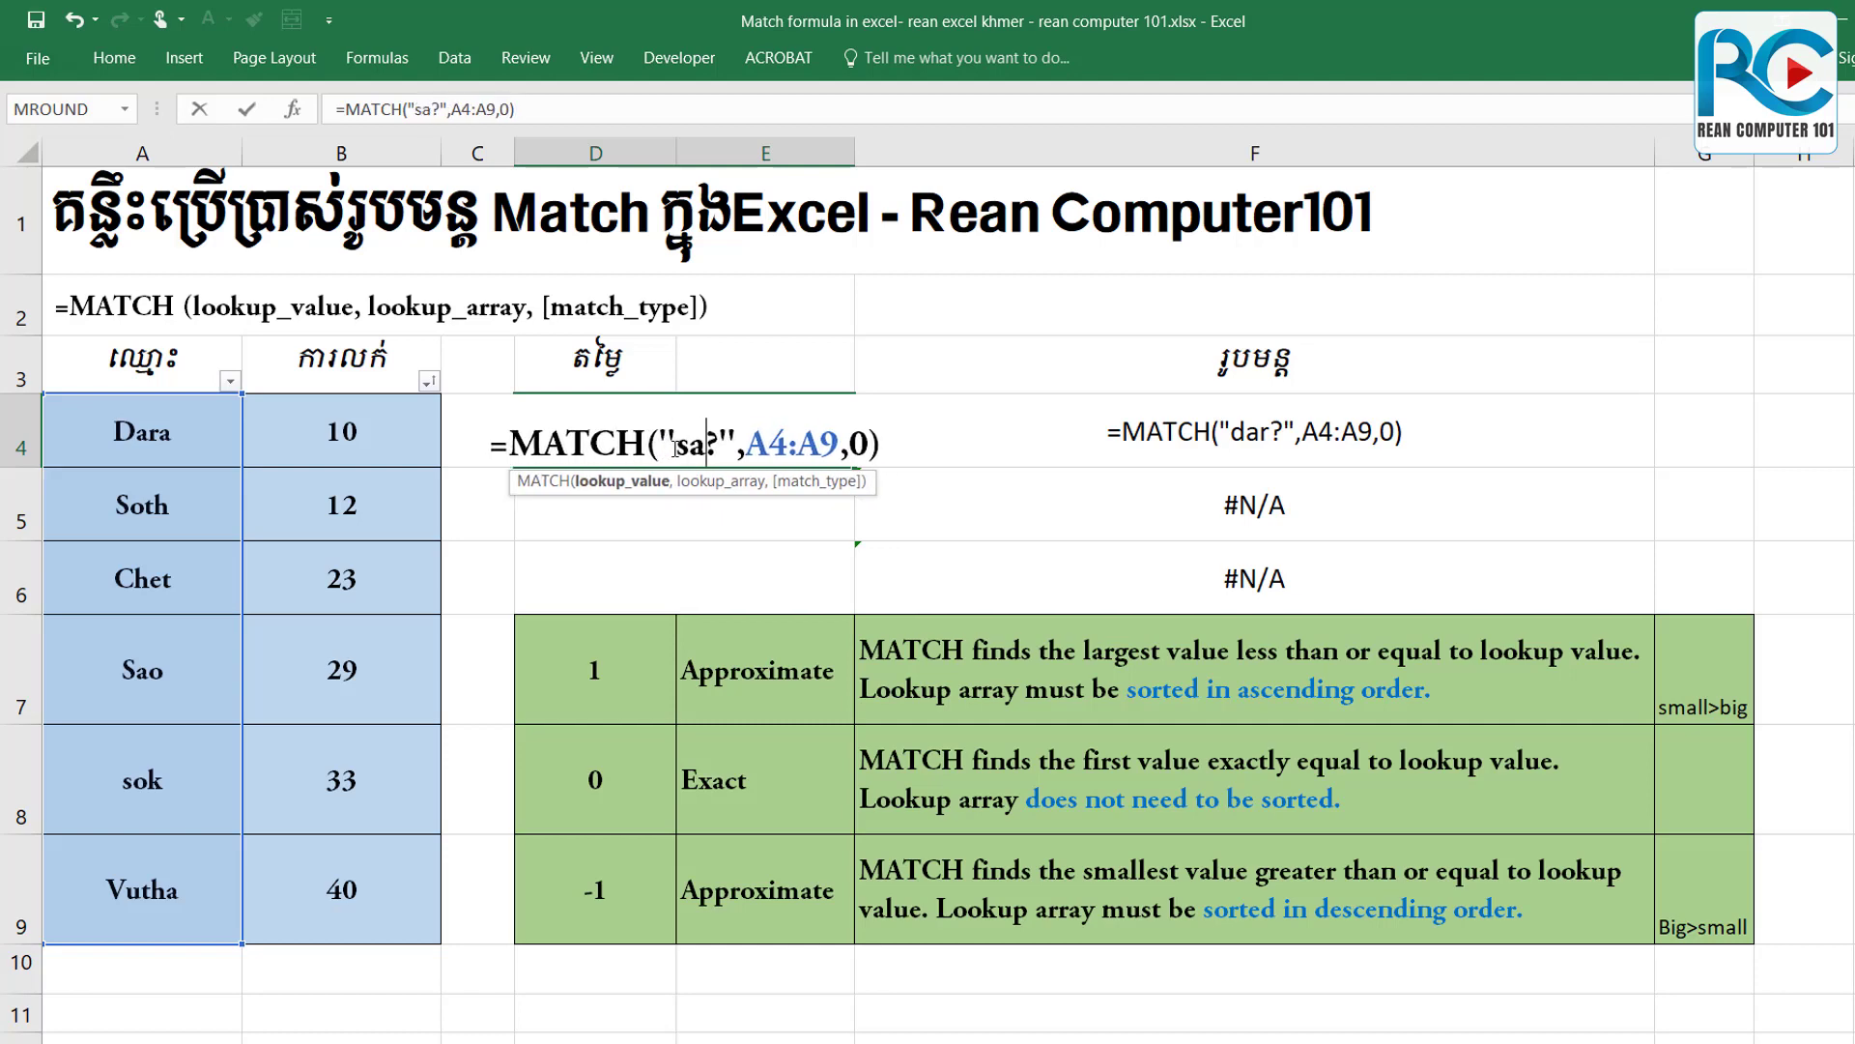
left_click(898, 450)
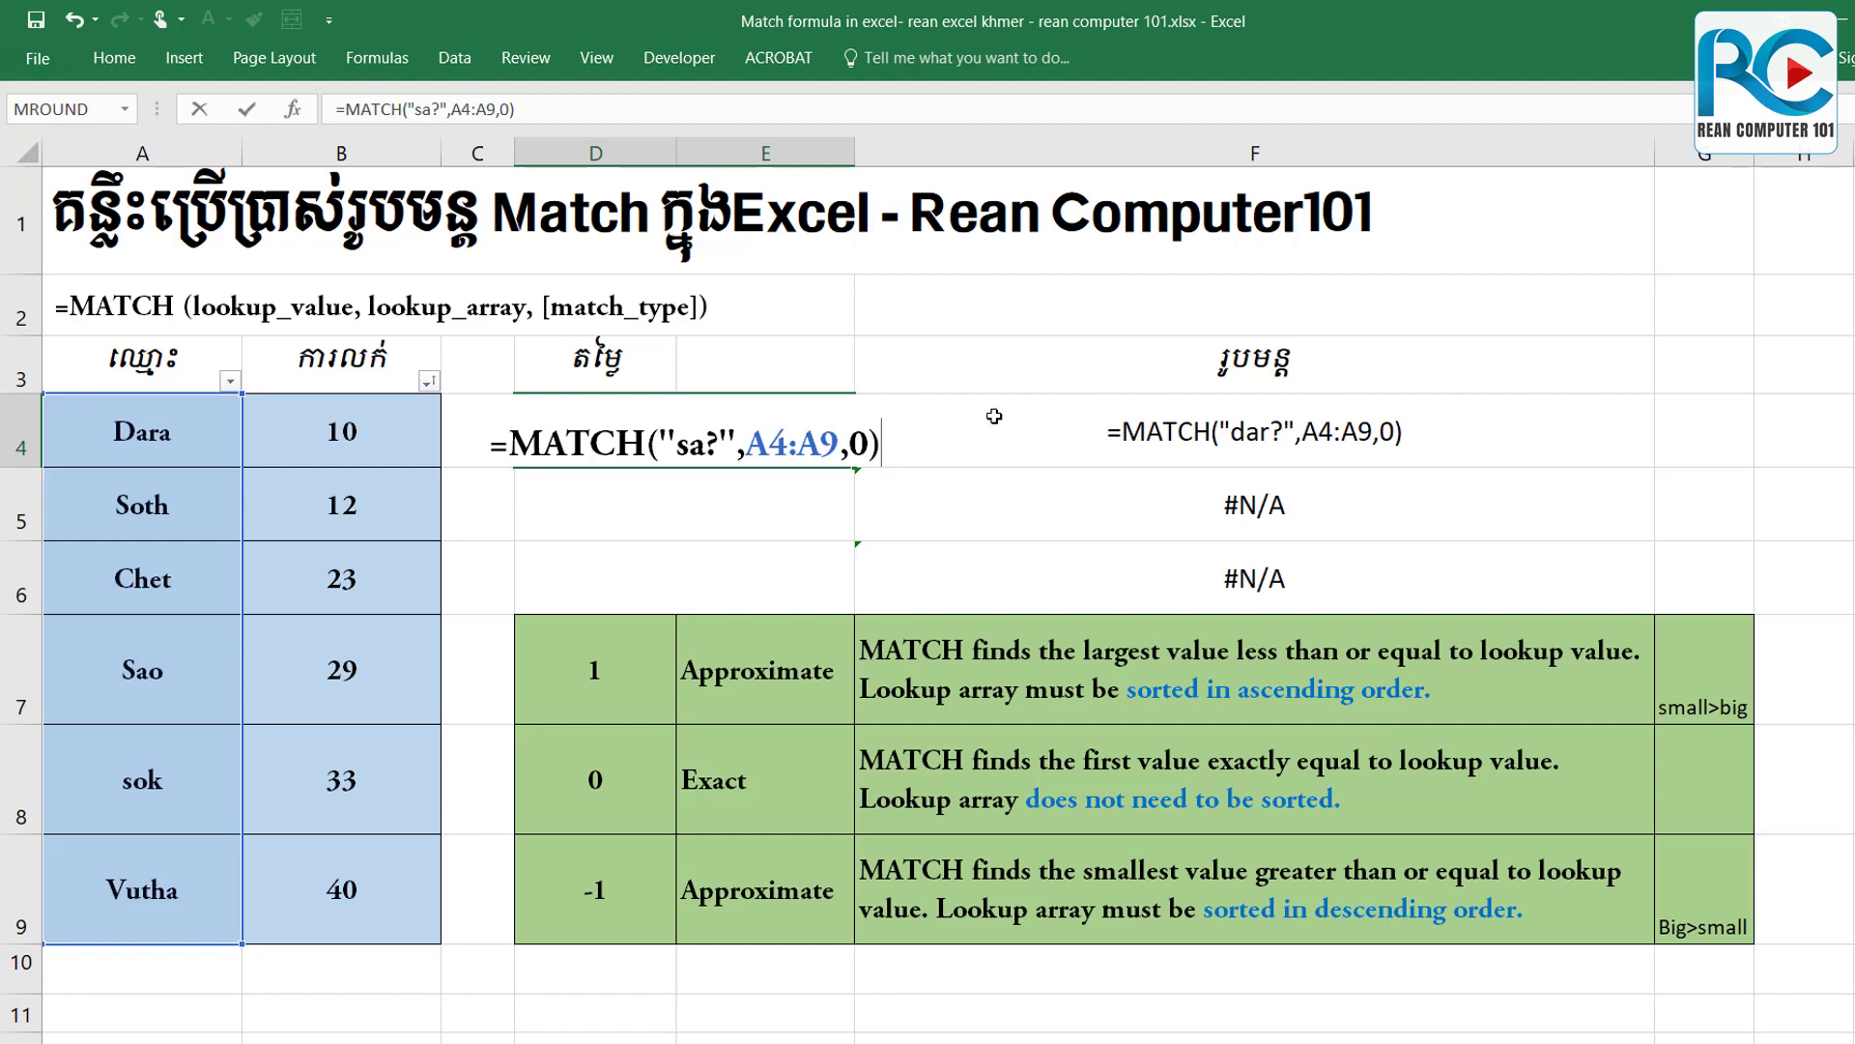
key("Return")
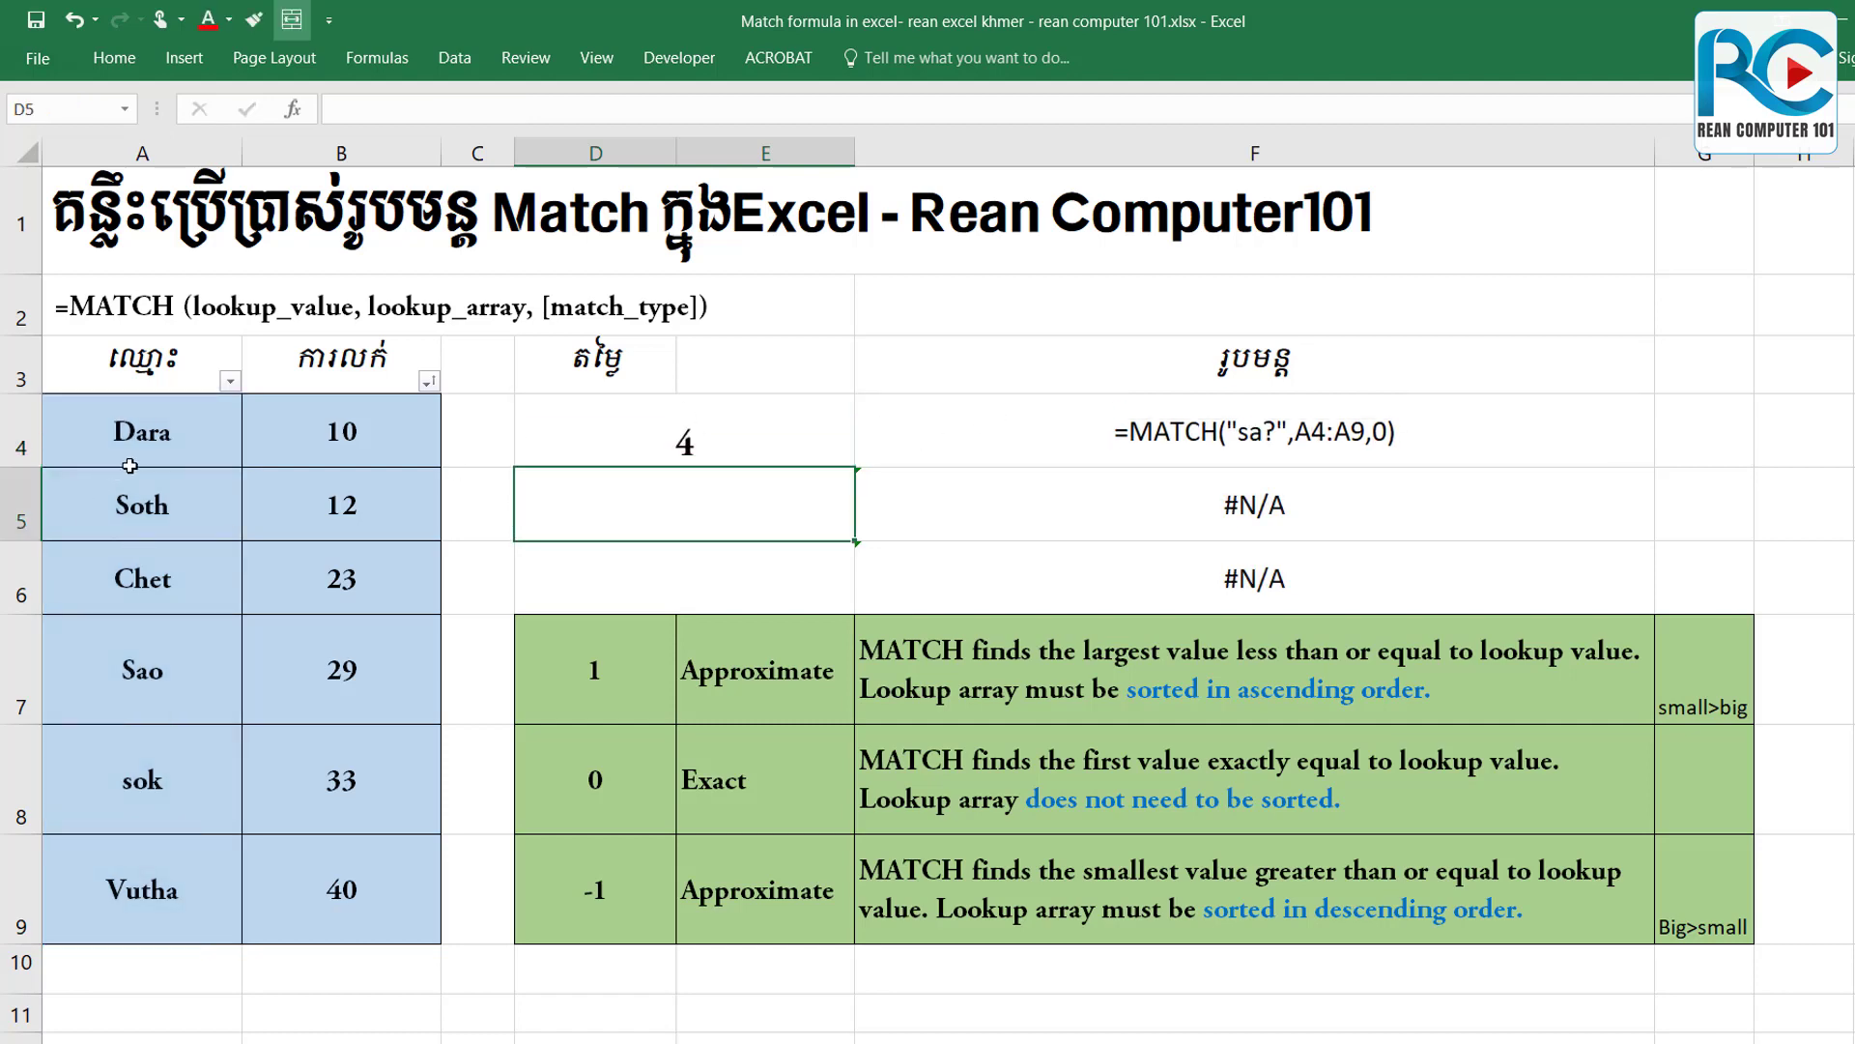
Count down the names in A4:A9 to confirm Sao is fourth.
left_click(133, 462)
left_click(152, 497)
left_click(160, 595)
left_click(154, 657)
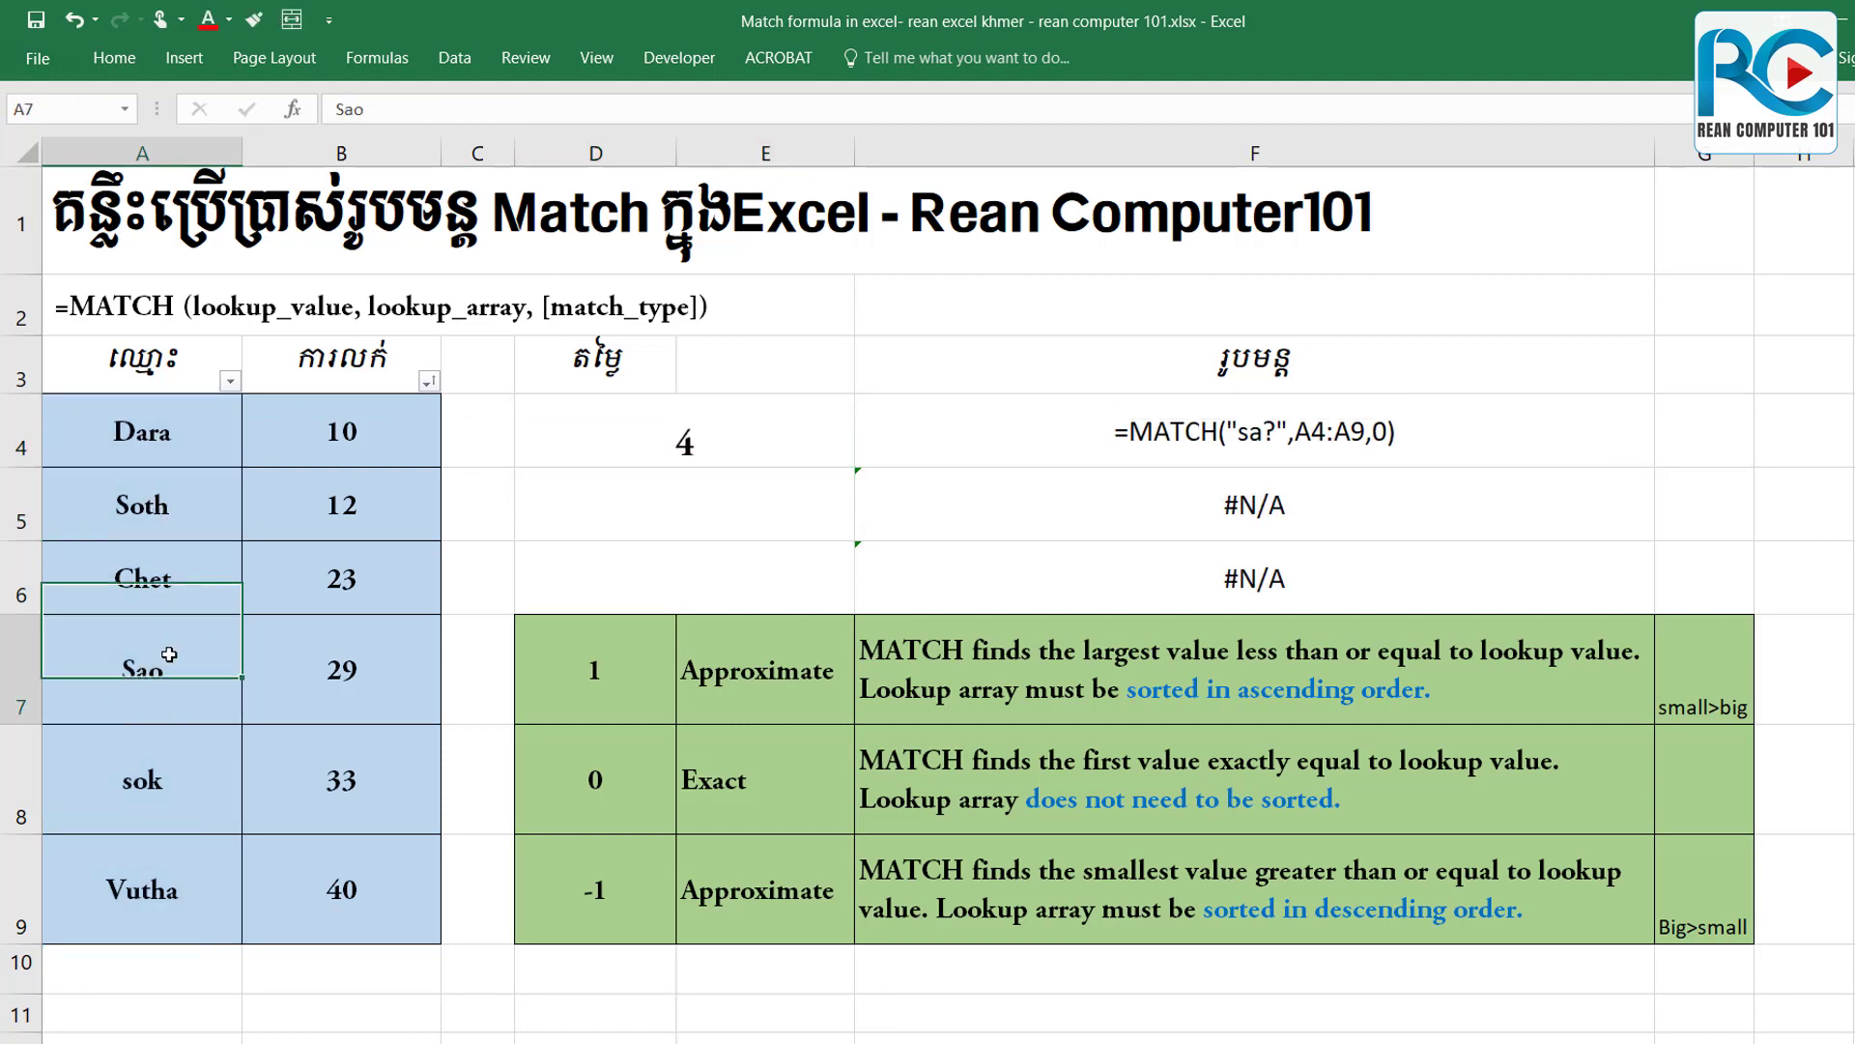
left_click_drag(135, 442, 143, 870)
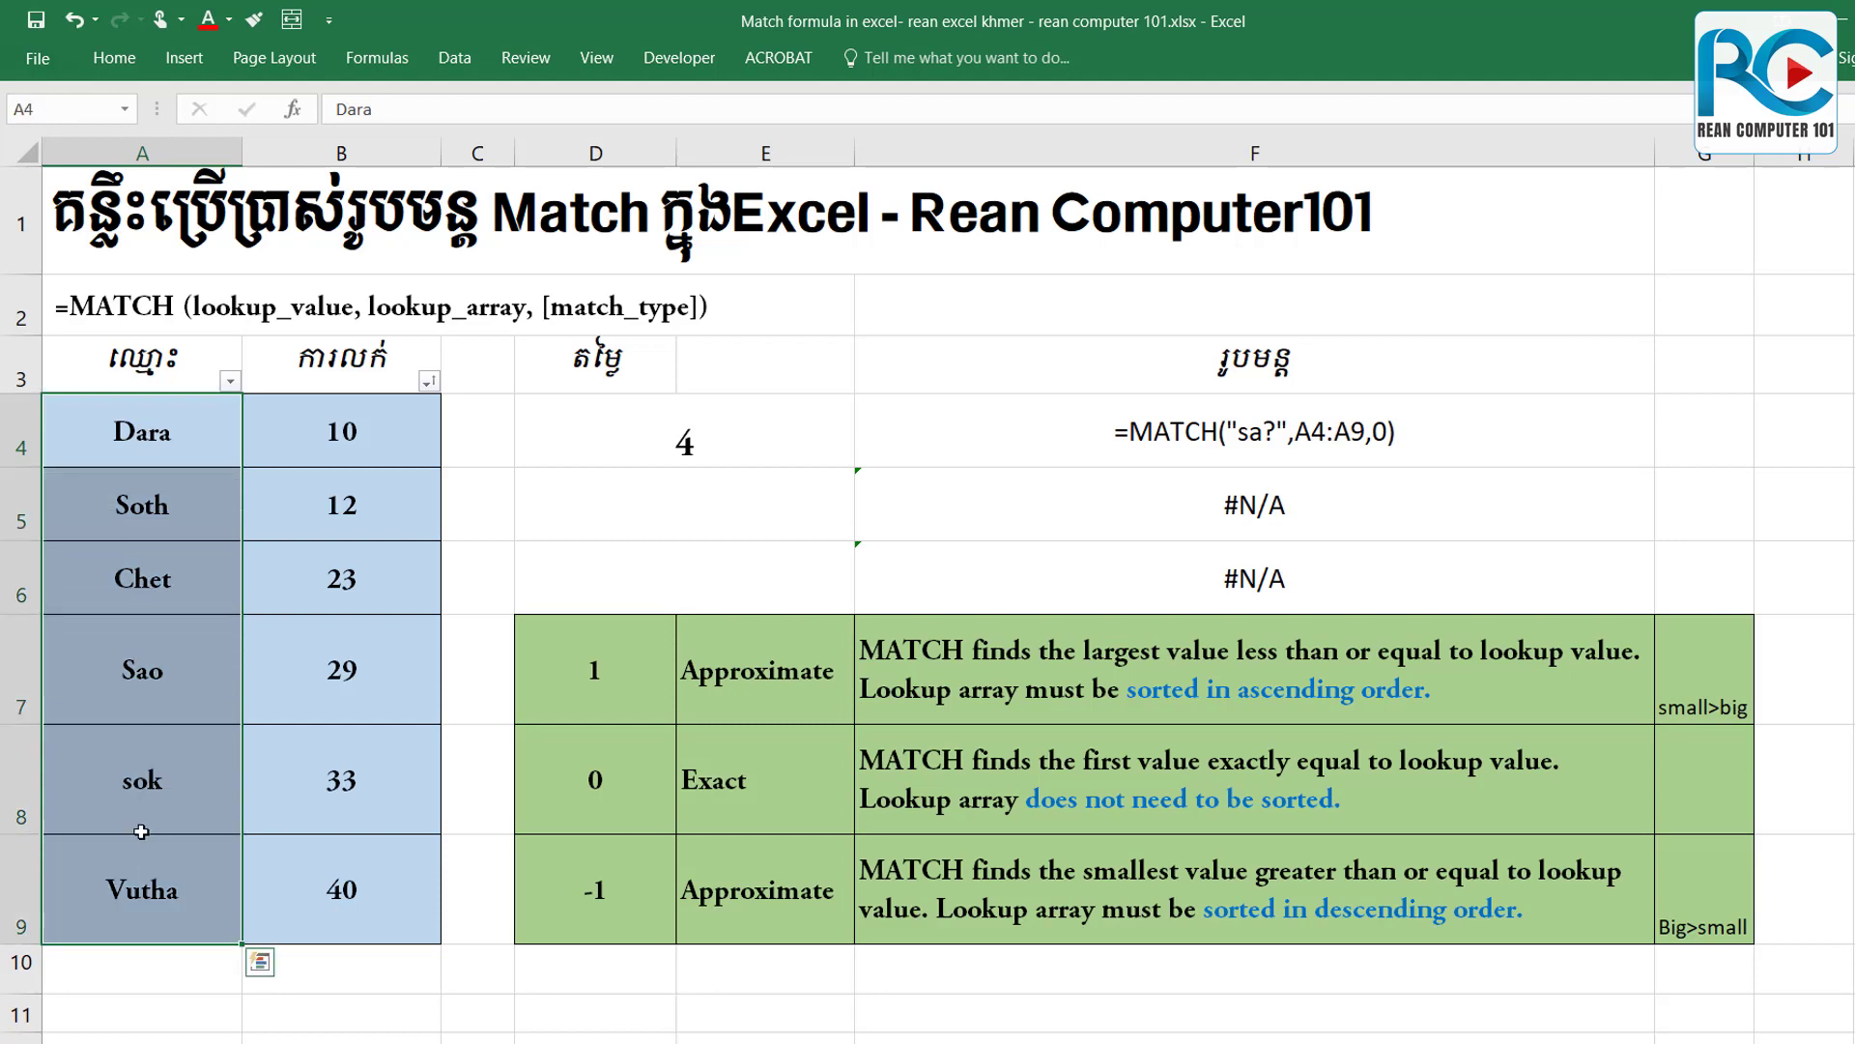
left_click(146, 439)
left_click(170, 510)
left_click(170, 570)
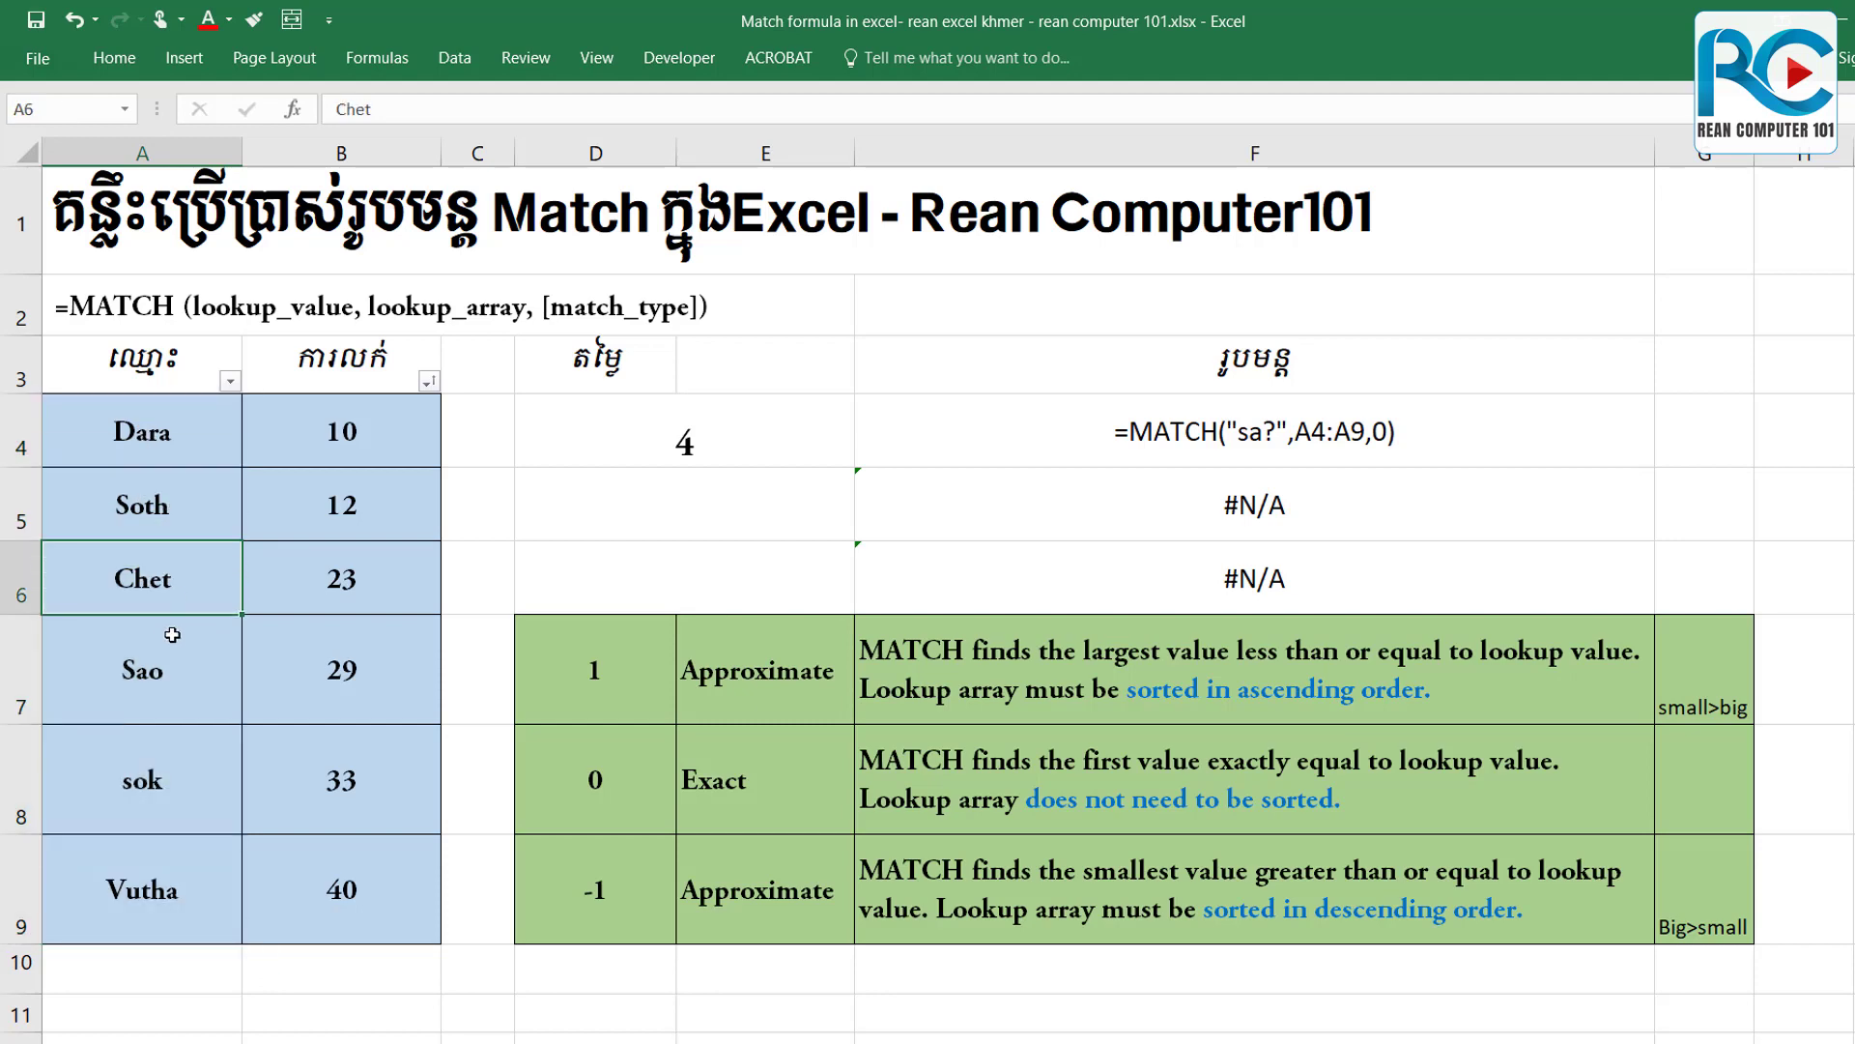
left_click(170, 663)
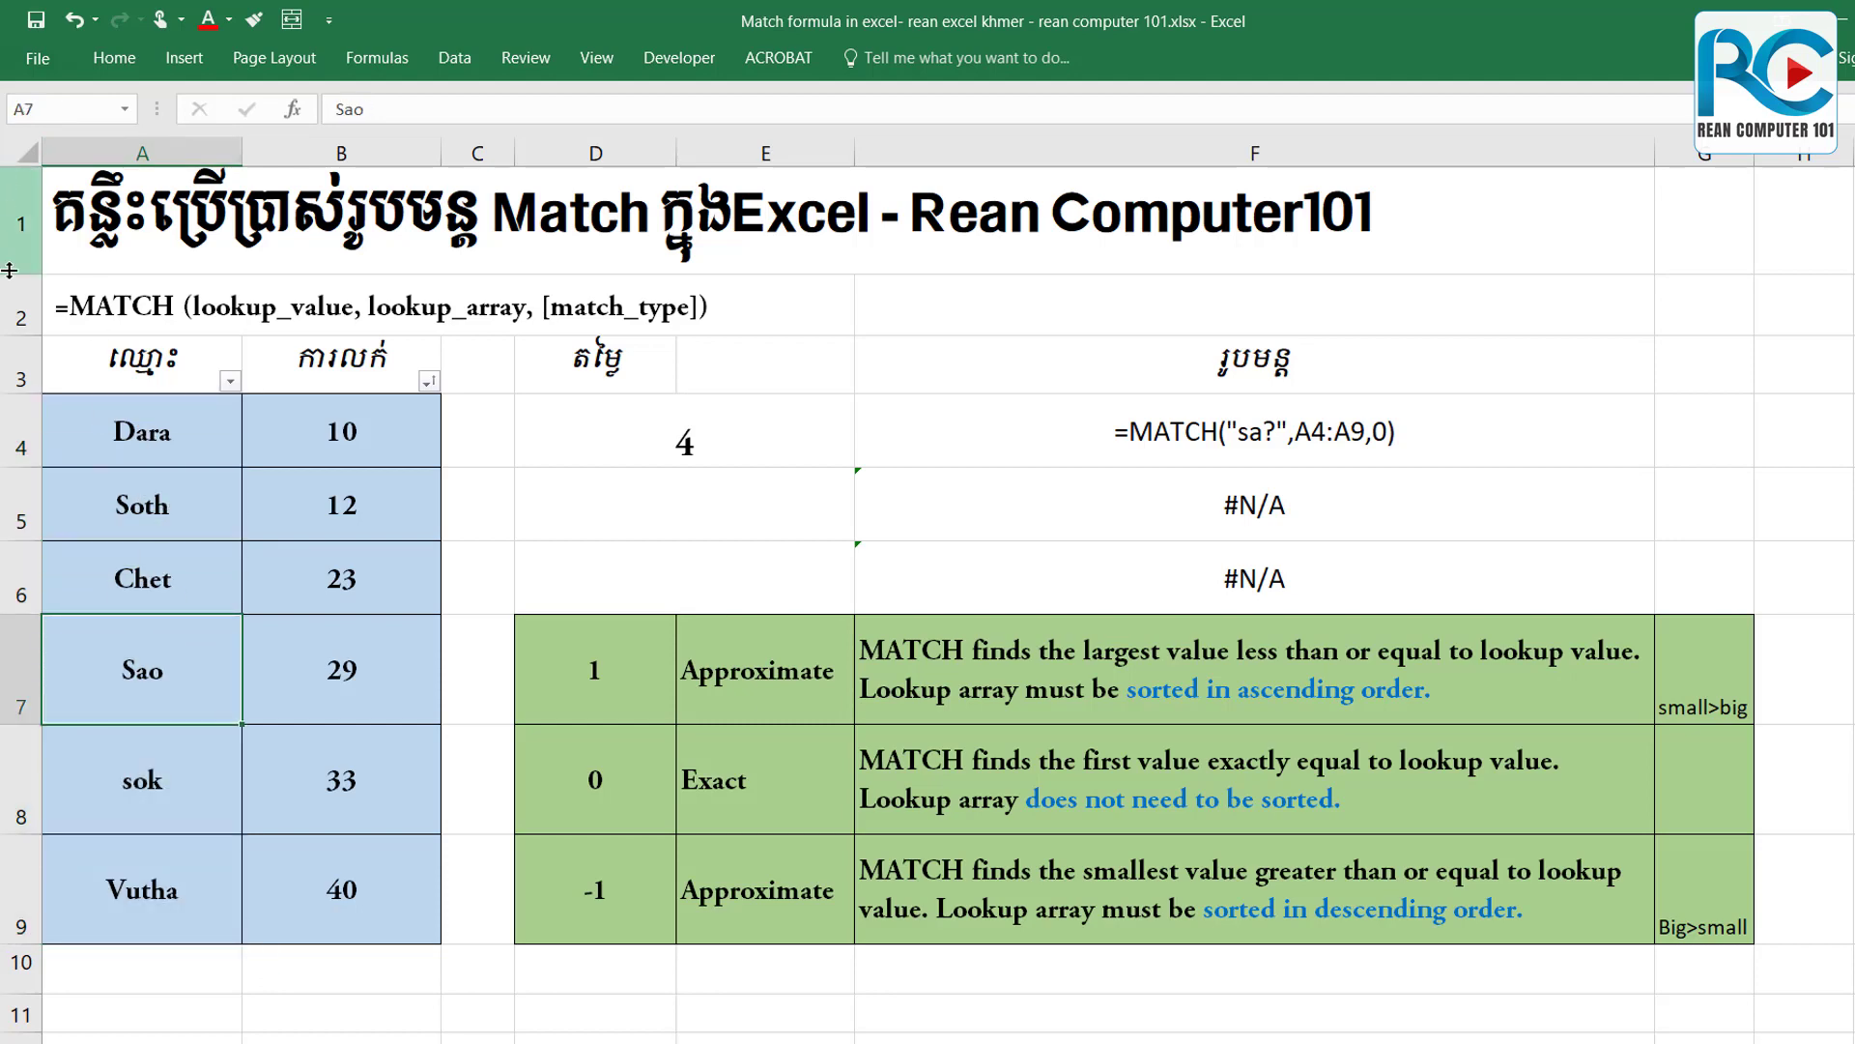
left_click_drag(174, 431, 125, 840)
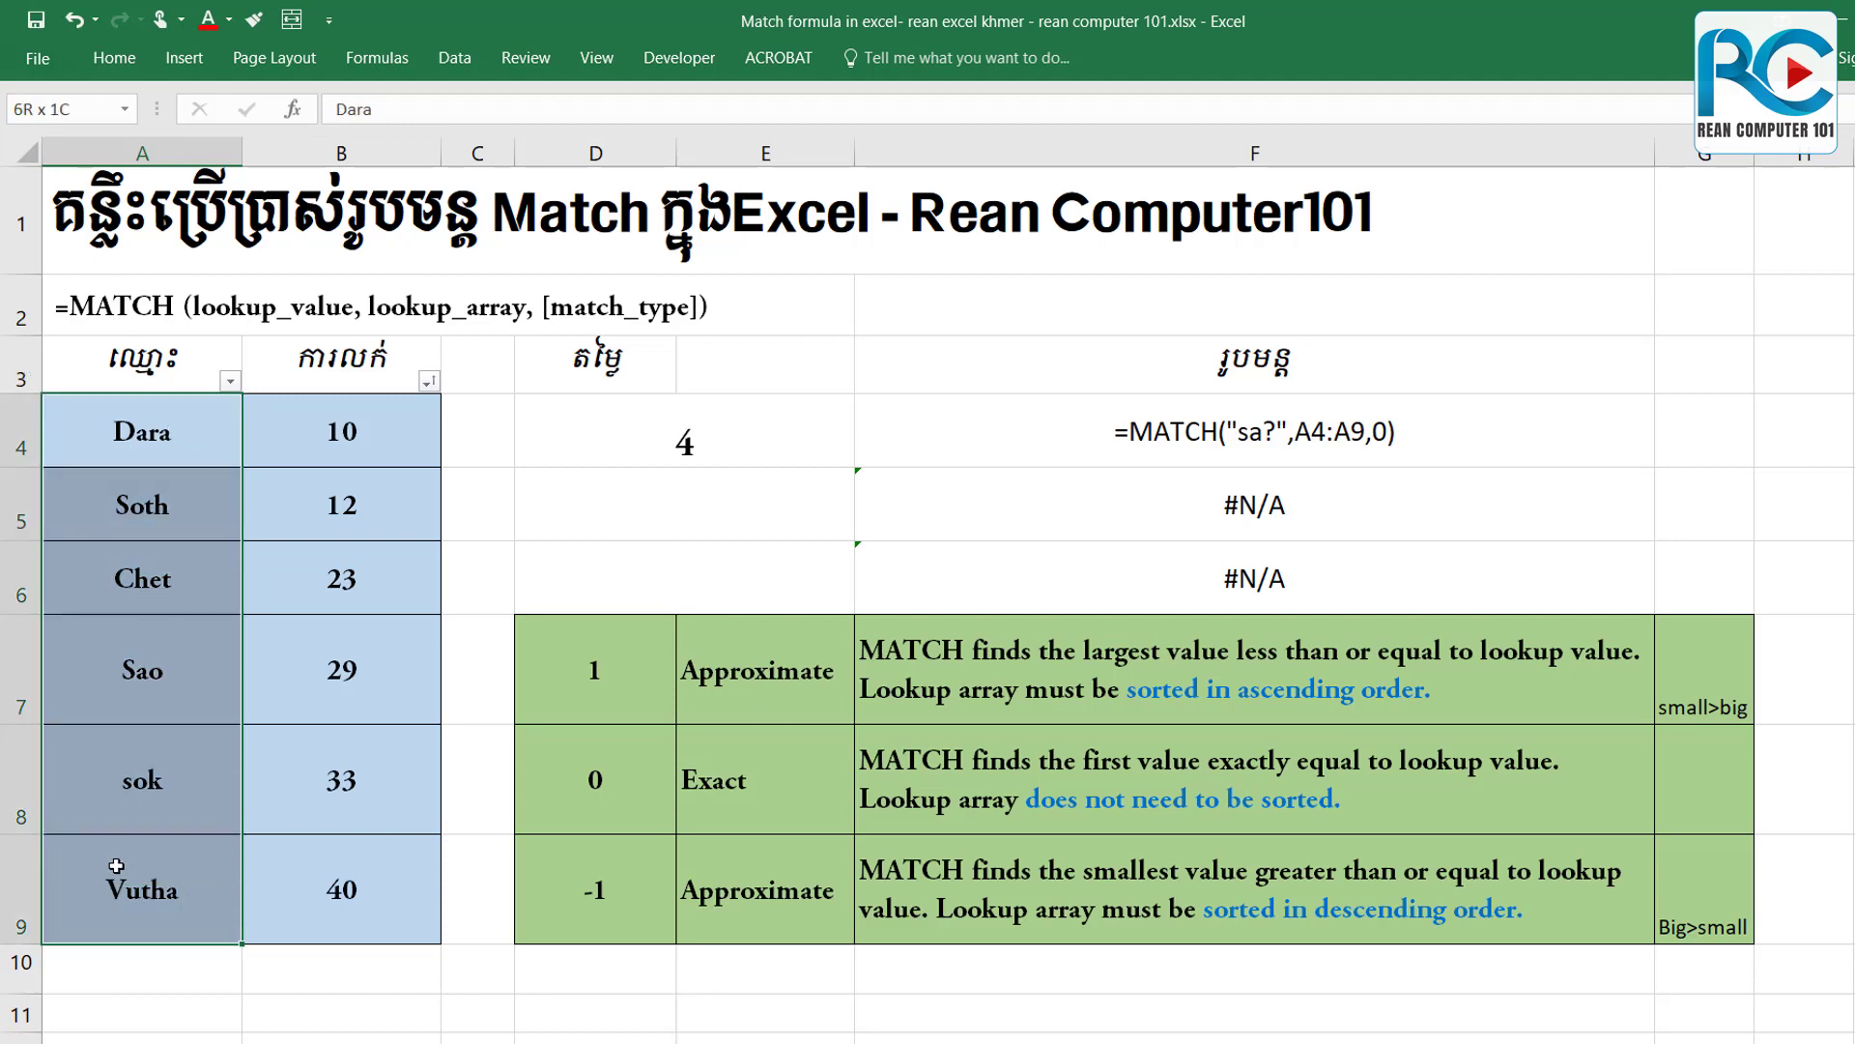
Replace the ? wildcard with *, making D4 =MATCH("sa*",A4:A9,0).
left_click(762, 448)
double_click(758, 429)
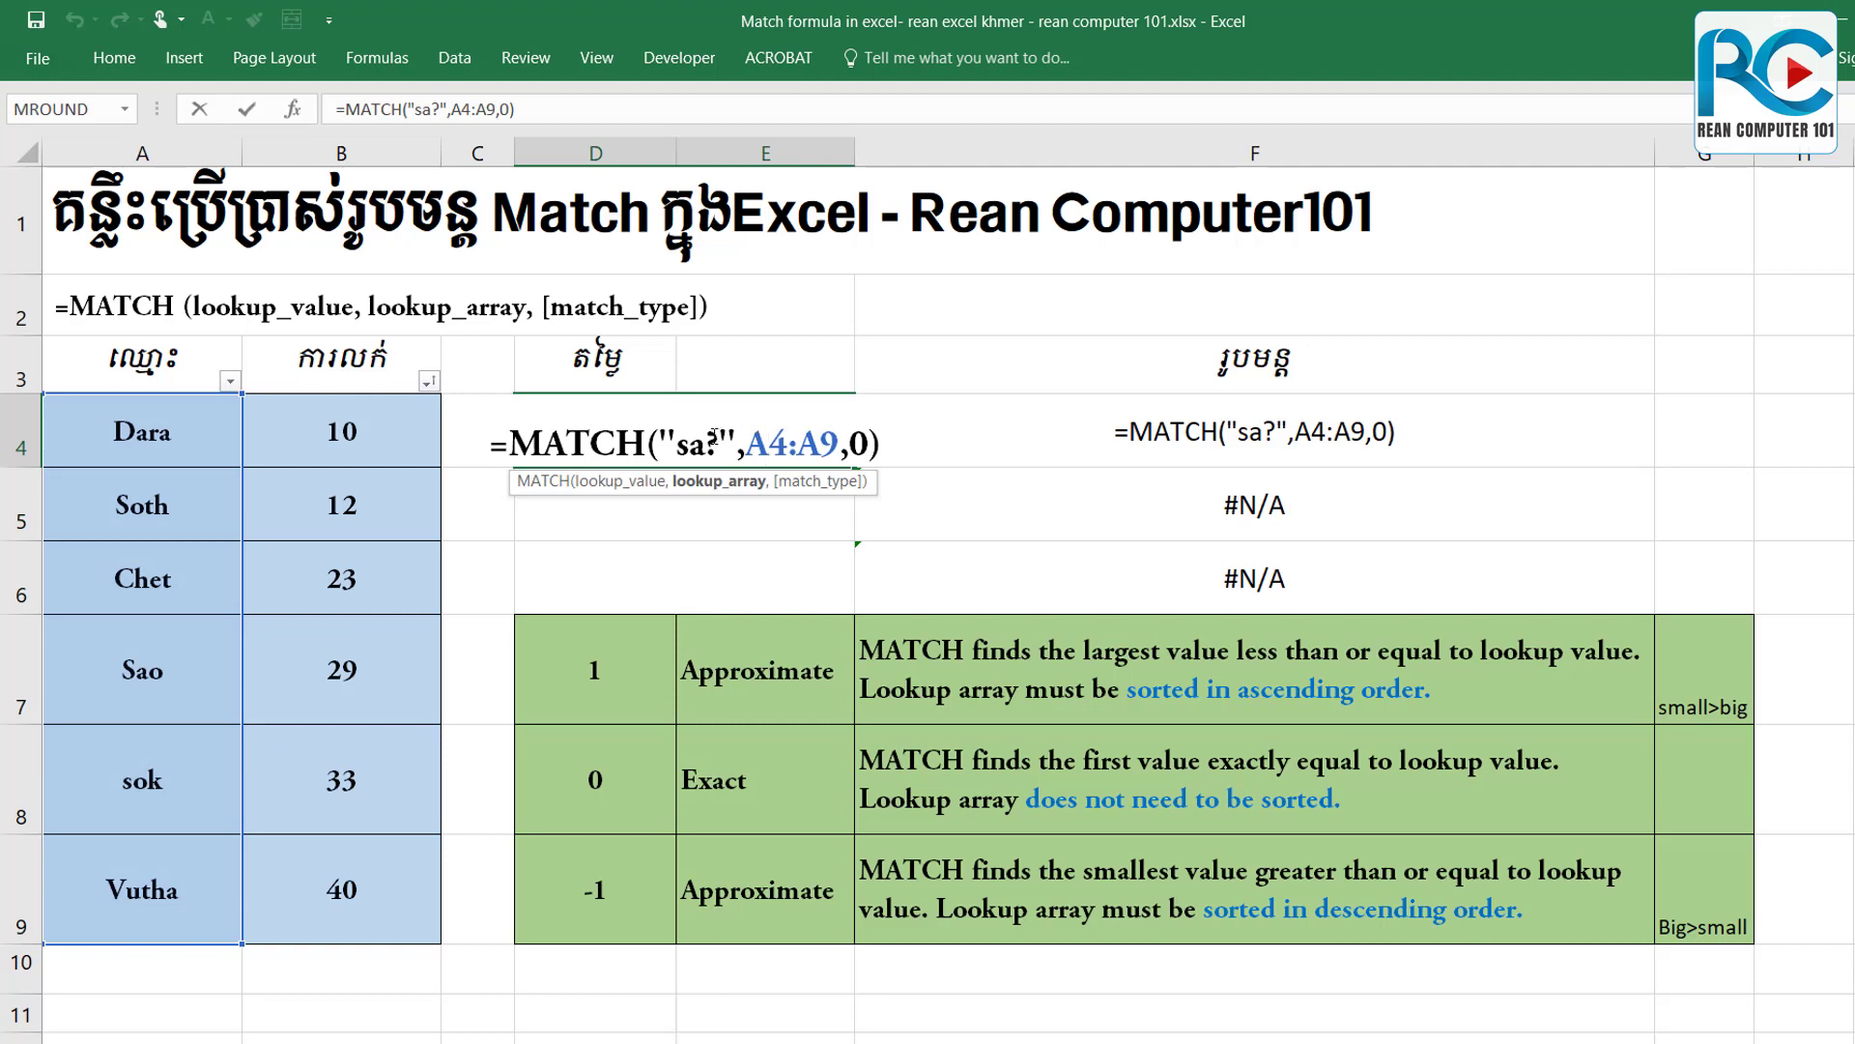
left_click(713, 437)
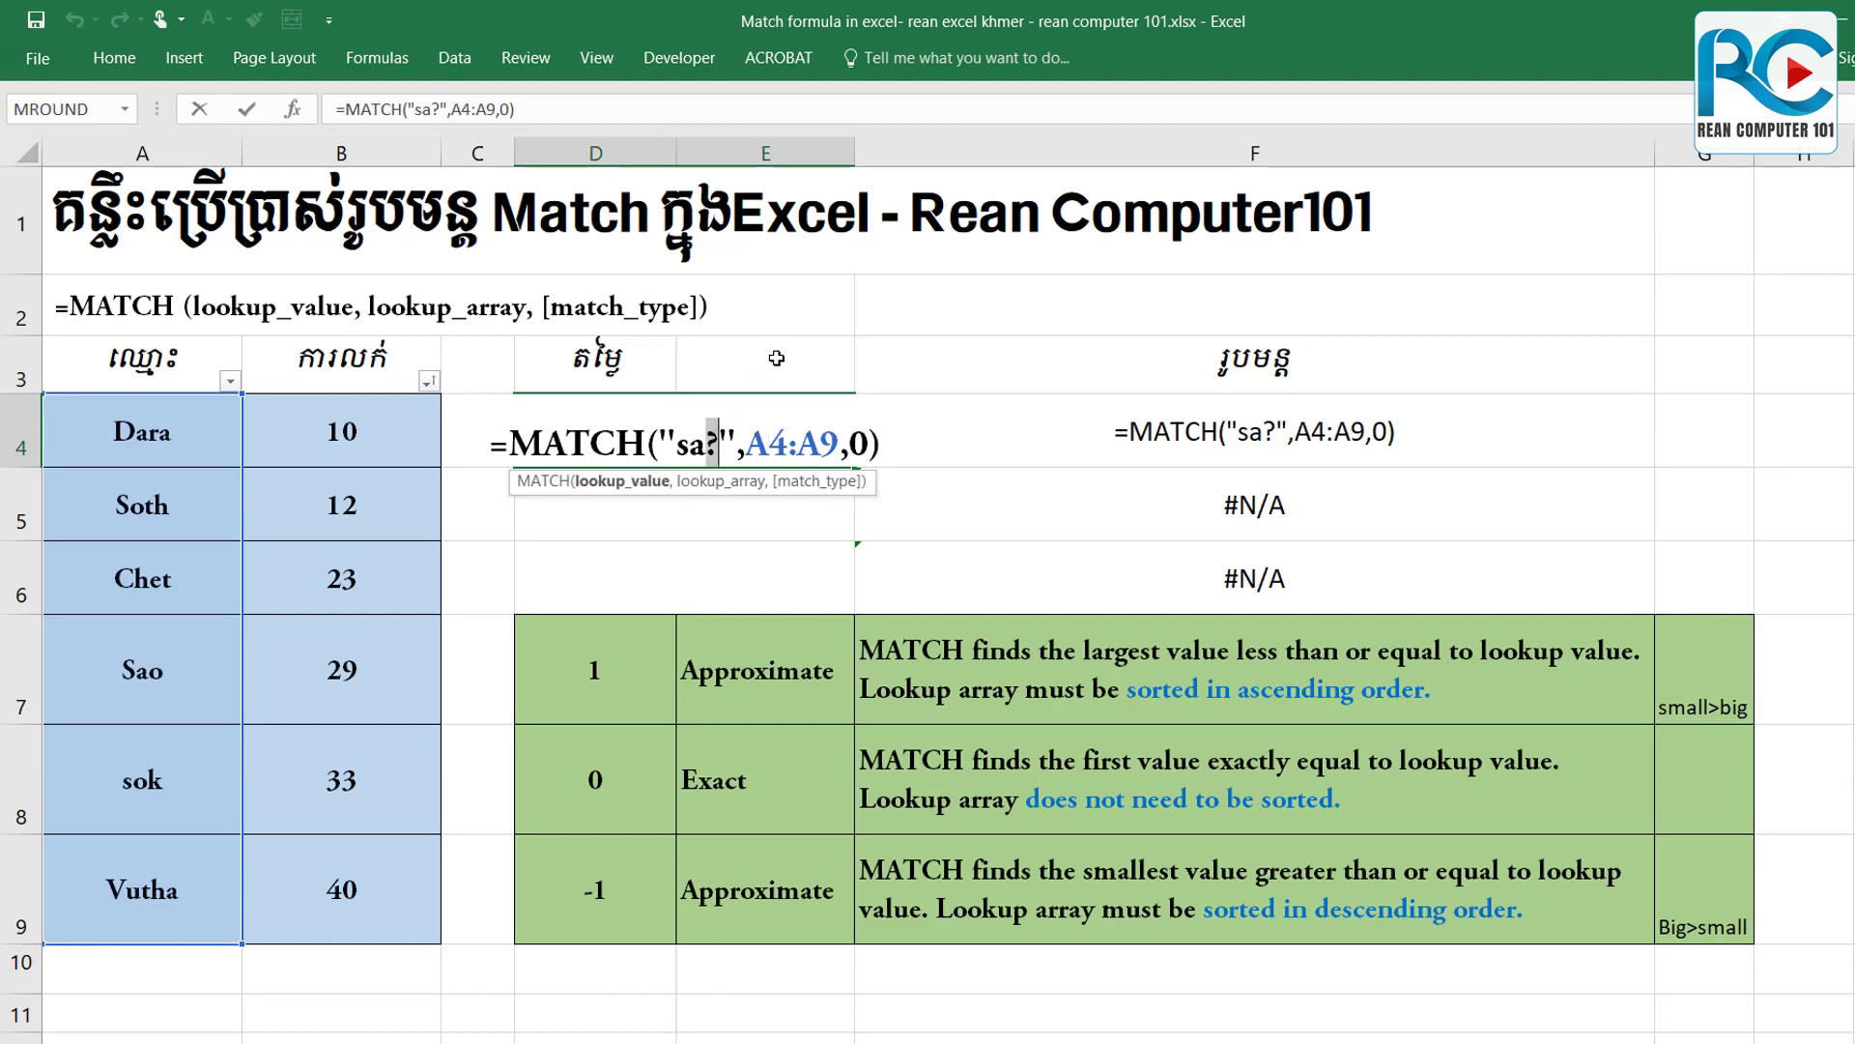
type("*")
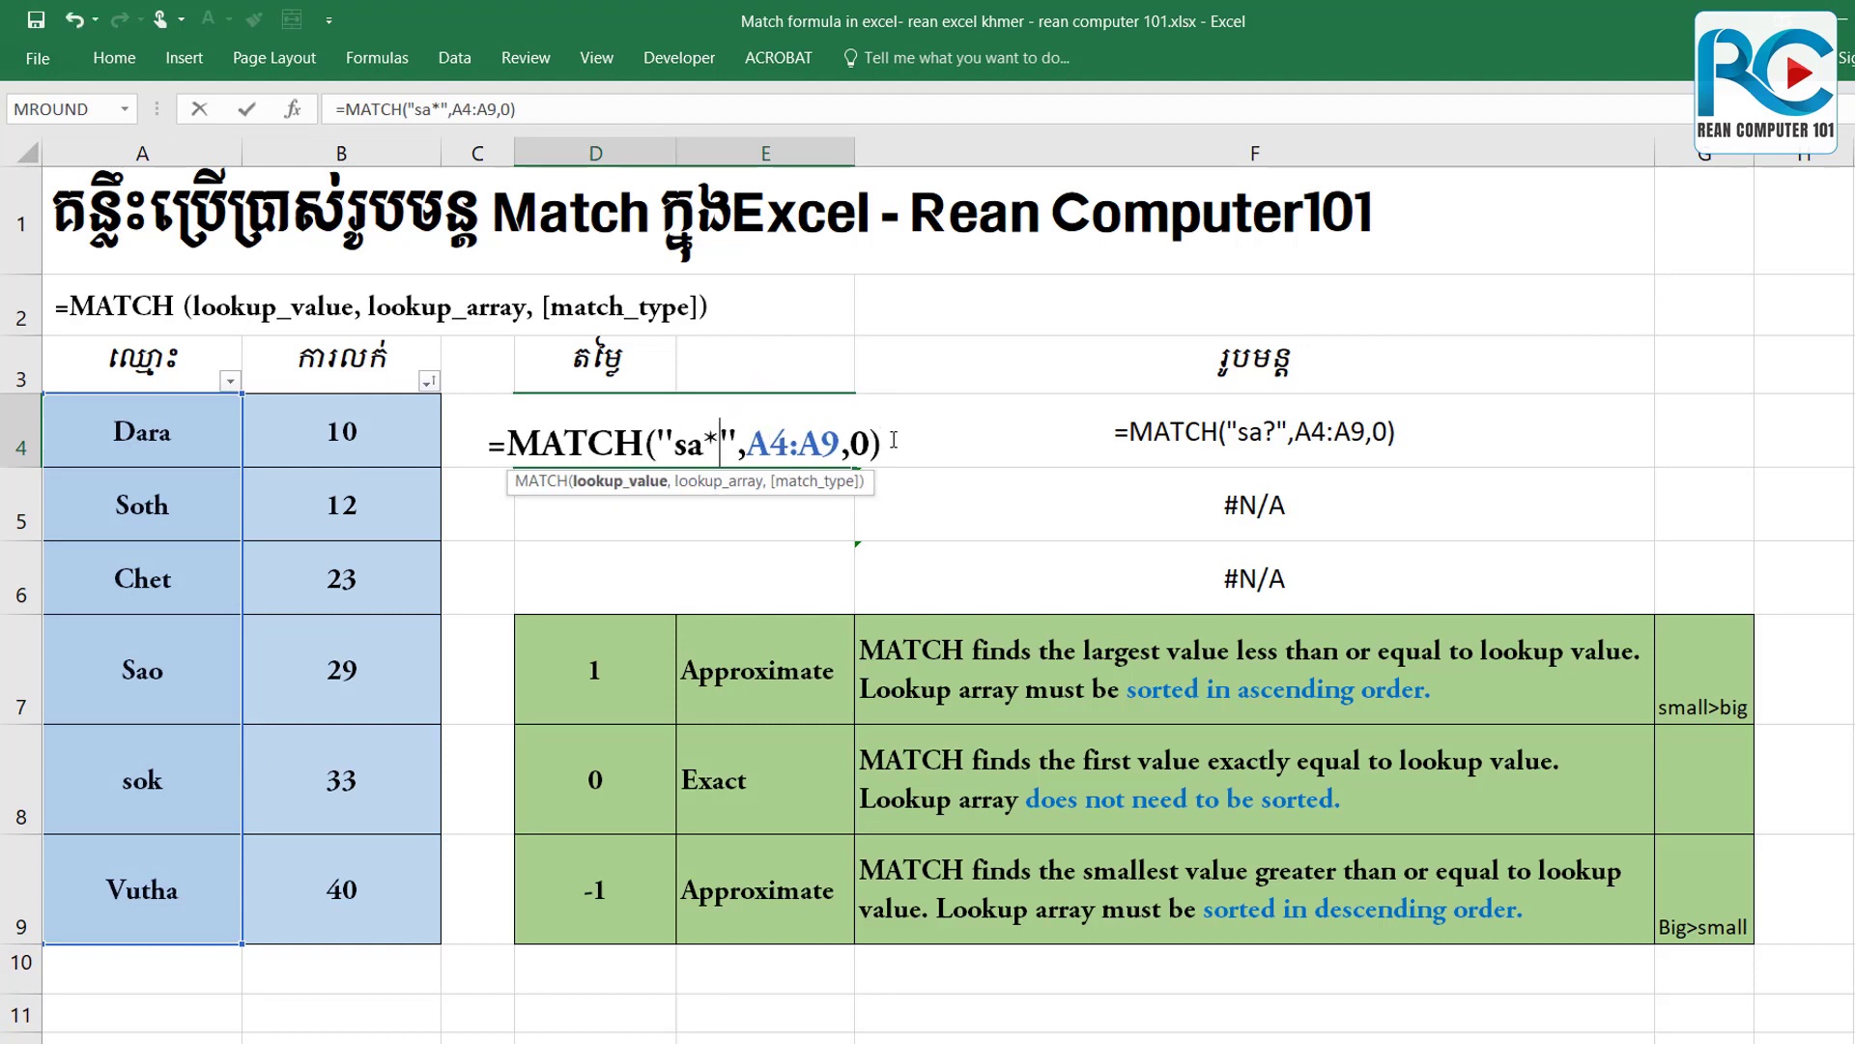
left_click(894, 439)
key("Return")
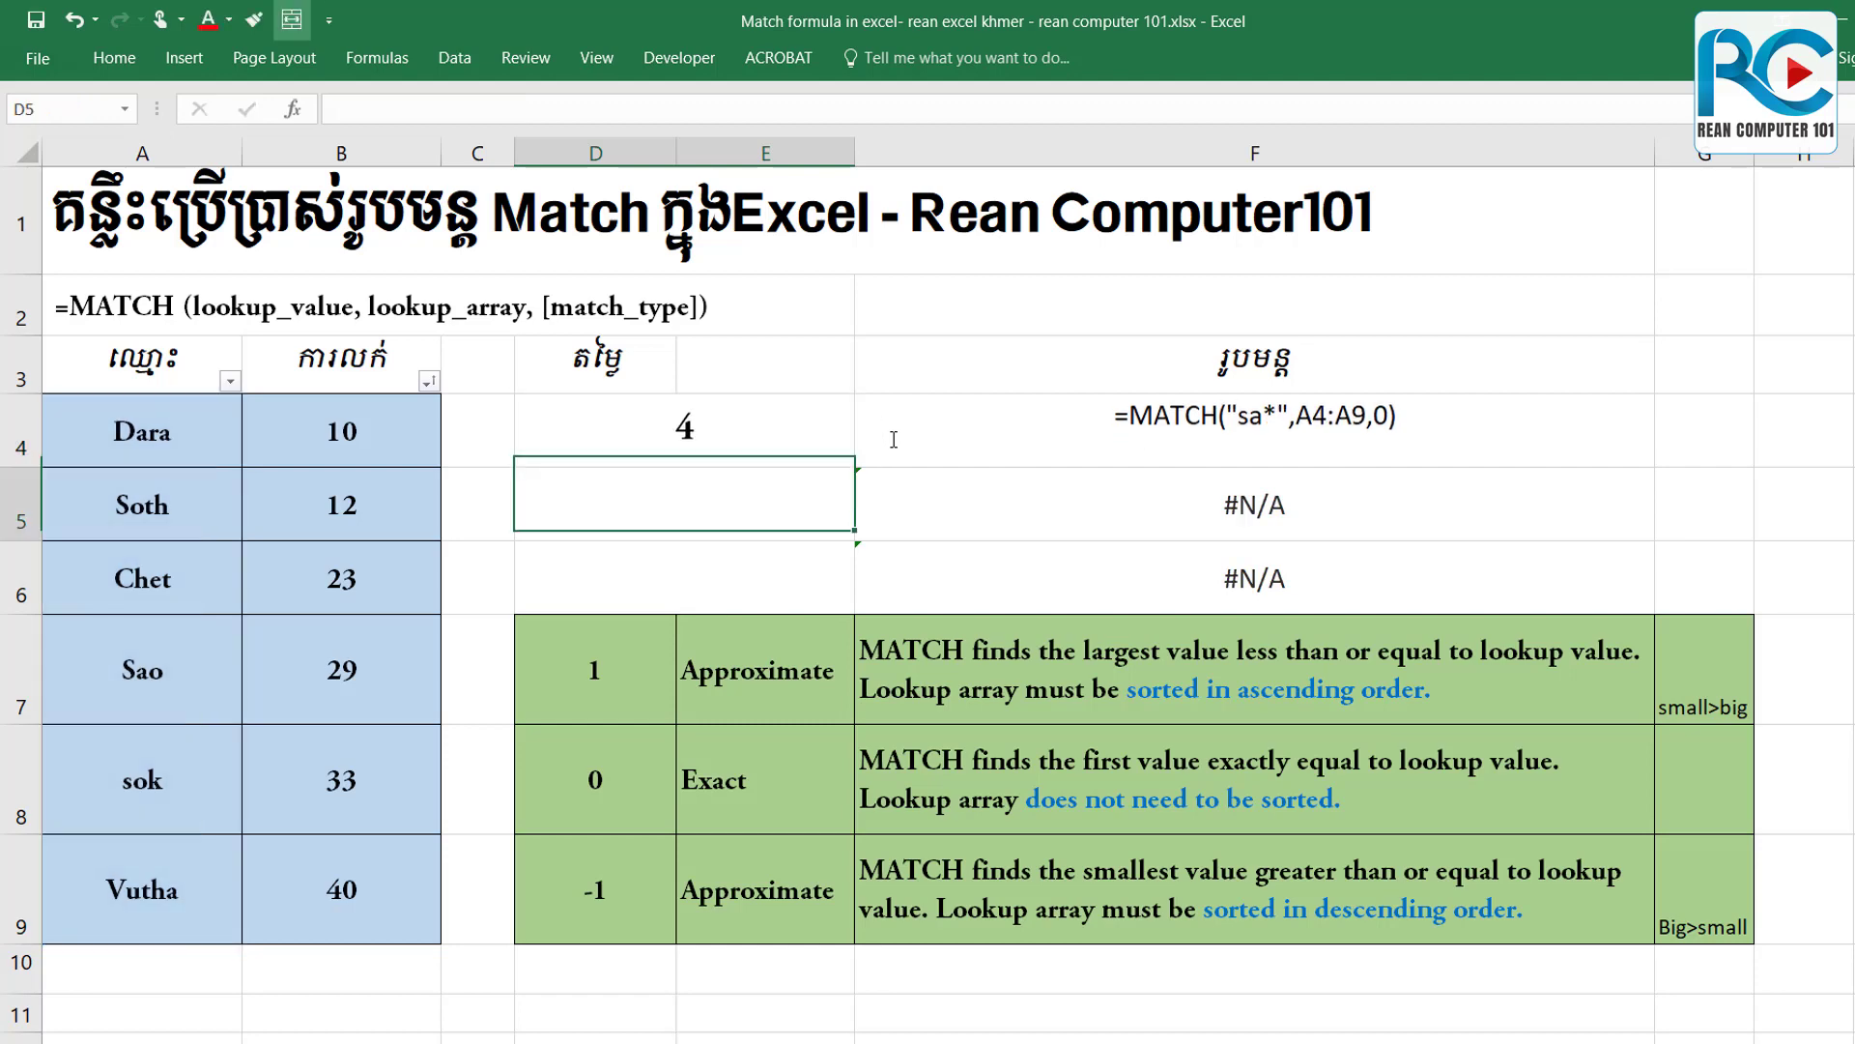
Check that the "sa*" result points to Sao, then move on to D5.
left_click(172, 654)
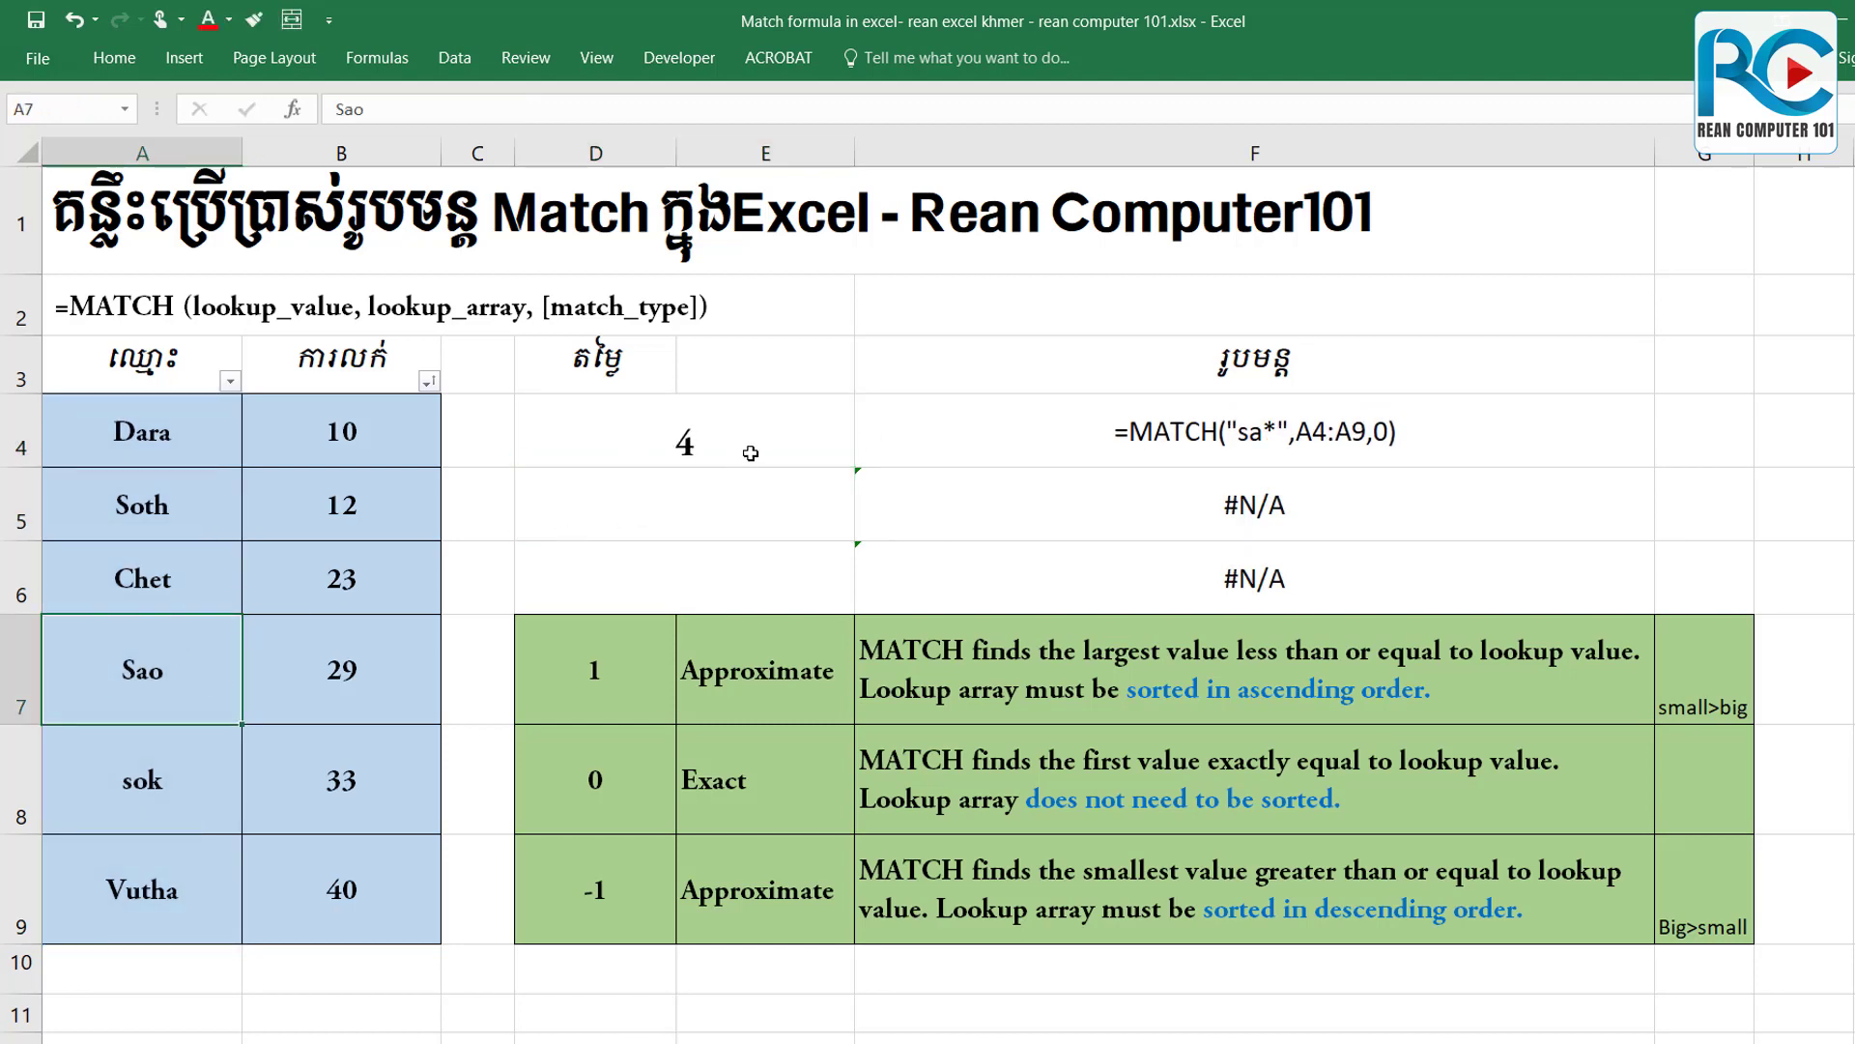
double_click(752, 447)
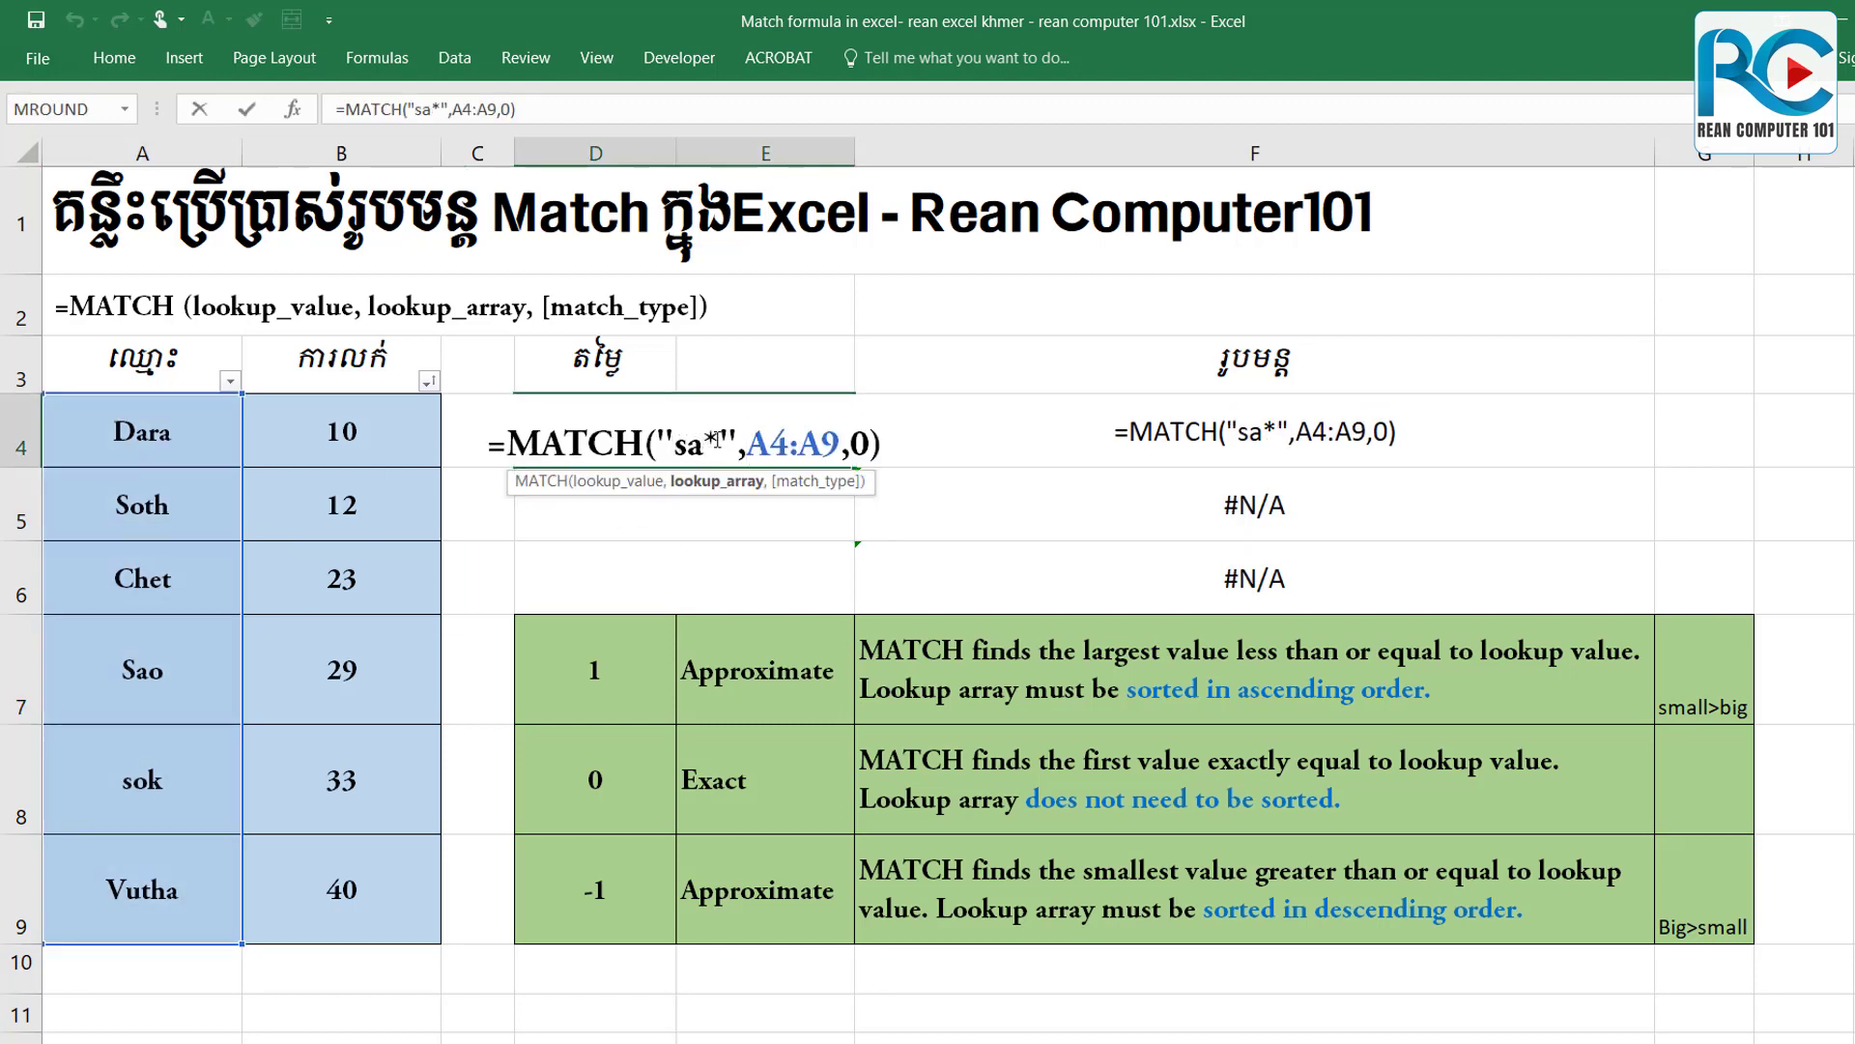
left_click_drag(687, 442, 732, 443)
left_click(750, 435)
key("Return")
left_click(708, 424)
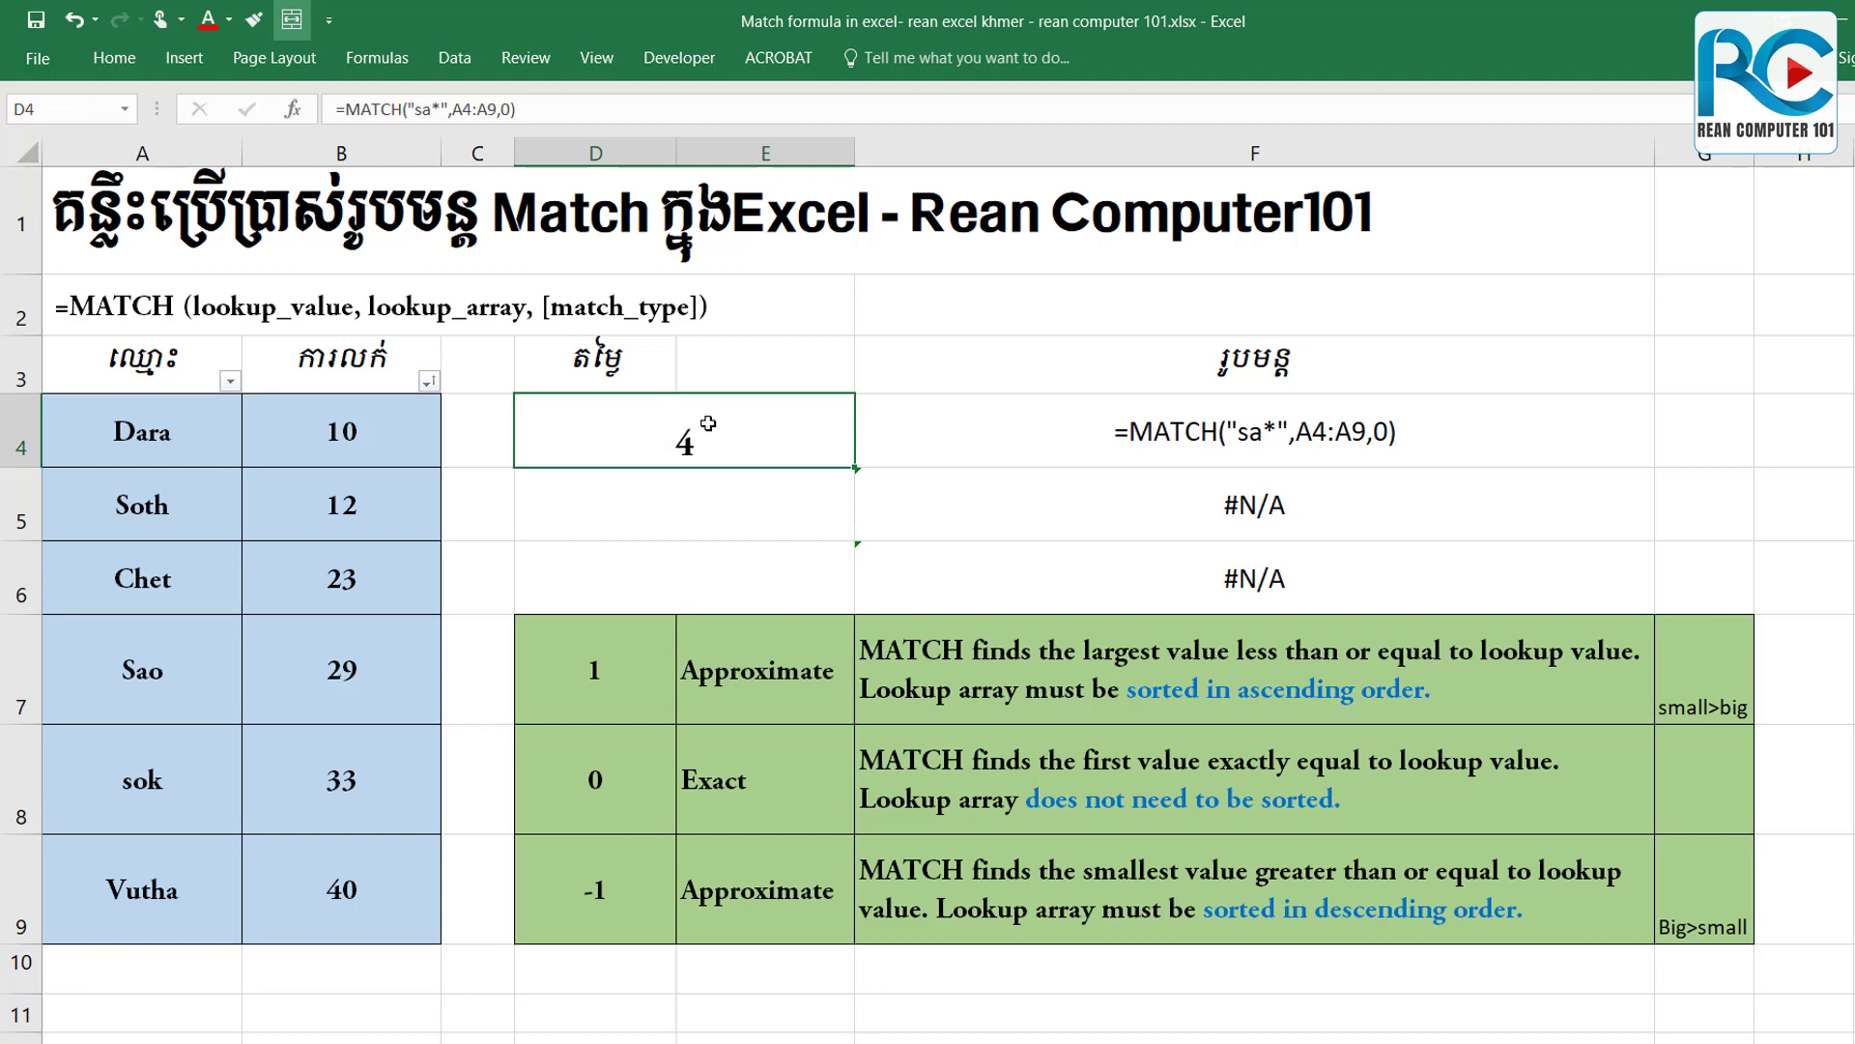
left_click(722, 510)
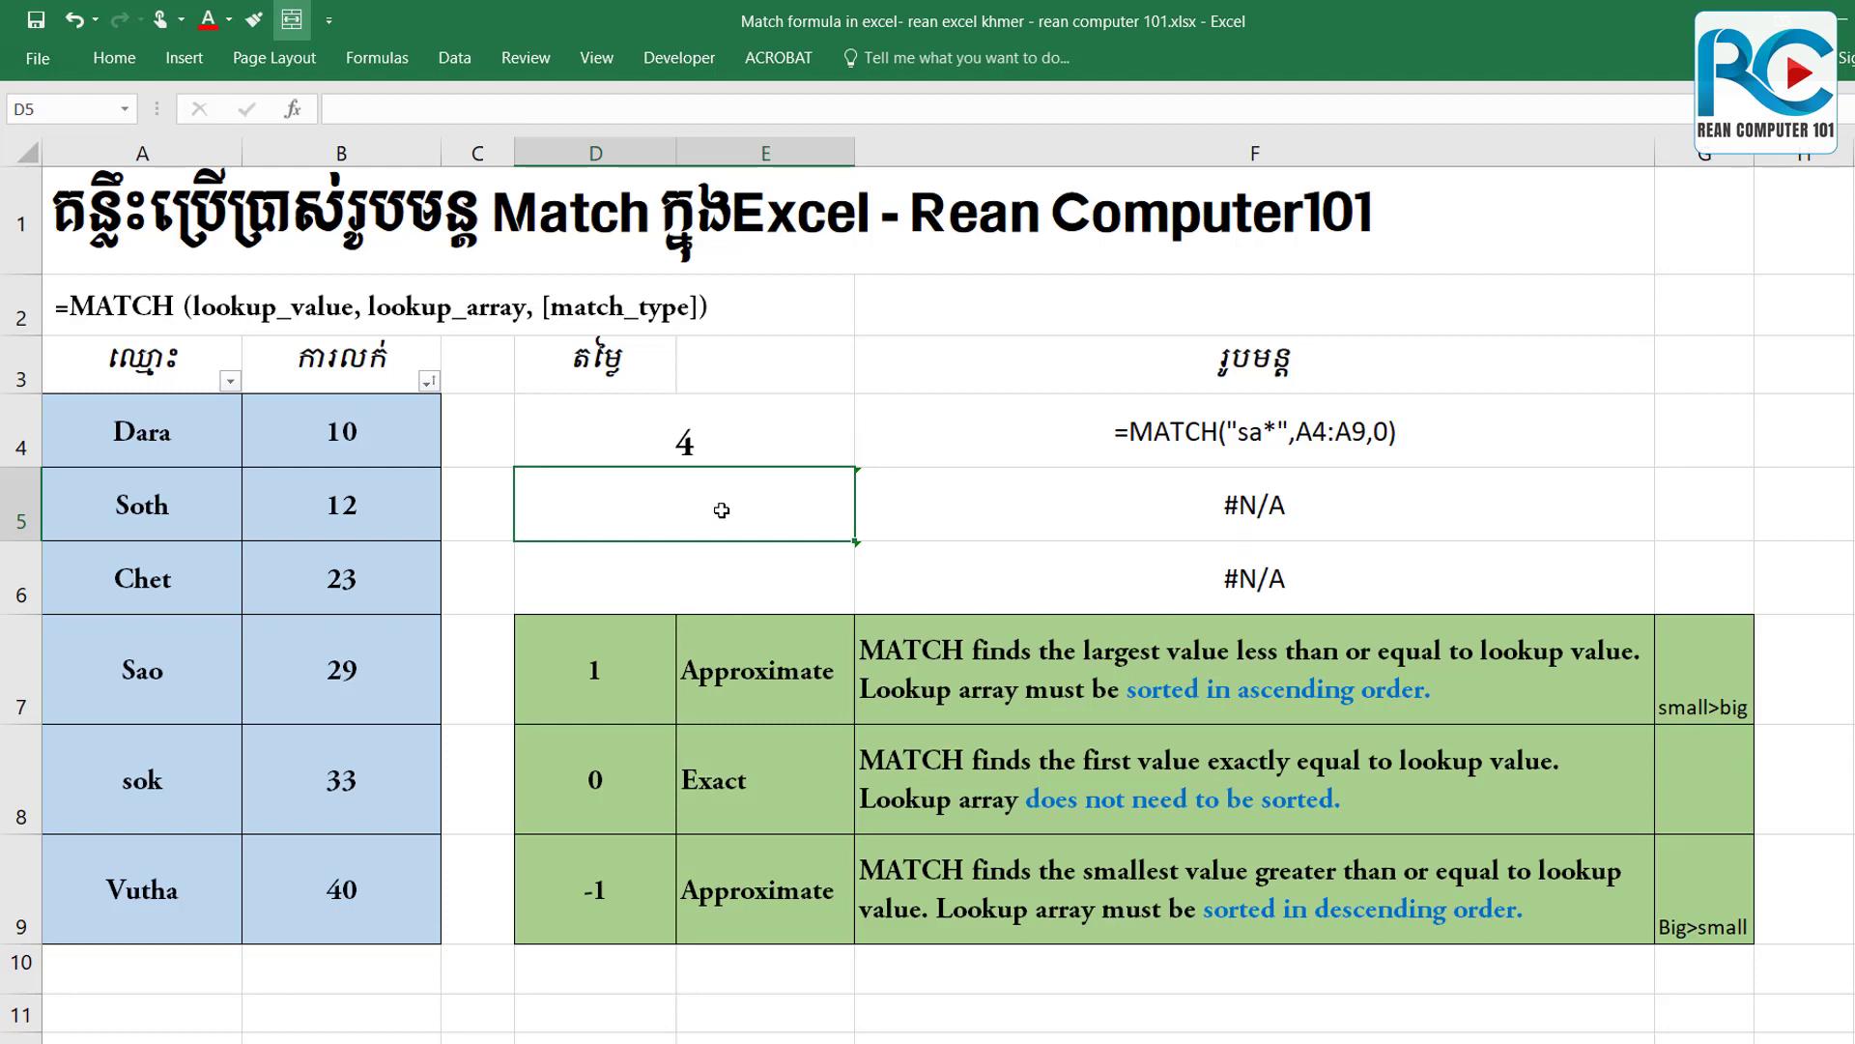
Select the scores B4:B9 and view the column's sort options without changing anything.
left_click_drag(334, 415, 345, 891)
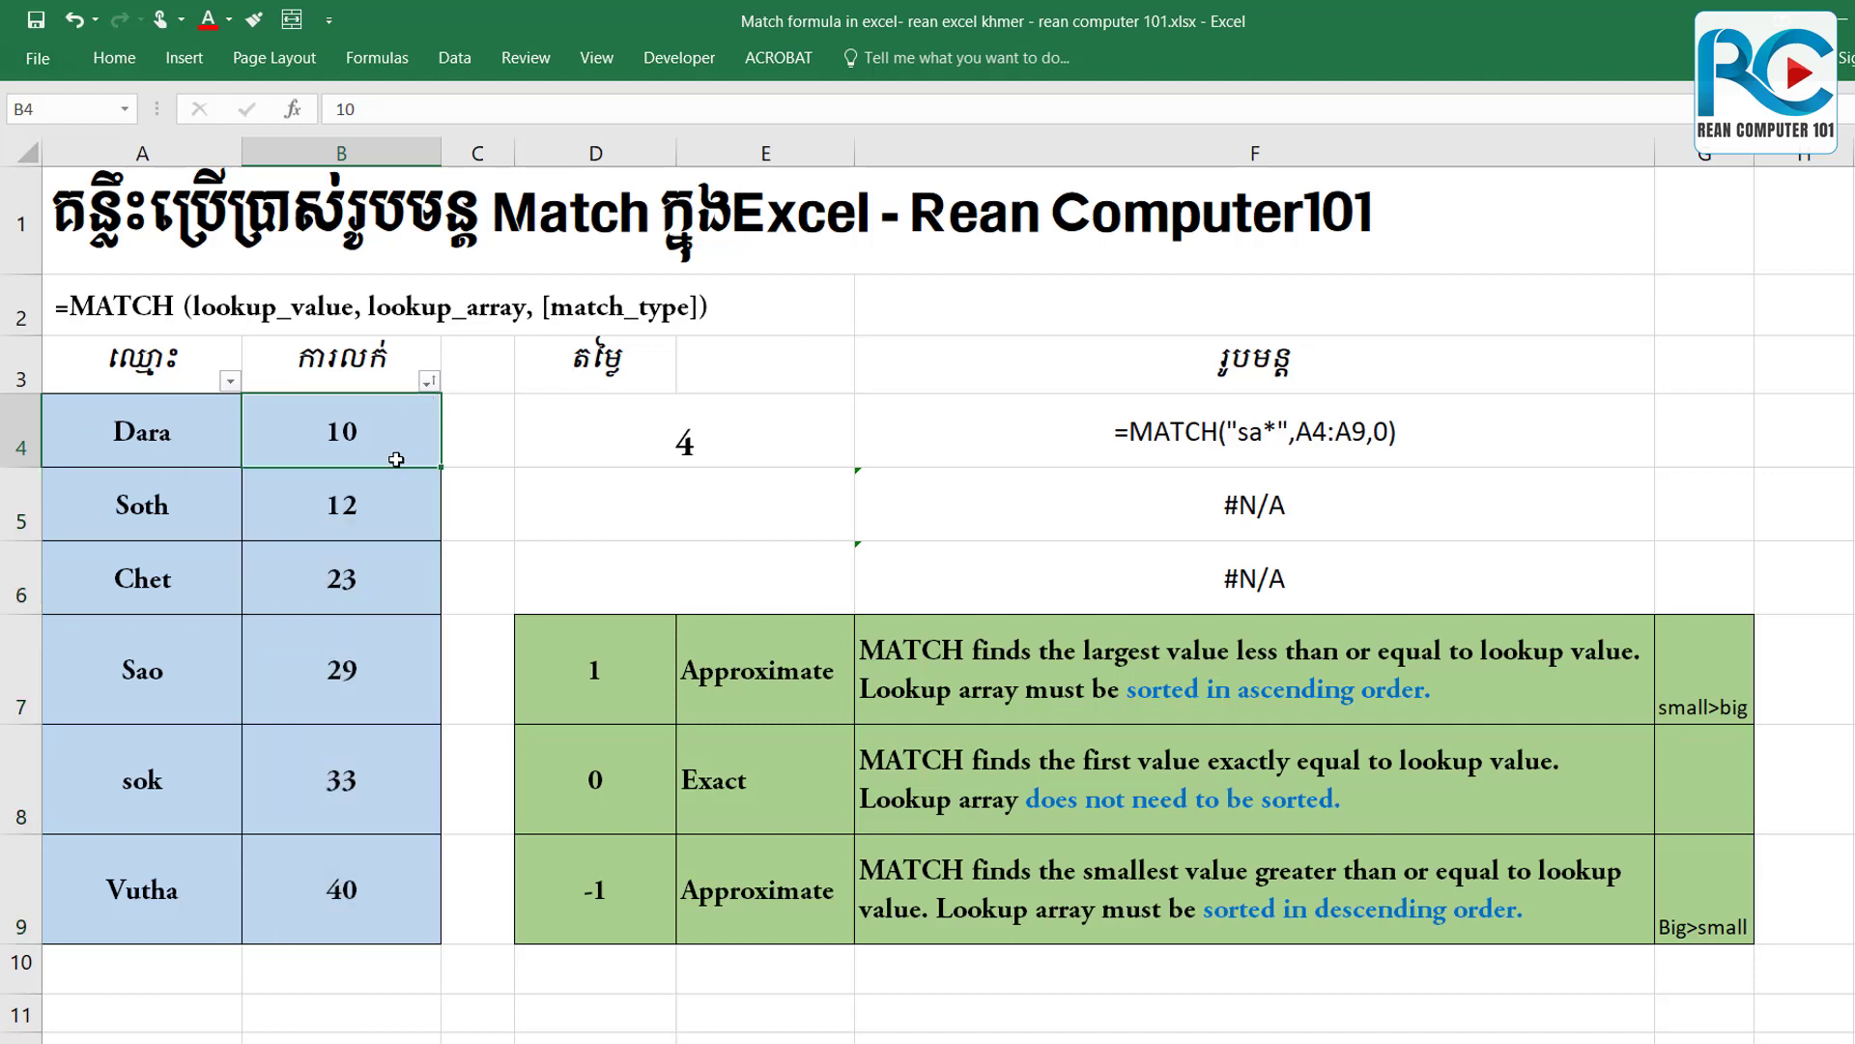
left_click_drag(401, 456, 343, 884)
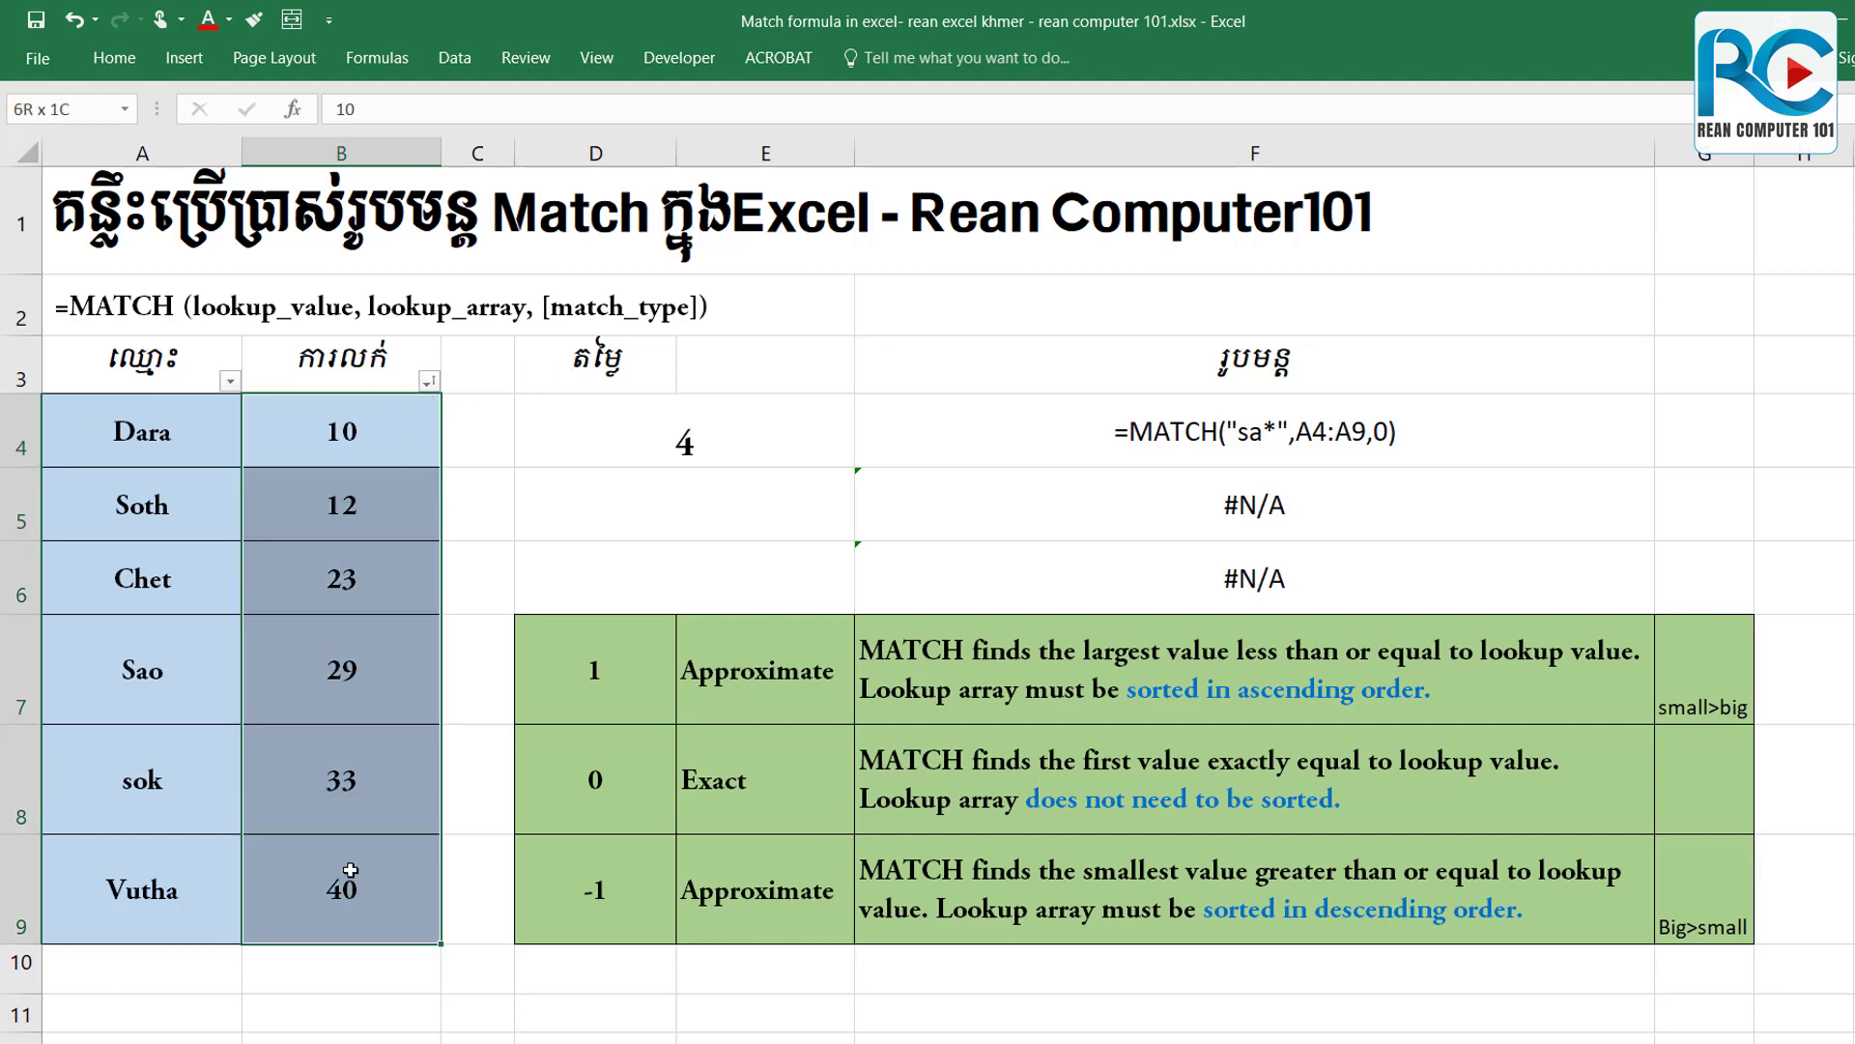
left_click(426, 381)
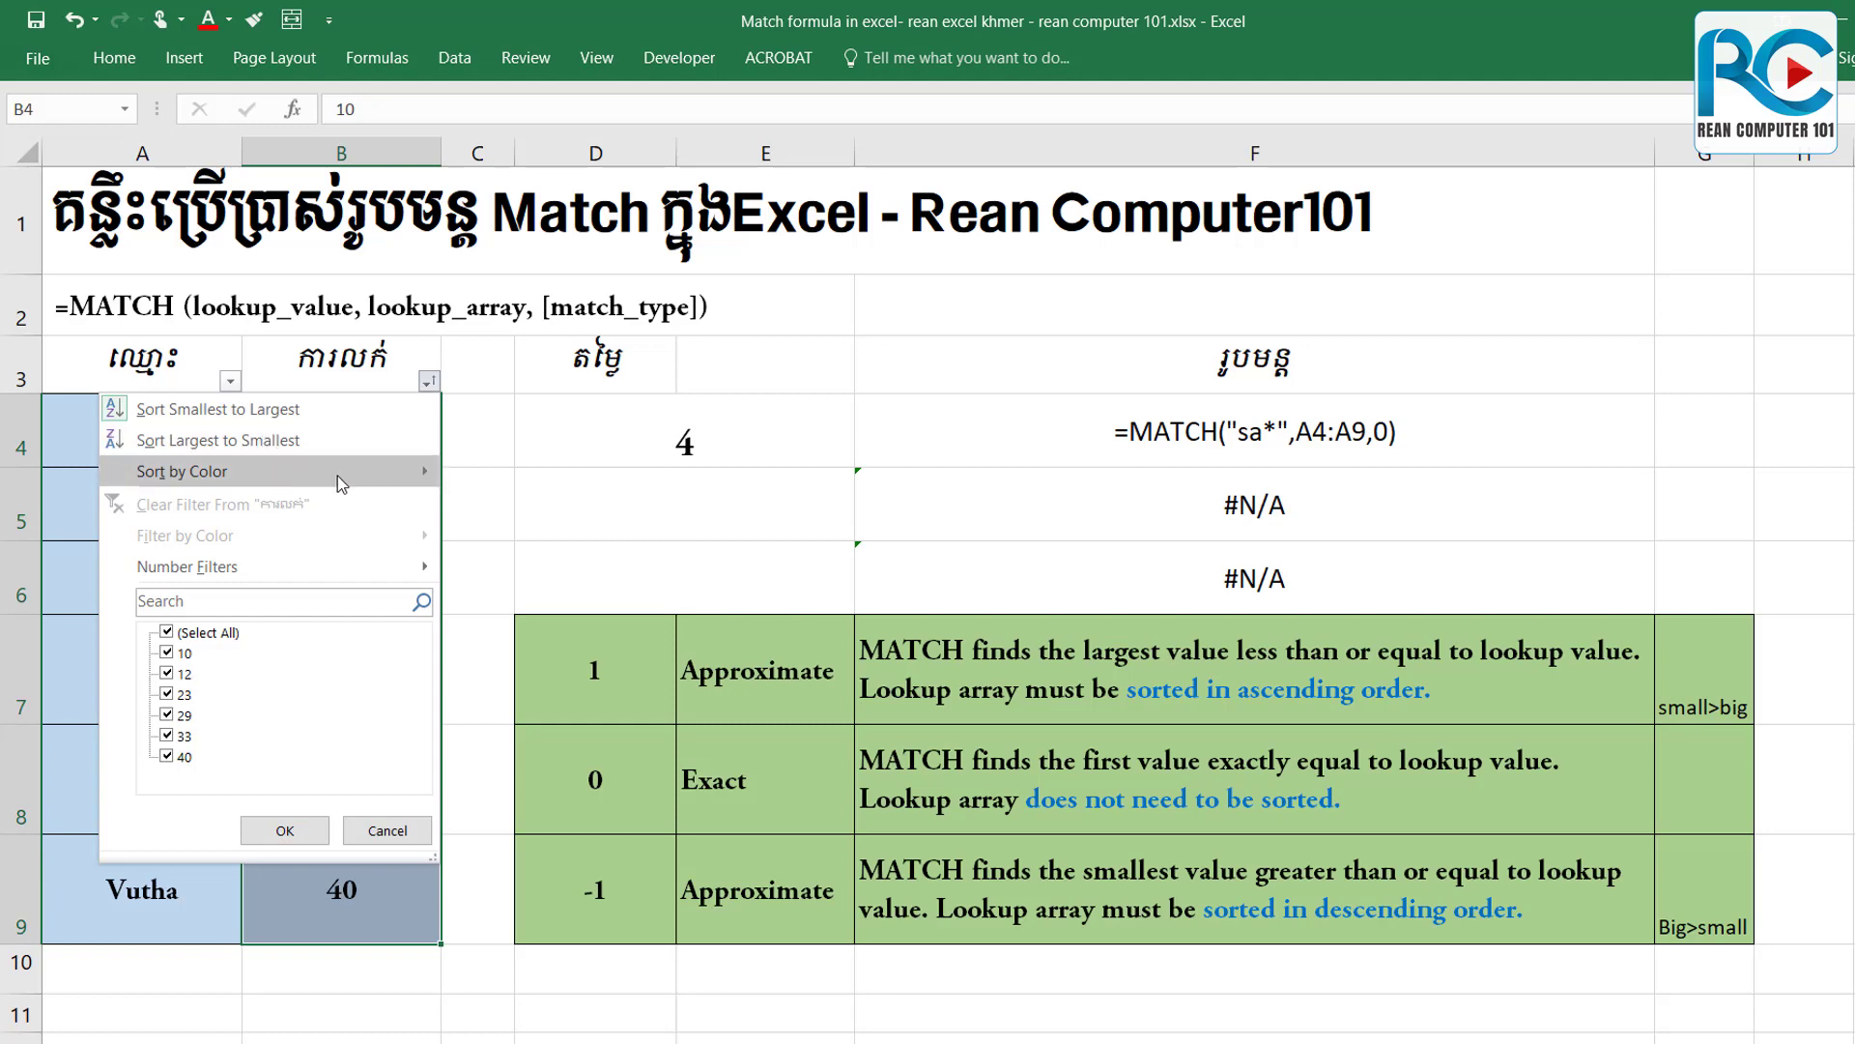
mouse_move(182, 471)
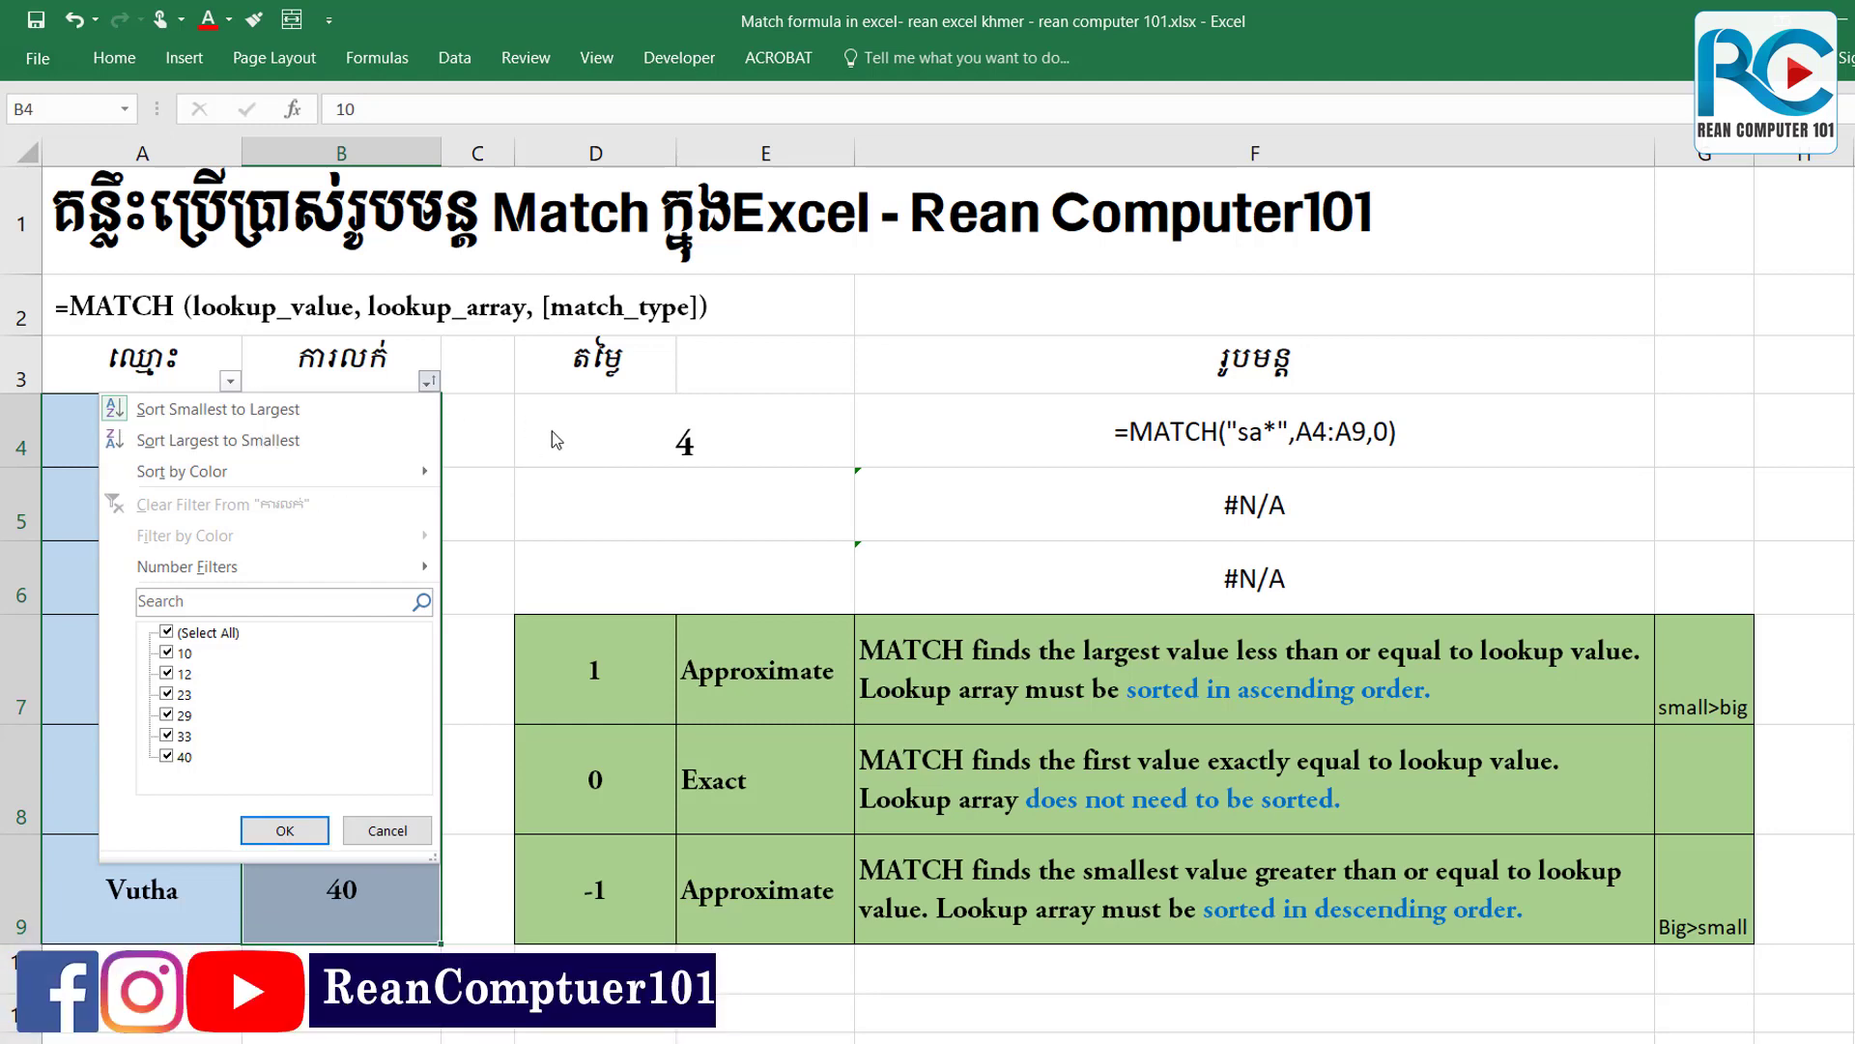
left_click(553, 431)
Enter 20 in B4 and 45 in B7, replacing 29, leaving scores unsorted.
left_click(345, 552)
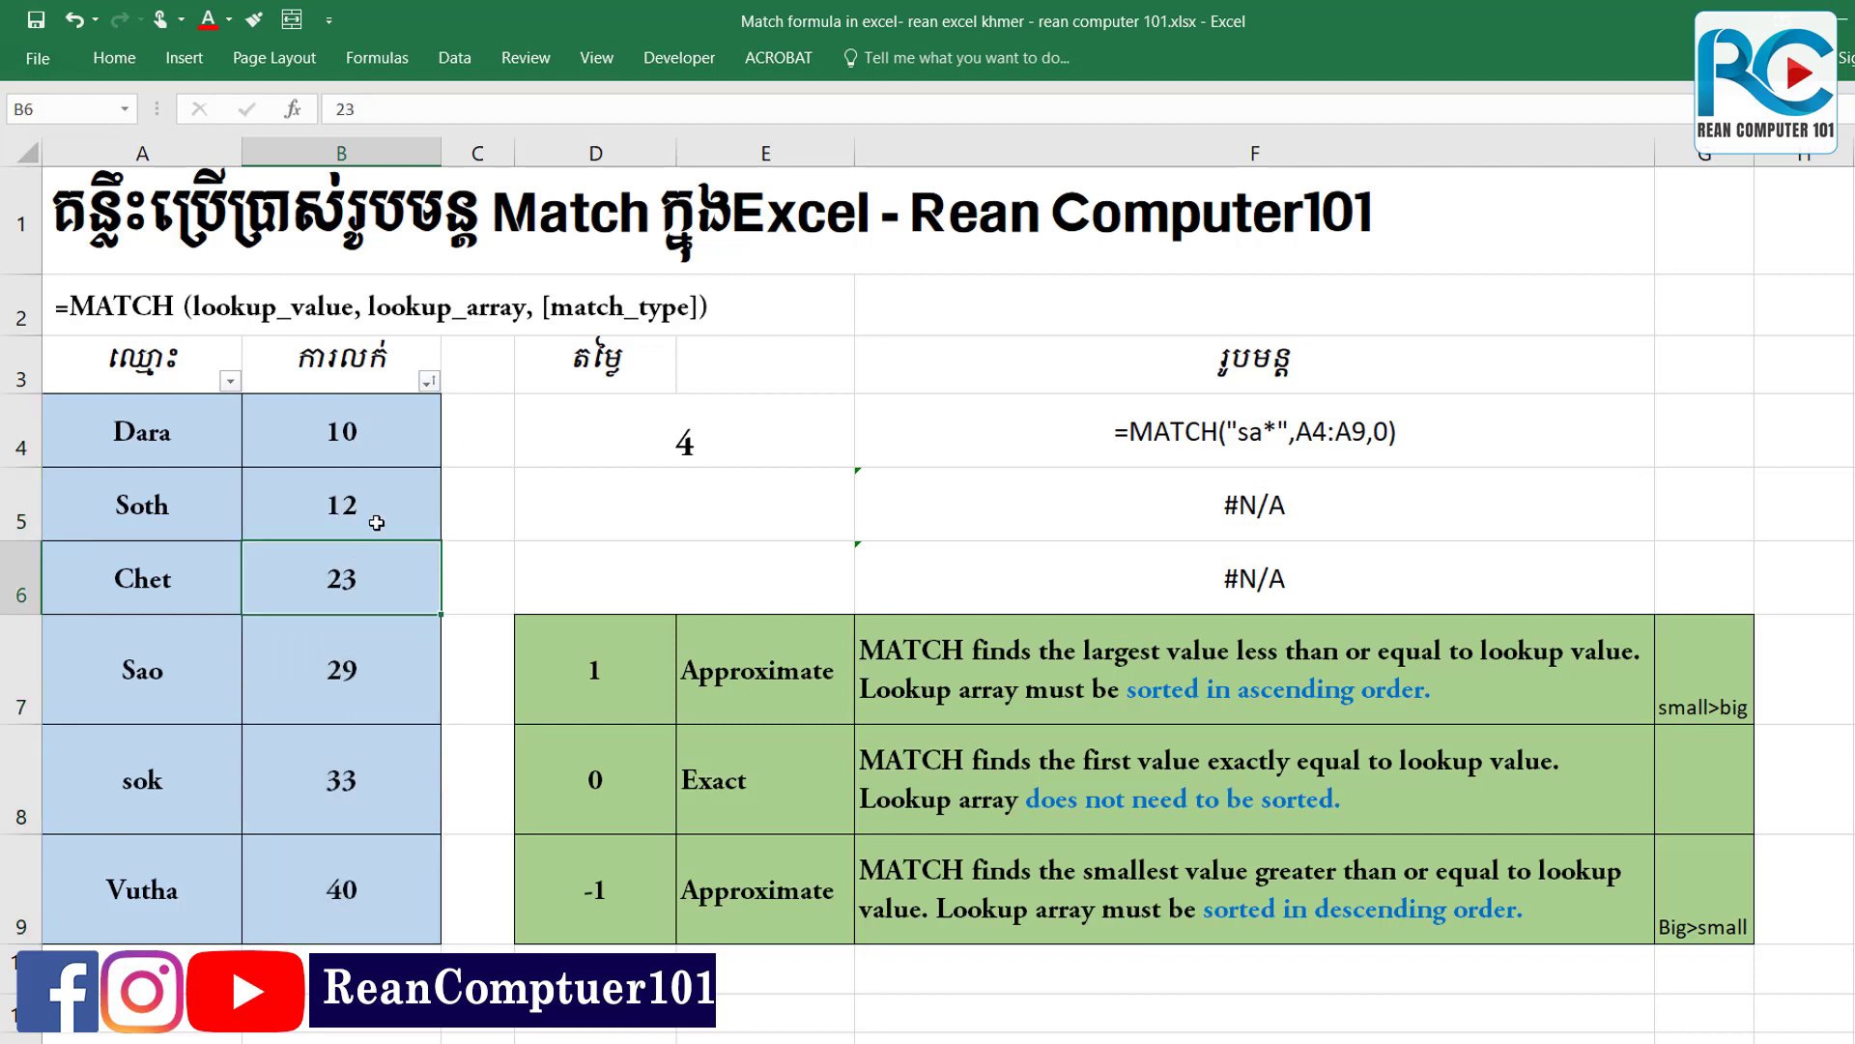
left_click(368, 438)
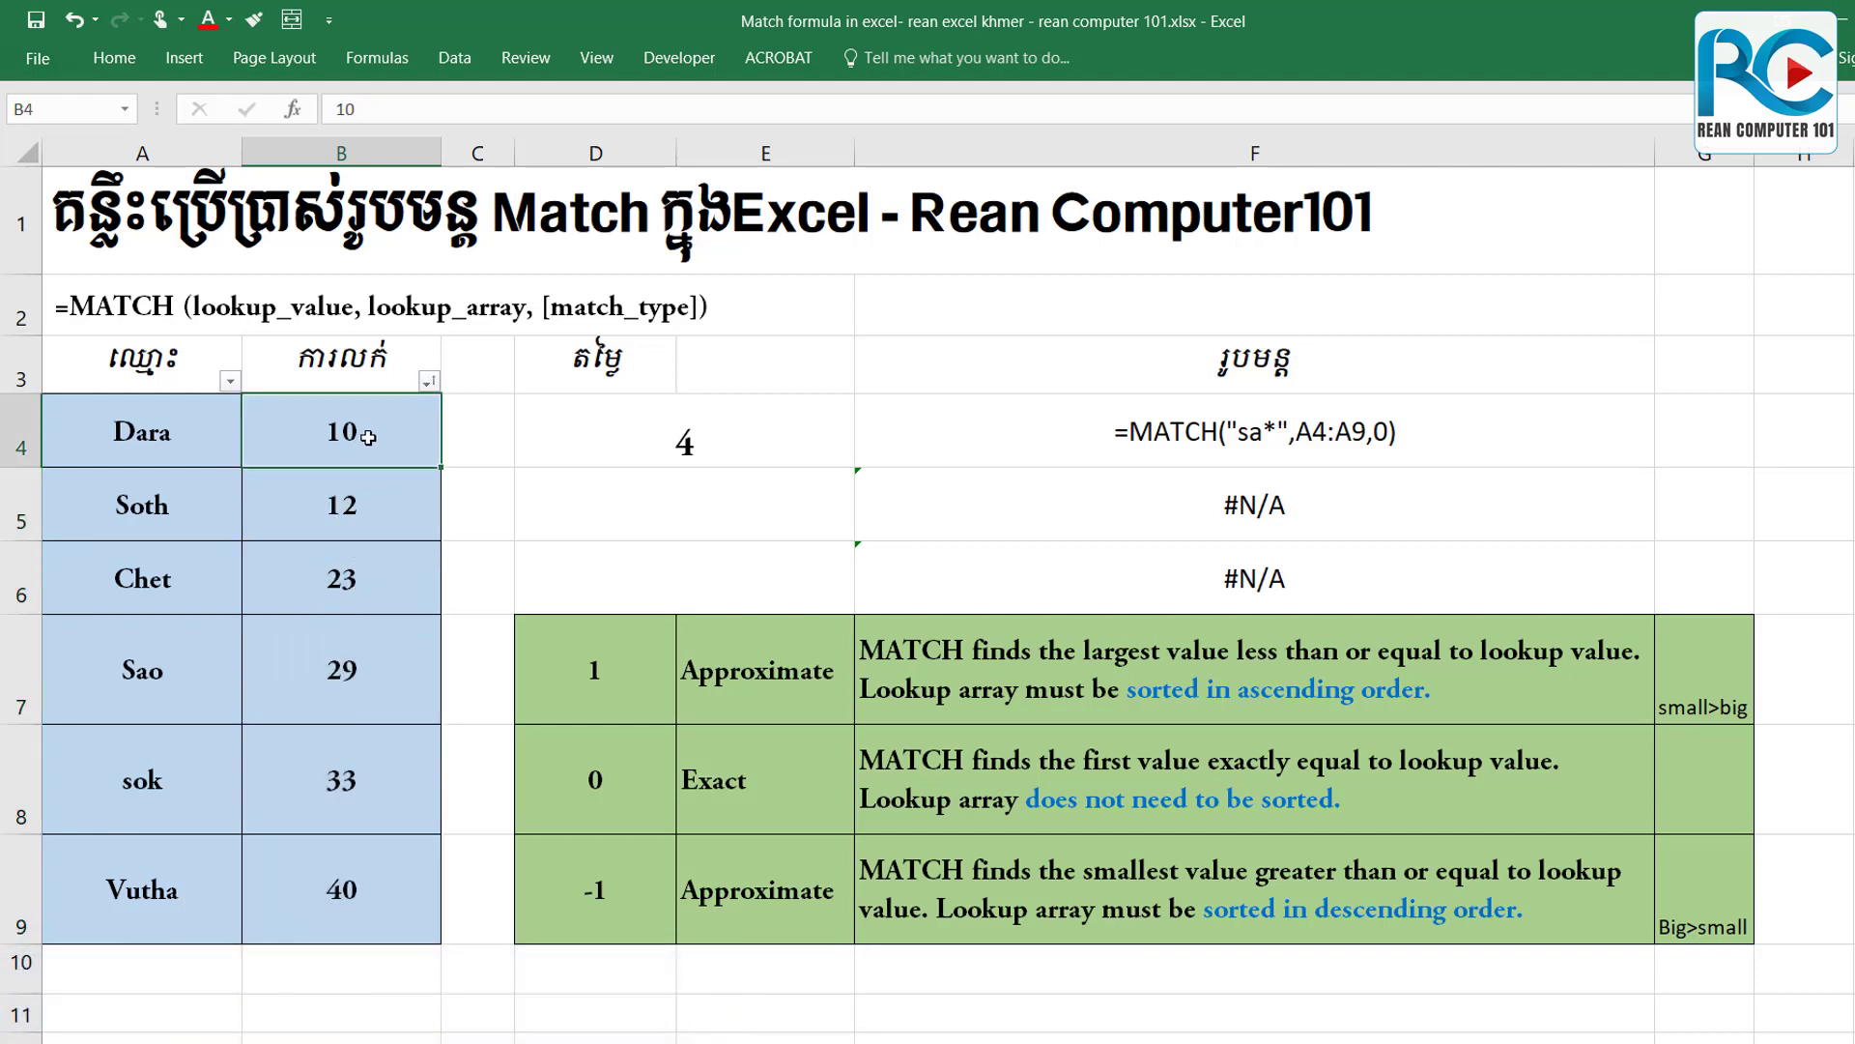
type("20")
key("Return")
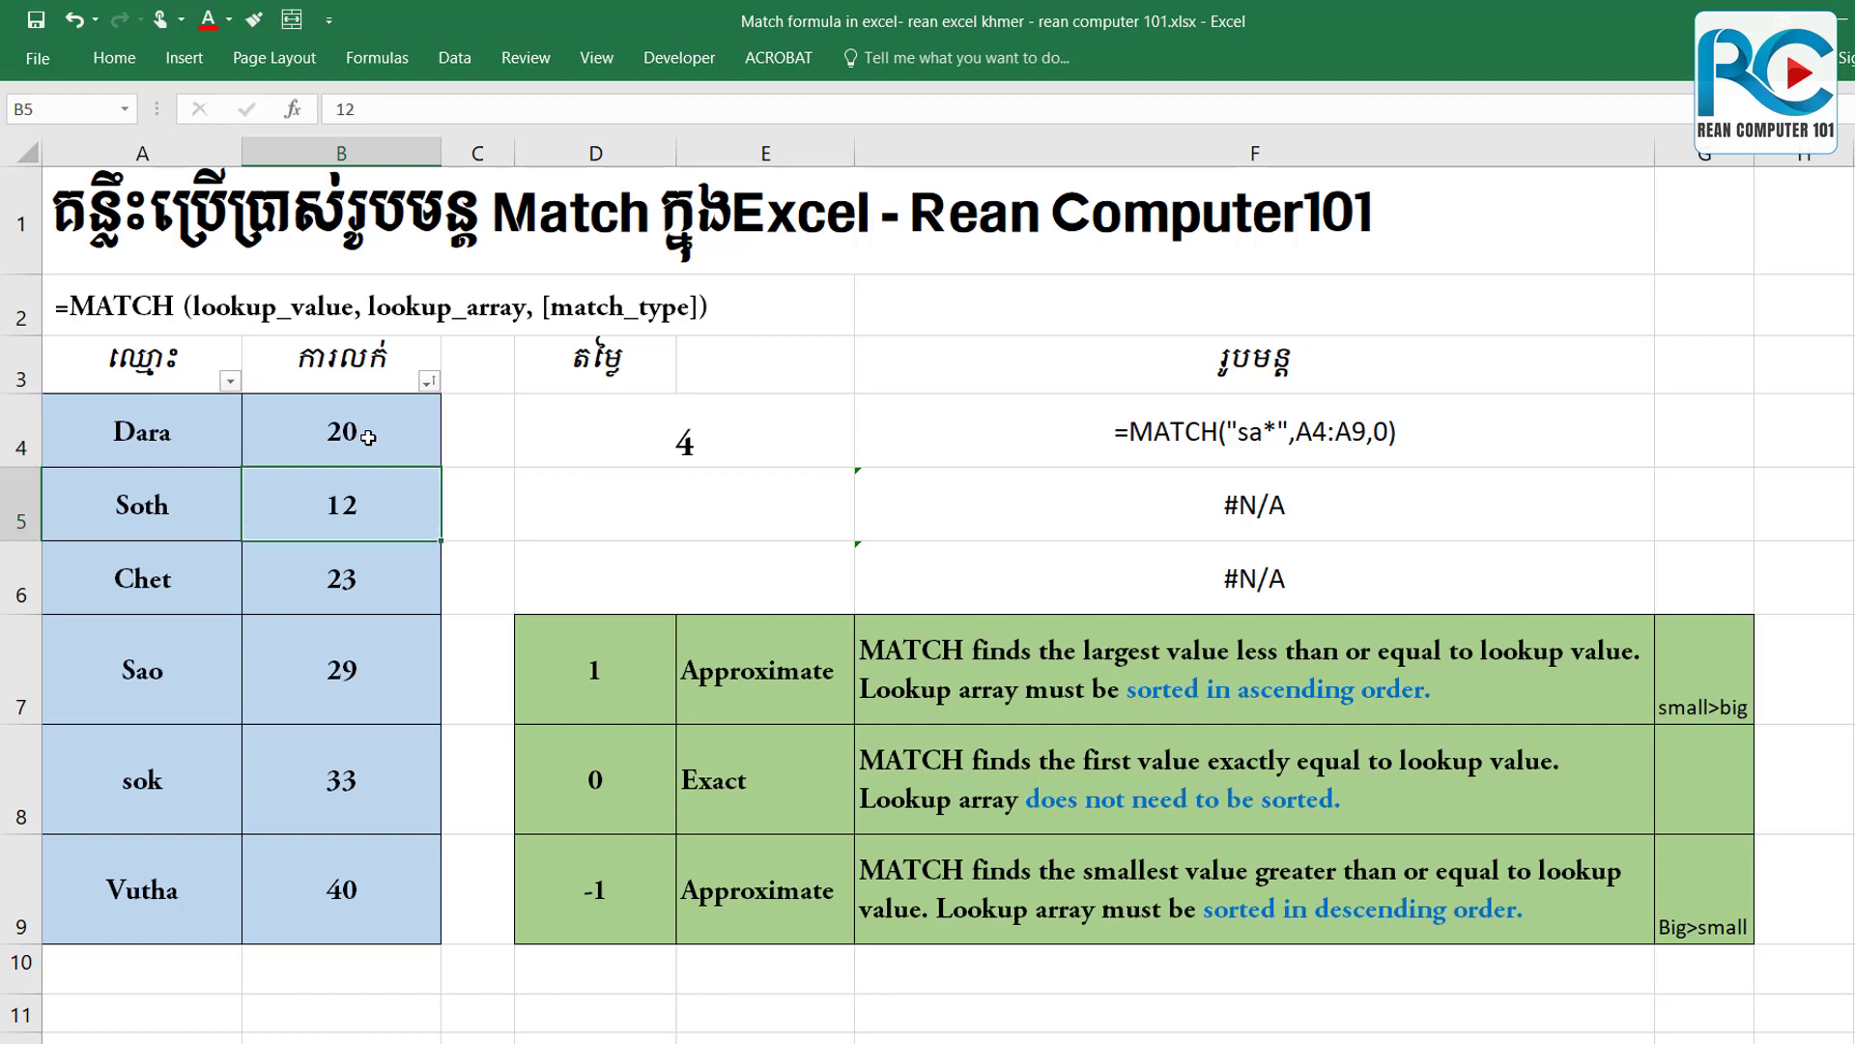
left_click(363, 602)
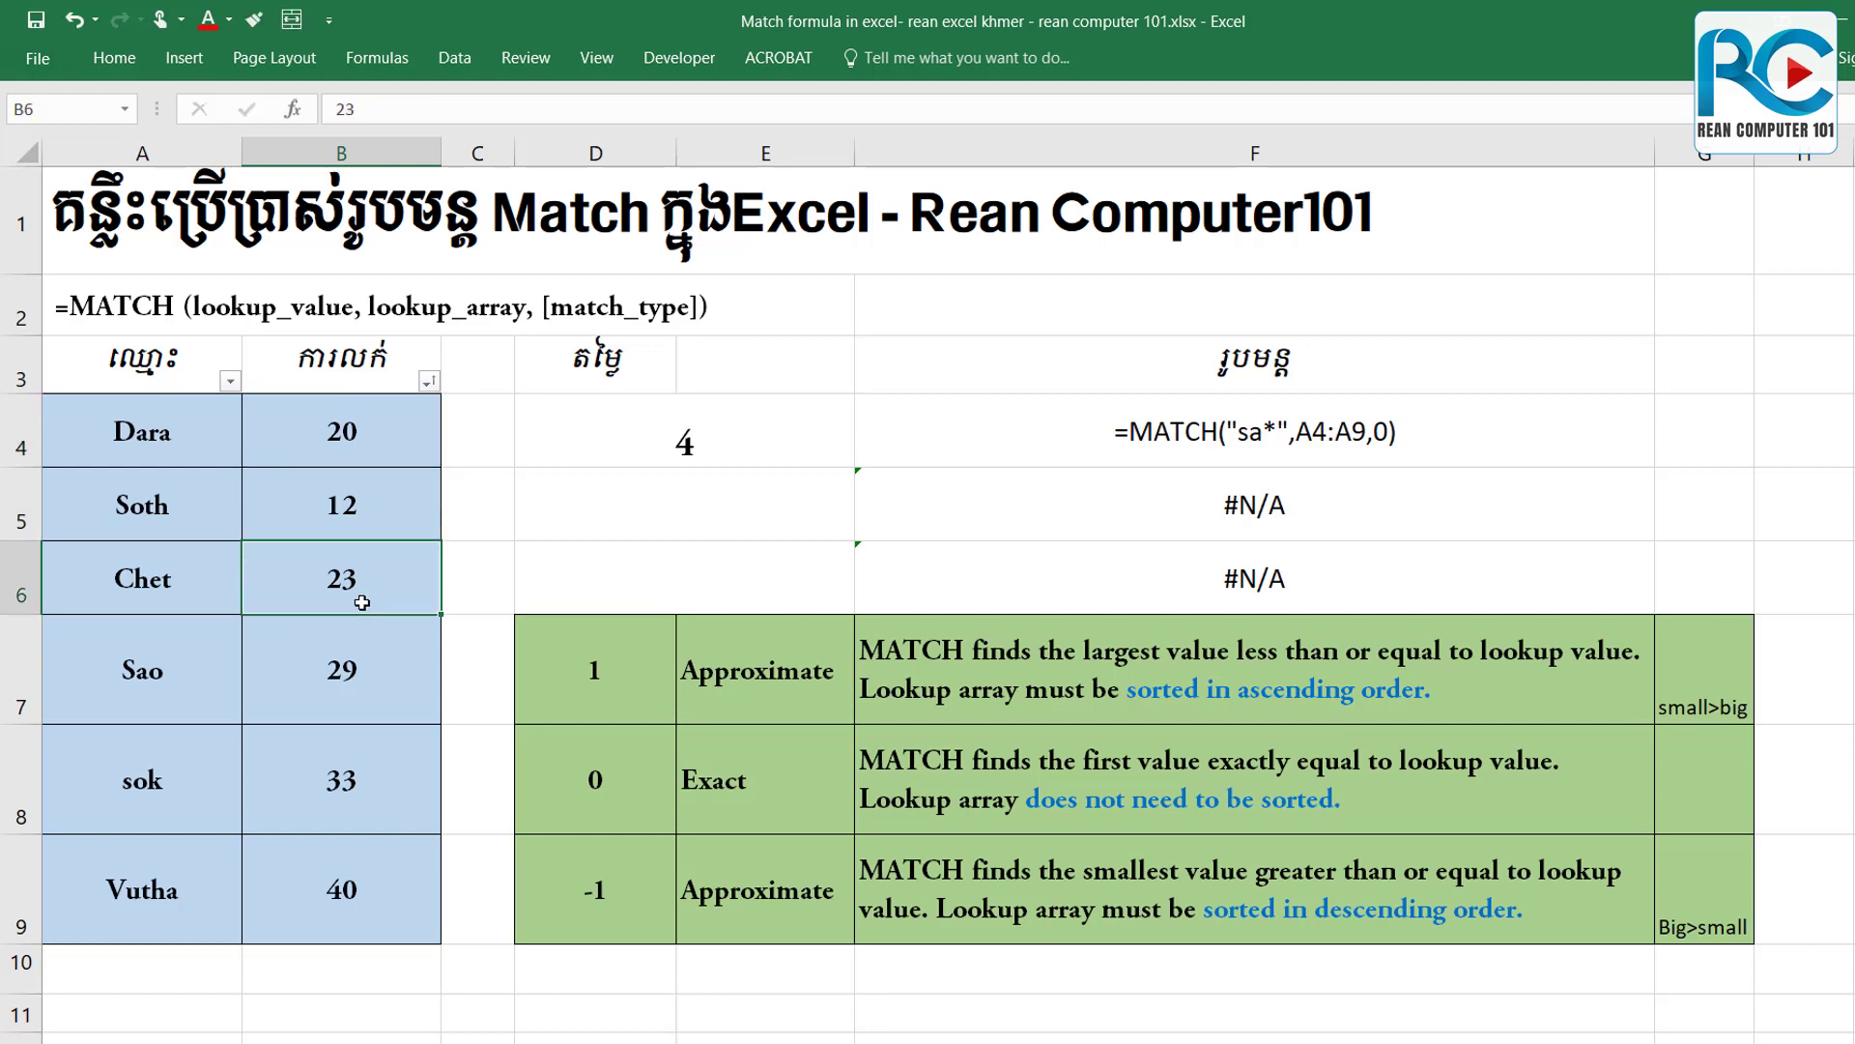
left_click(357, 682)
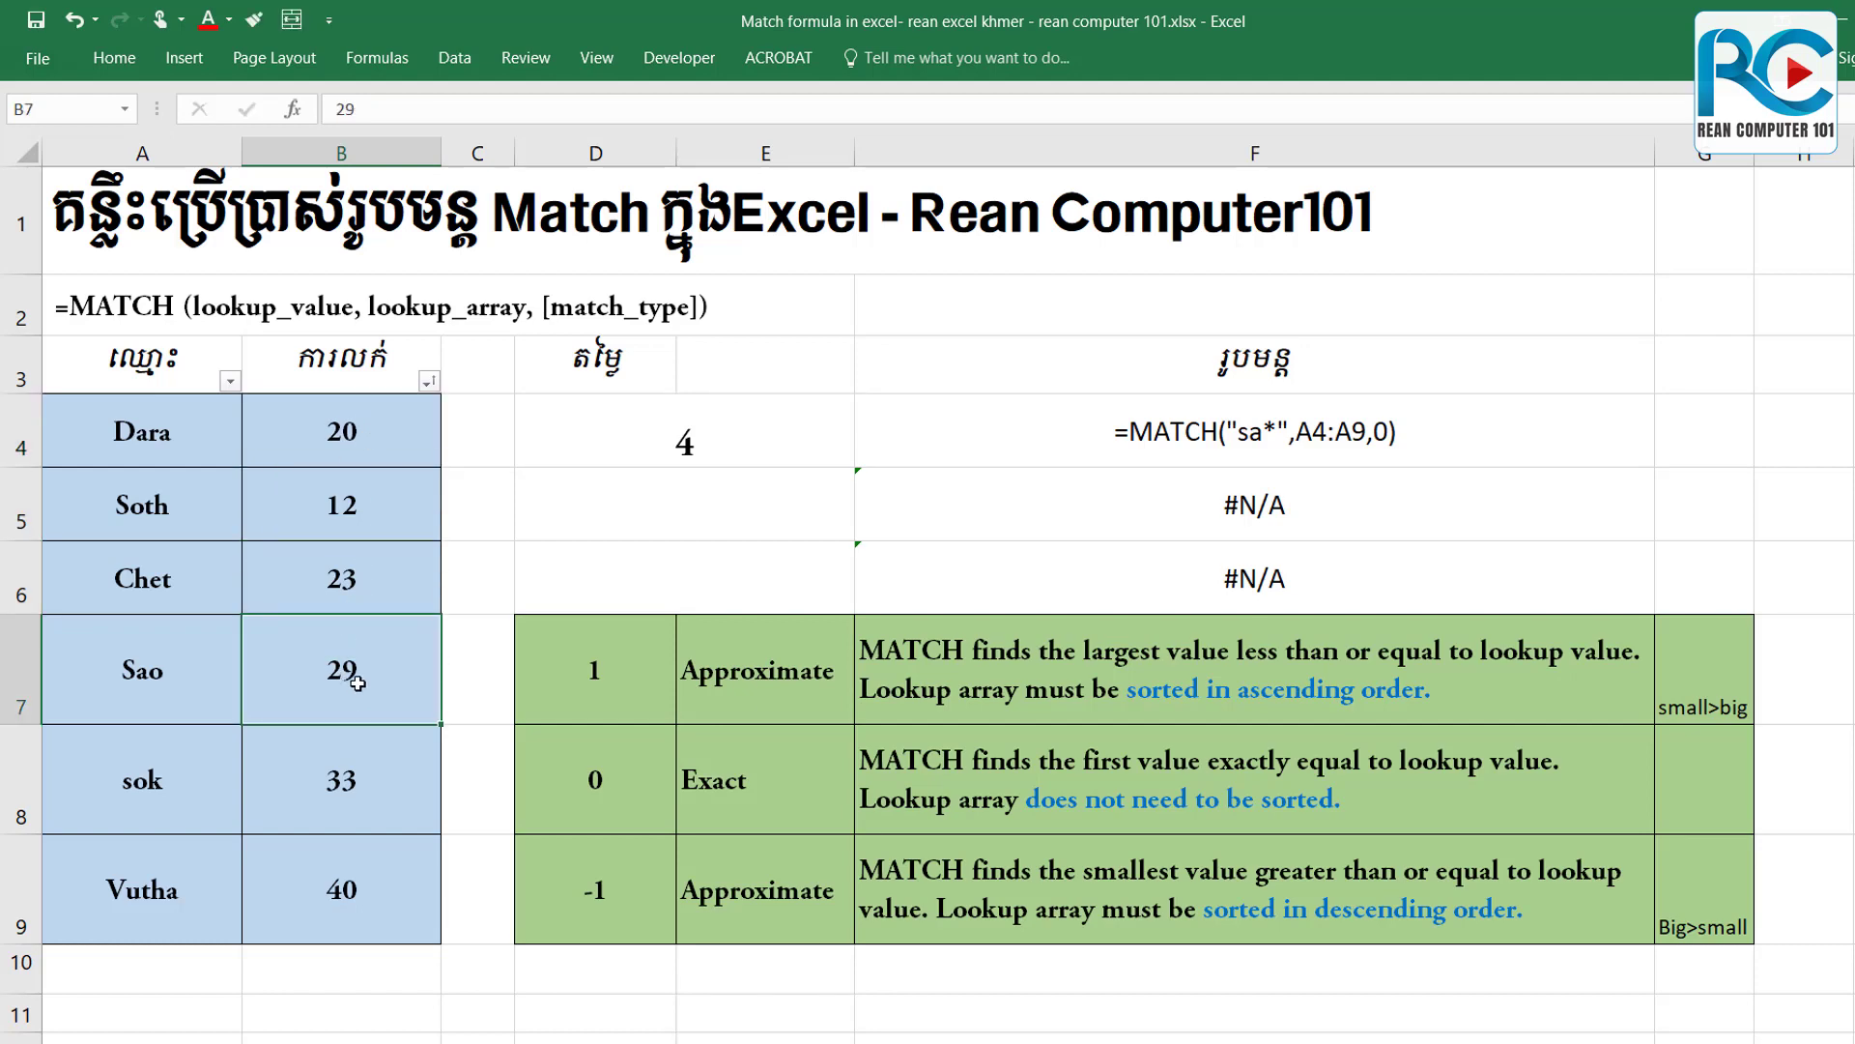
type("45")
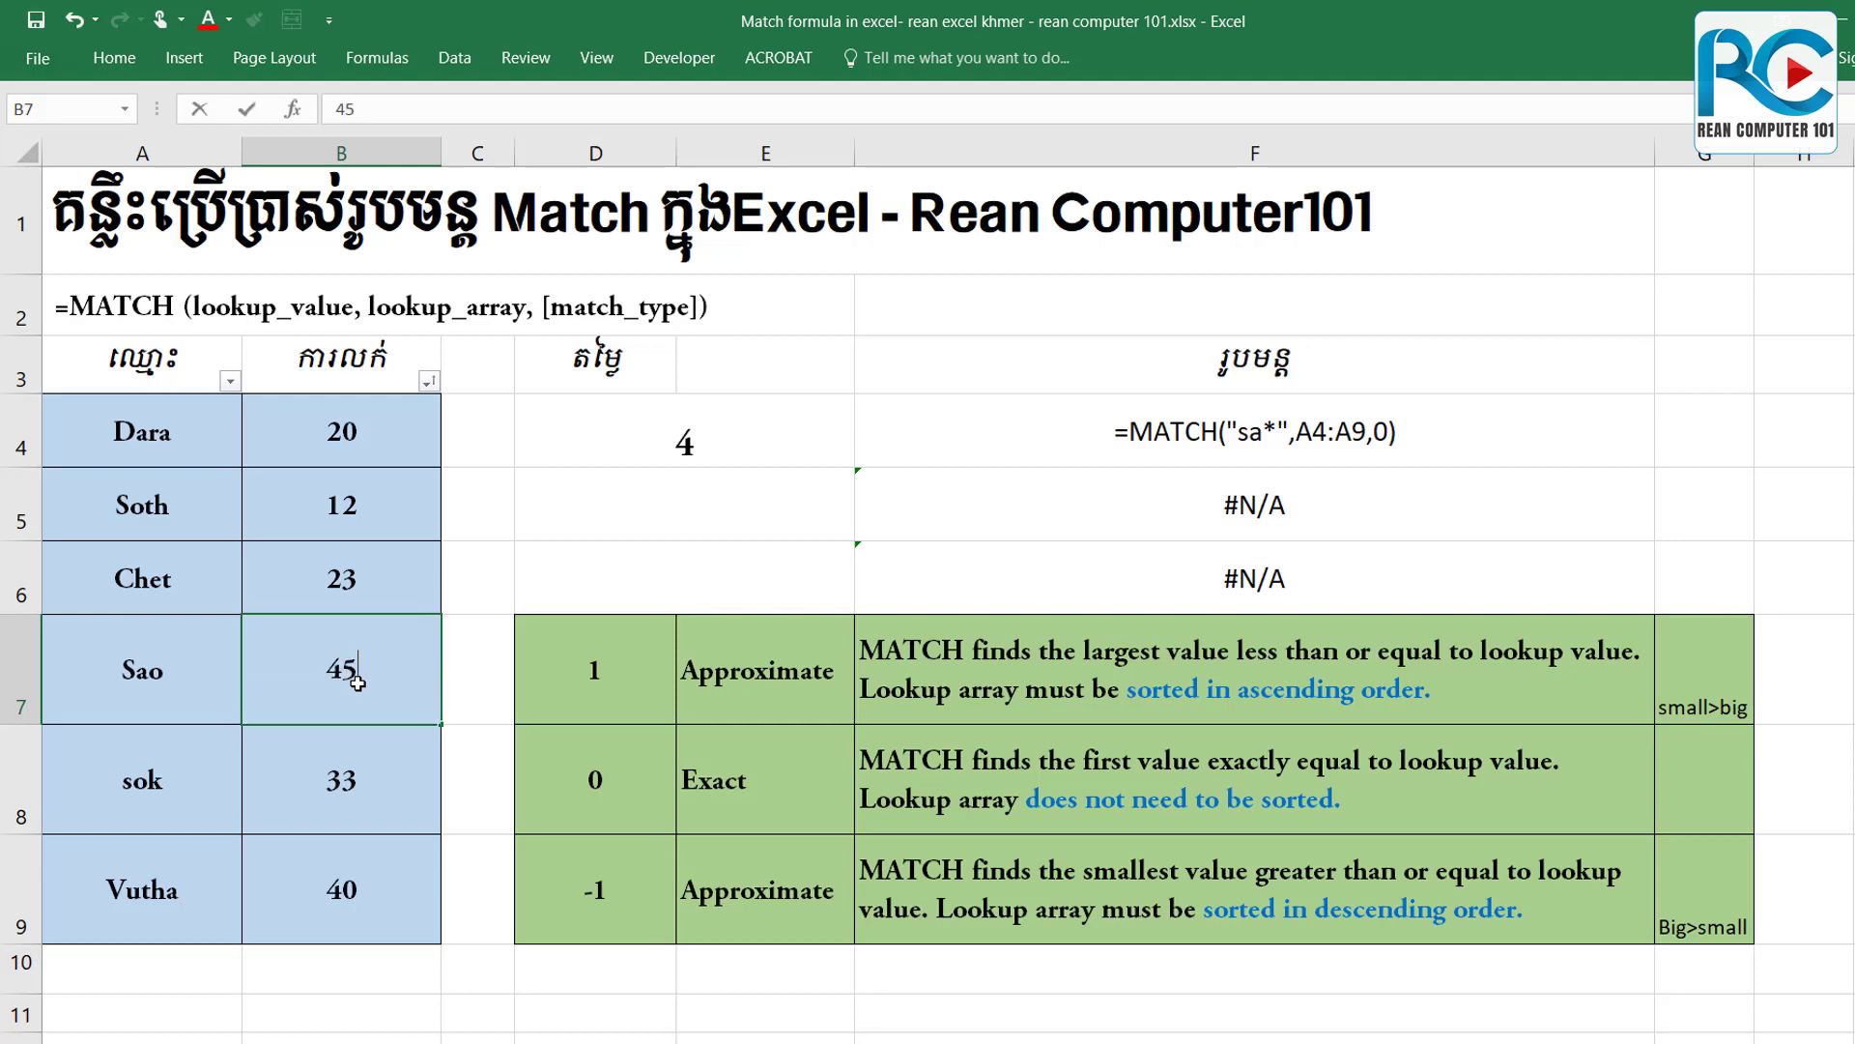
key("Return")
left_click_drag(379, 435, 332, 931)
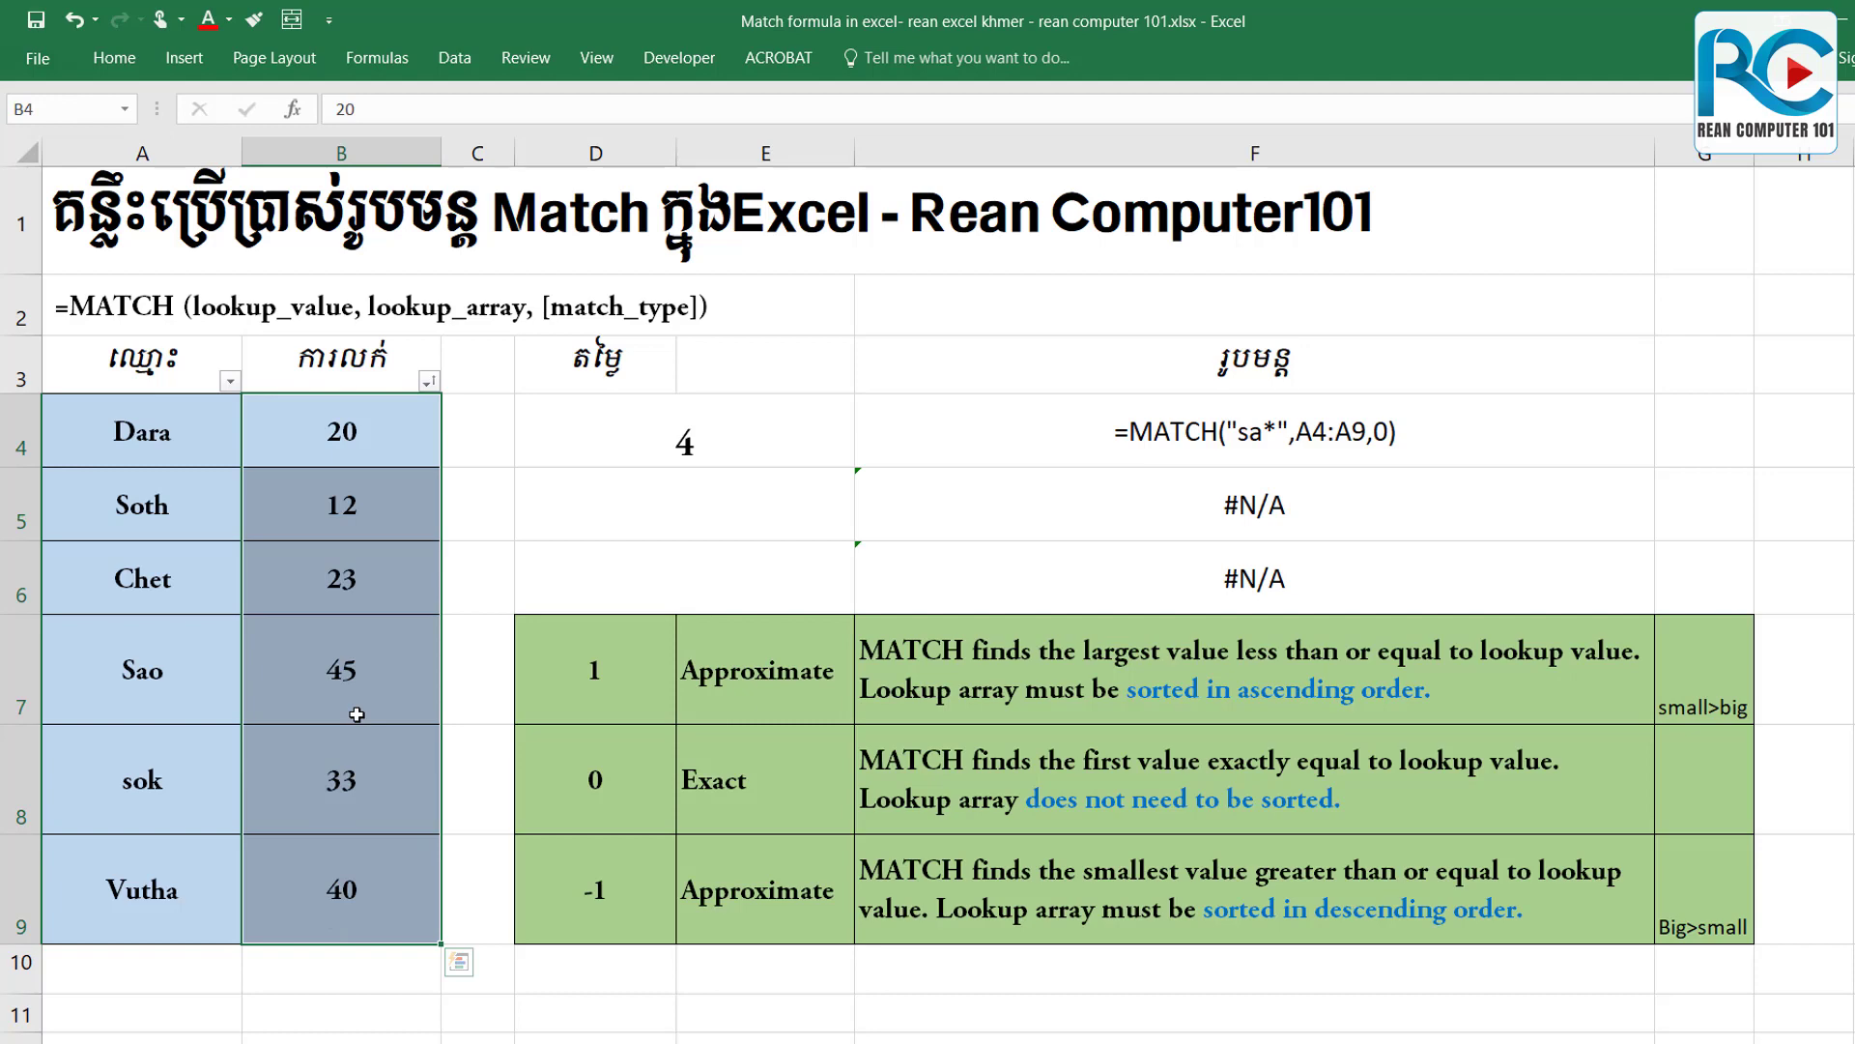
left_click(713, 526)
left_click(691, 440)
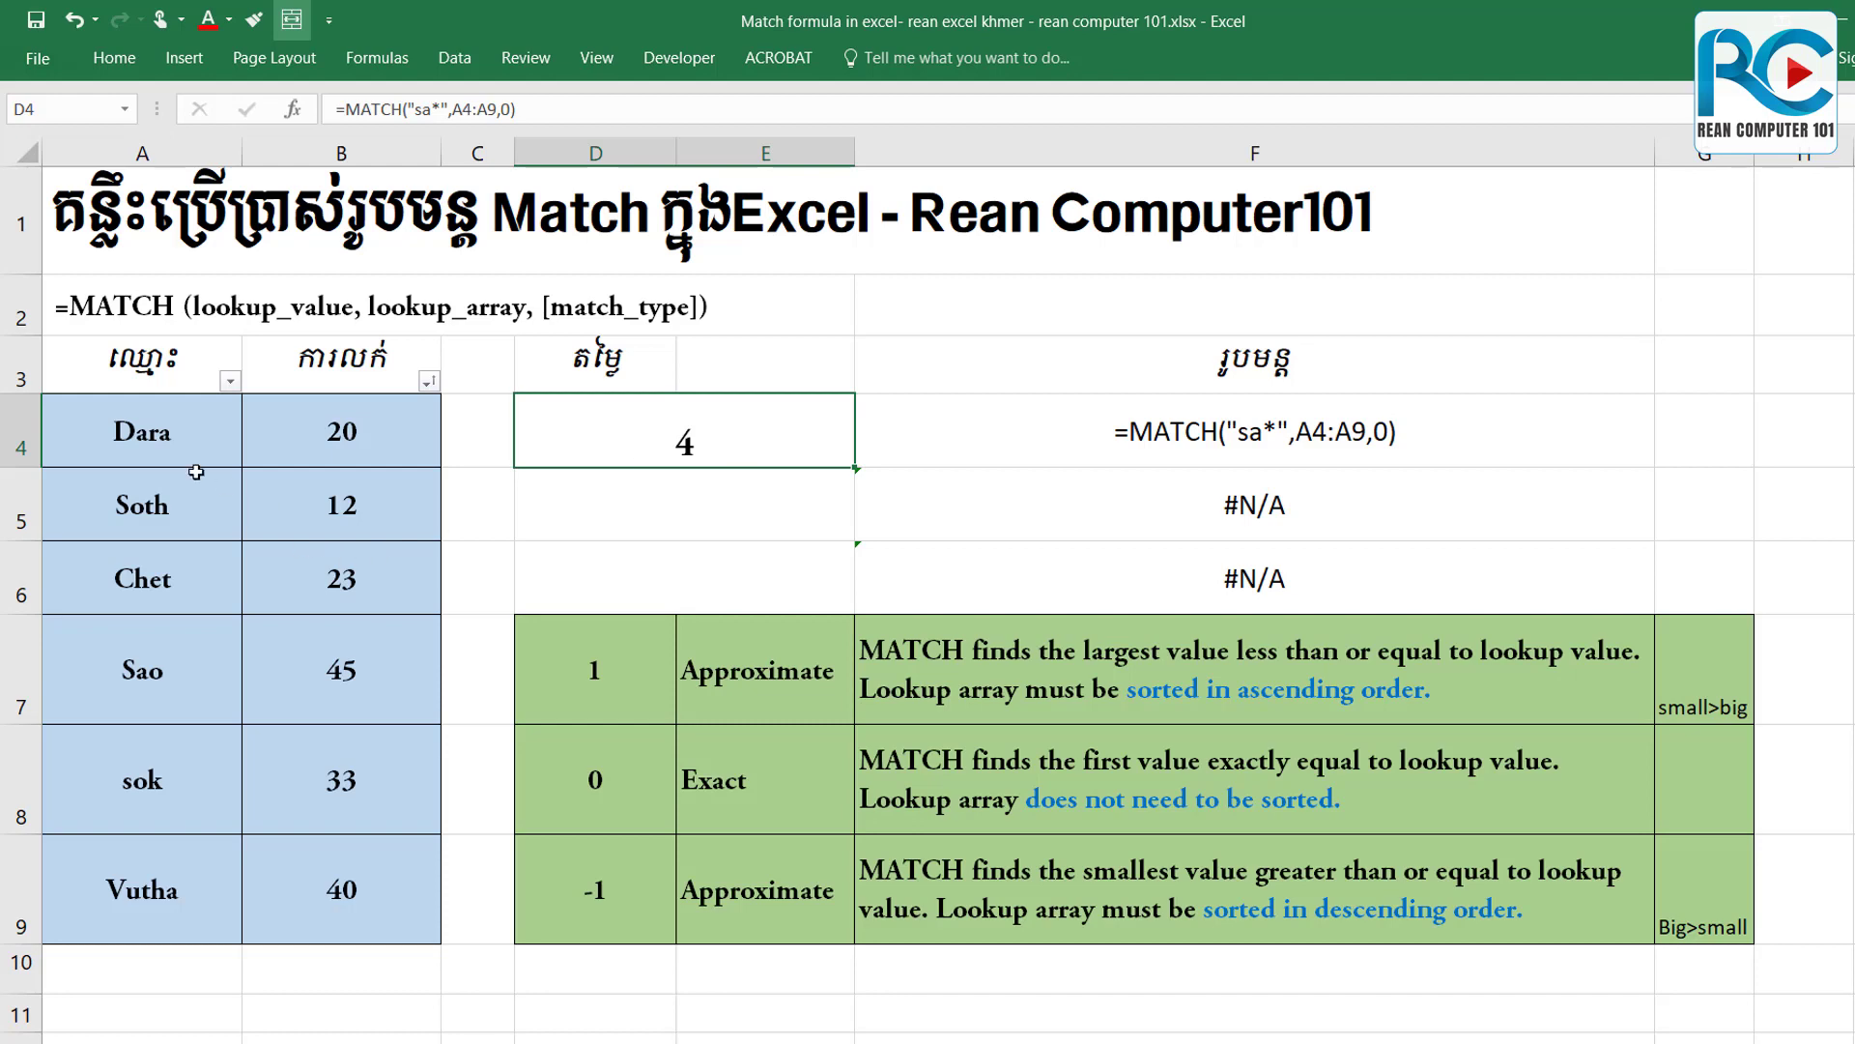
left_click(142, 431)
left_click(152, 670)
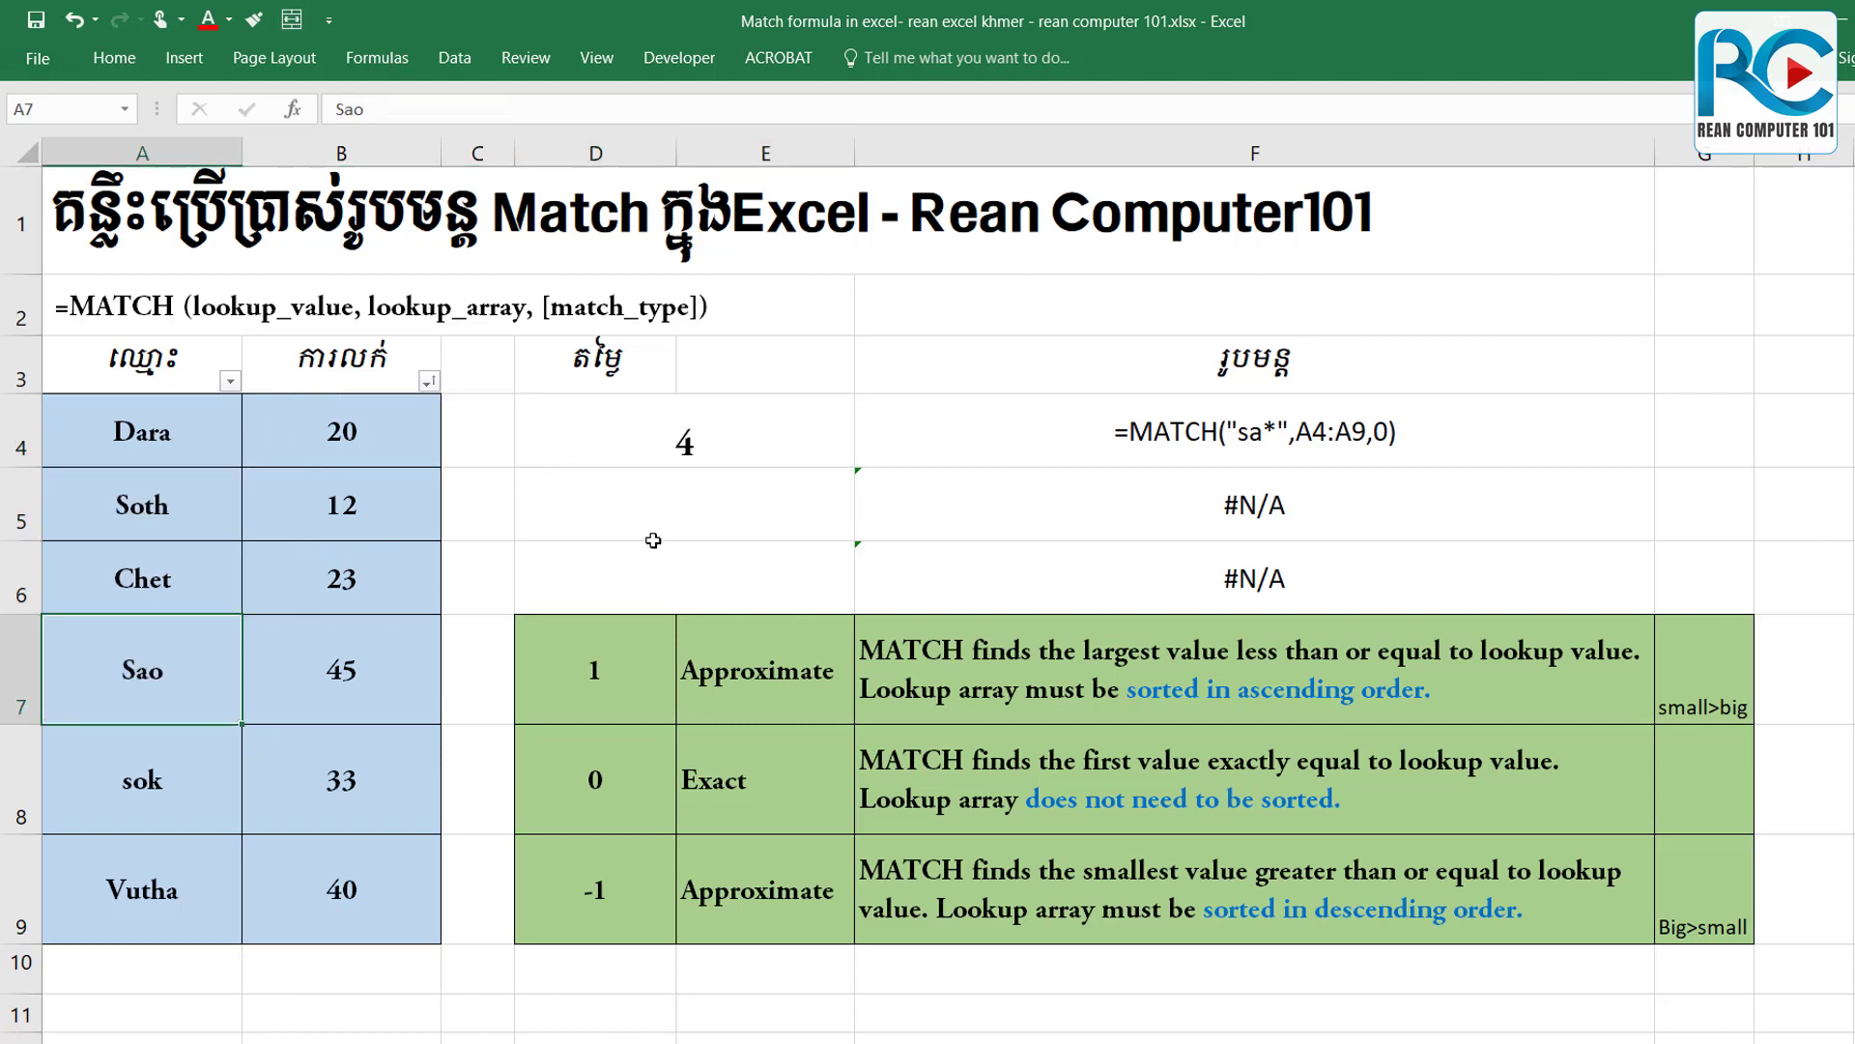
left_click(686, 523)
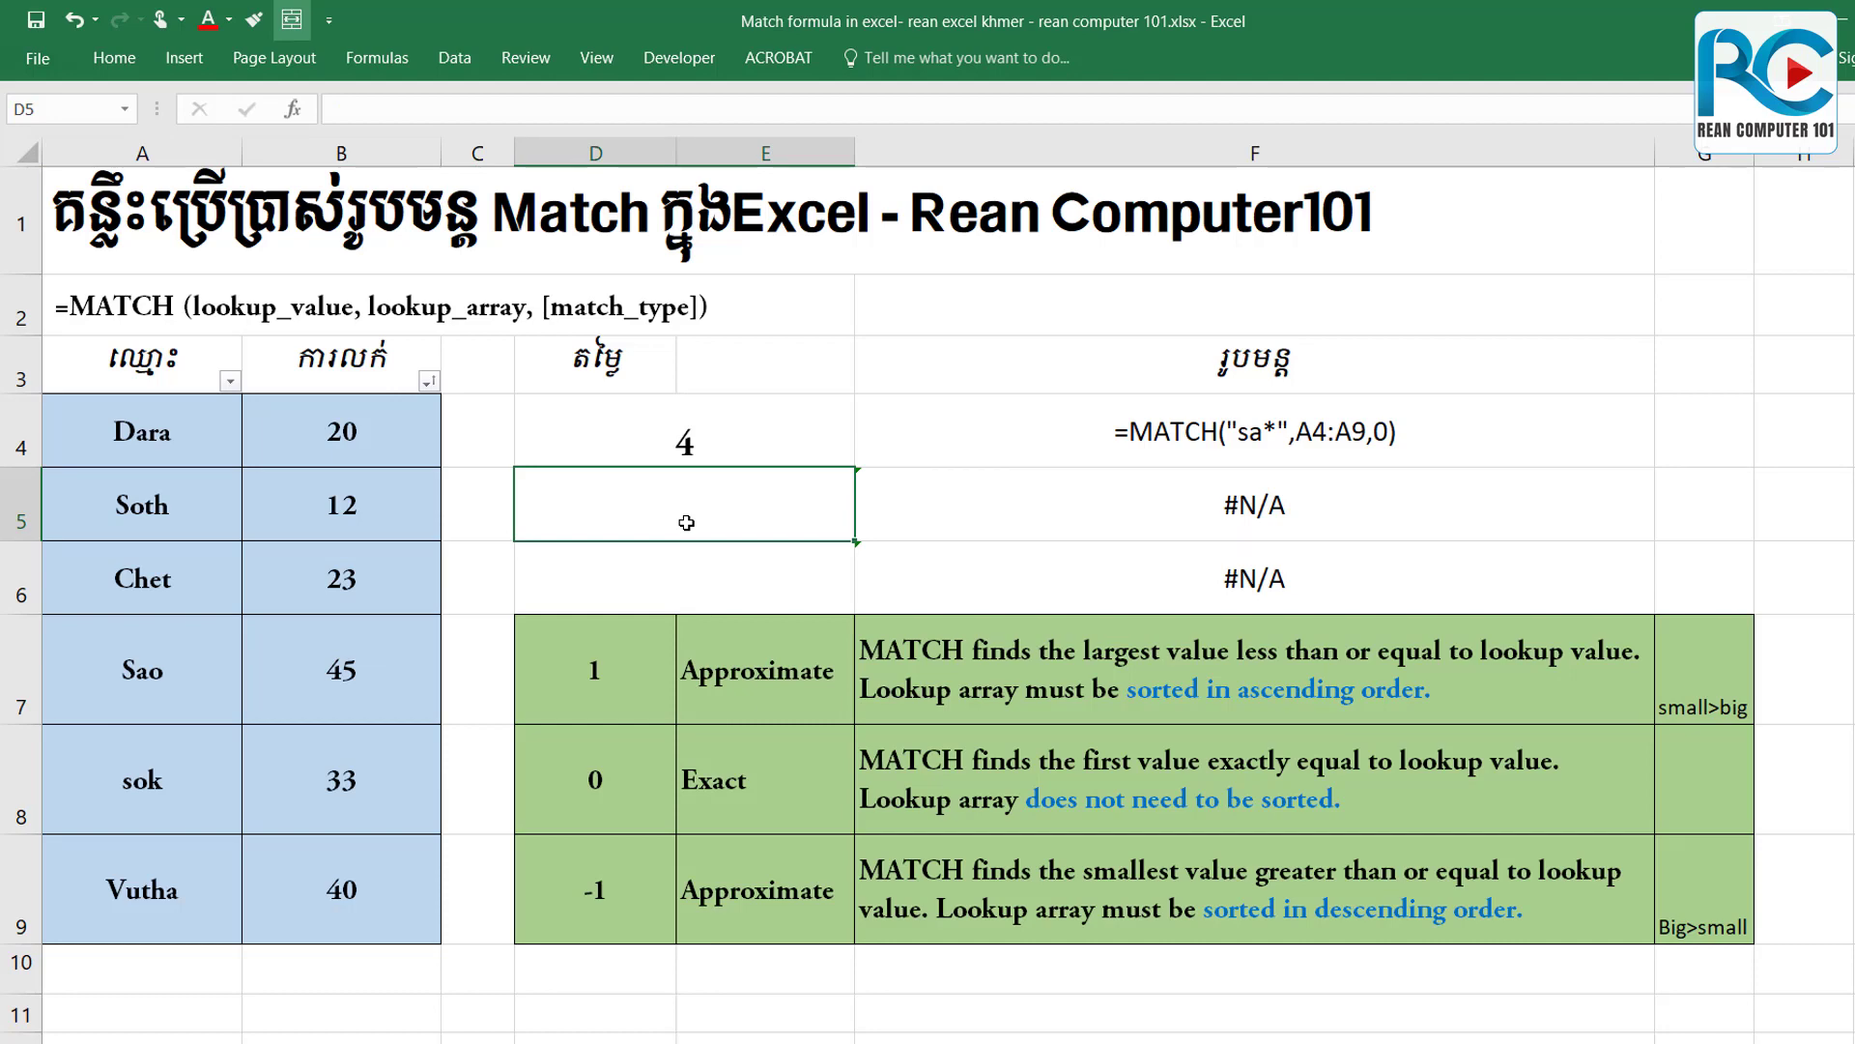
left_click_drag(351, 426, 386, 891)
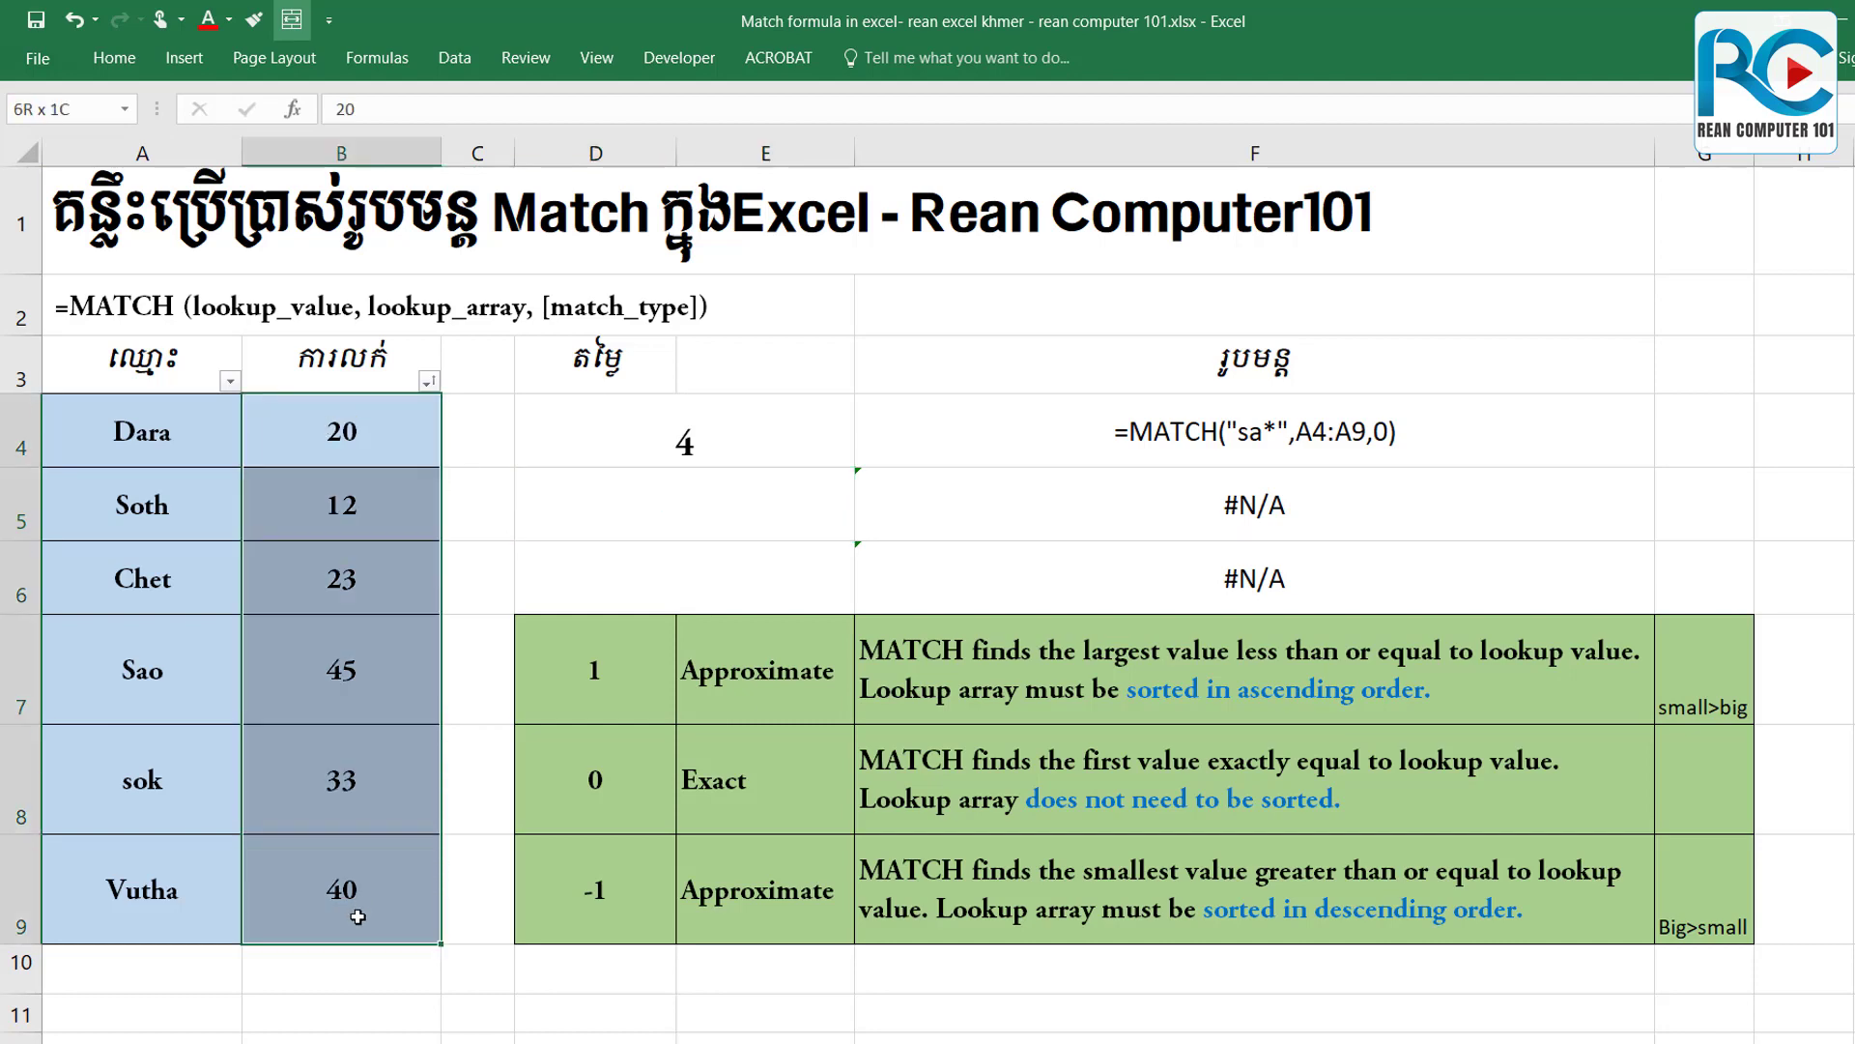
left_click(681, 520)
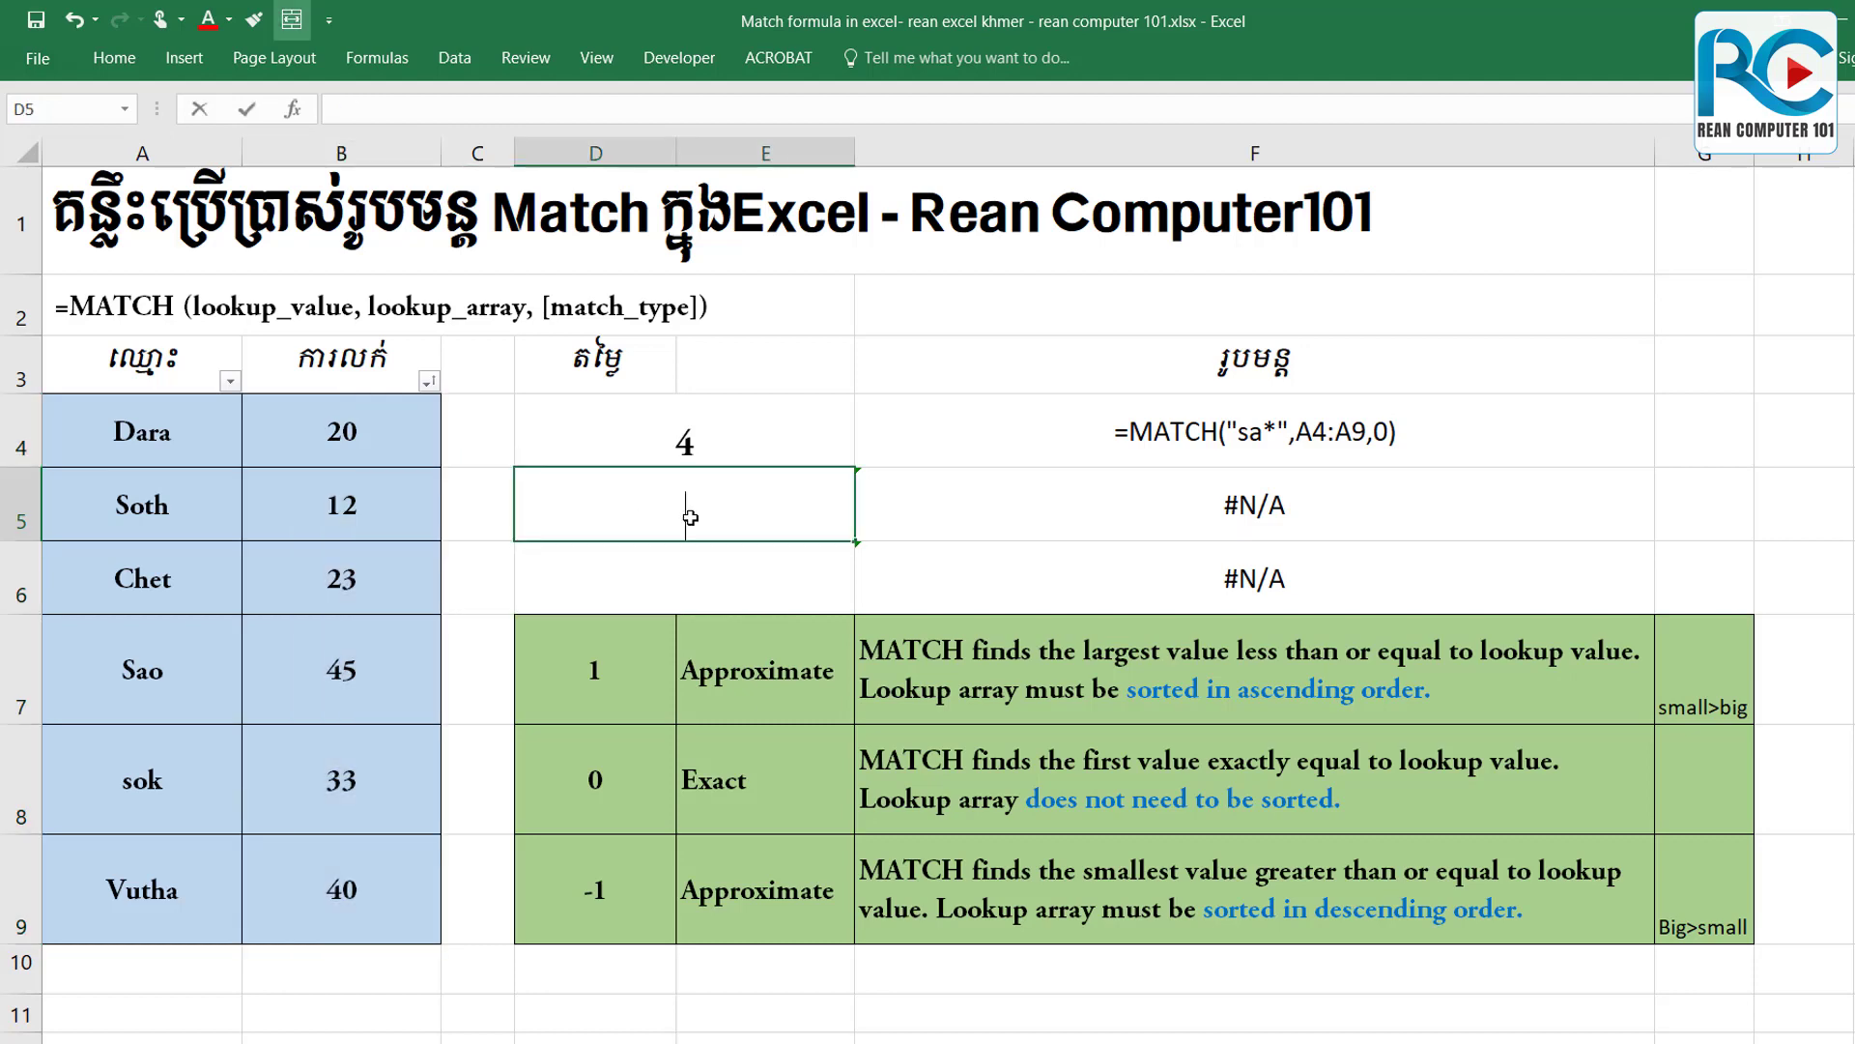
Enter =MATCH(23,B4:B9,0) in D5 so it returns position 3.
type("=mar")
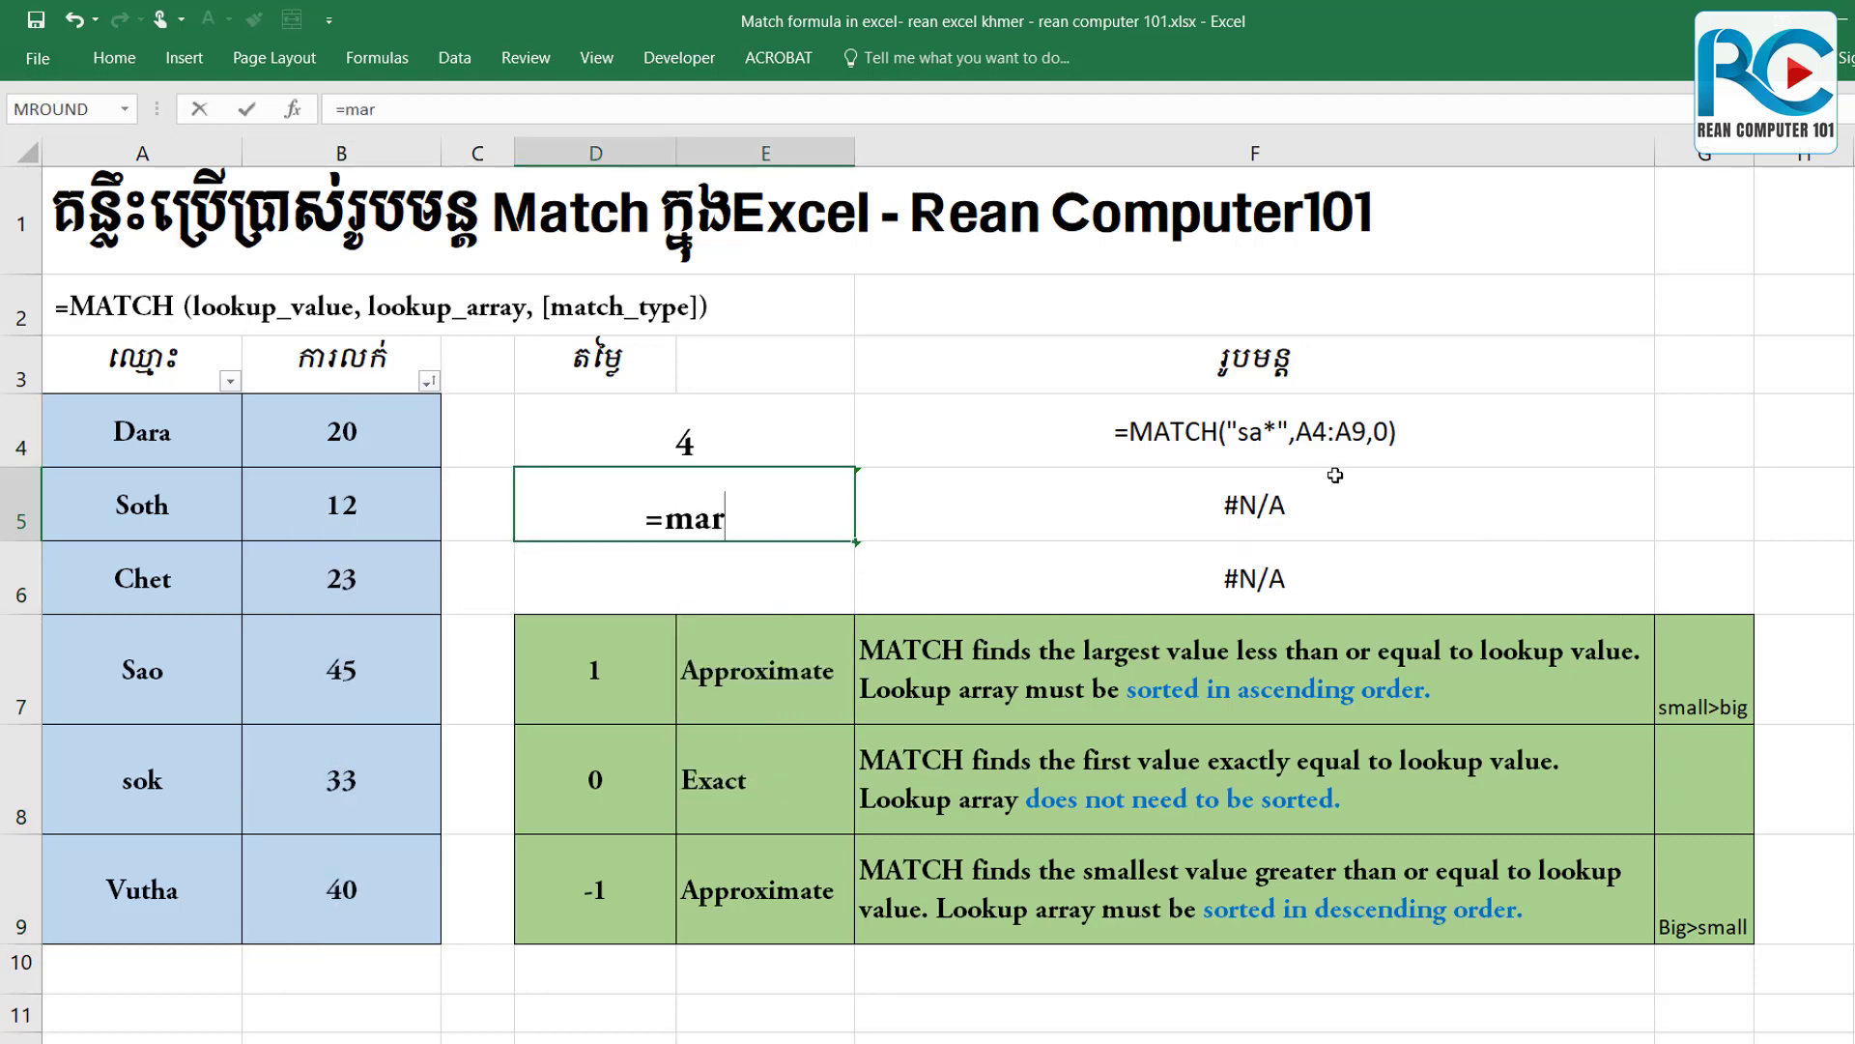
key("BackSpace")
type("tch")
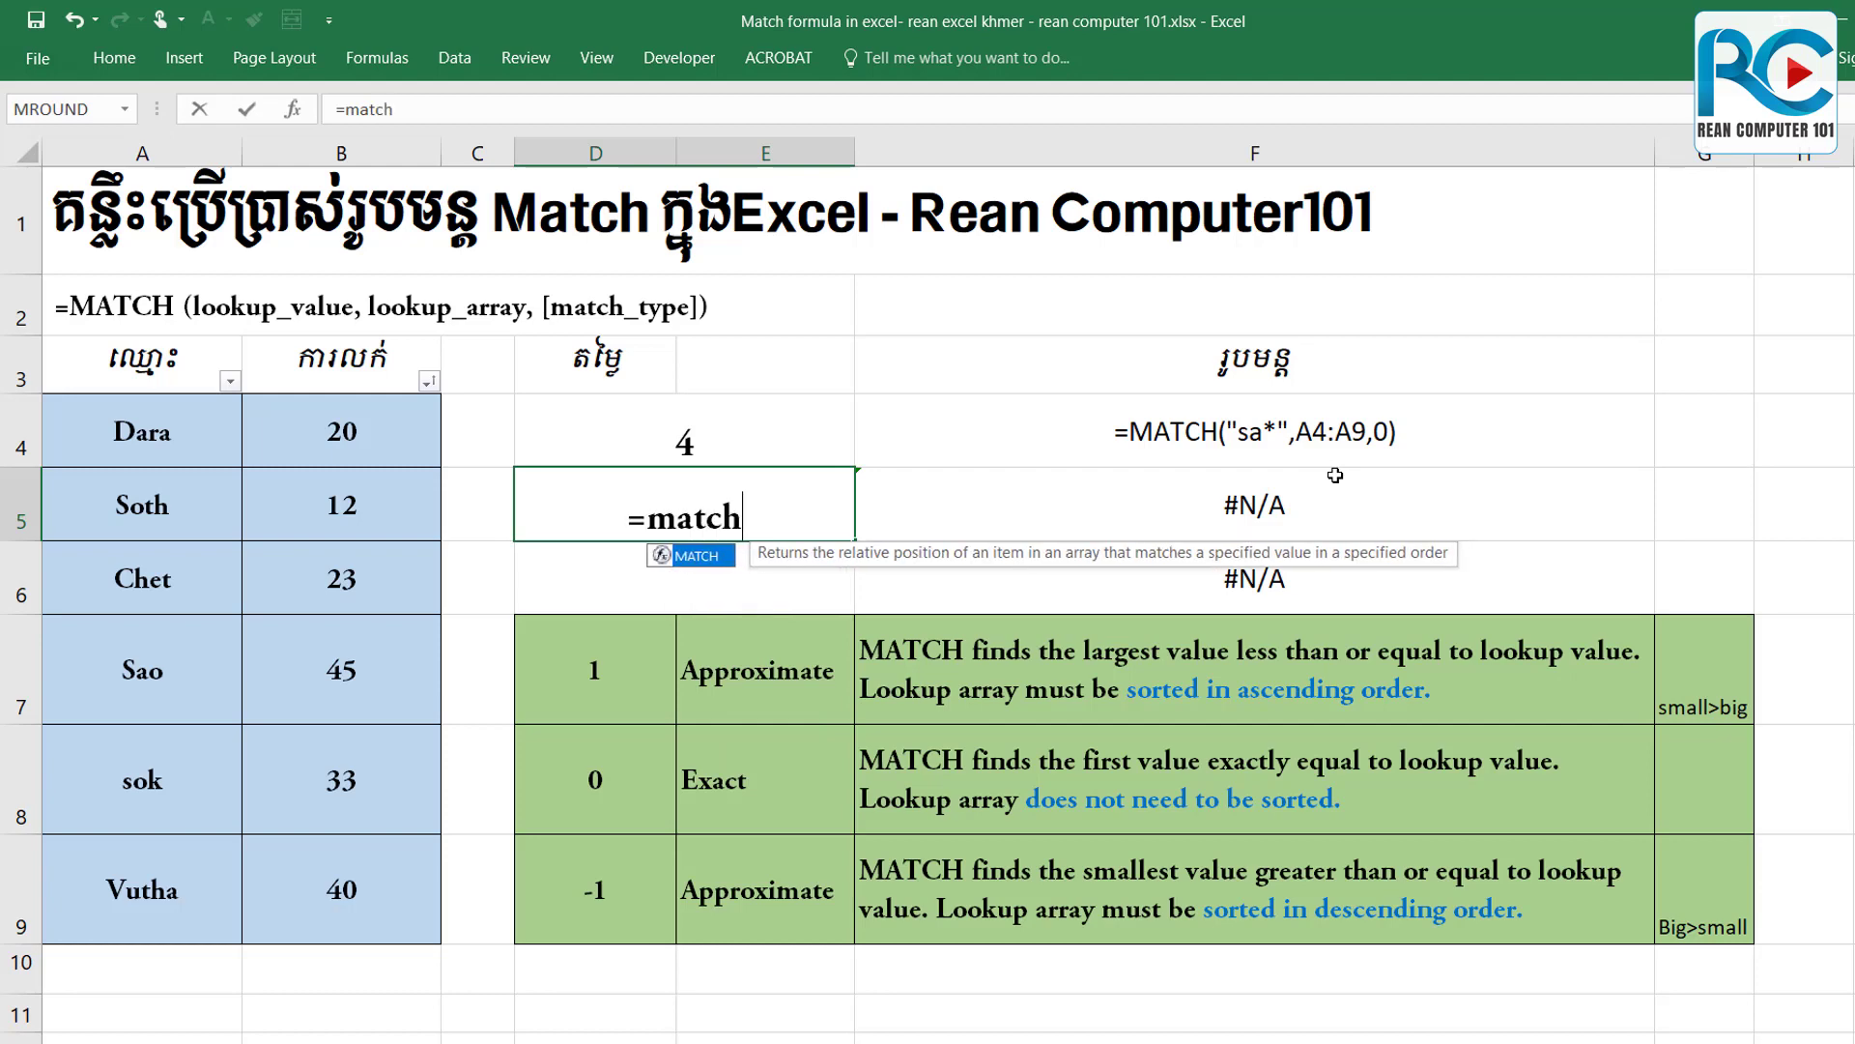
type("(")
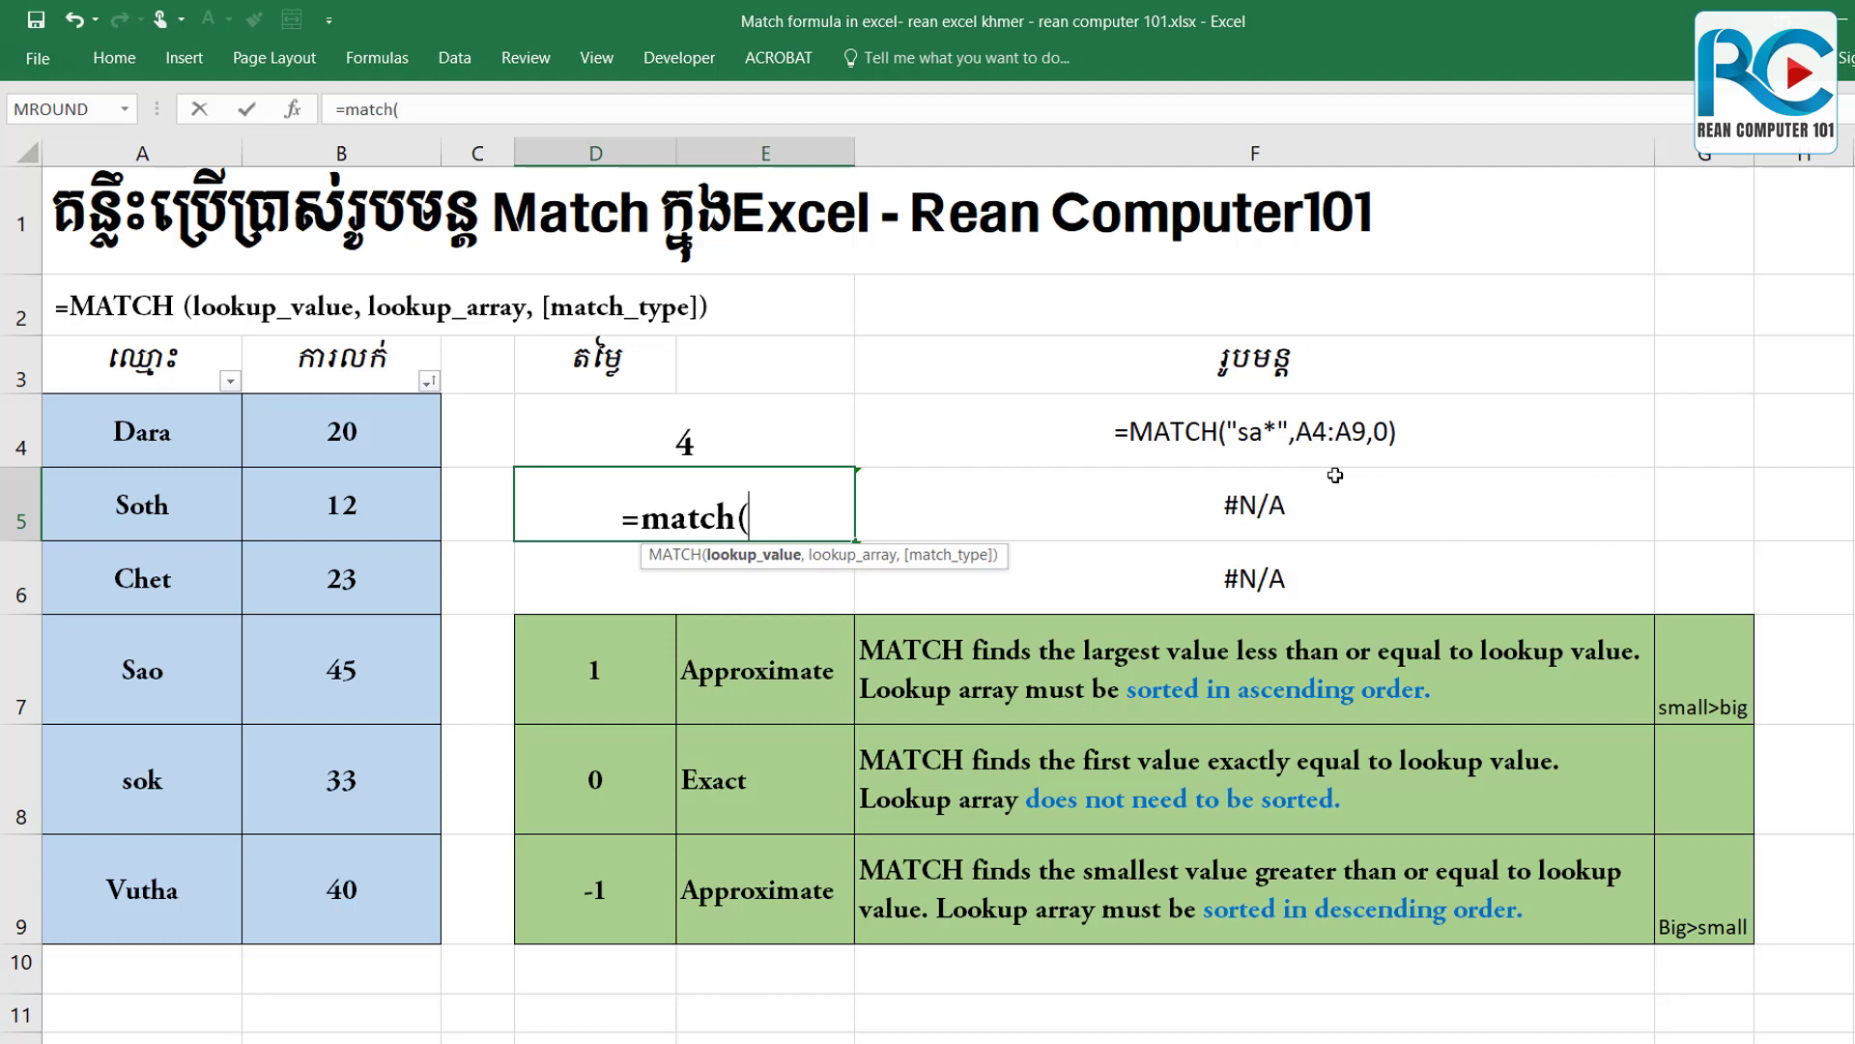
type("2")
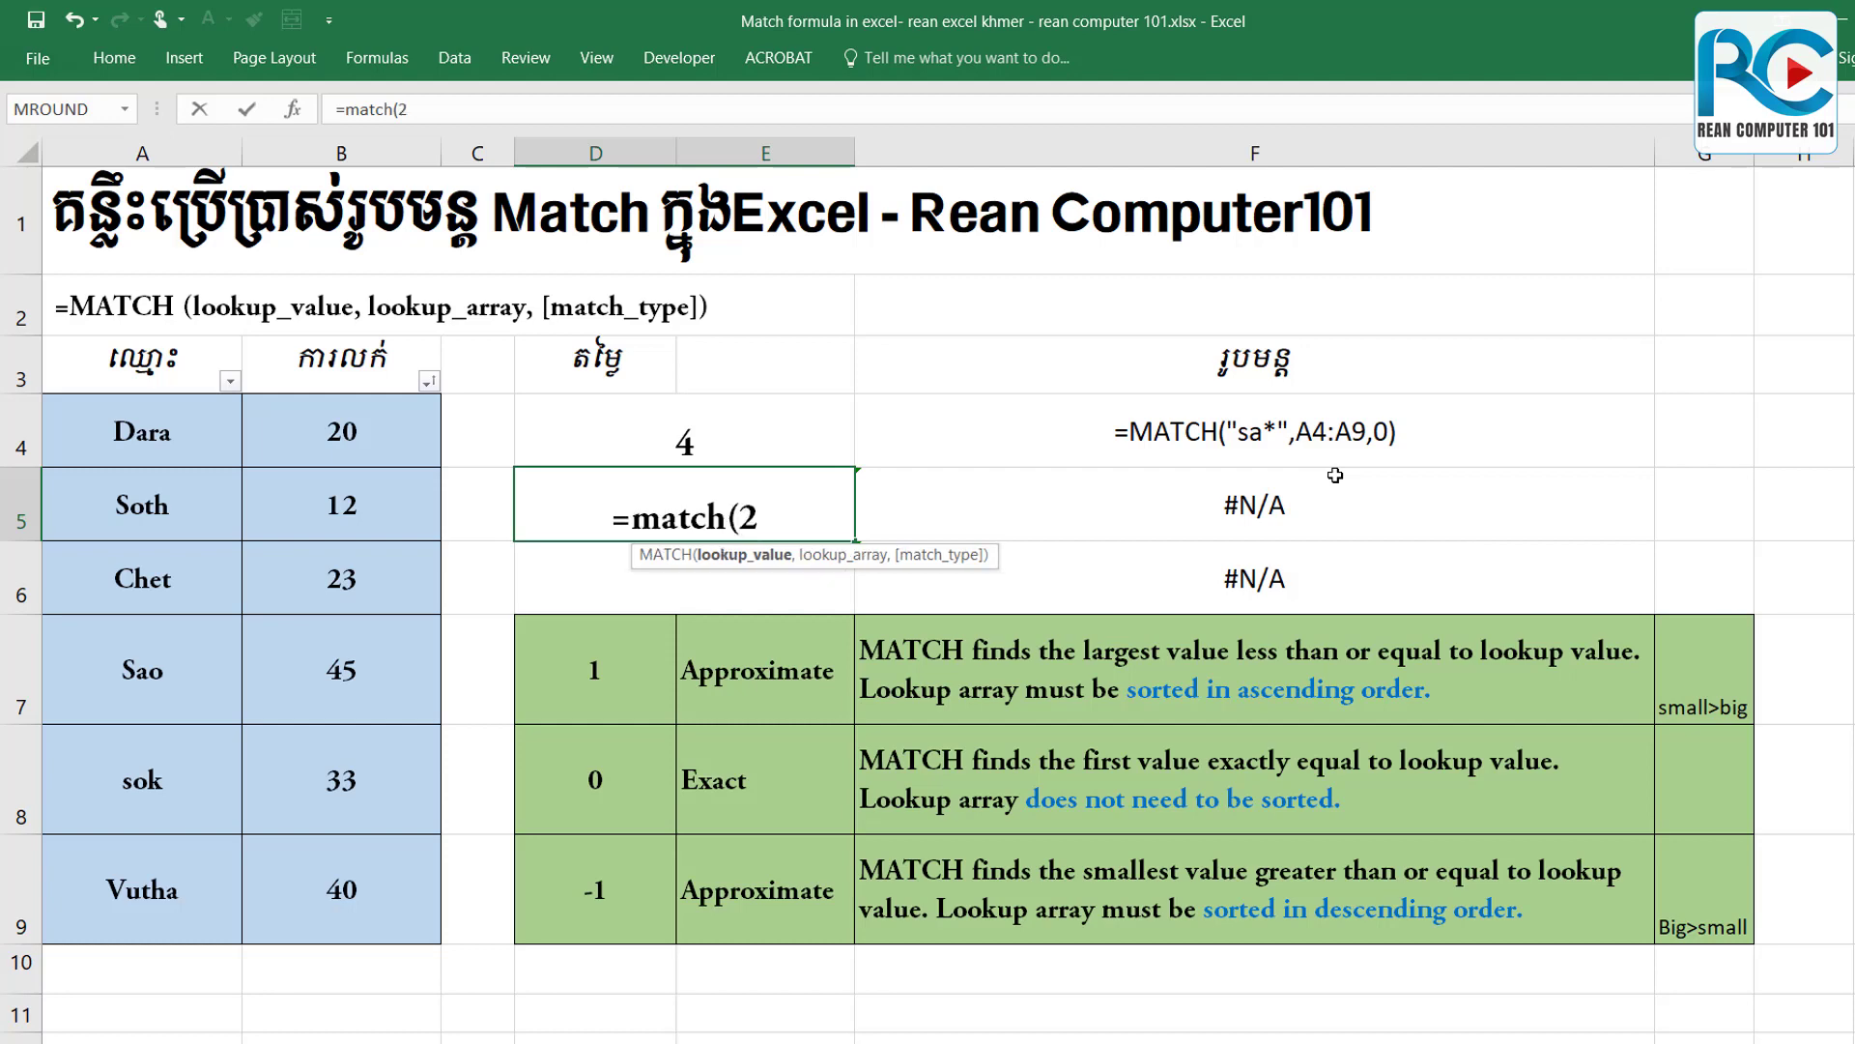
type("3")
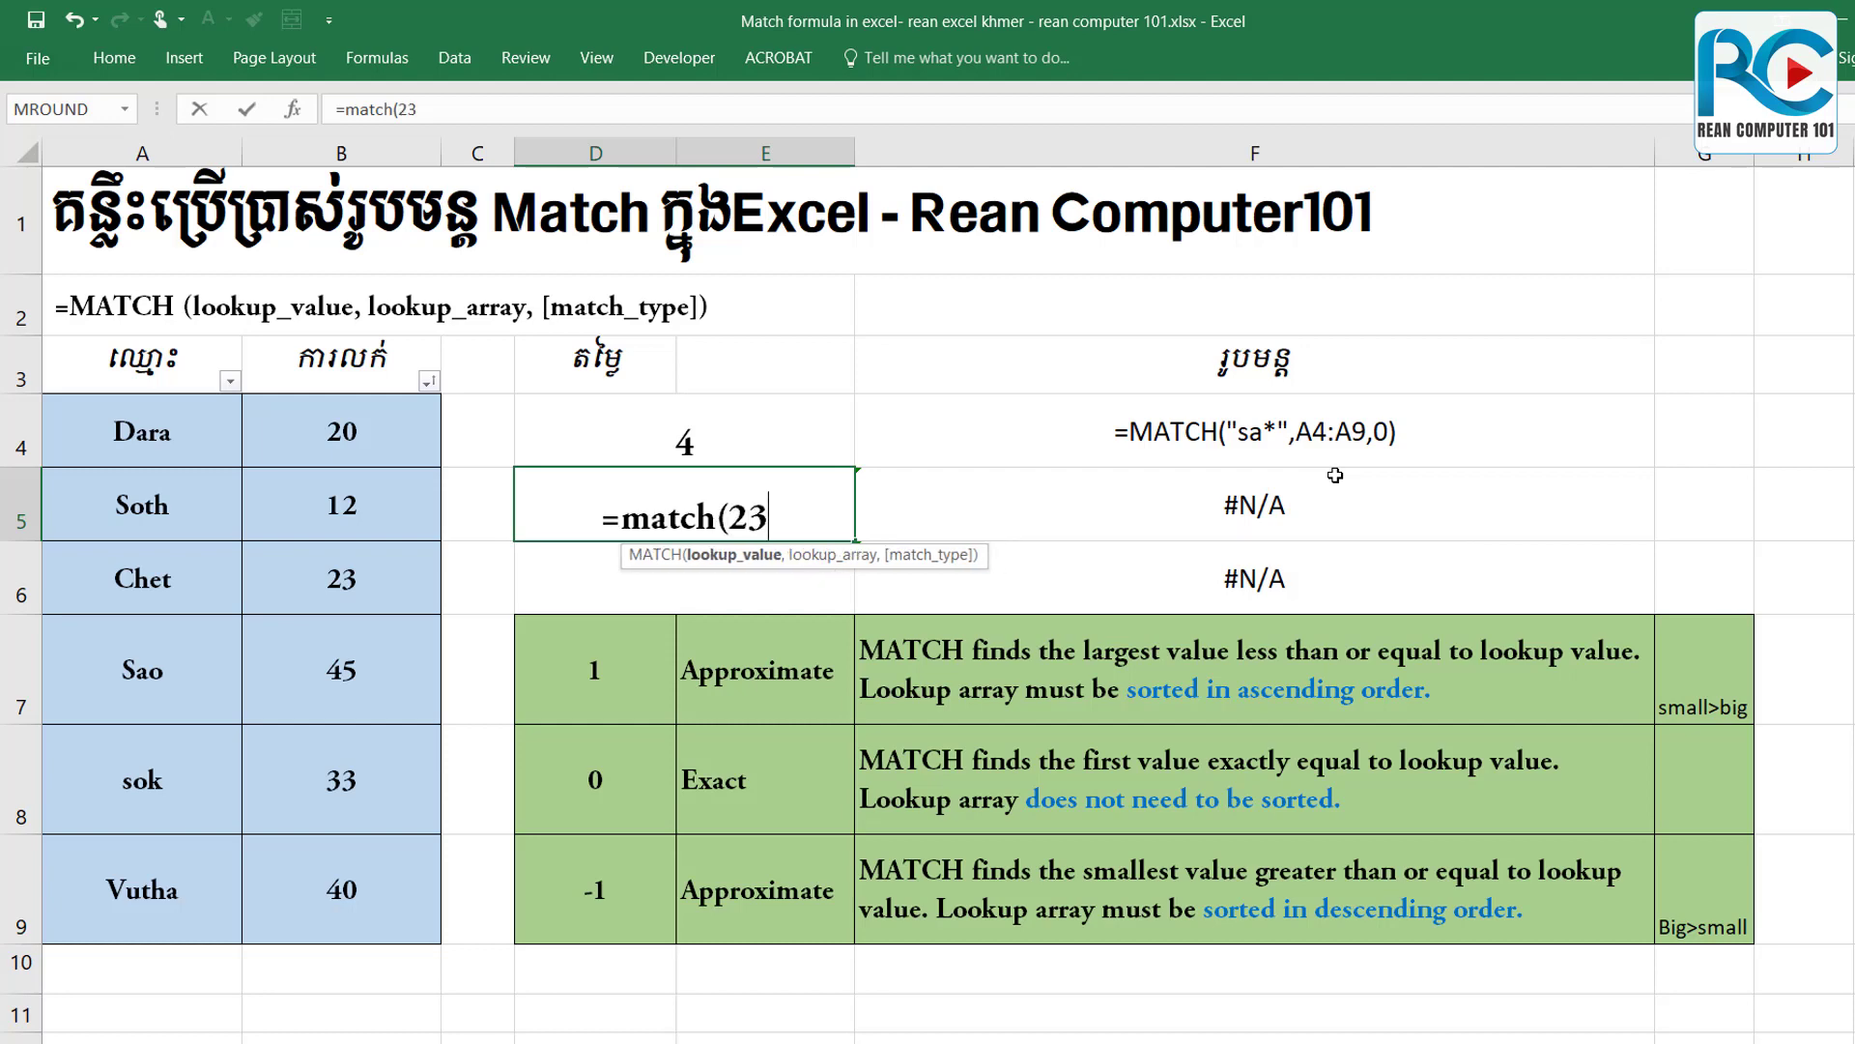
type(",")
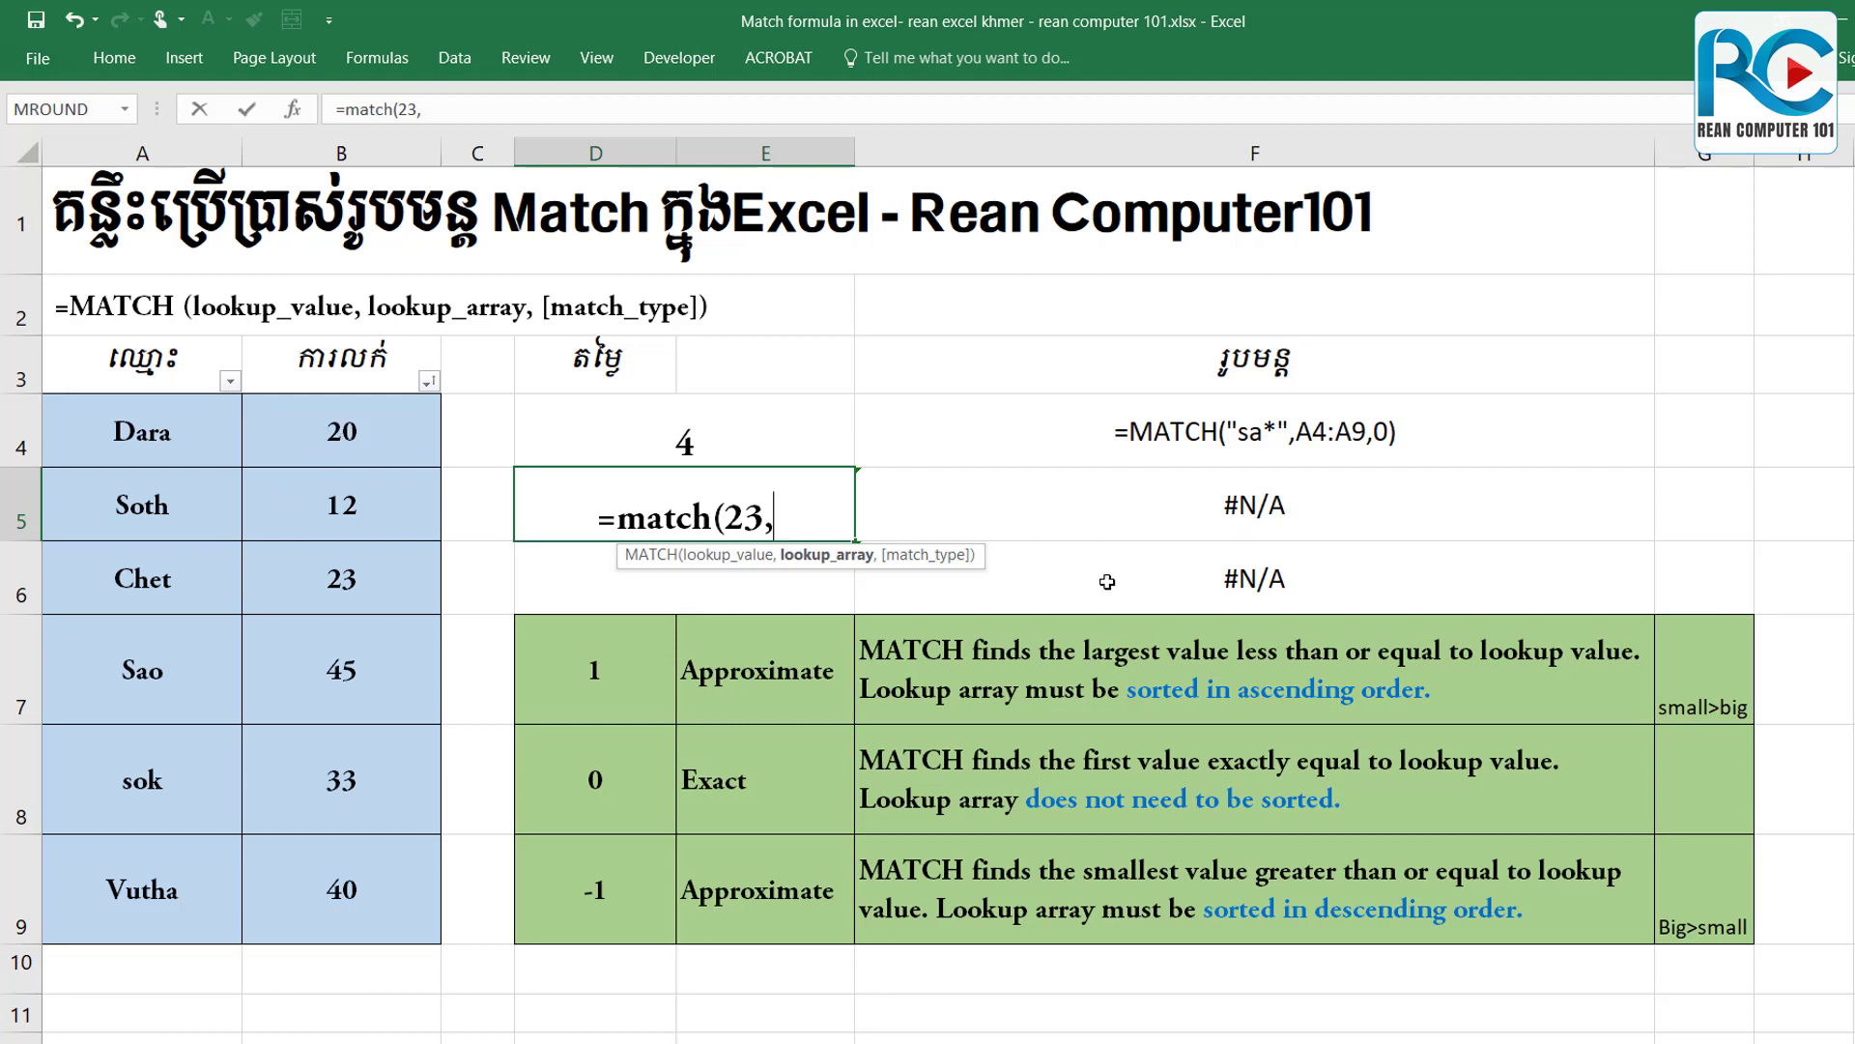
left_click_drag(381, 432, 366, 894)
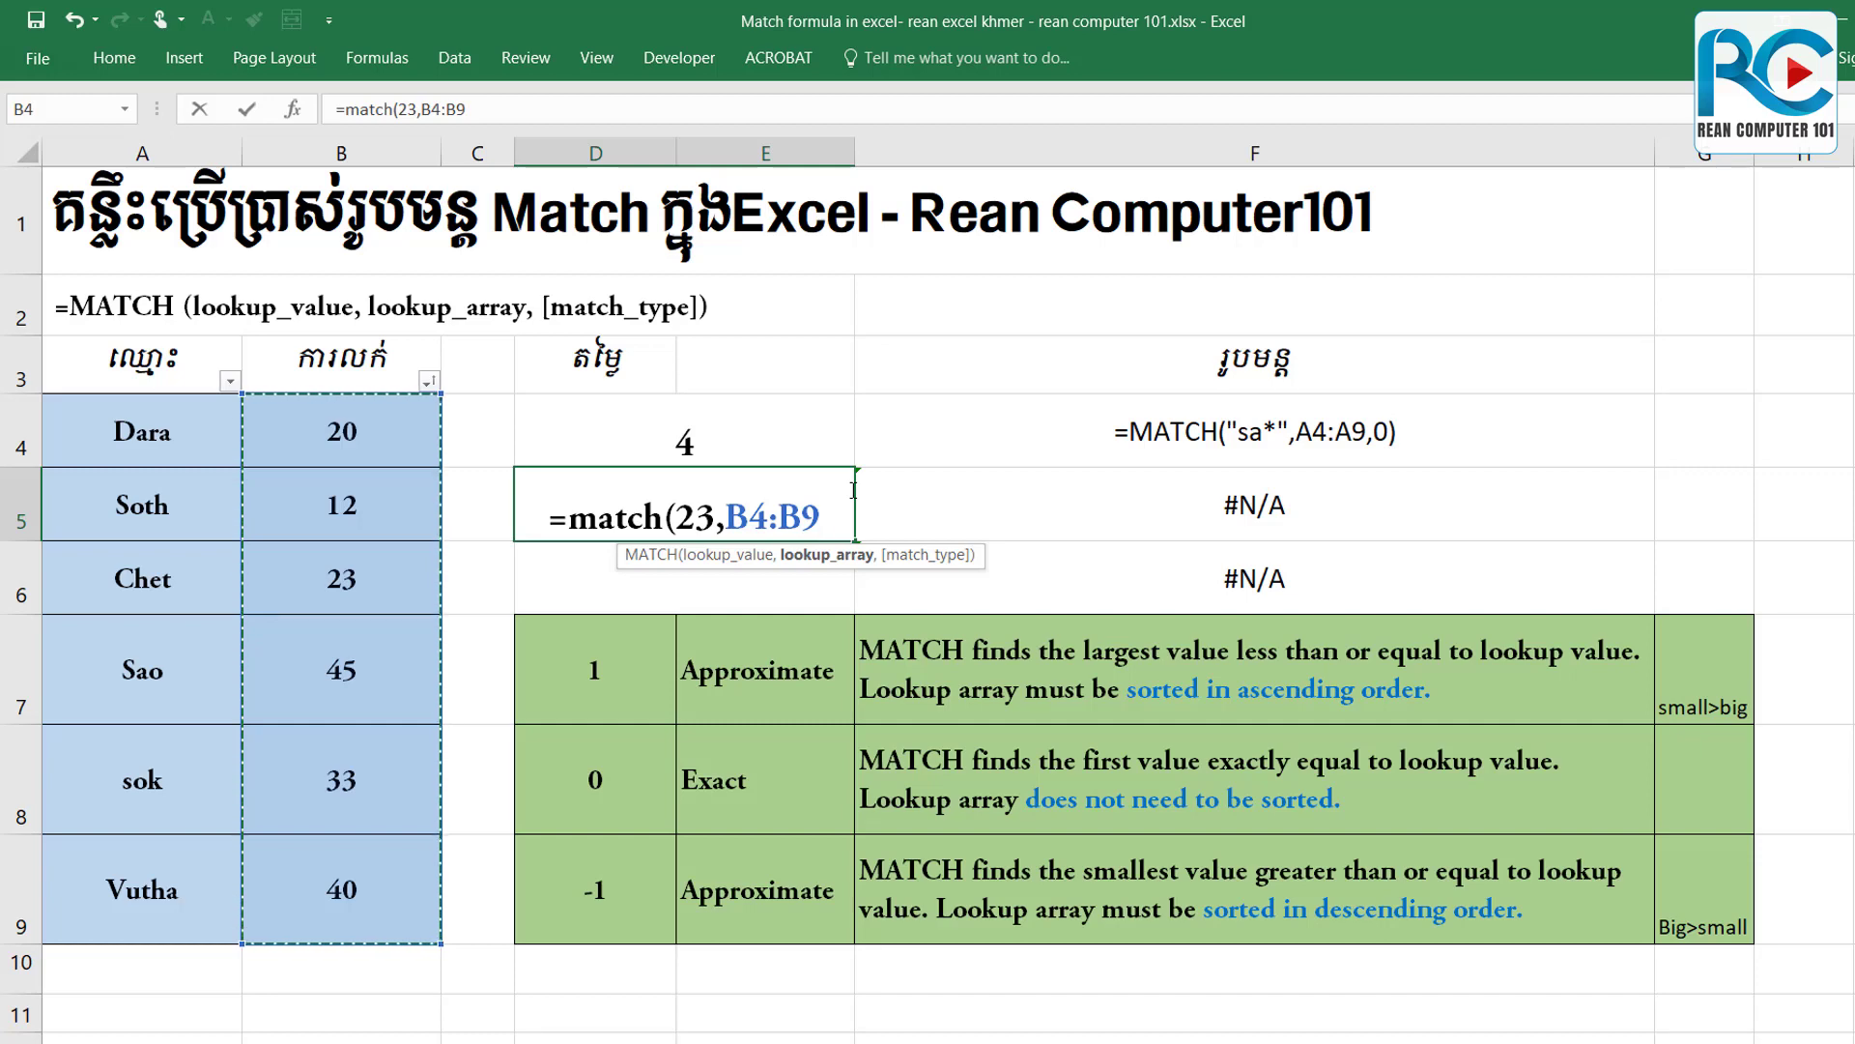
type(",")
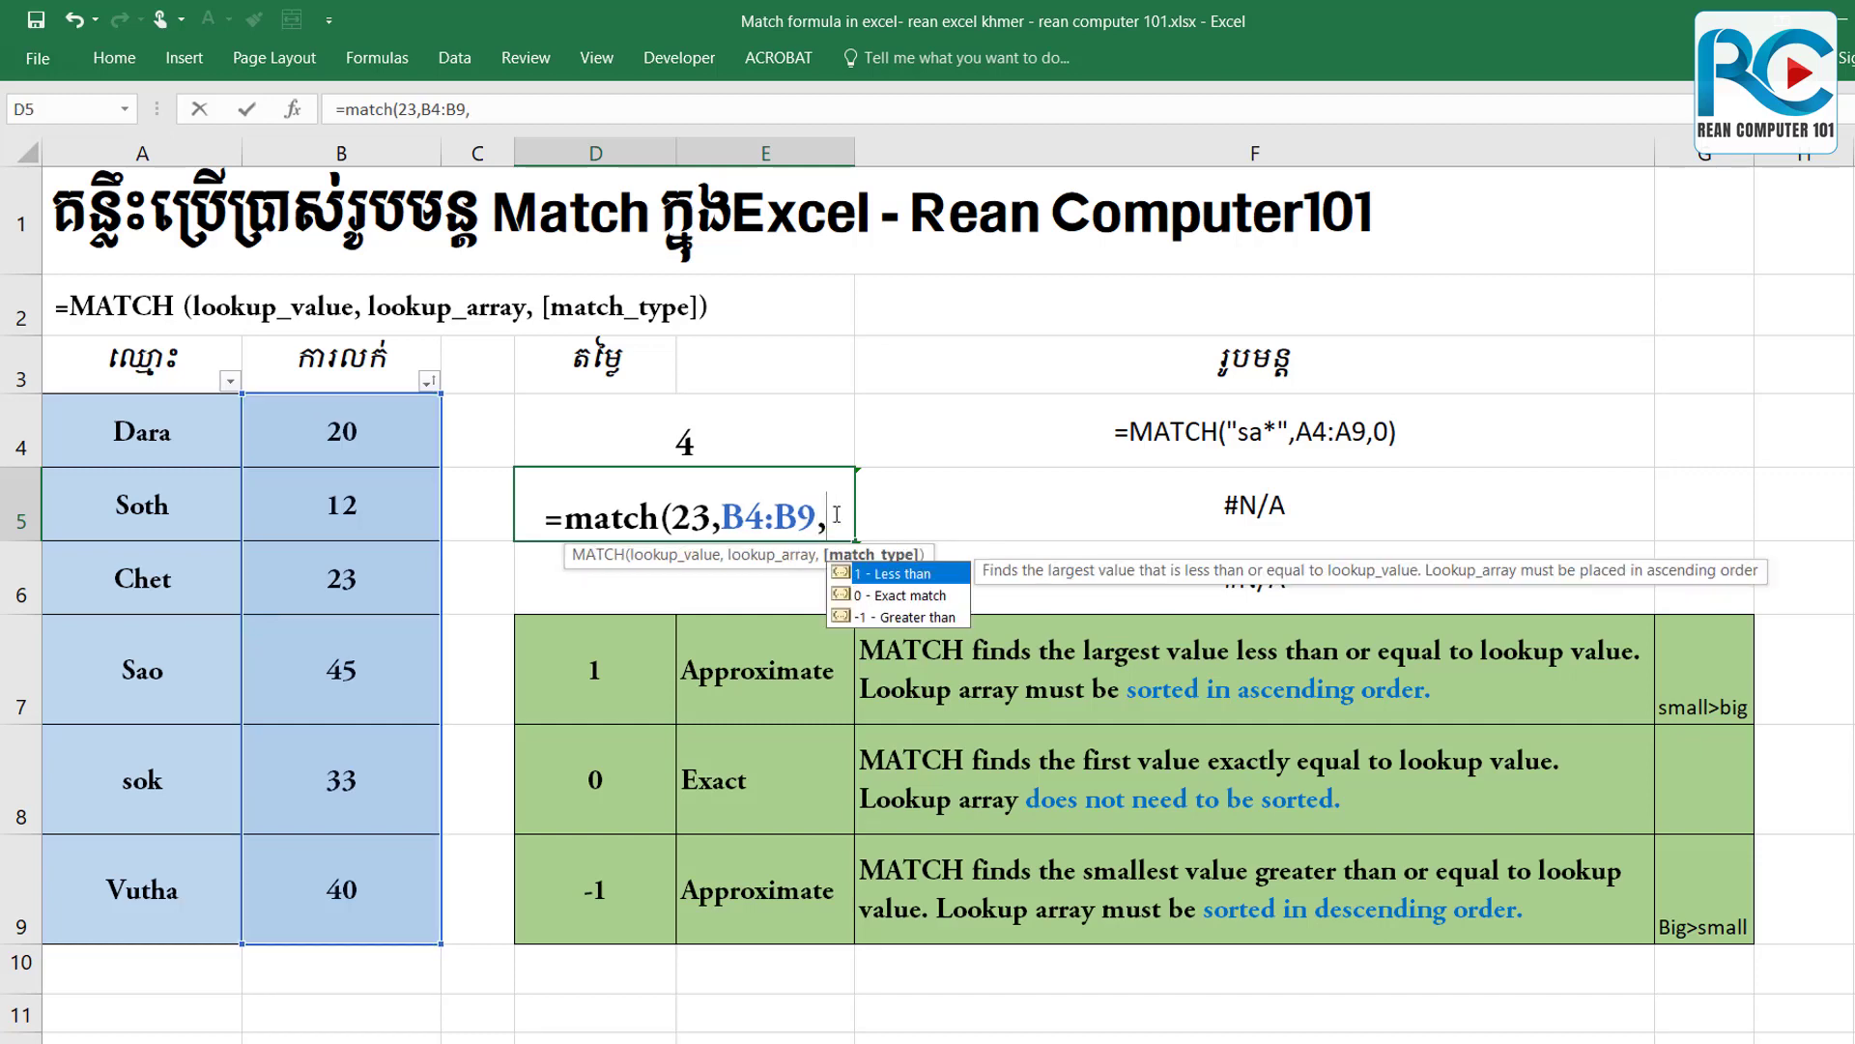
type("0")
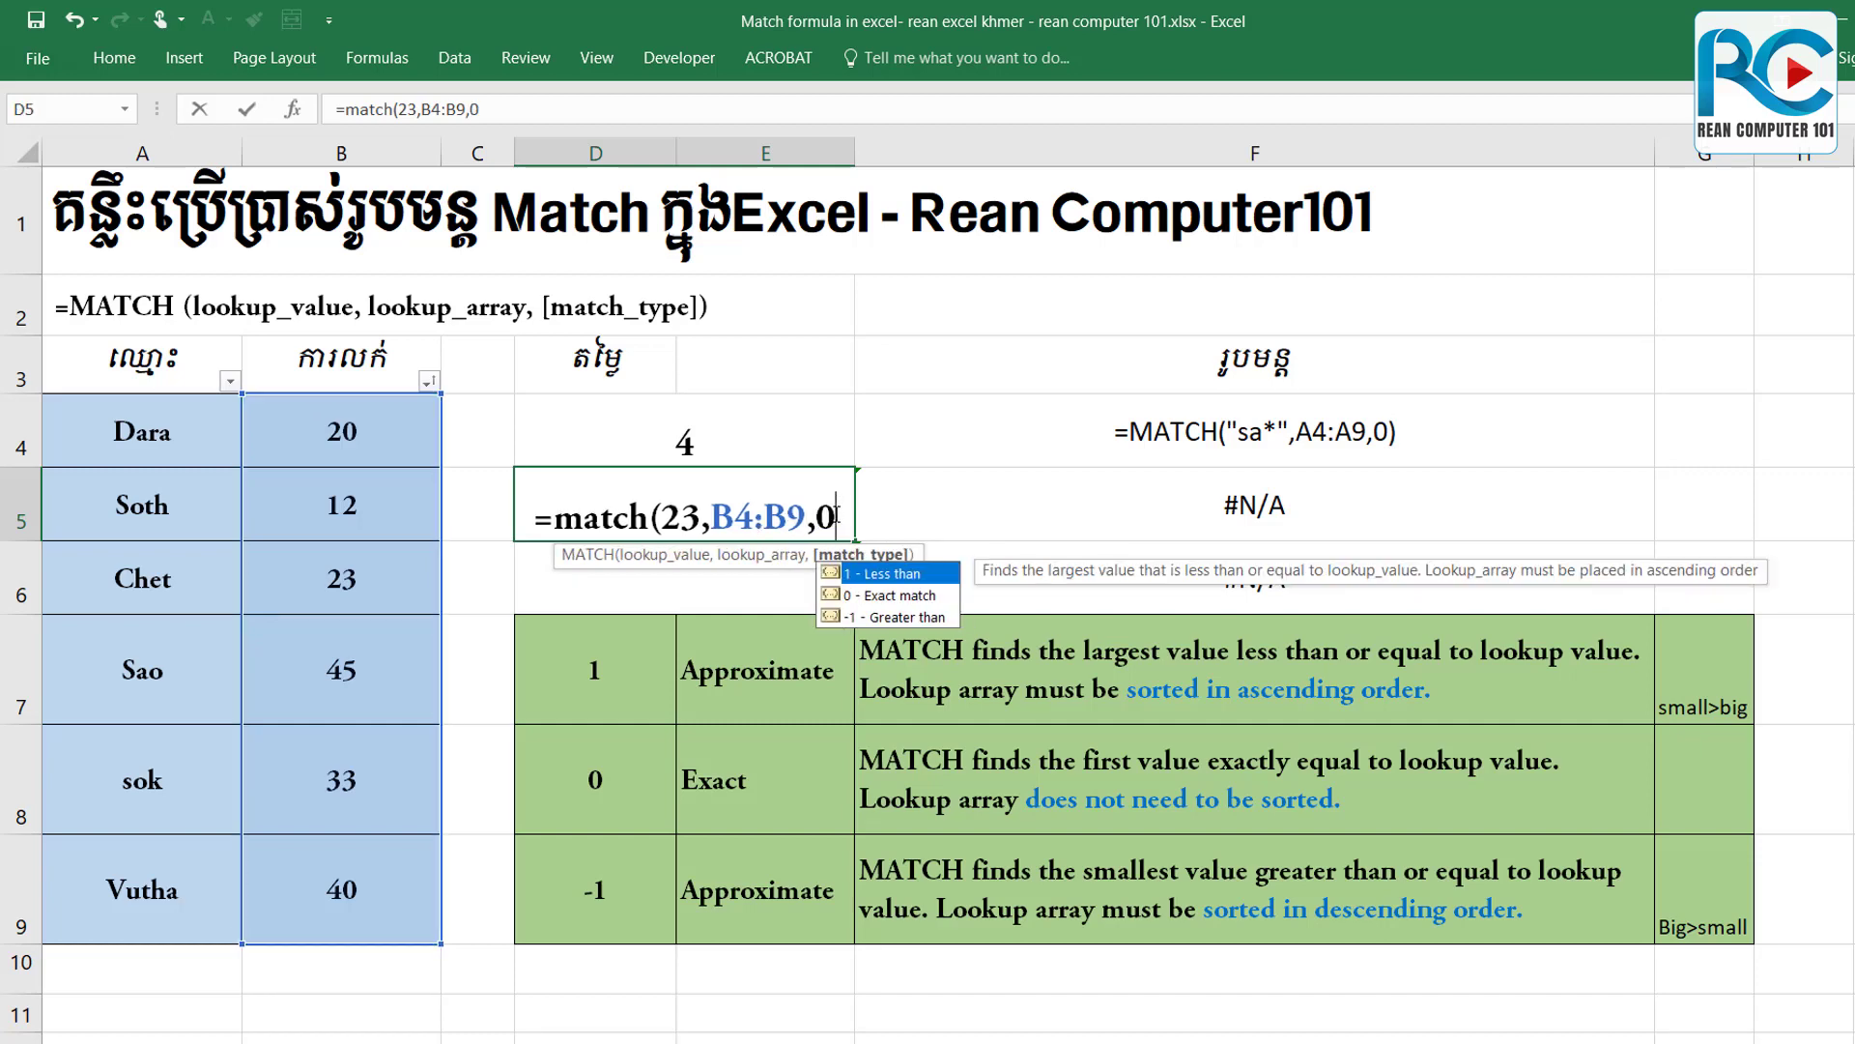
type(")")
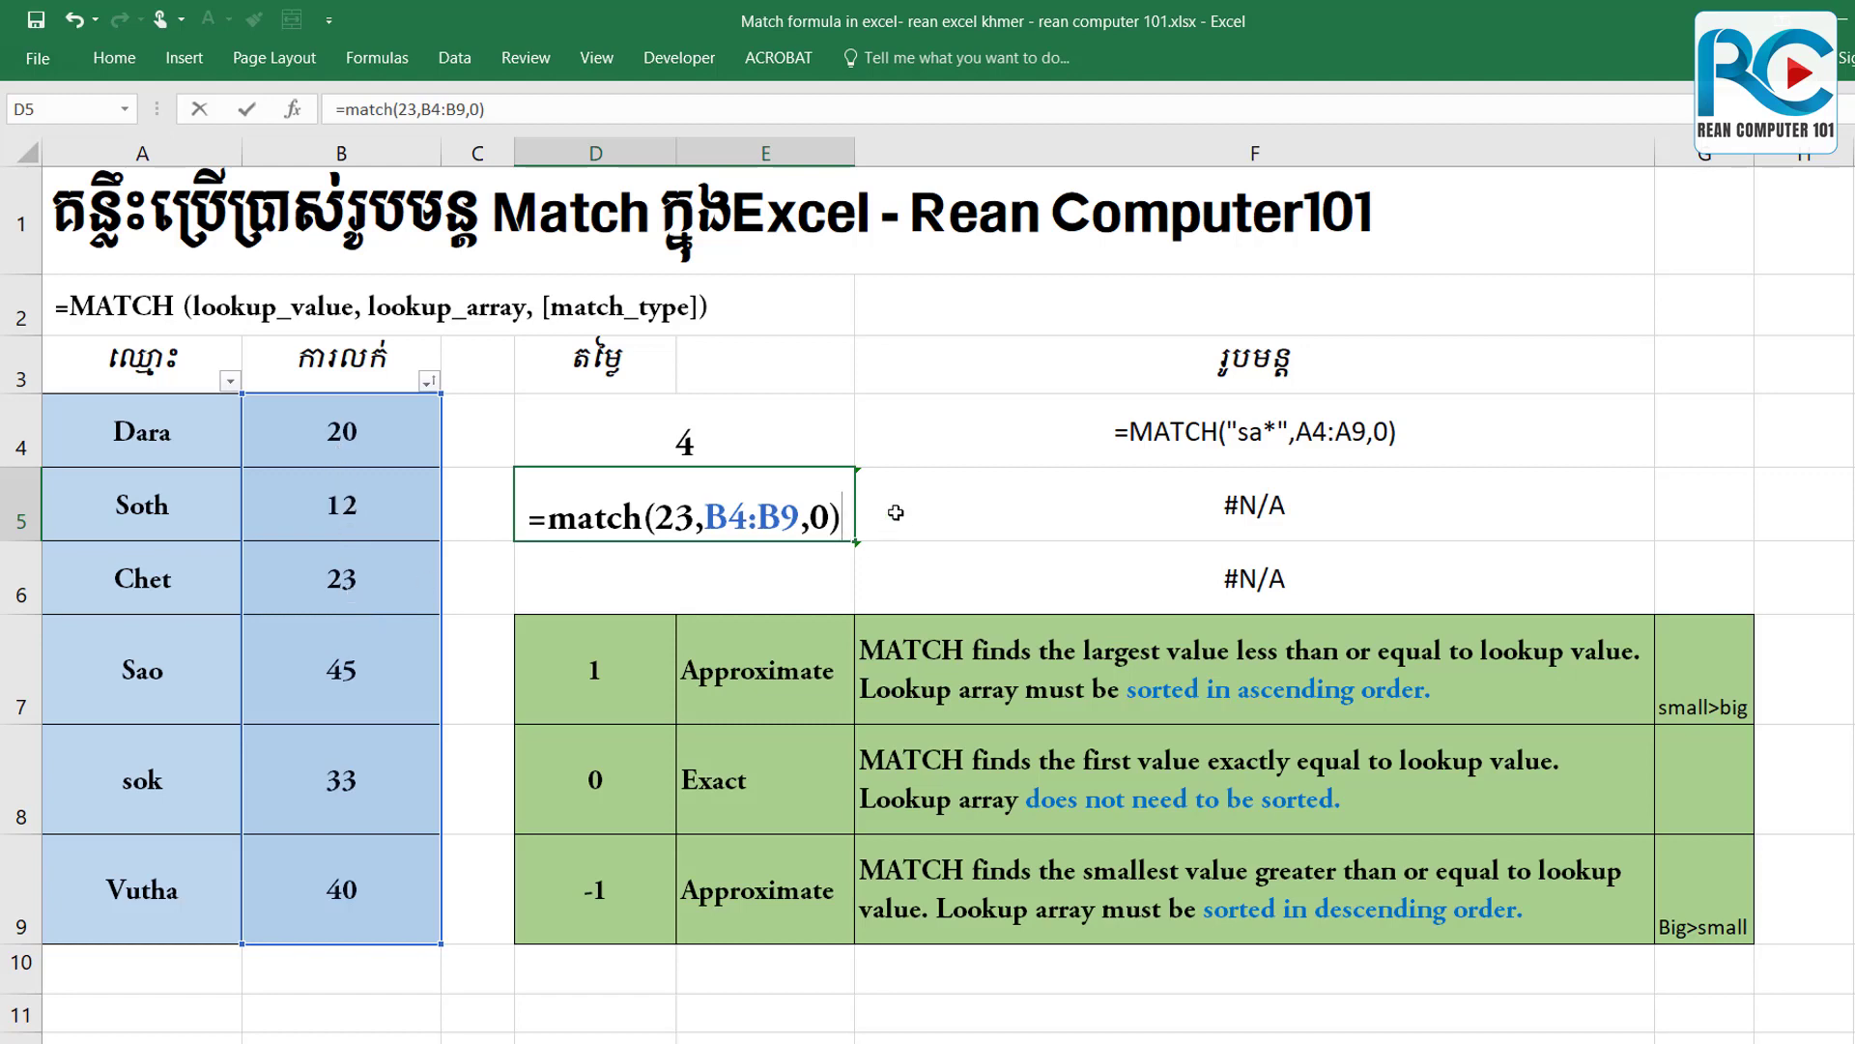
key("Return")
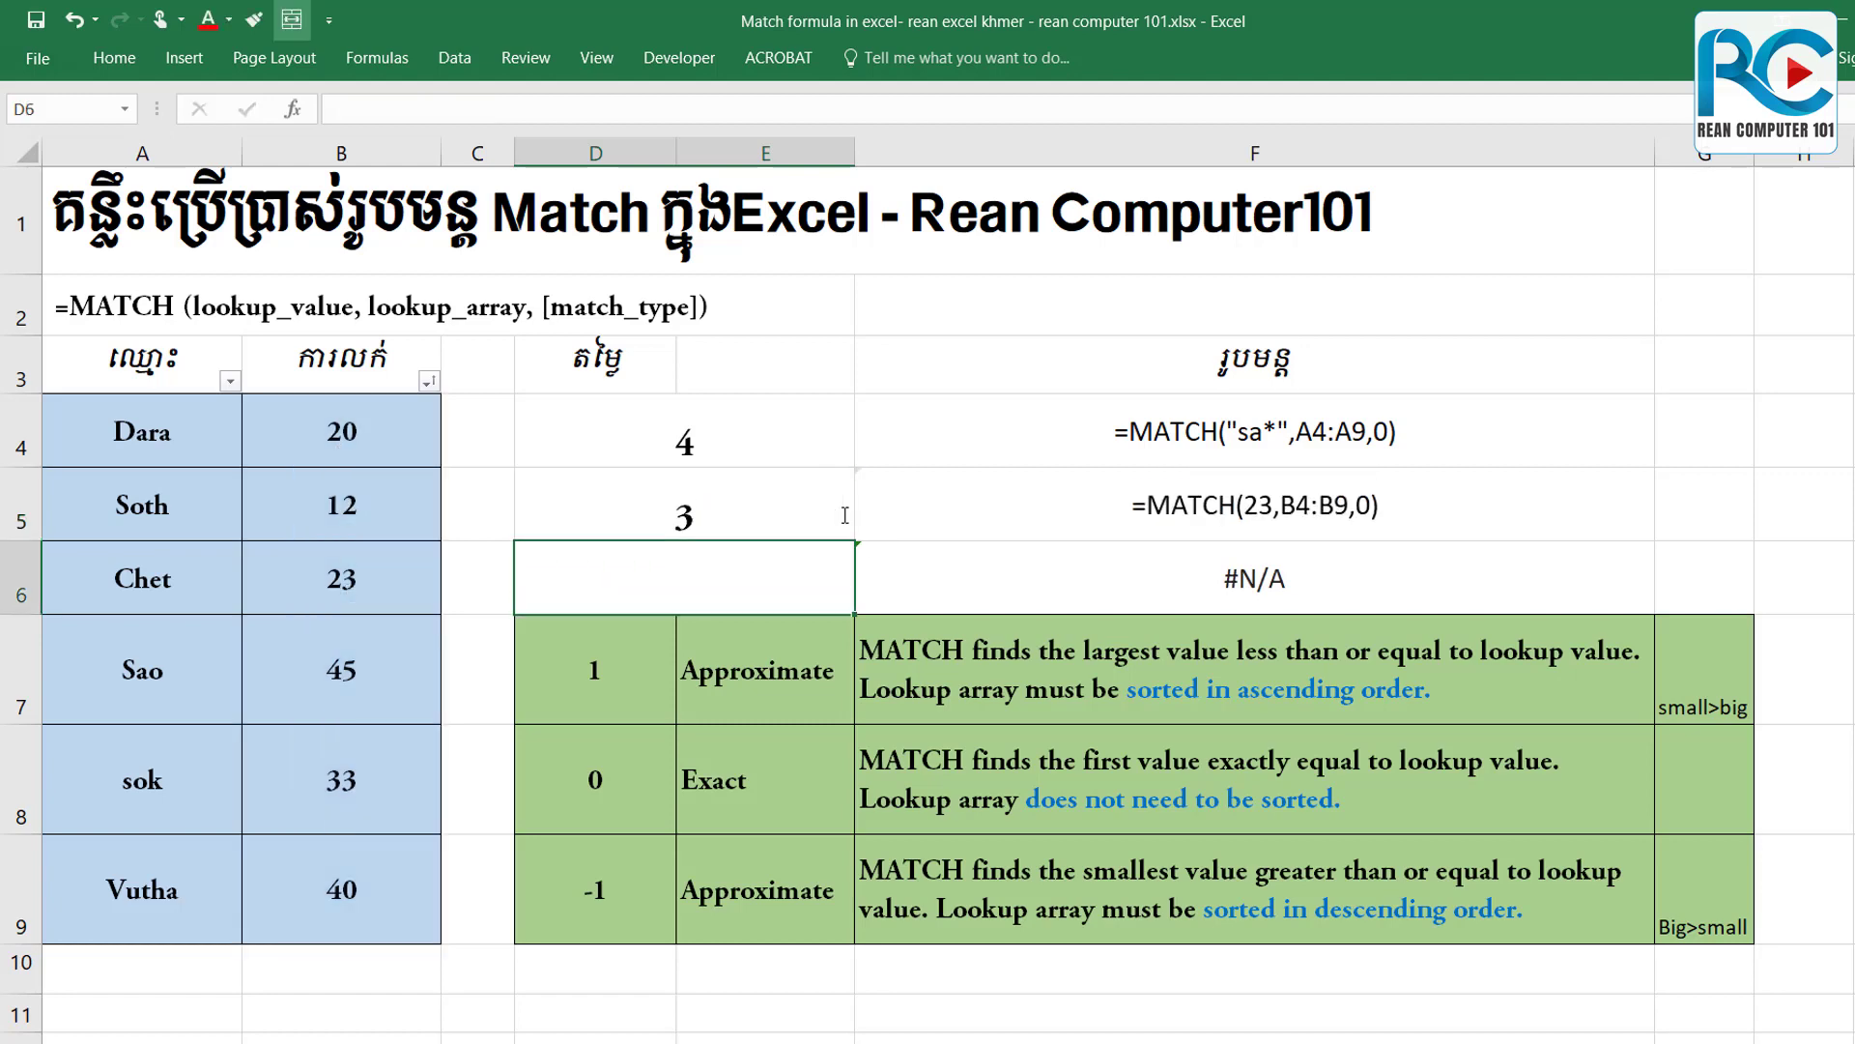
left_click(817, 514)
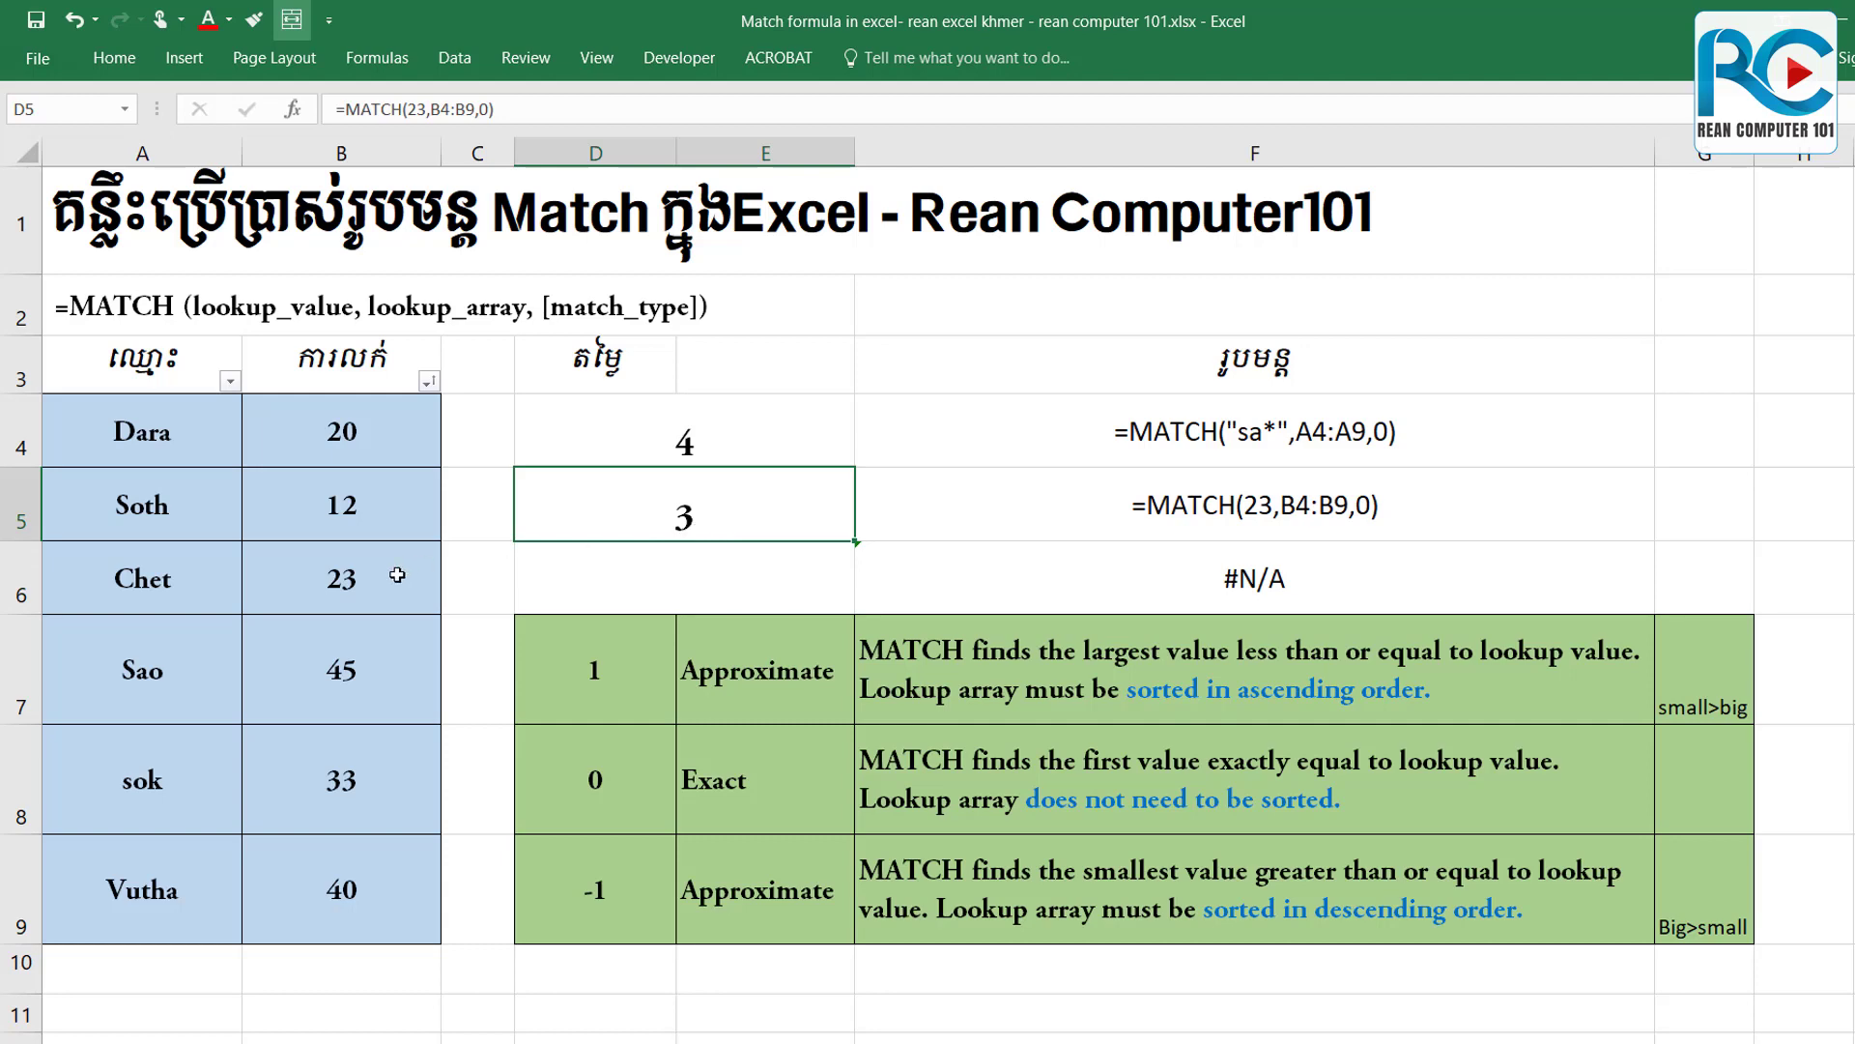
left_click(359, 503)
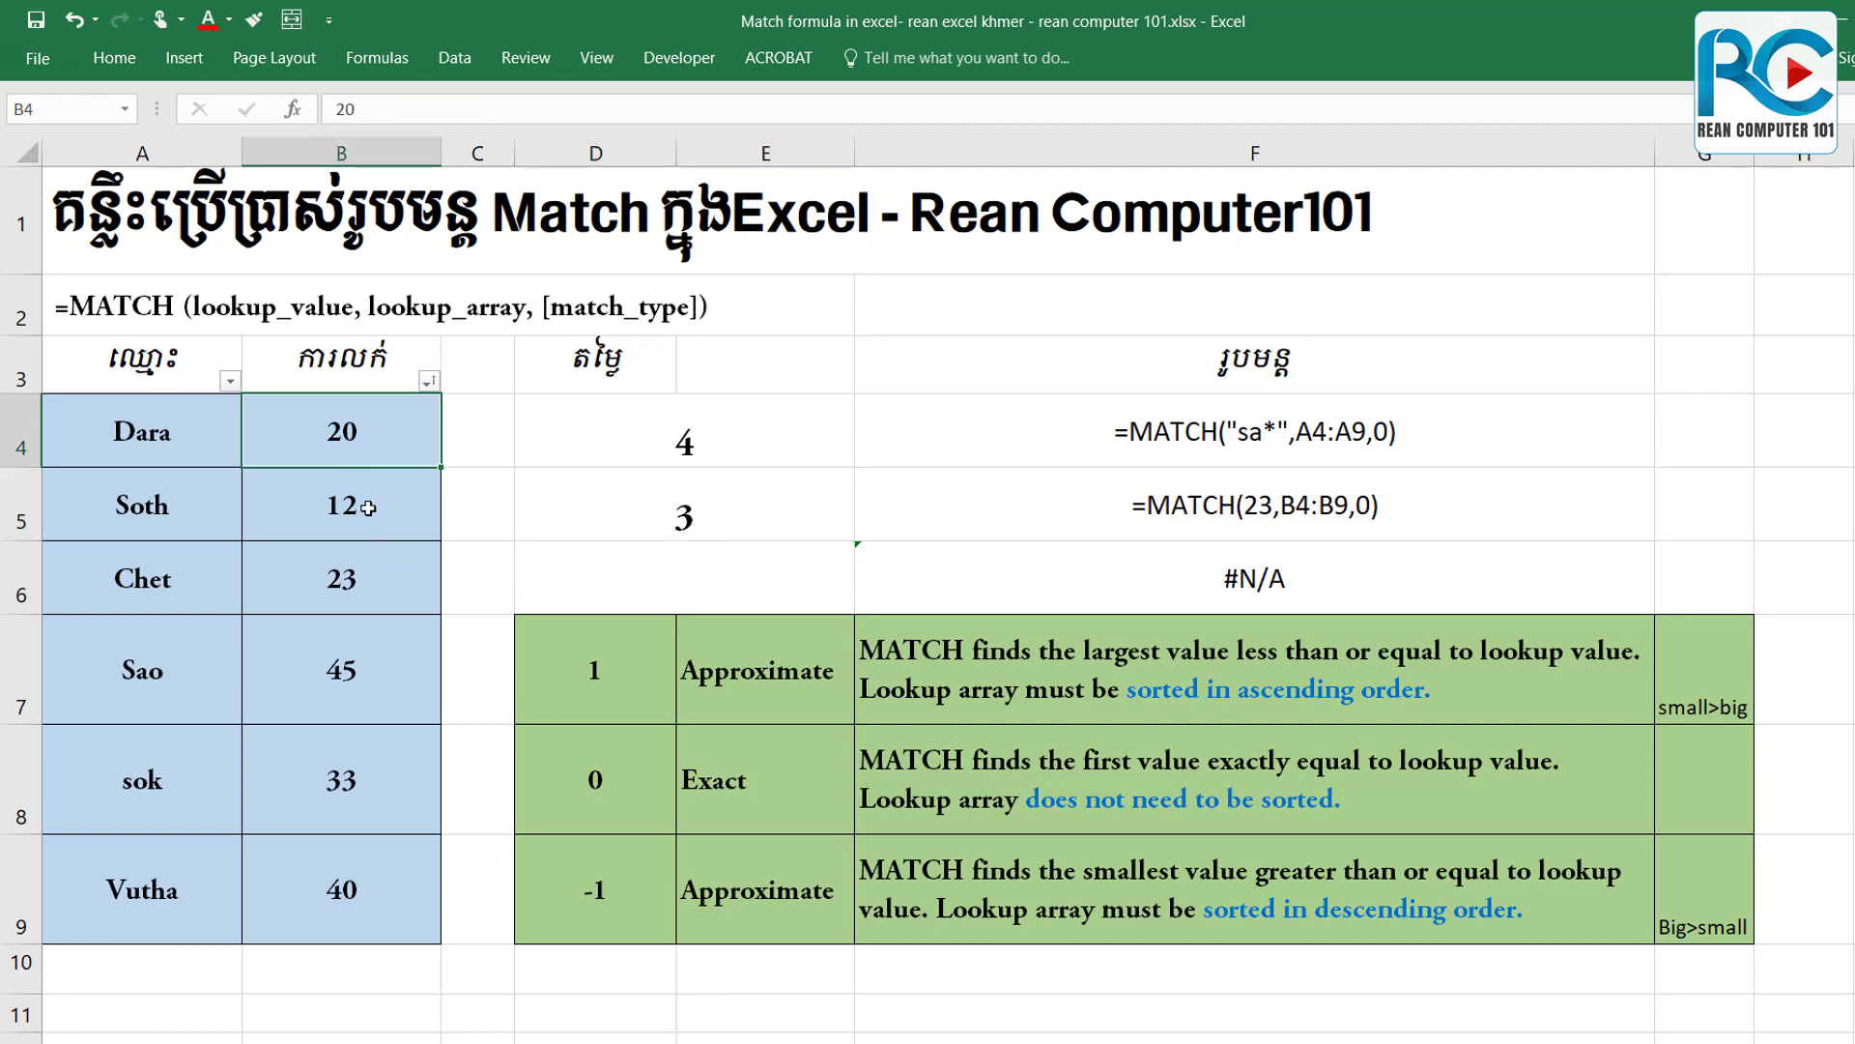
double_click(742, 515)
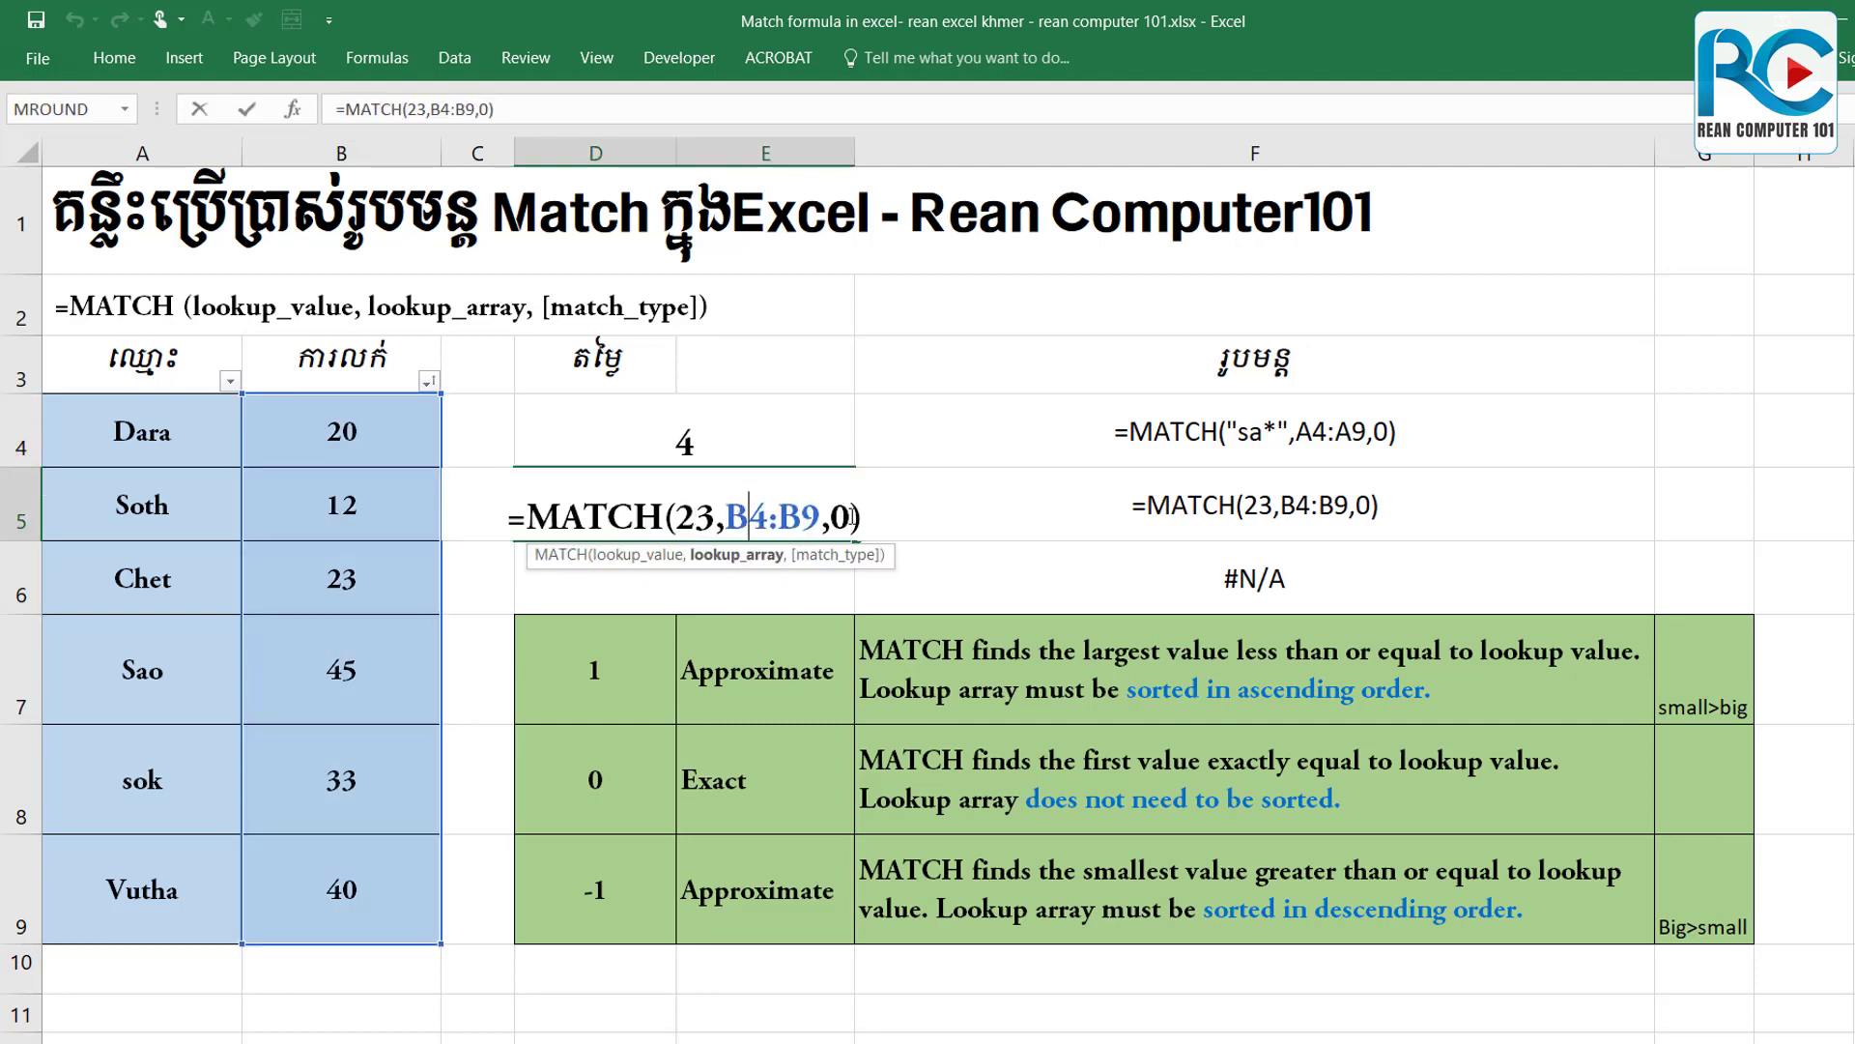
mouse_move(722, 517)
left_mouse_down()
mouse_move(663, 517)
mouse_move(697, 519)
left_mouse_up()
left_click(821, 515)
left_click(830, 515)
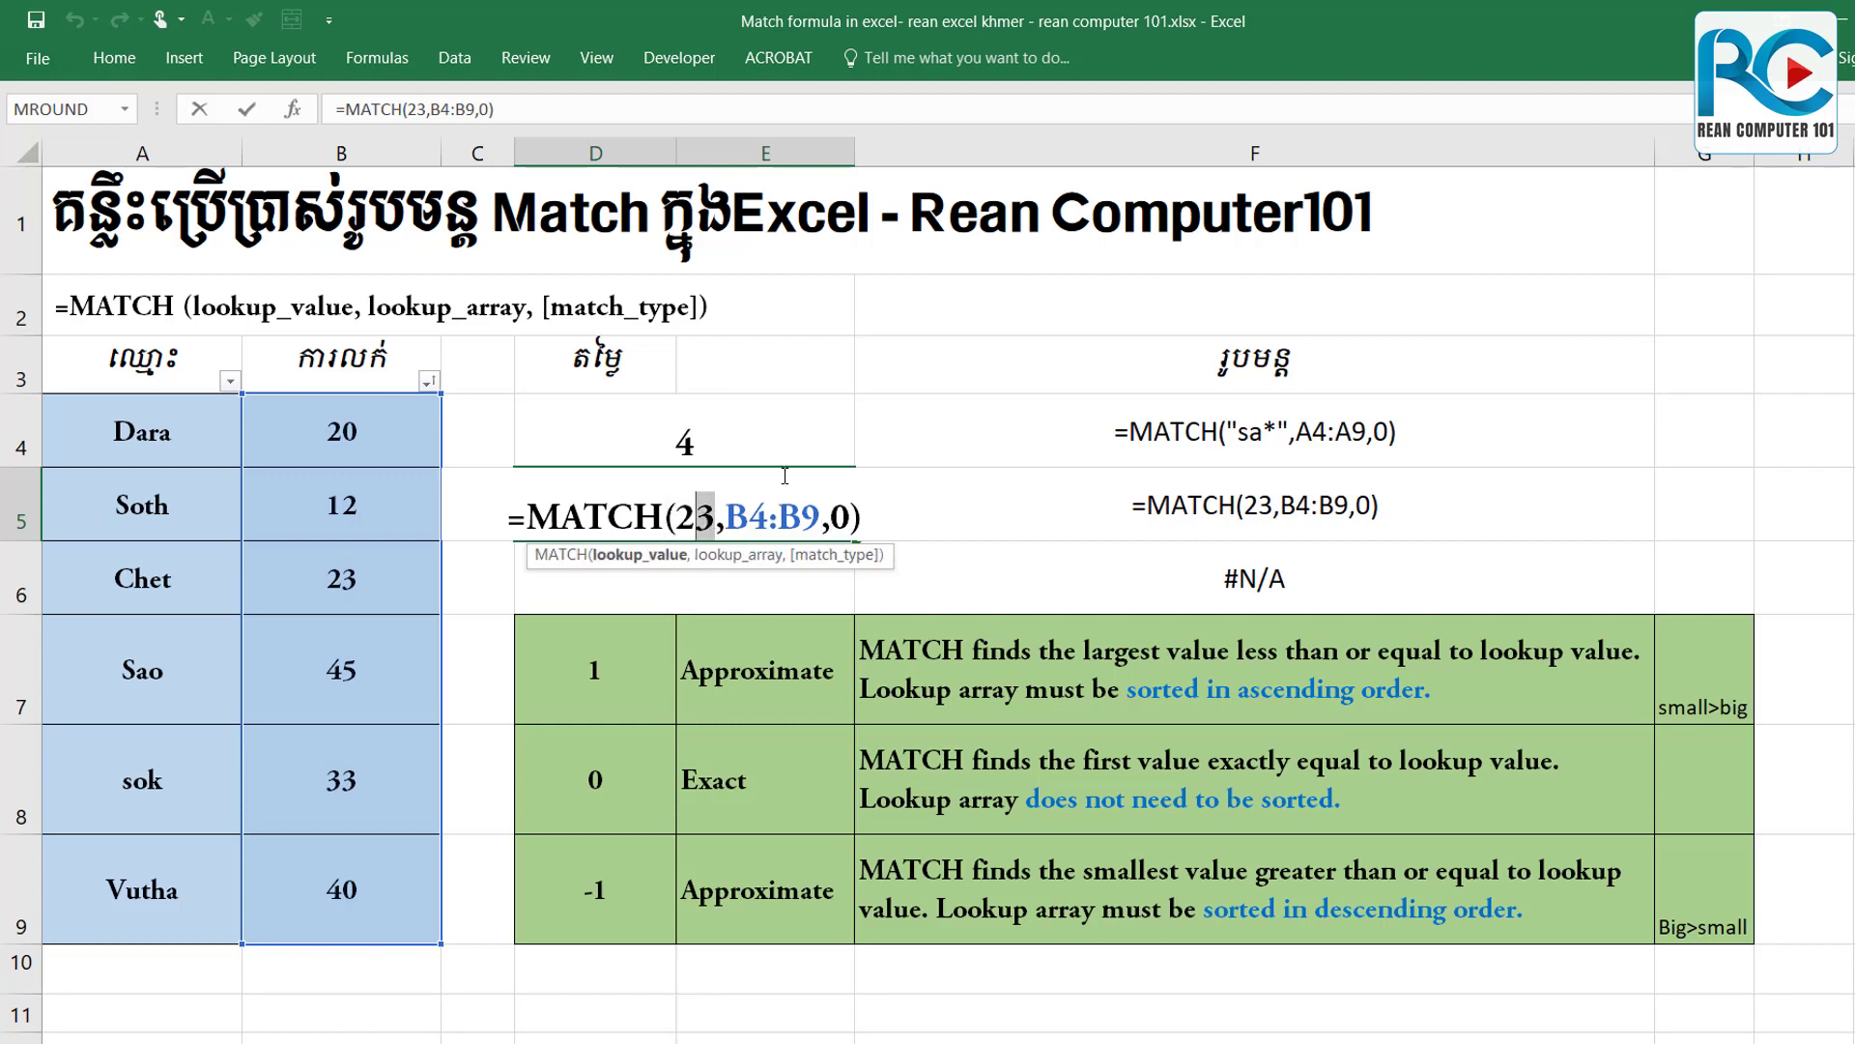
type("2")
left_click(867, 512)
key("Return")
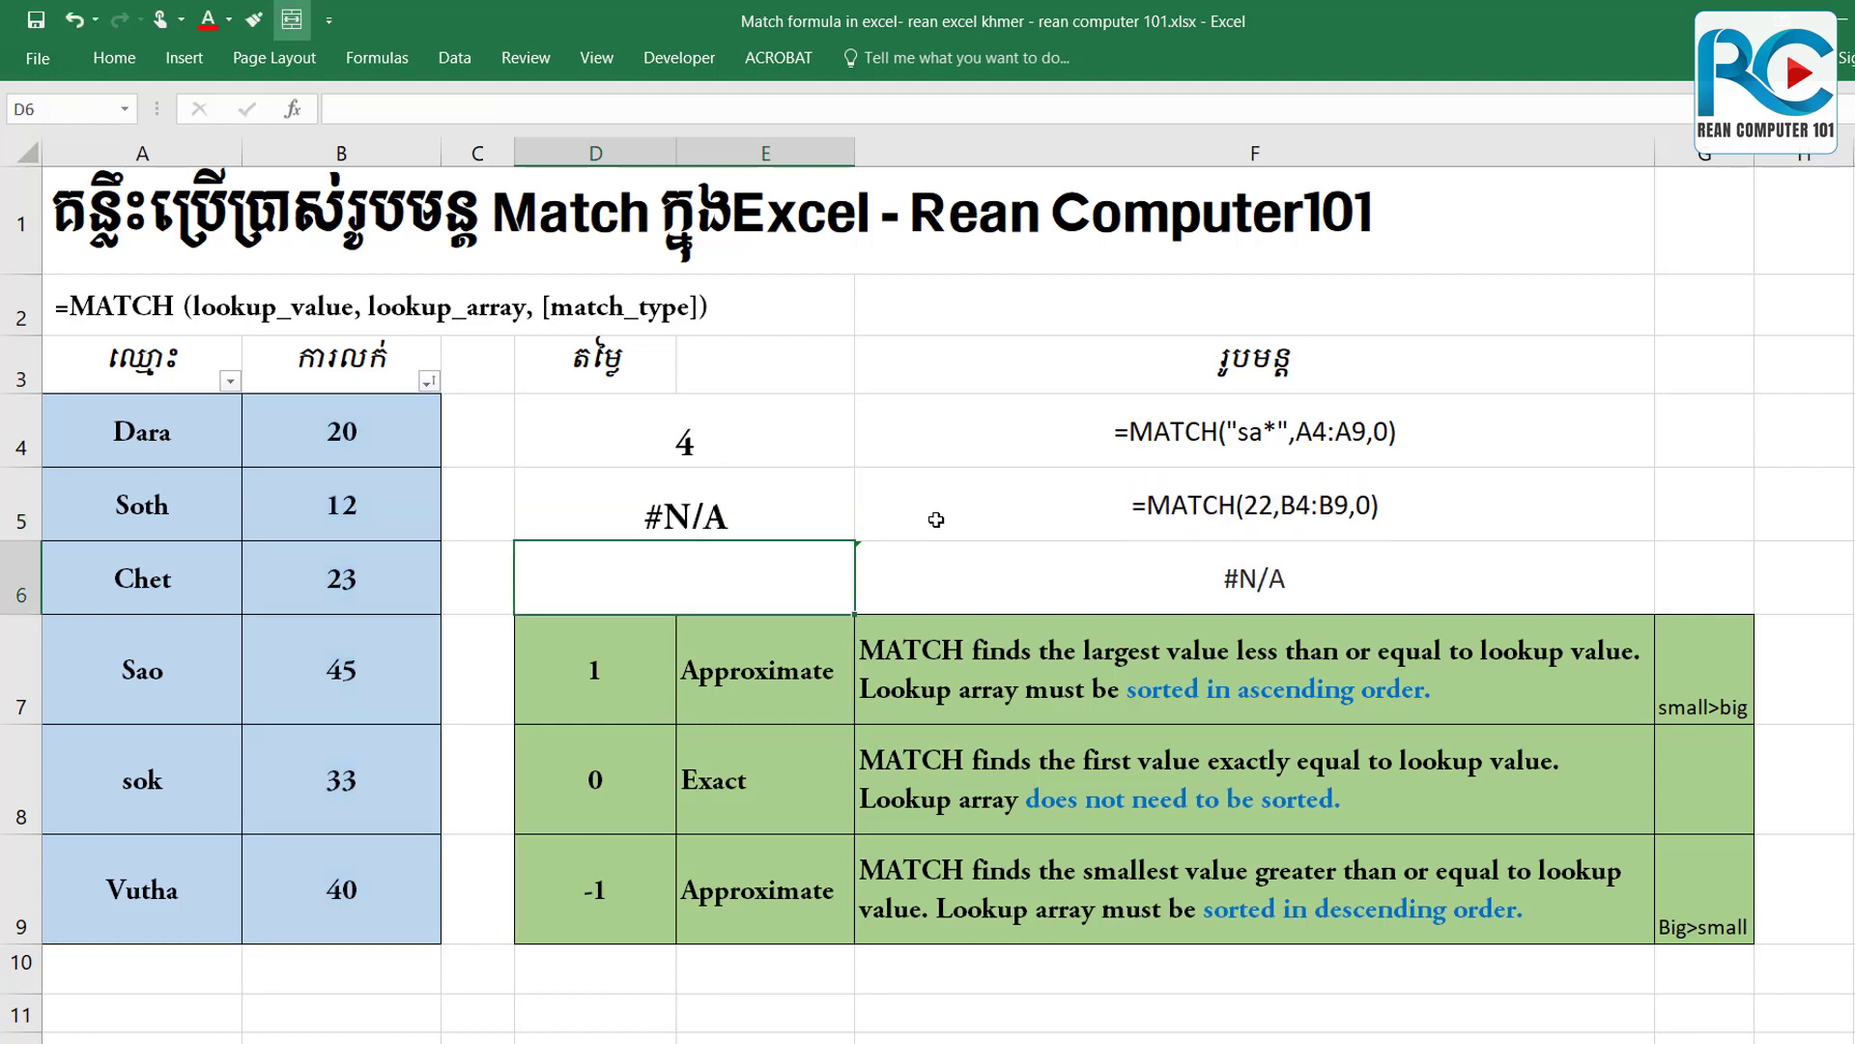
left_click(779, 509)
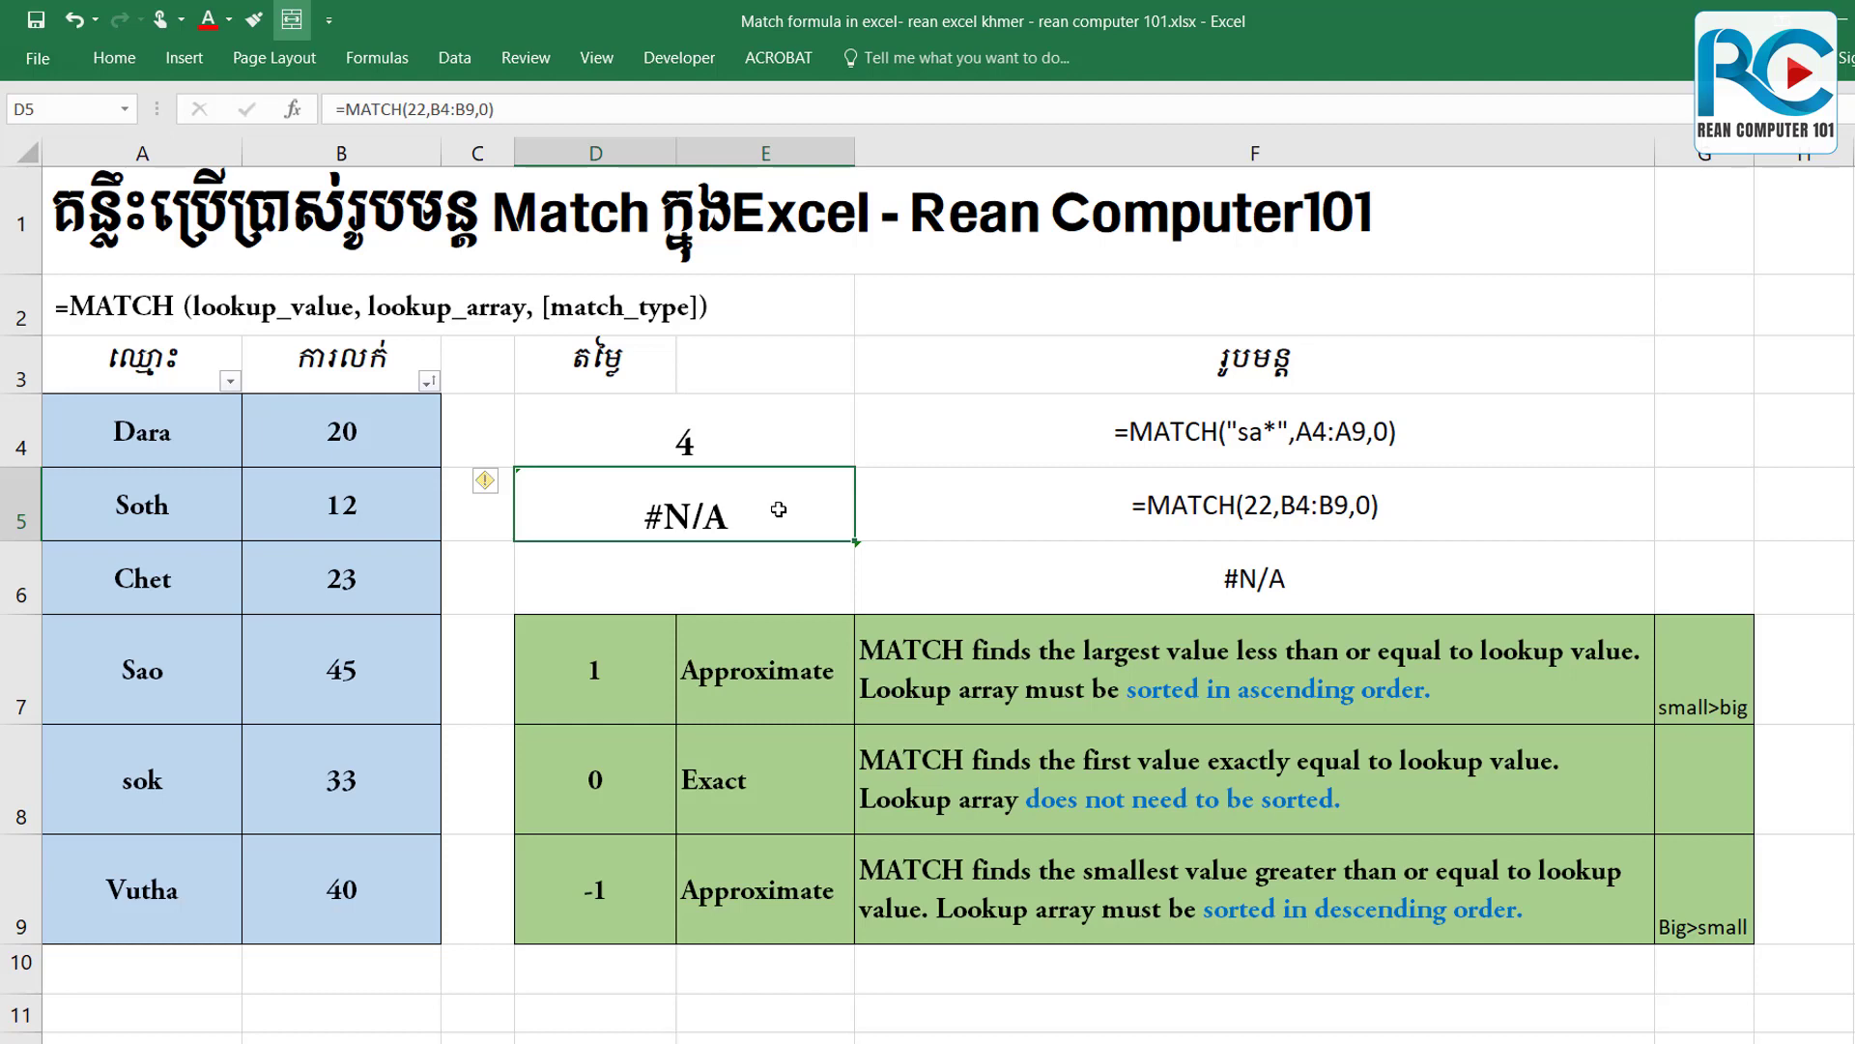
double_click(779, 510)
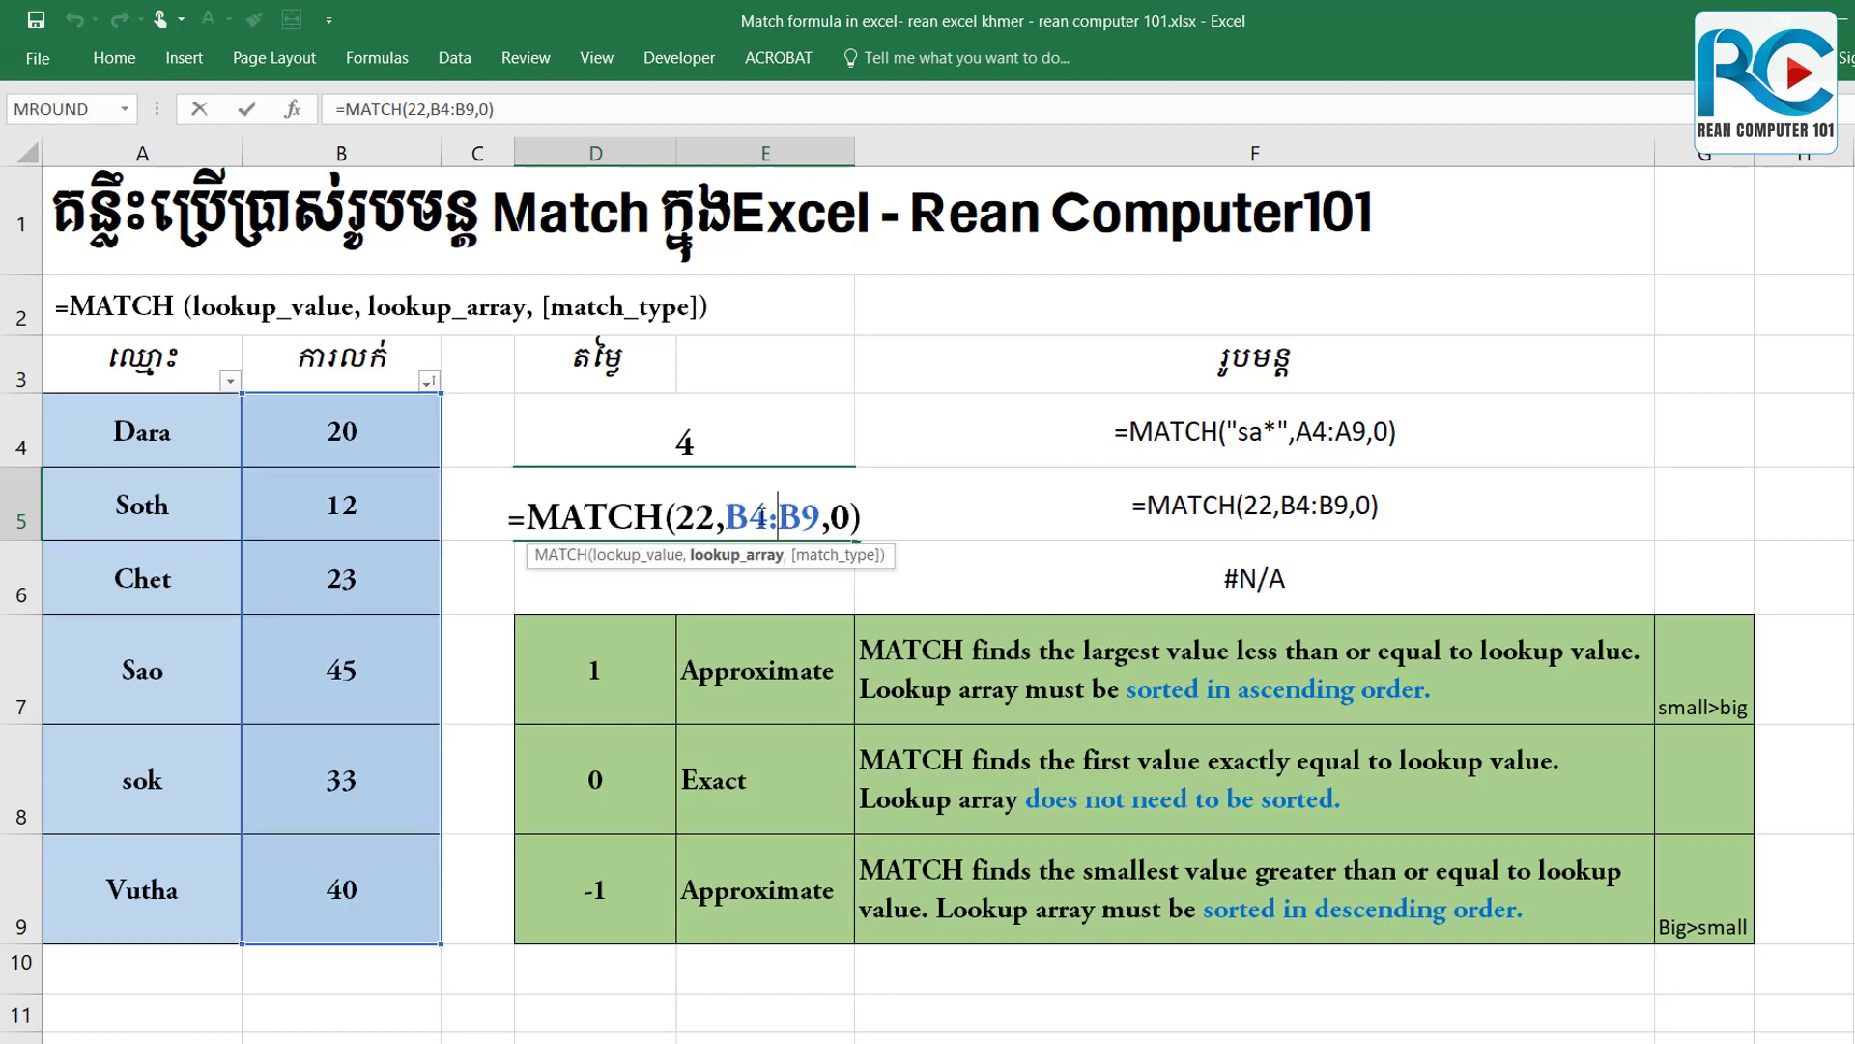
left_click_drag(709, 523, 698, 523)
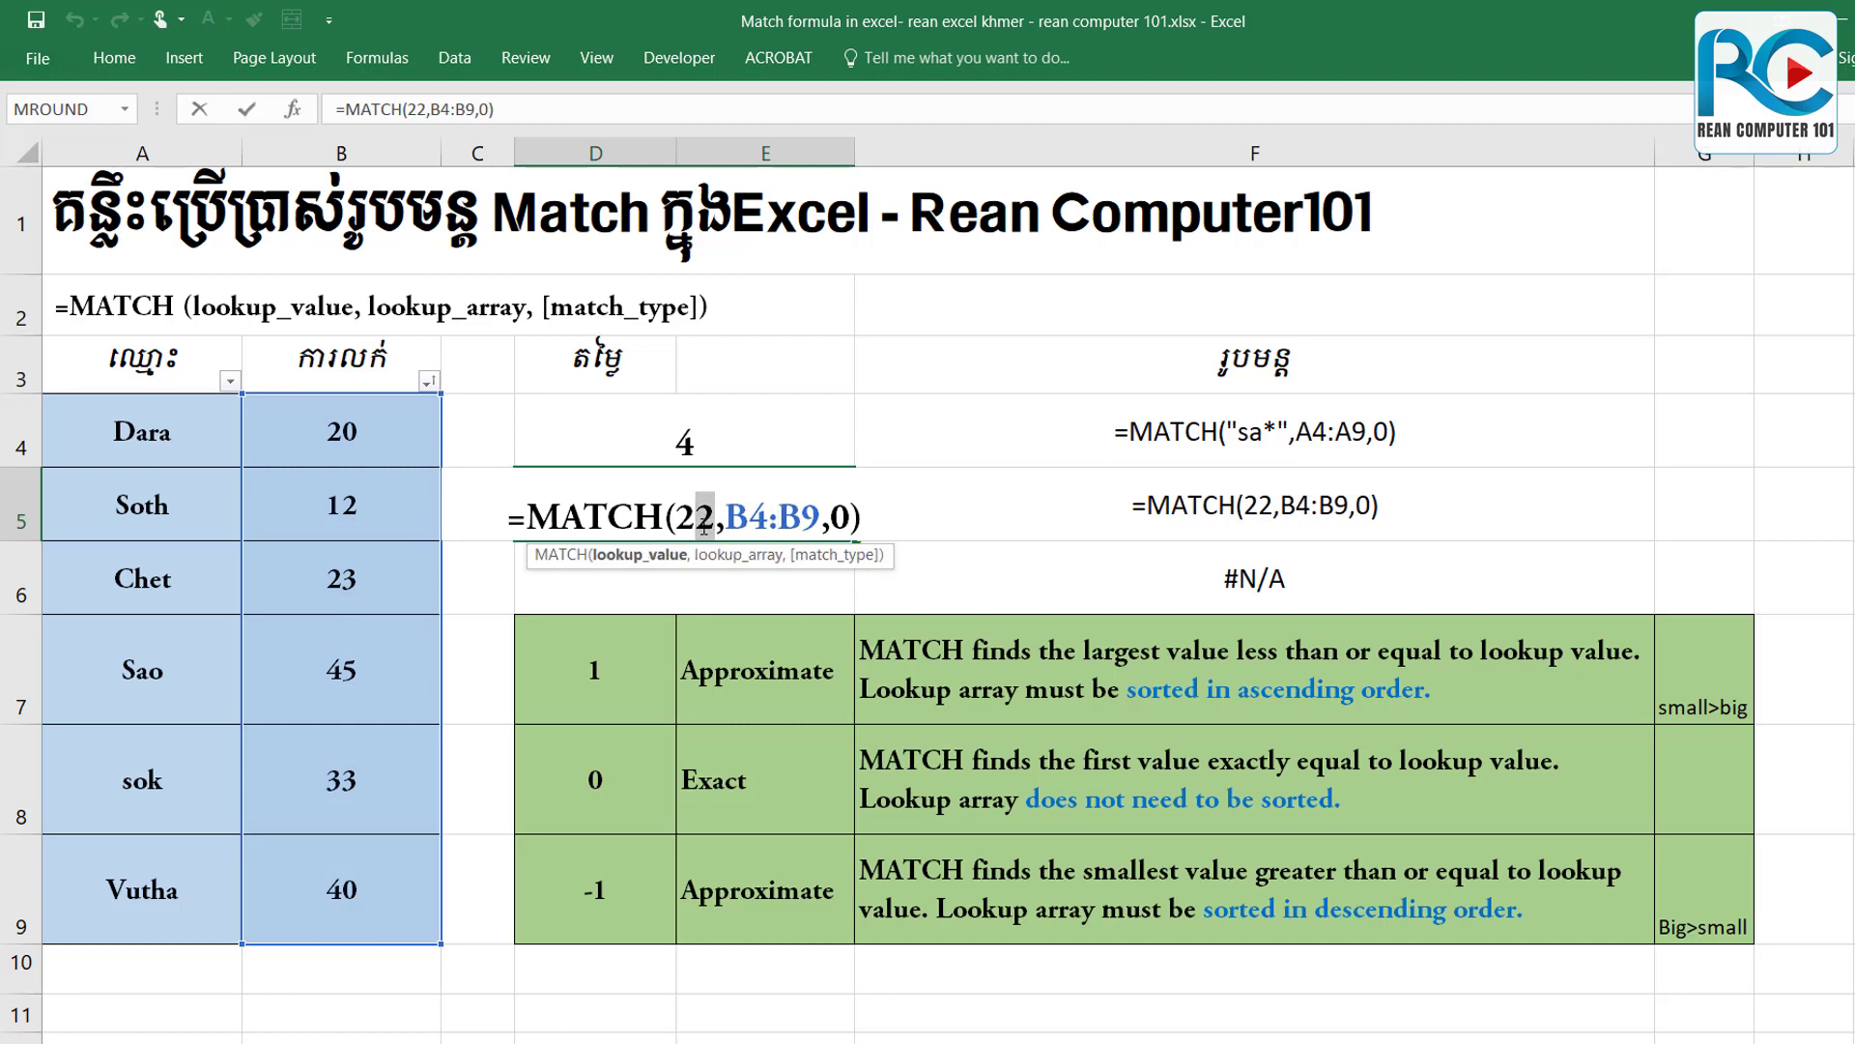
type("3")
key("Return")
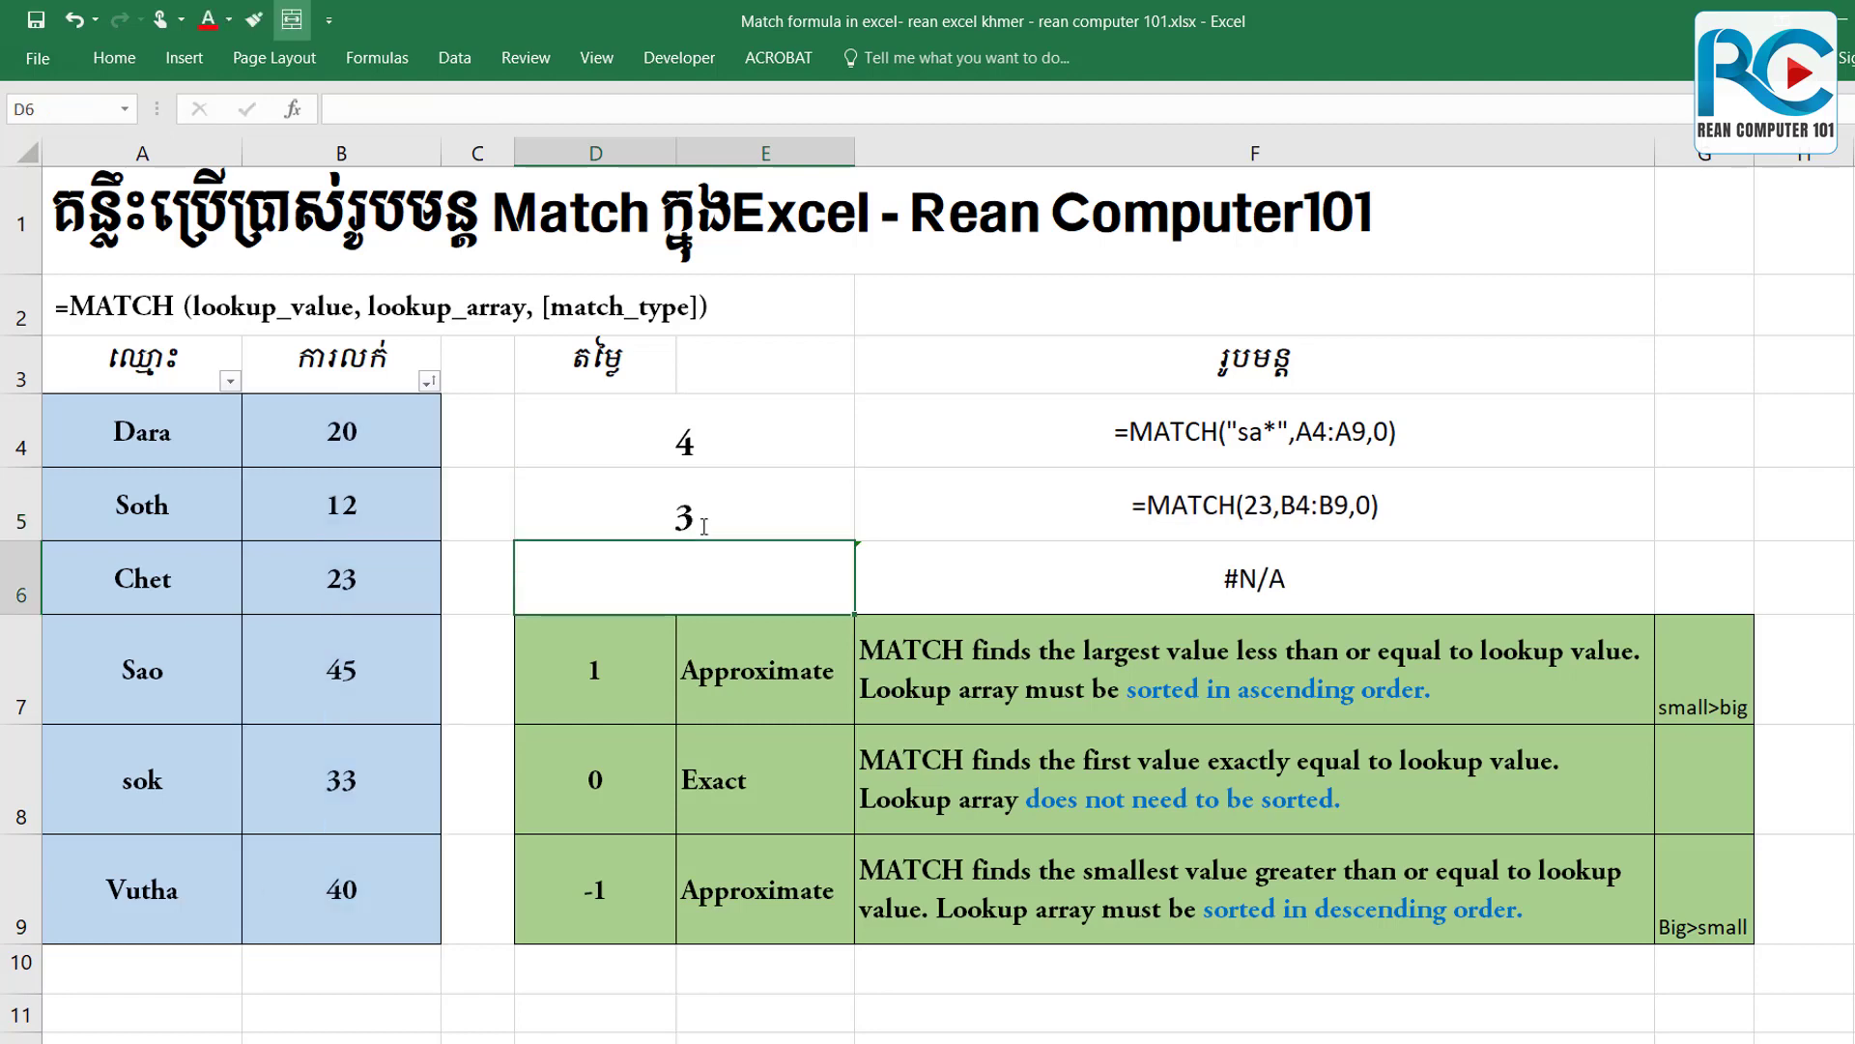
left_click(702, 524)
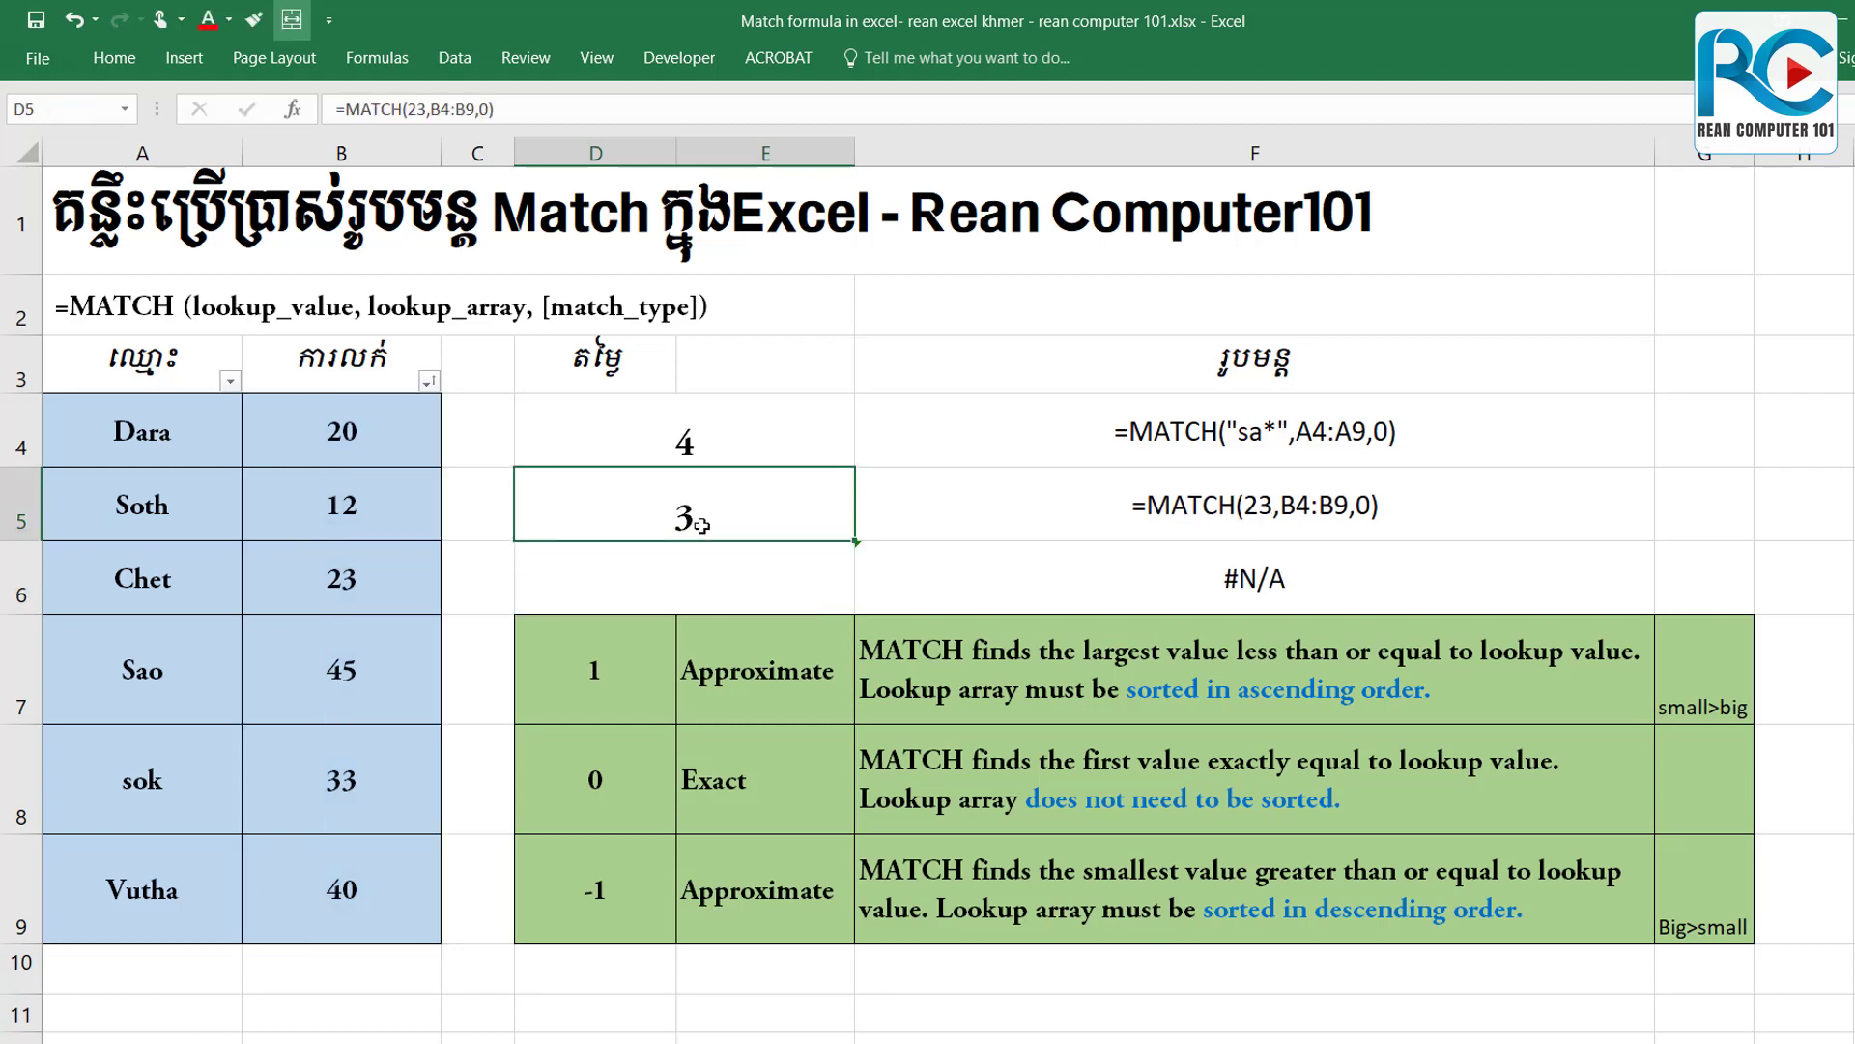
left_click(748, 578)
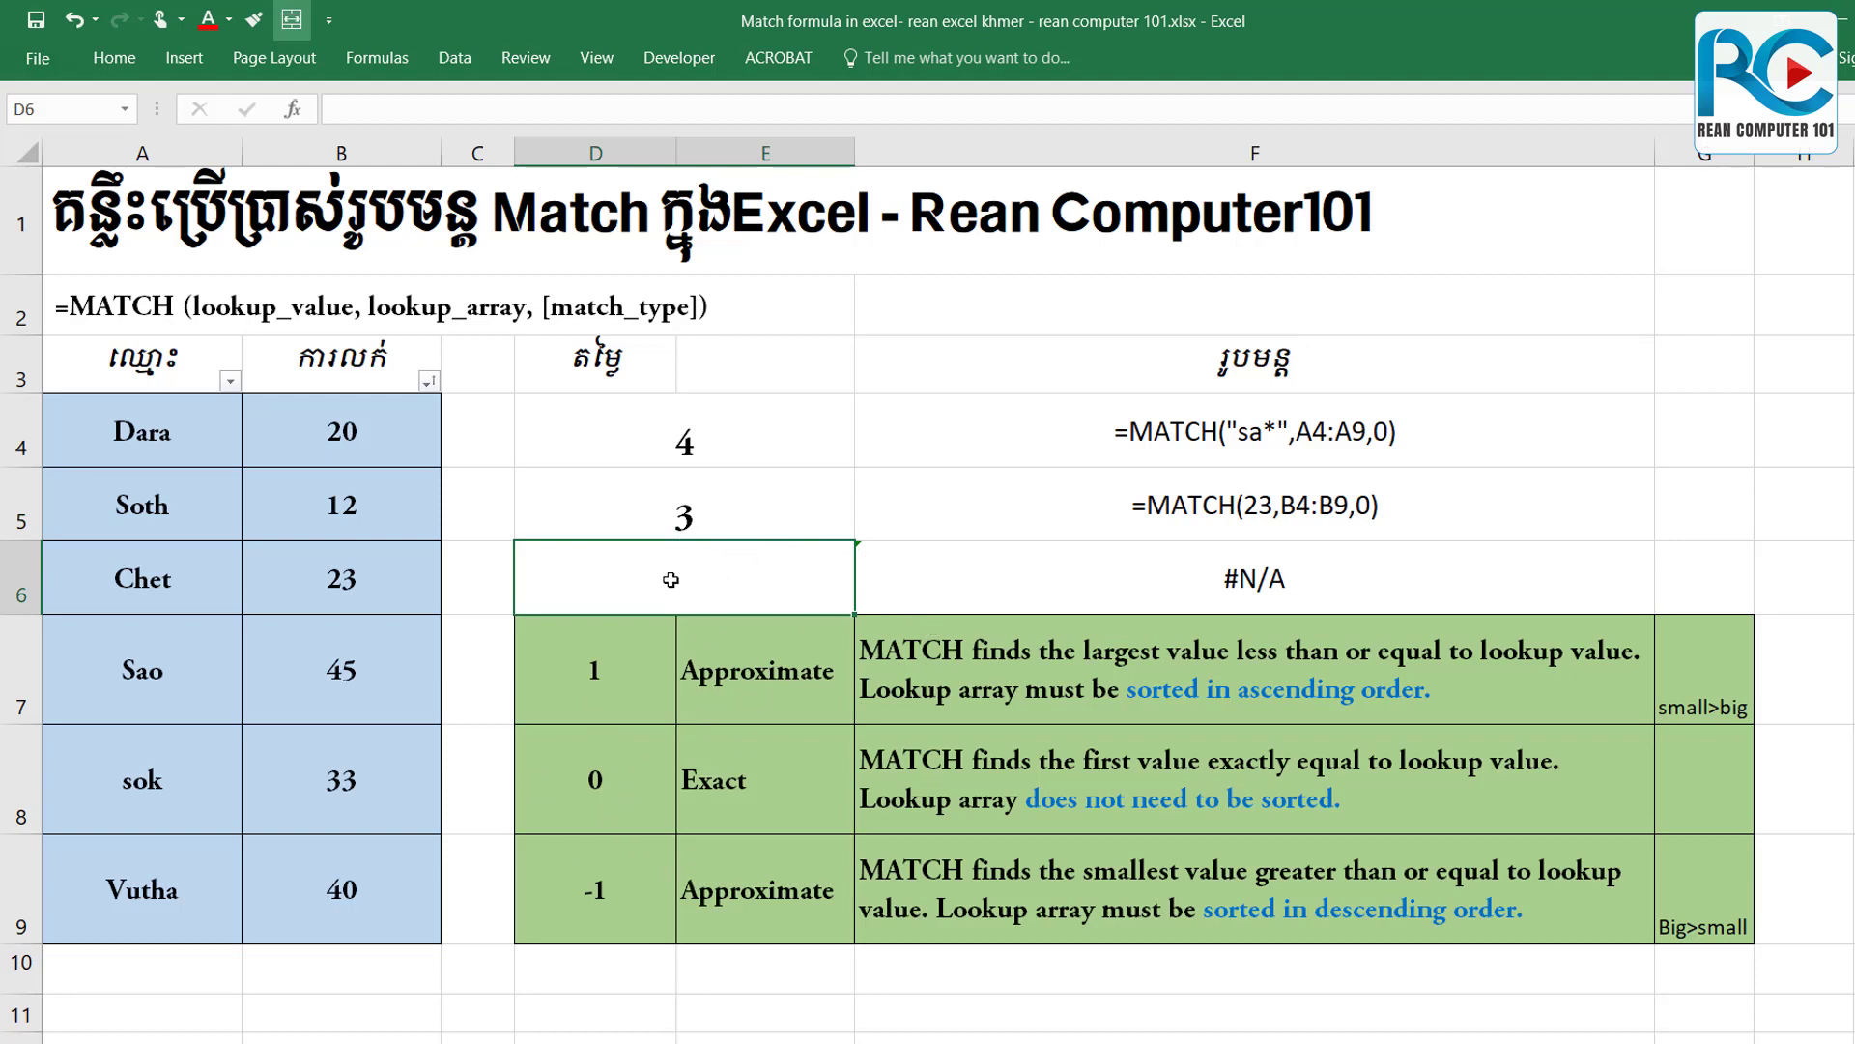
left_click_drag(595, 686, 1585, 692)
left_click(586, 698)
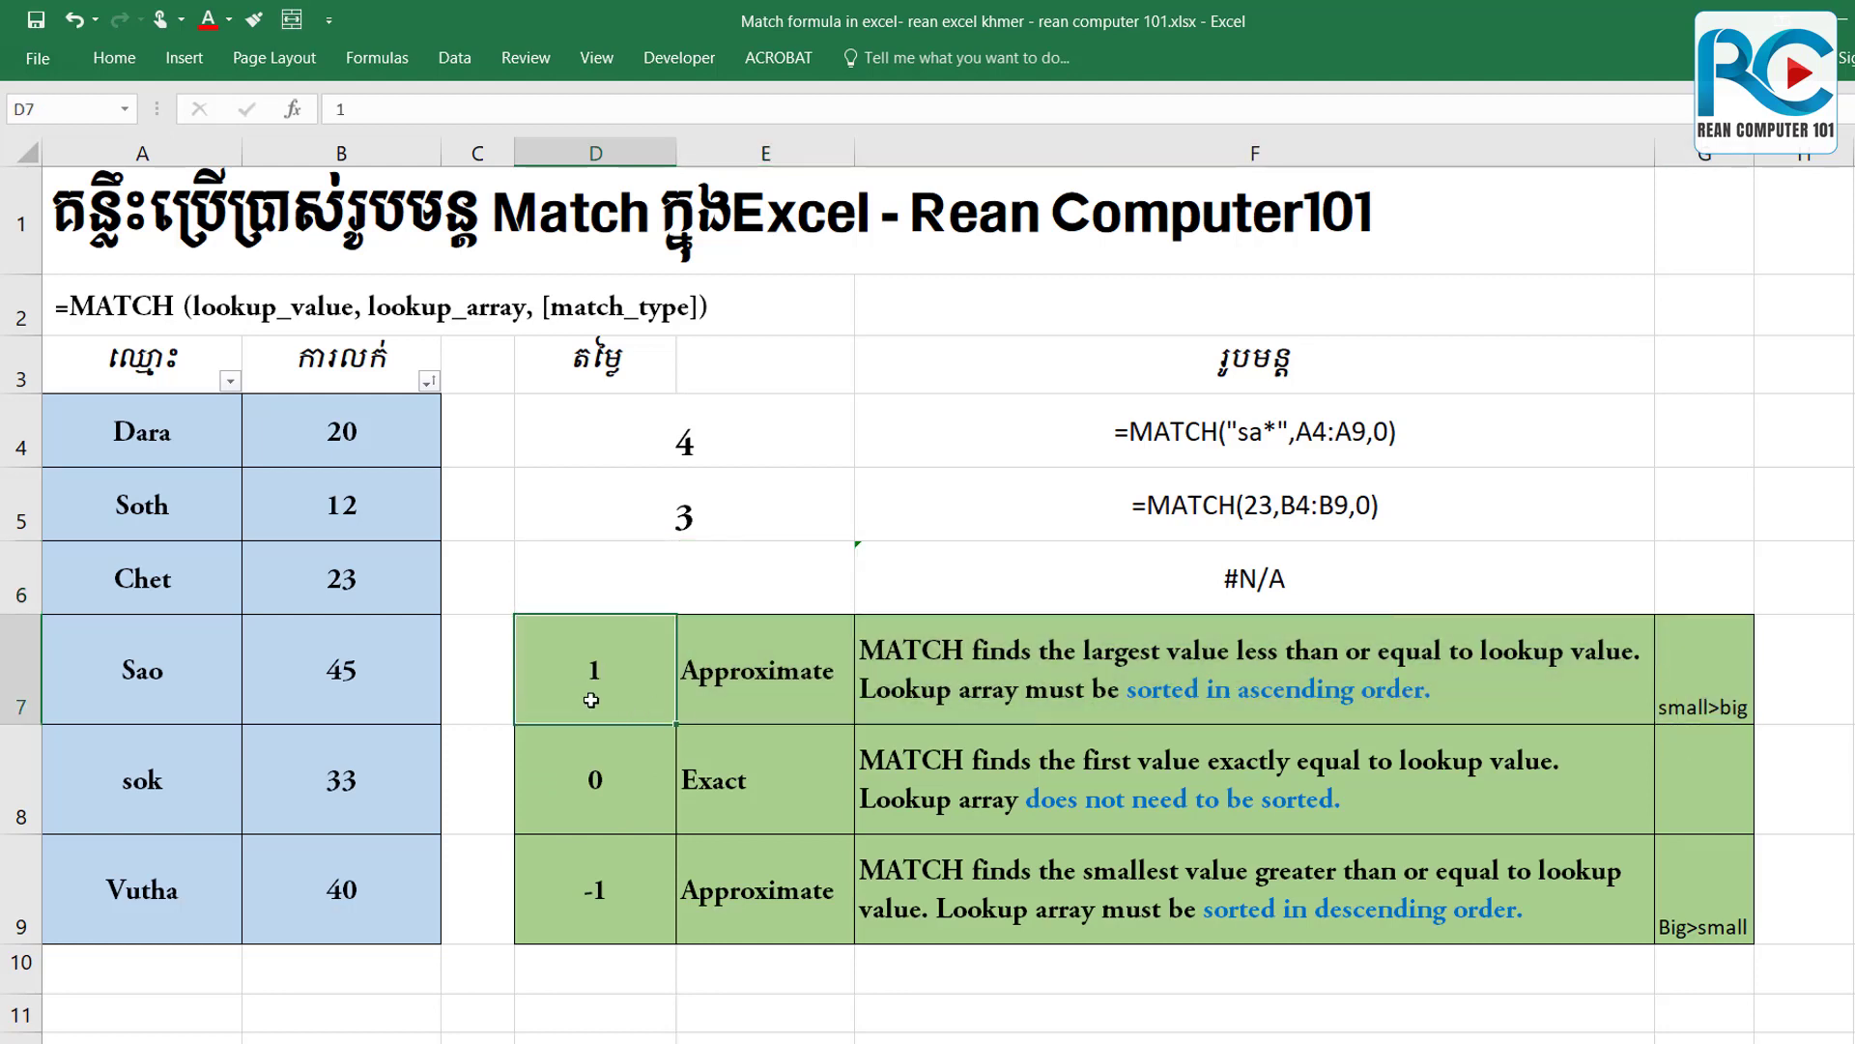
left_click_drag(336, 458, 352, 872)
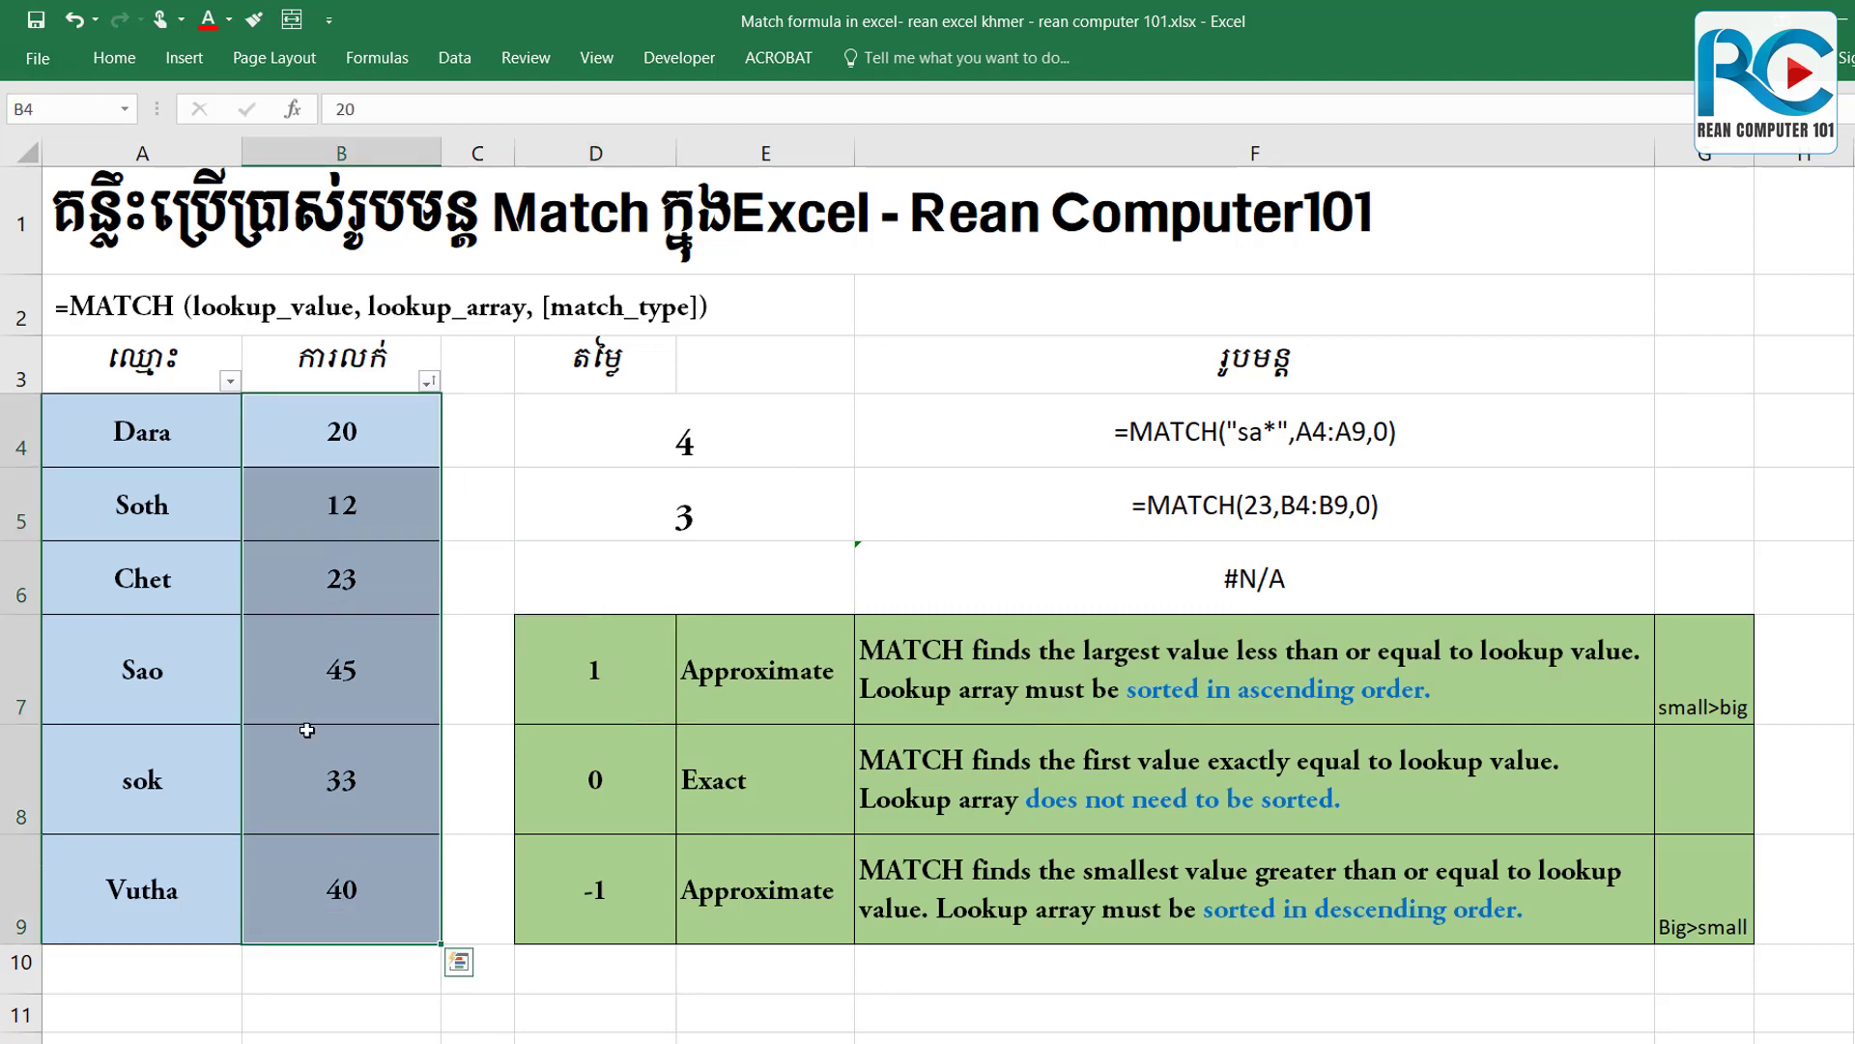
left_click_drag(109, 430, 340, 889)
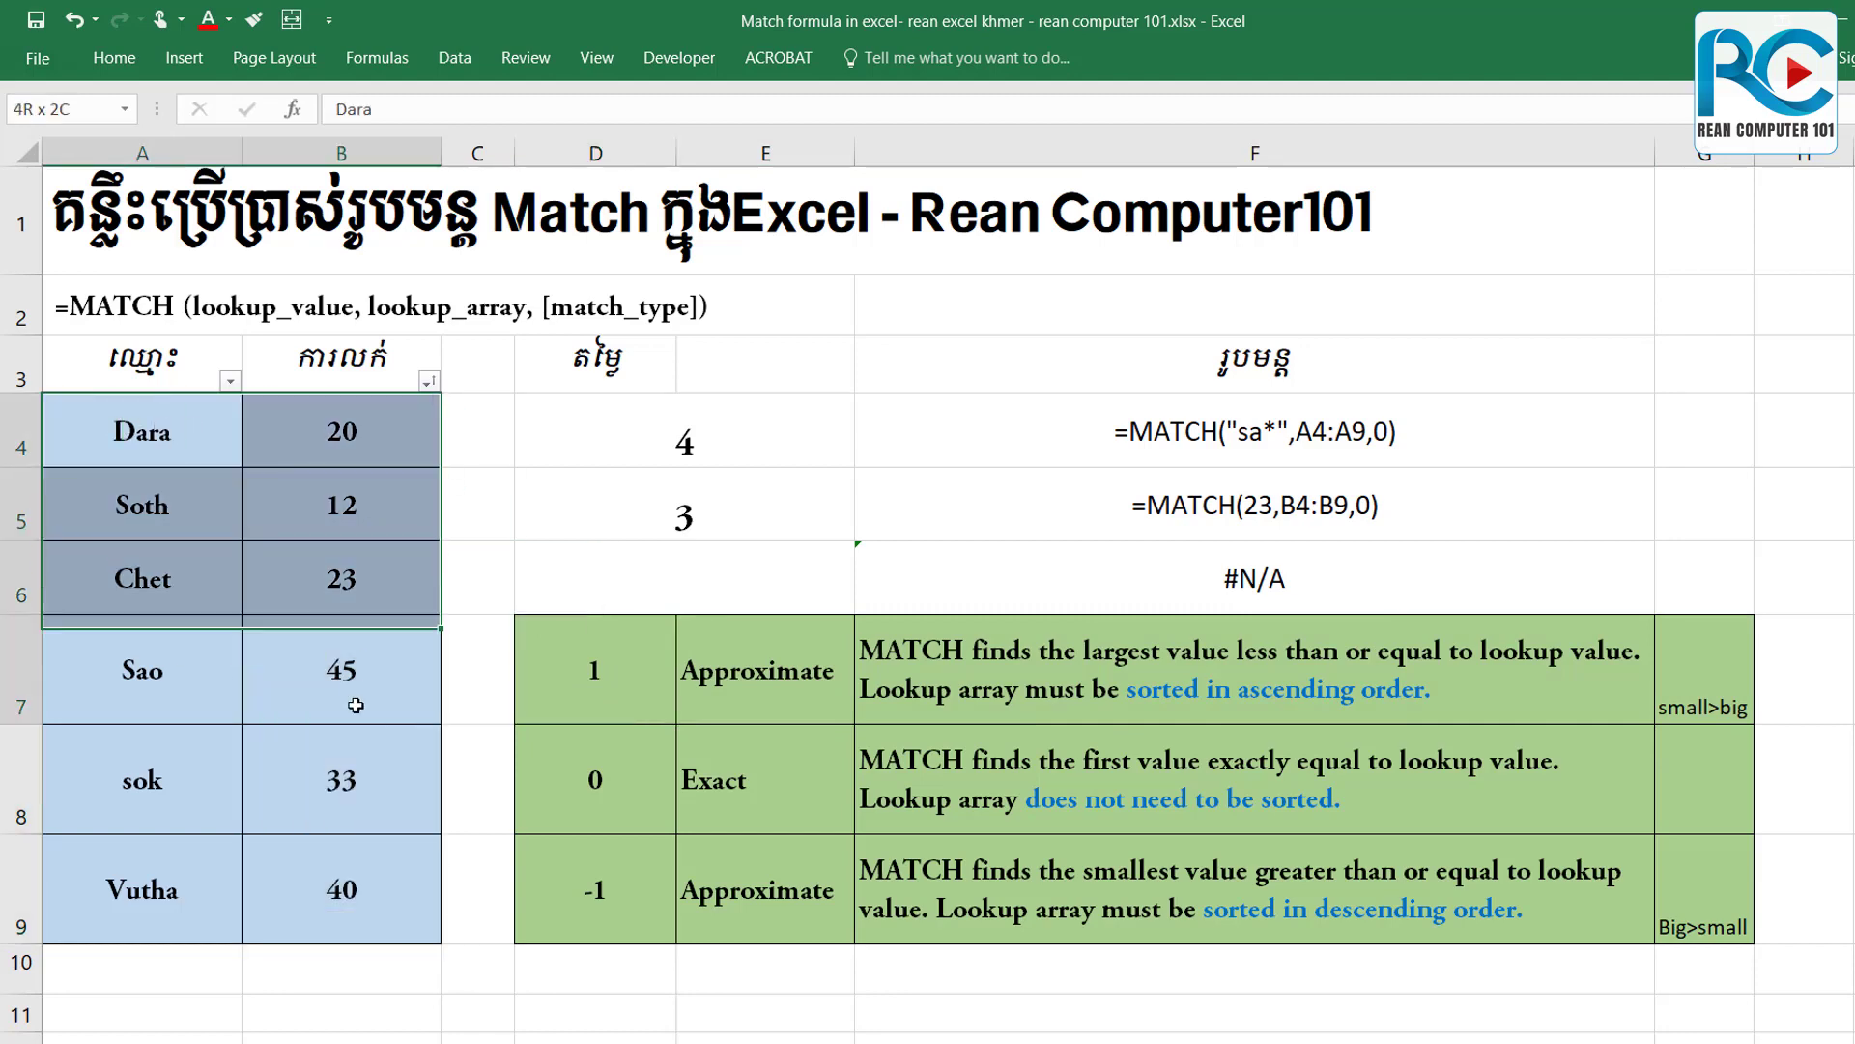
left_click(114, 57)
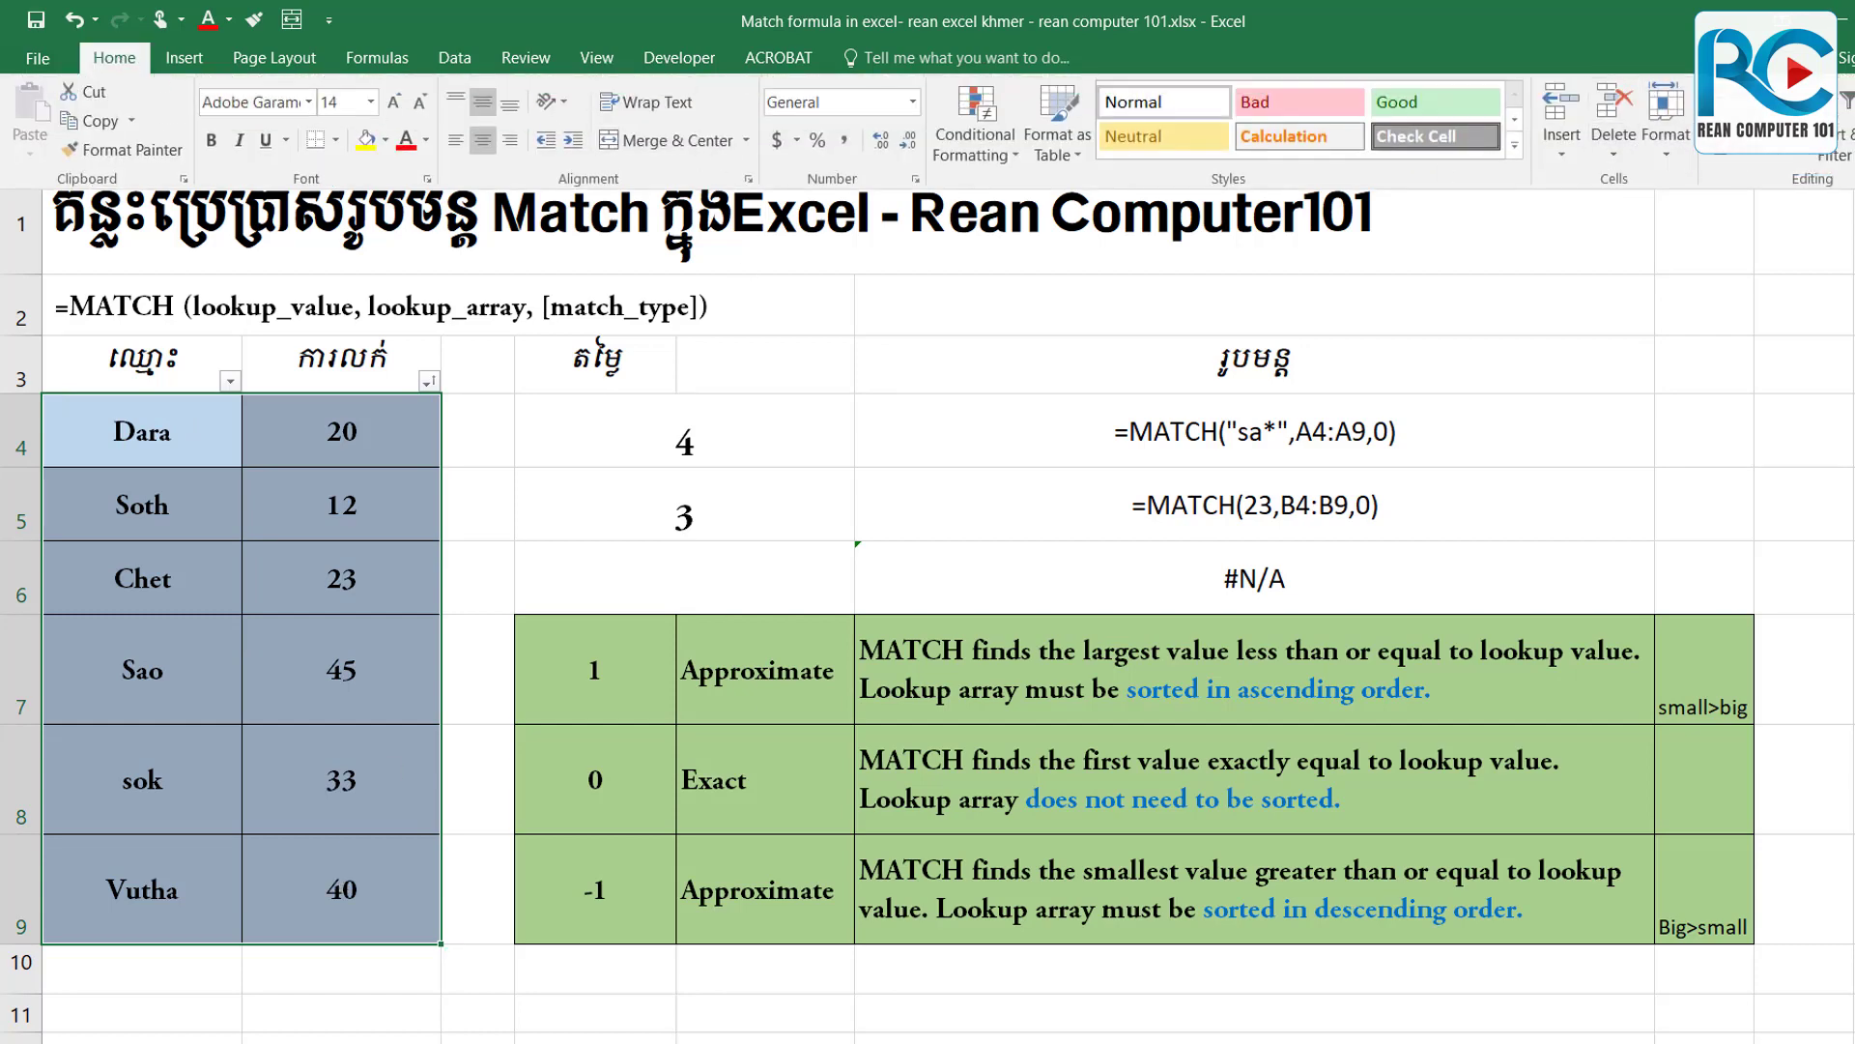
Sort B4:B9 smallest to largest (12 to 45), expanding the selection so names move with scores.
left_click(1841, 150)
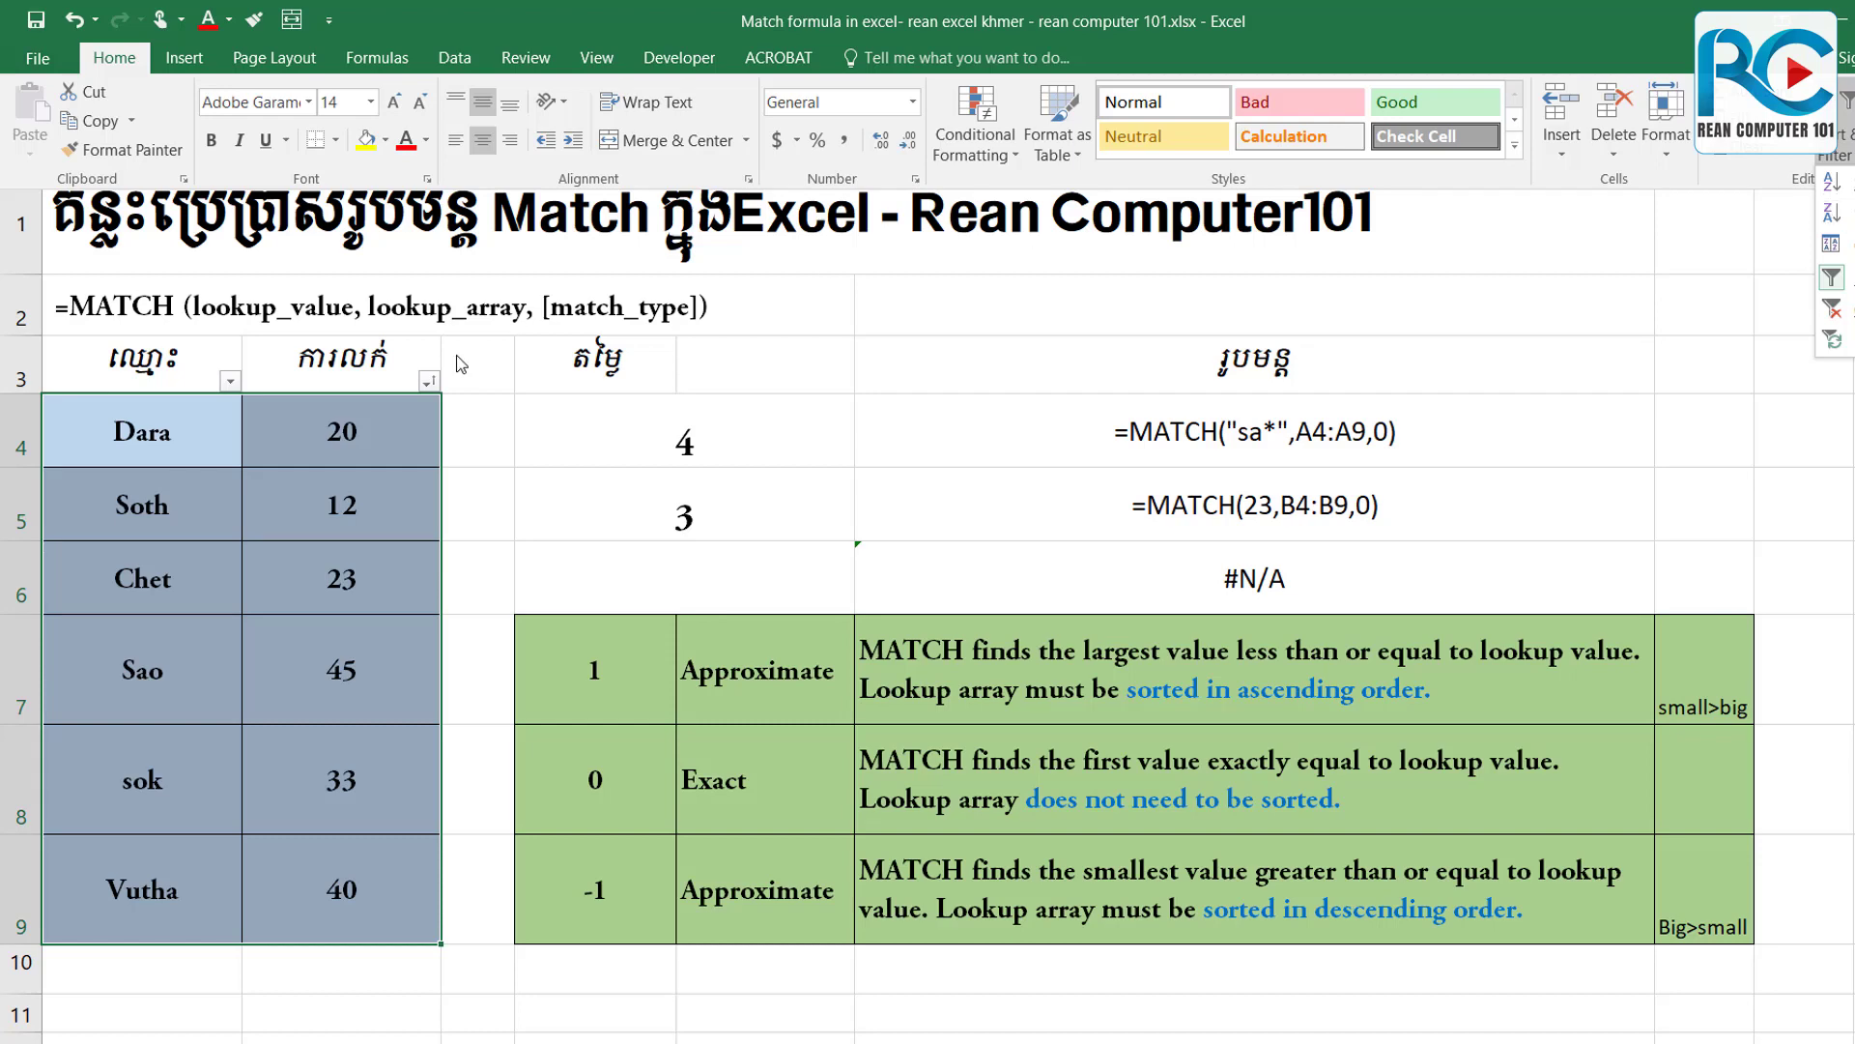
left_click(311, 427)
left_click(329, 427)
left_click(343, 427)
left_click_drag(343, 427, 319, 855)
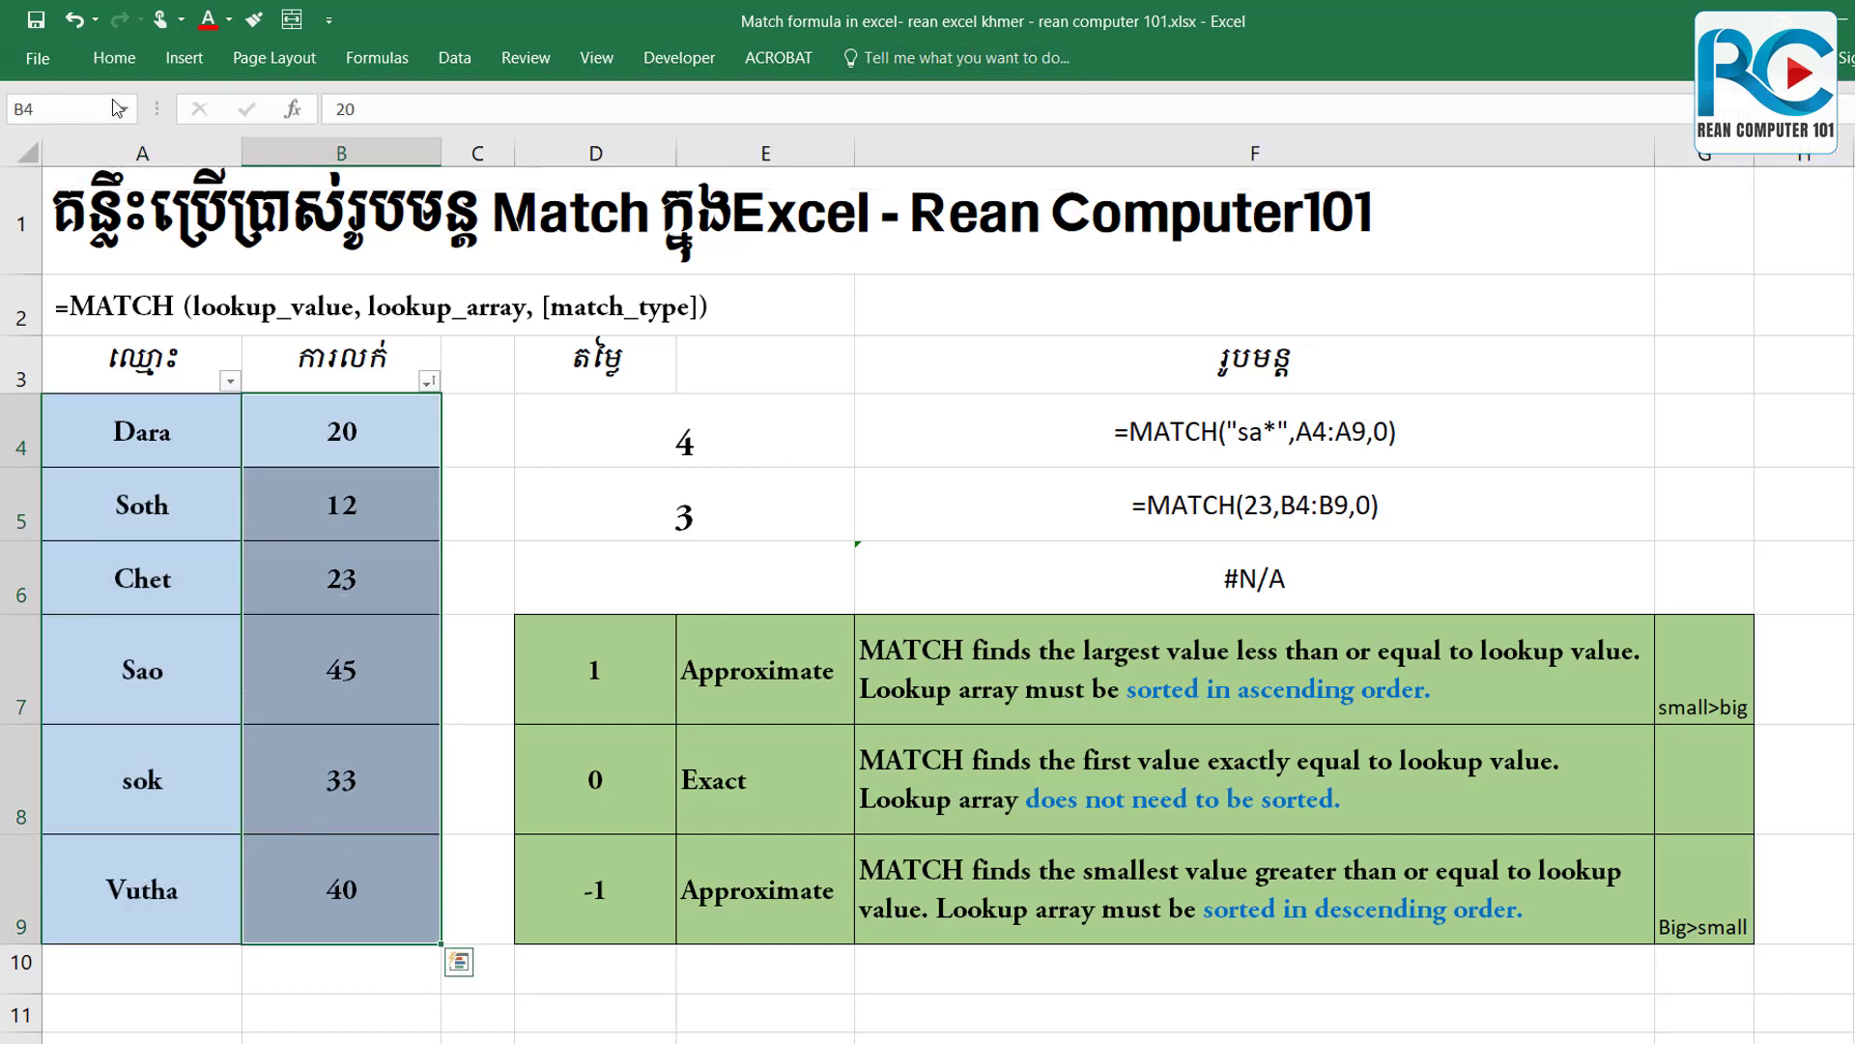
left_click(114, 58)
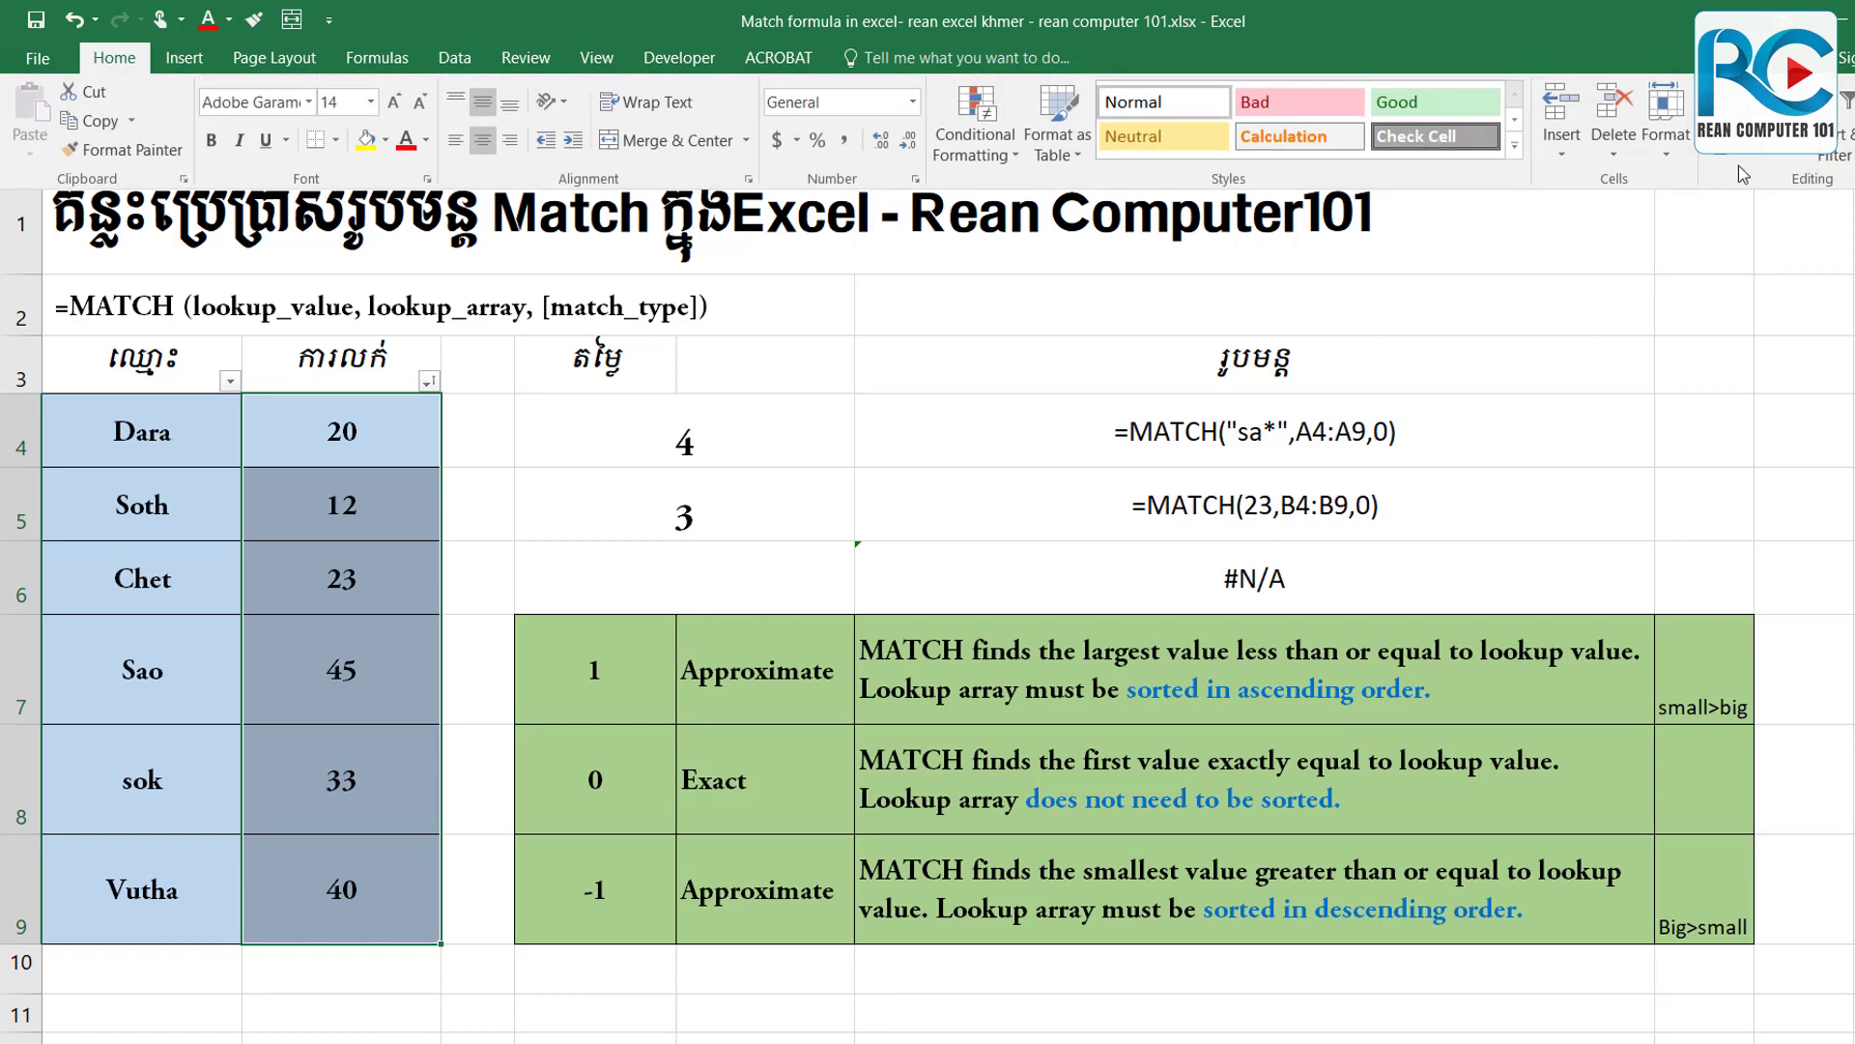
left_click(1844, 125)
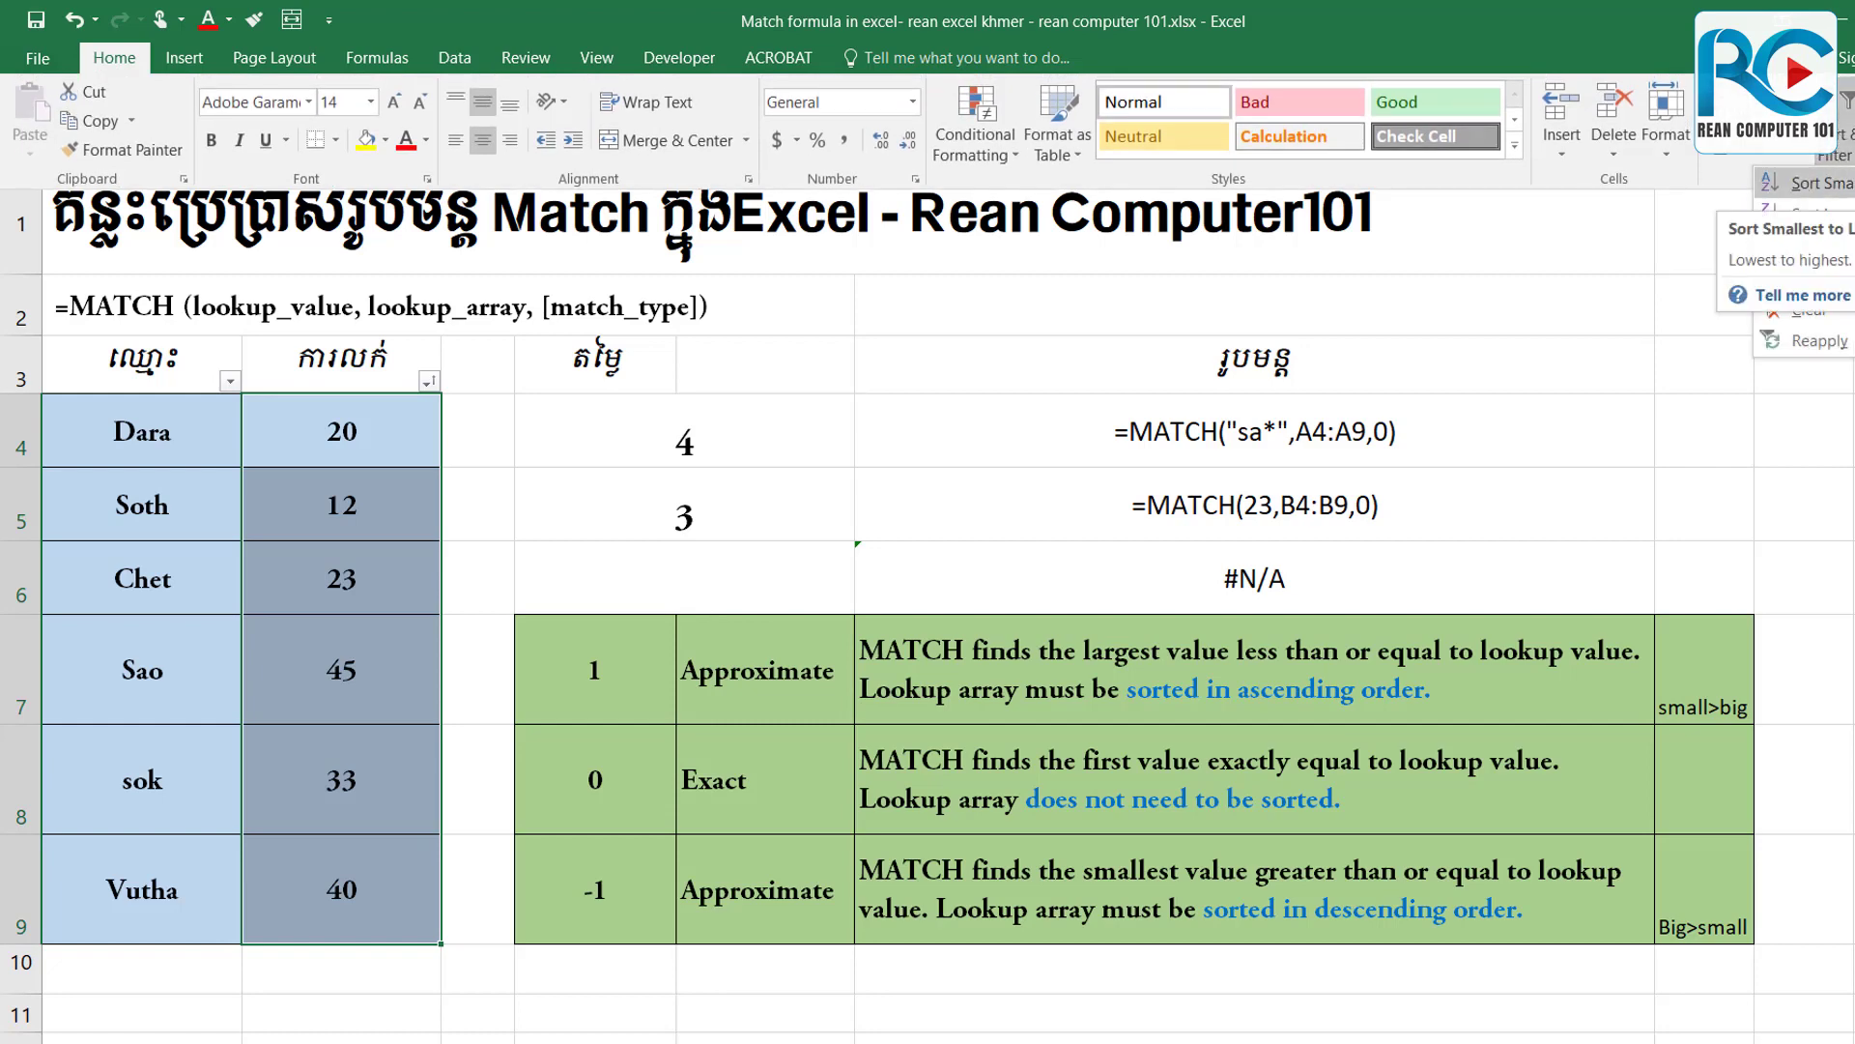
left_click(1822, 215)
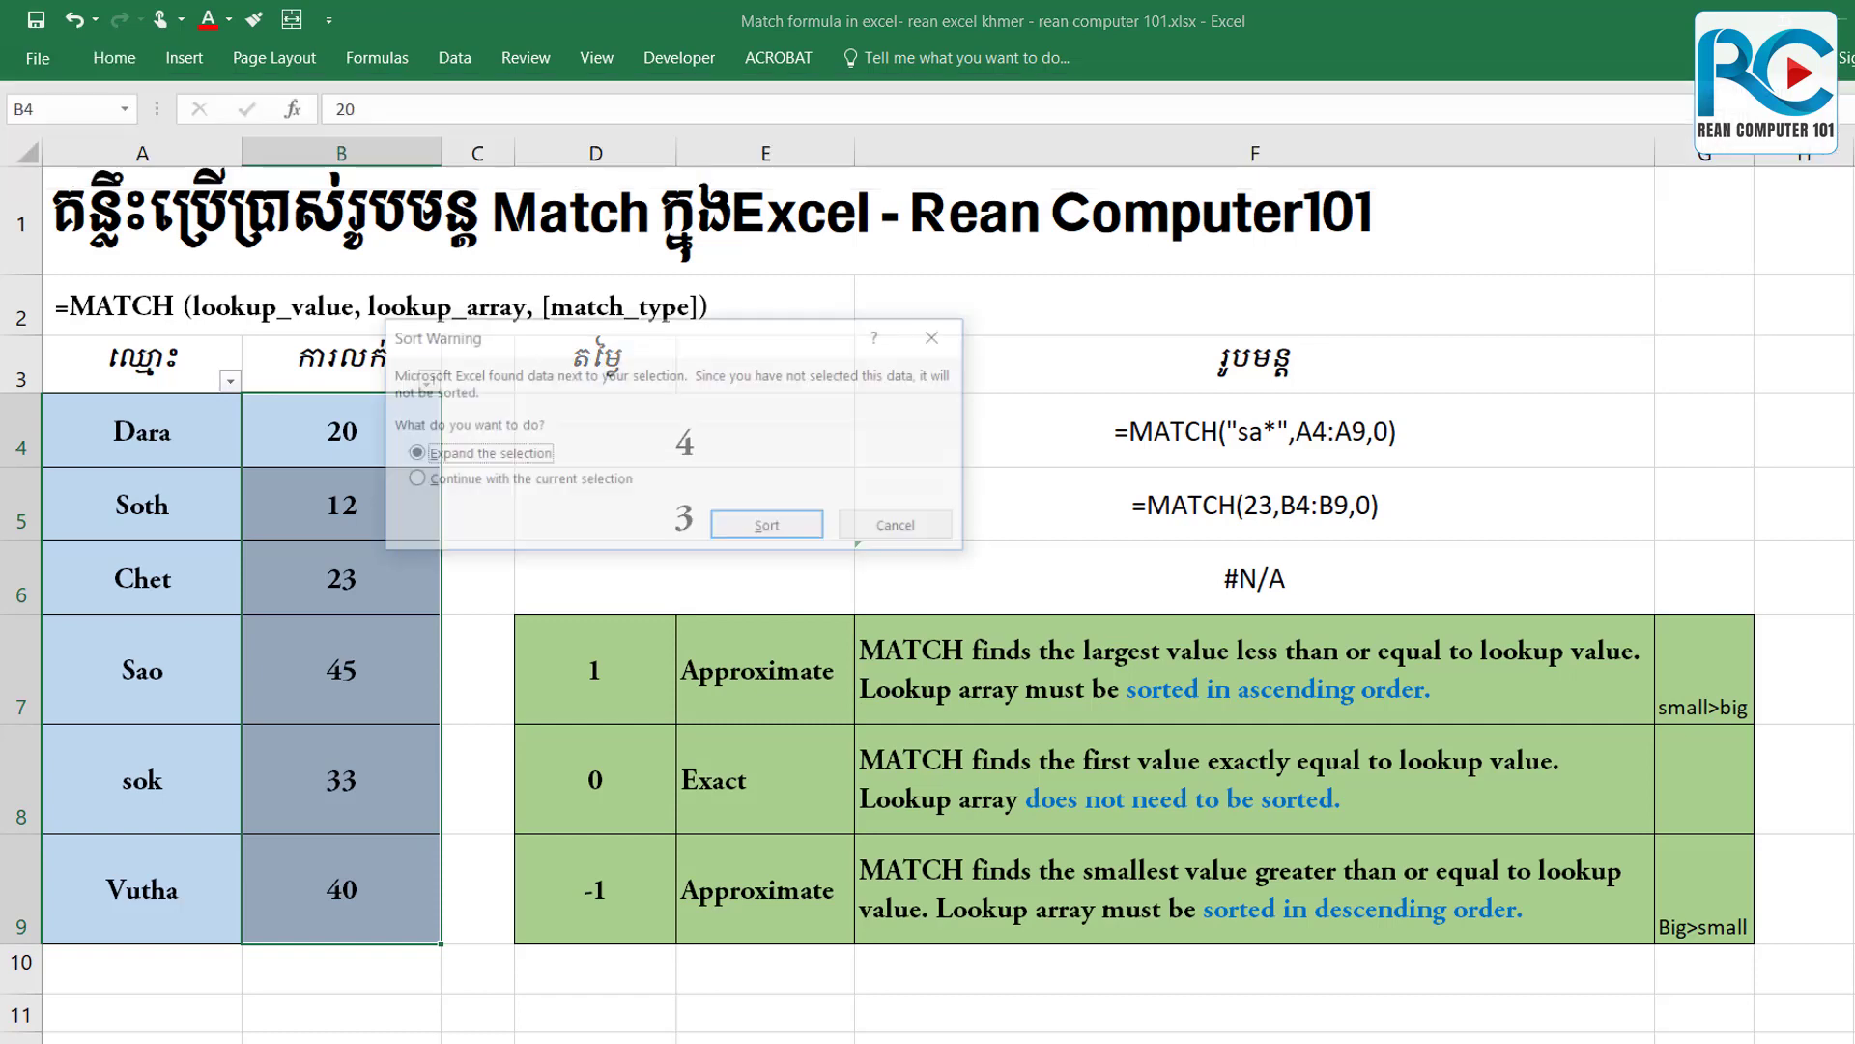
left_click(528, 483)
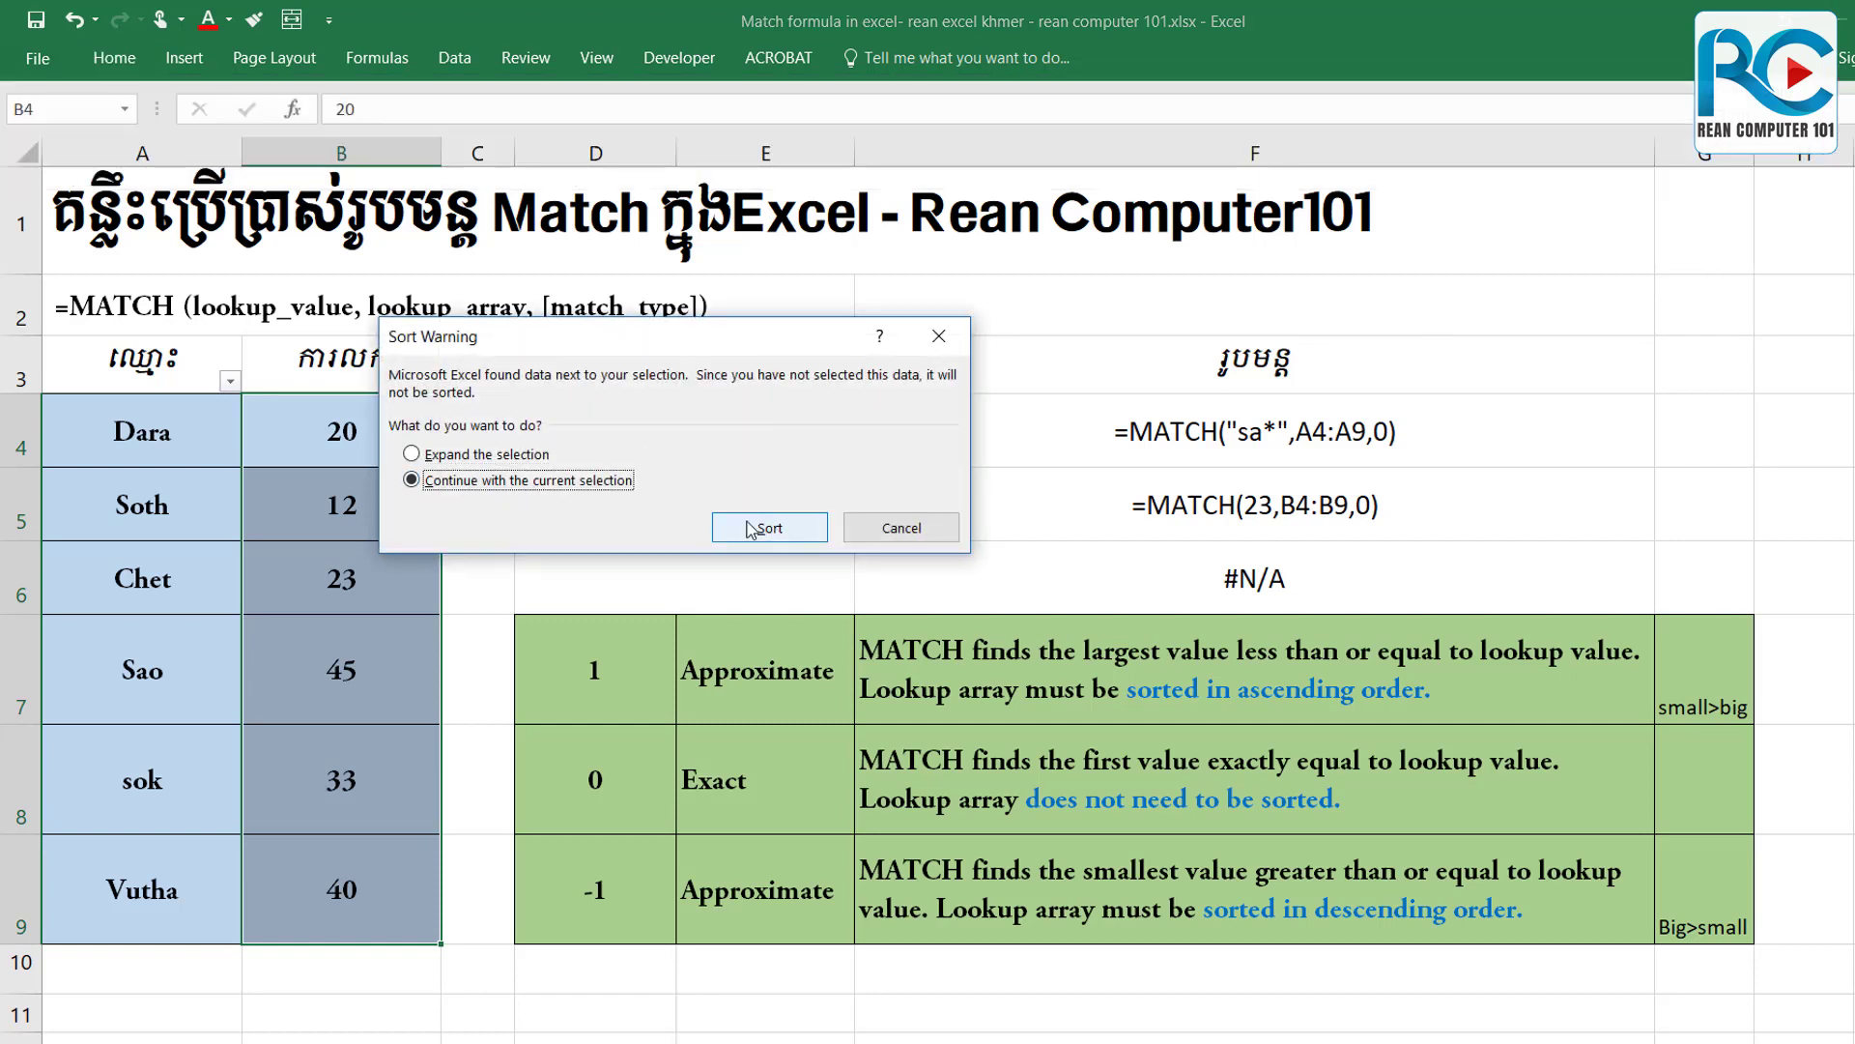
left_click(460, 455)
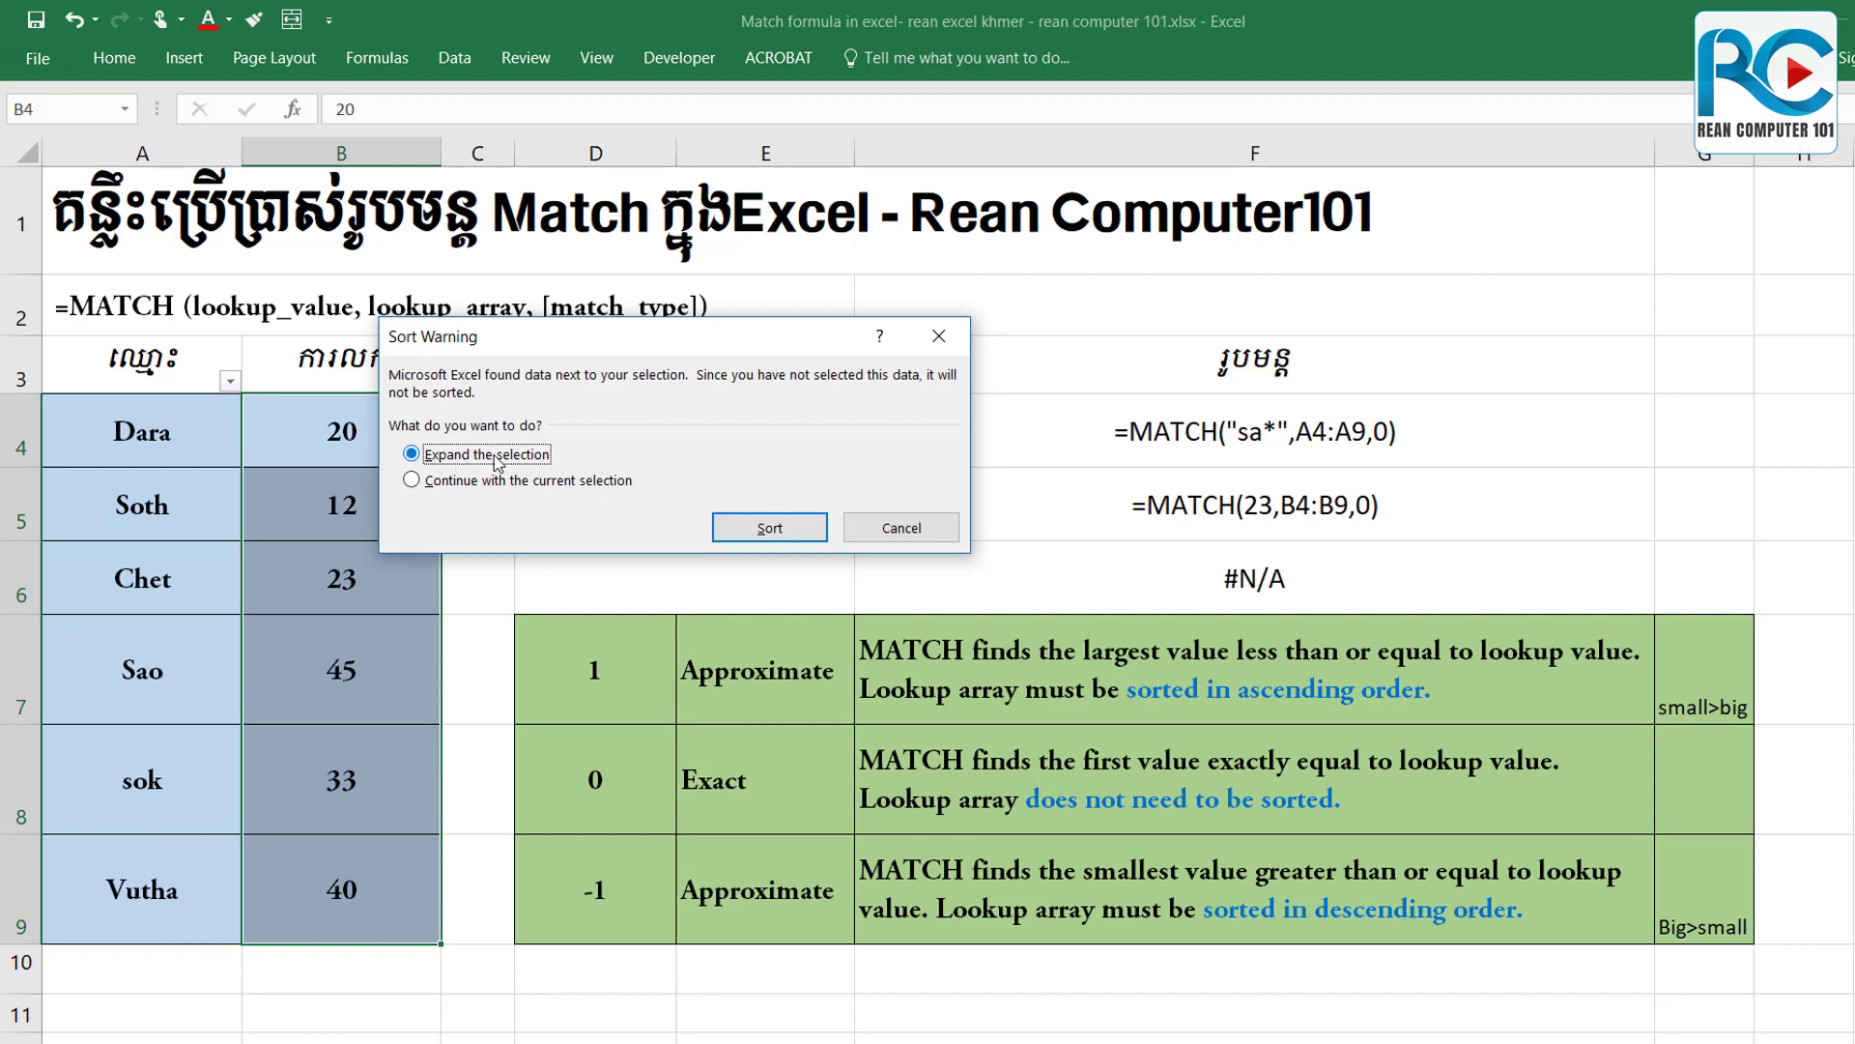
left_click(769, 527)
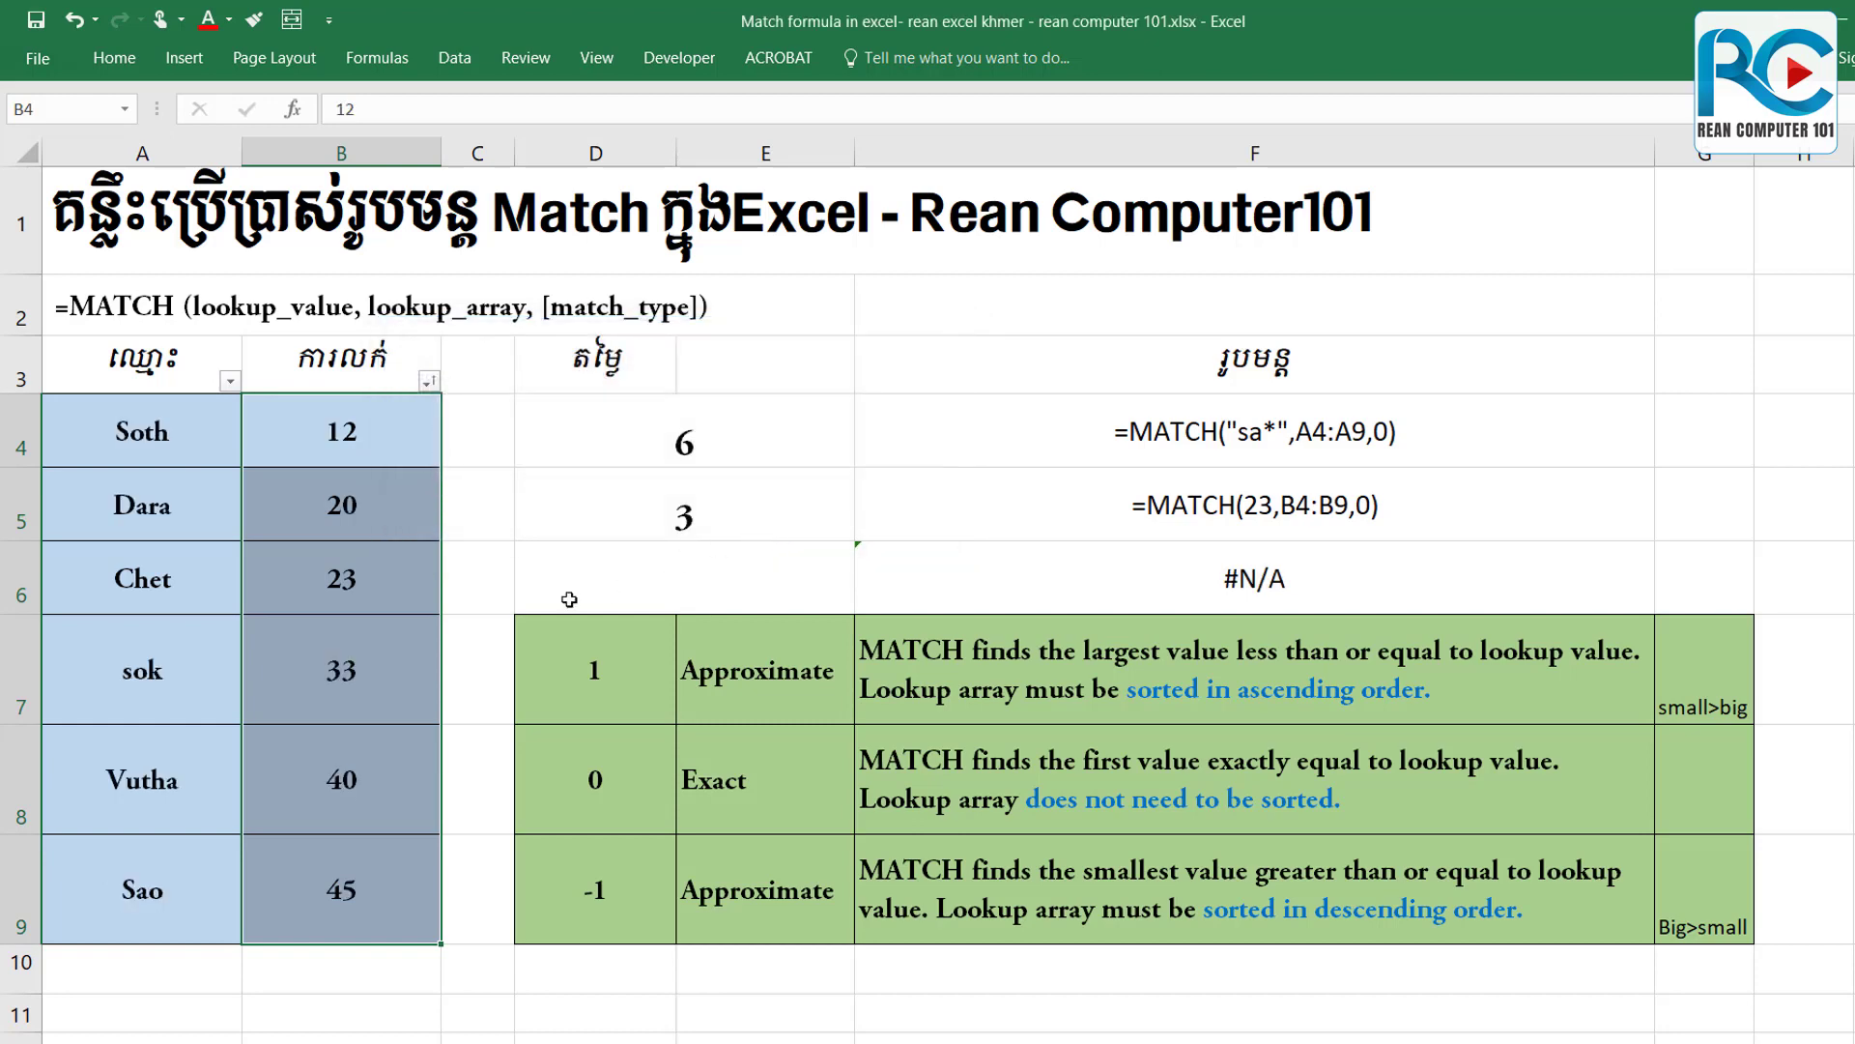
left_click_drag(121, 461, 321, 911)
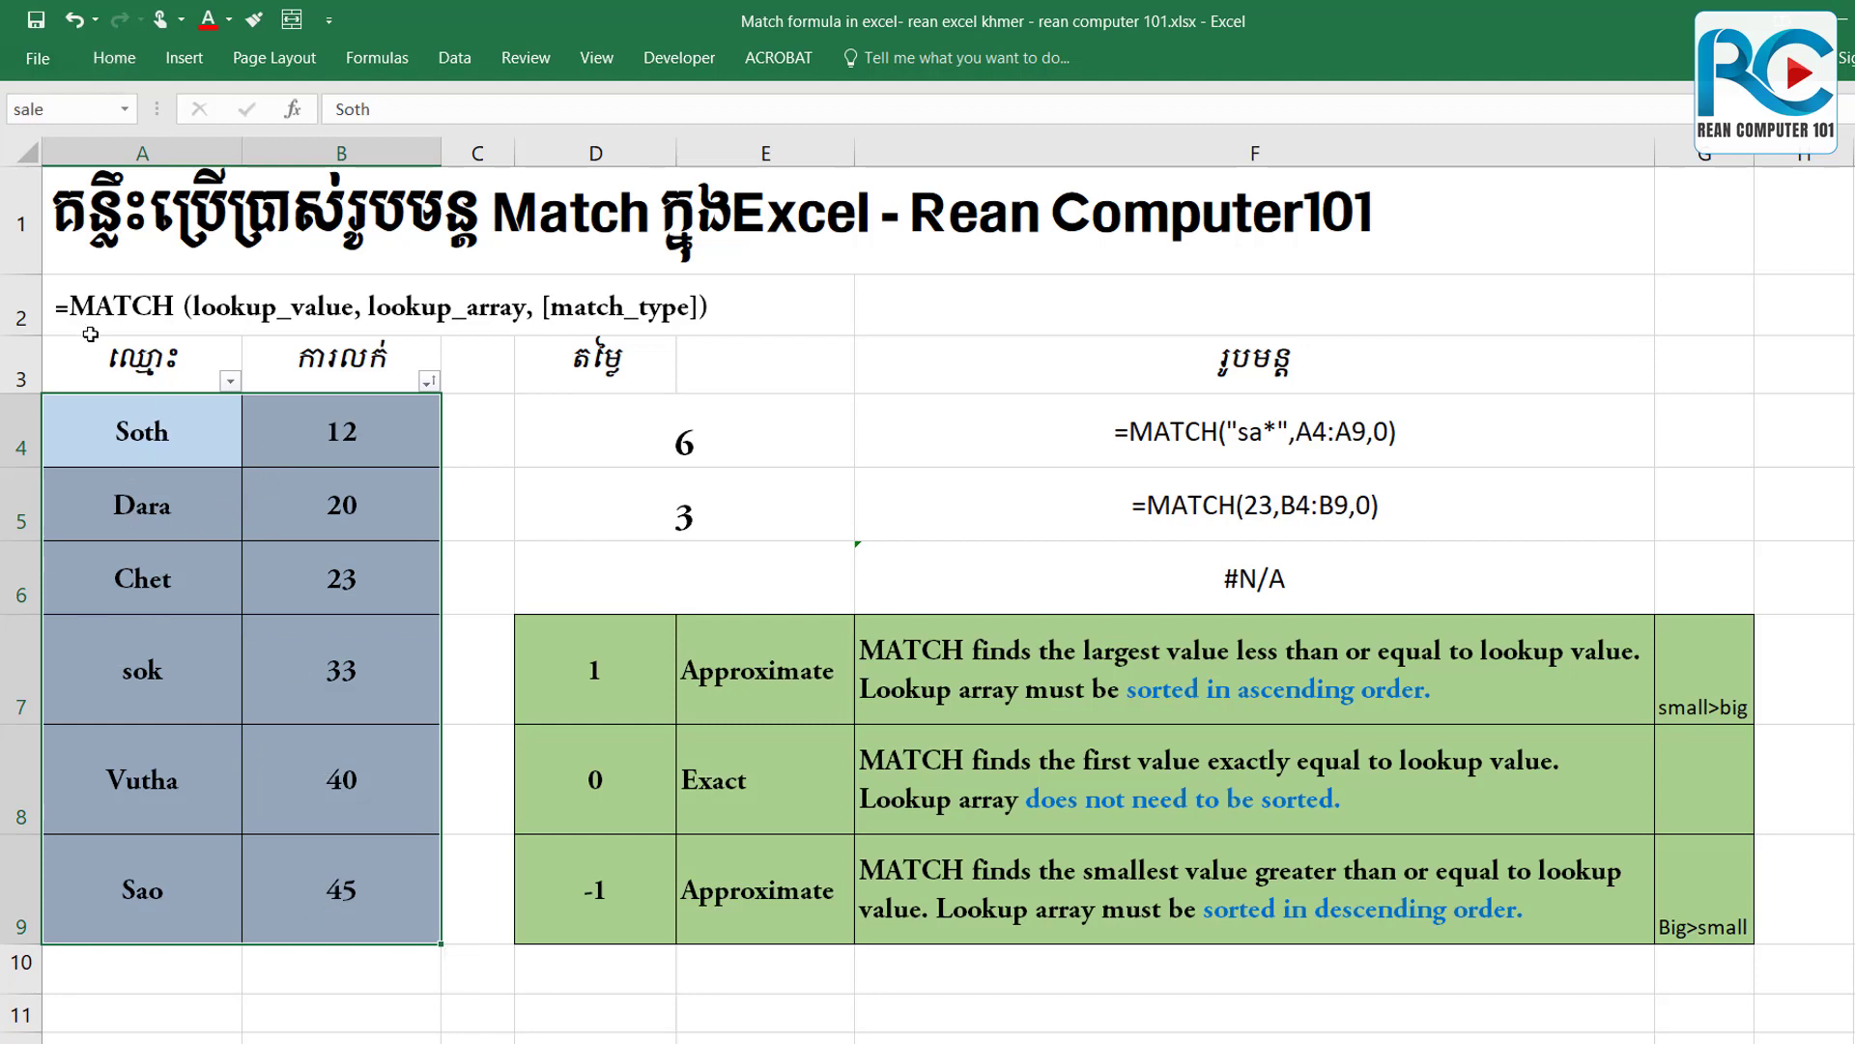
left_click(114, 58)
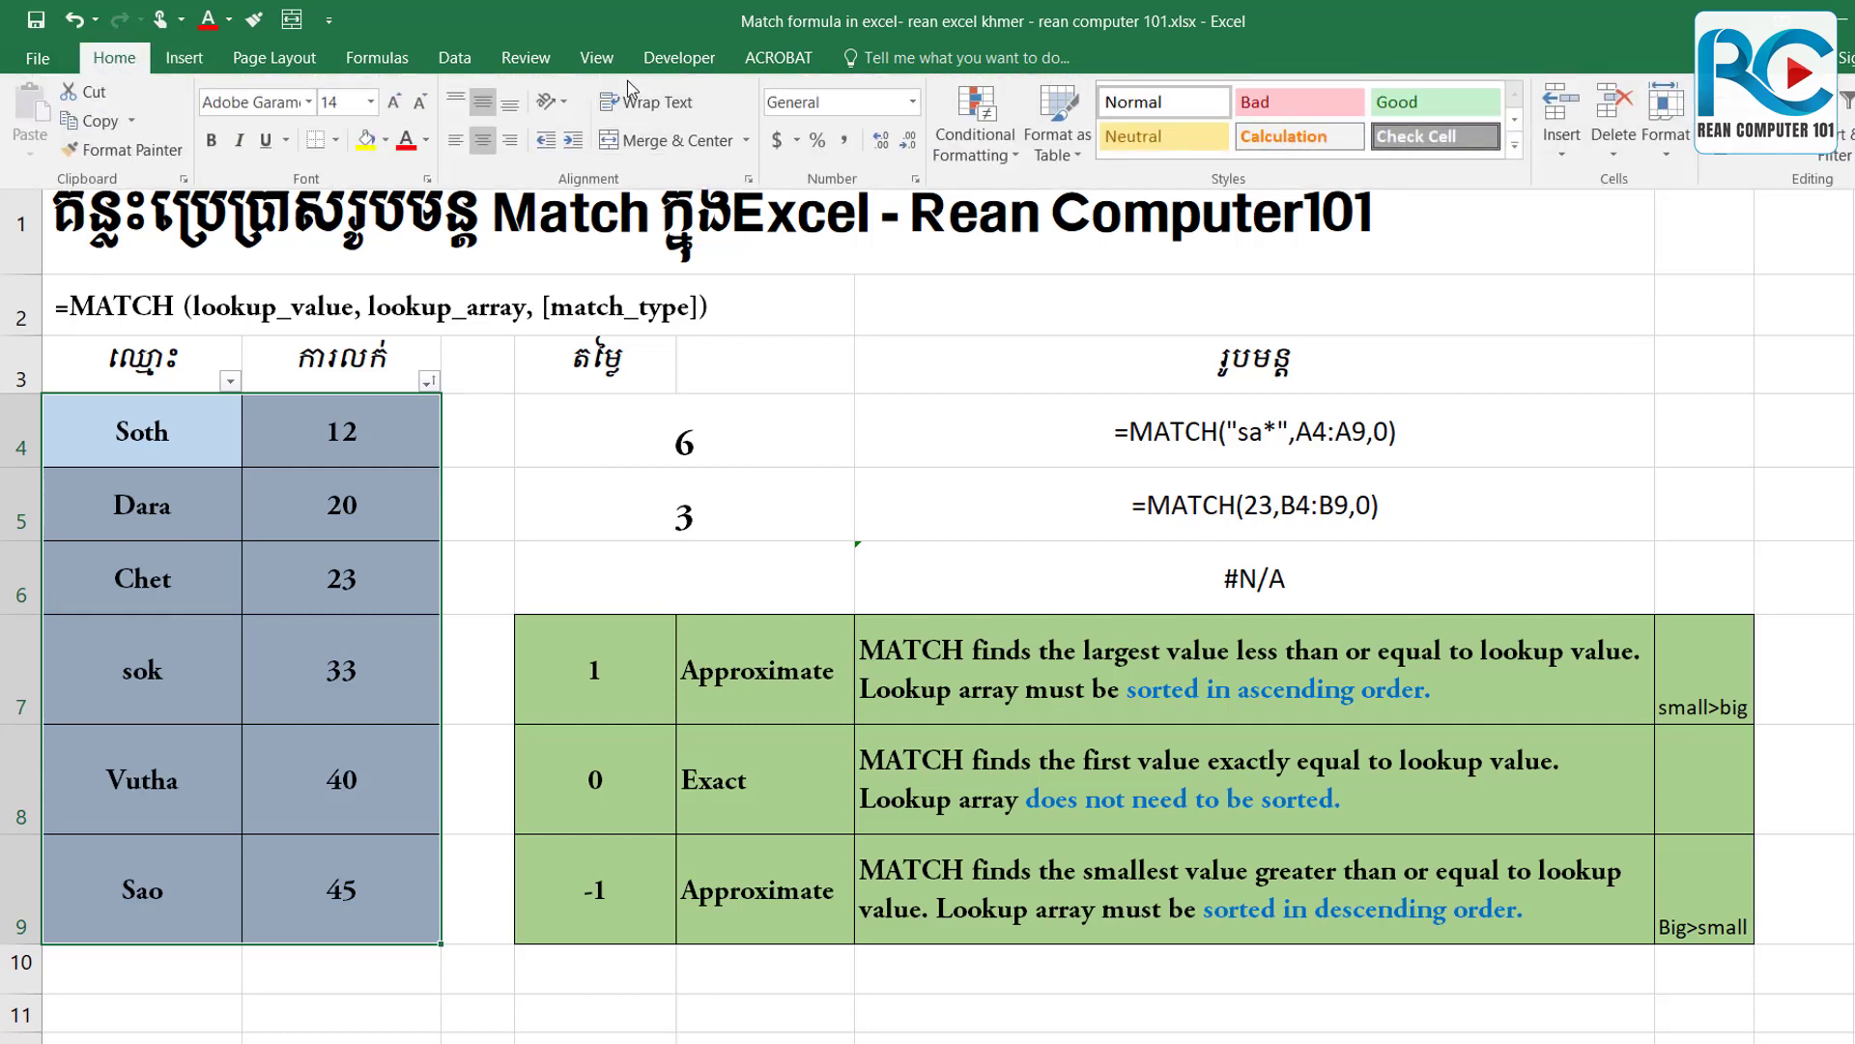
left_click(472, 60)
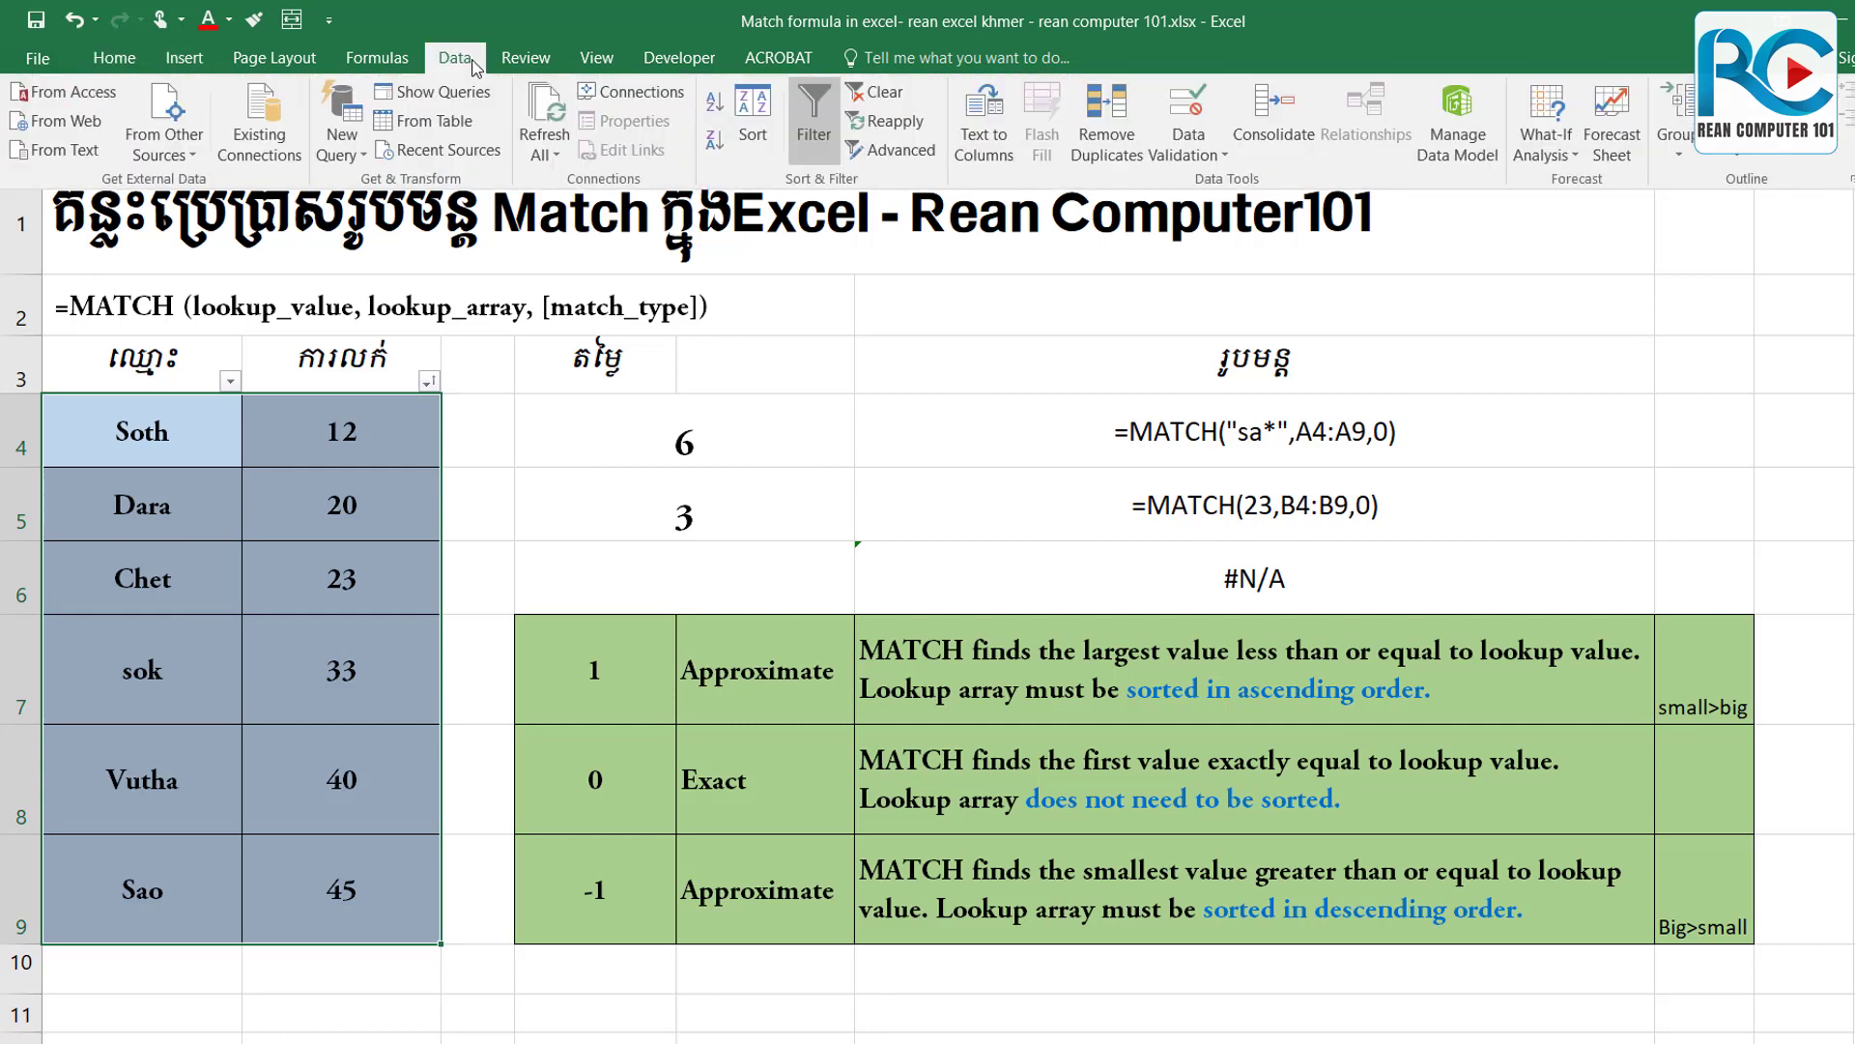
left_click(756, 121)
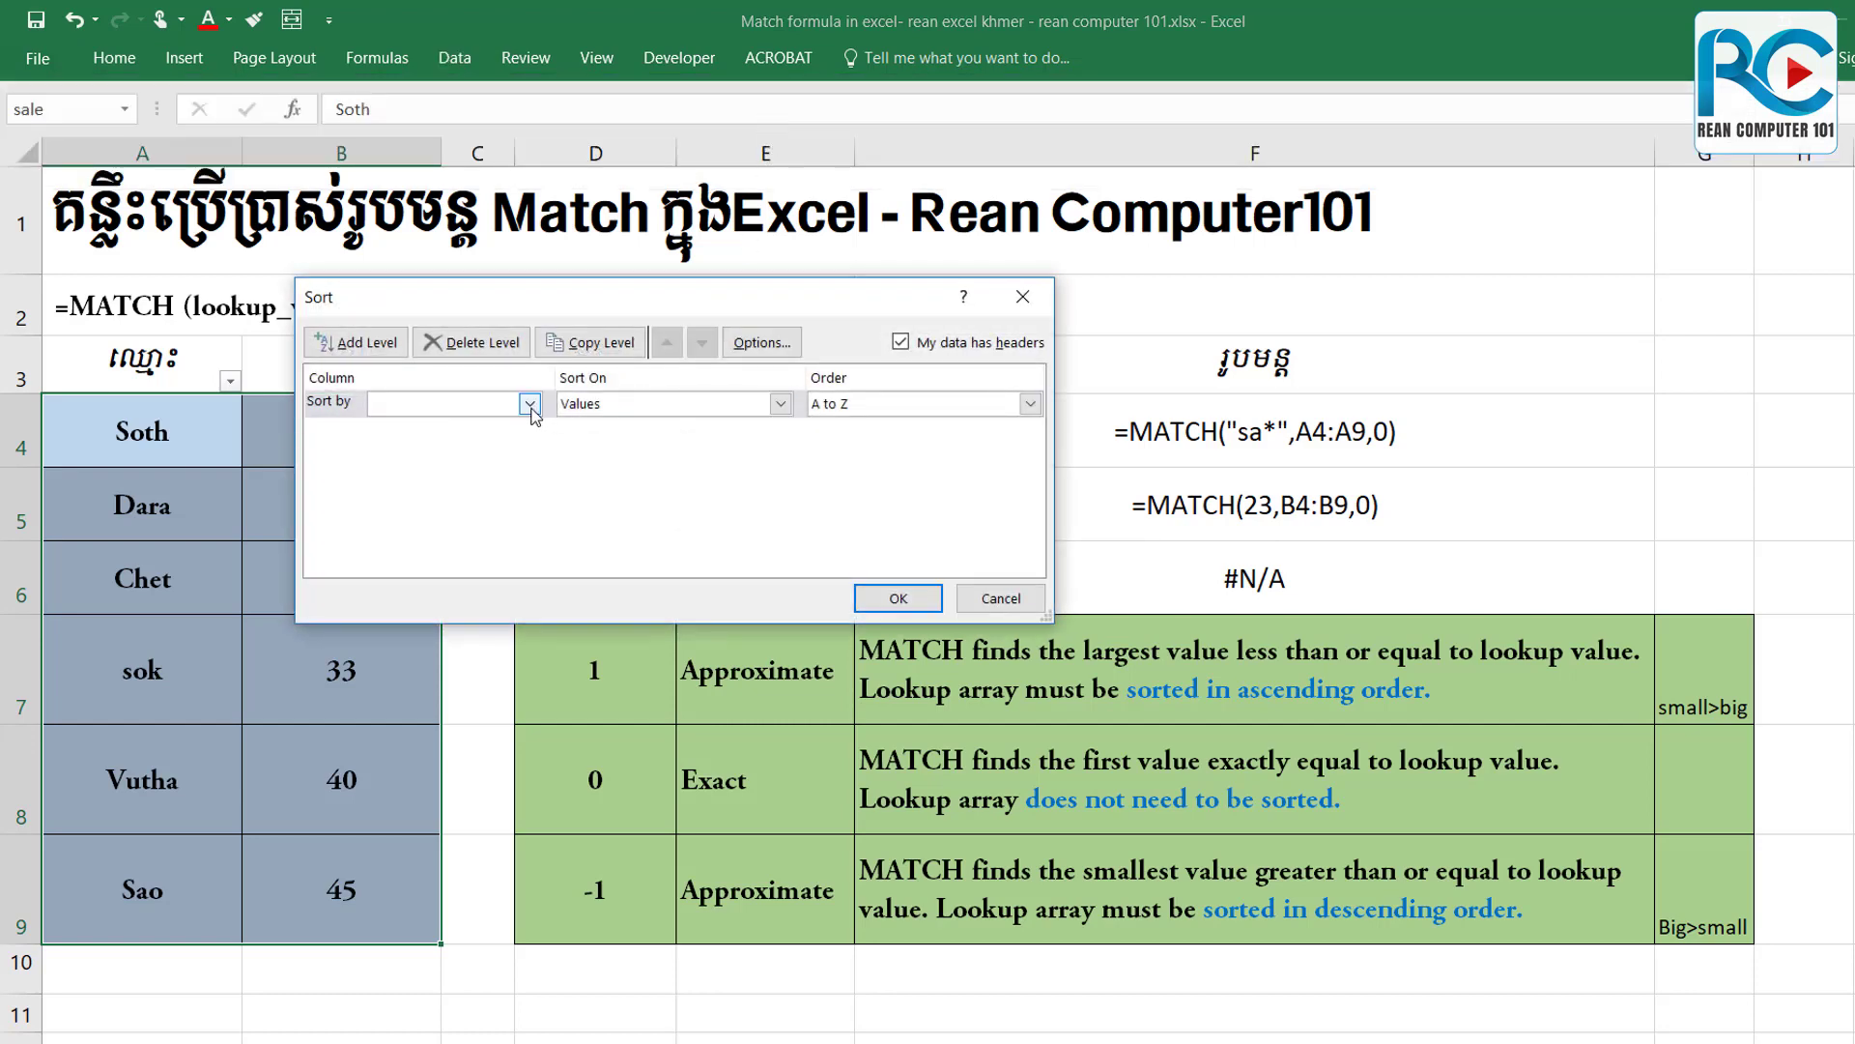
left_click(530, 404)
left_click(401, 448)
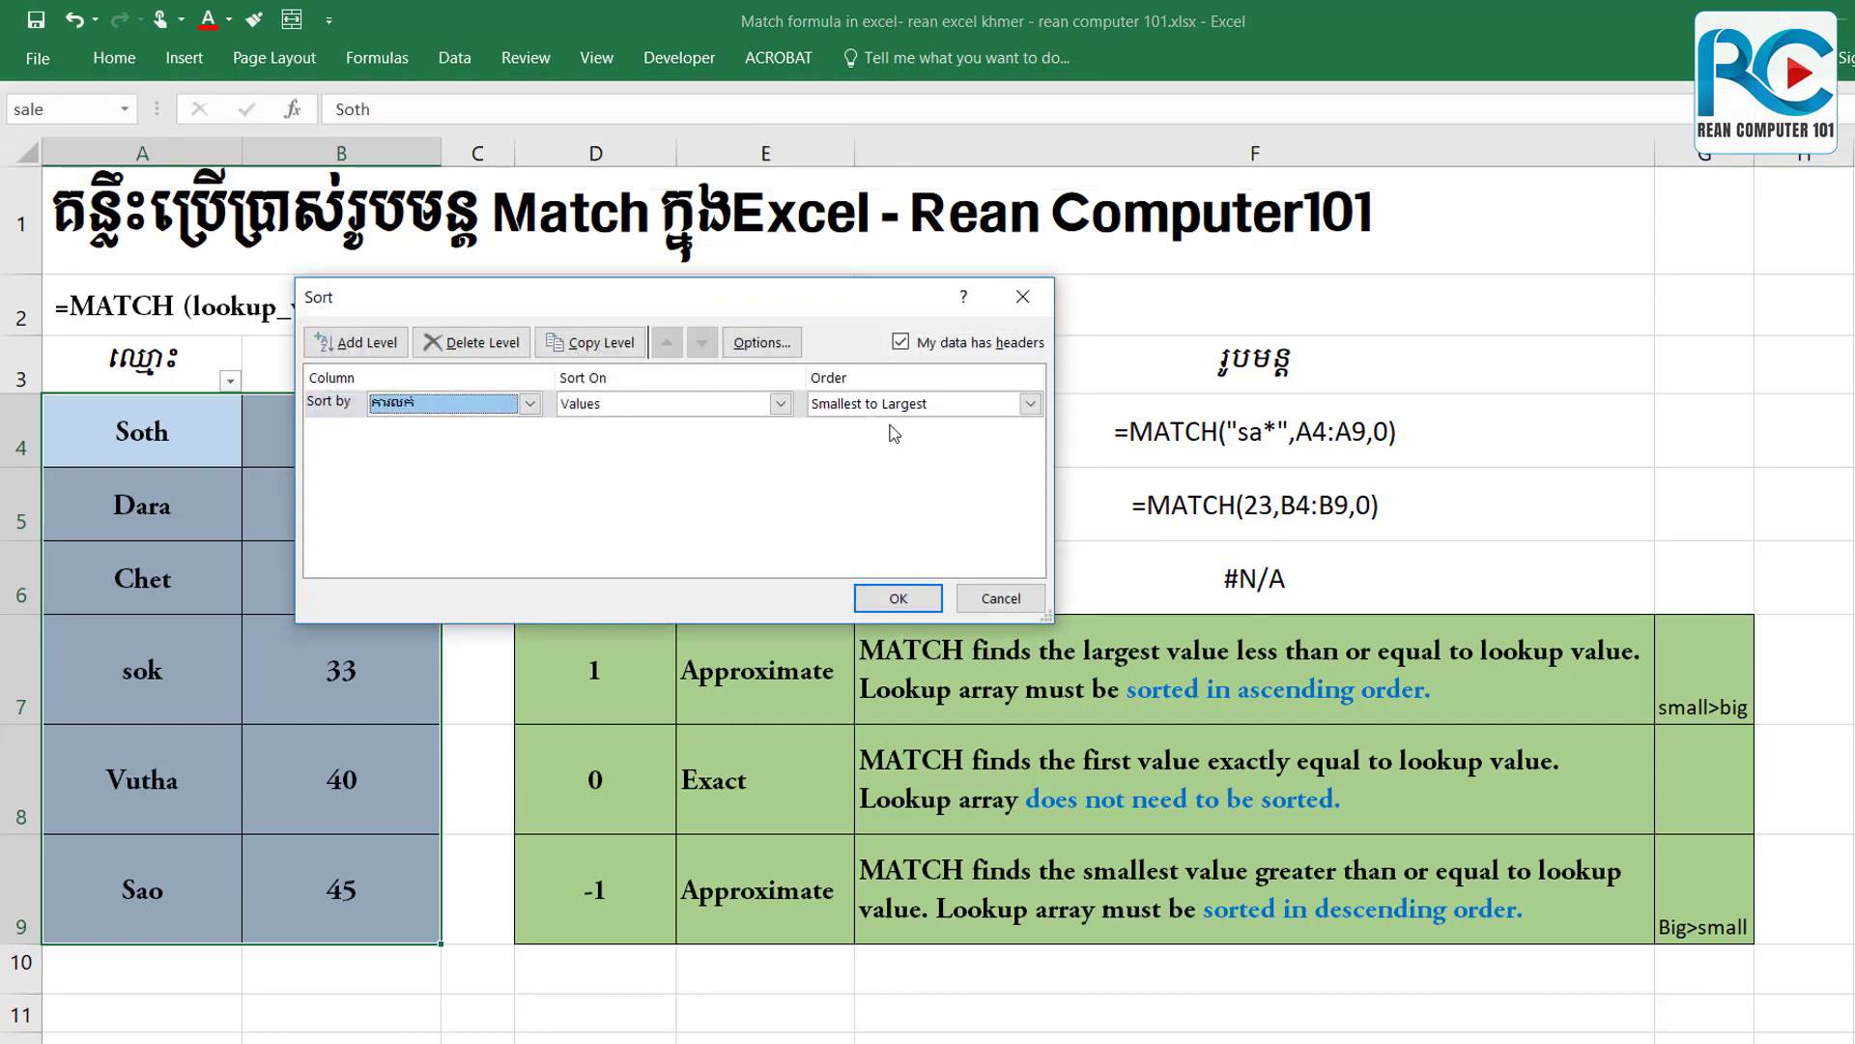
left_click(905, 601)
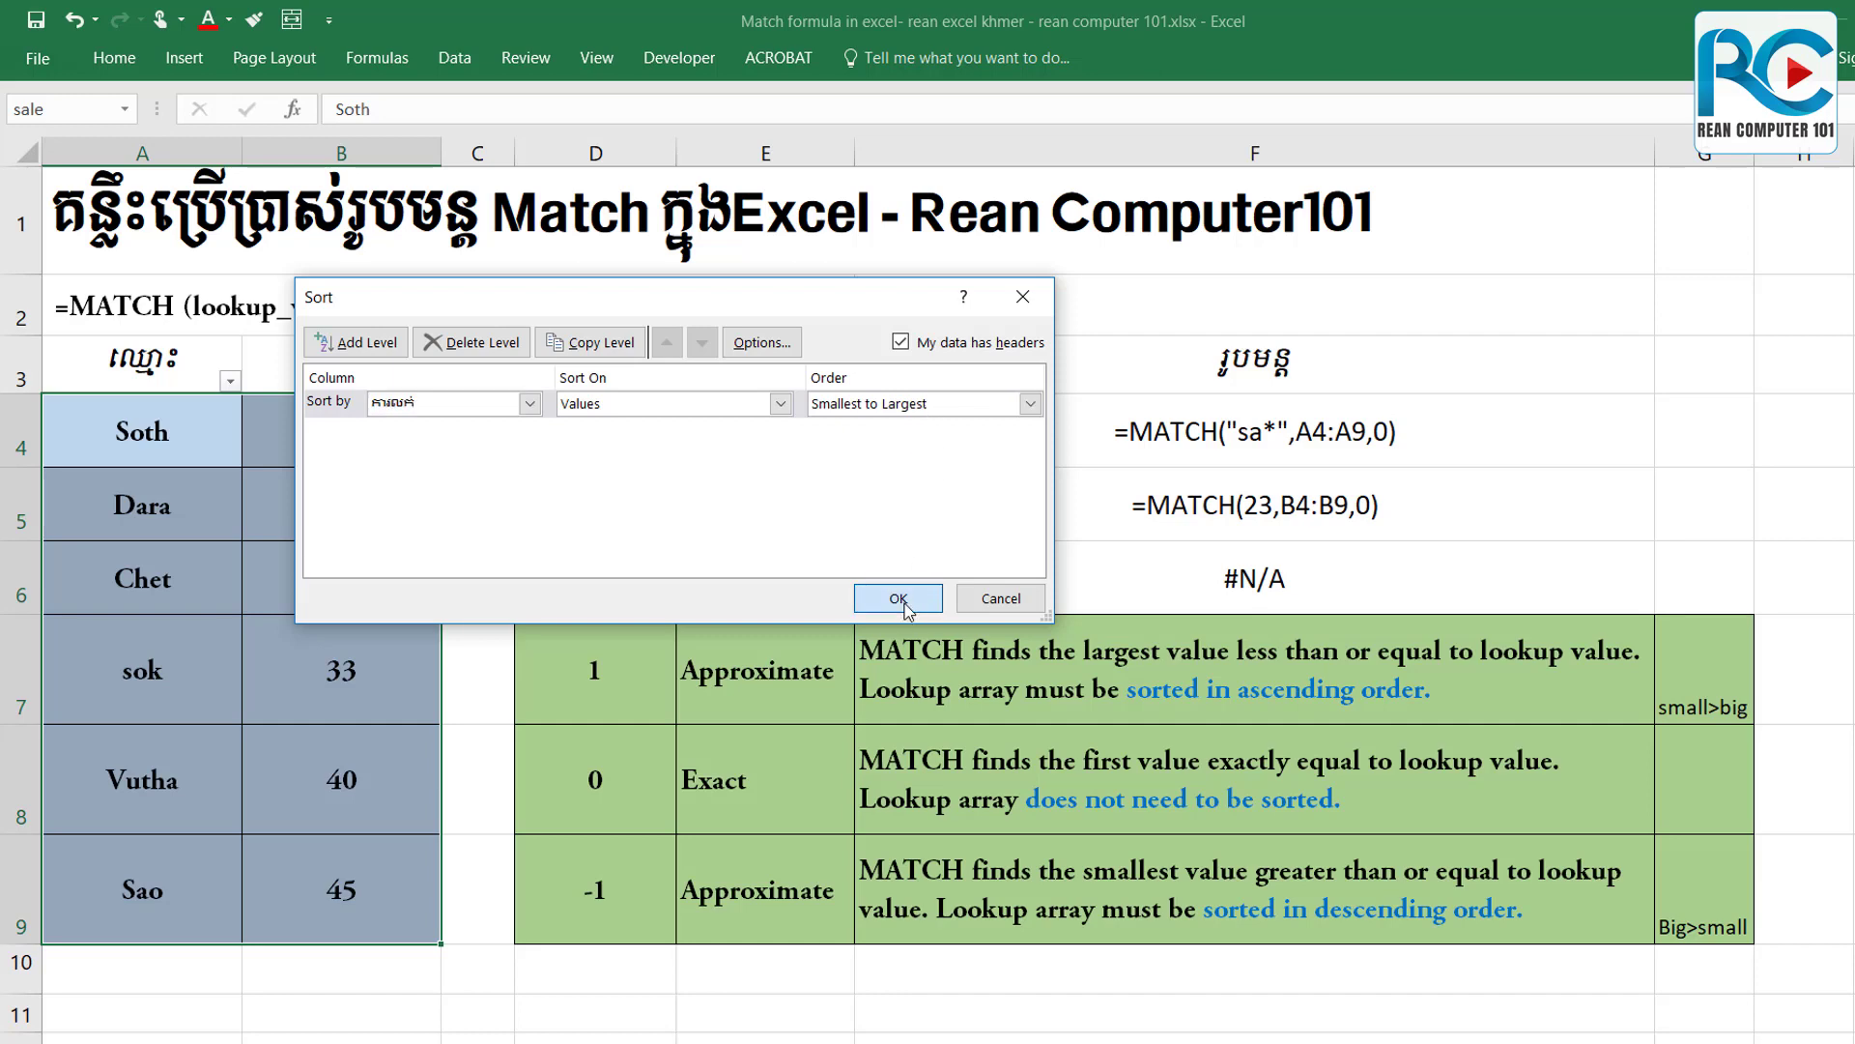
Inspect the D4 MATCH formula and its ranges, leaving it unchanged.
left_click(729, 580)
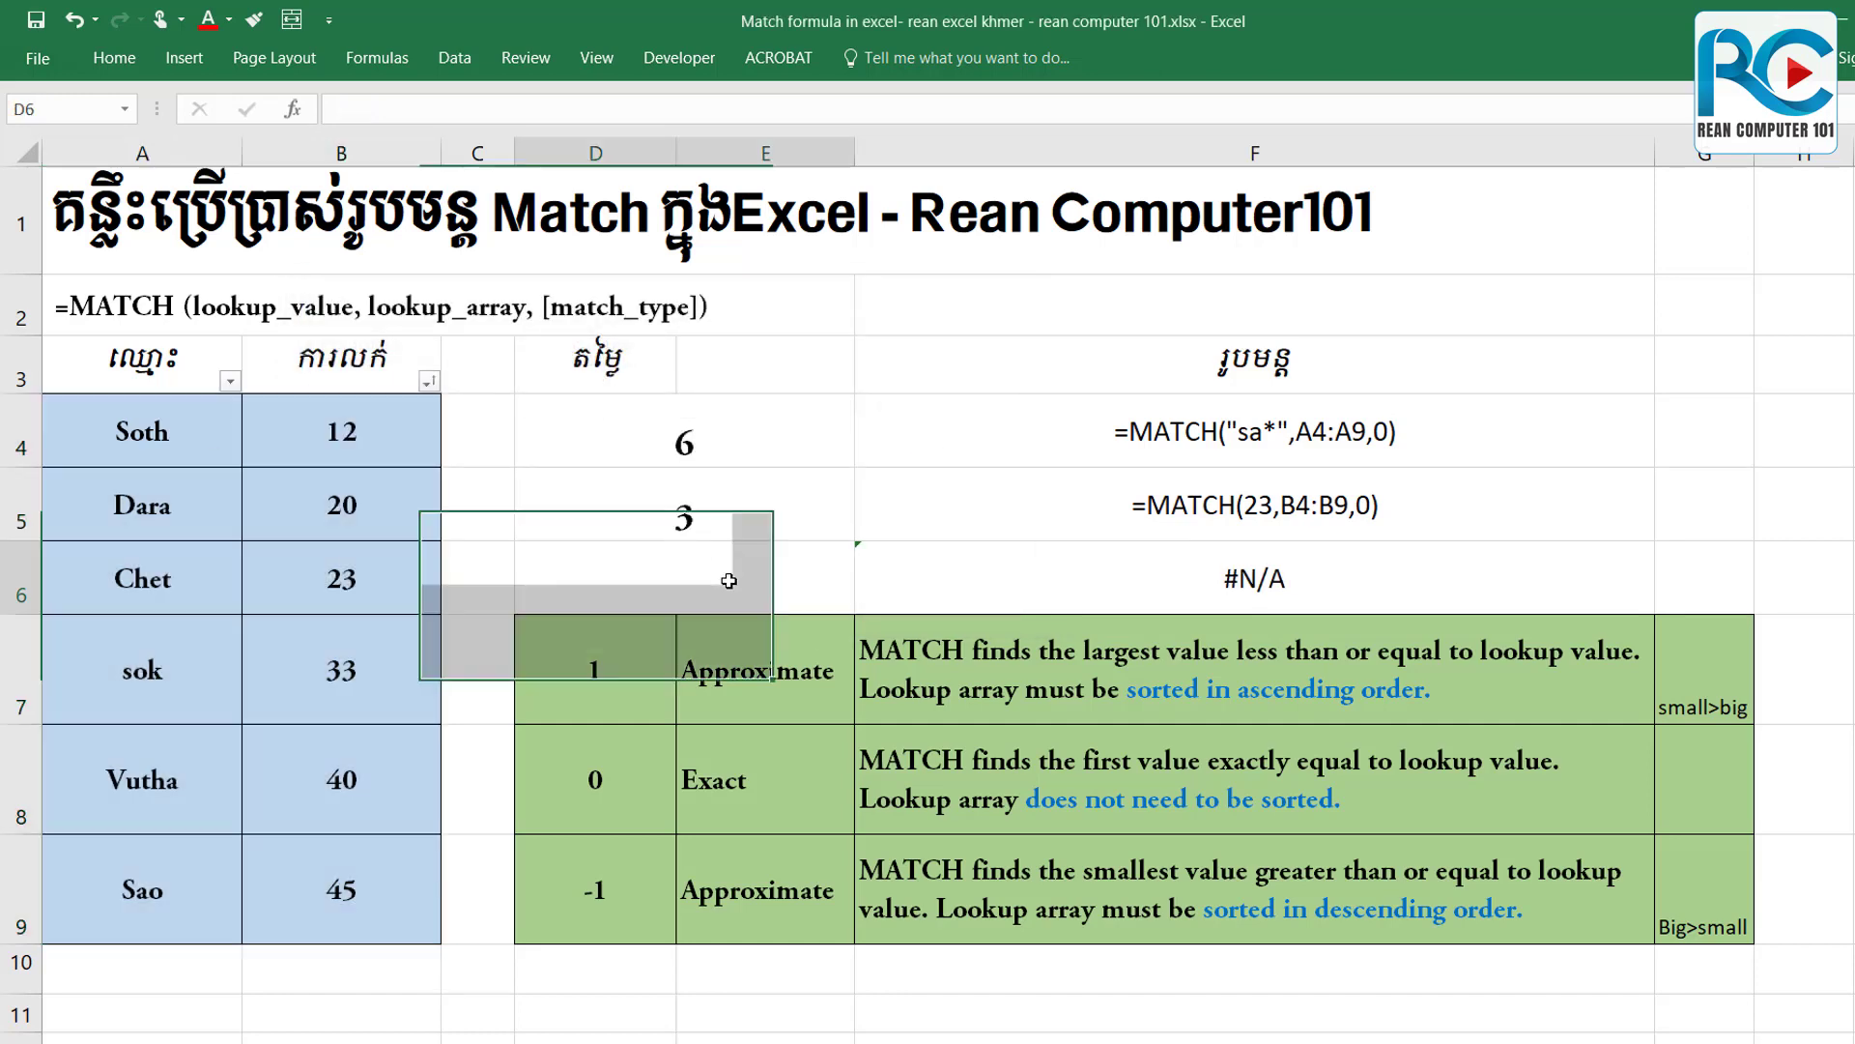
left_click(757, 457)
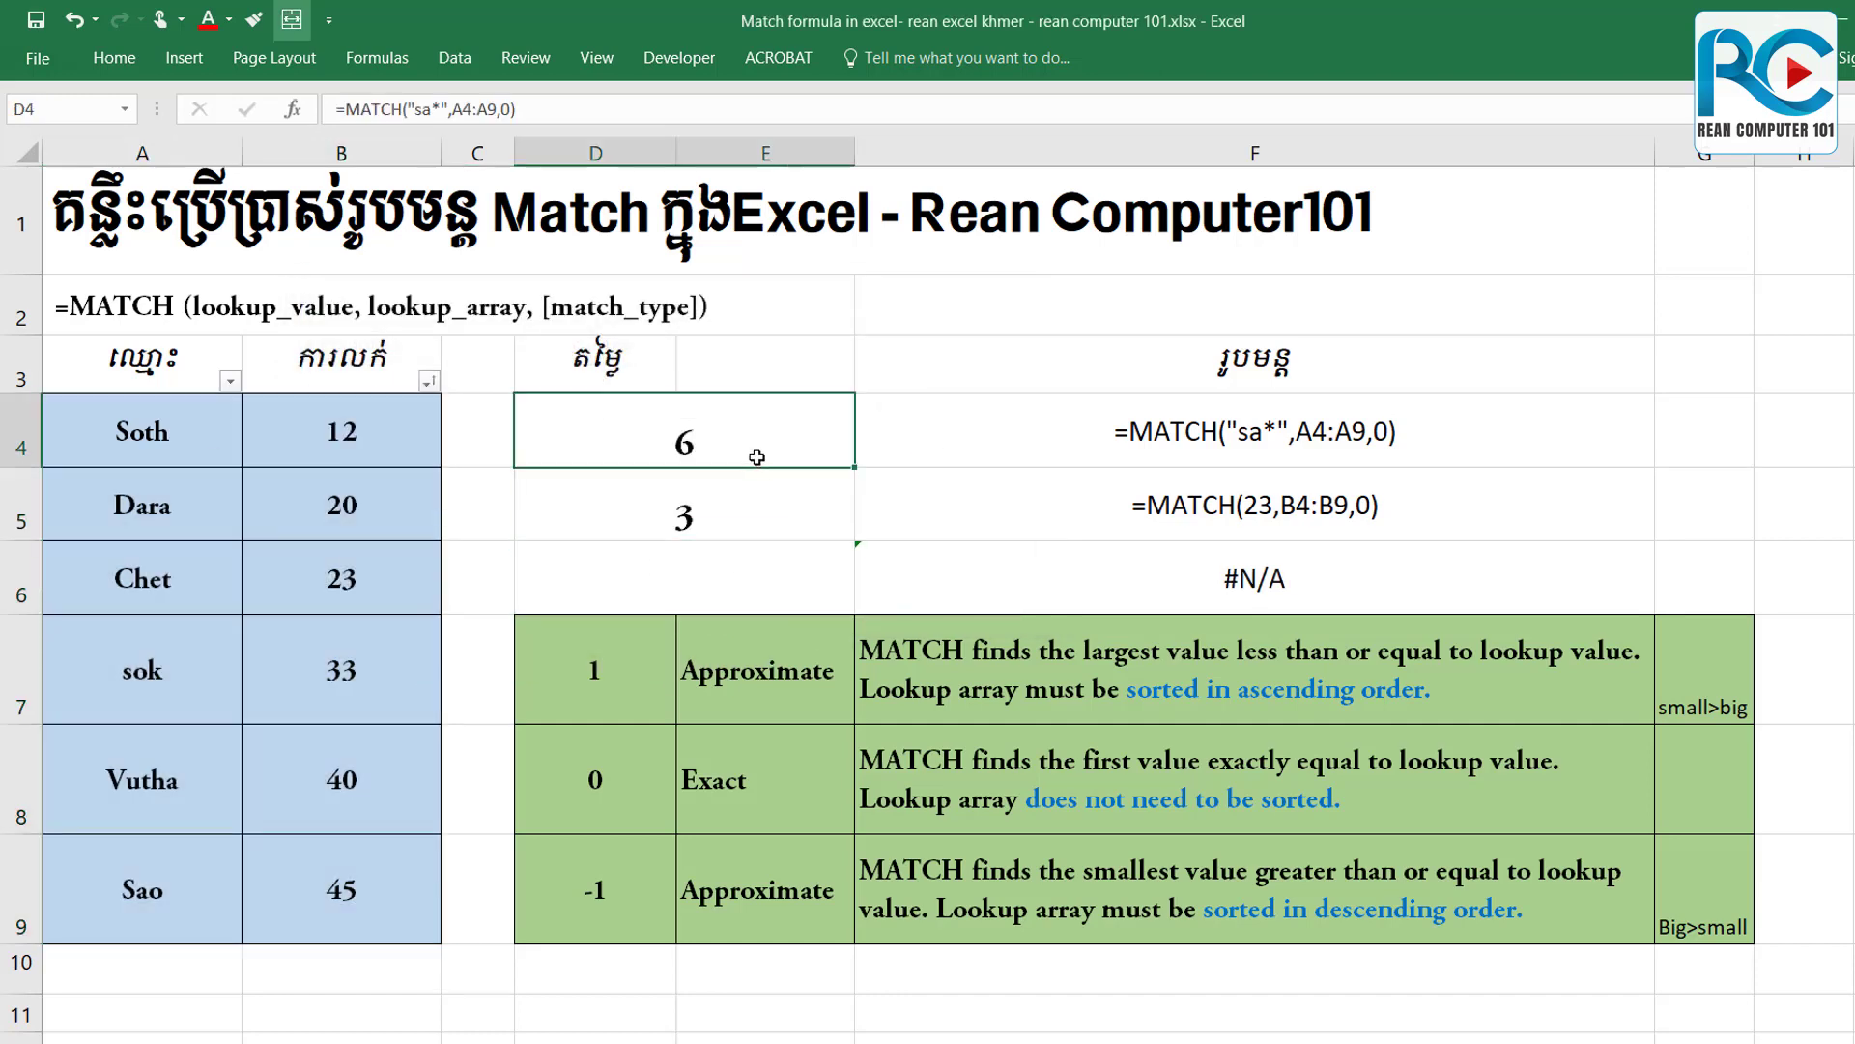
double_click(757, 445)
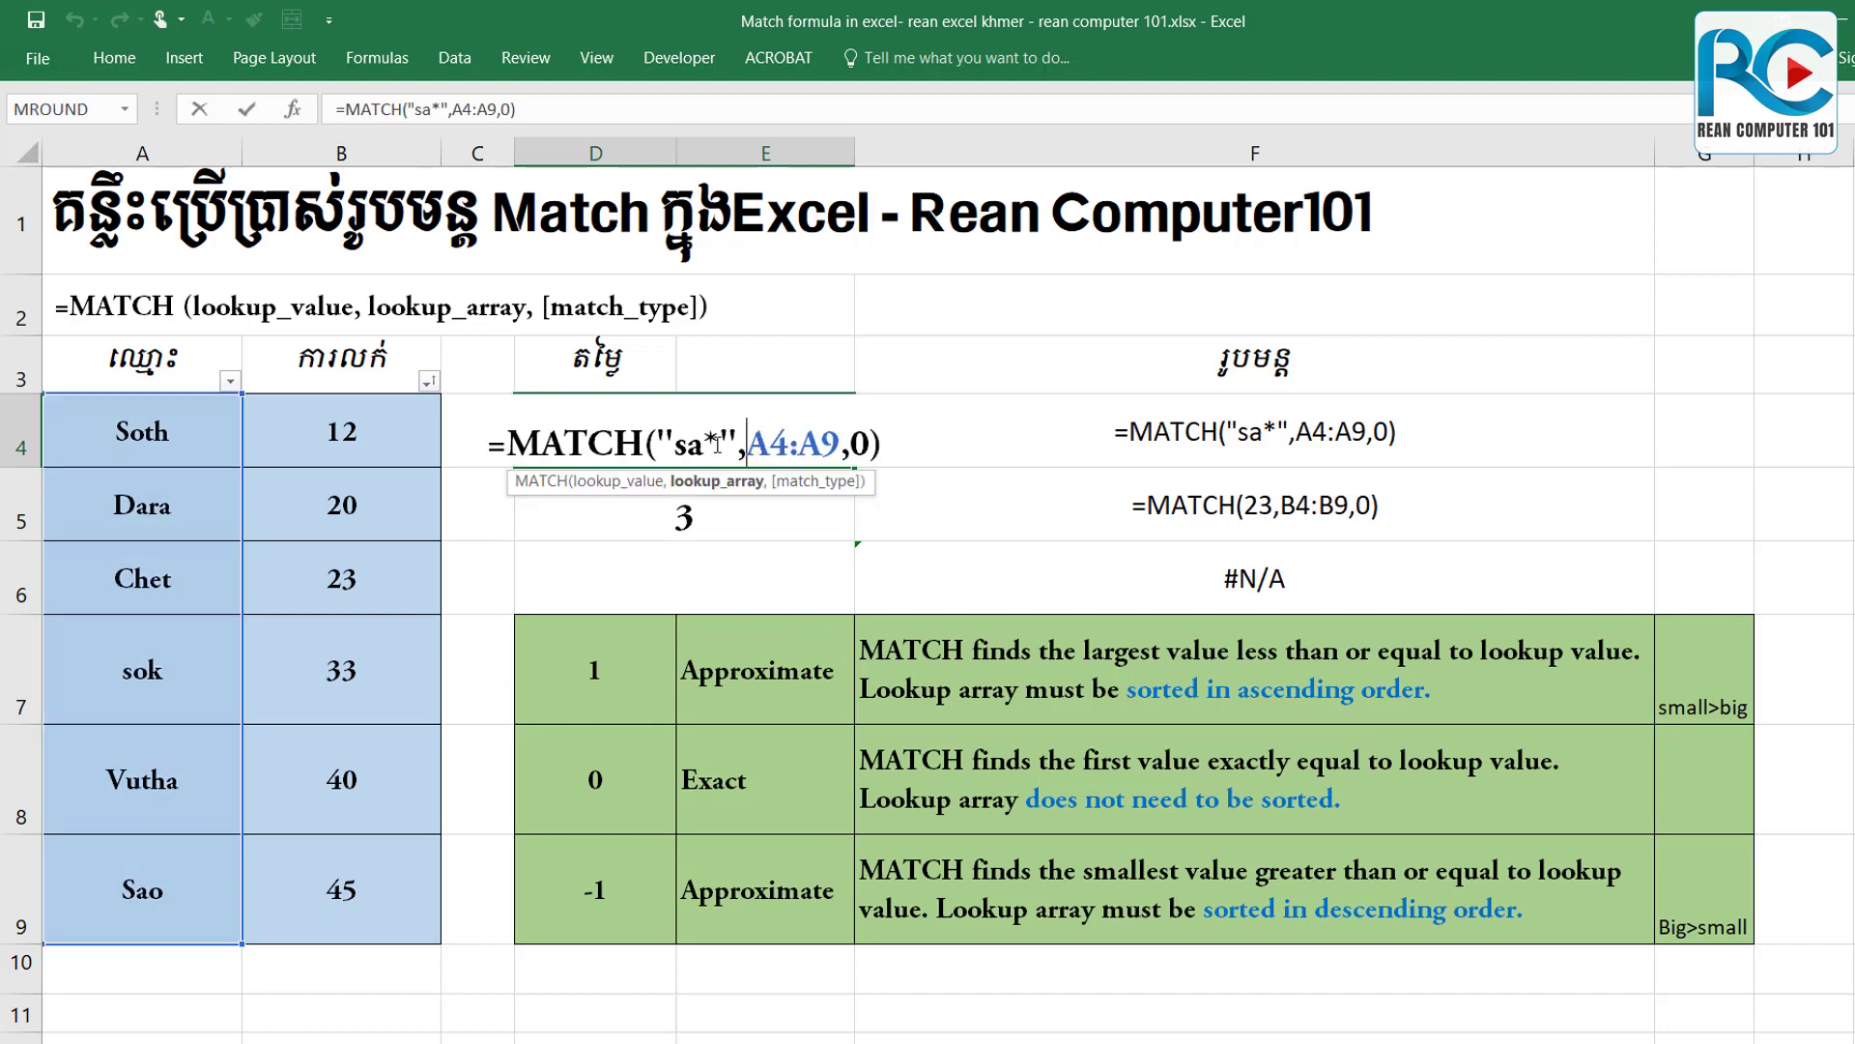
key("Return")
left_click(145, 889)
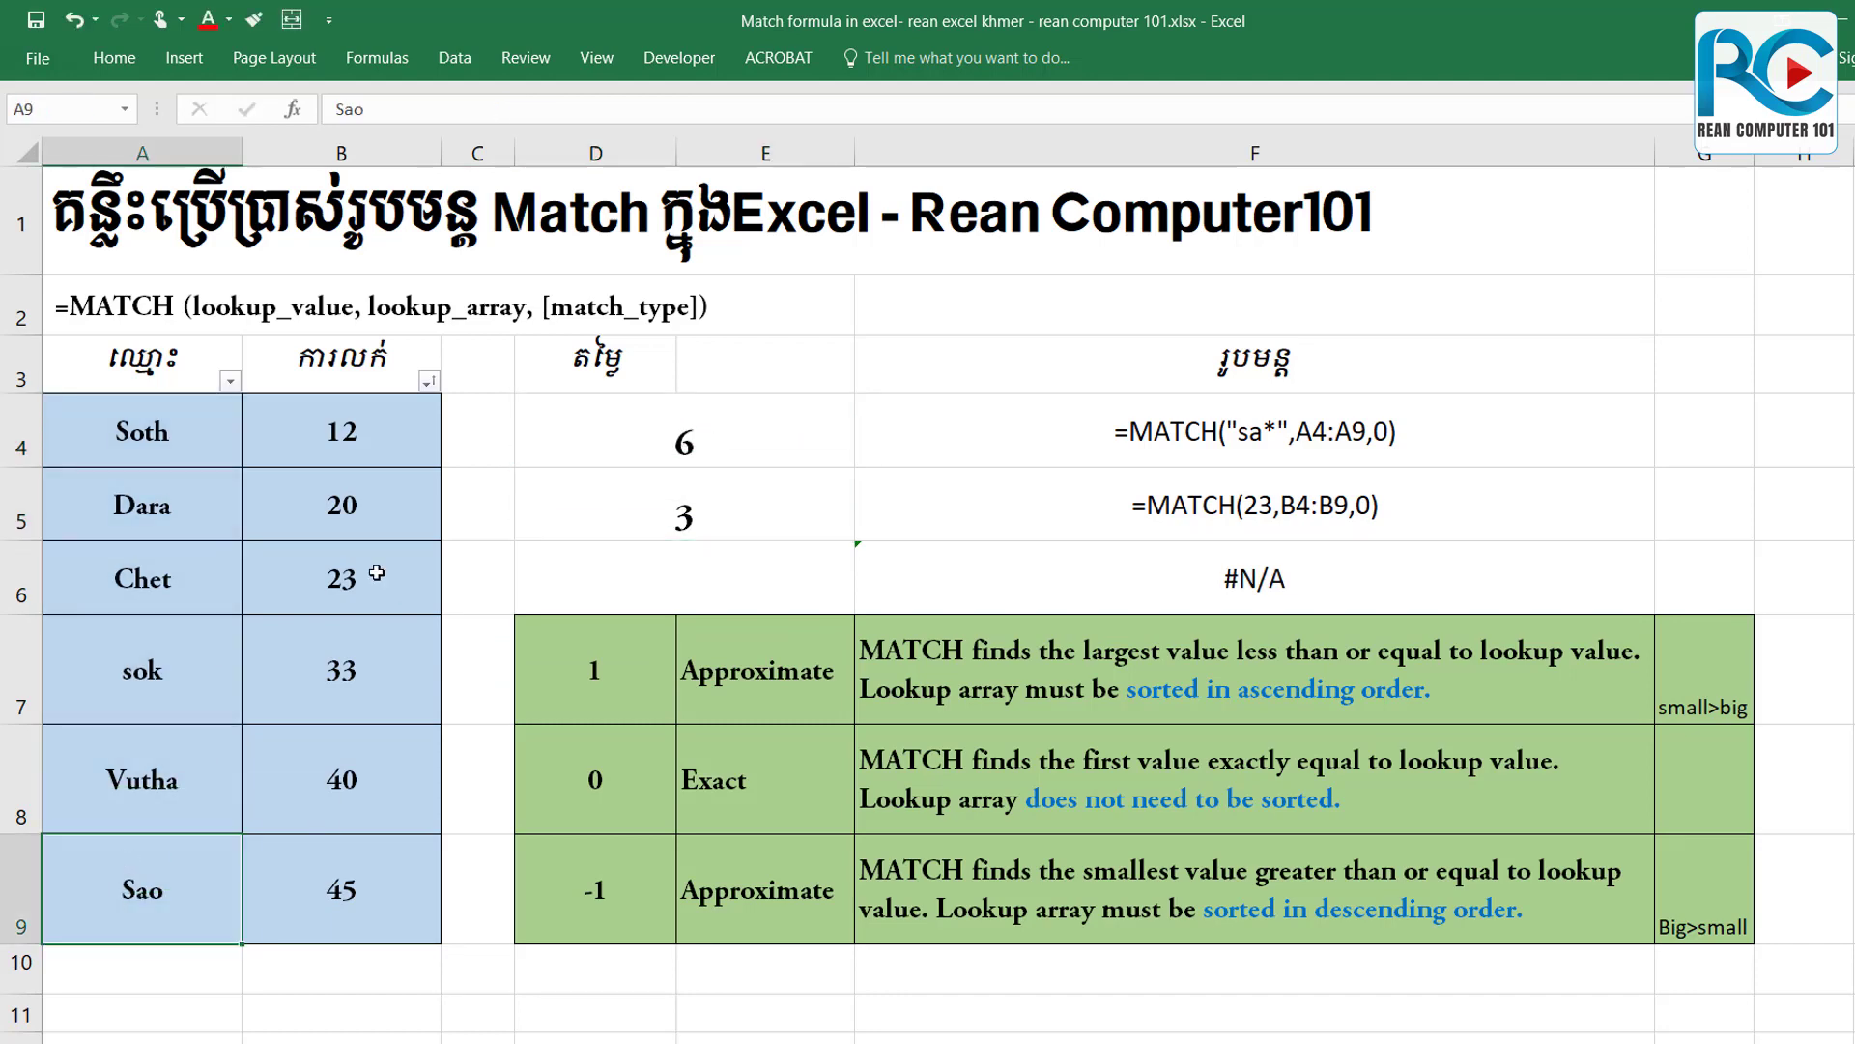
left_click(702, 440)
Enter =MATCH(30,B4:B9,1) in D6.
left_click(733, 578)
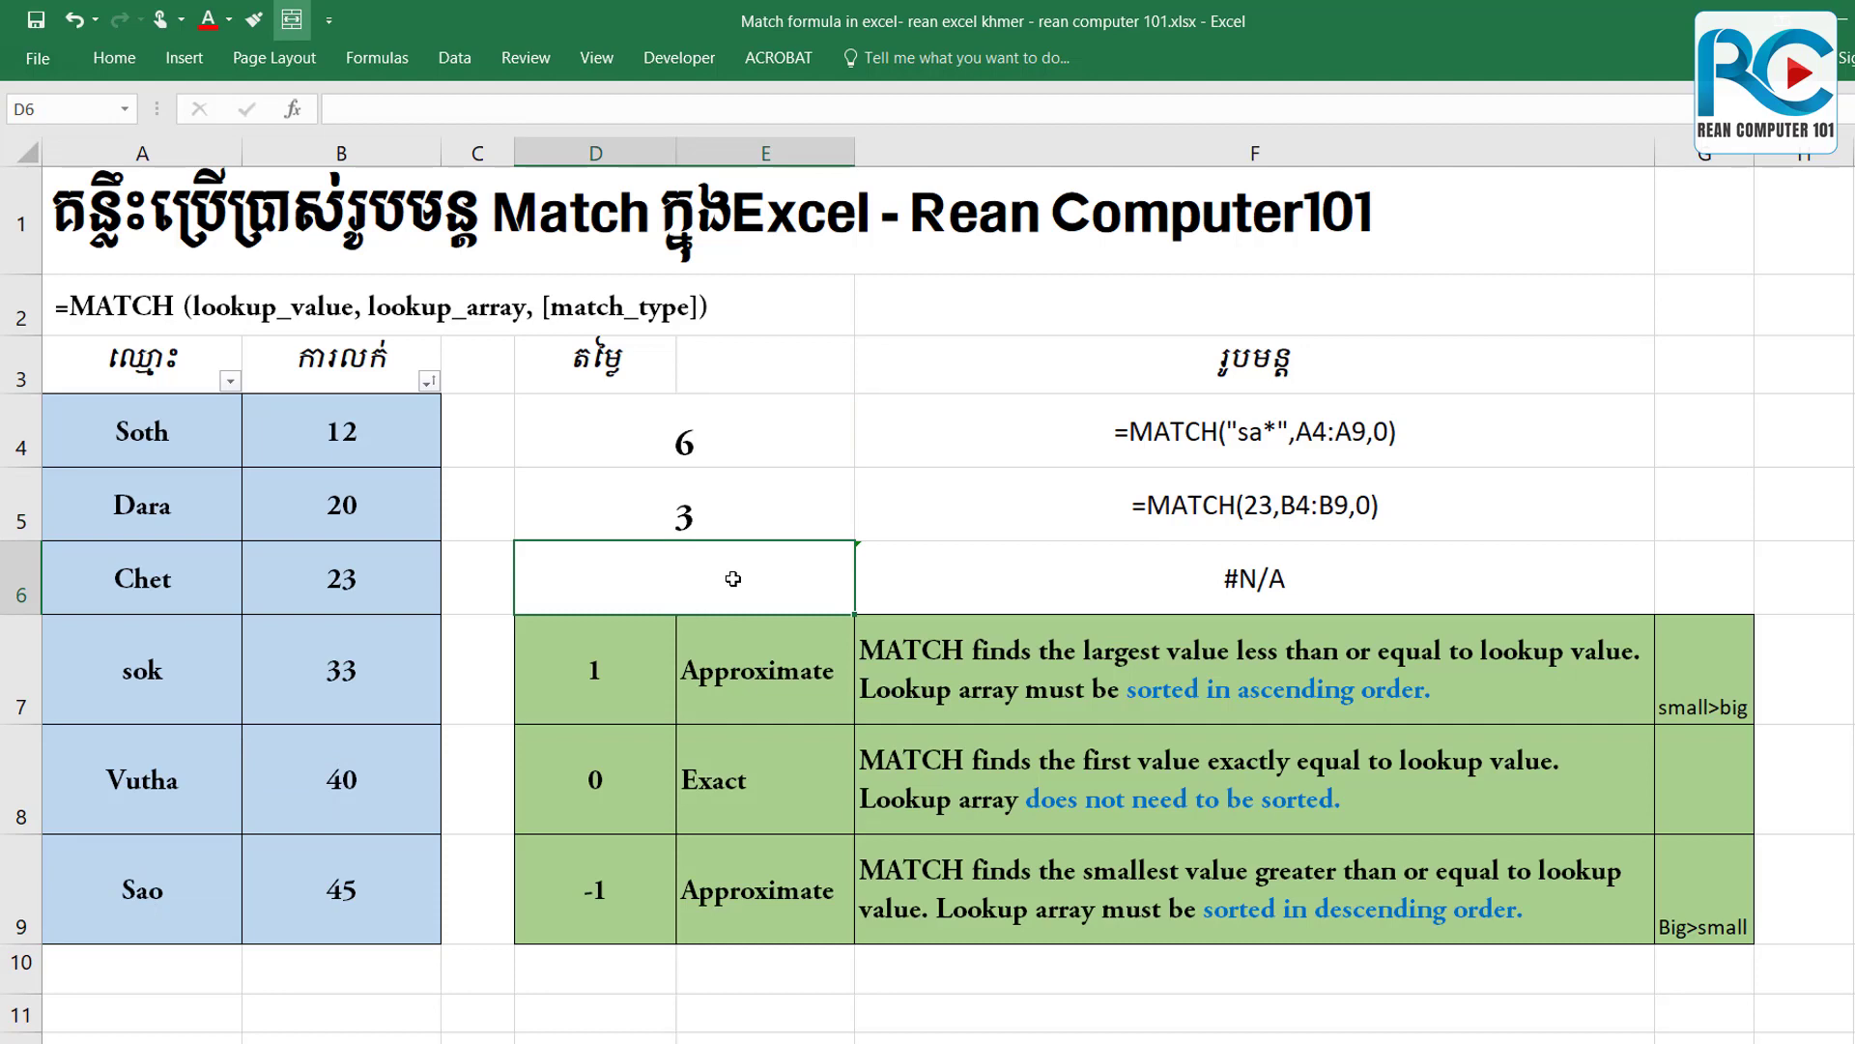
type("=")
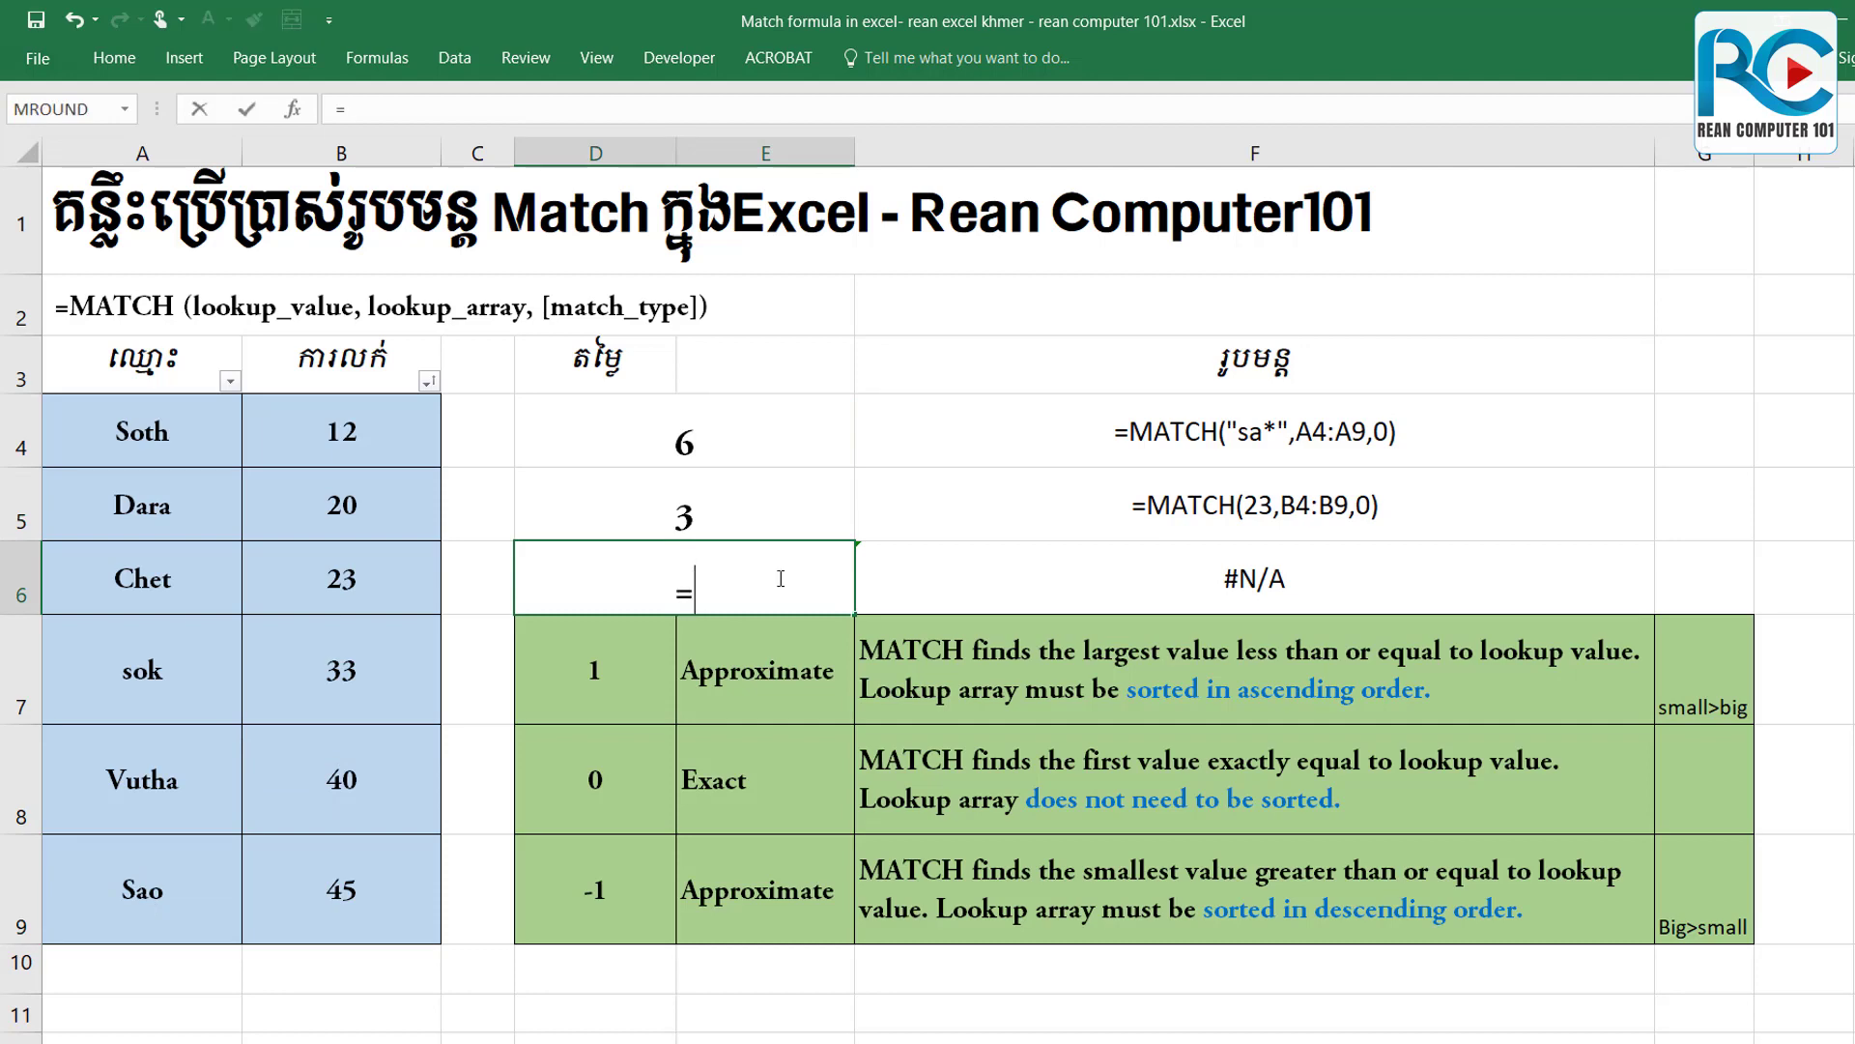
type("ma")
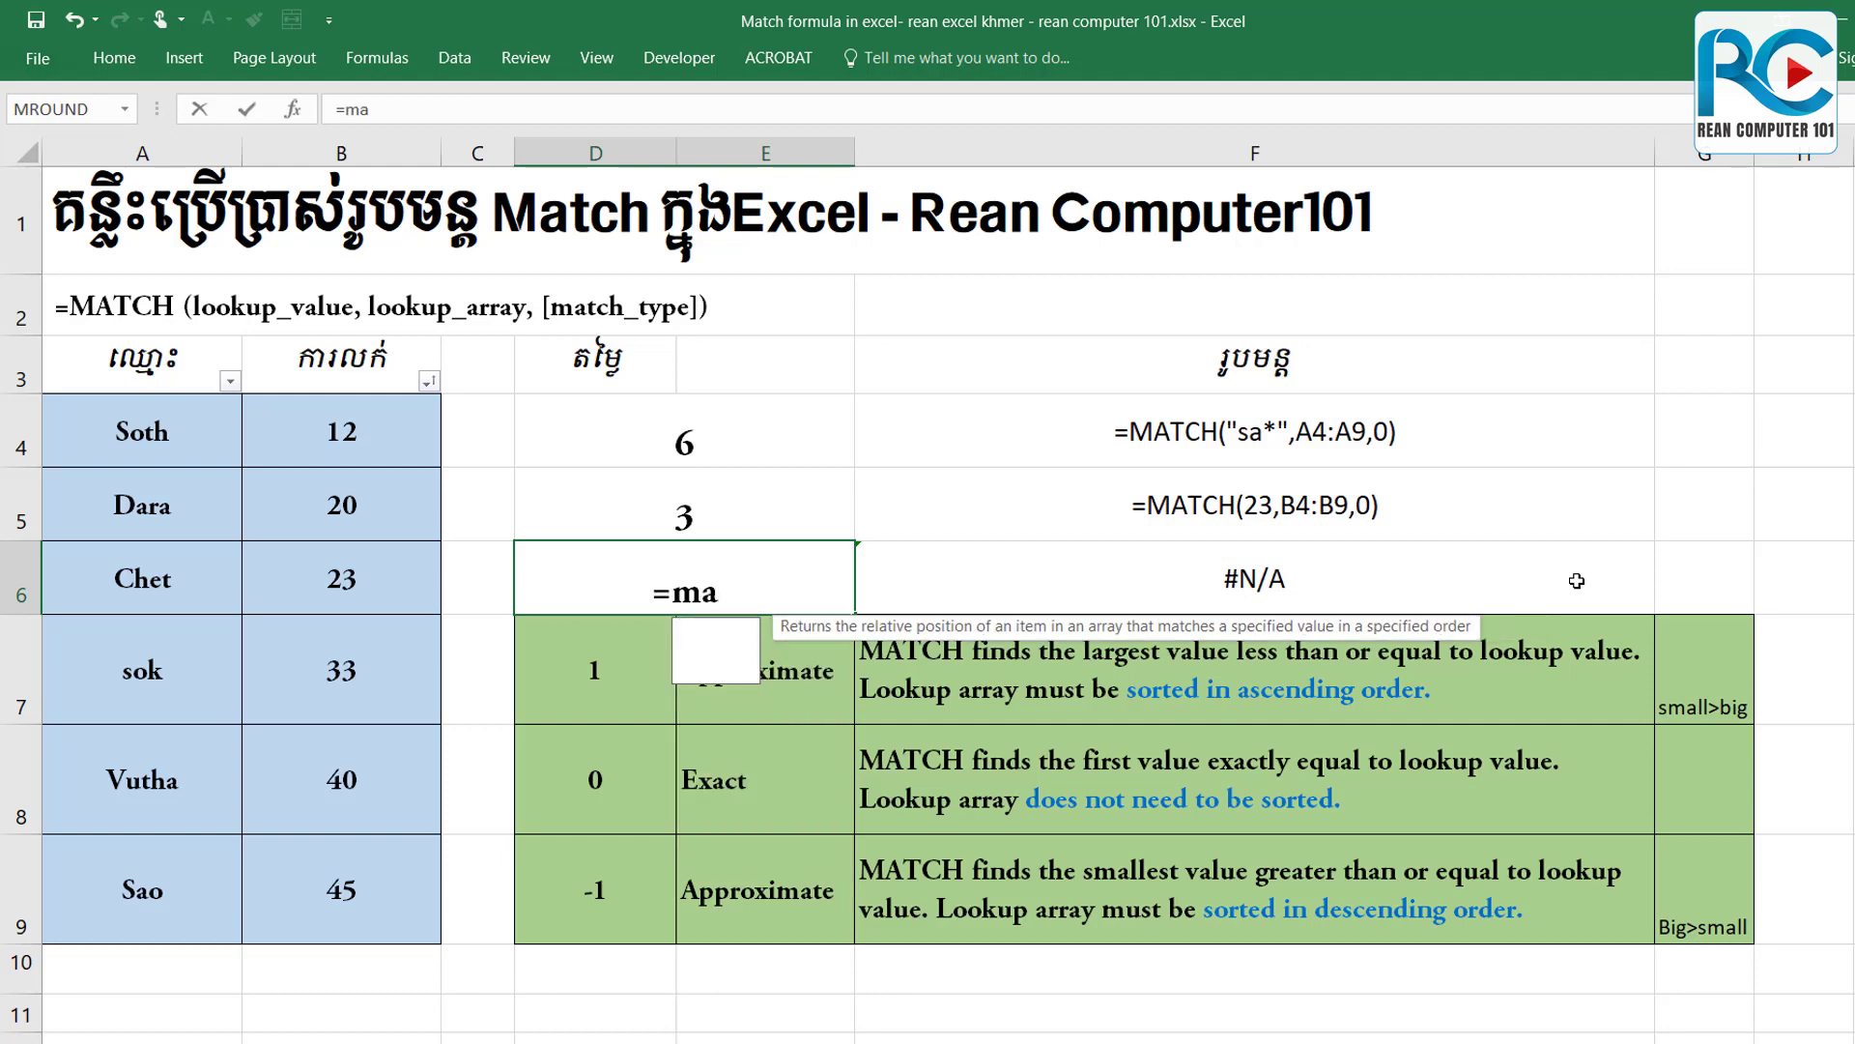
type("tch(")
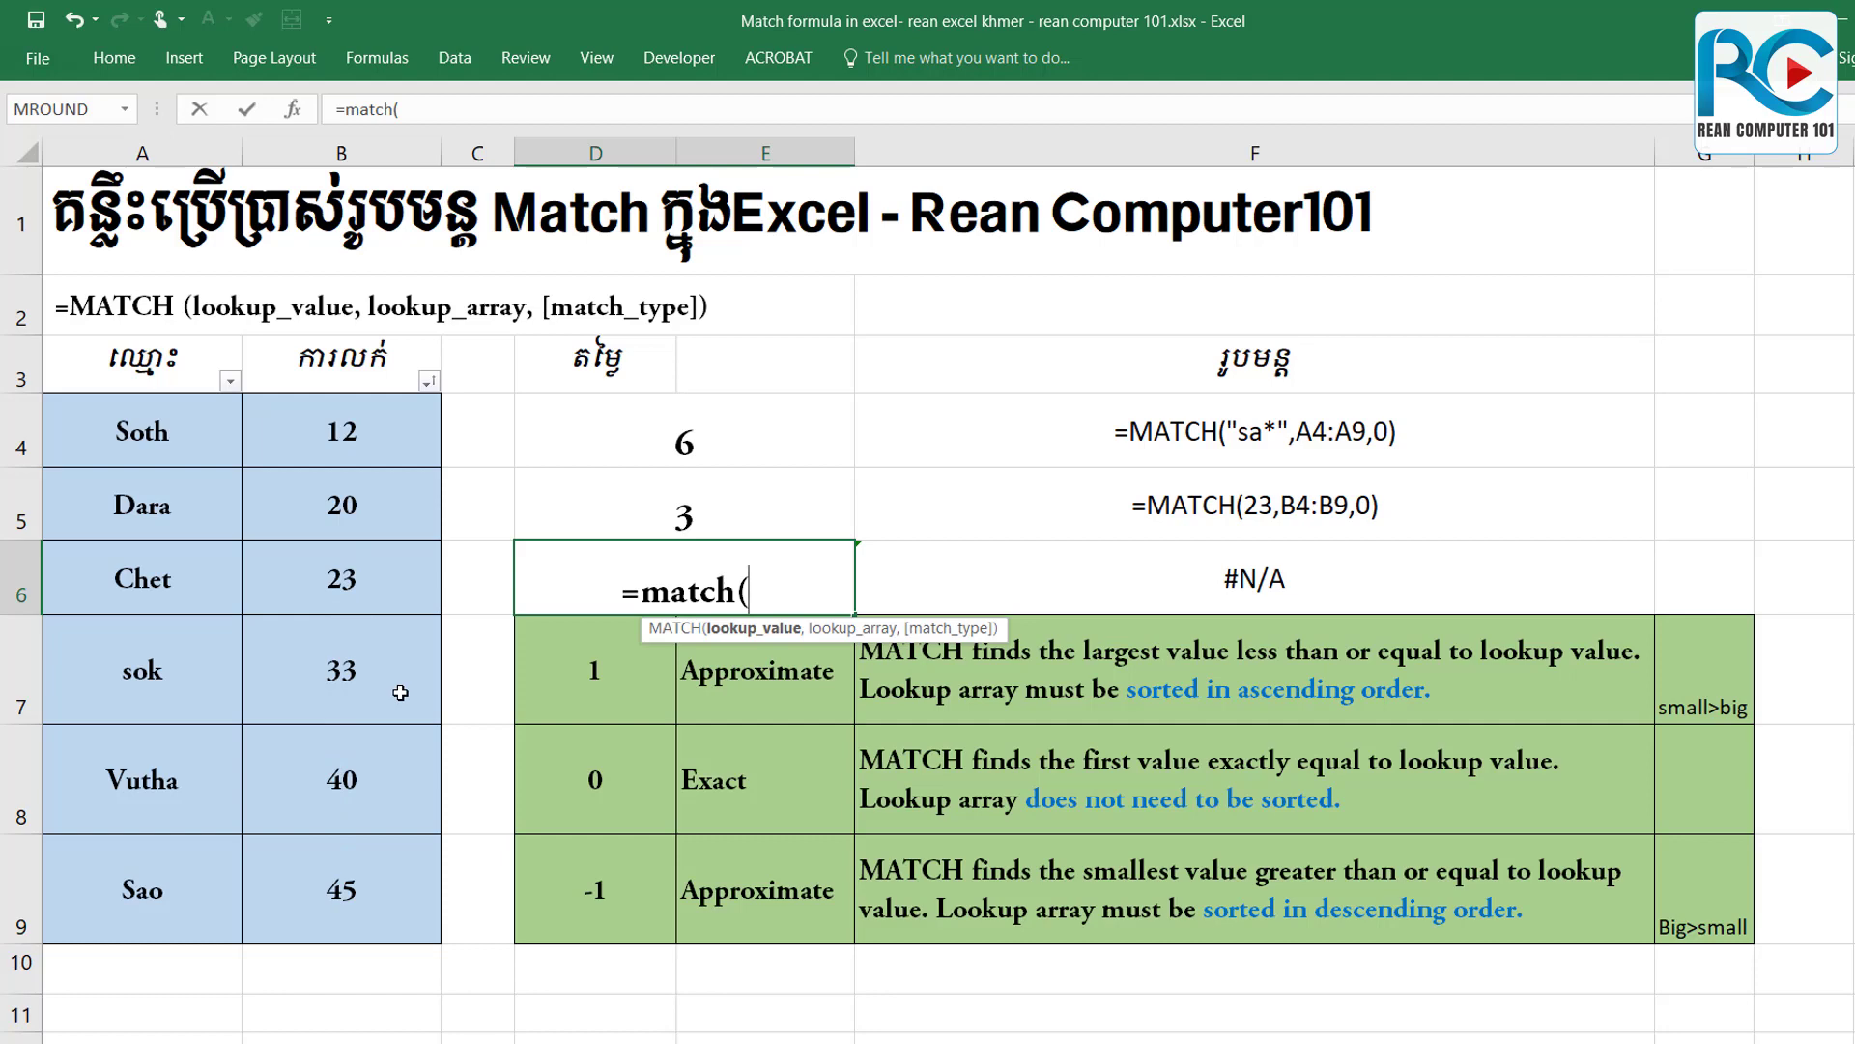
type("3")
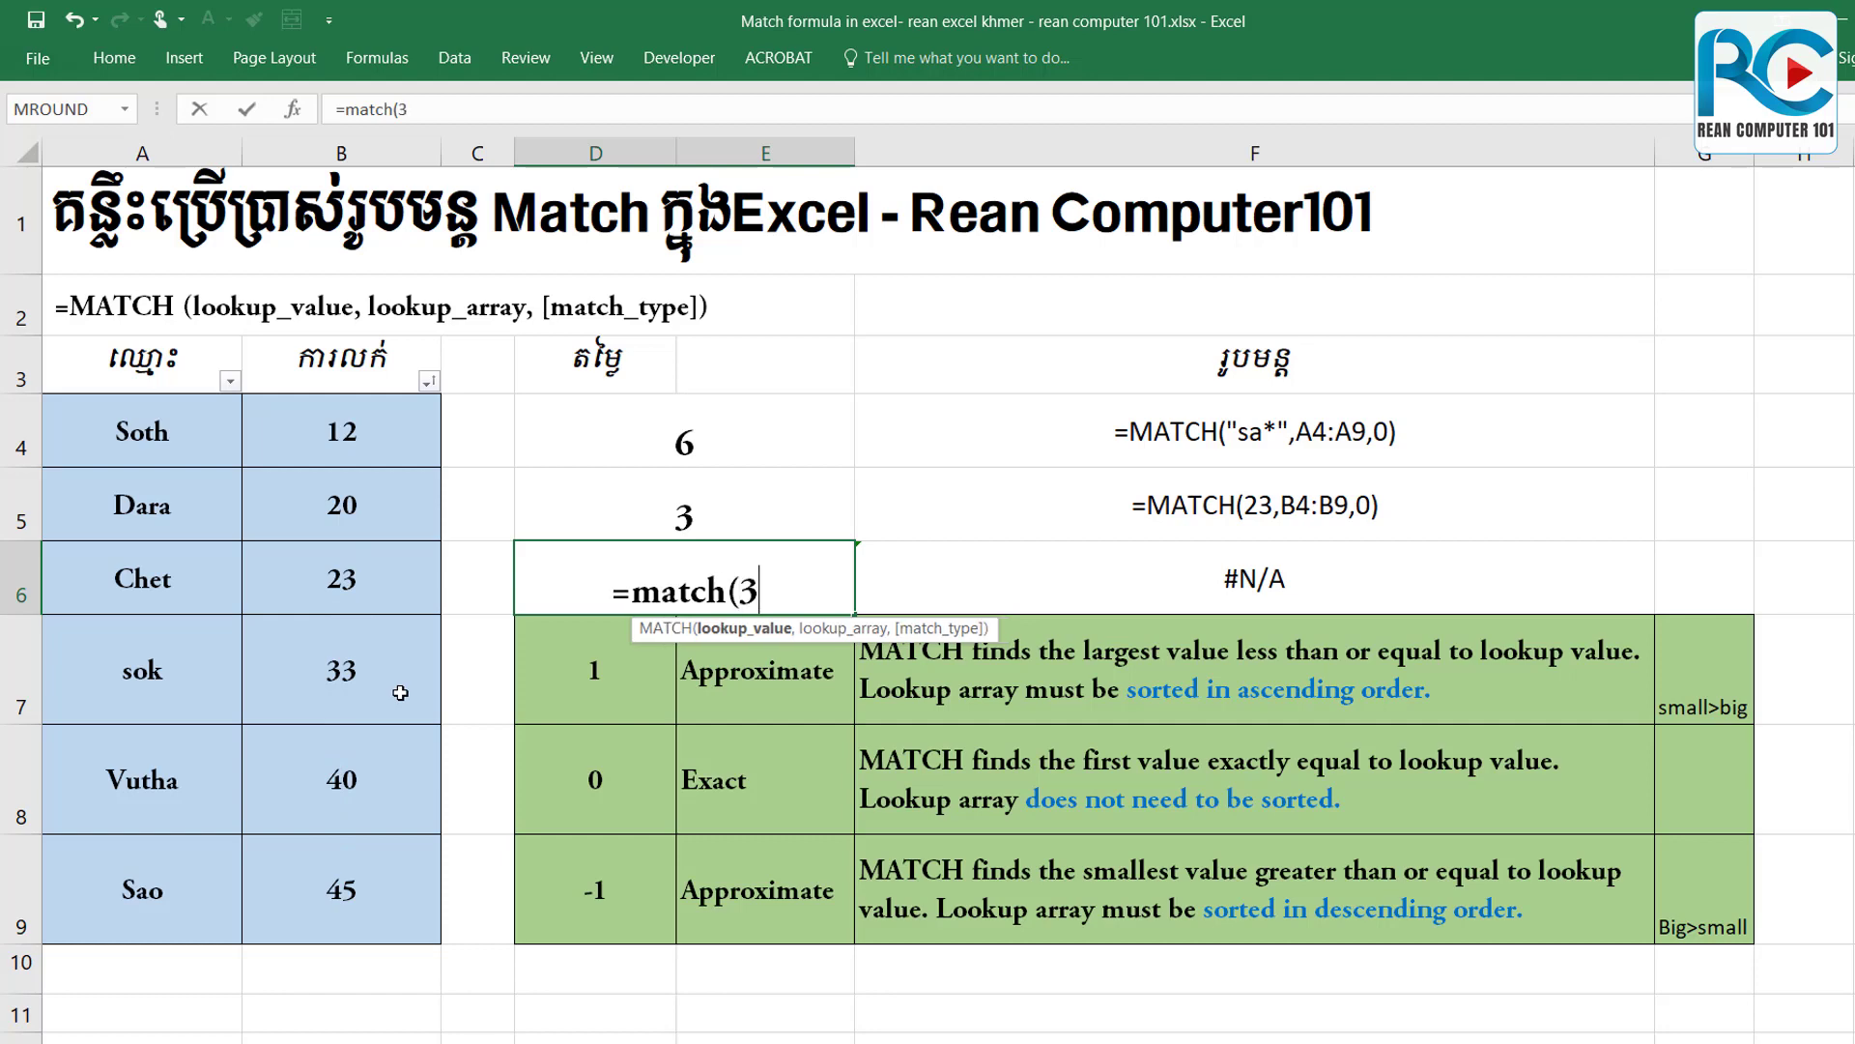
type("0,")
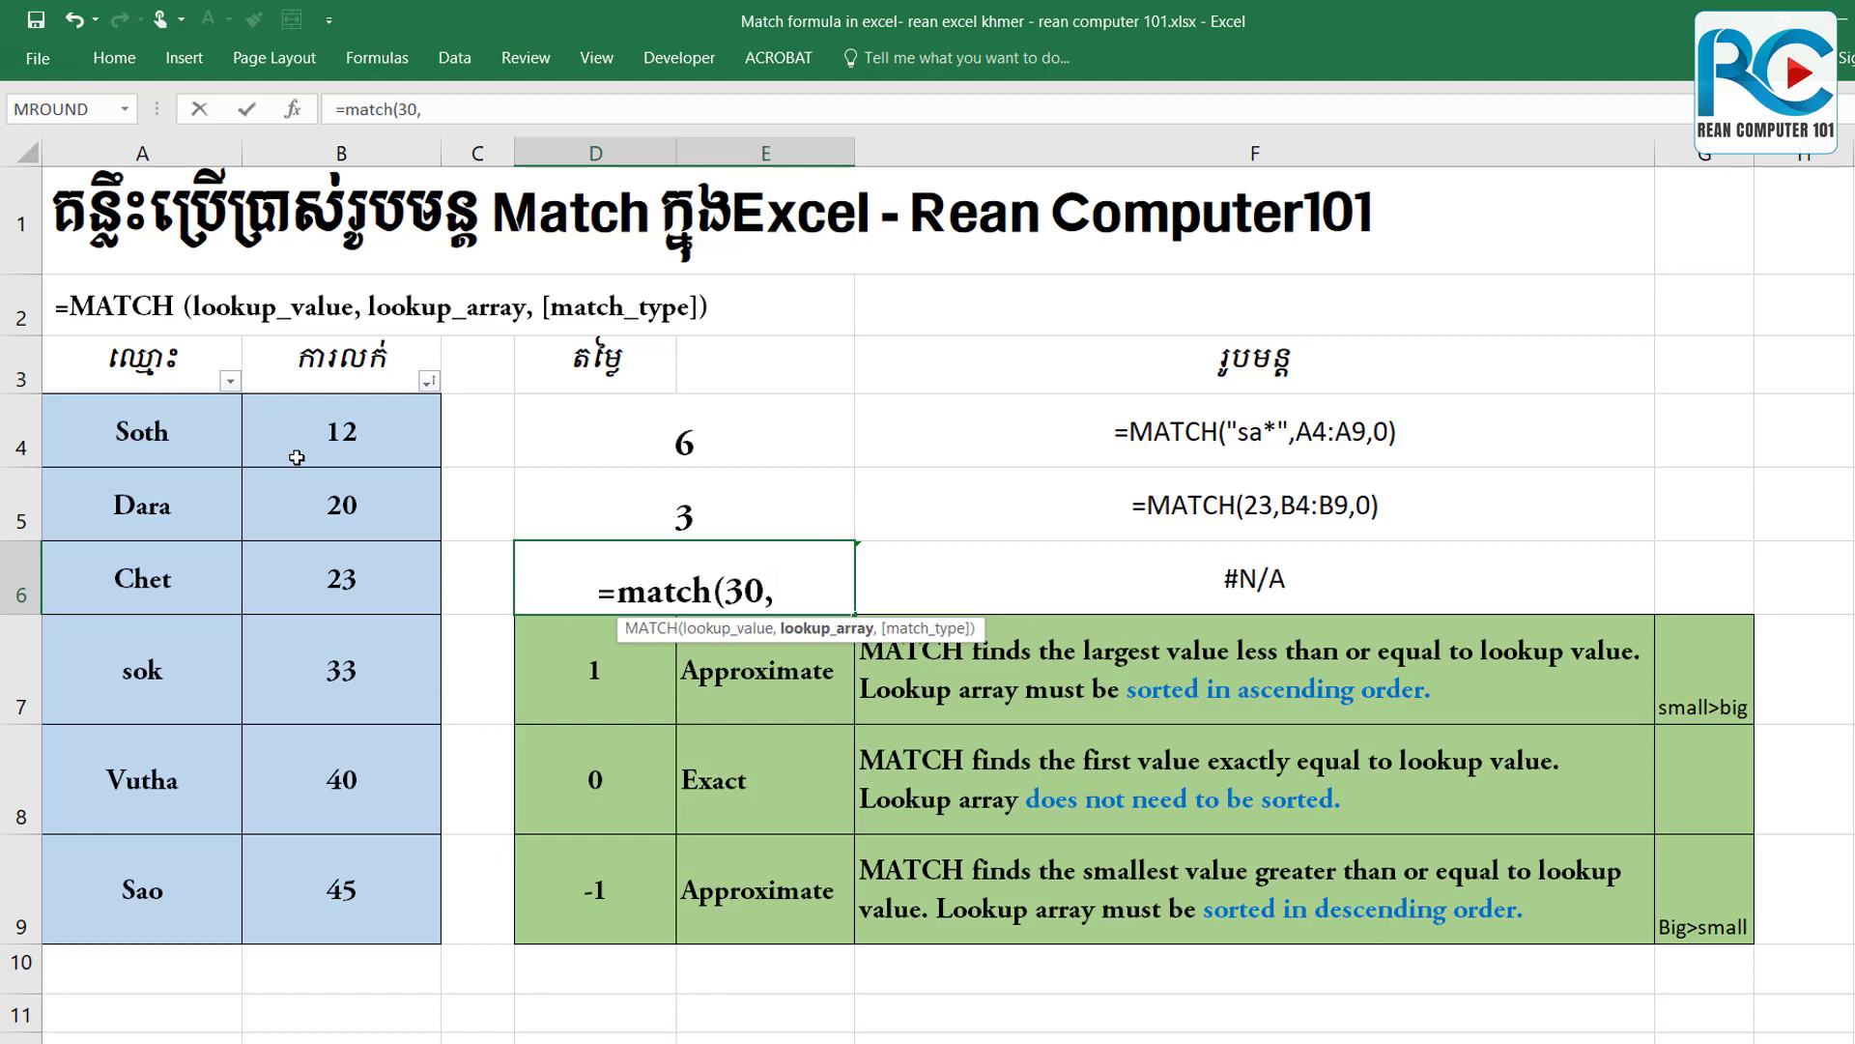
mouse_move(338, 429)
left_mouse_down()
mouse_move(319, 828)
mouse_move(406, 913)
left_mouse_up()
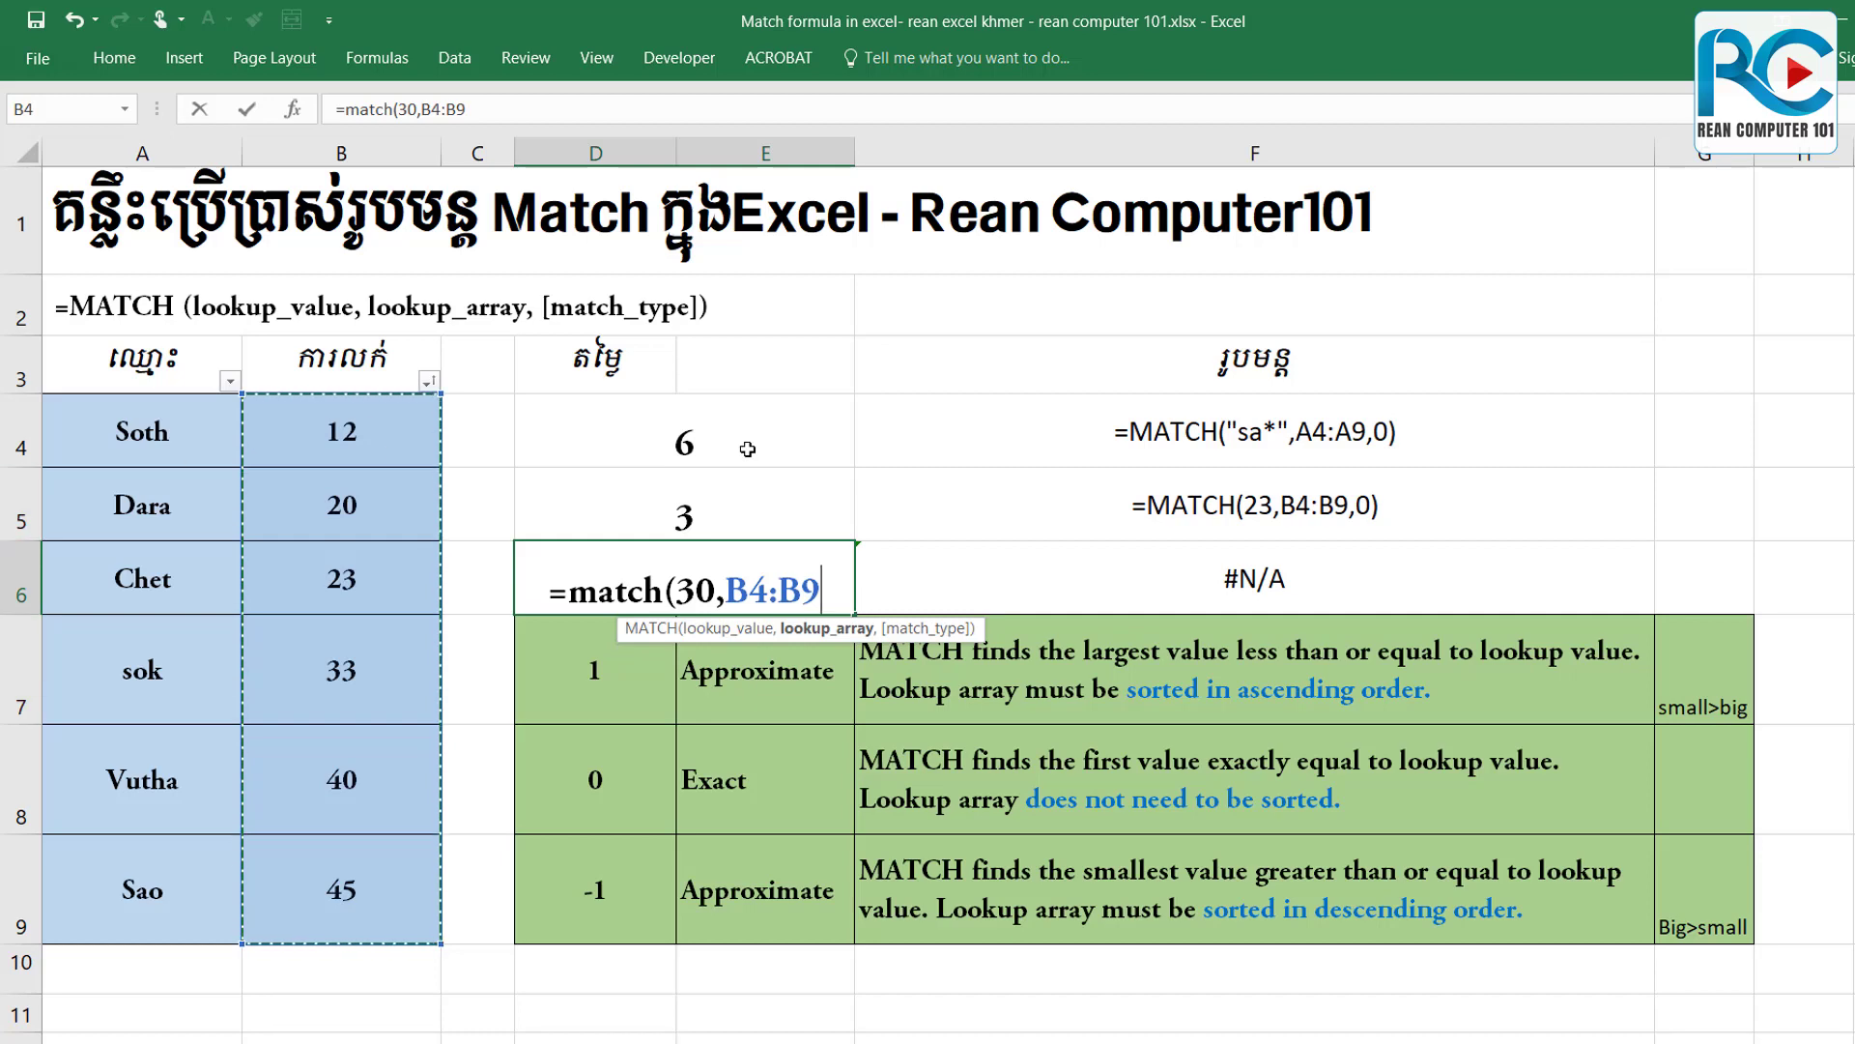
type(",")
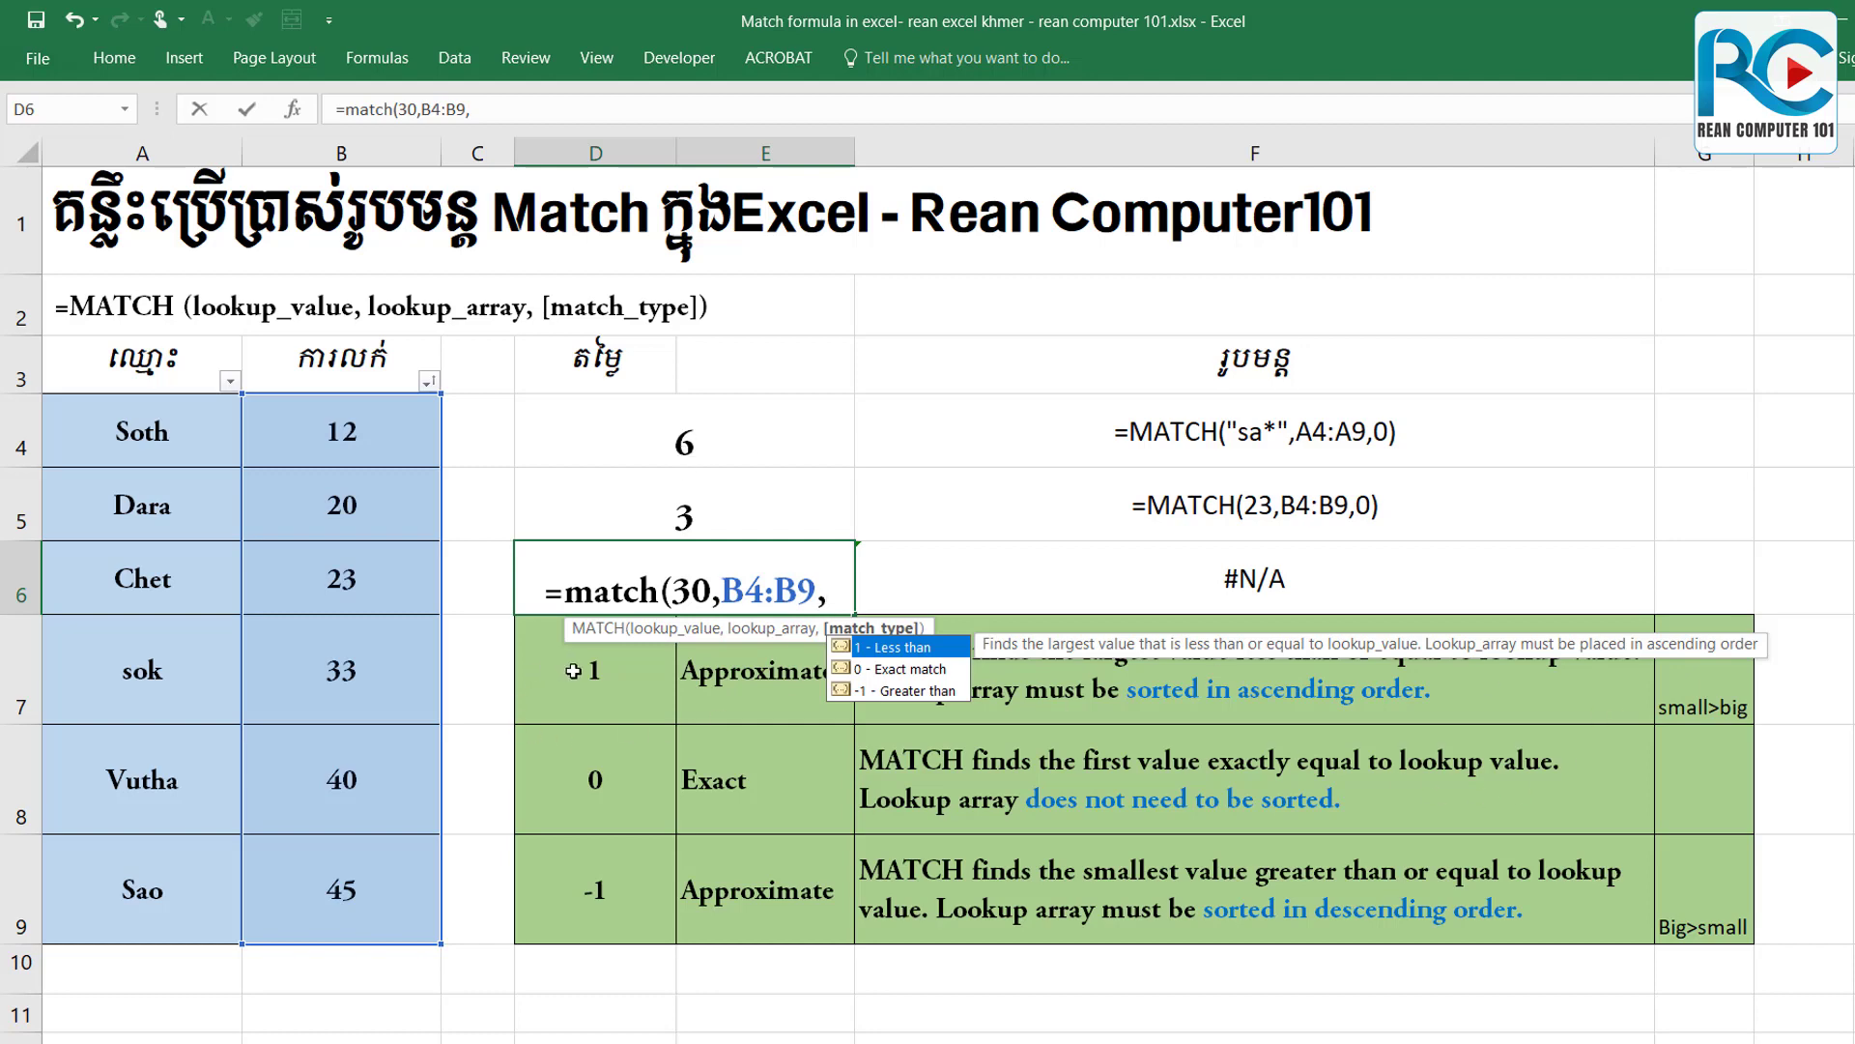
type("1")
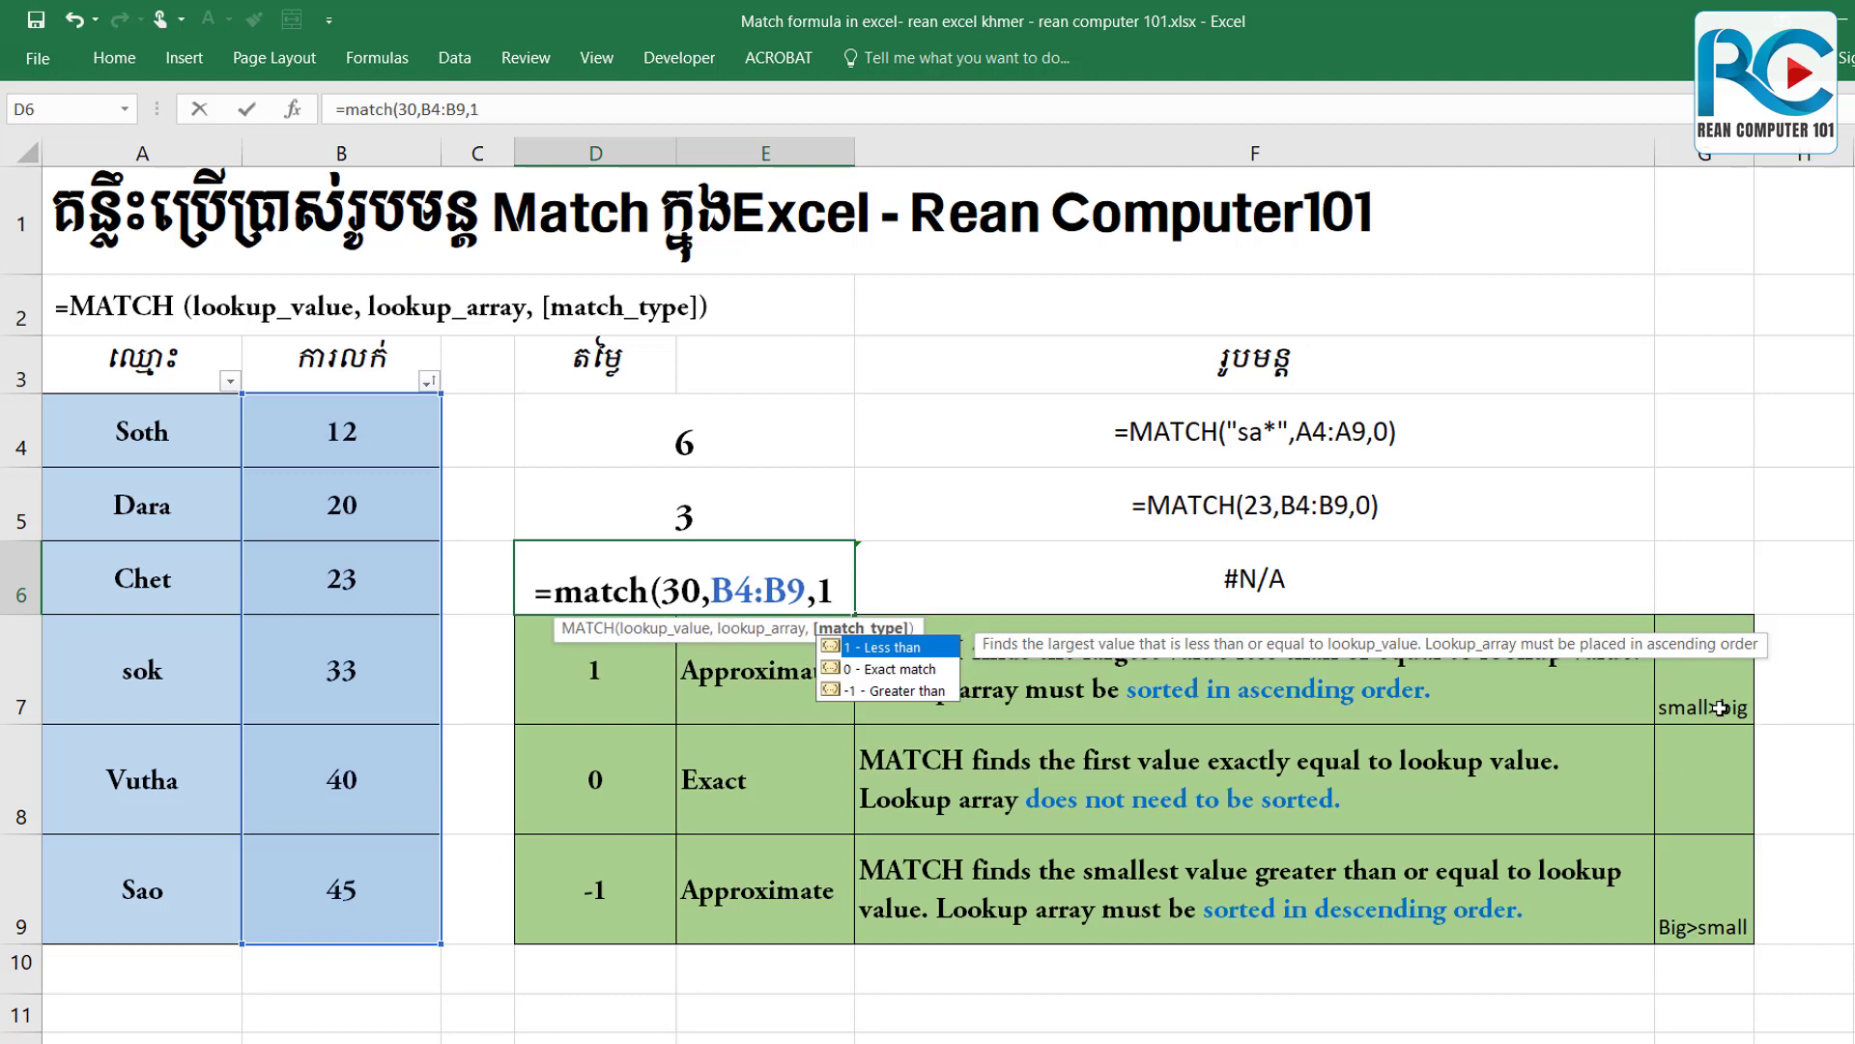
type(")")
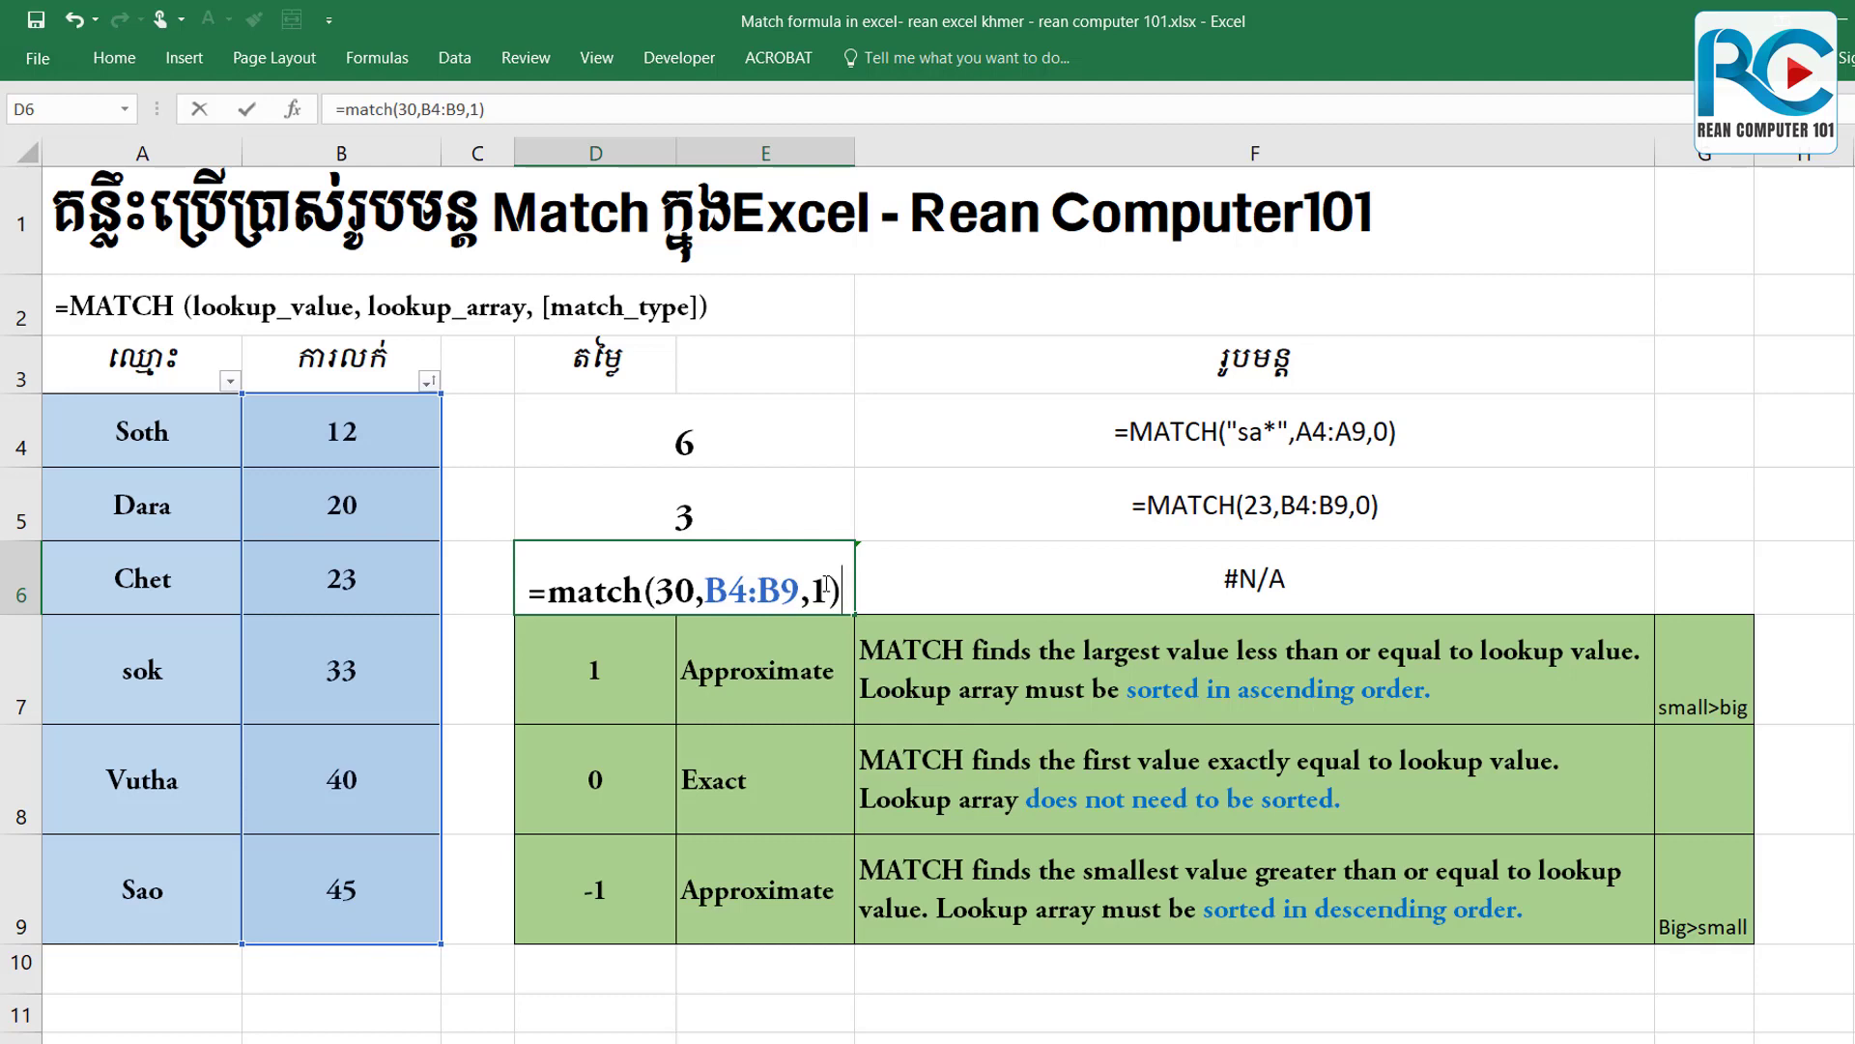
key("Return")
left_click(778, 583)
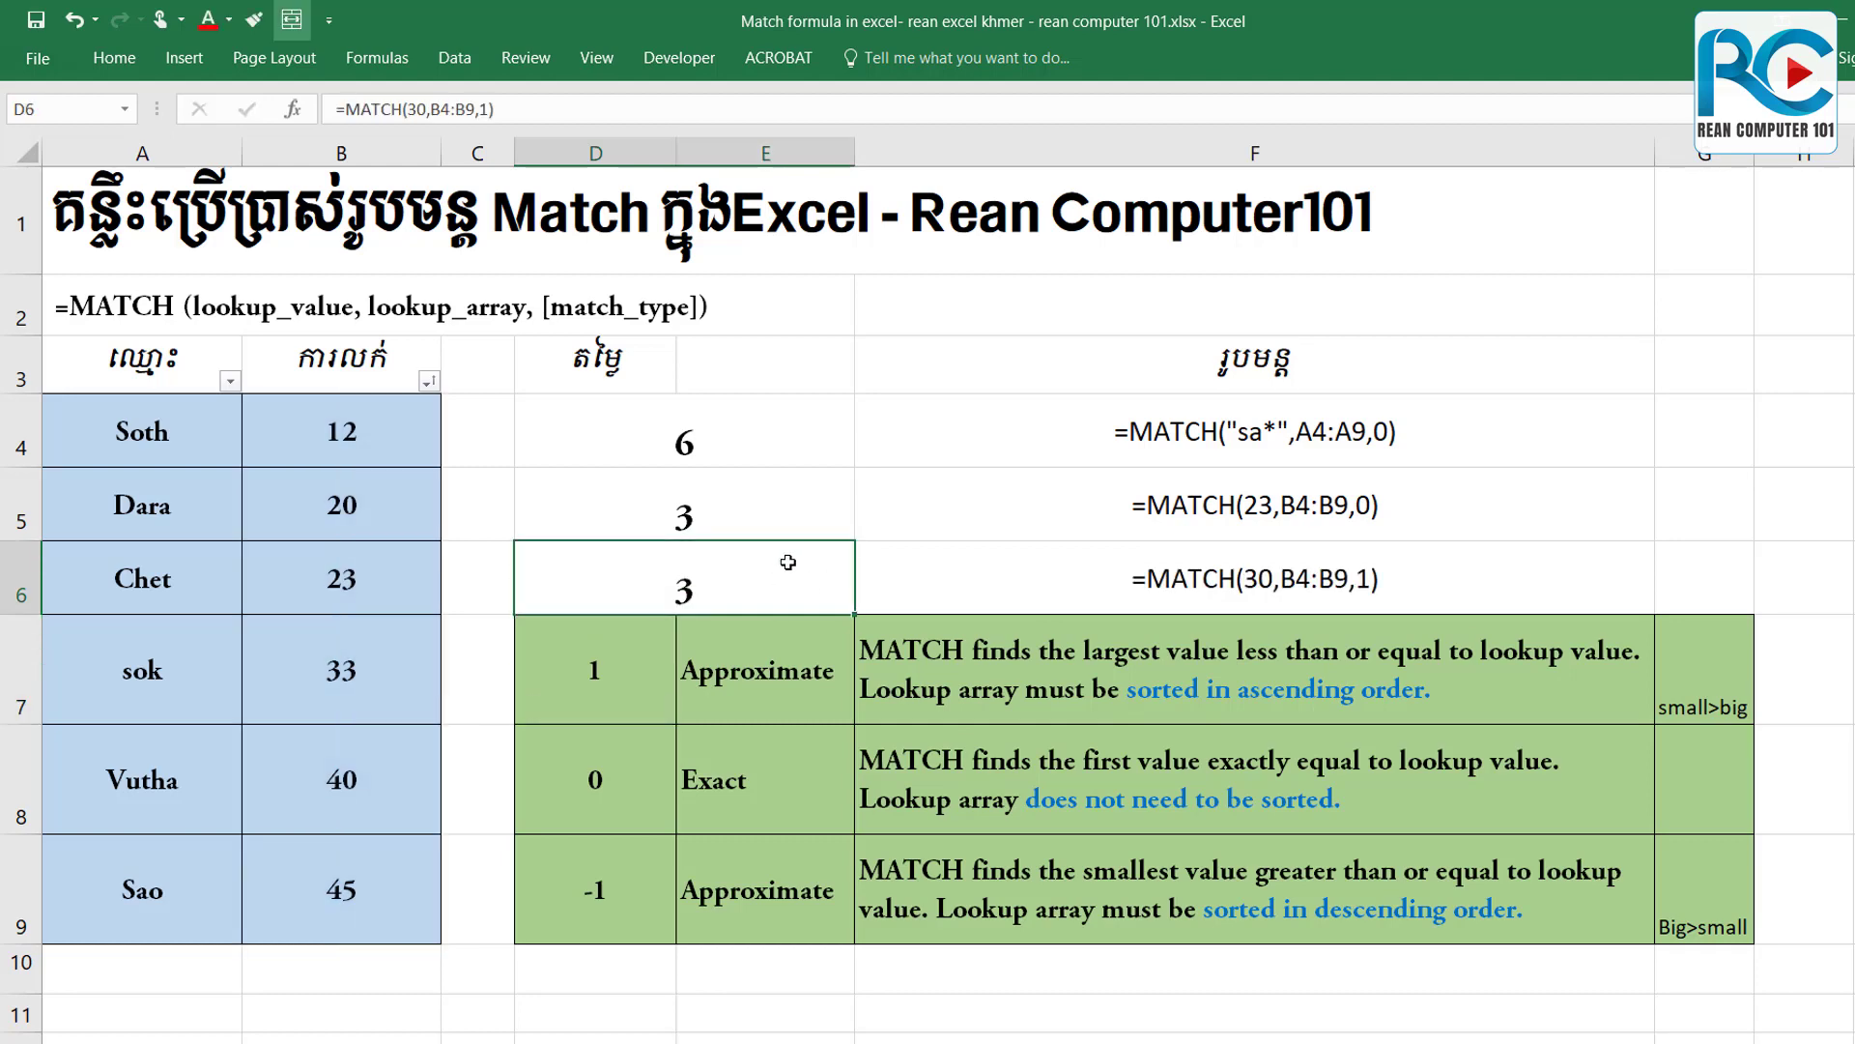
left_click(363, 597)
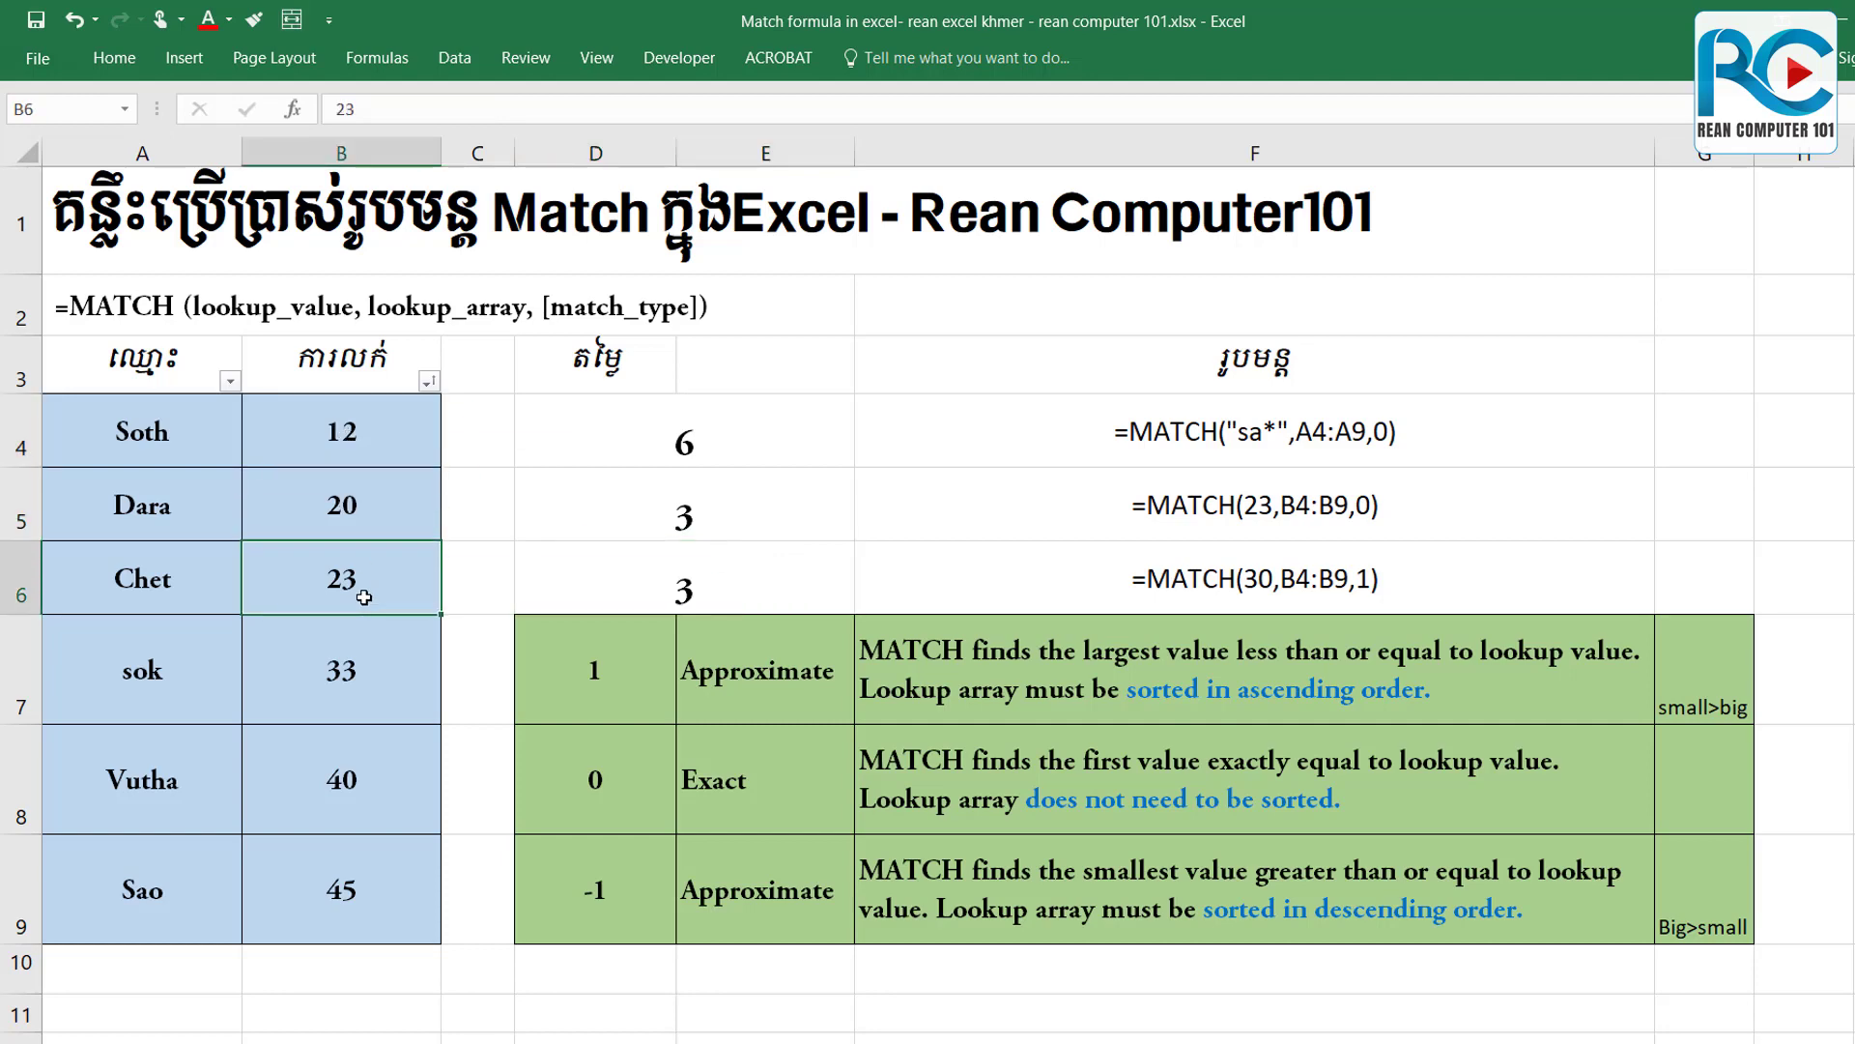
double_click(686, 586)
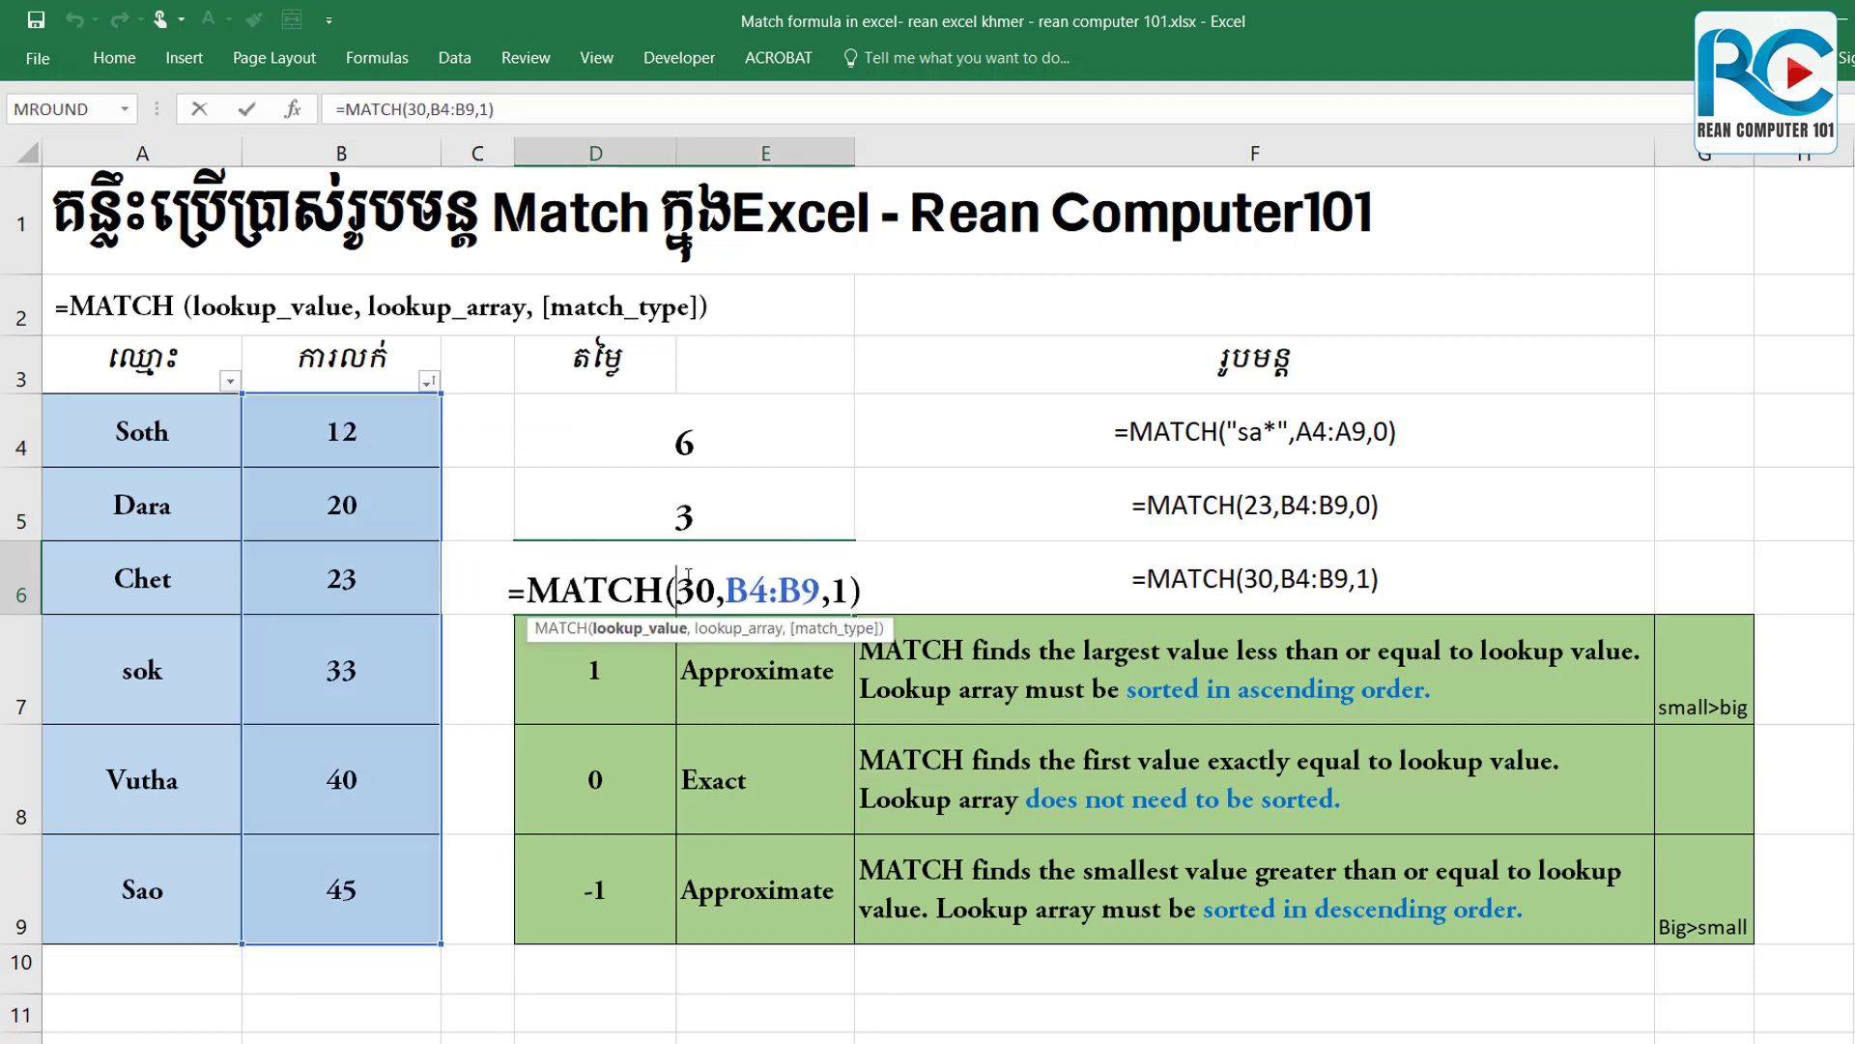
key("Return")
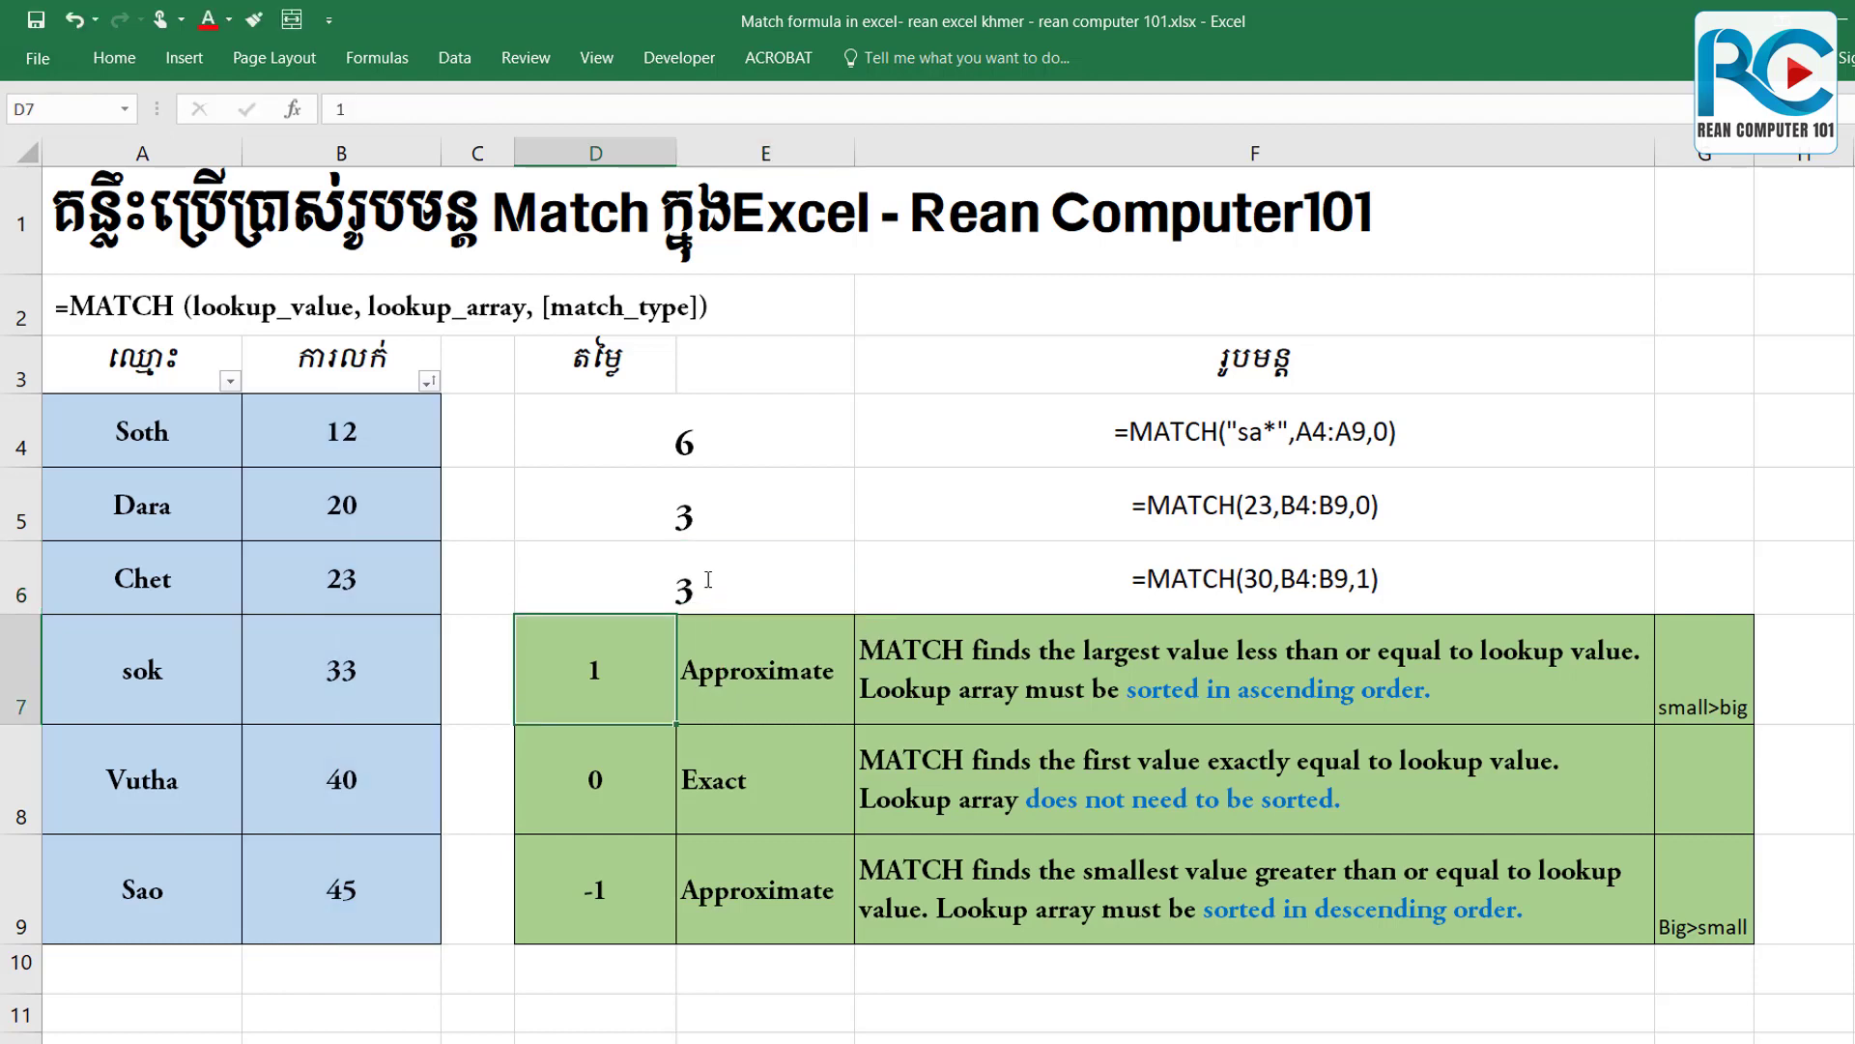
left_click(677, 562)
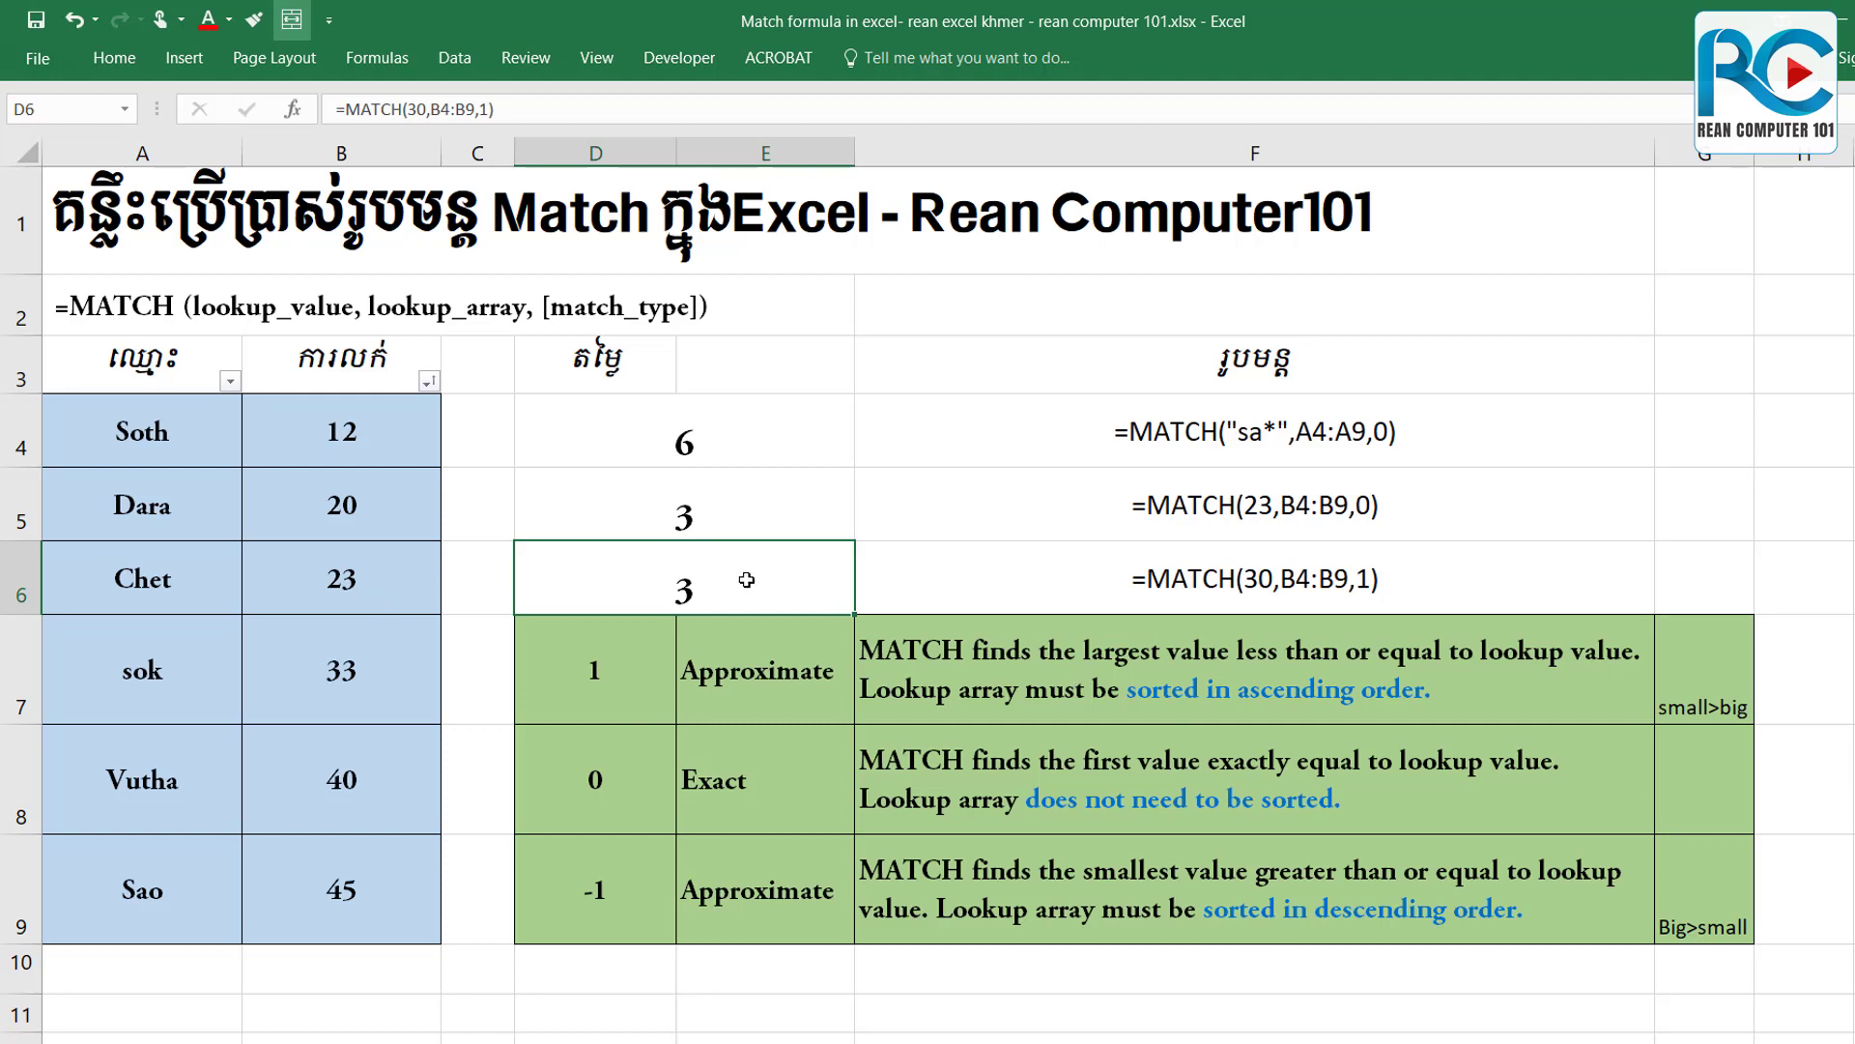
left_click(386, 583)
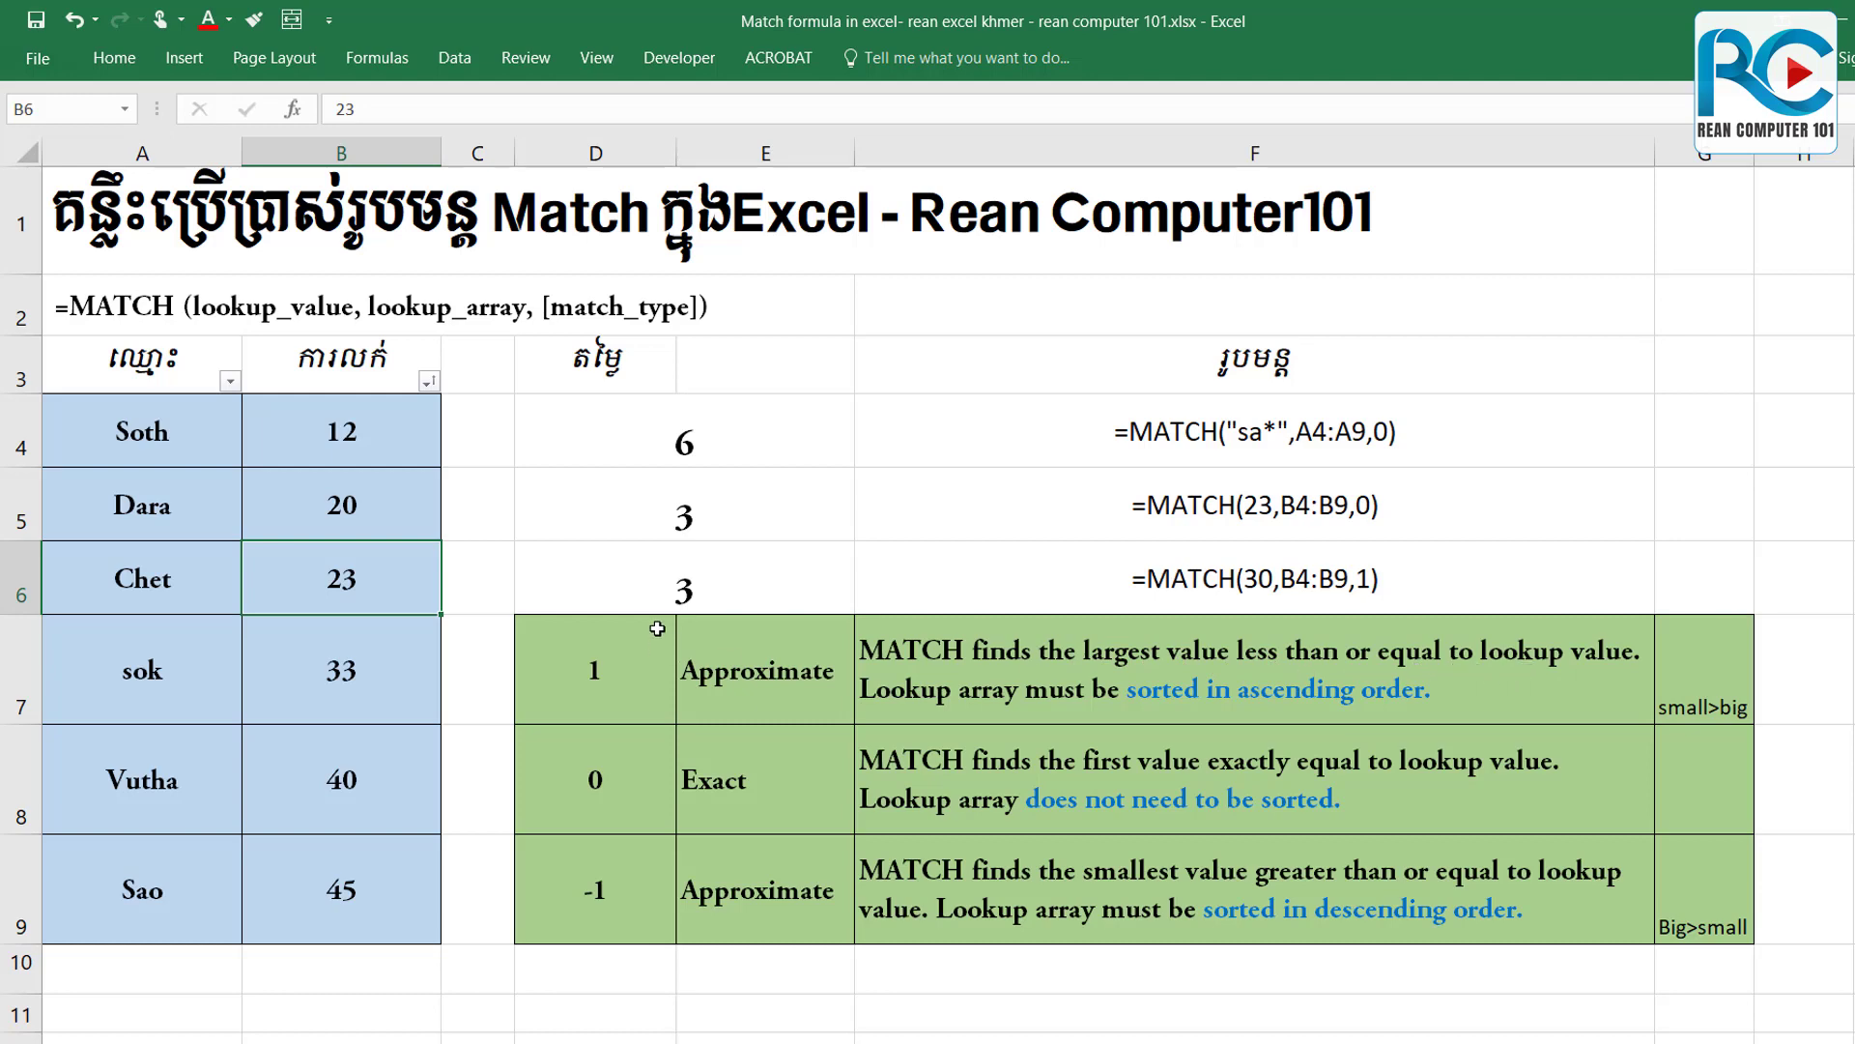
left_click(646, 585)
left_click_drag(370, 594, 359, 680)
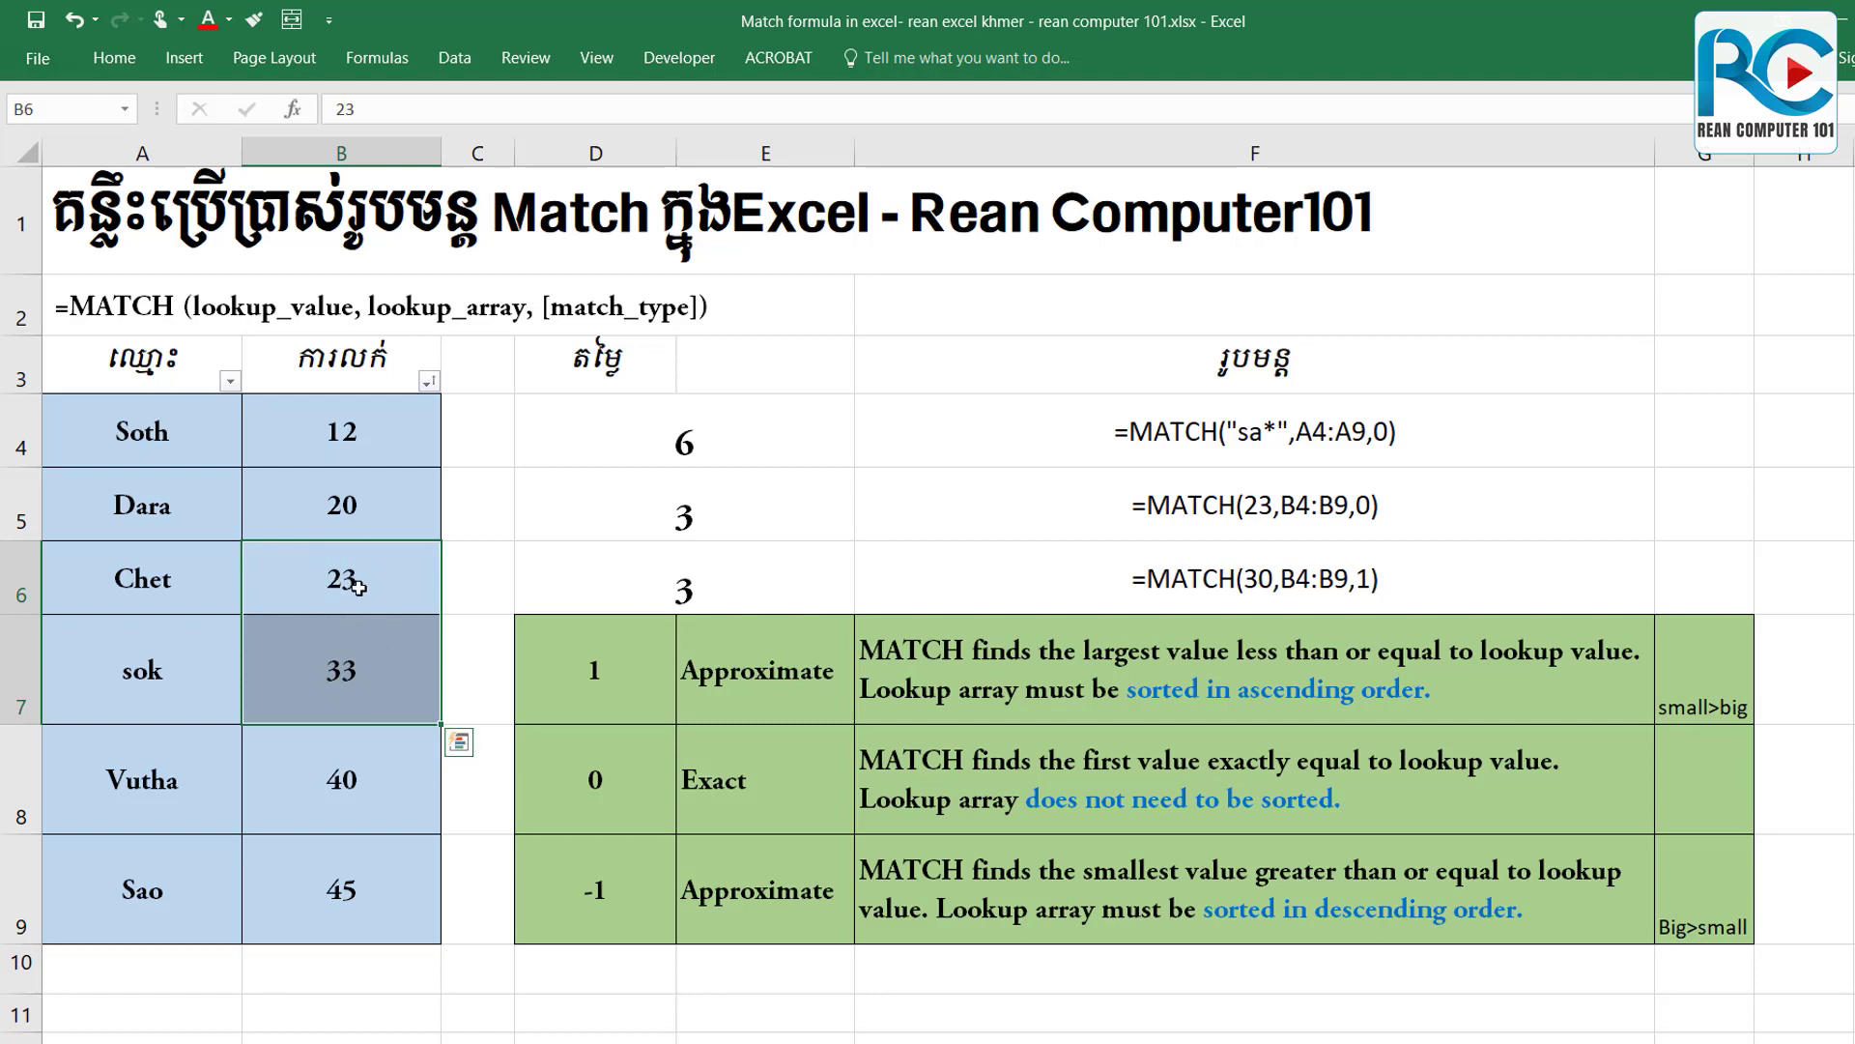
left_click(353, 586)
double_click(728, 588)
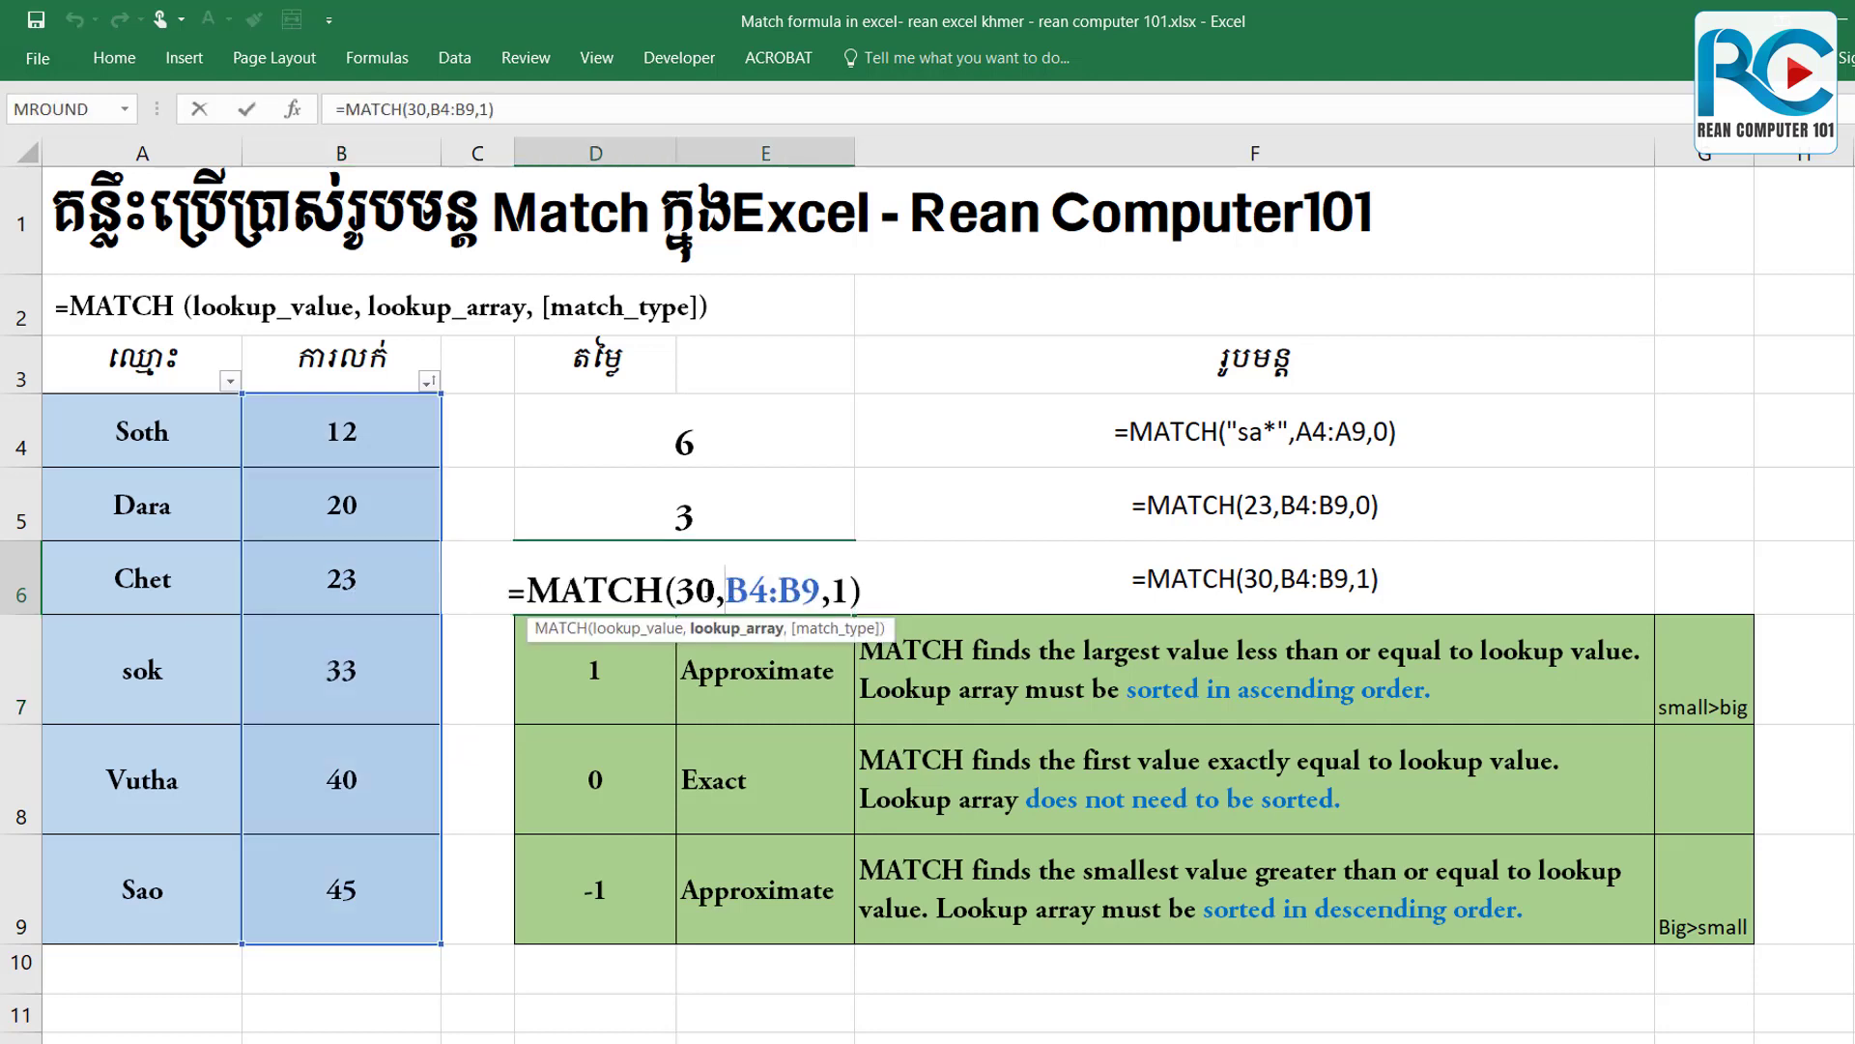
Change D6's lookup value from 30 to 38, giving =MATCH(38,B4:B9,1).
left_click_drag(716, 589, 697, 591)
left_click(698, 591)
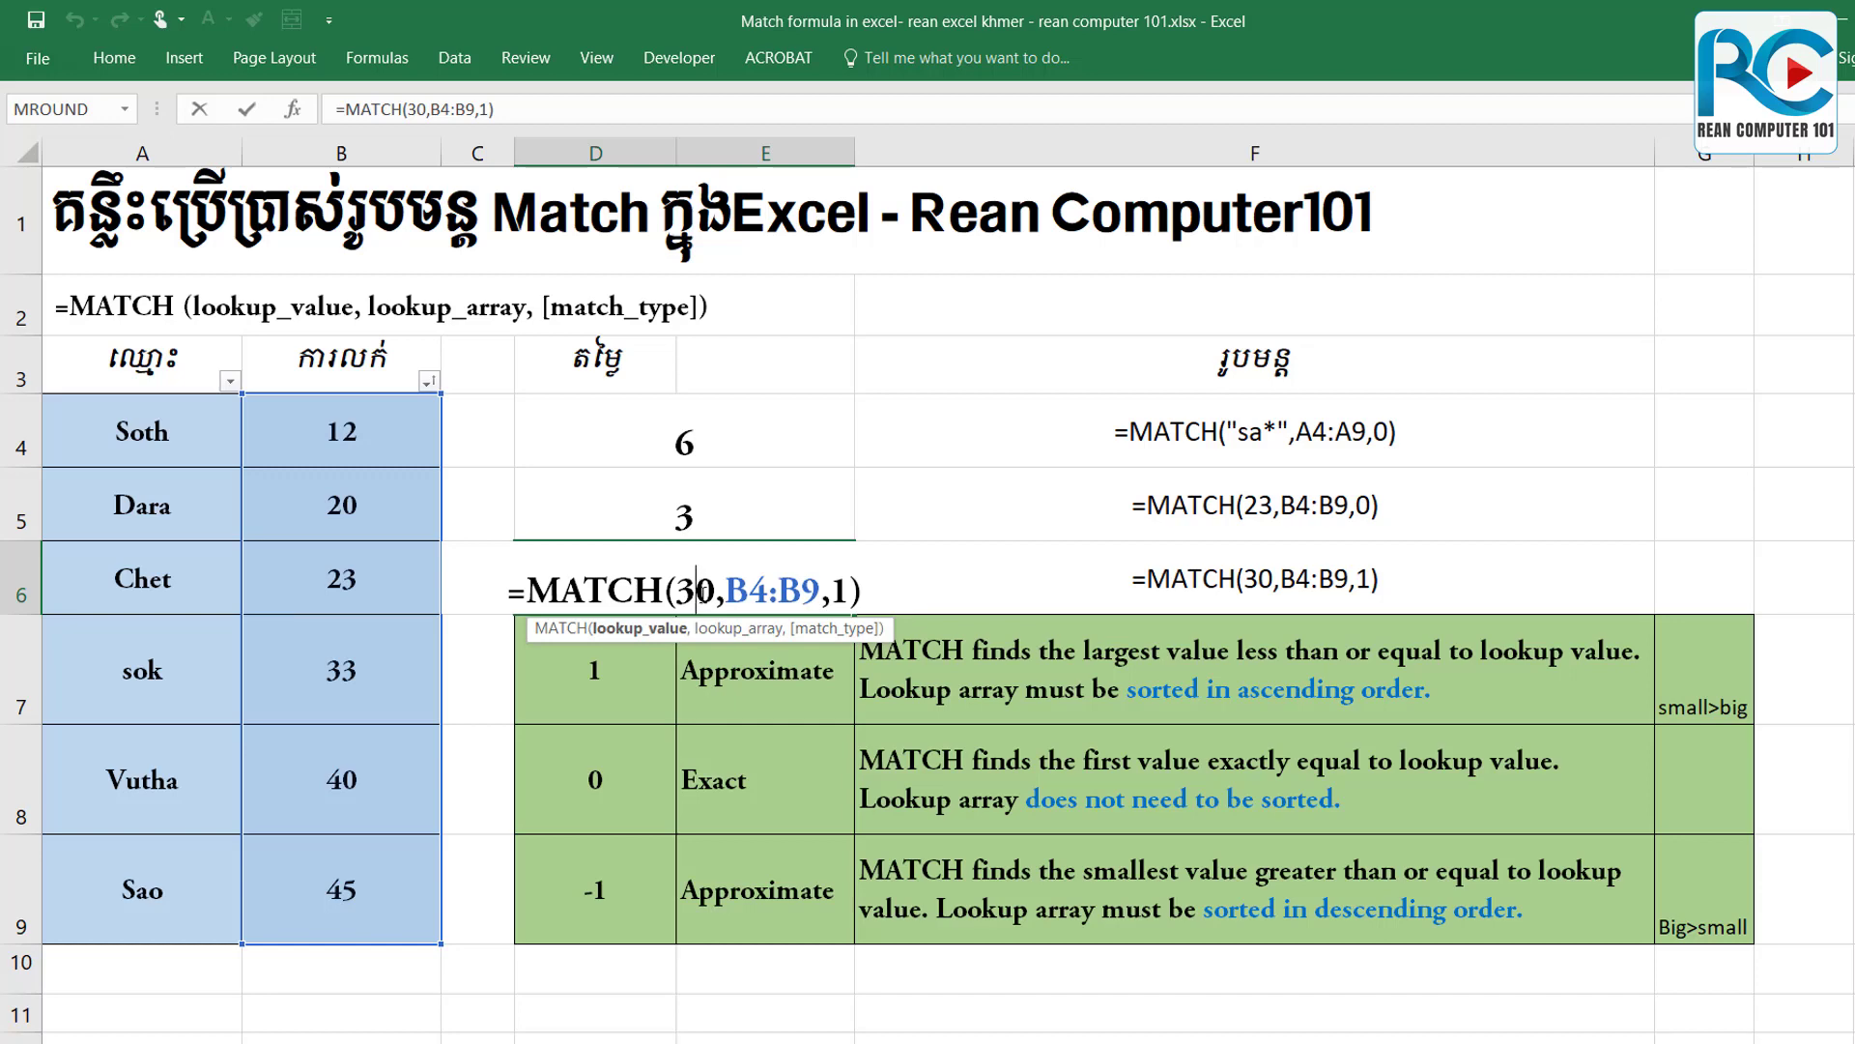
key("shift+Right")
type("8")
key("Return")
left_click(710, 593)
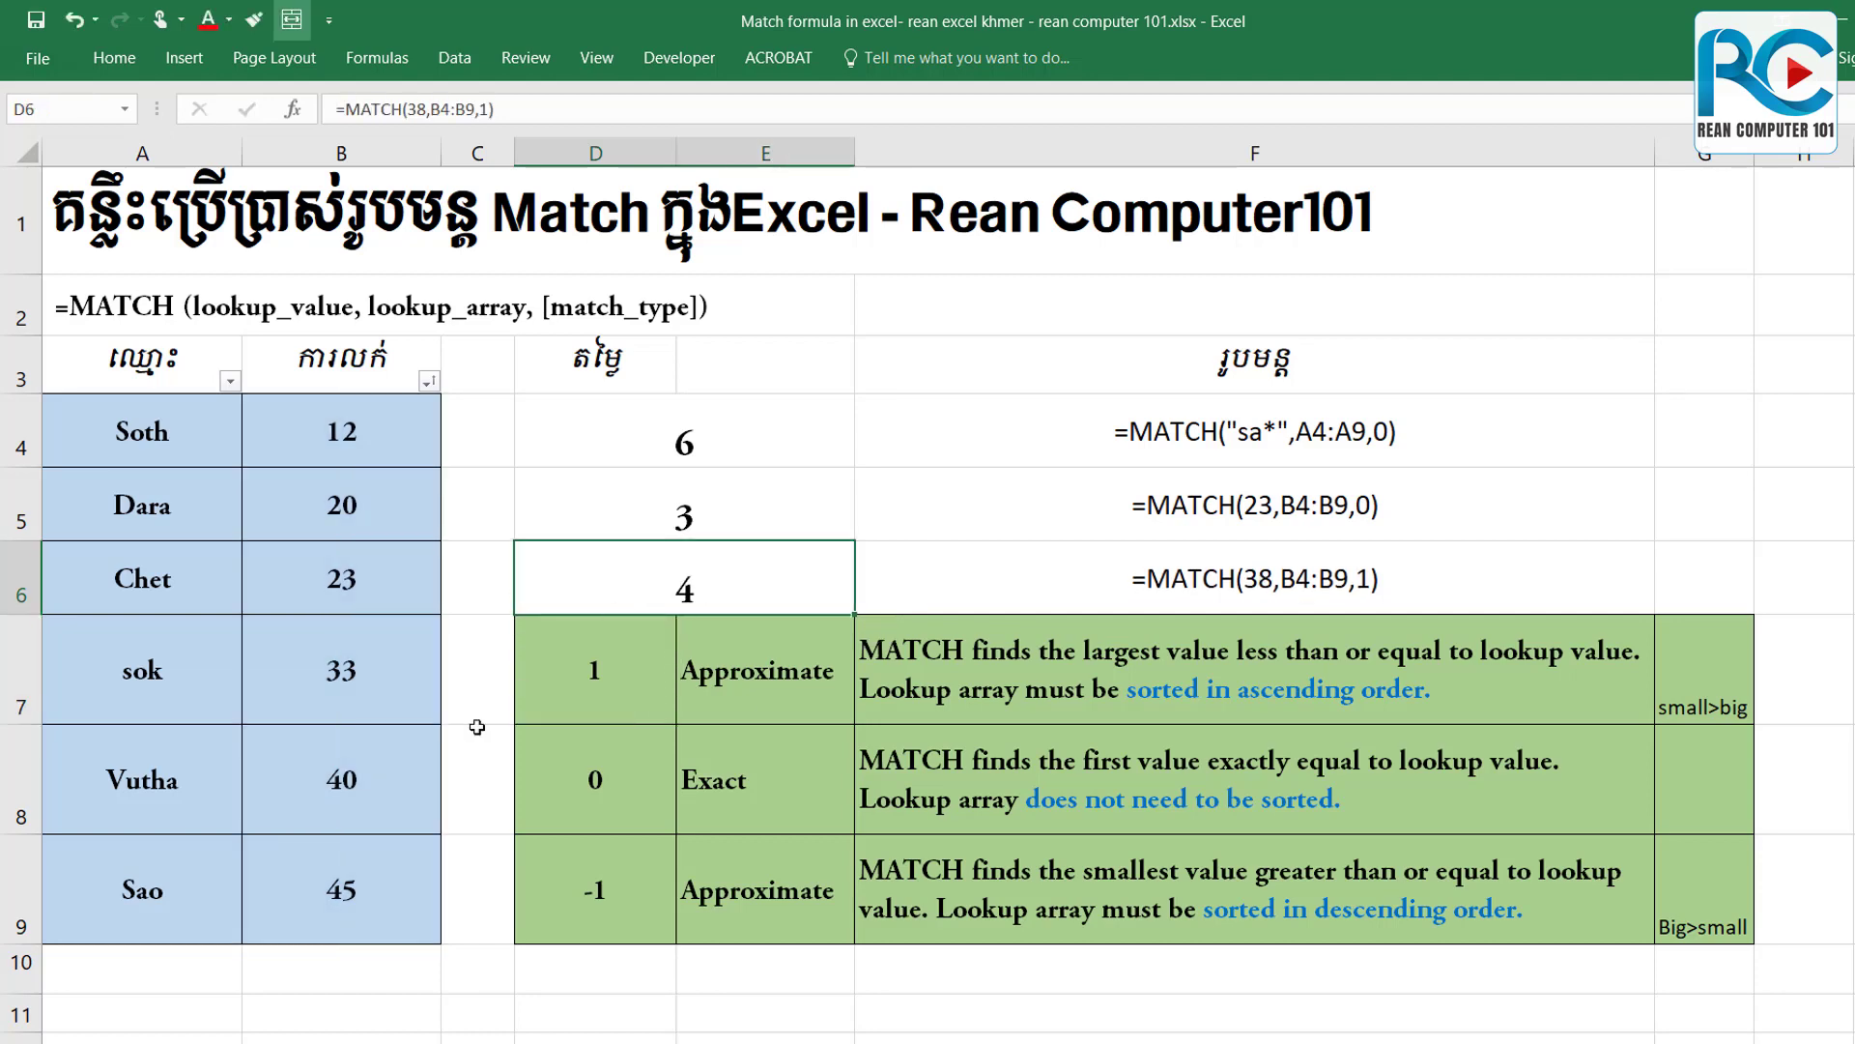
Highlight the scores 23, 33 and 40 in column B to show where 38 falls.
left_click_drag(353, 687, 360, 779)
left_click(356, 683)
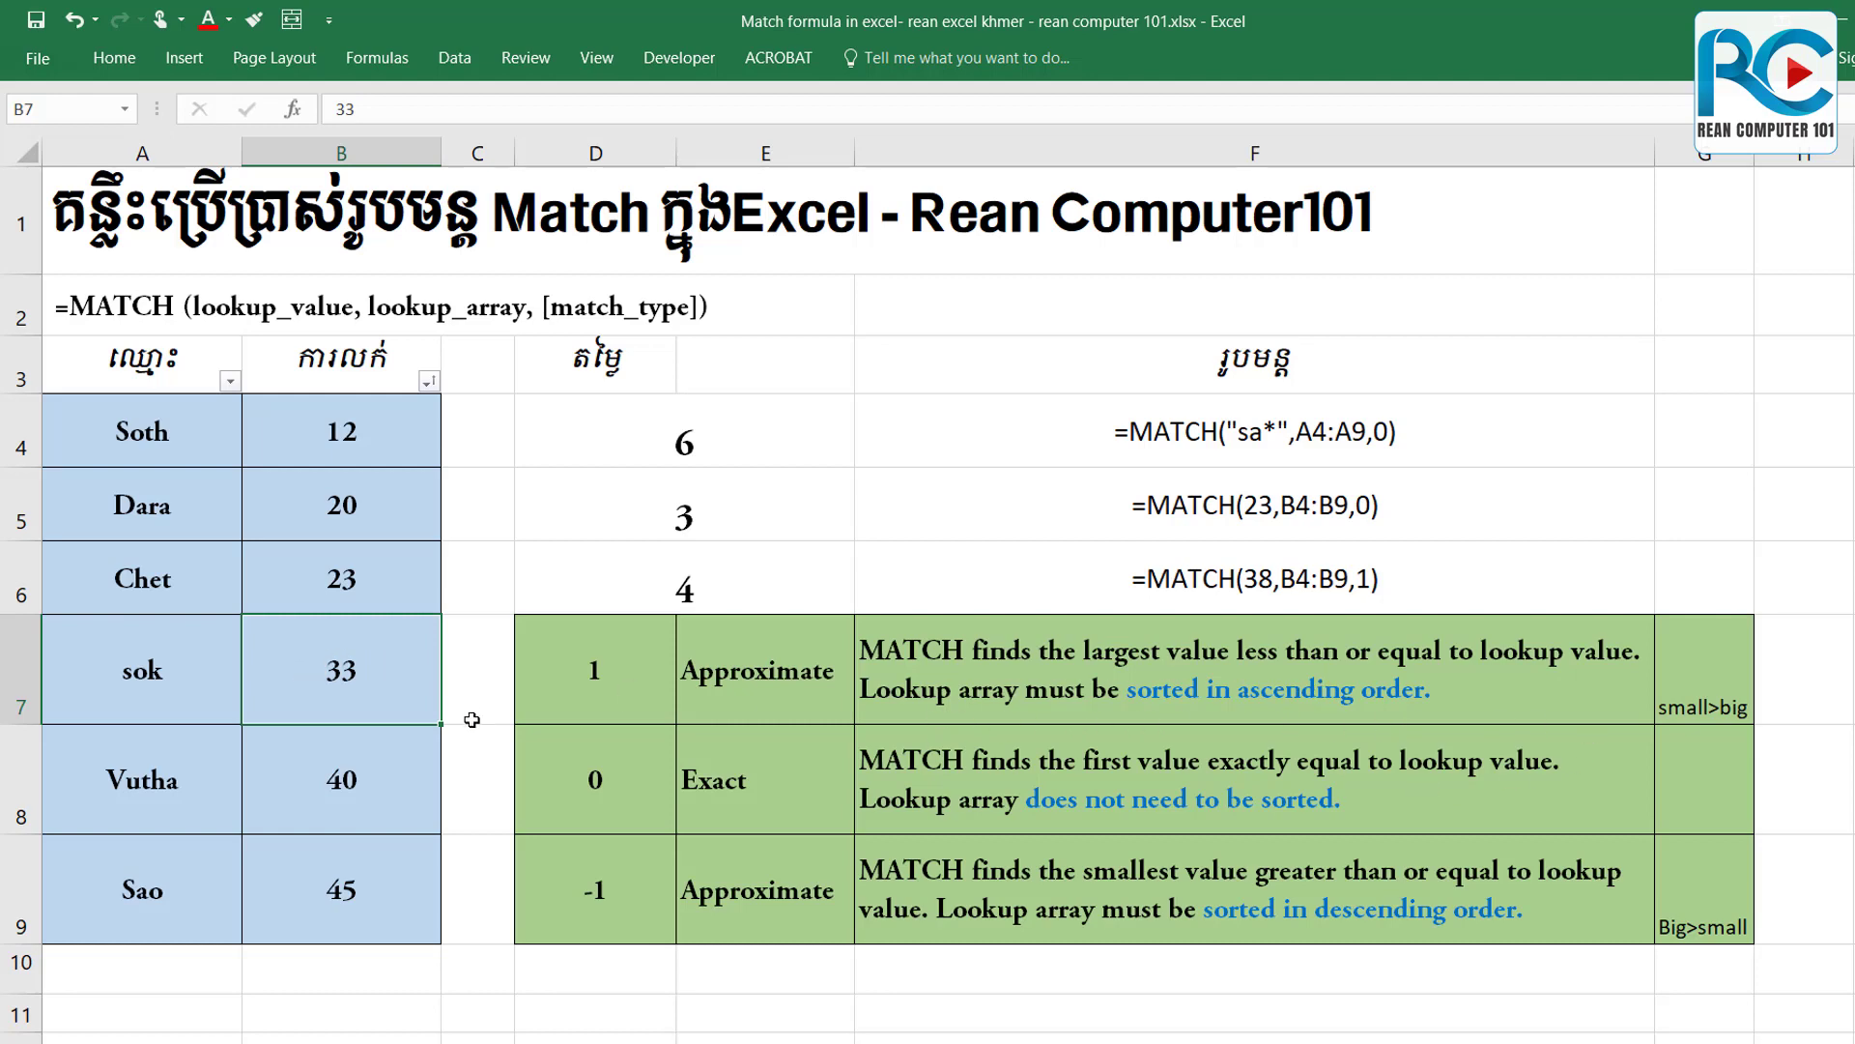
left_click_drag(371, 658, 367, 773)
left_click_drag(361, 682, 365, 805)
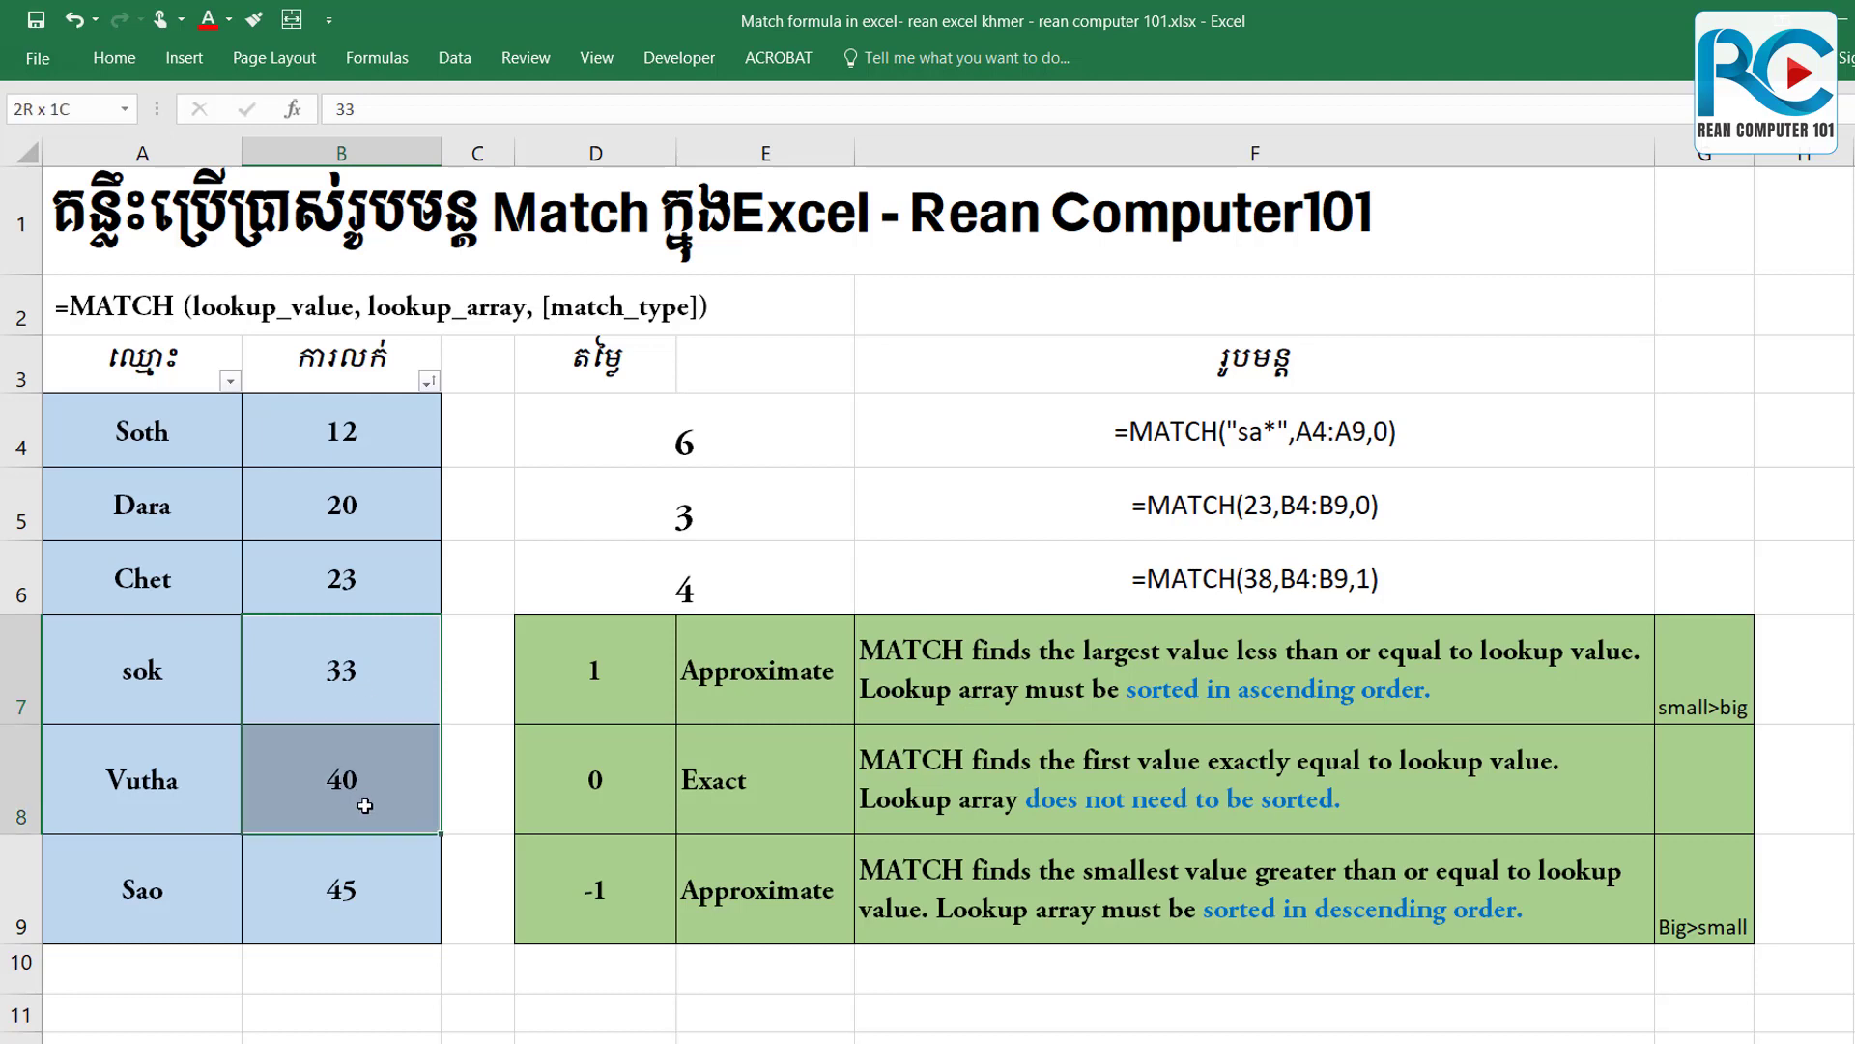
left_click(360, 771)
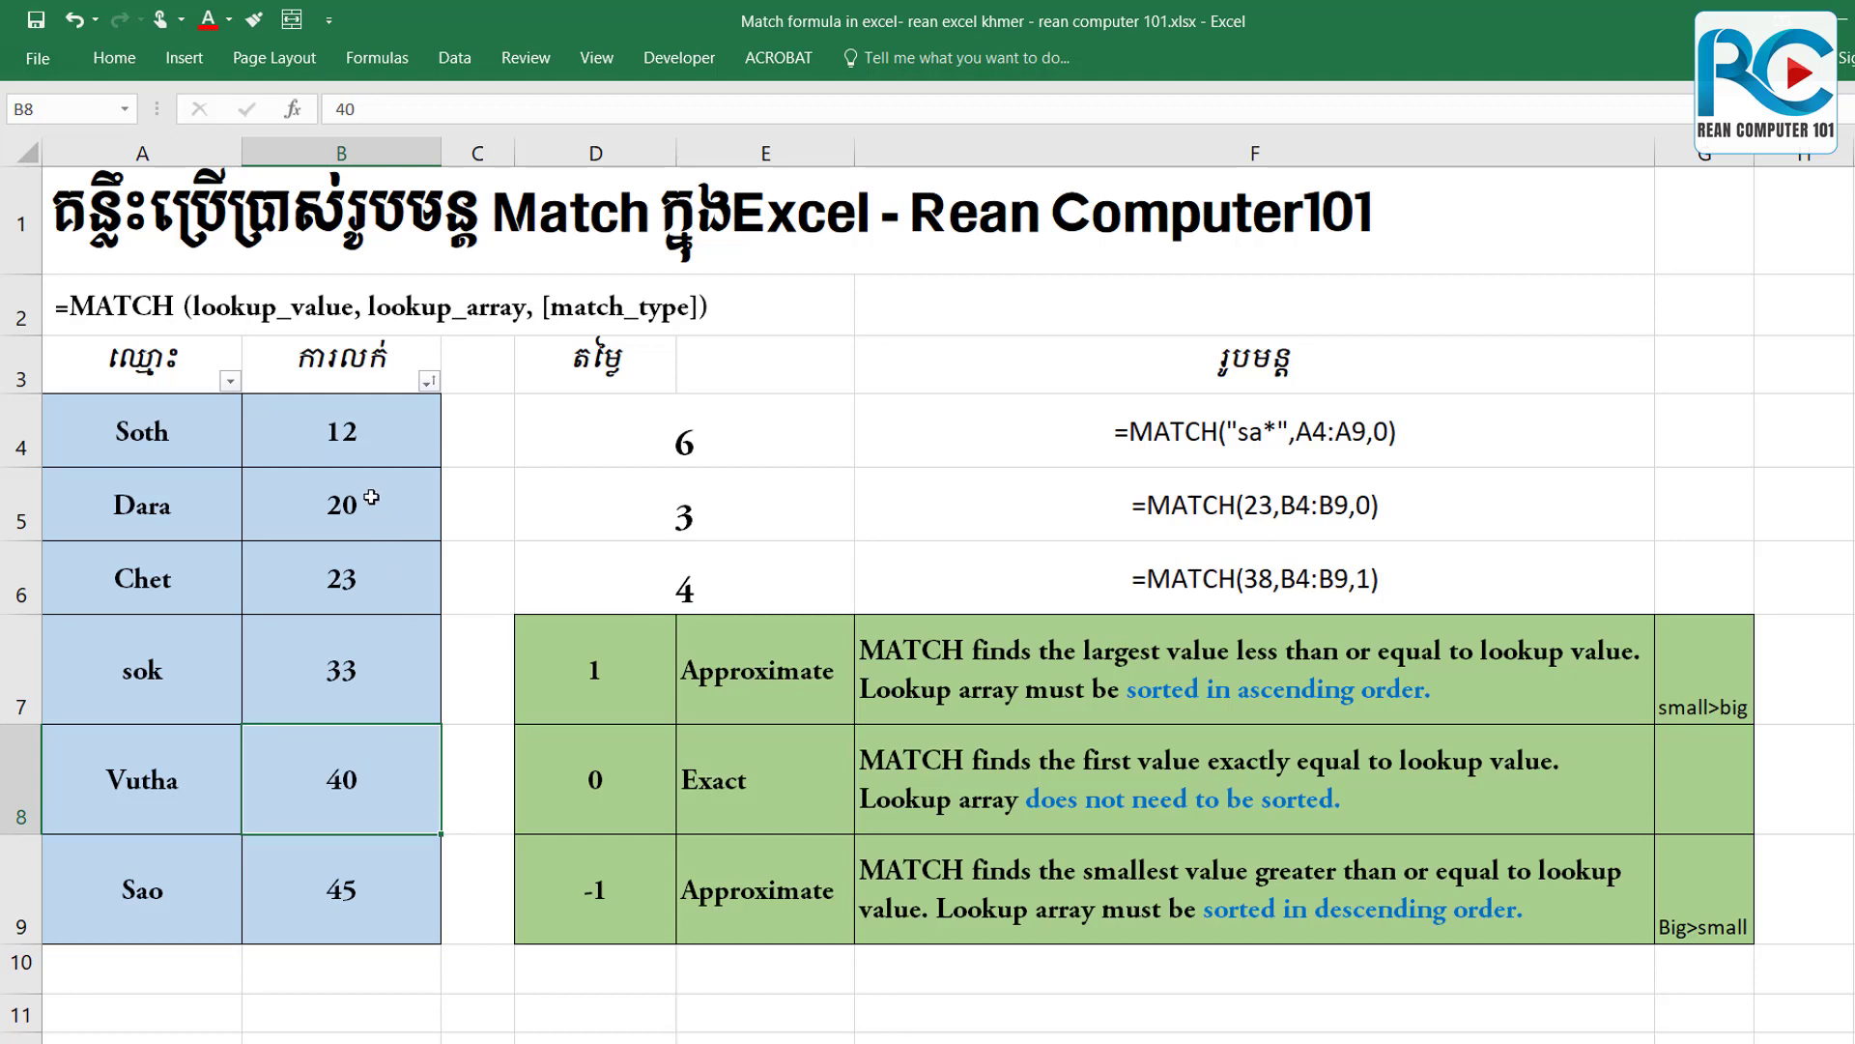
left_click(356, 426)
left_click(368, 498)
left_click(366, 579)
left_click(360, 683)
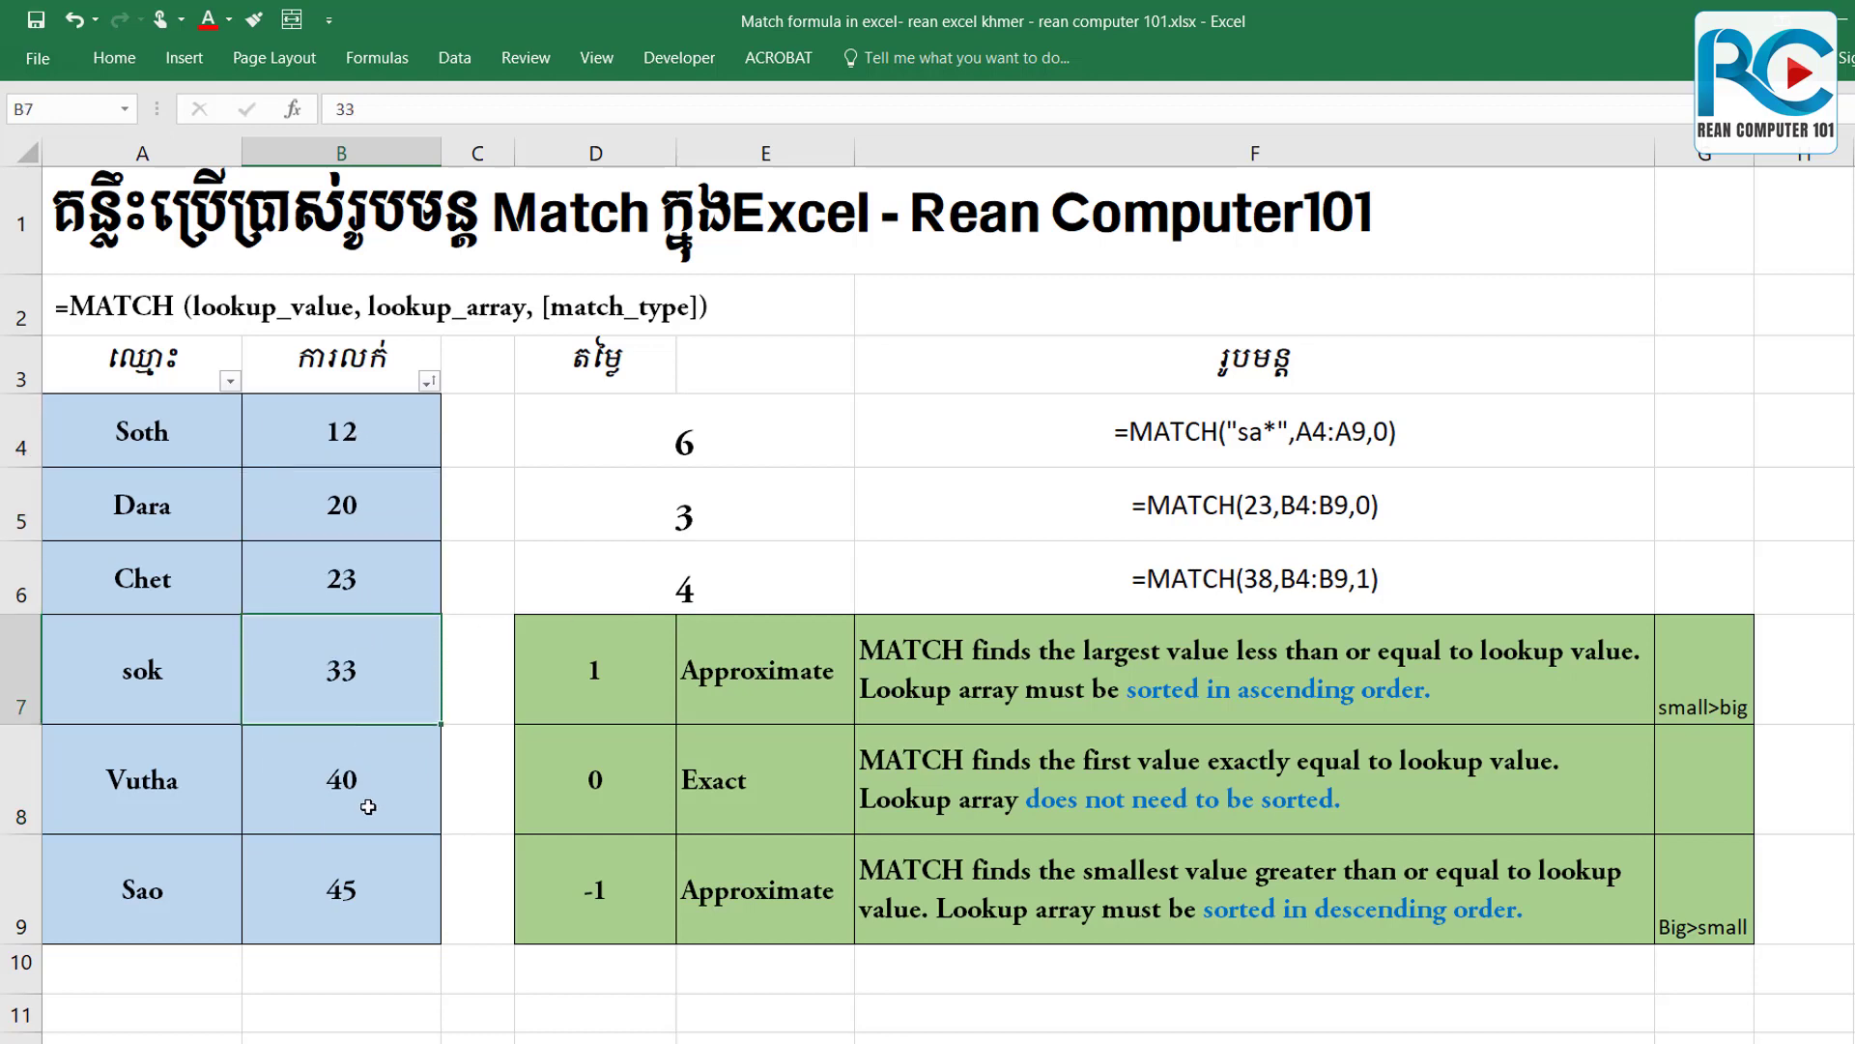
left_click(367, 787)
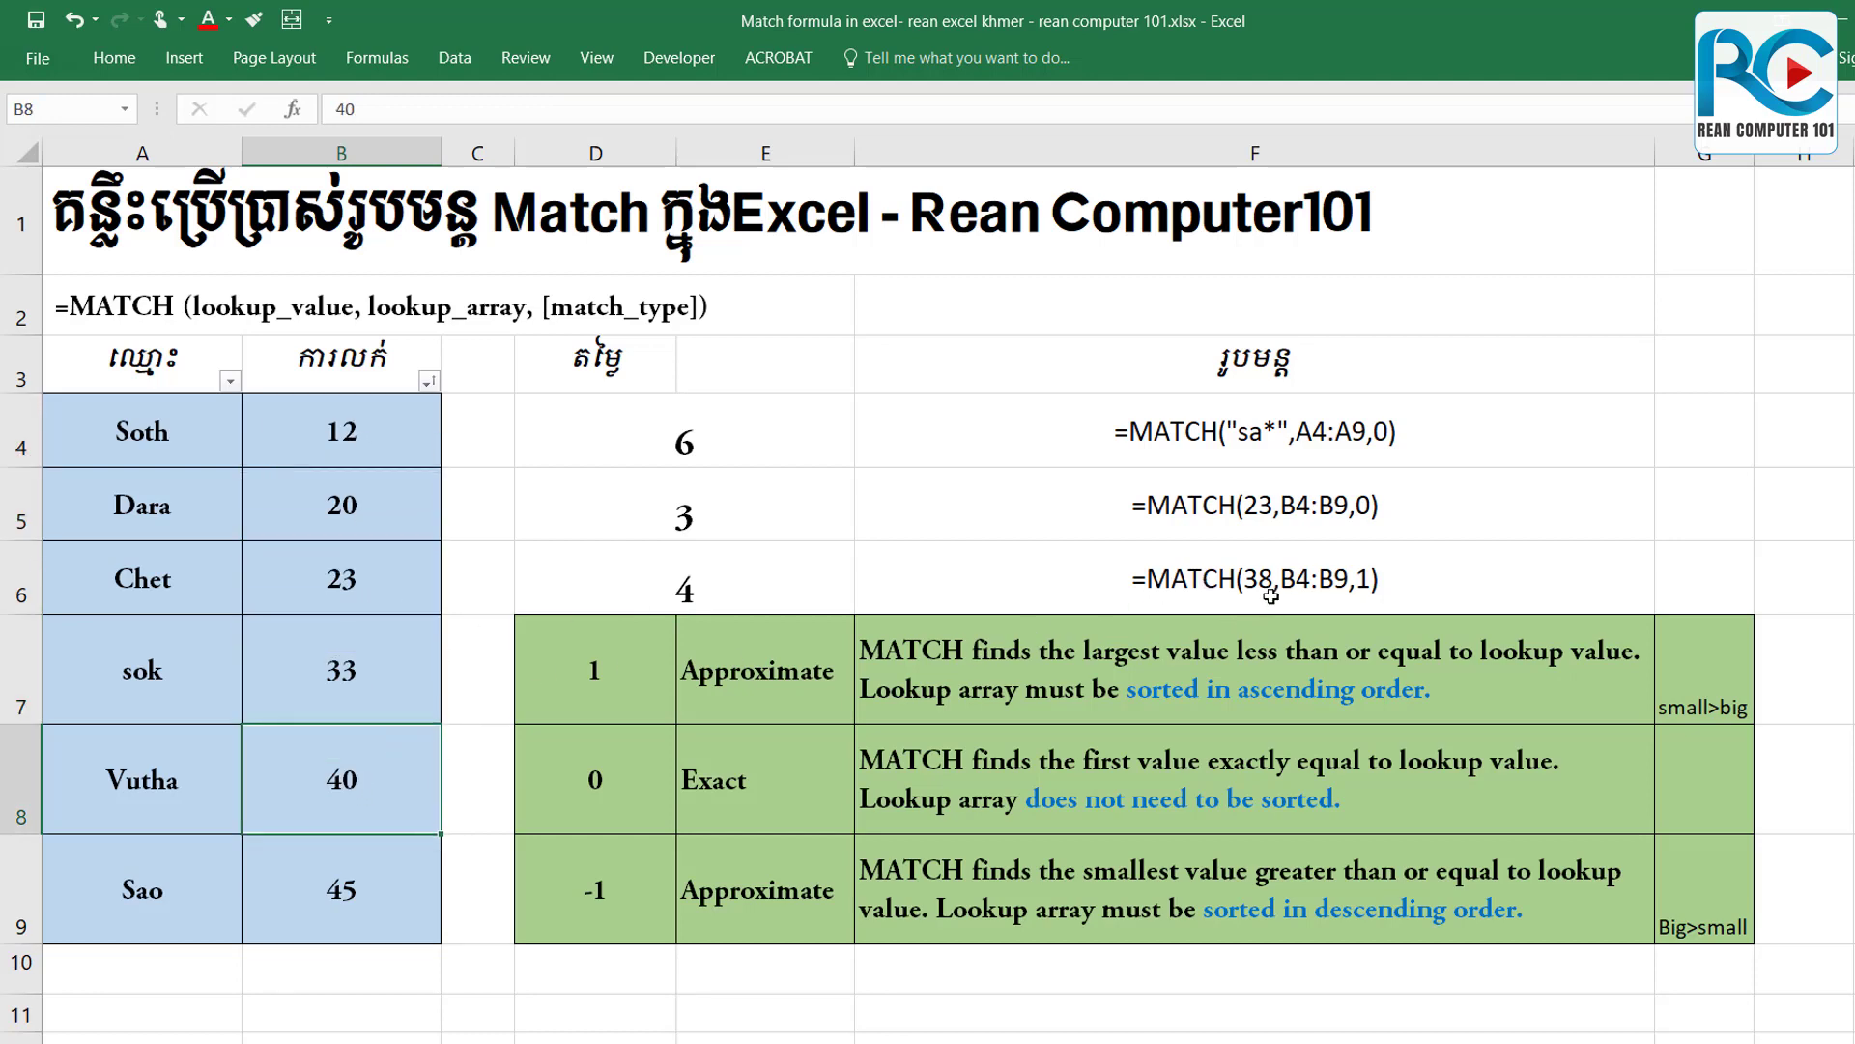
Change D6's lookup value from 38 to 39, giving =MATCH(39,B4:B9,1).
double_click(769, 591)
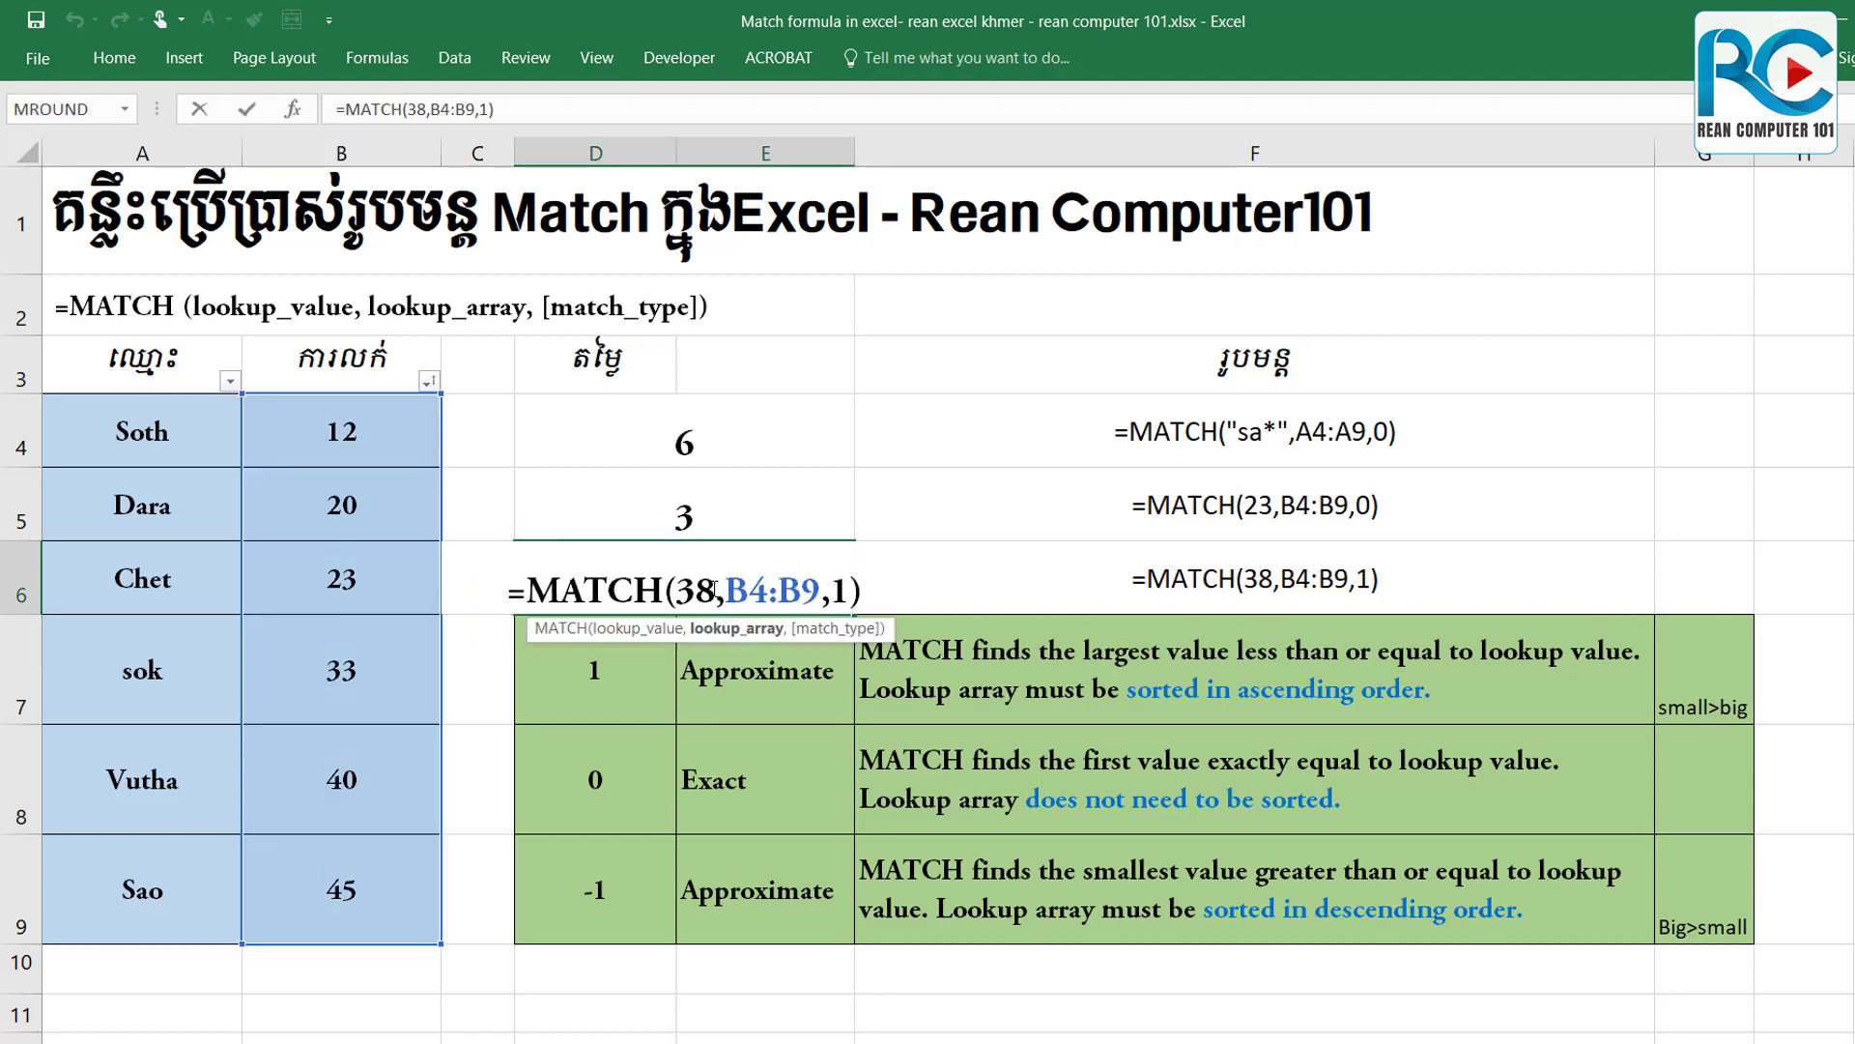
left_click(704, 592)
key("BackSpace")
type("9")
key("Return")
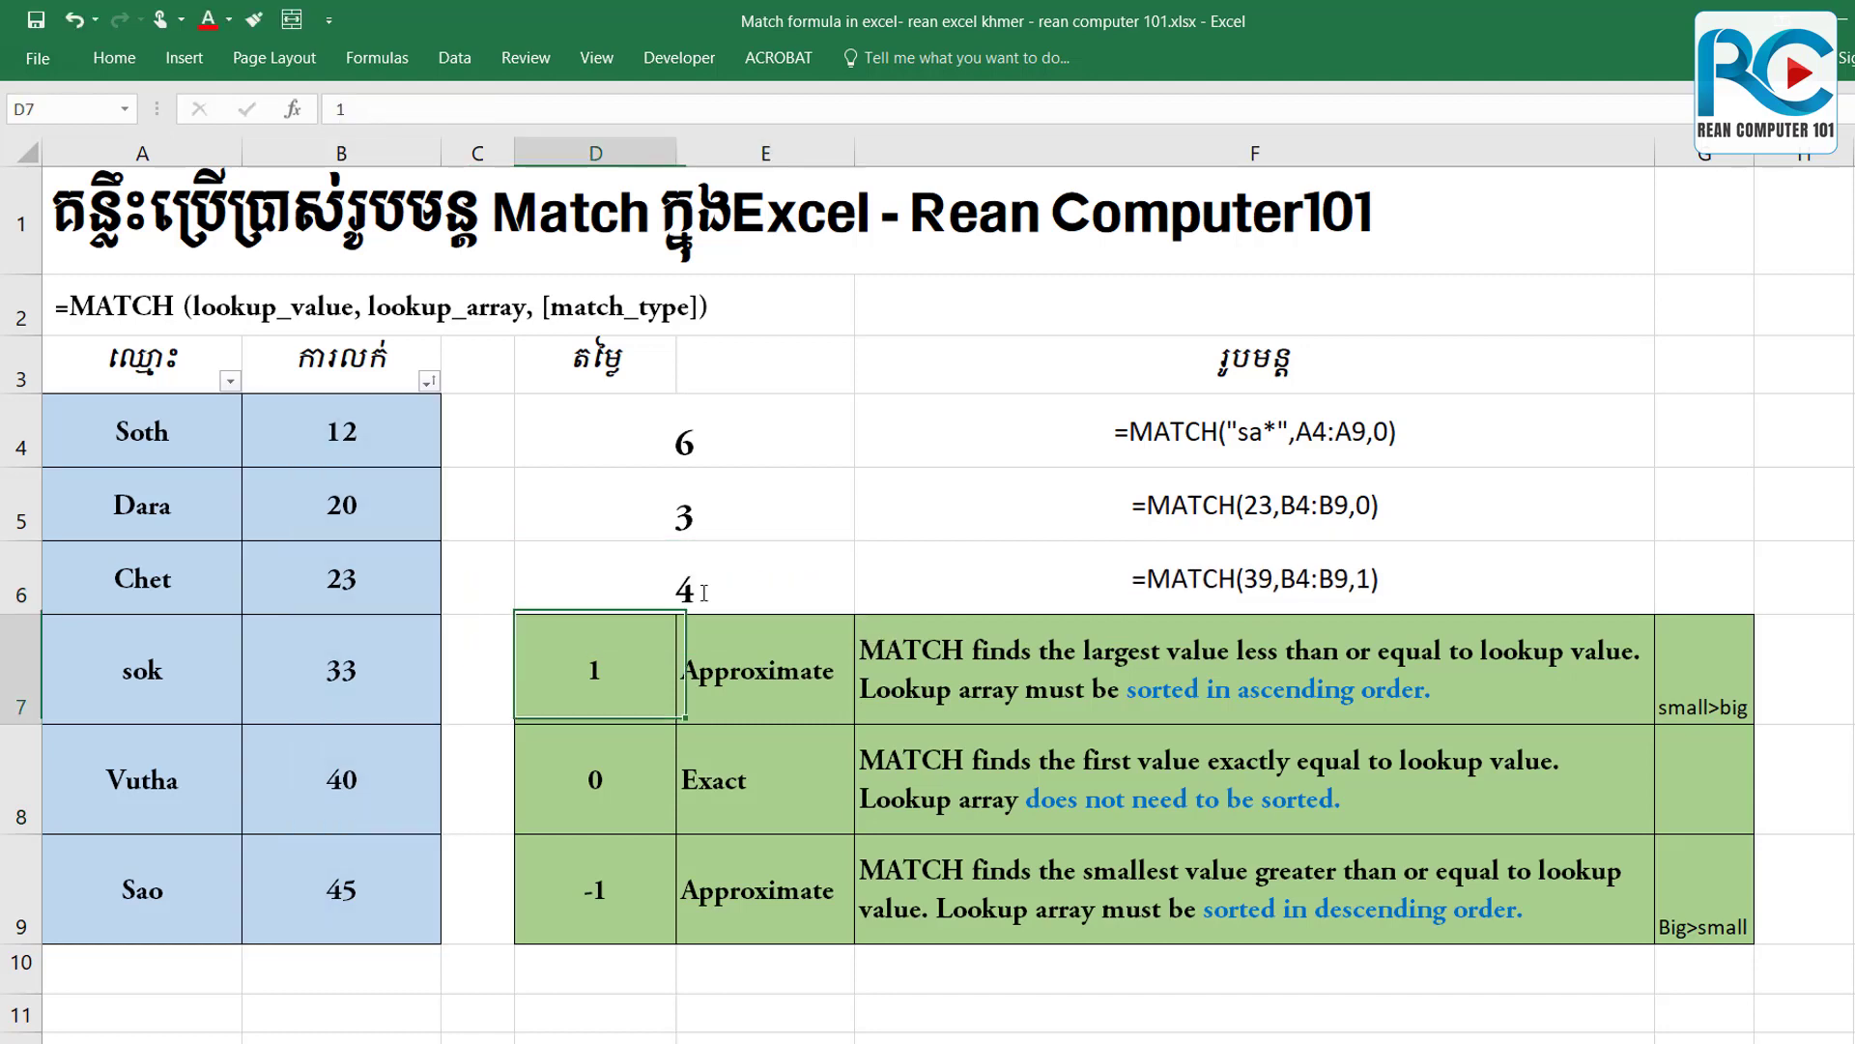
key("Up")
left_click(373, 688)
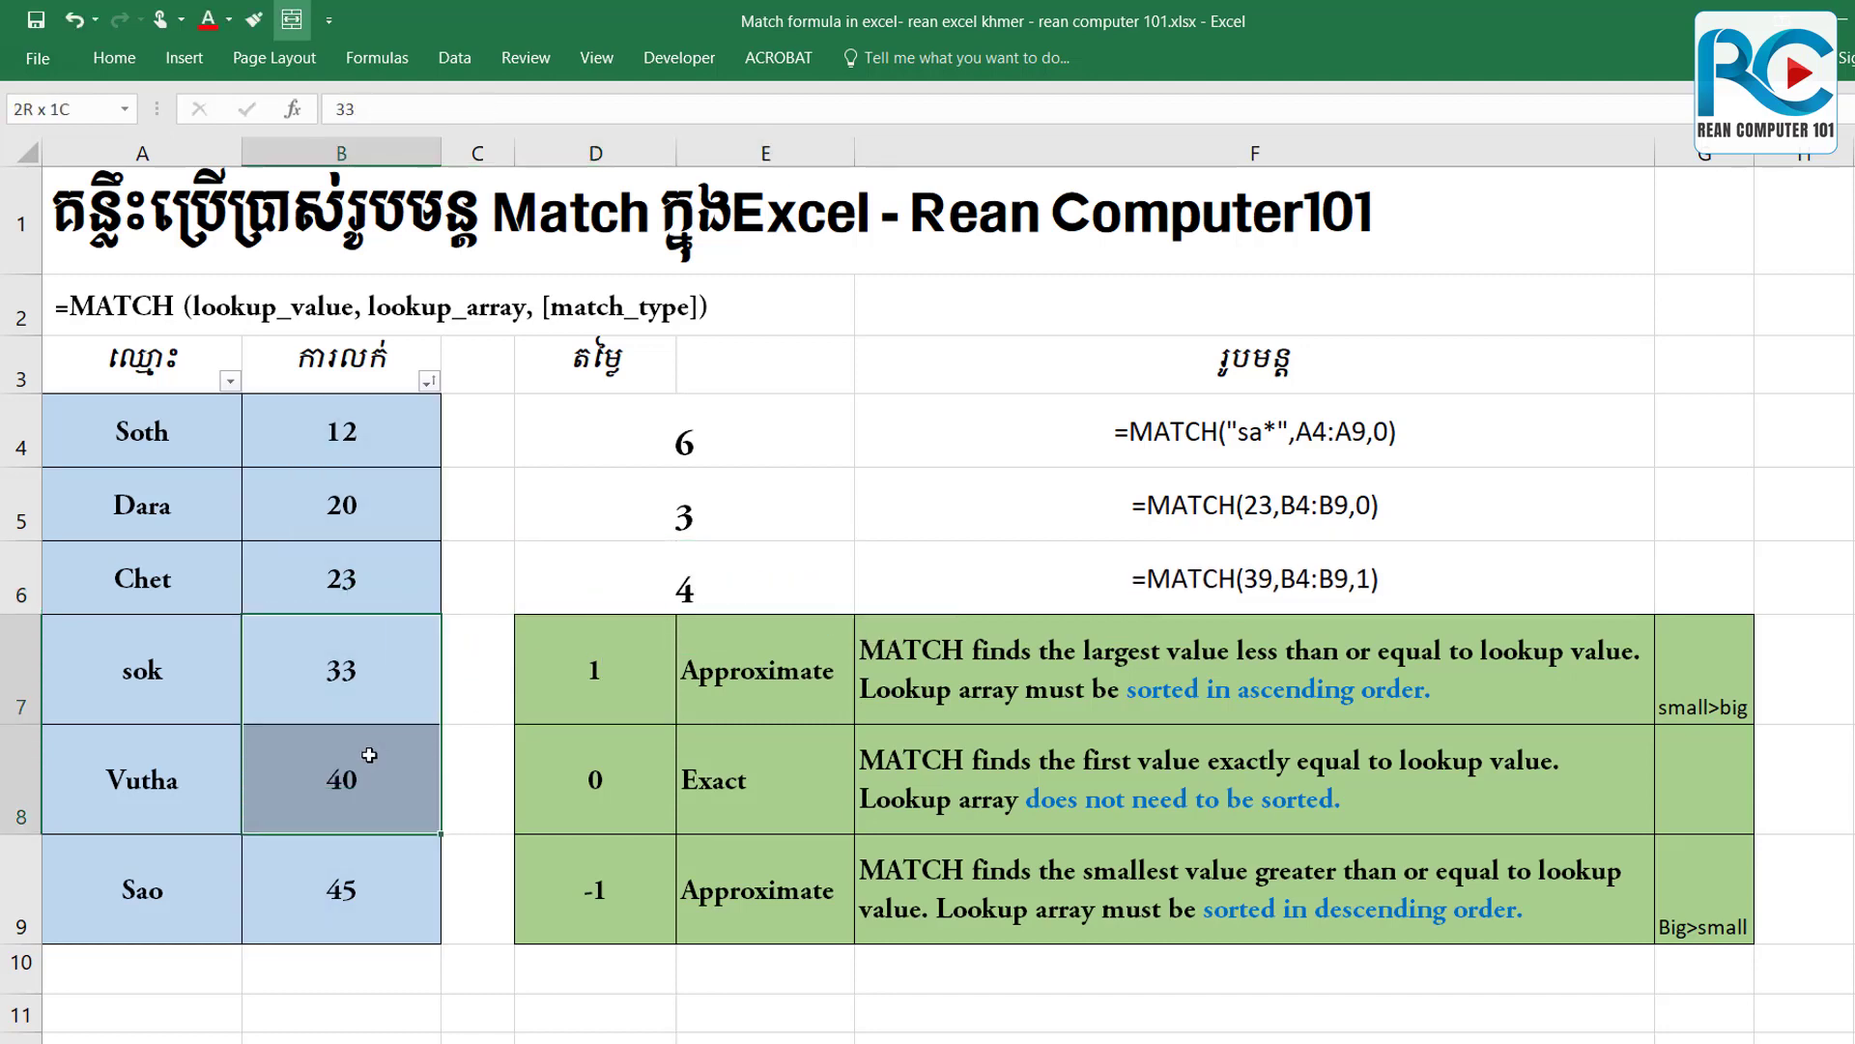
left_click_drag(371, 733, 349, 677)
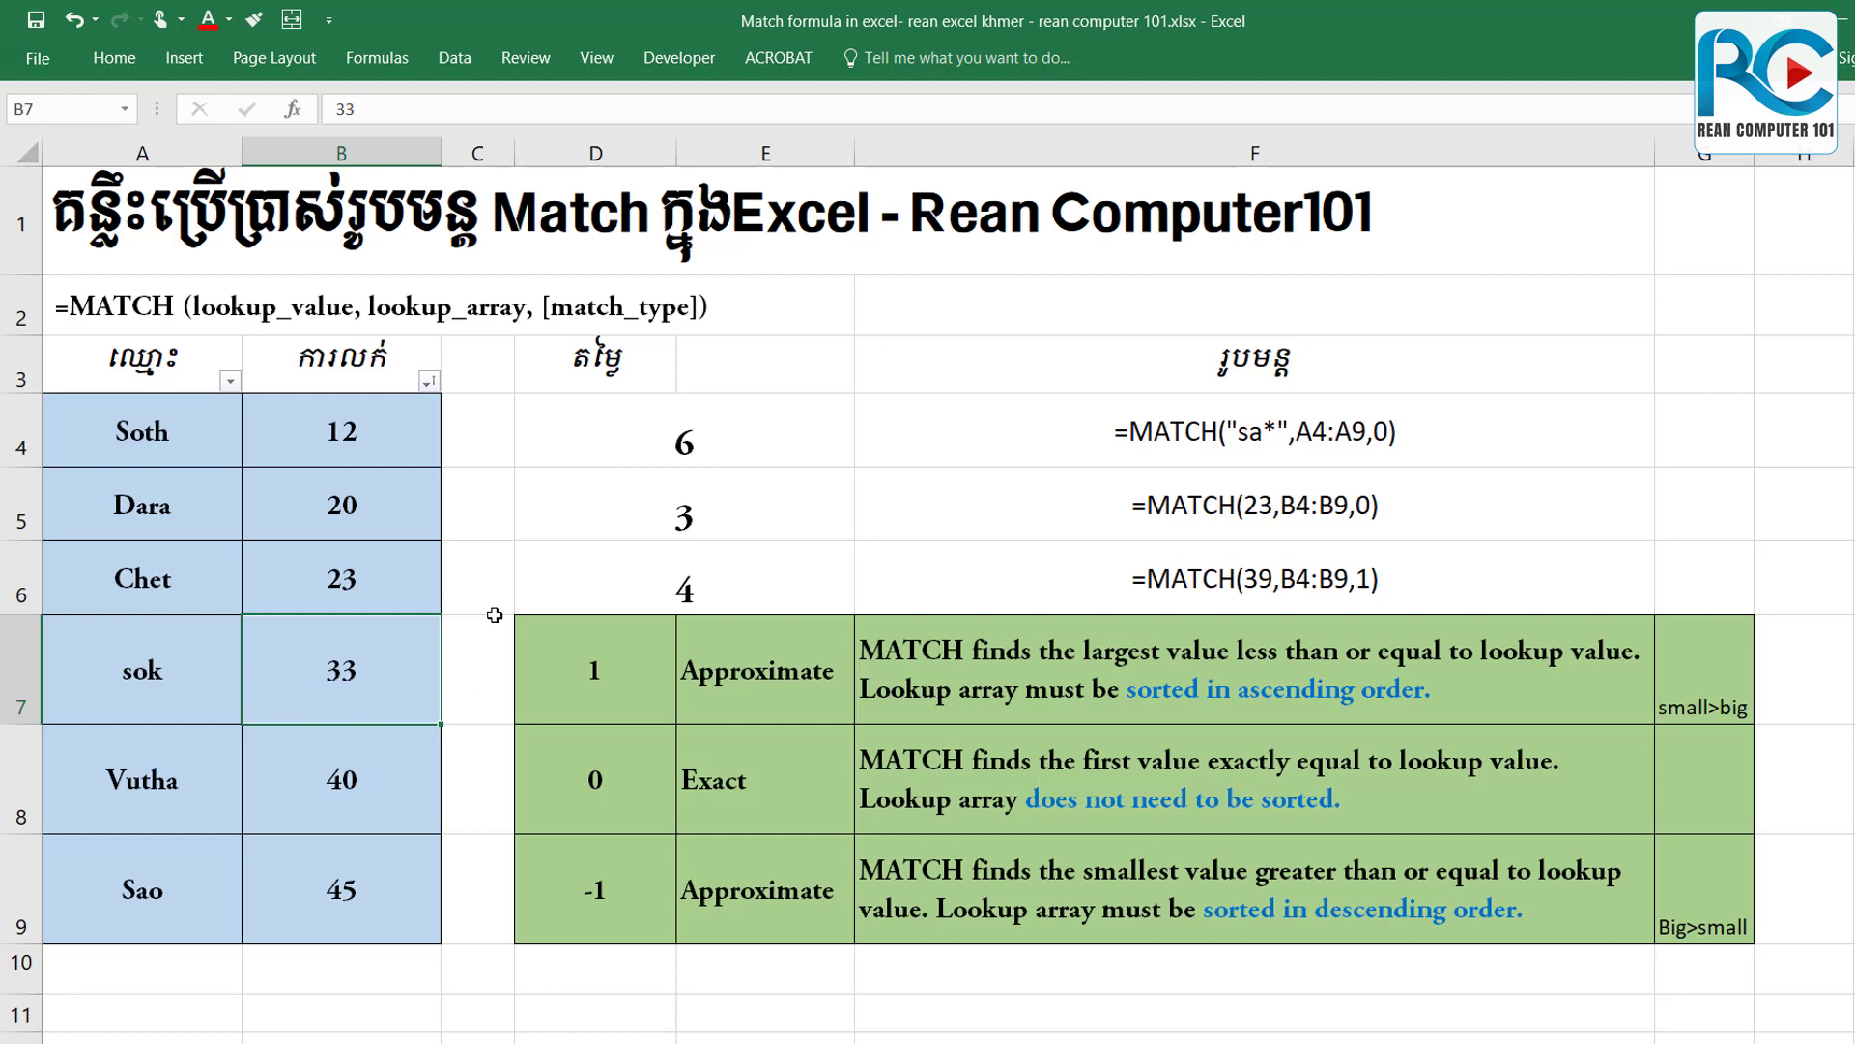
Change D6's match type from 1 to -1, giving =MATCH(39,B4:B9,-1).
double_click(715, 592)
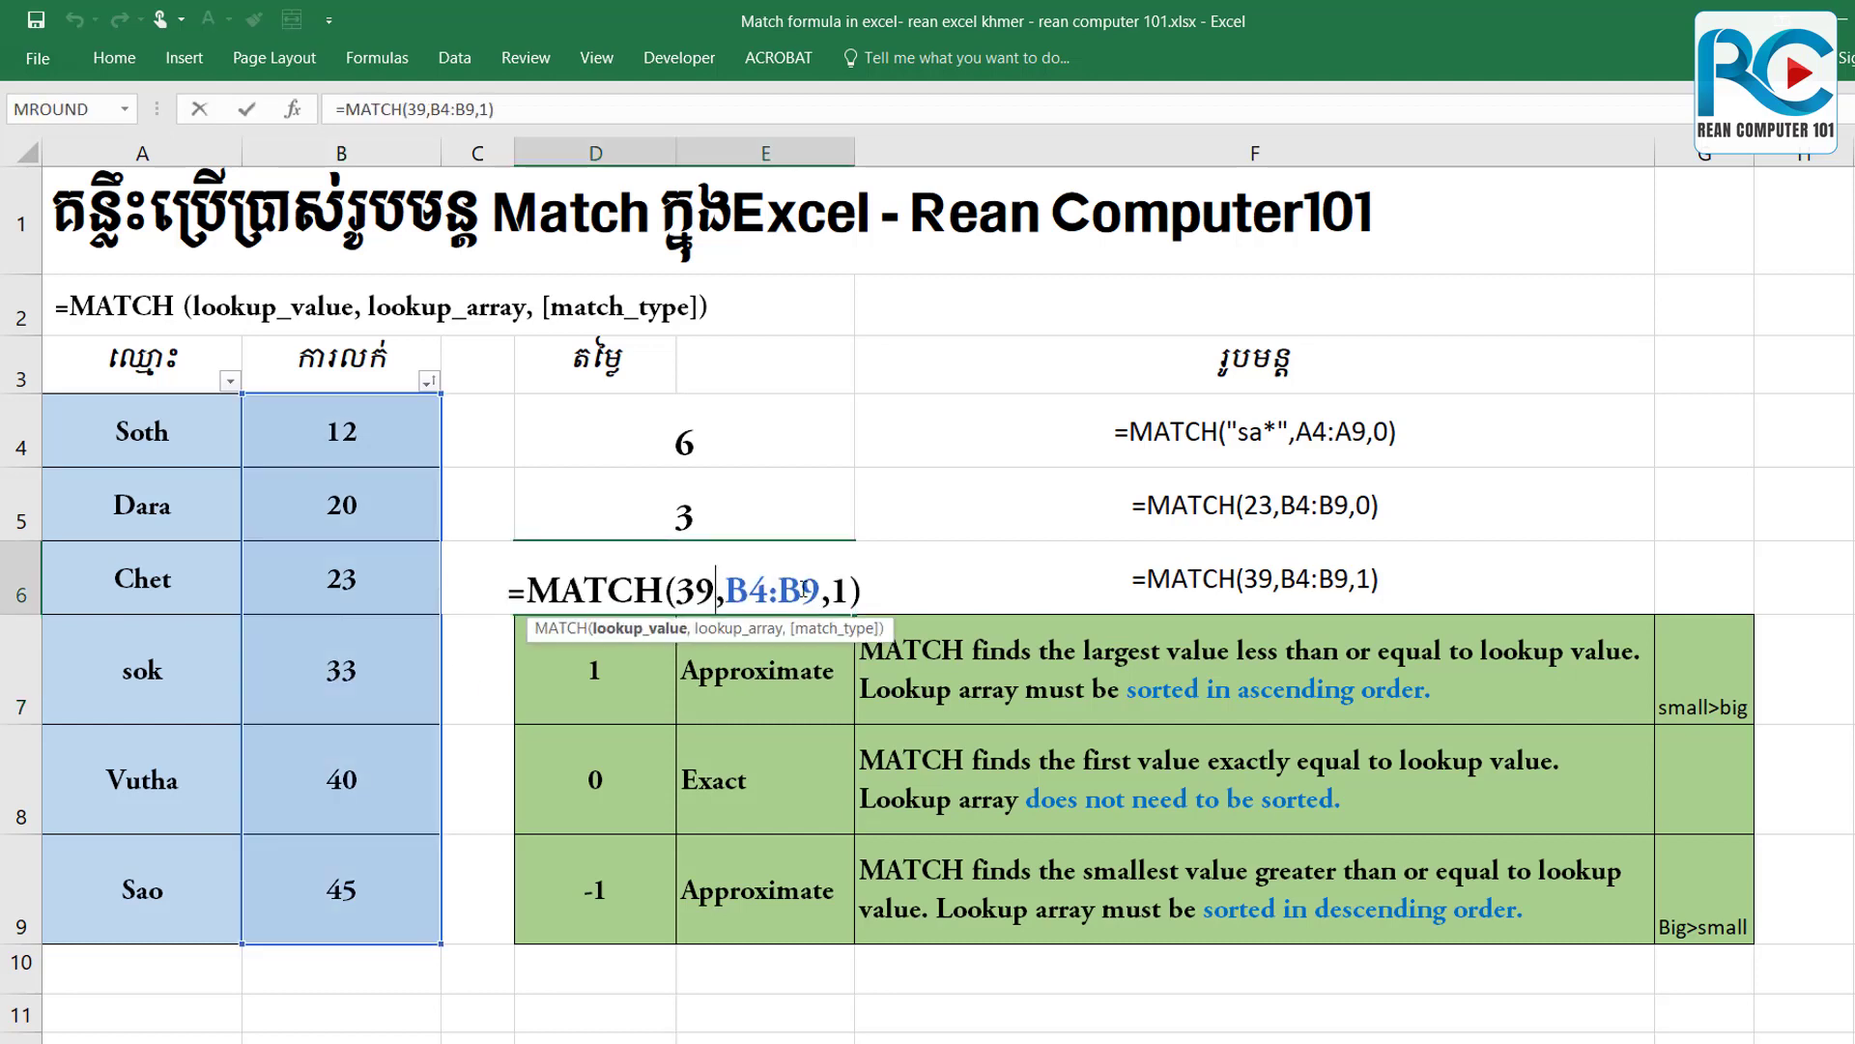
left_click(843, 592)
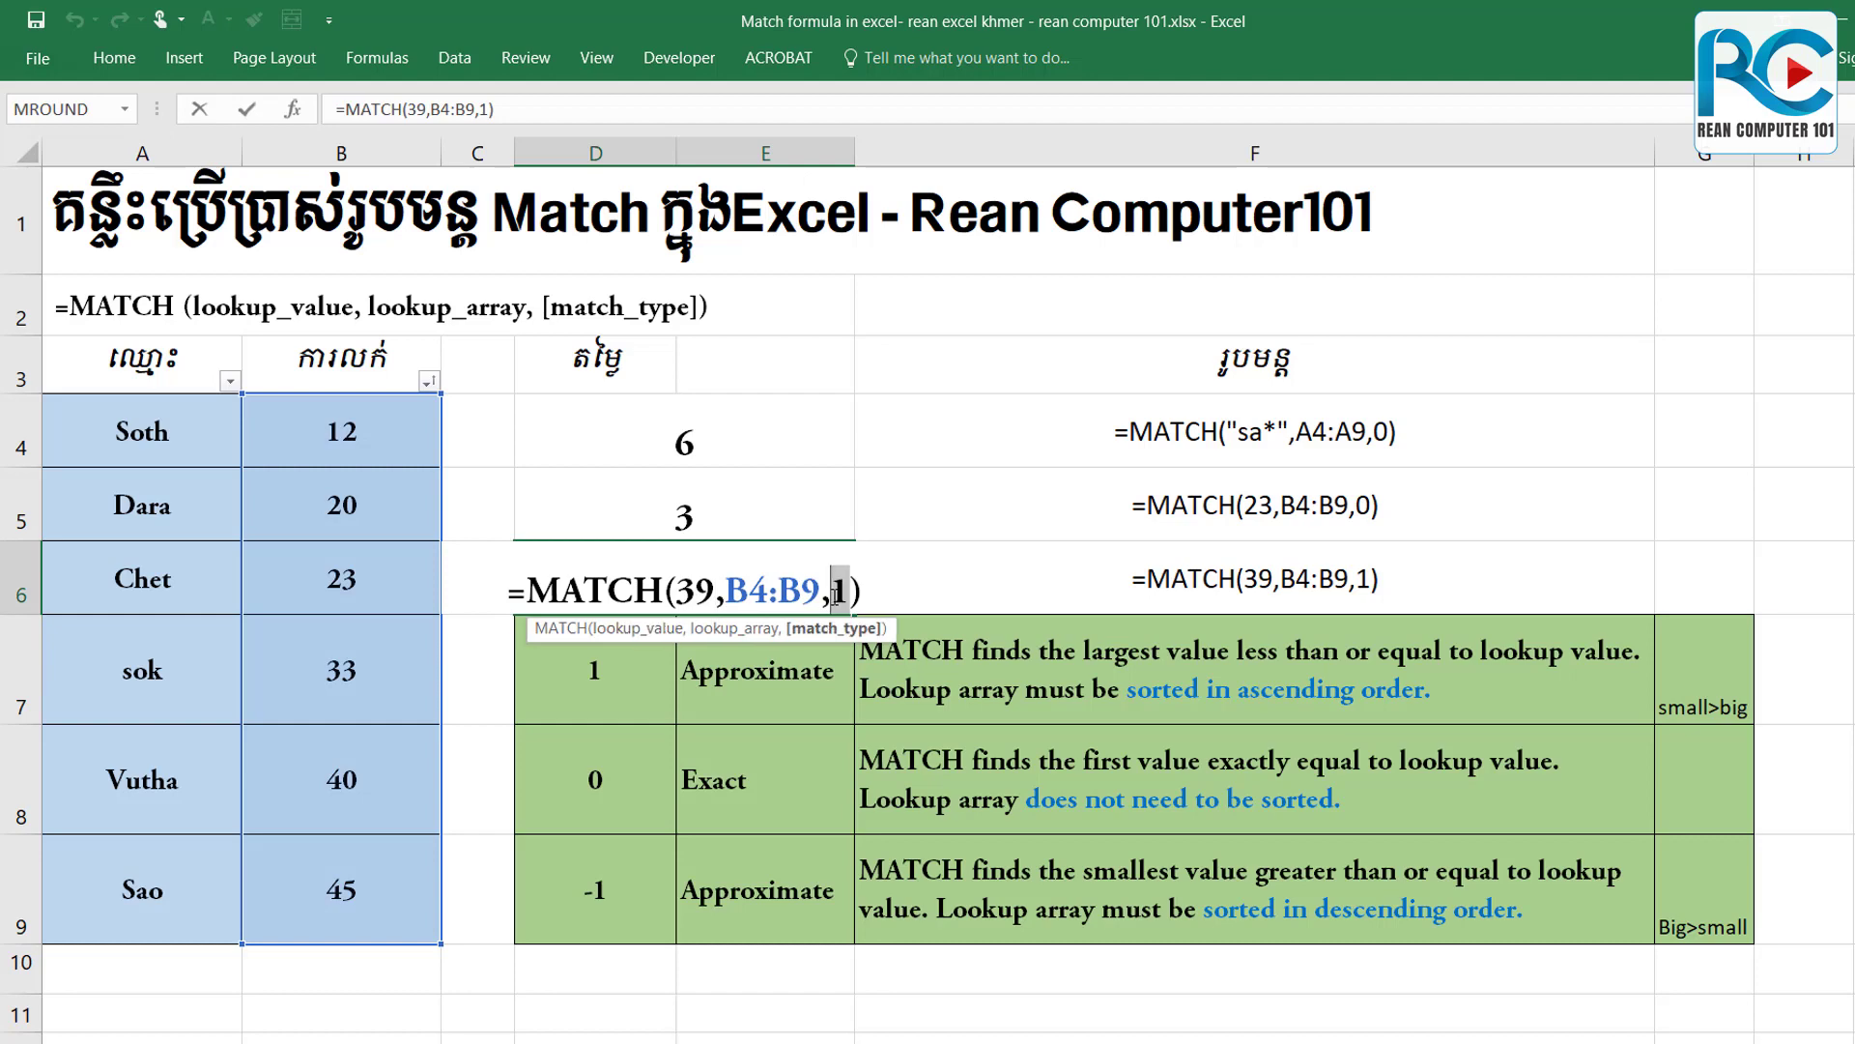
key("BackSpace")
type("0")
key("BackSpace")
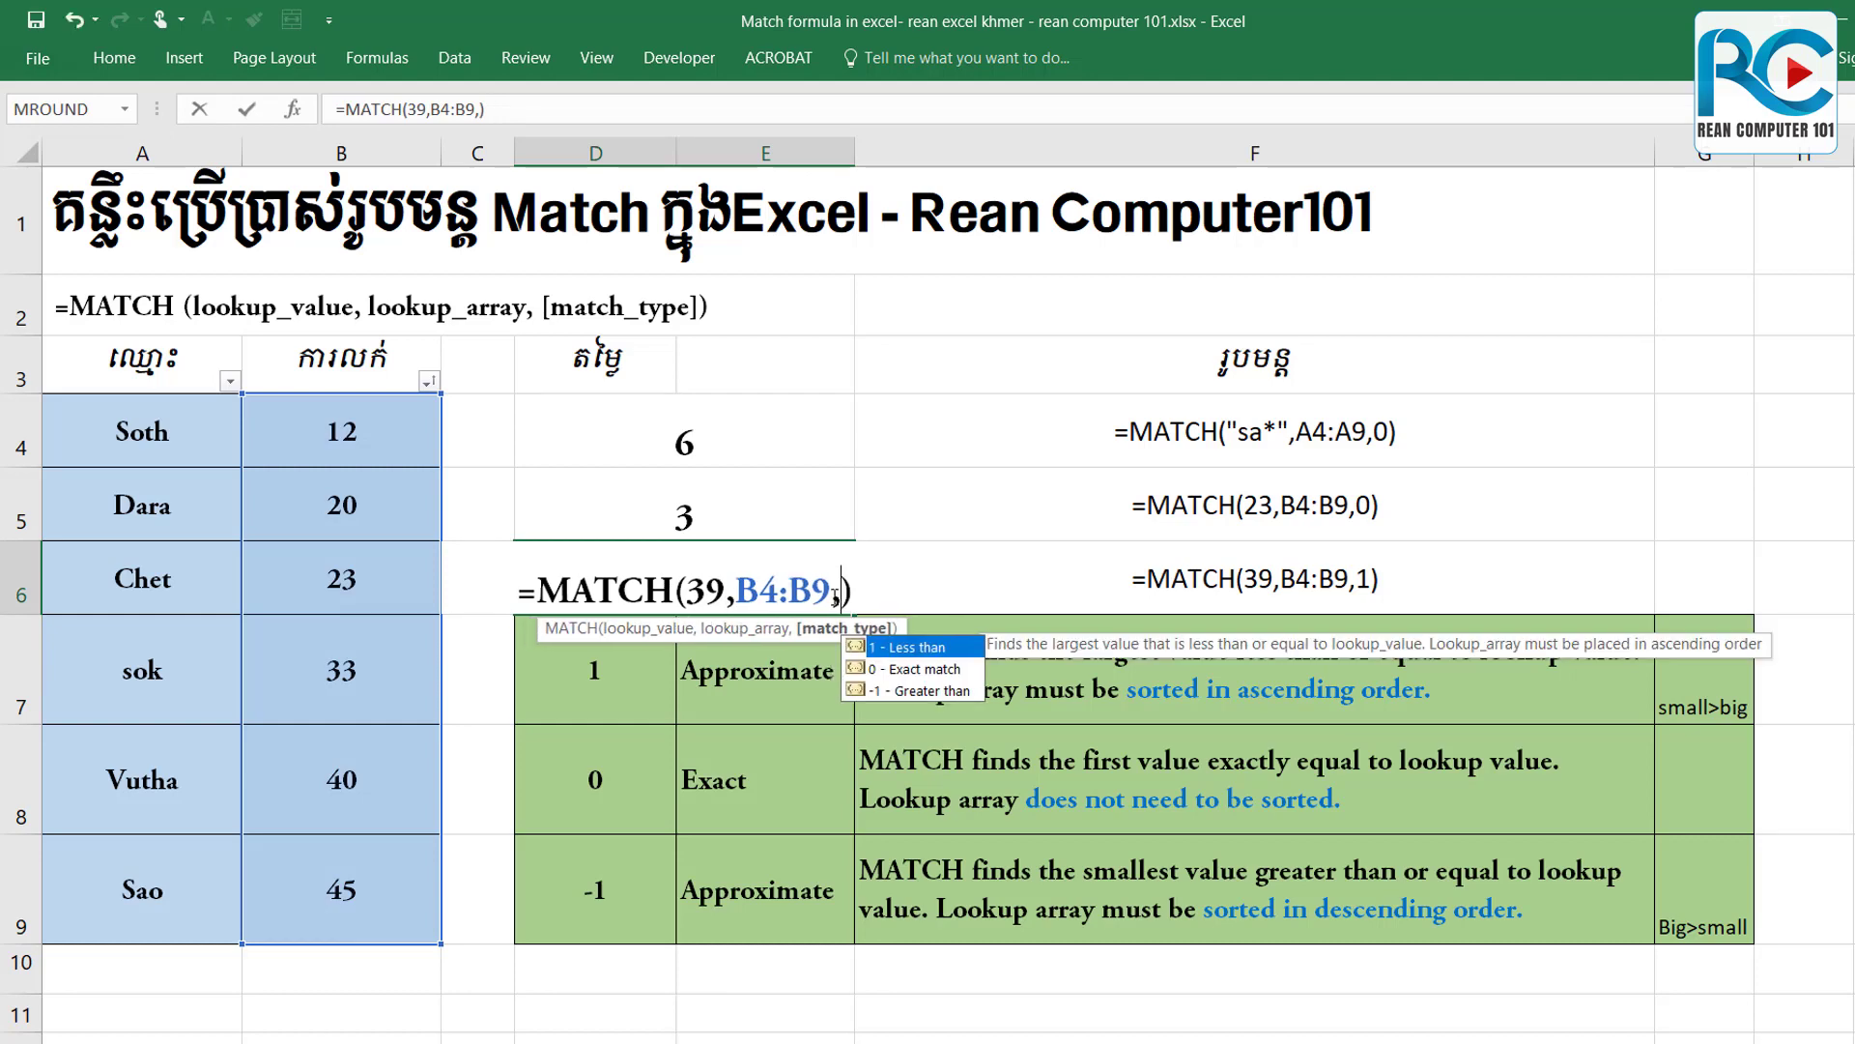
type("-1")
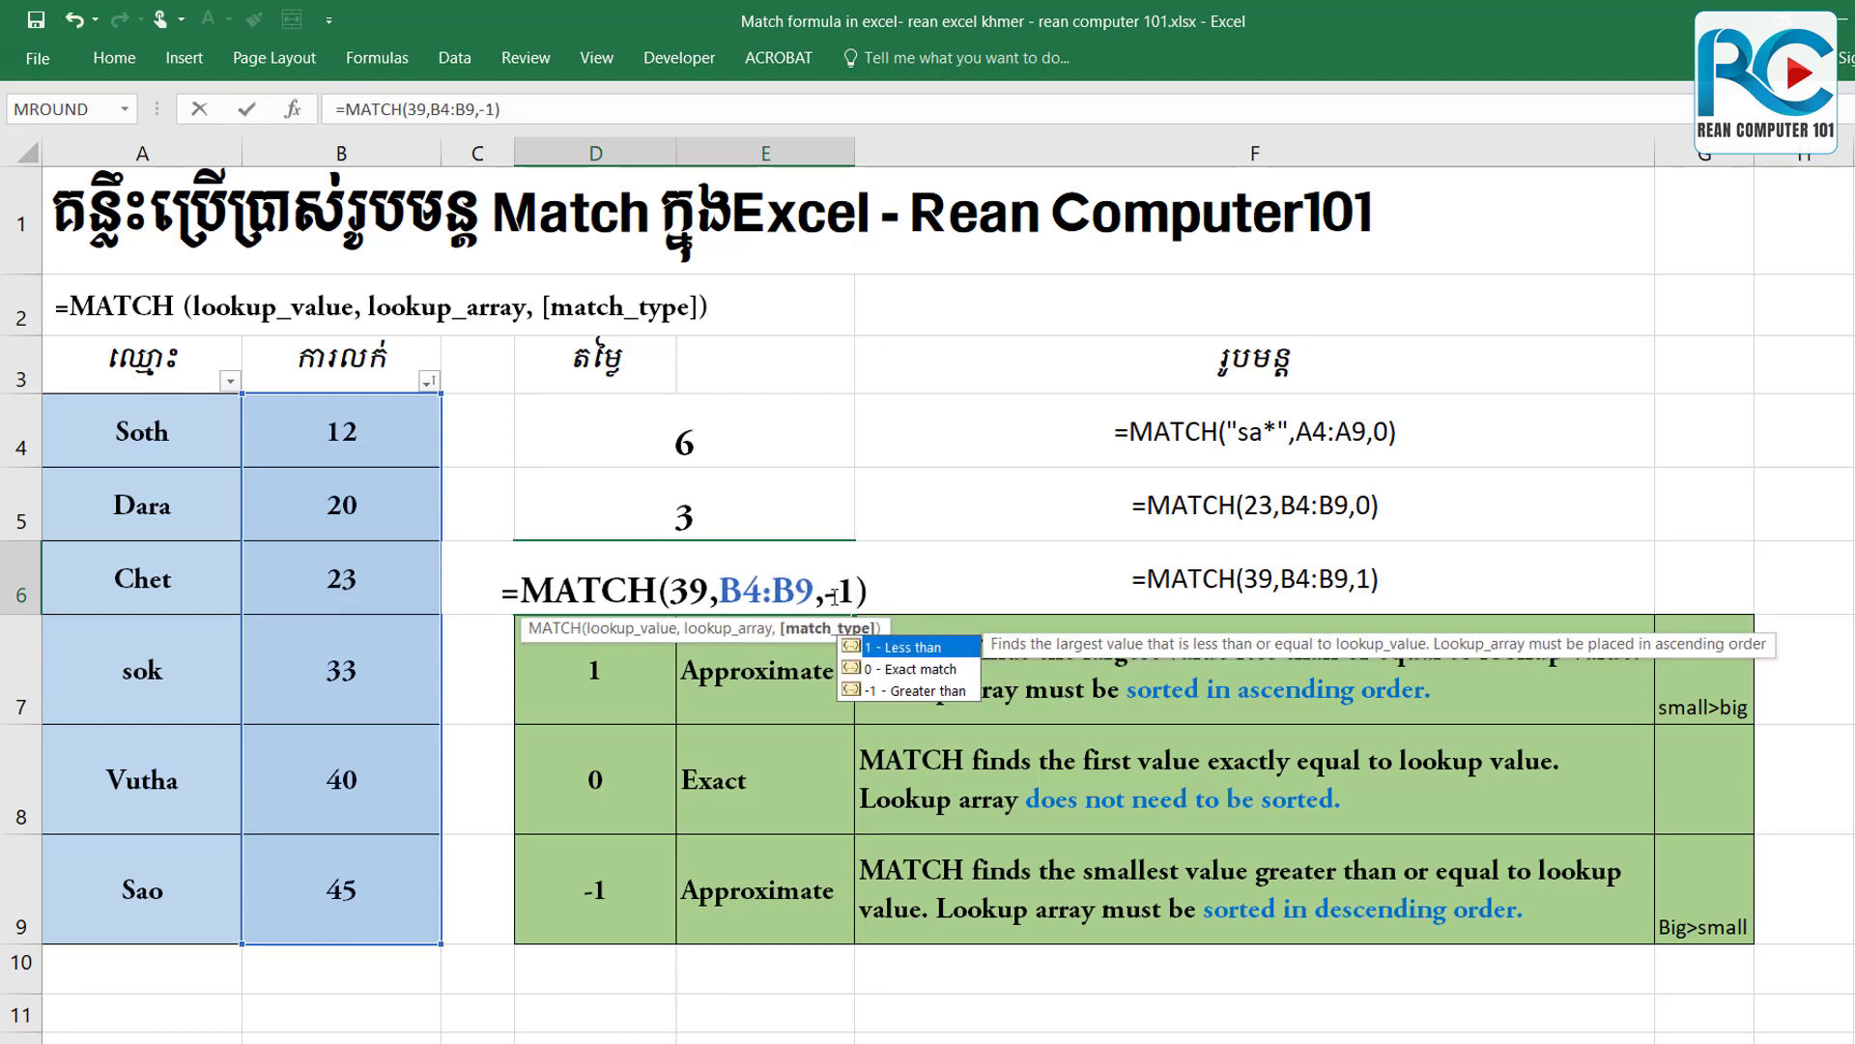
left_click(878, 583)
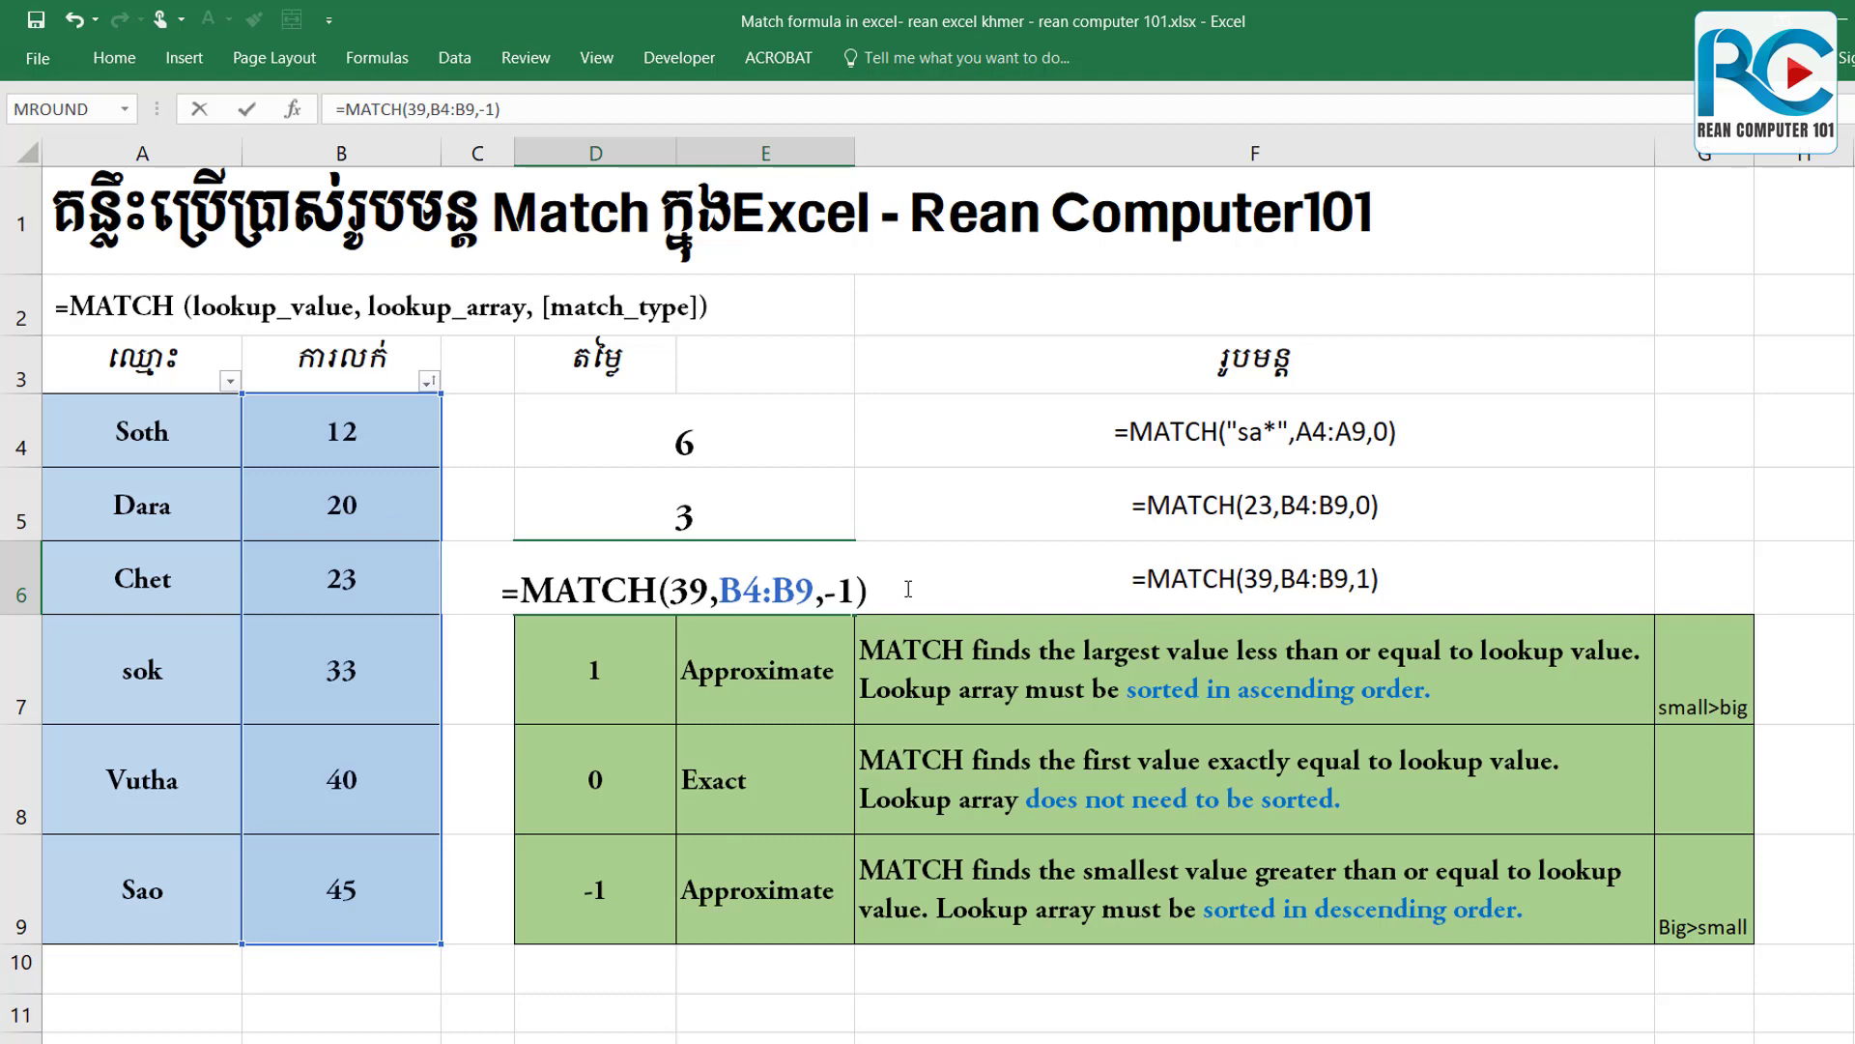
key("Return")
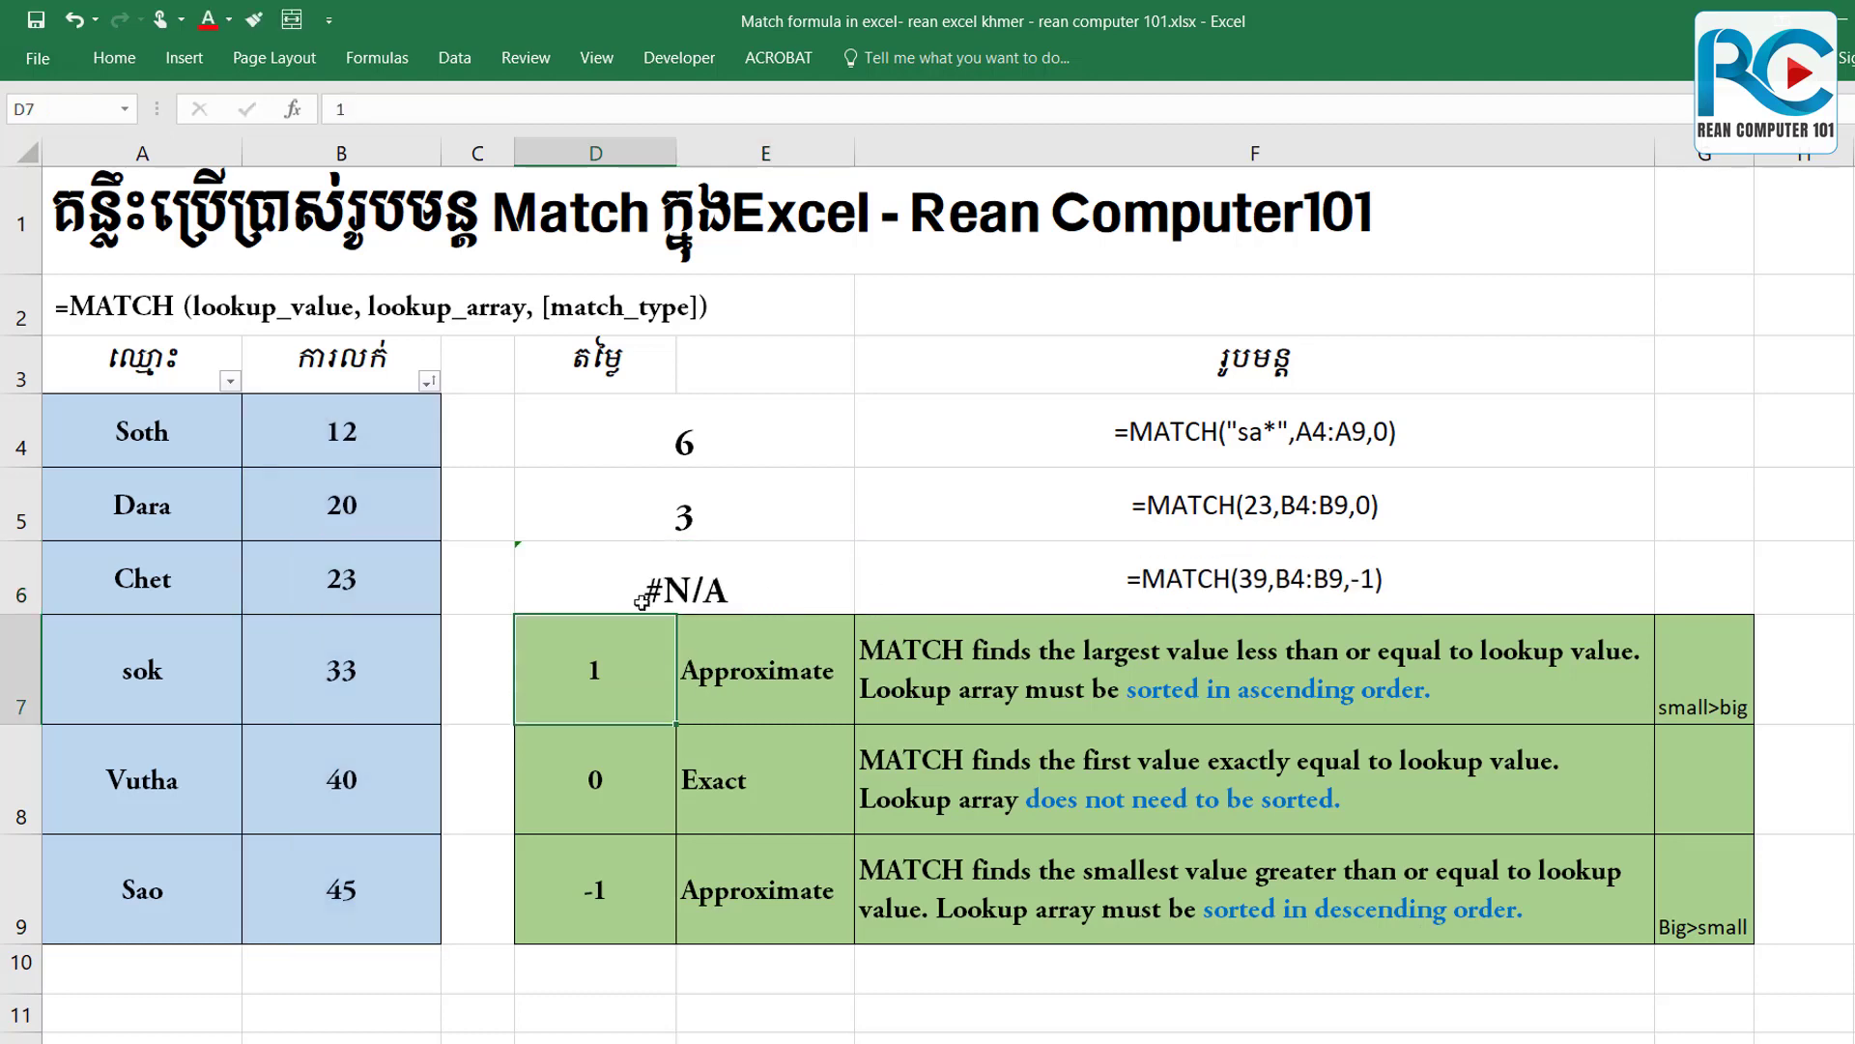
Inspect the #N/A error options menu, then cancel Excel Options without changes.
left_click(641, 602)
left_click(488, 561)
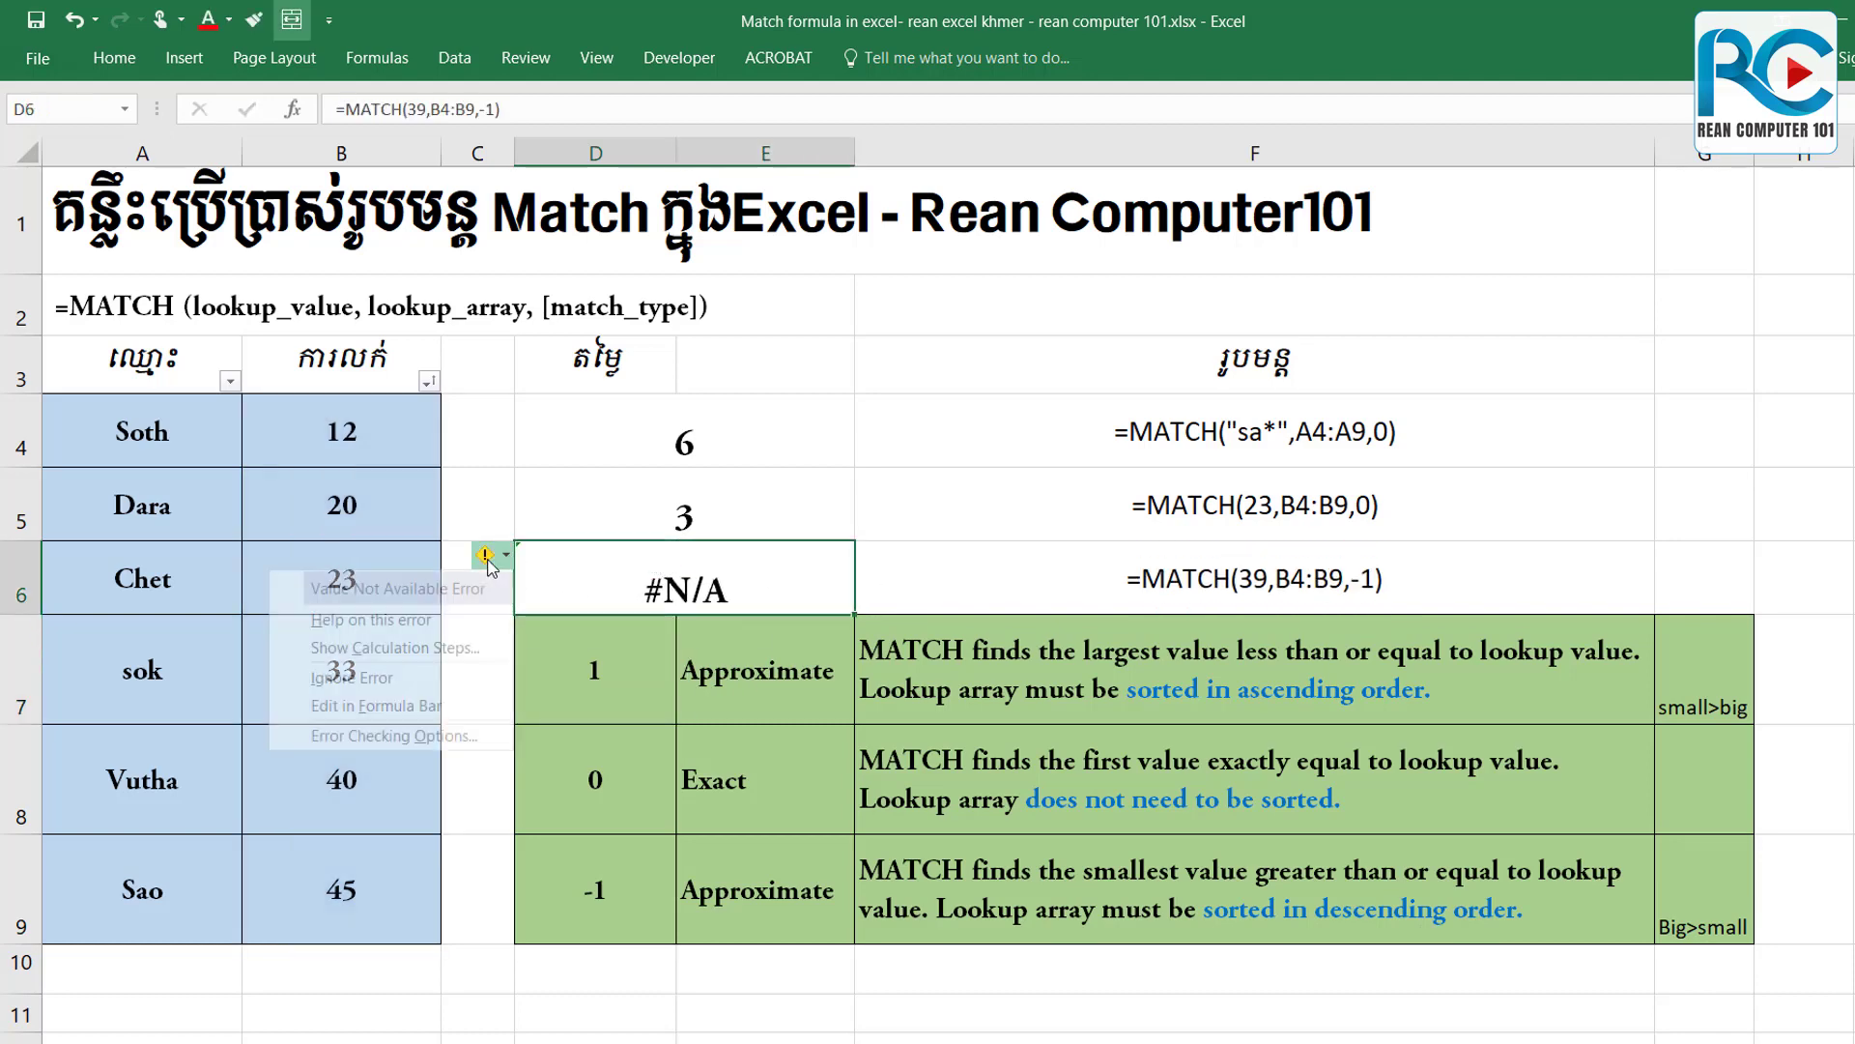
left_click(509, 565)
mouse_move(485, 555)
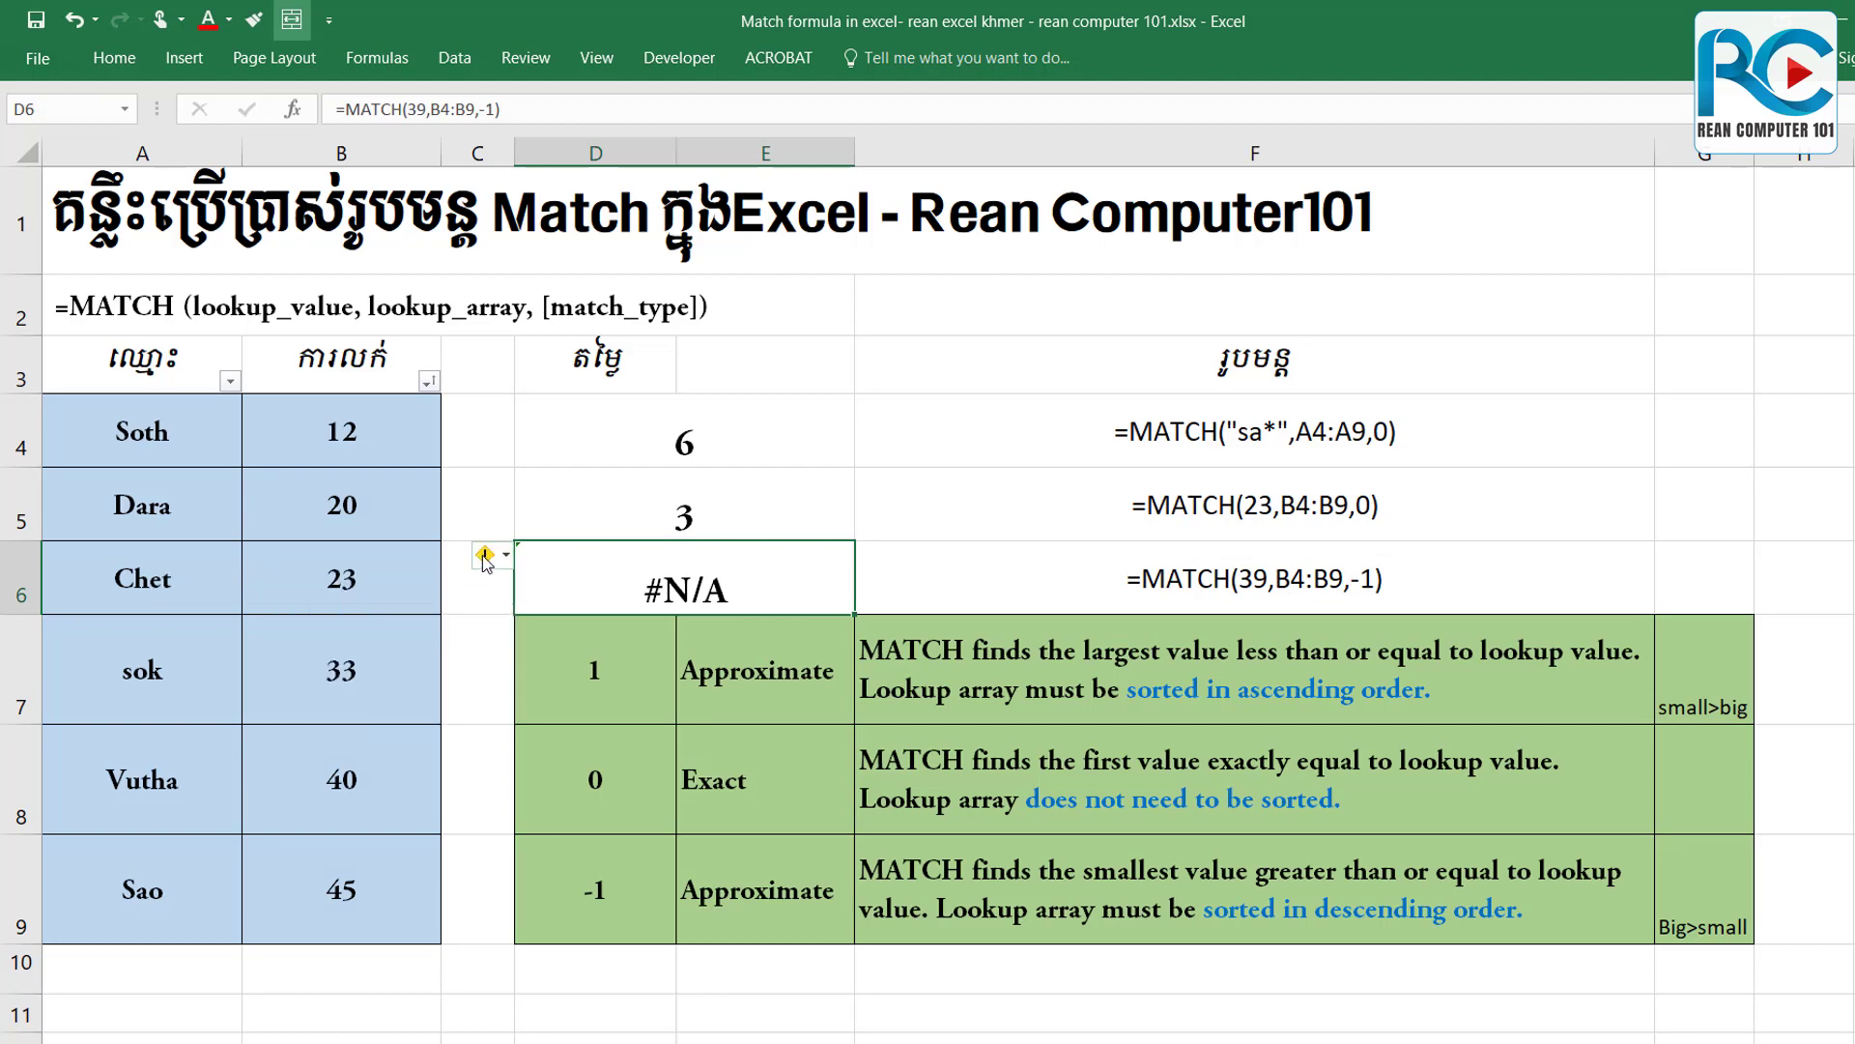
left_click(497, 555)
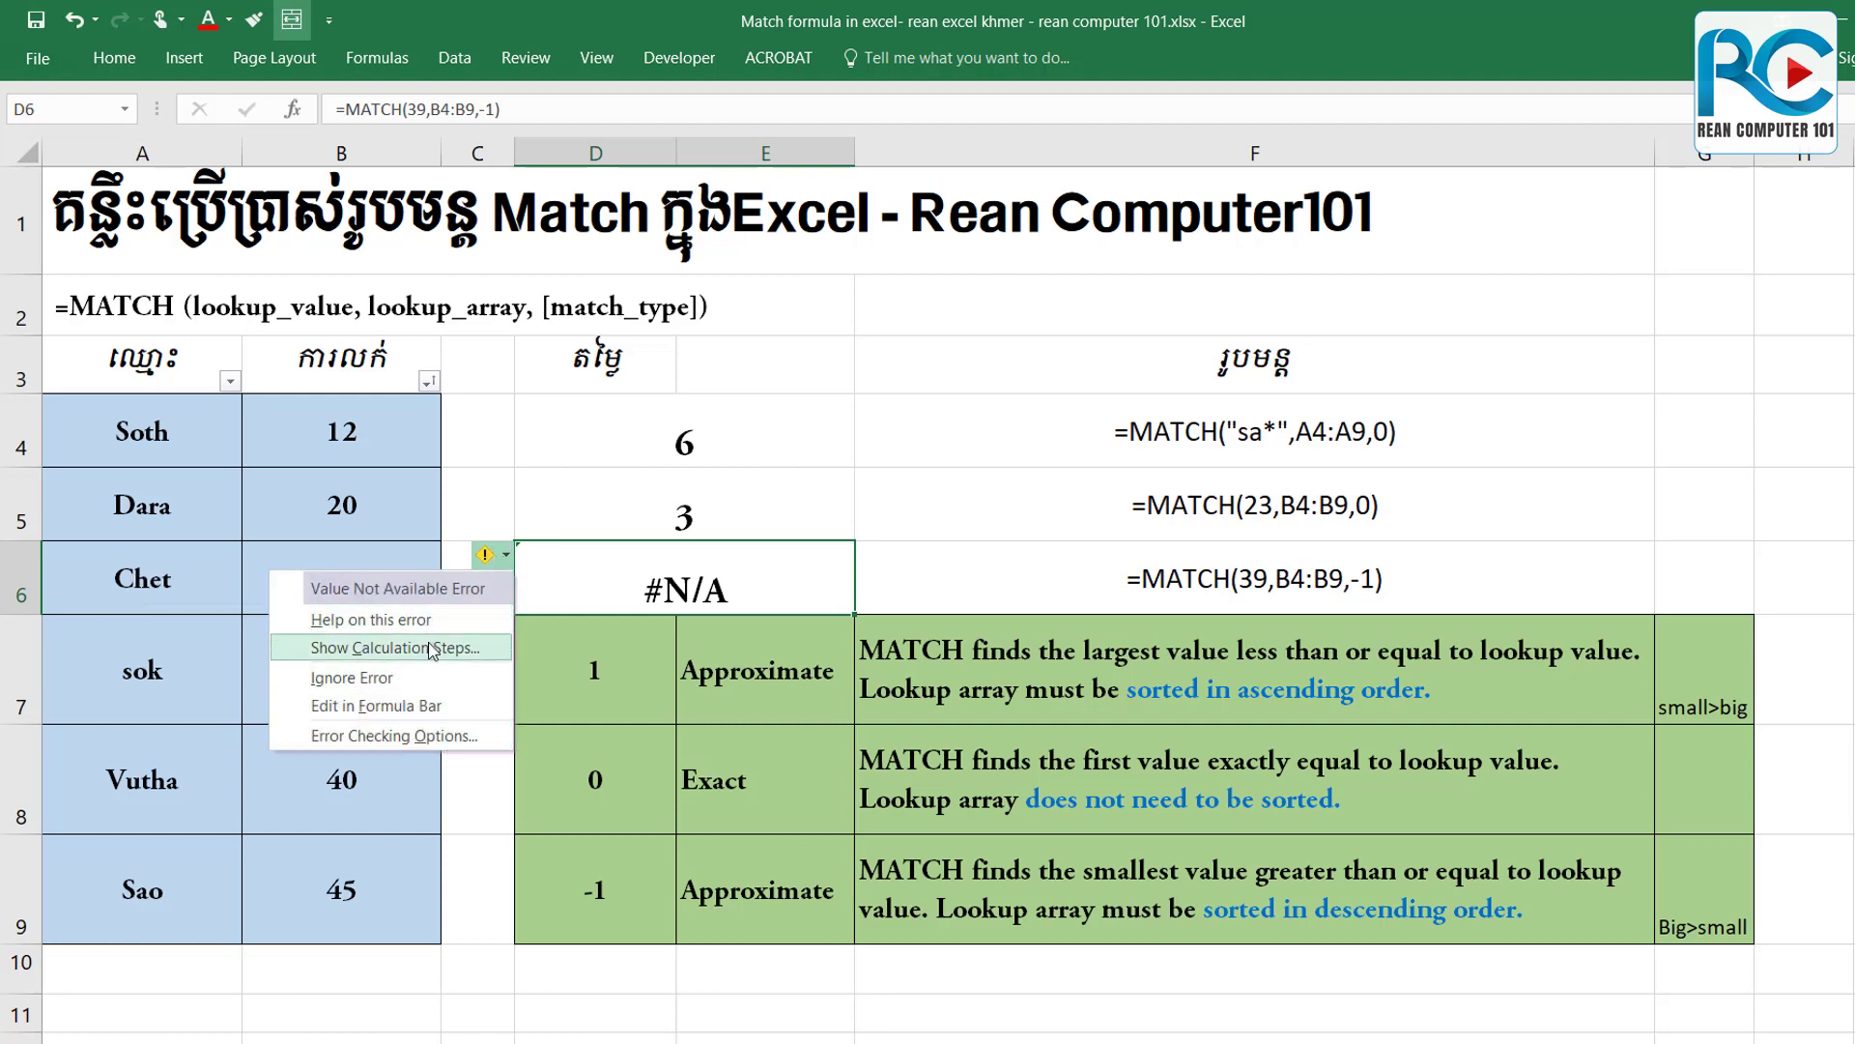
left_click(447, 740)
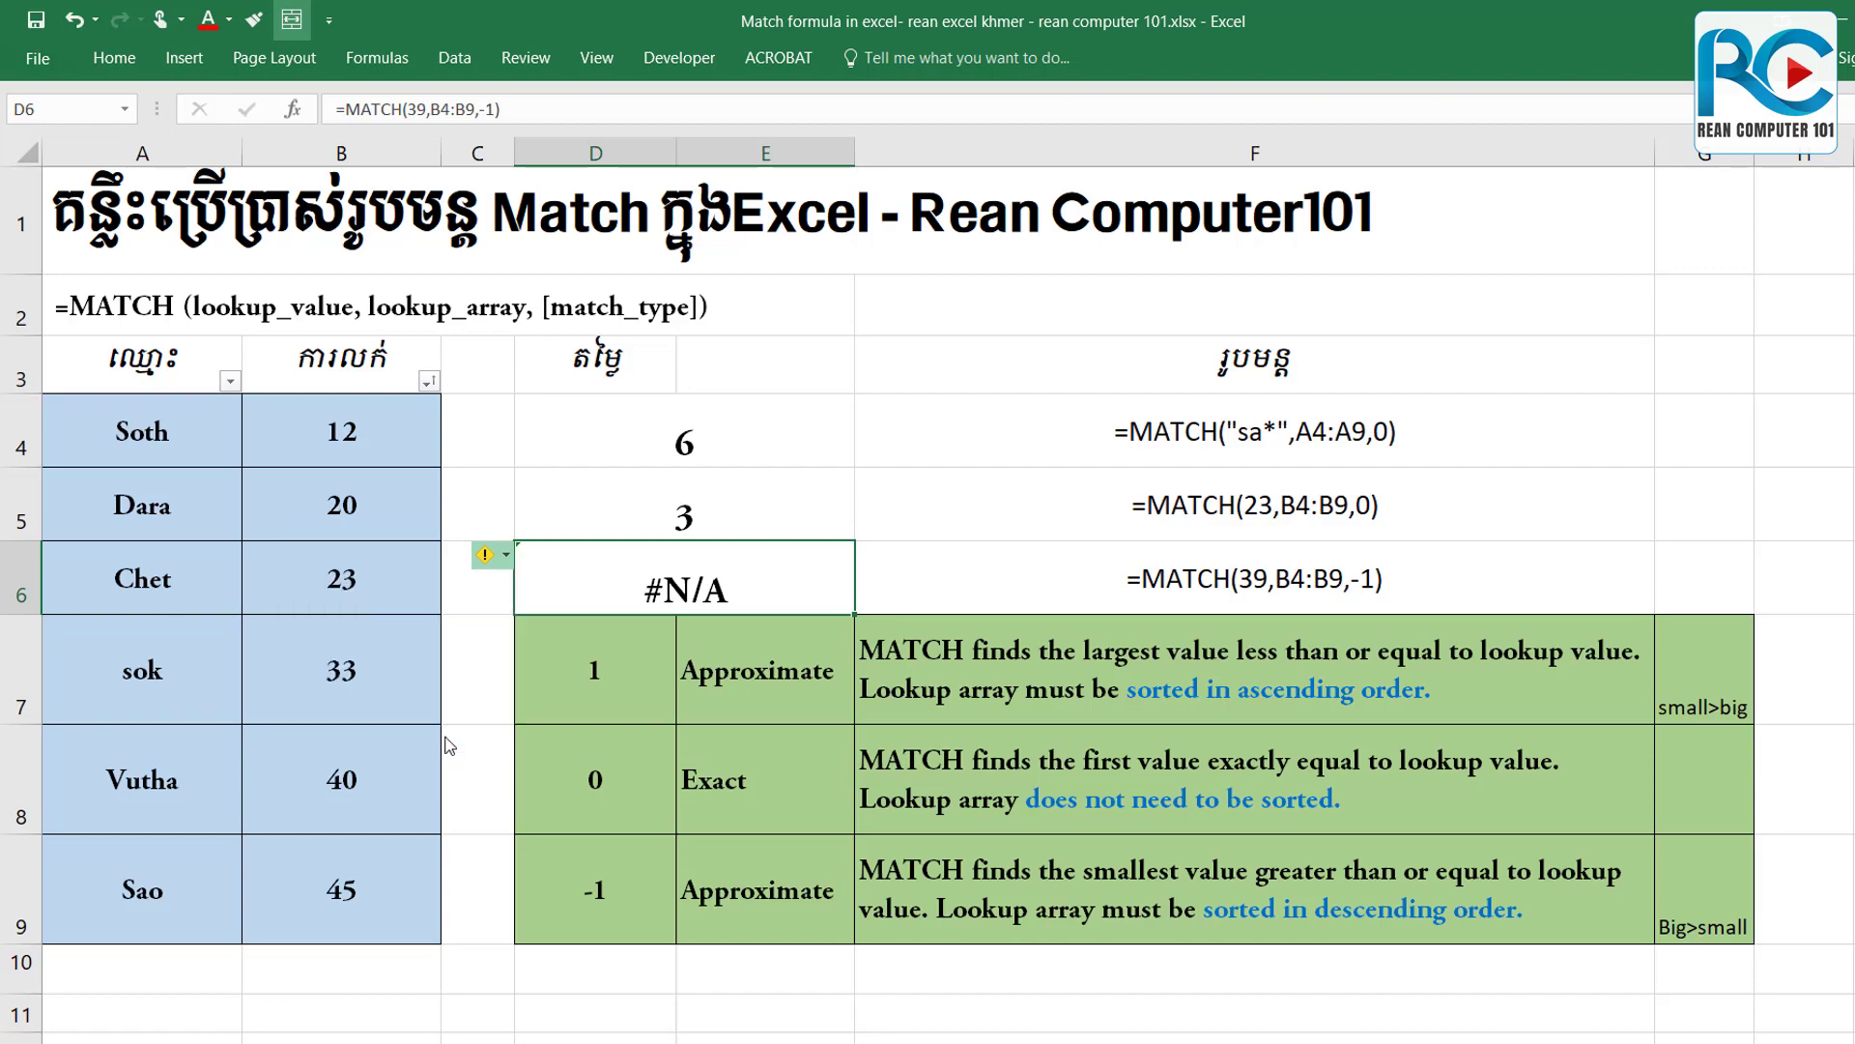
left_click(1315, 1010)
Turn the filter on the A3:B3 headers off and back on.
left_click_drag(367, 425, 355, 886)
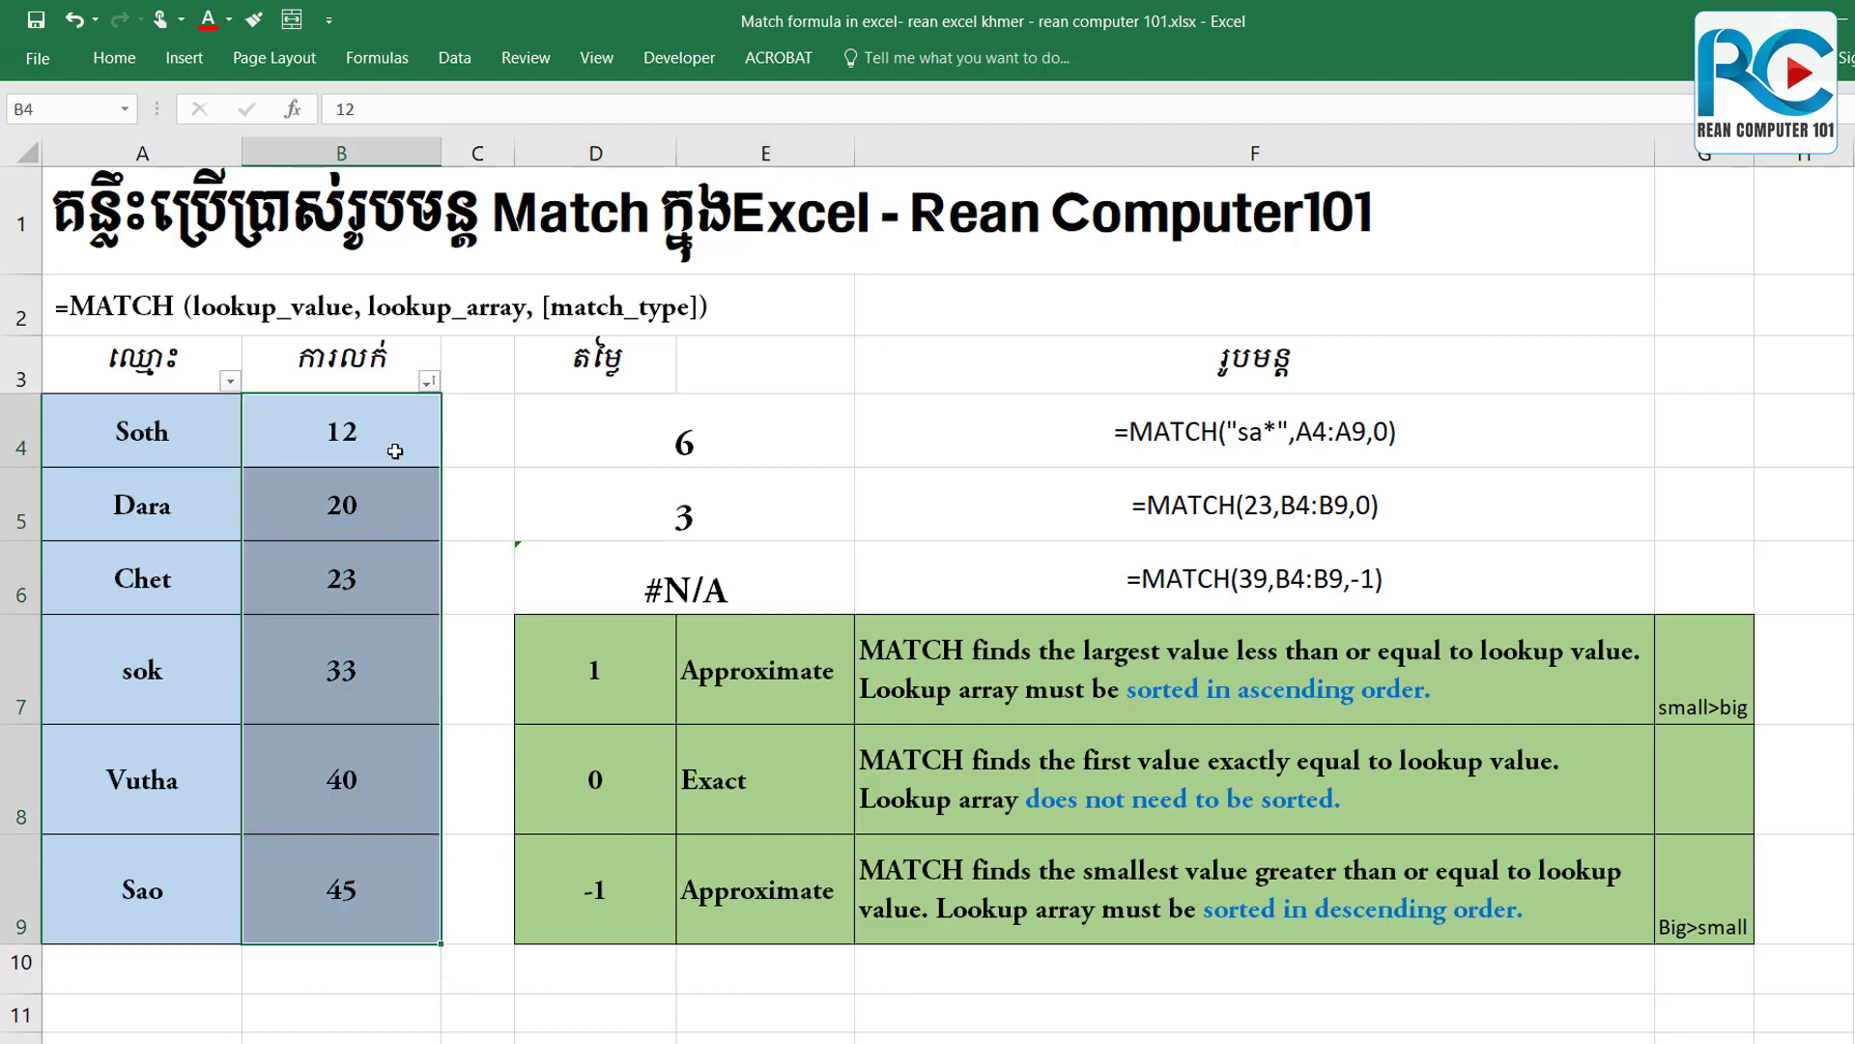
left_click_drag(145, 362, 397, 367)
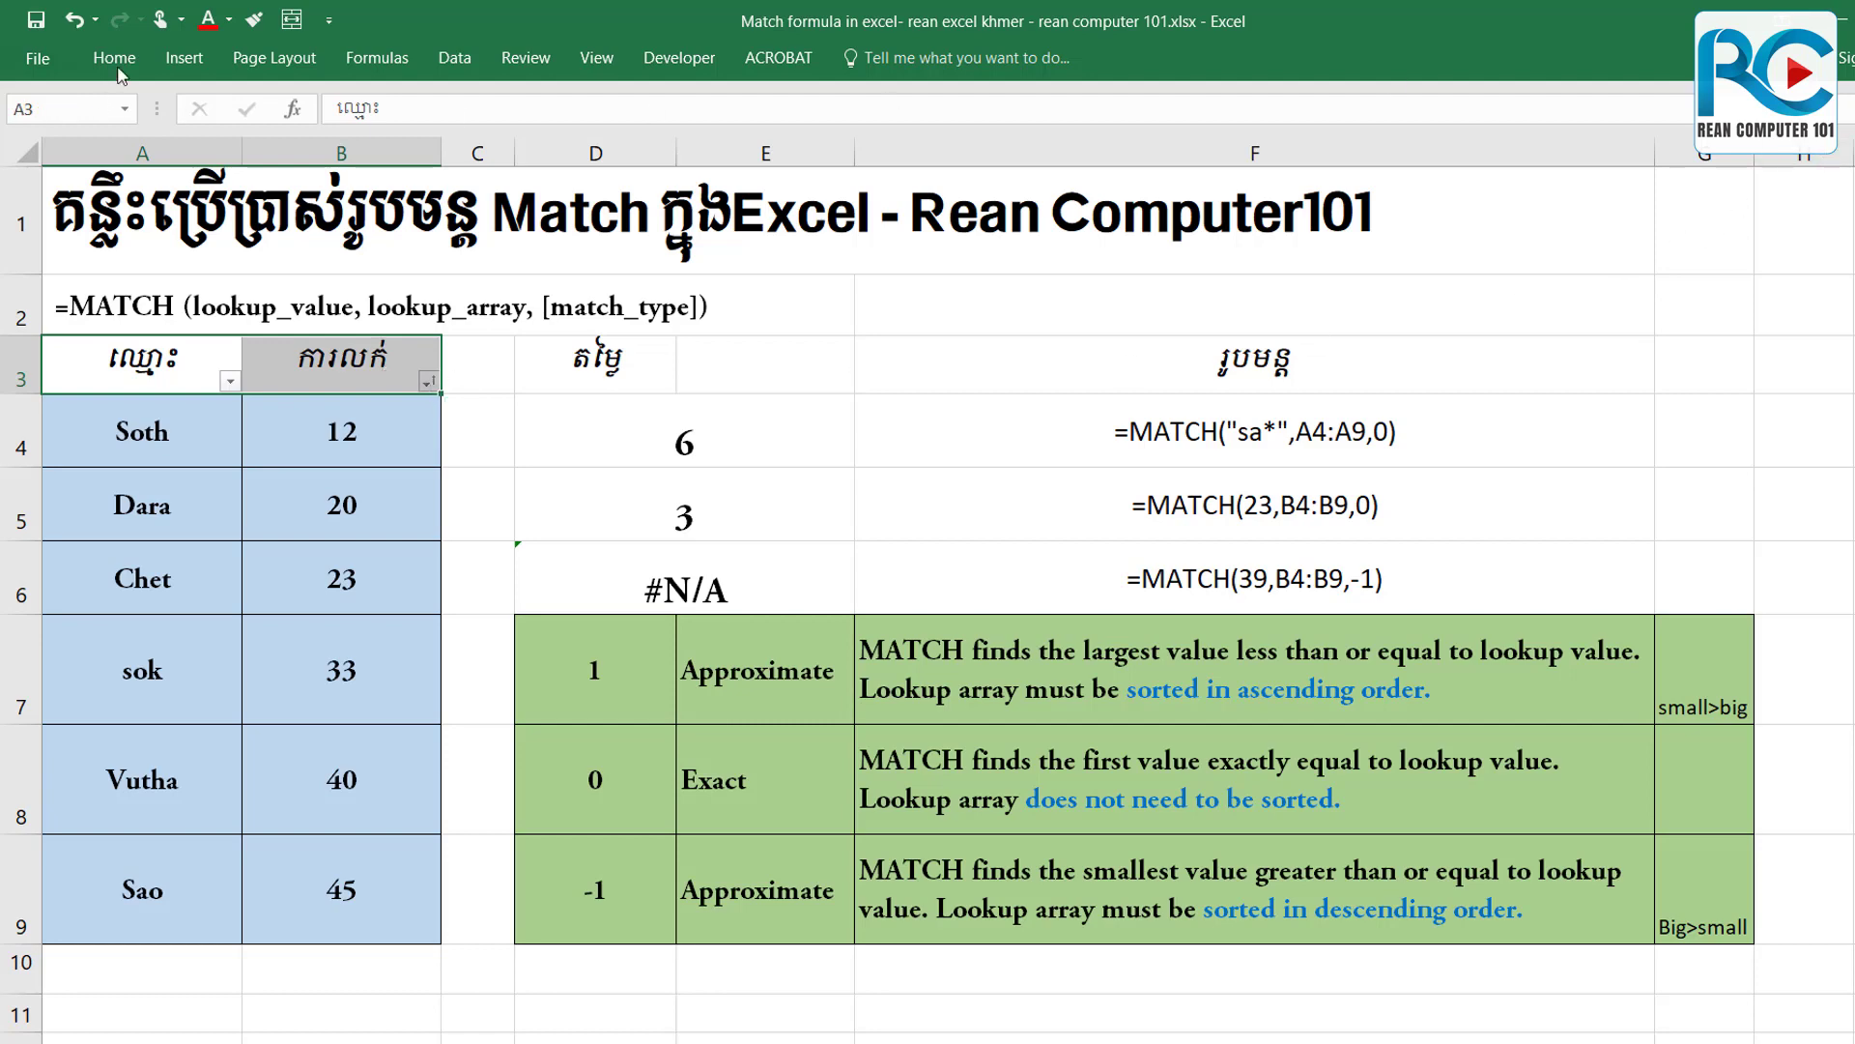
key("ctrl+F1")
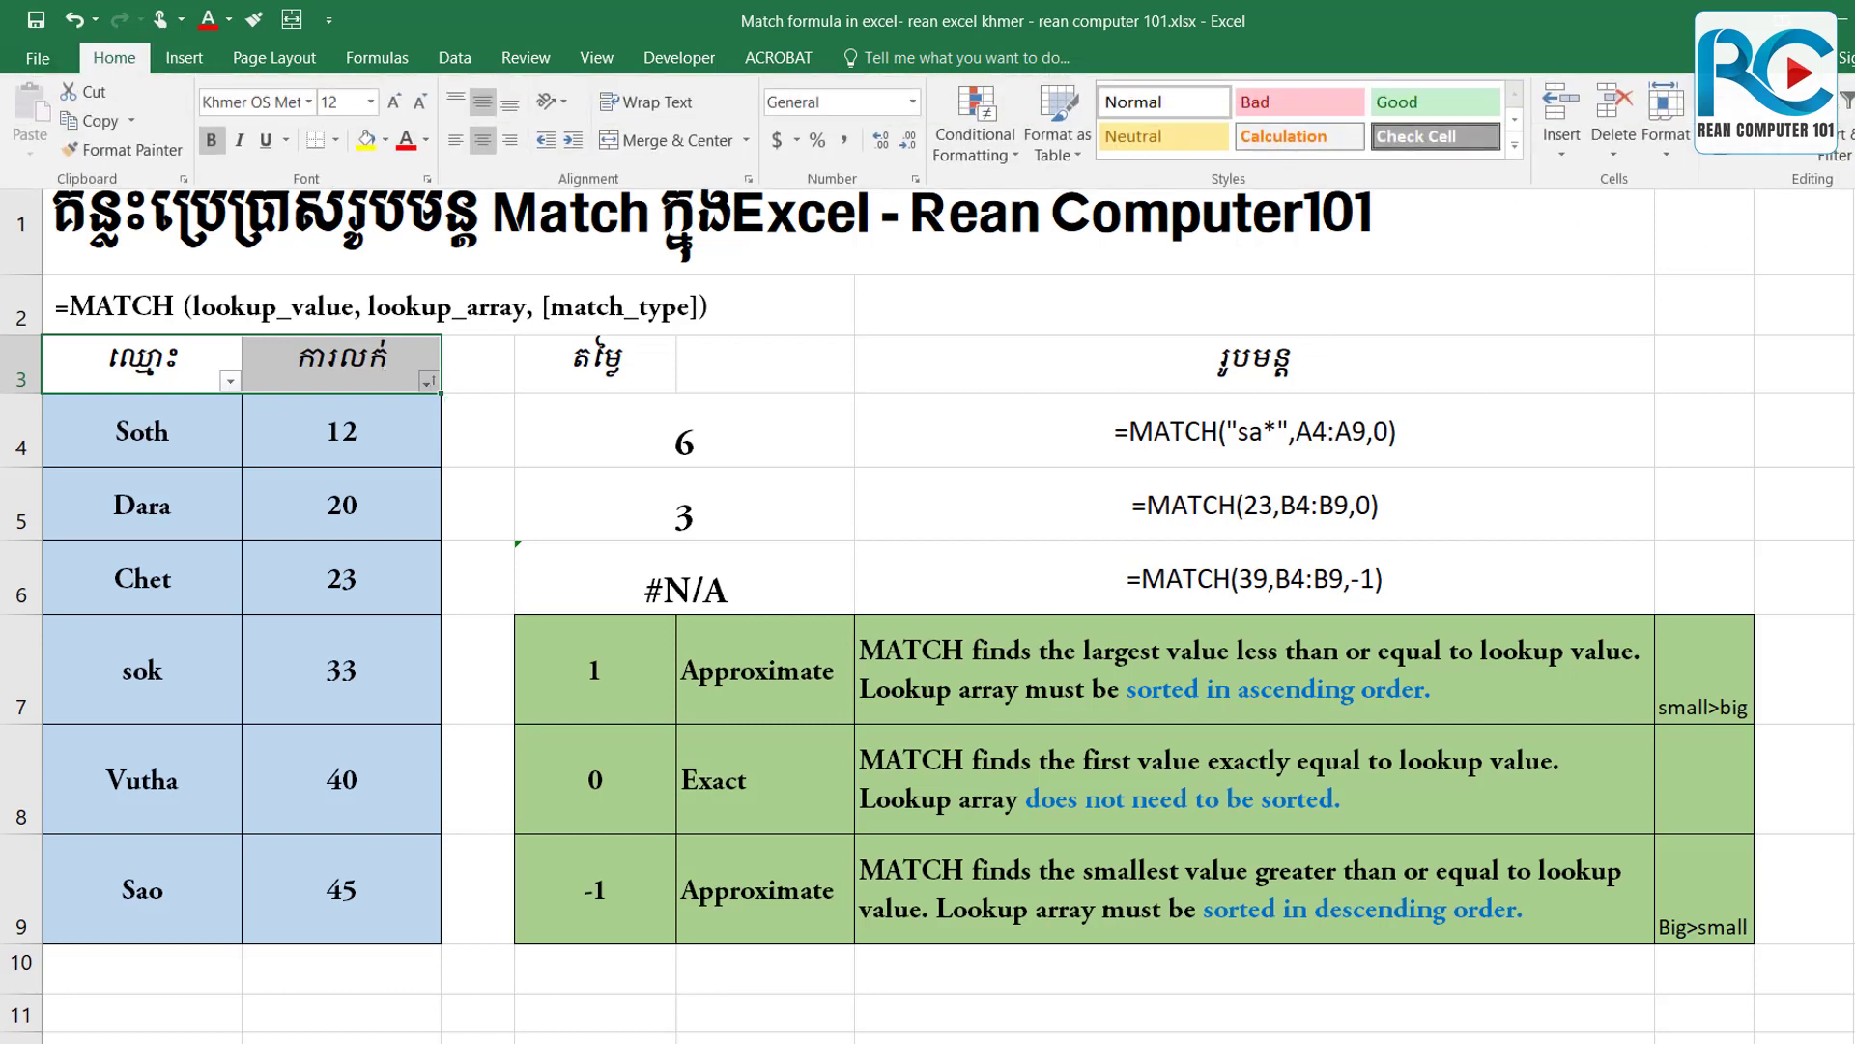
left_click(1842, 158)
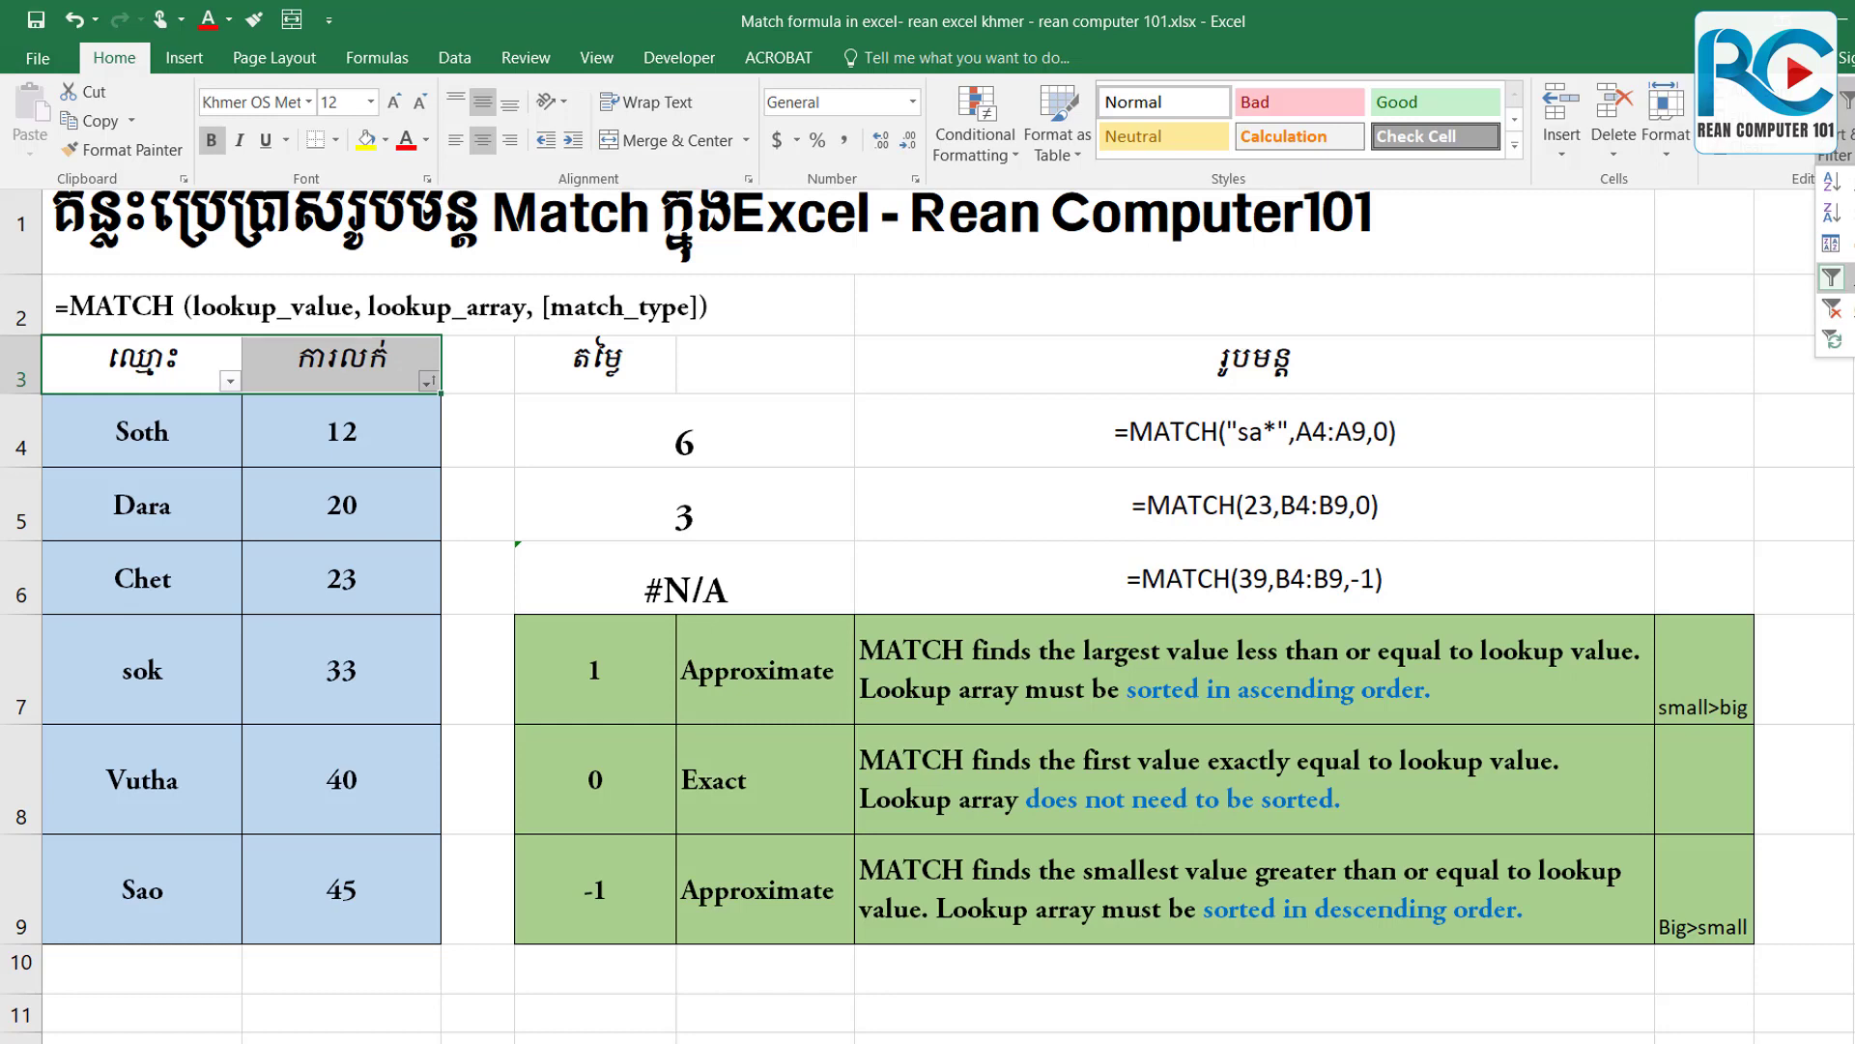
left_click(1832, 277)
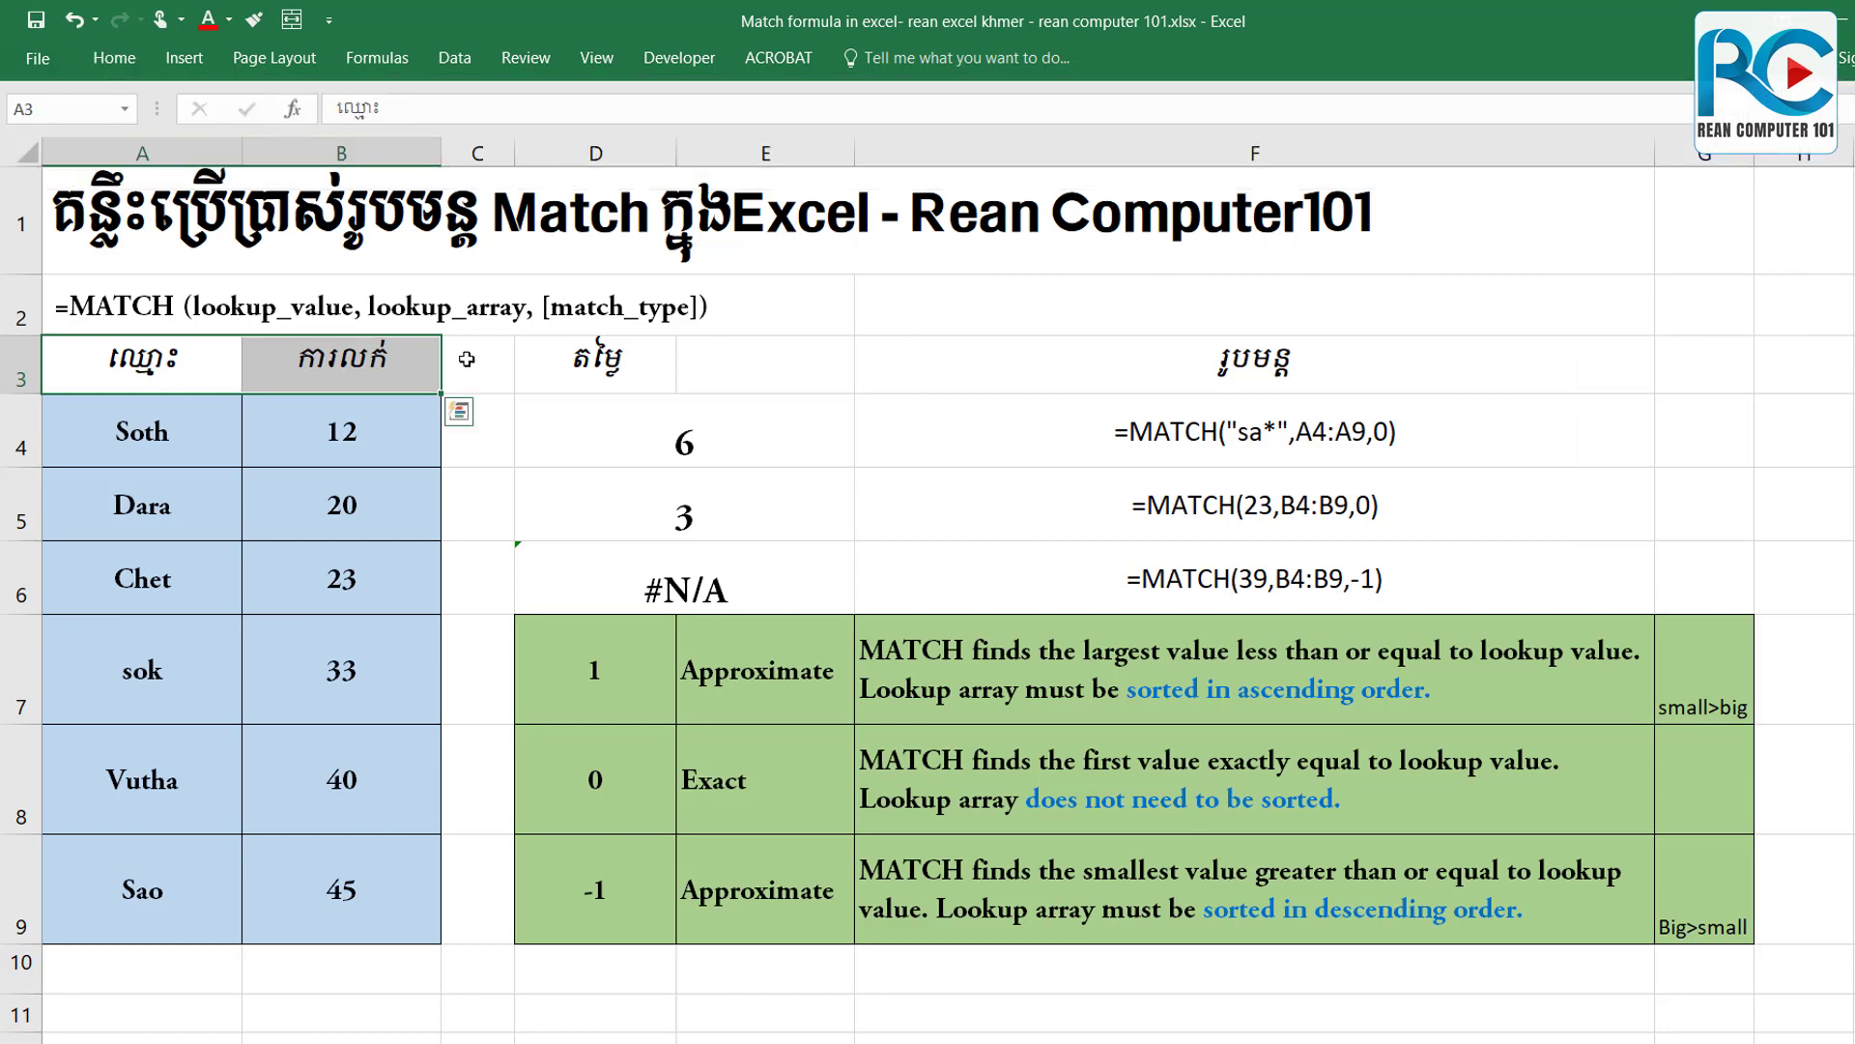
left_click_drag(134, 382, 367, 367)
left_click(114, 58)
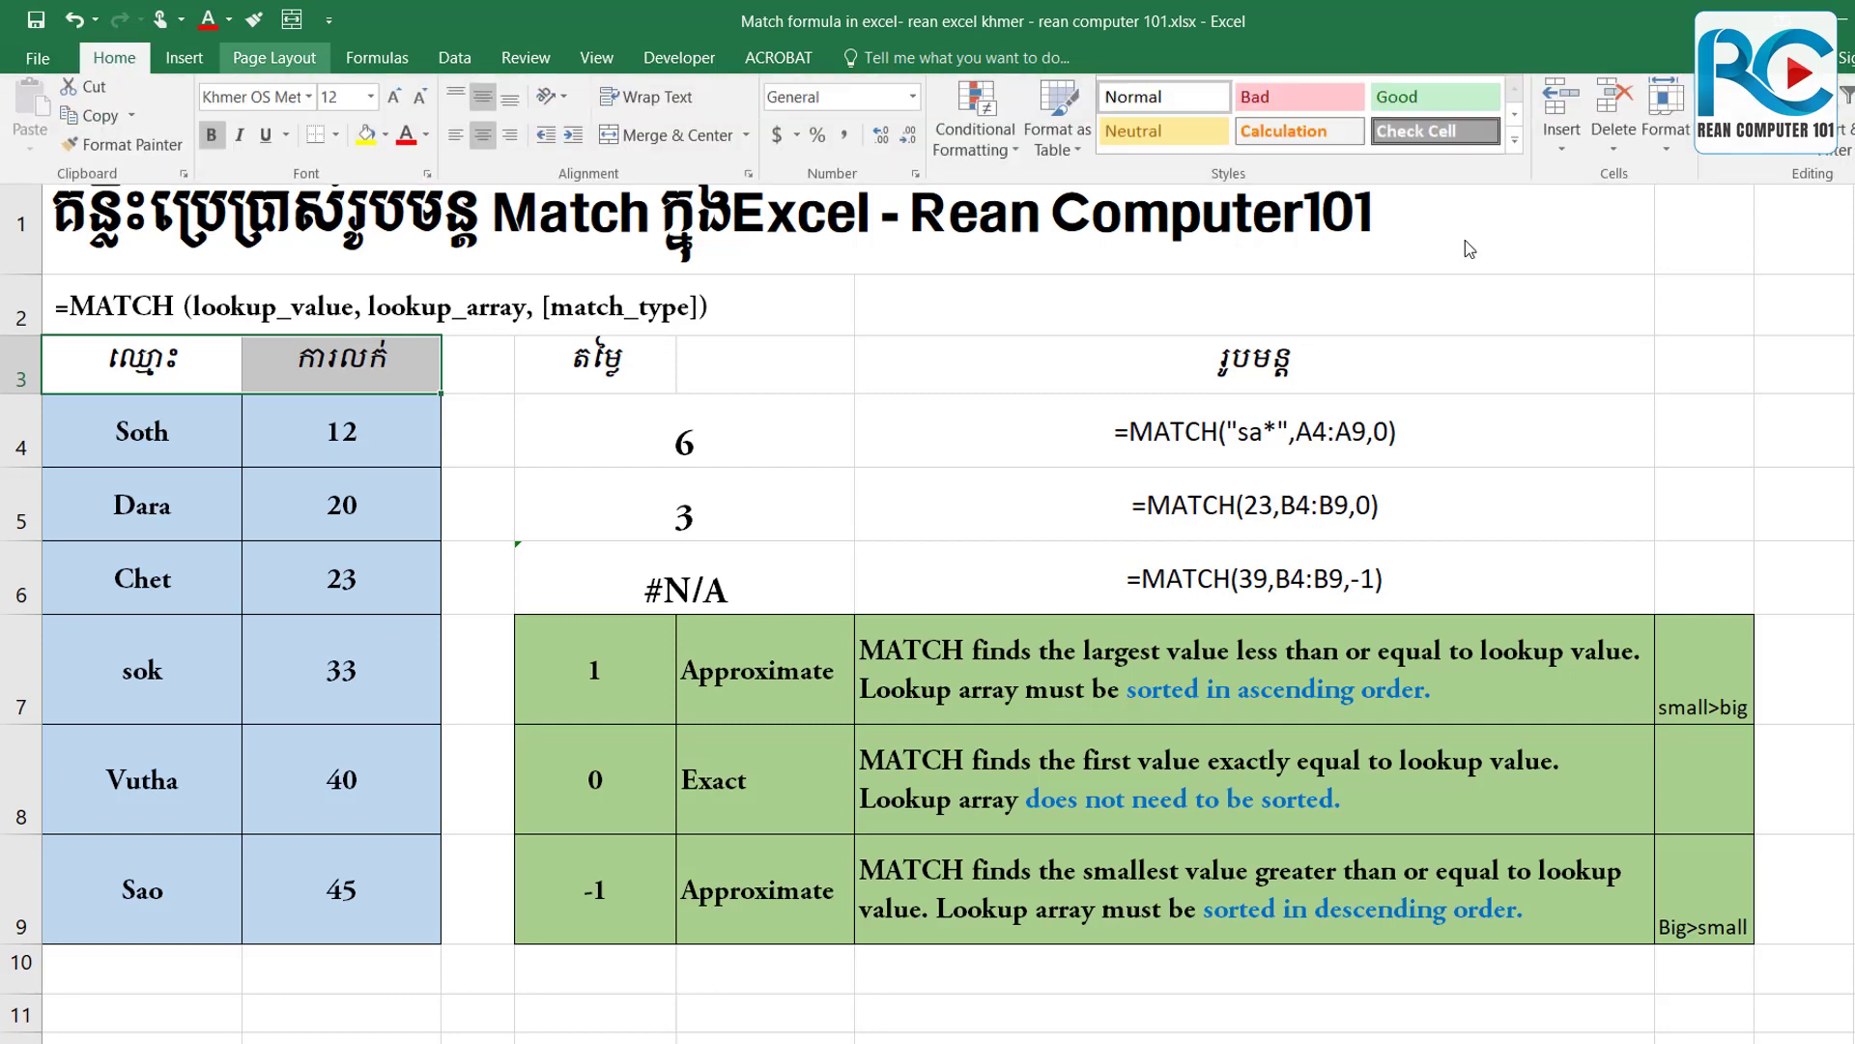
left_click(1847, 154)
left_click(1831, 277)
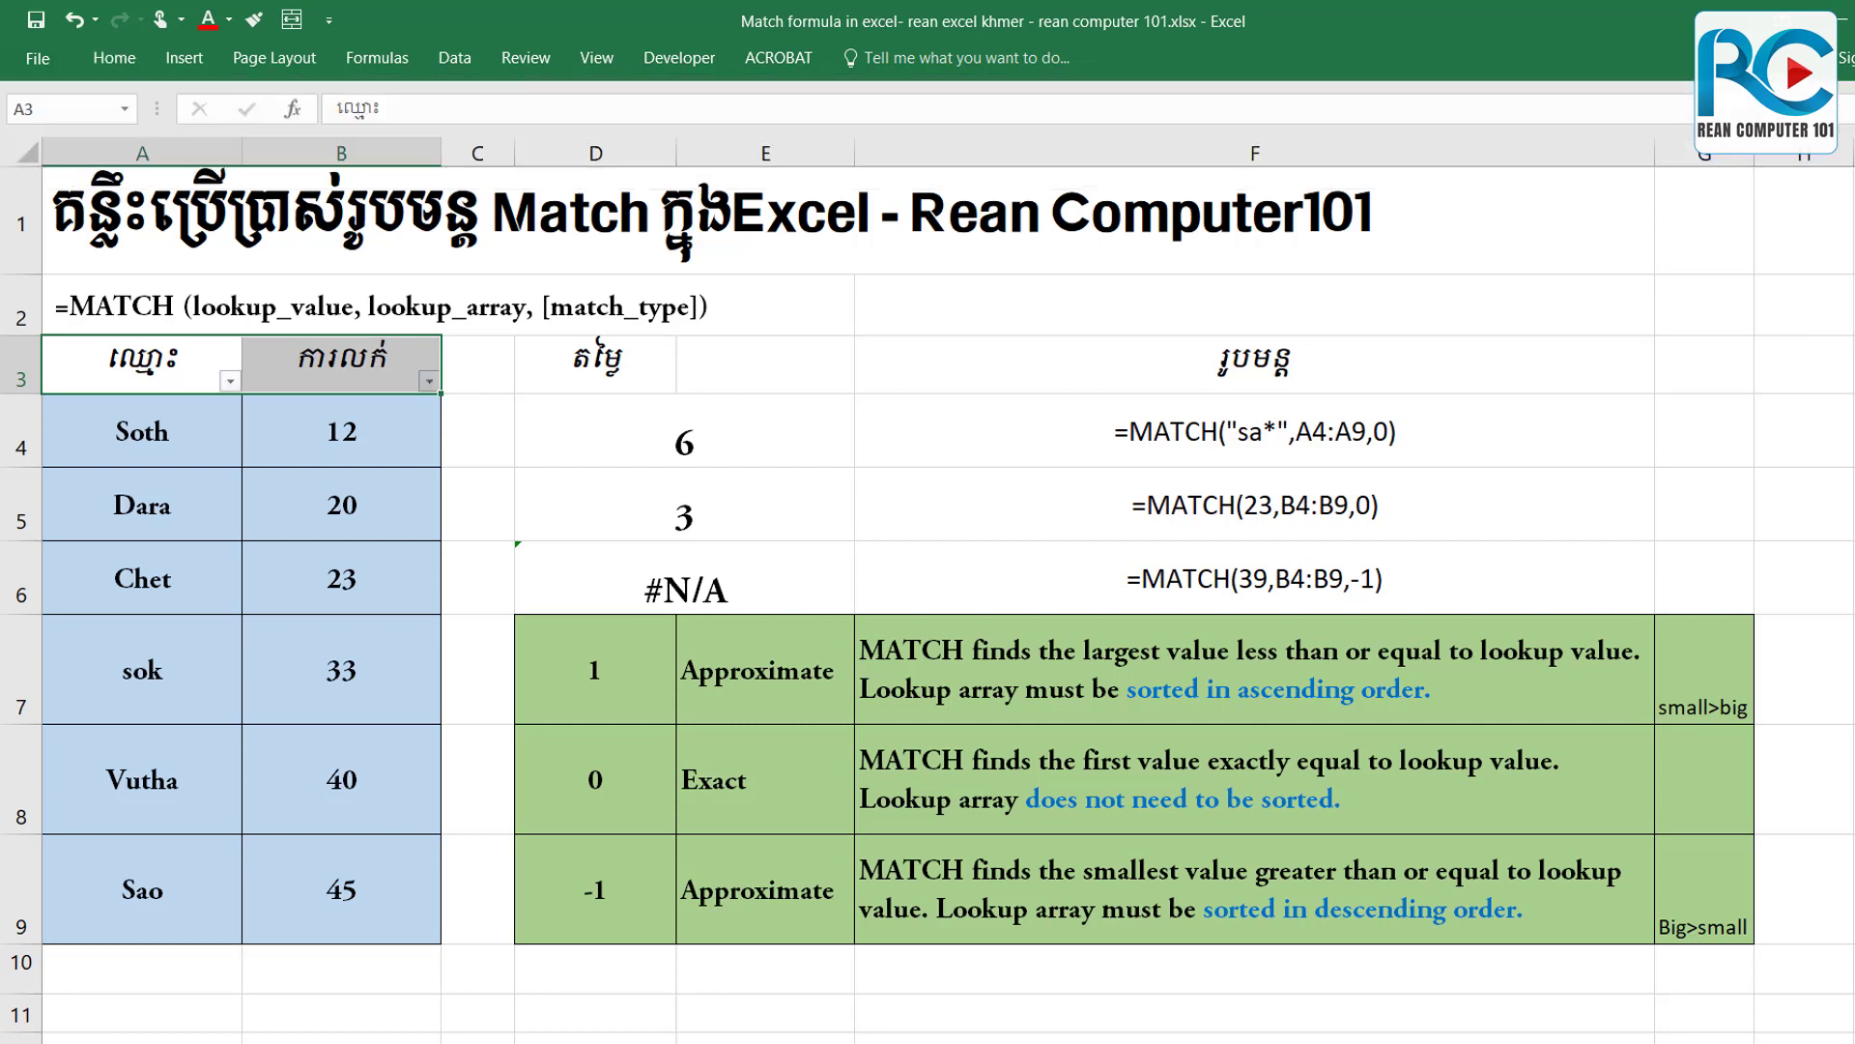
Sort the scores largest to smallest from column B's filter and re-enter D6's formula.
left_click(377, 483)
left_click(428, 382)
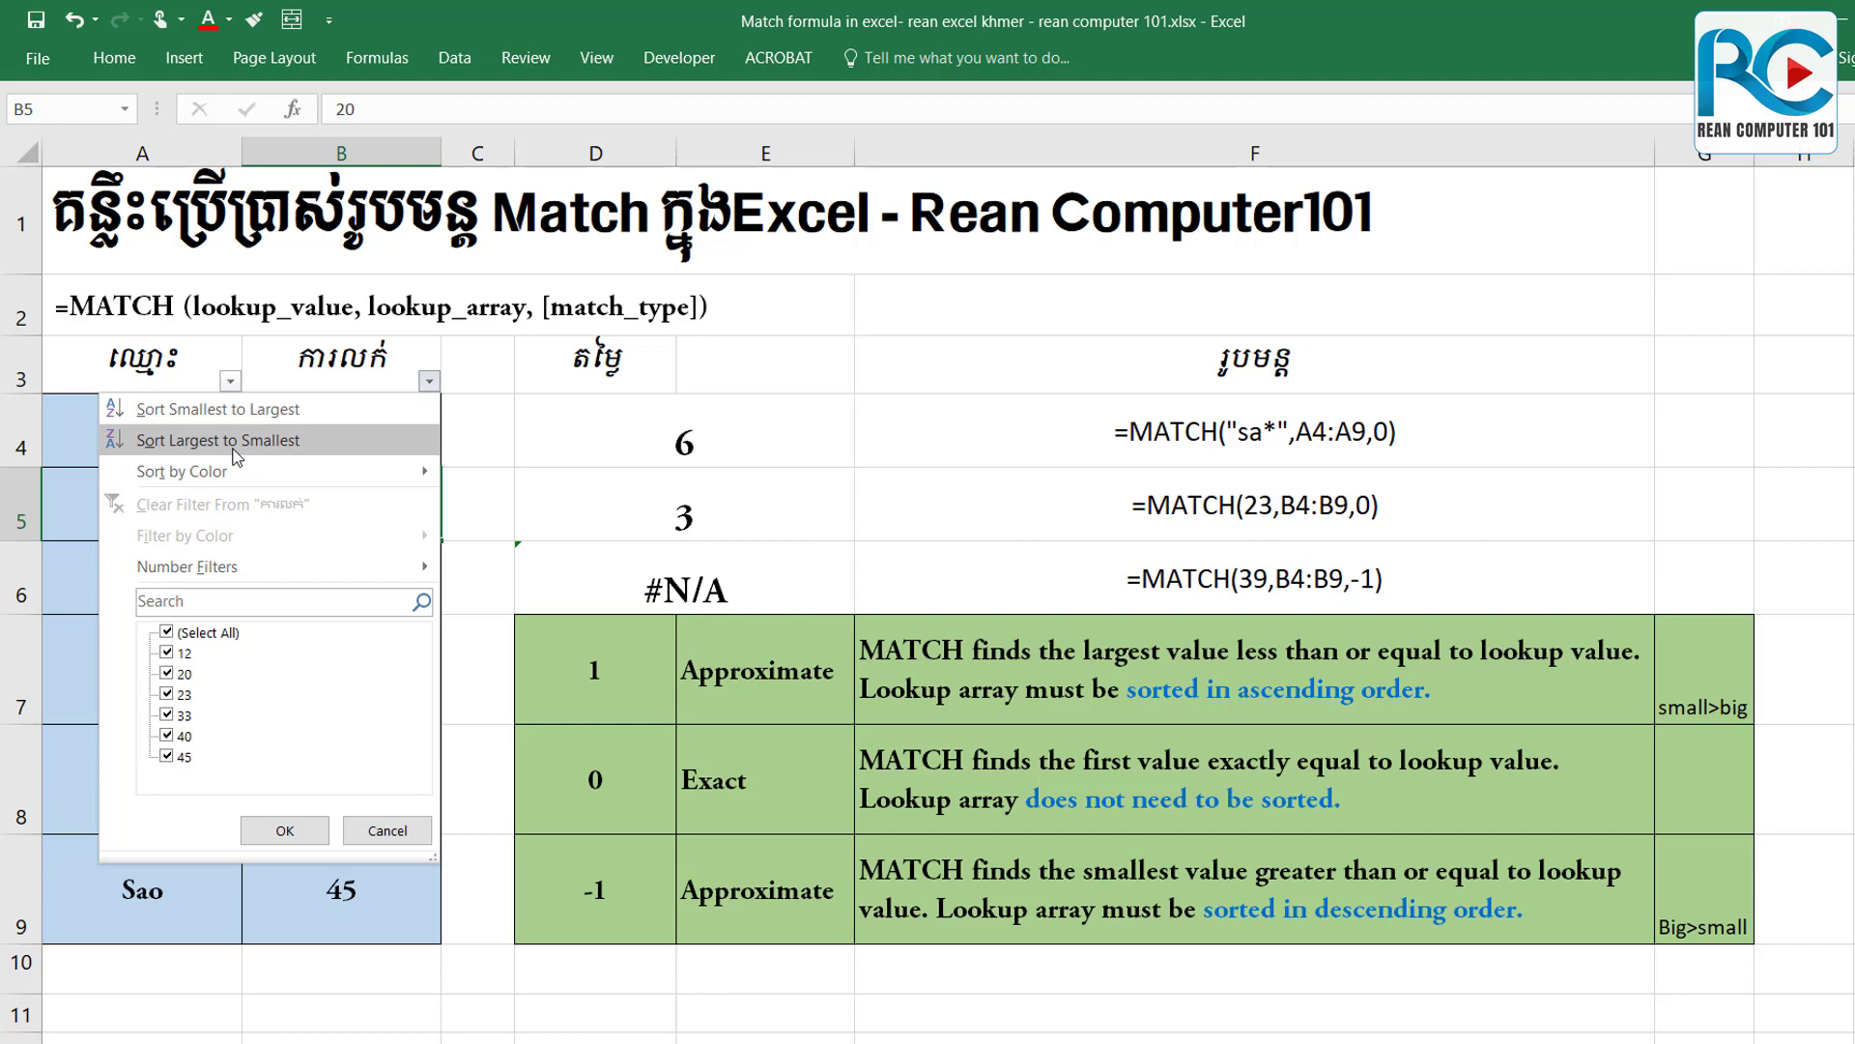
left_click(339, 452)
left_click(728, 586)
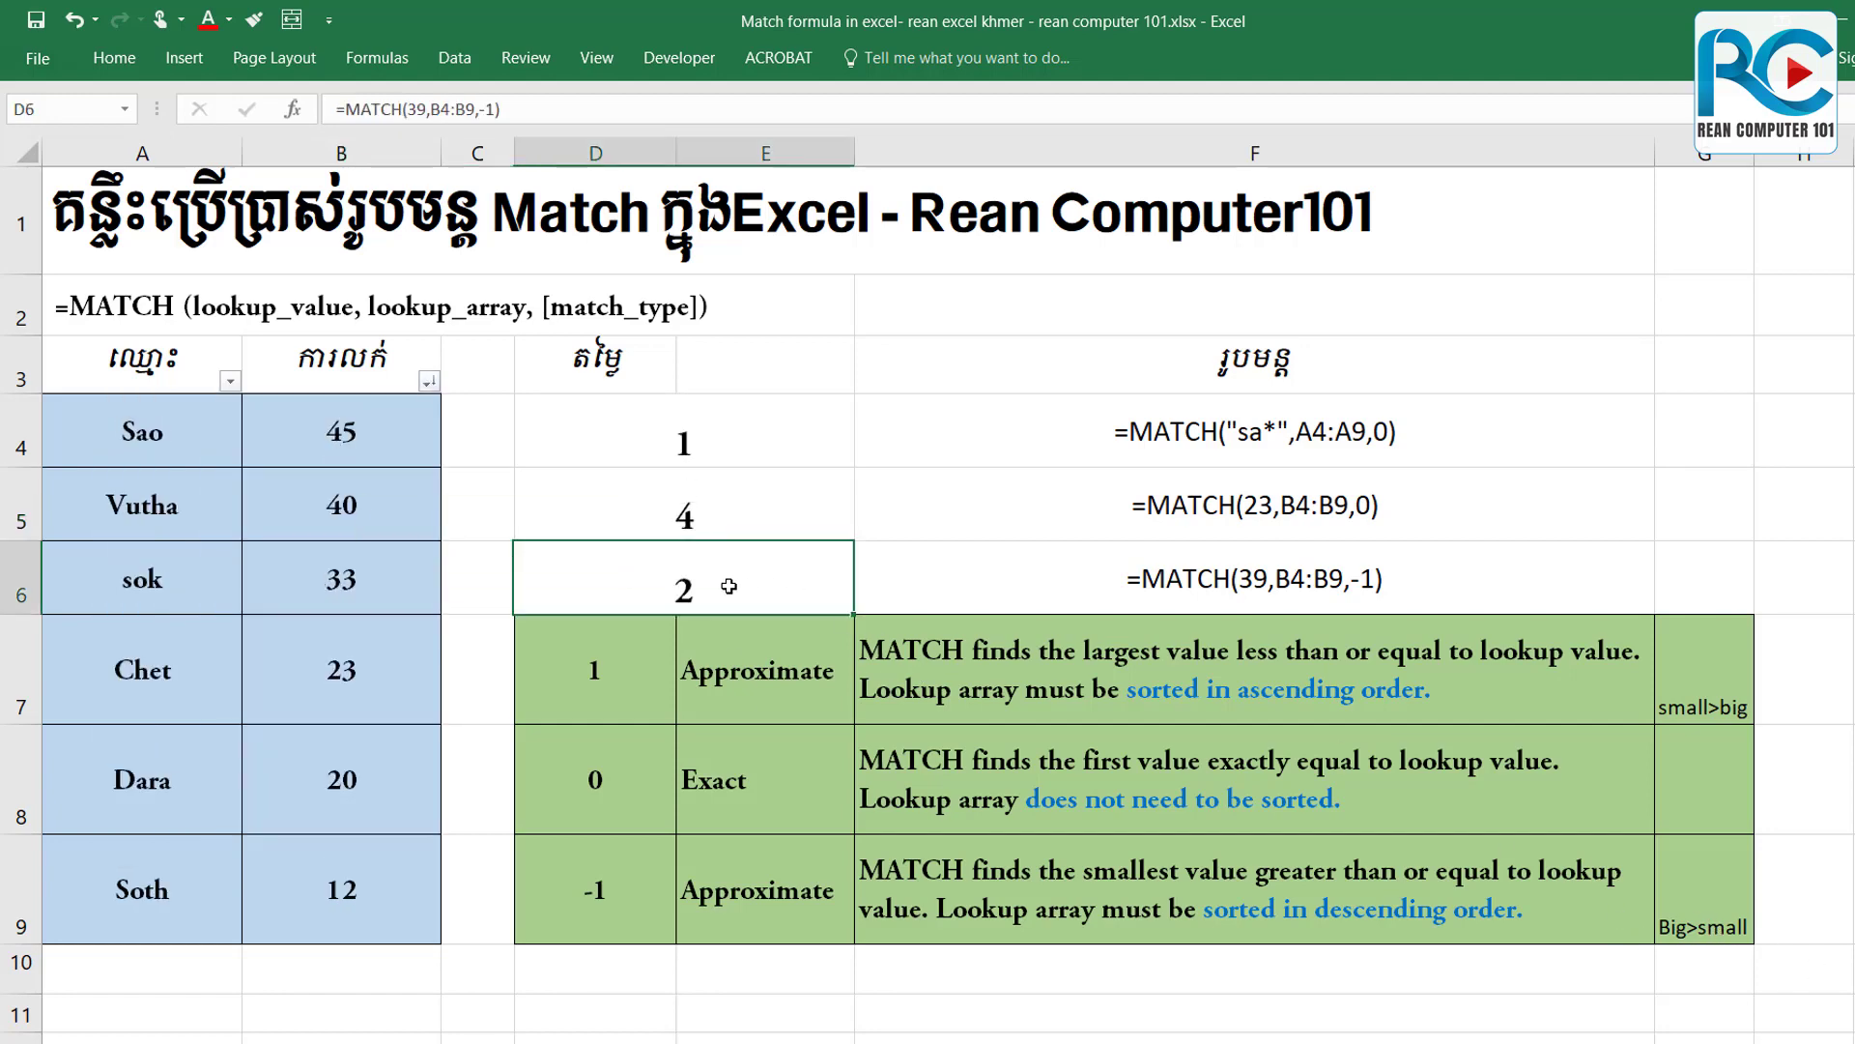
double_click(715, 590)
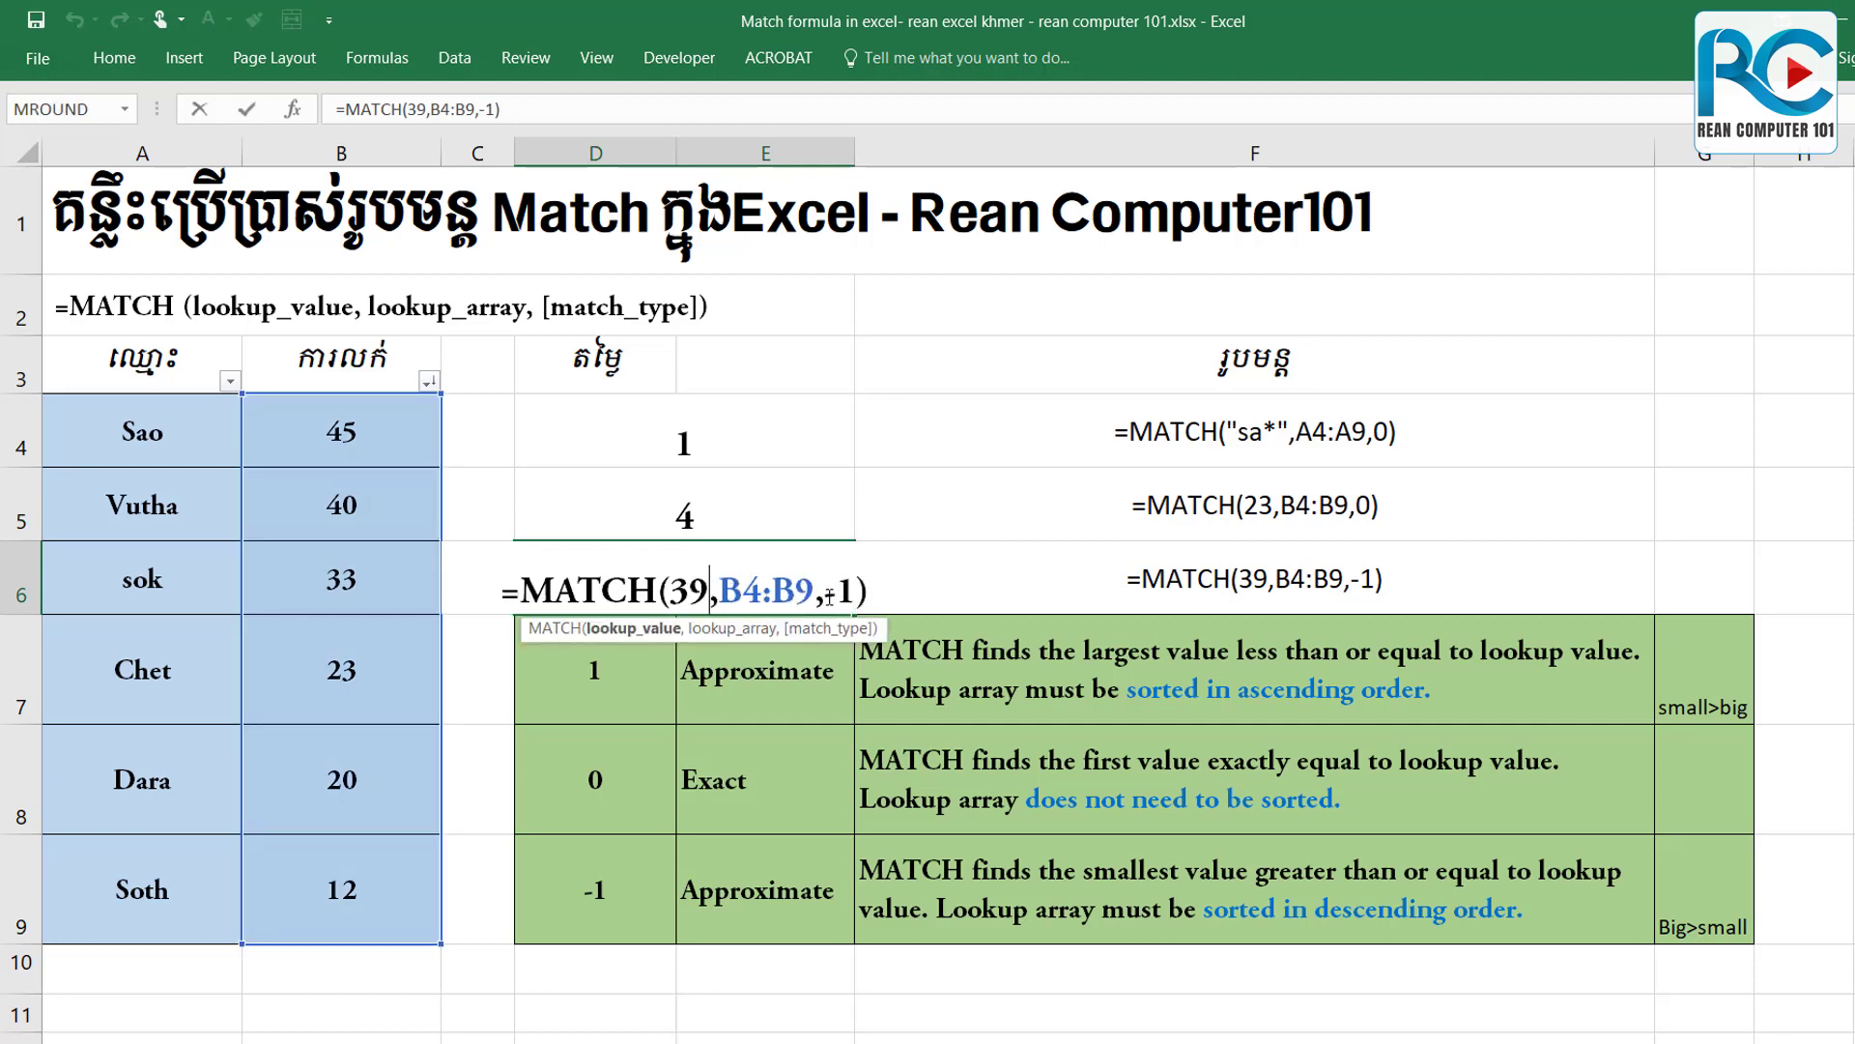
key("Return")
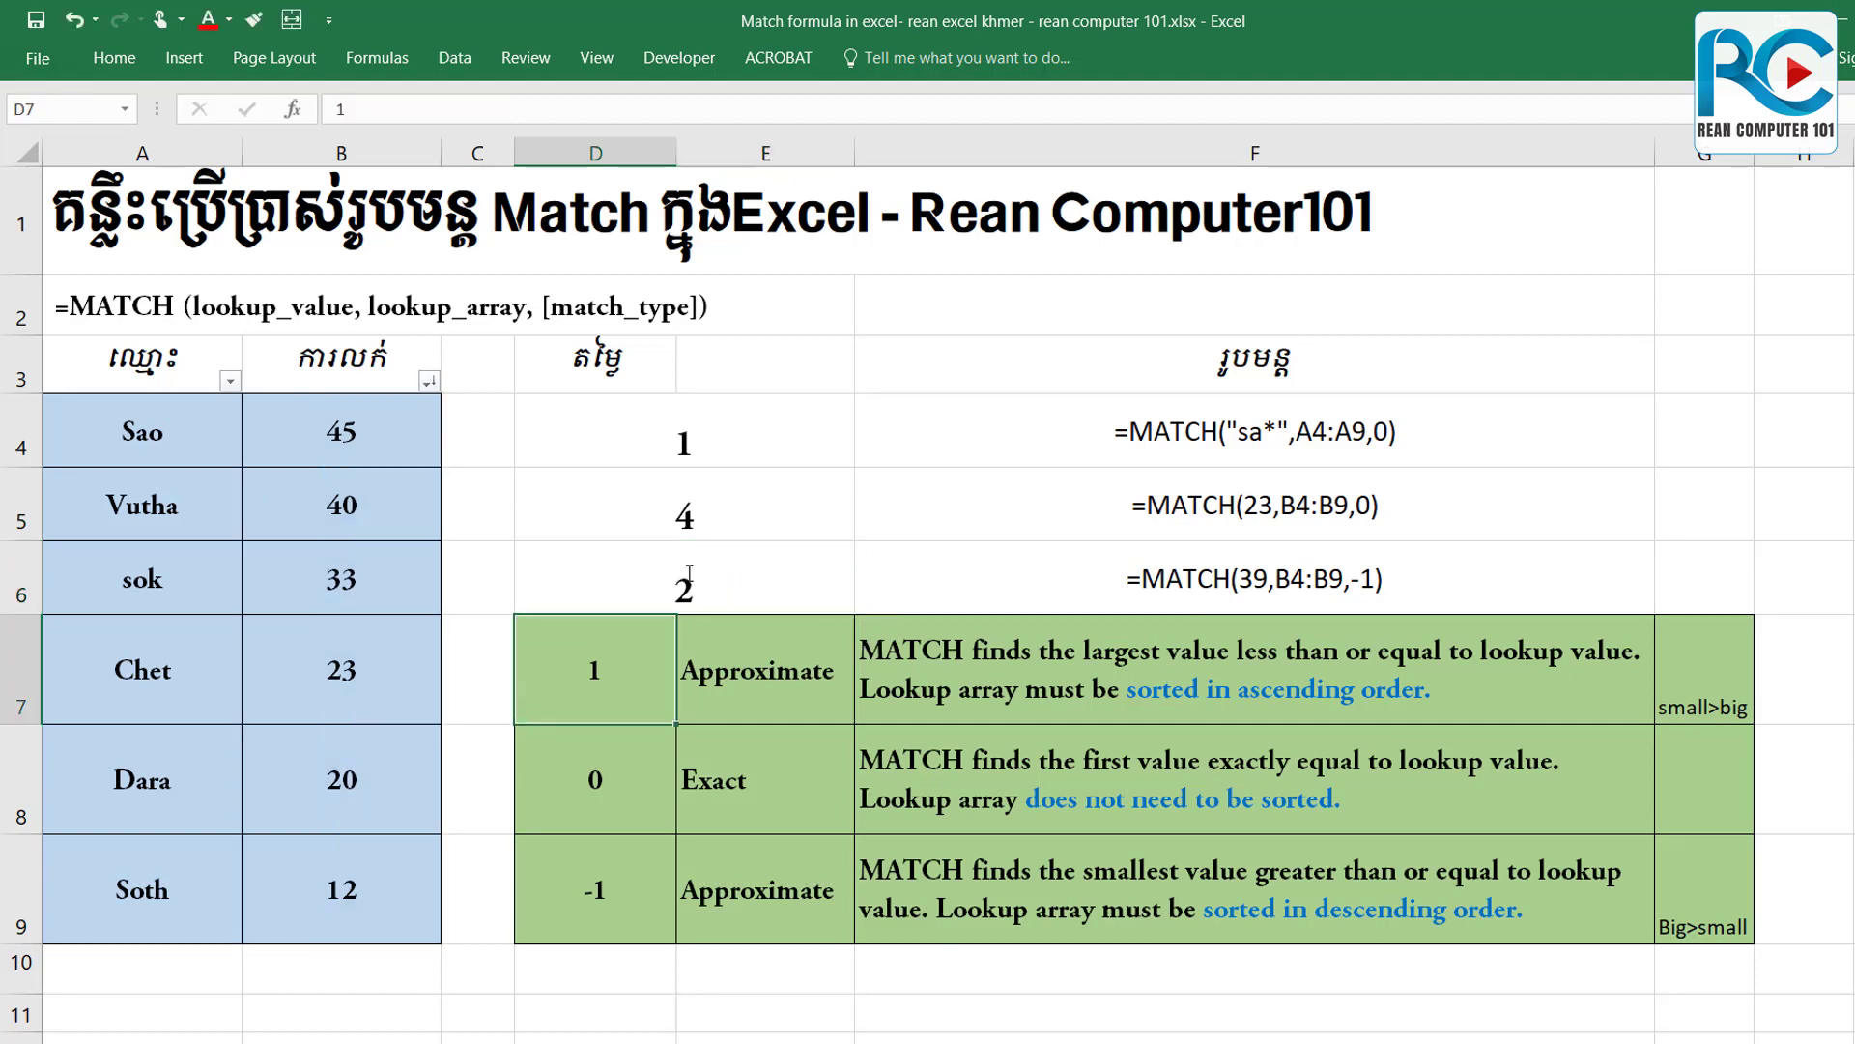
left_click(621, 576)
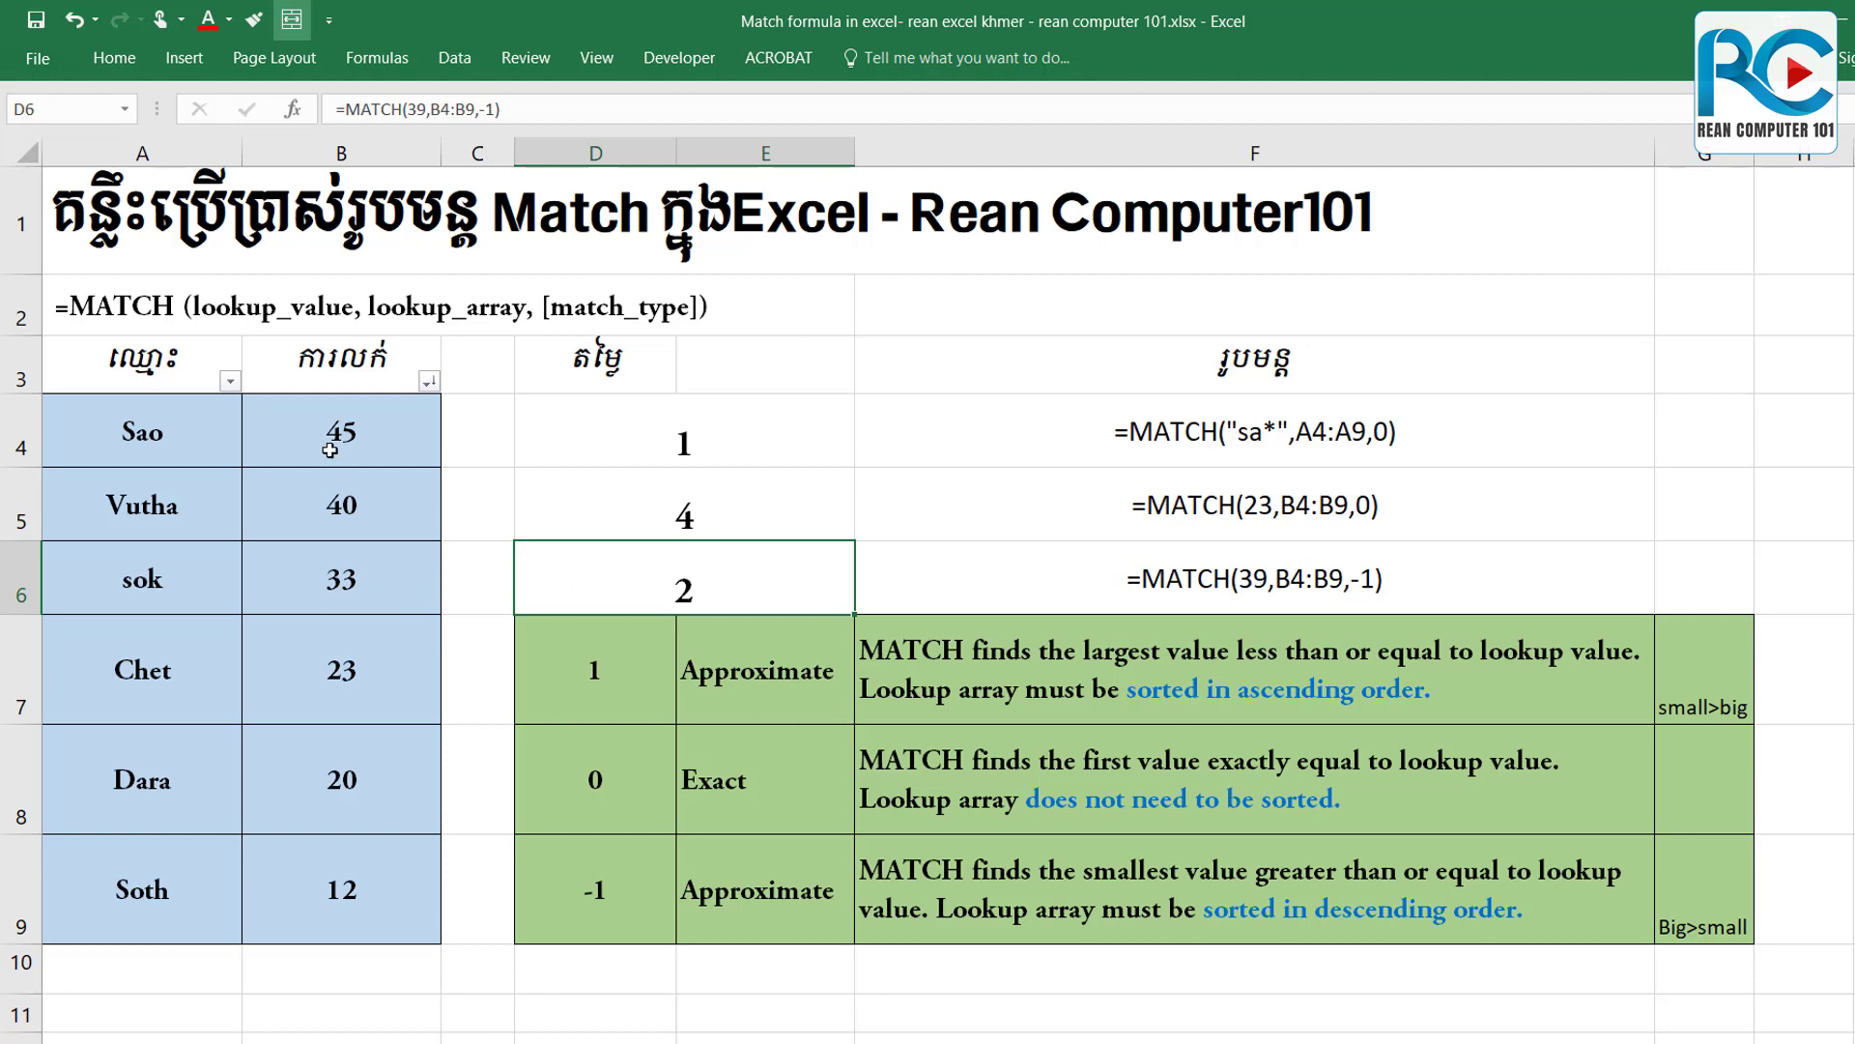
Select the top descending scores 45, 40 and 33 to compare against the lookup 39.
left_click(370, 442)
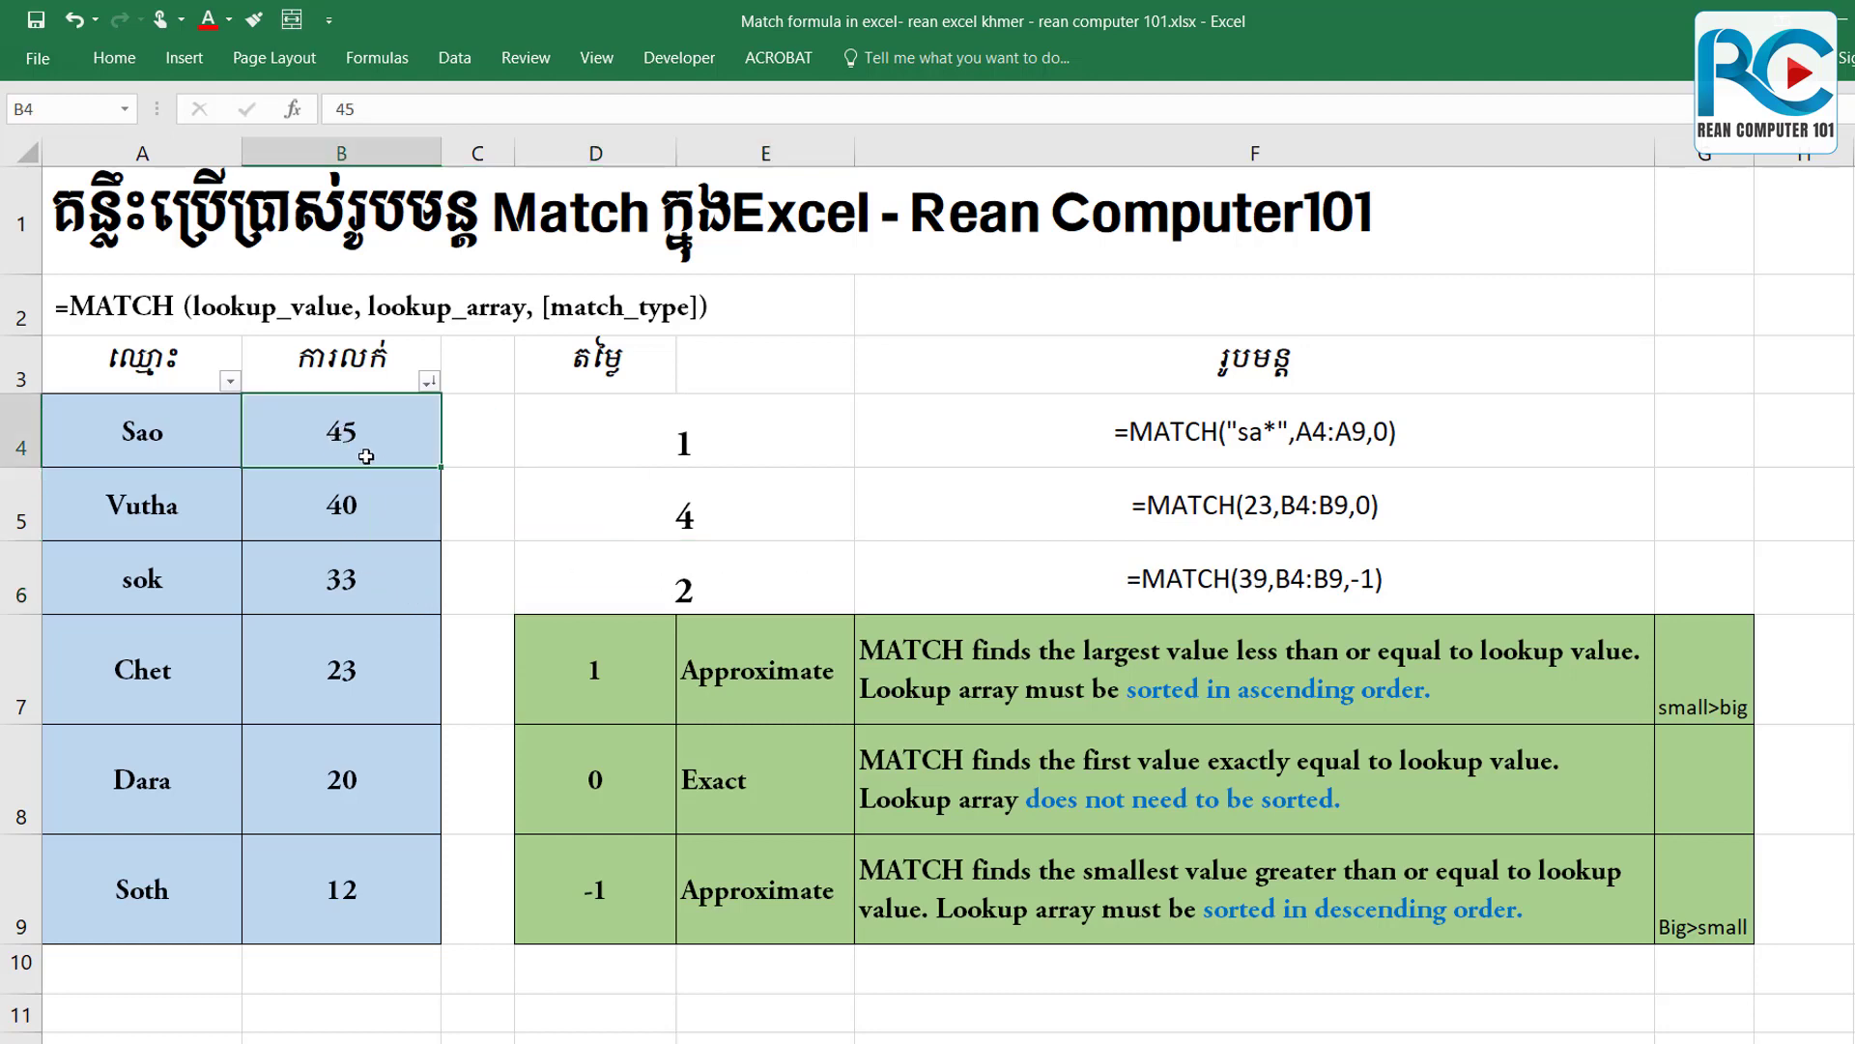
left_click(367, 502)
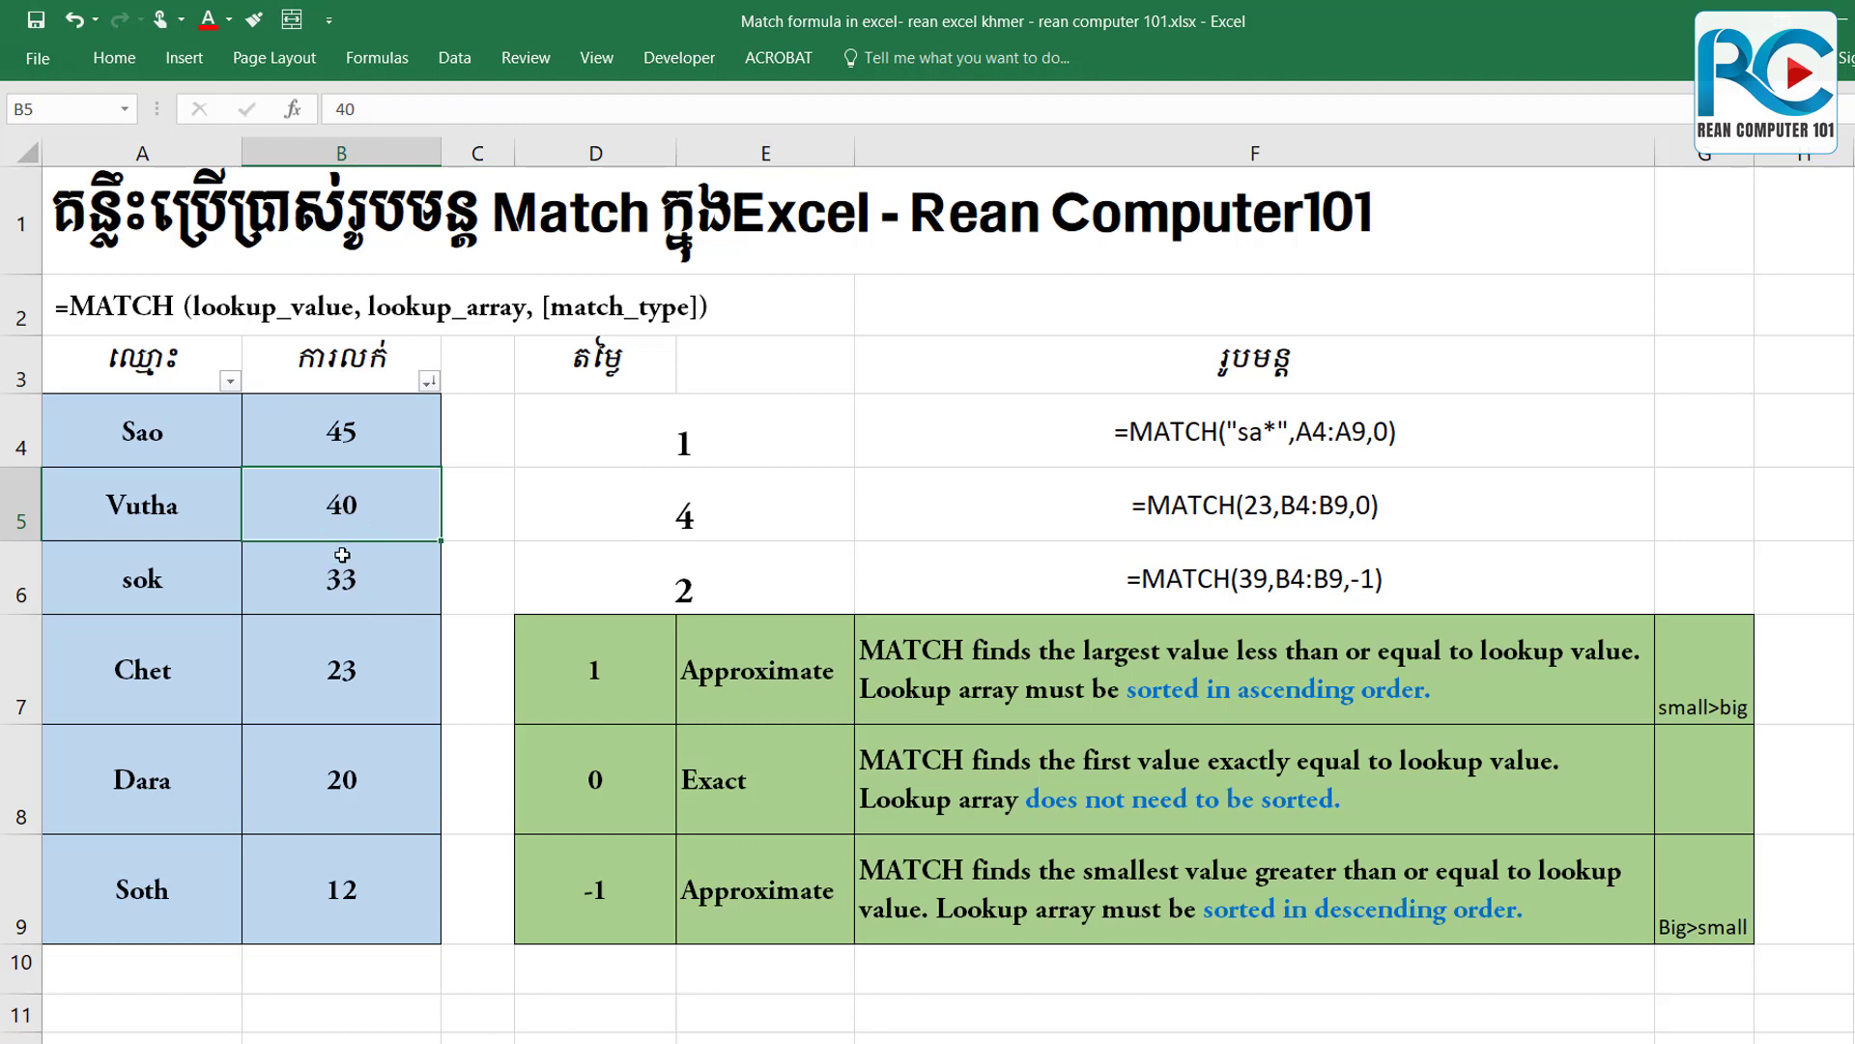
left_click_drag(352, 593, 348, 505)
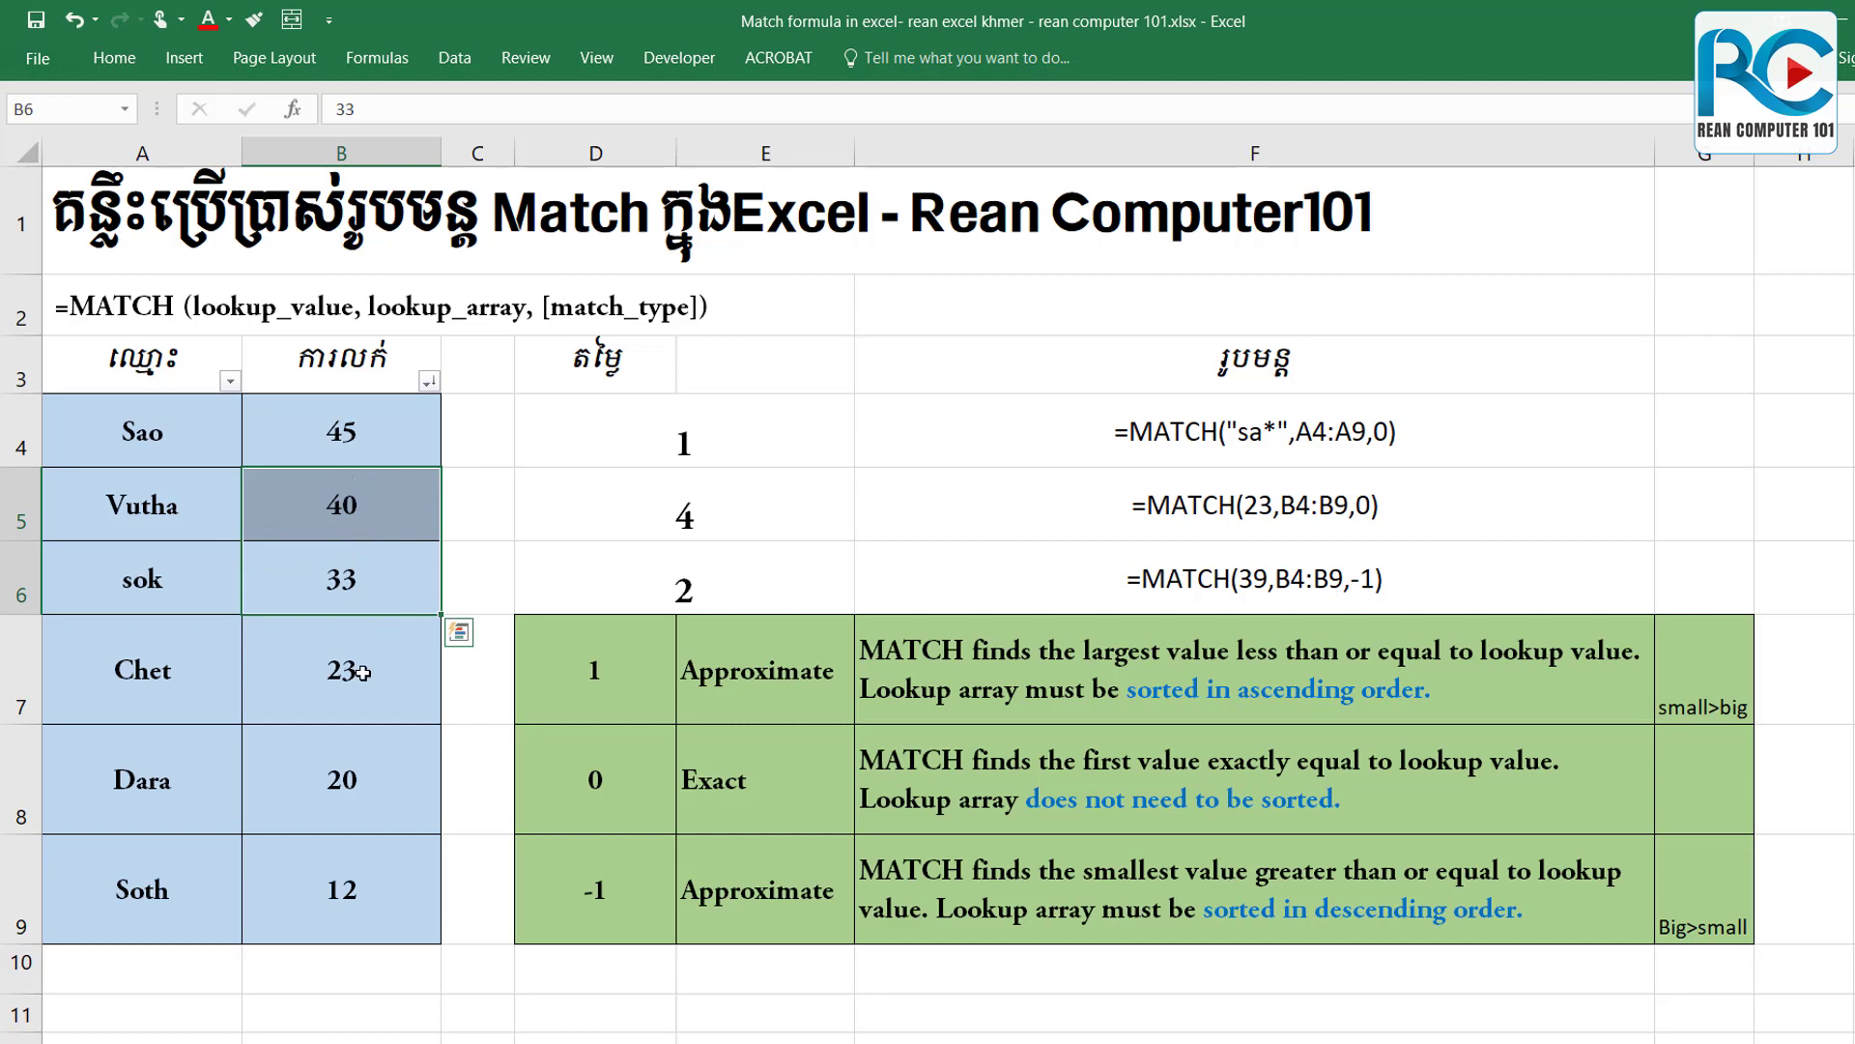
left_click(591, 587)
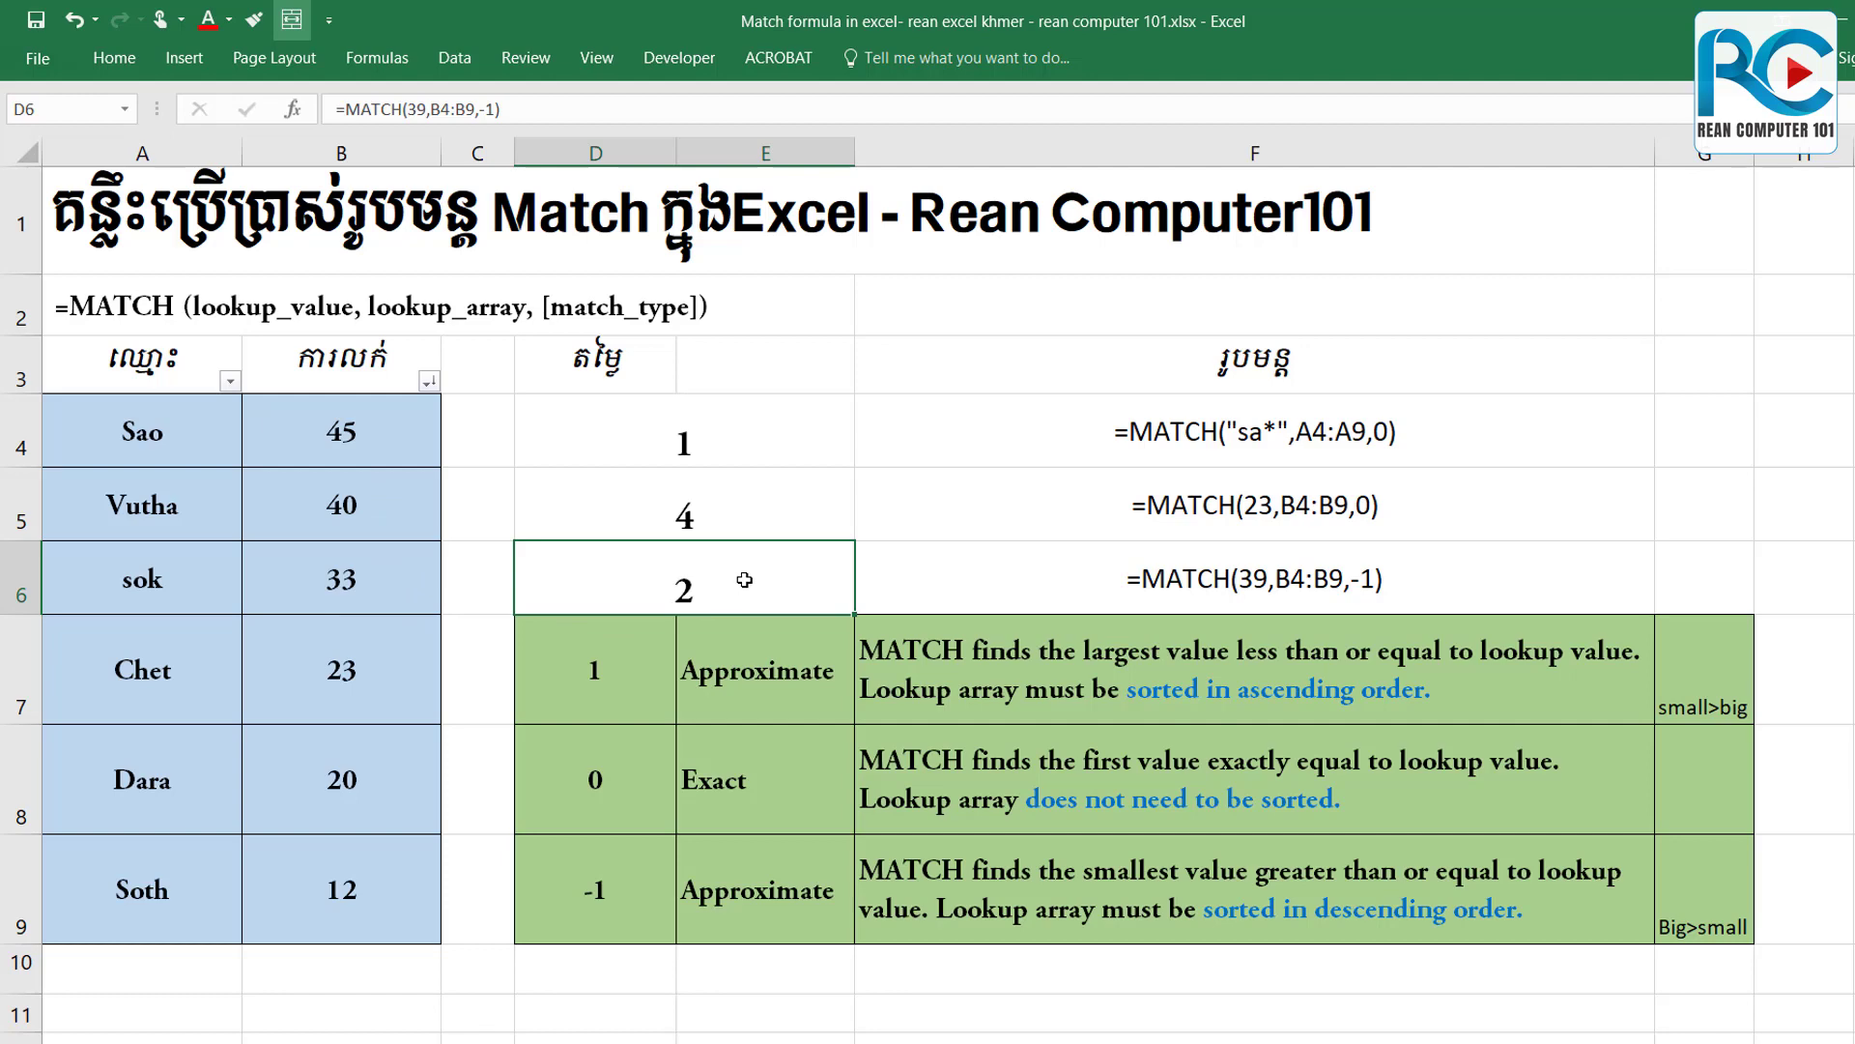
Re-commit D6's =MATCH(39,B4:B9,-1) unchanged and open column B's filter menu.
double_click(745, 579)
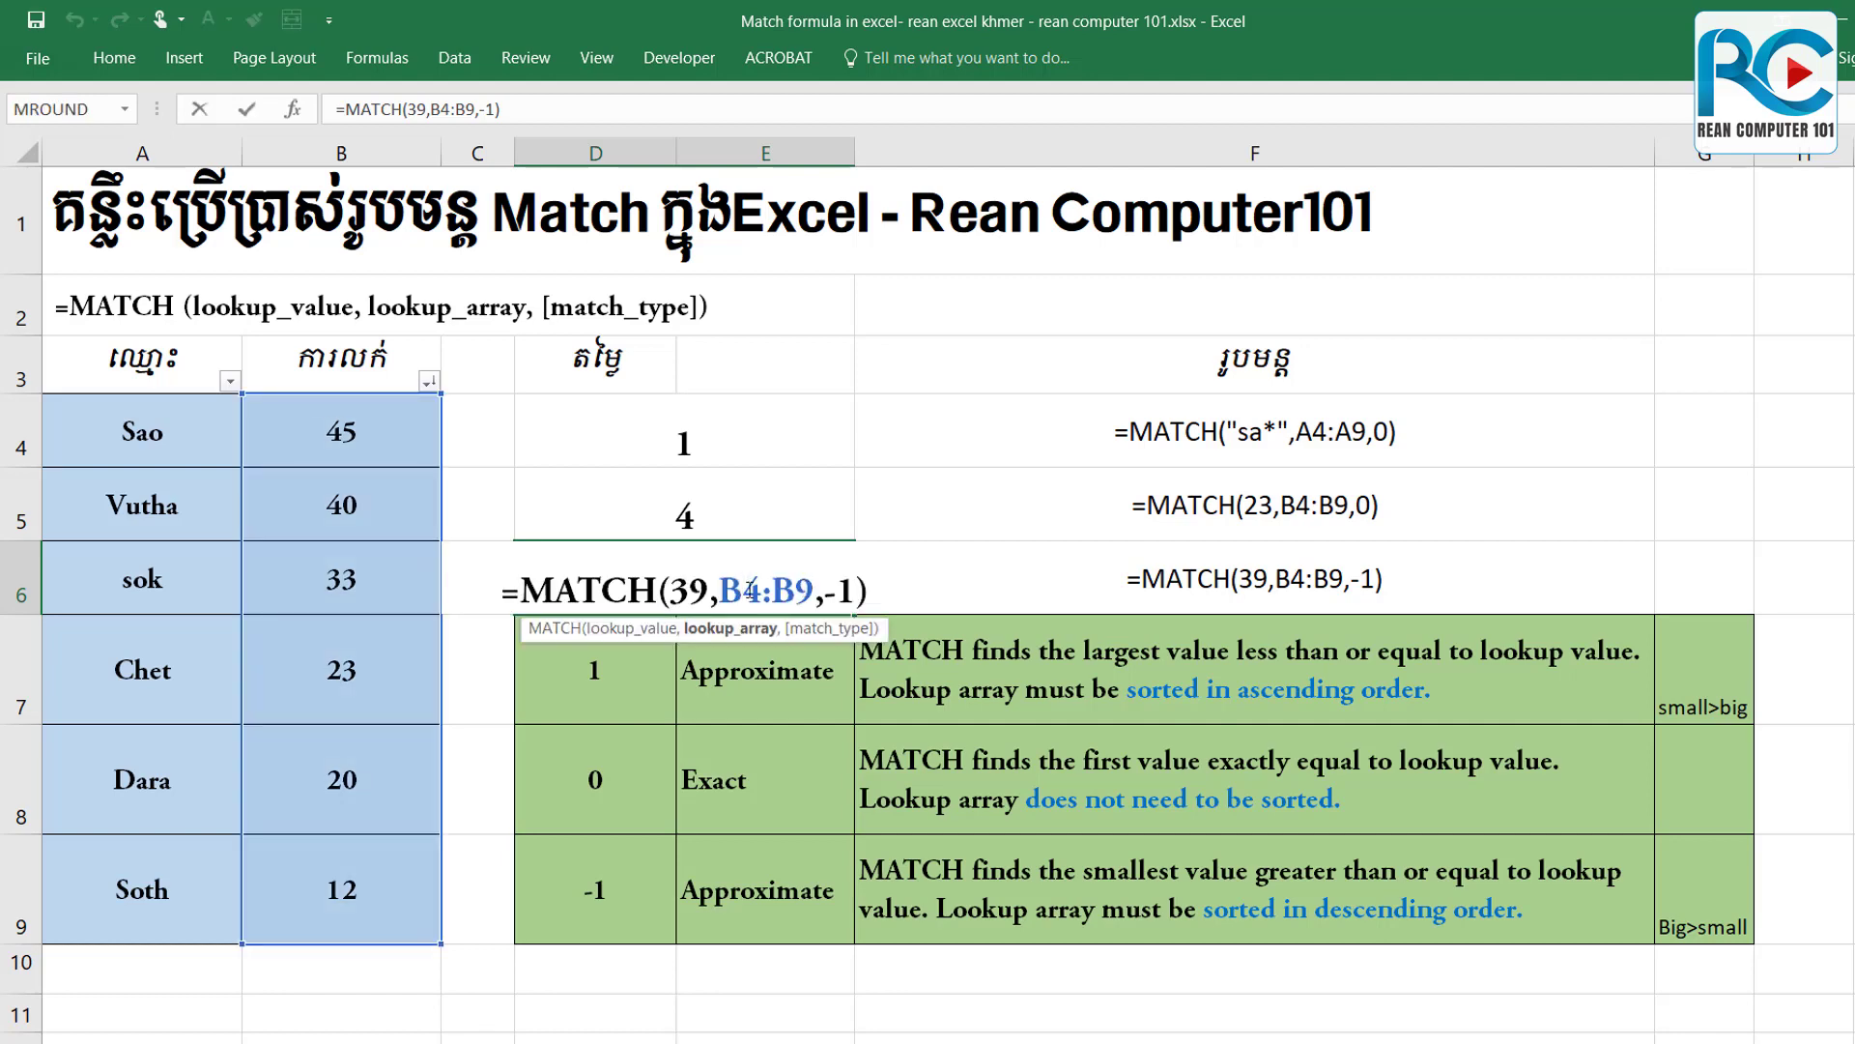
left_click_drag(712, 588, 674, 589)
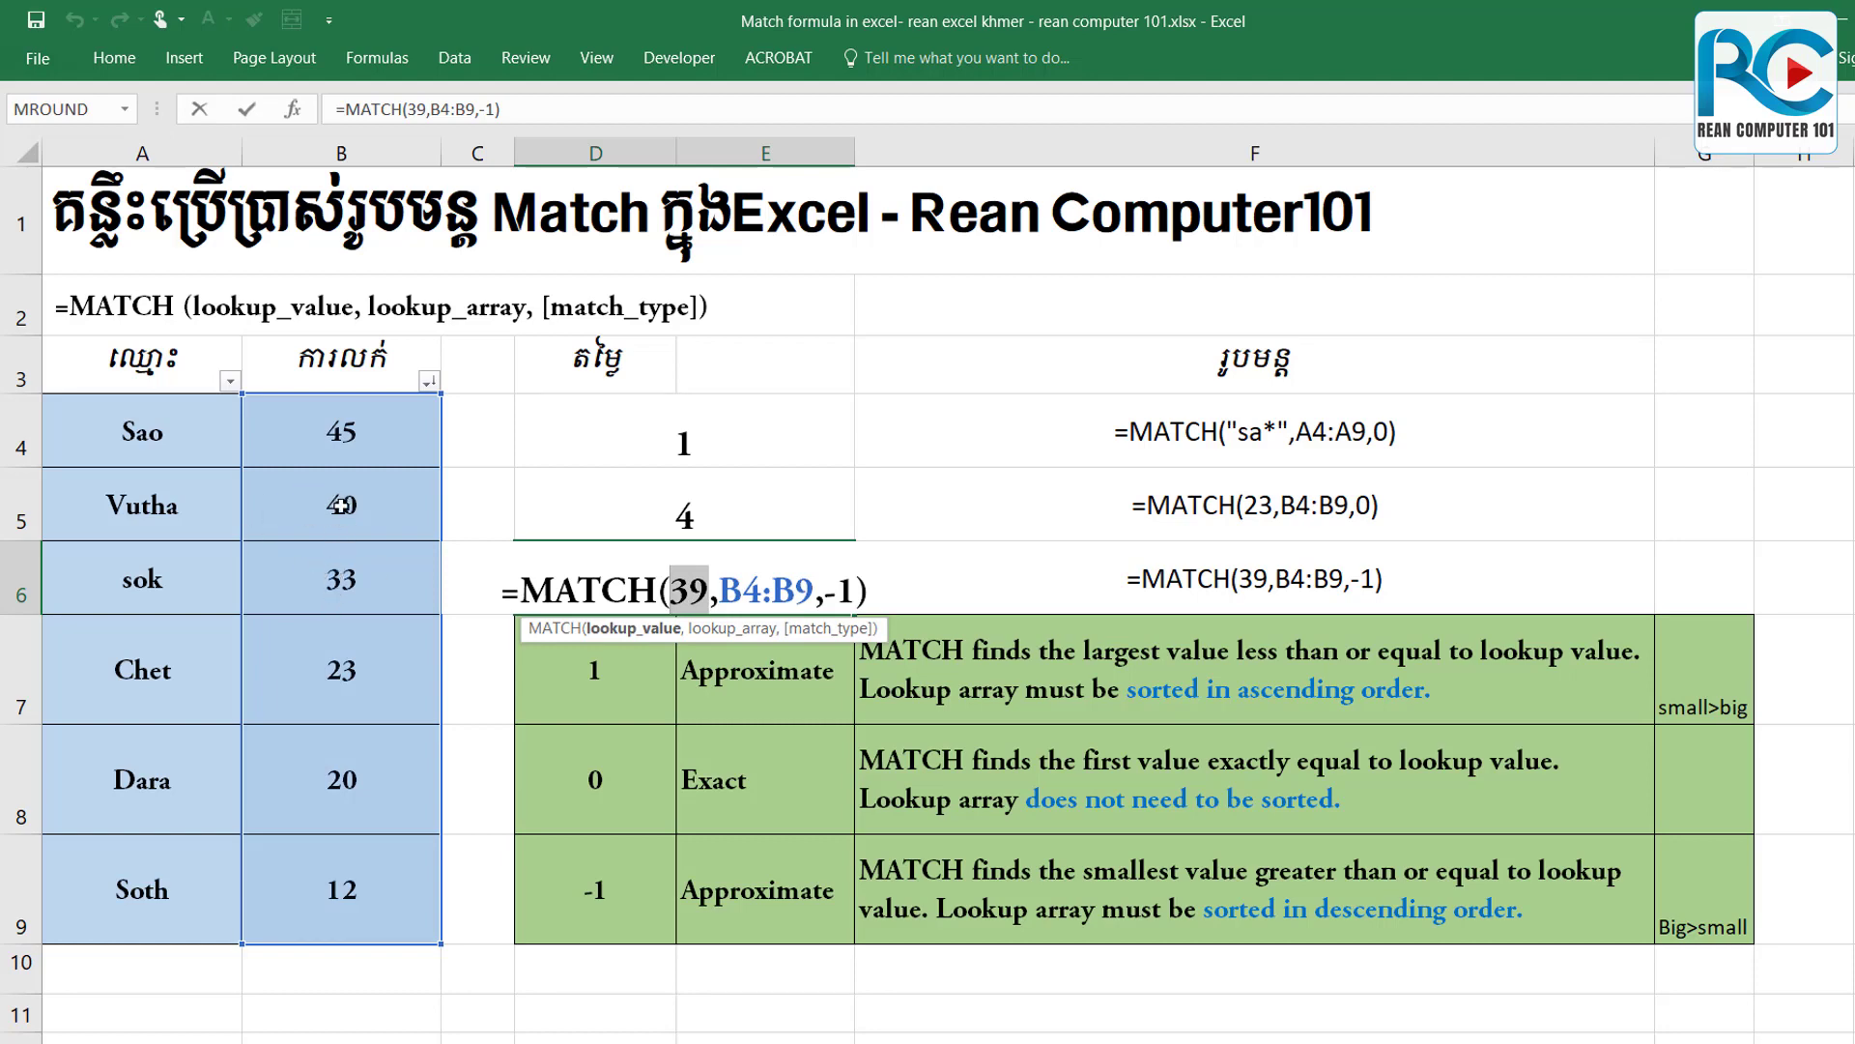
left_click(893, 594)
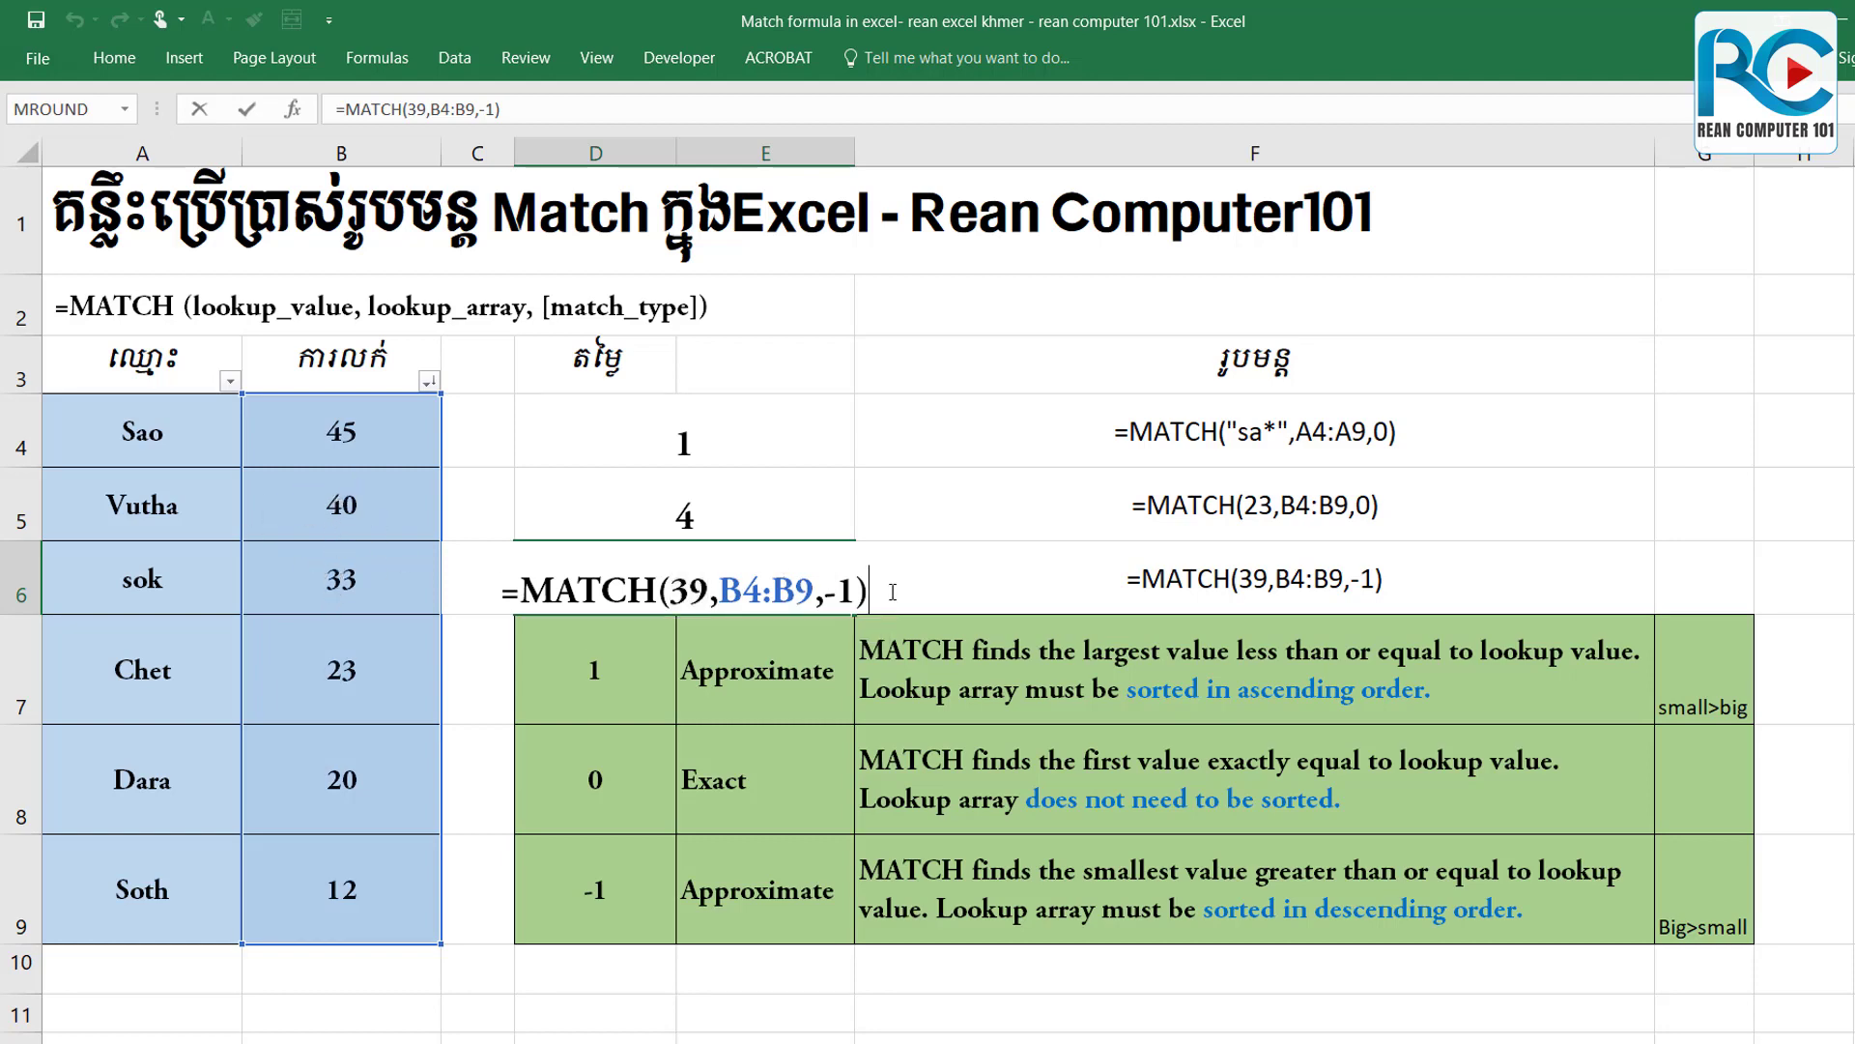
key("Return")
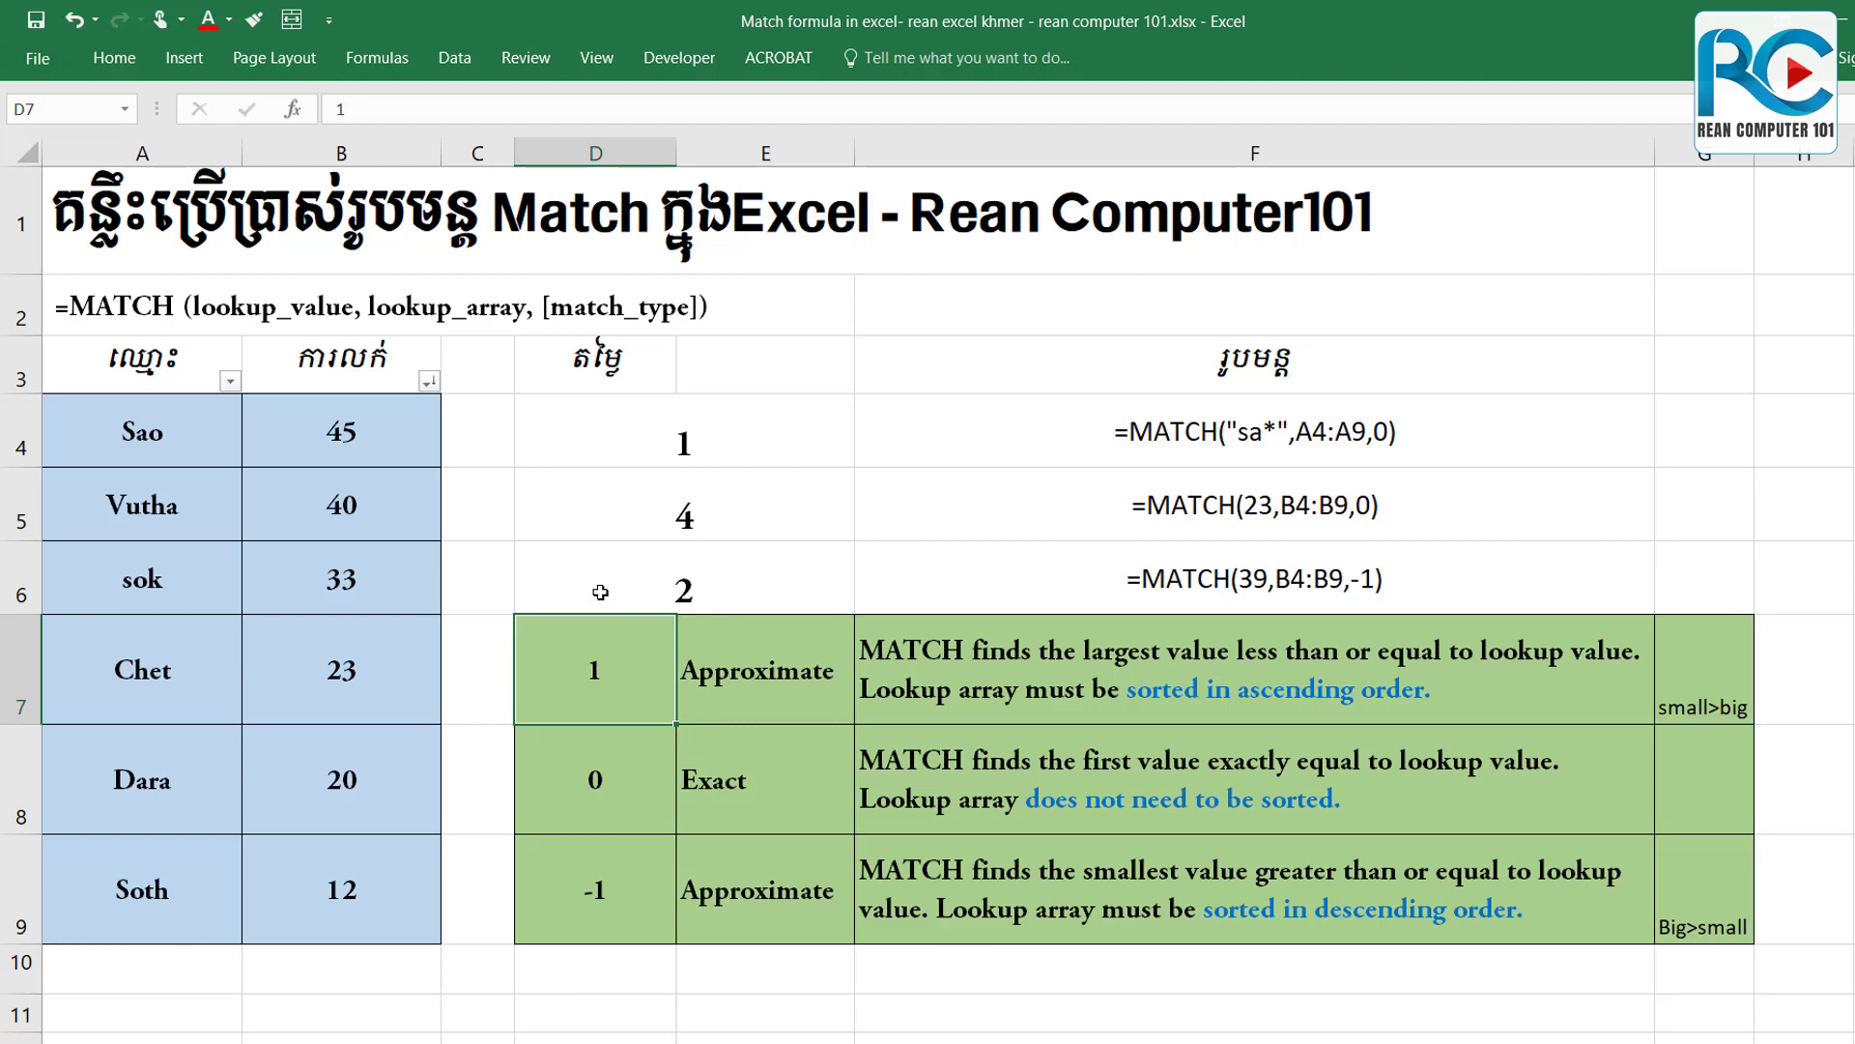
left_click(428, 381)
mouse_move(182, 471)
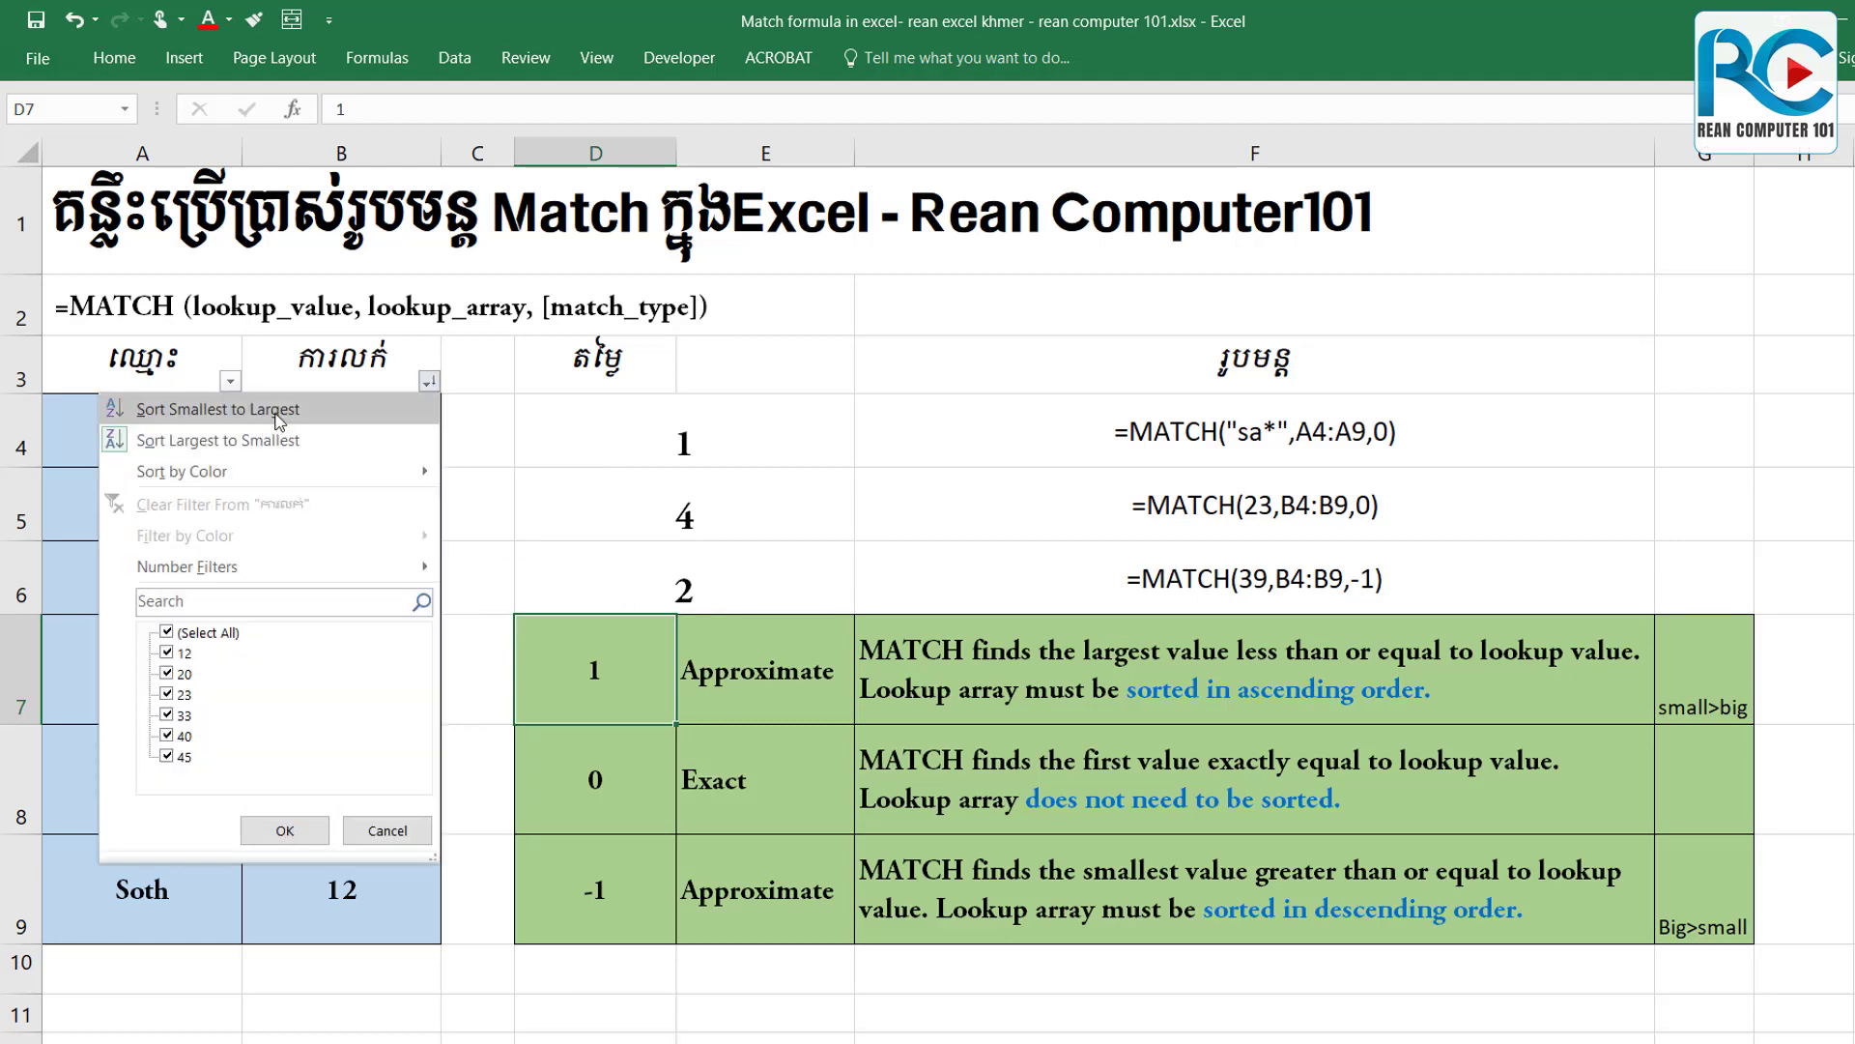
Re-sort the scores ascending and change D6 to =MATCH(39,B4:B9,1), returning 4.
left_click(276, 409)
double_click(787, 590)
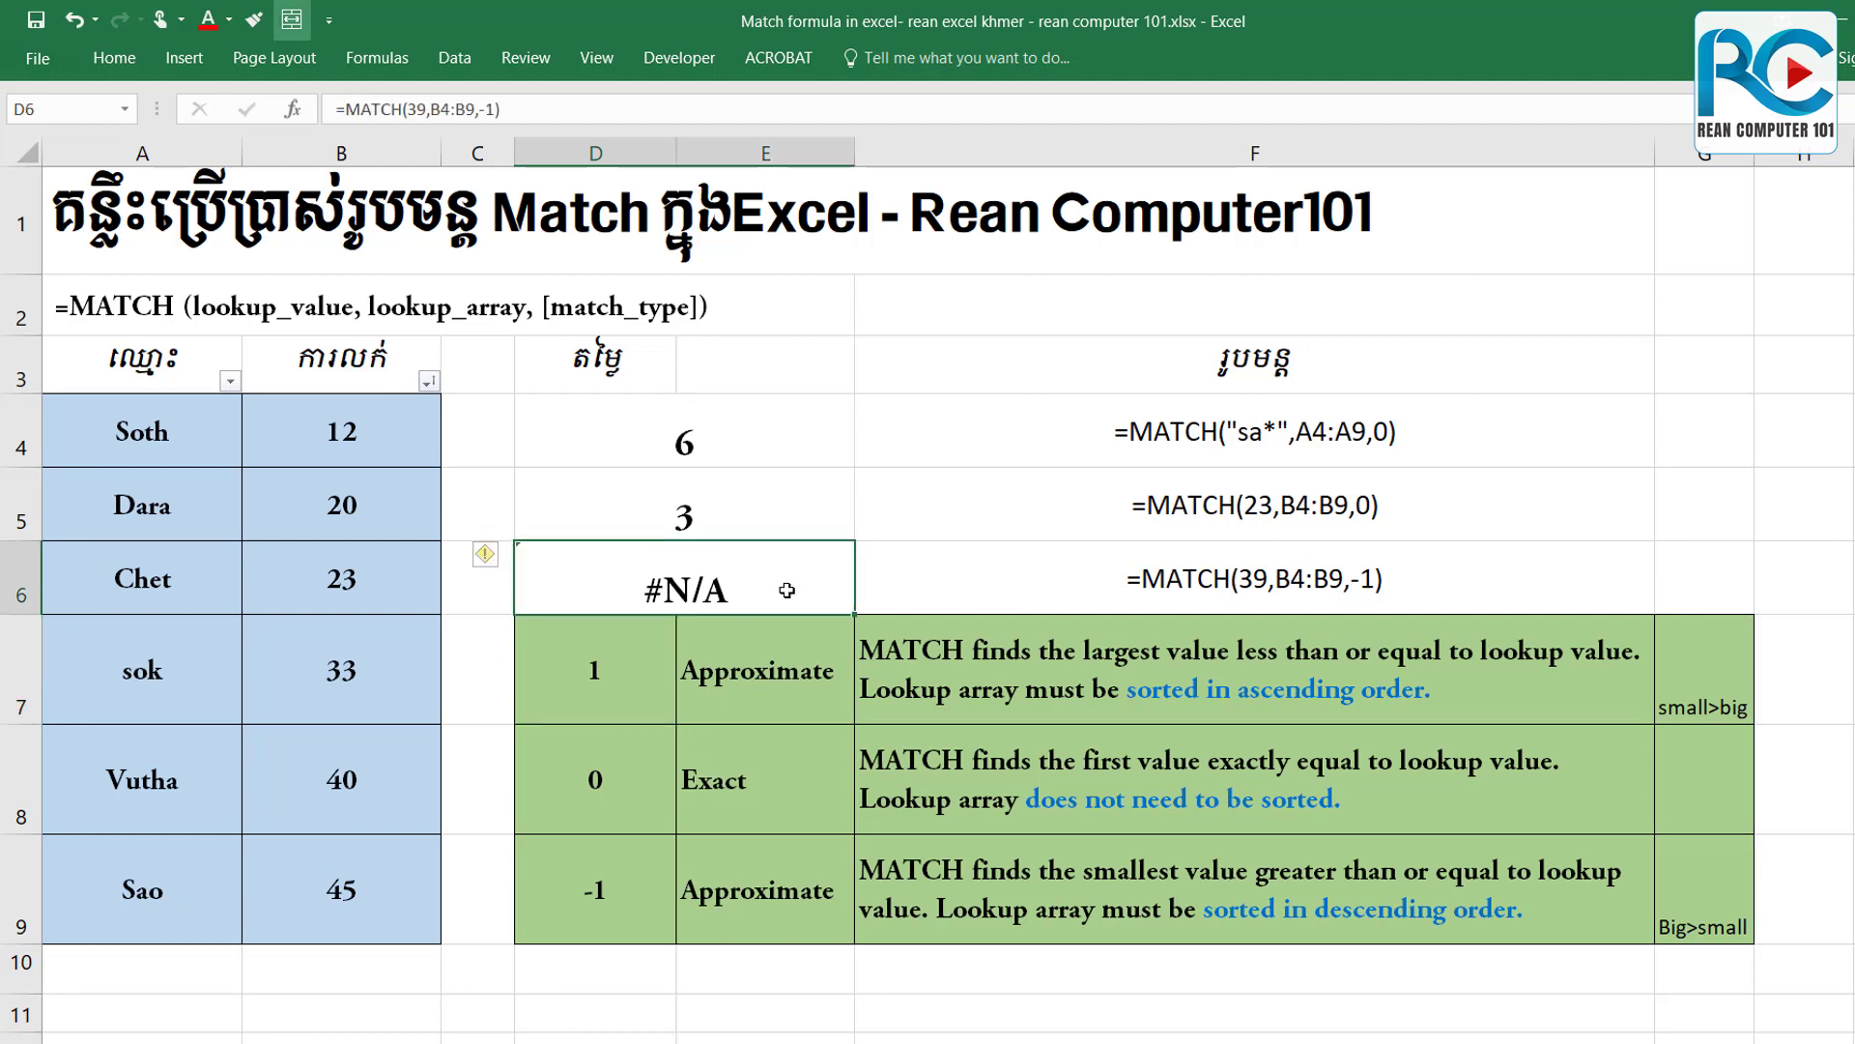
left_click_drag(824, 589, 839, 589)
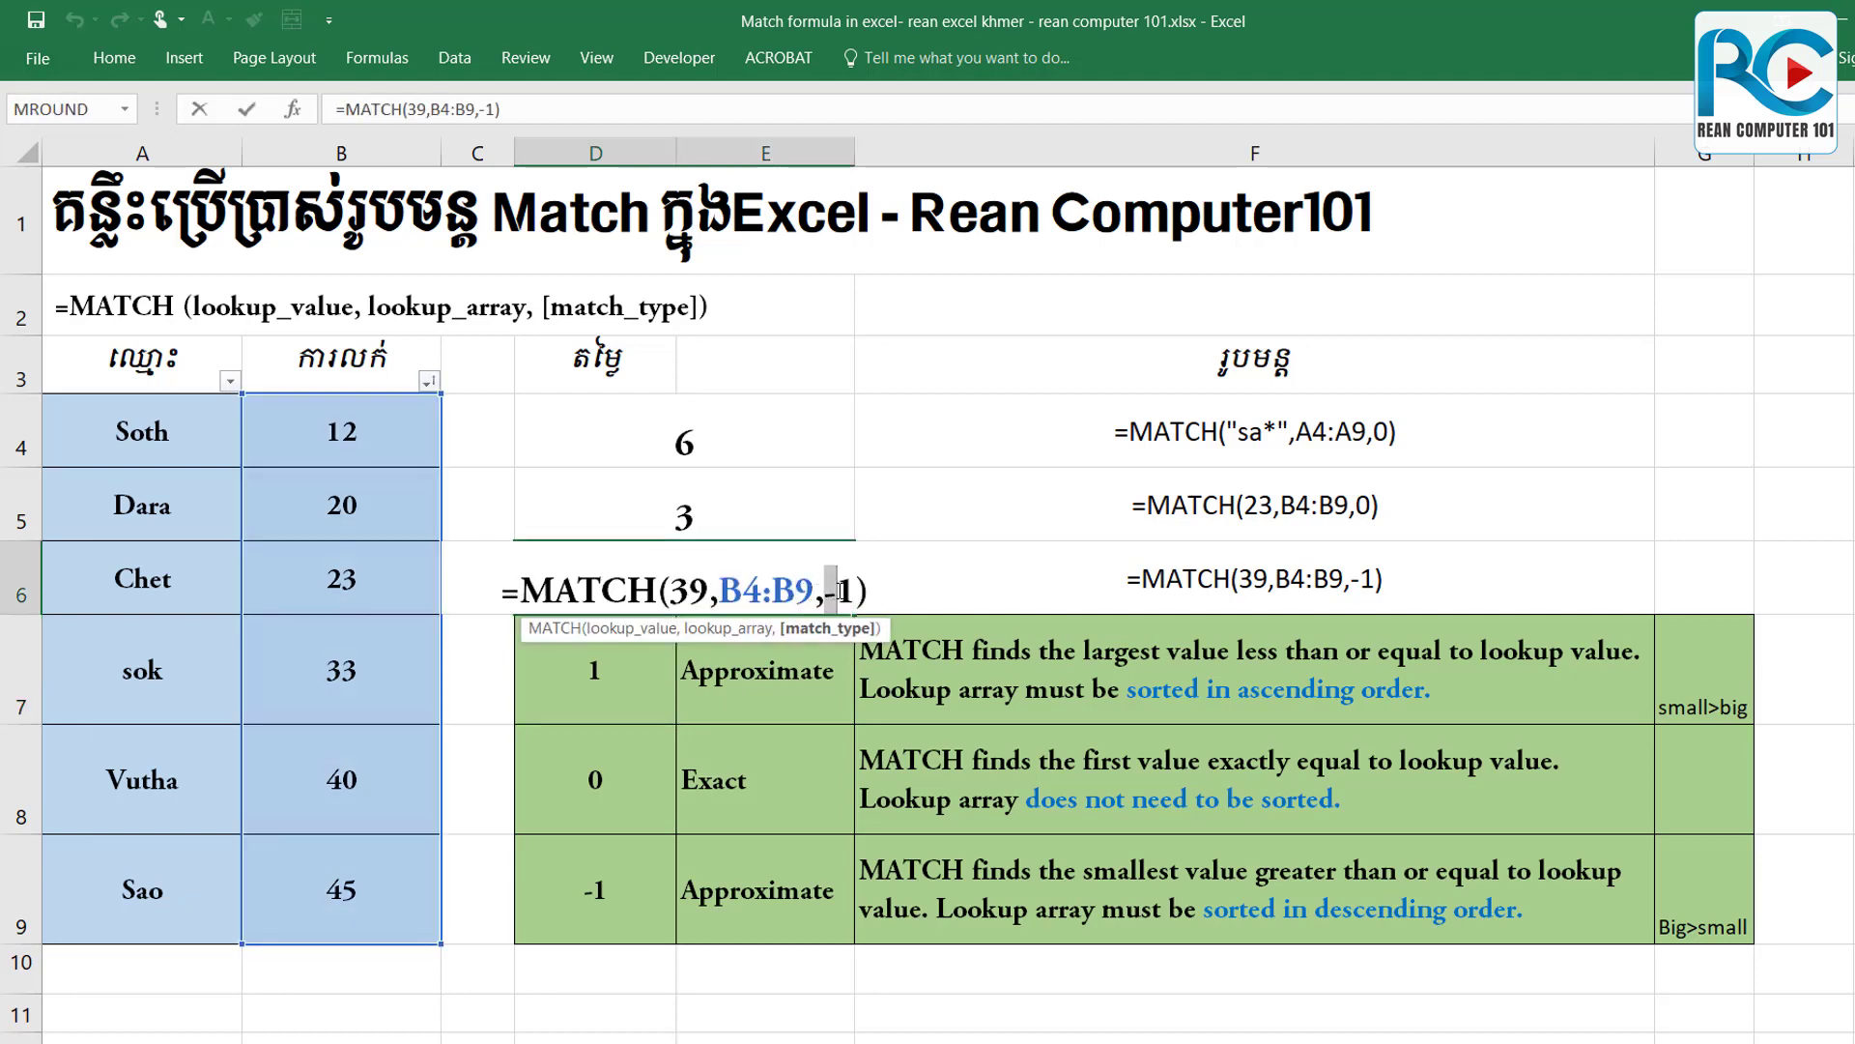
key("BackSpace")
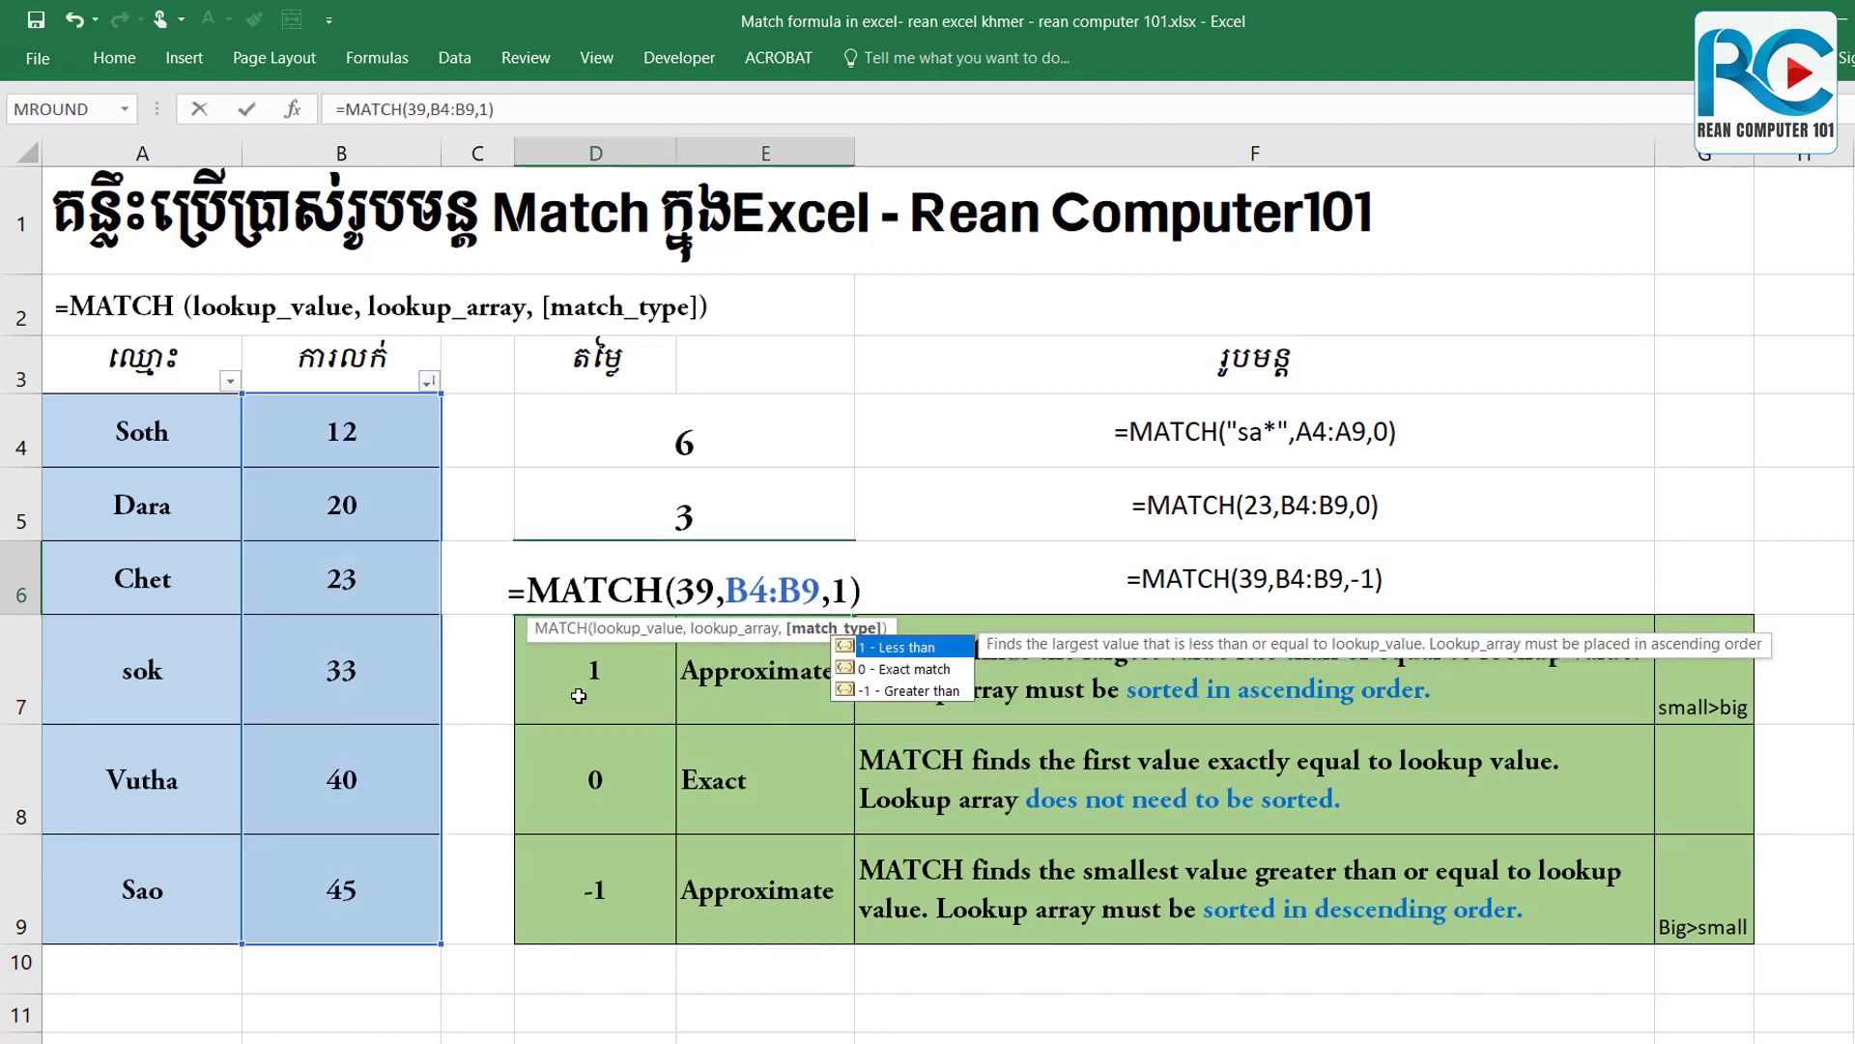
left_click(706, 588)
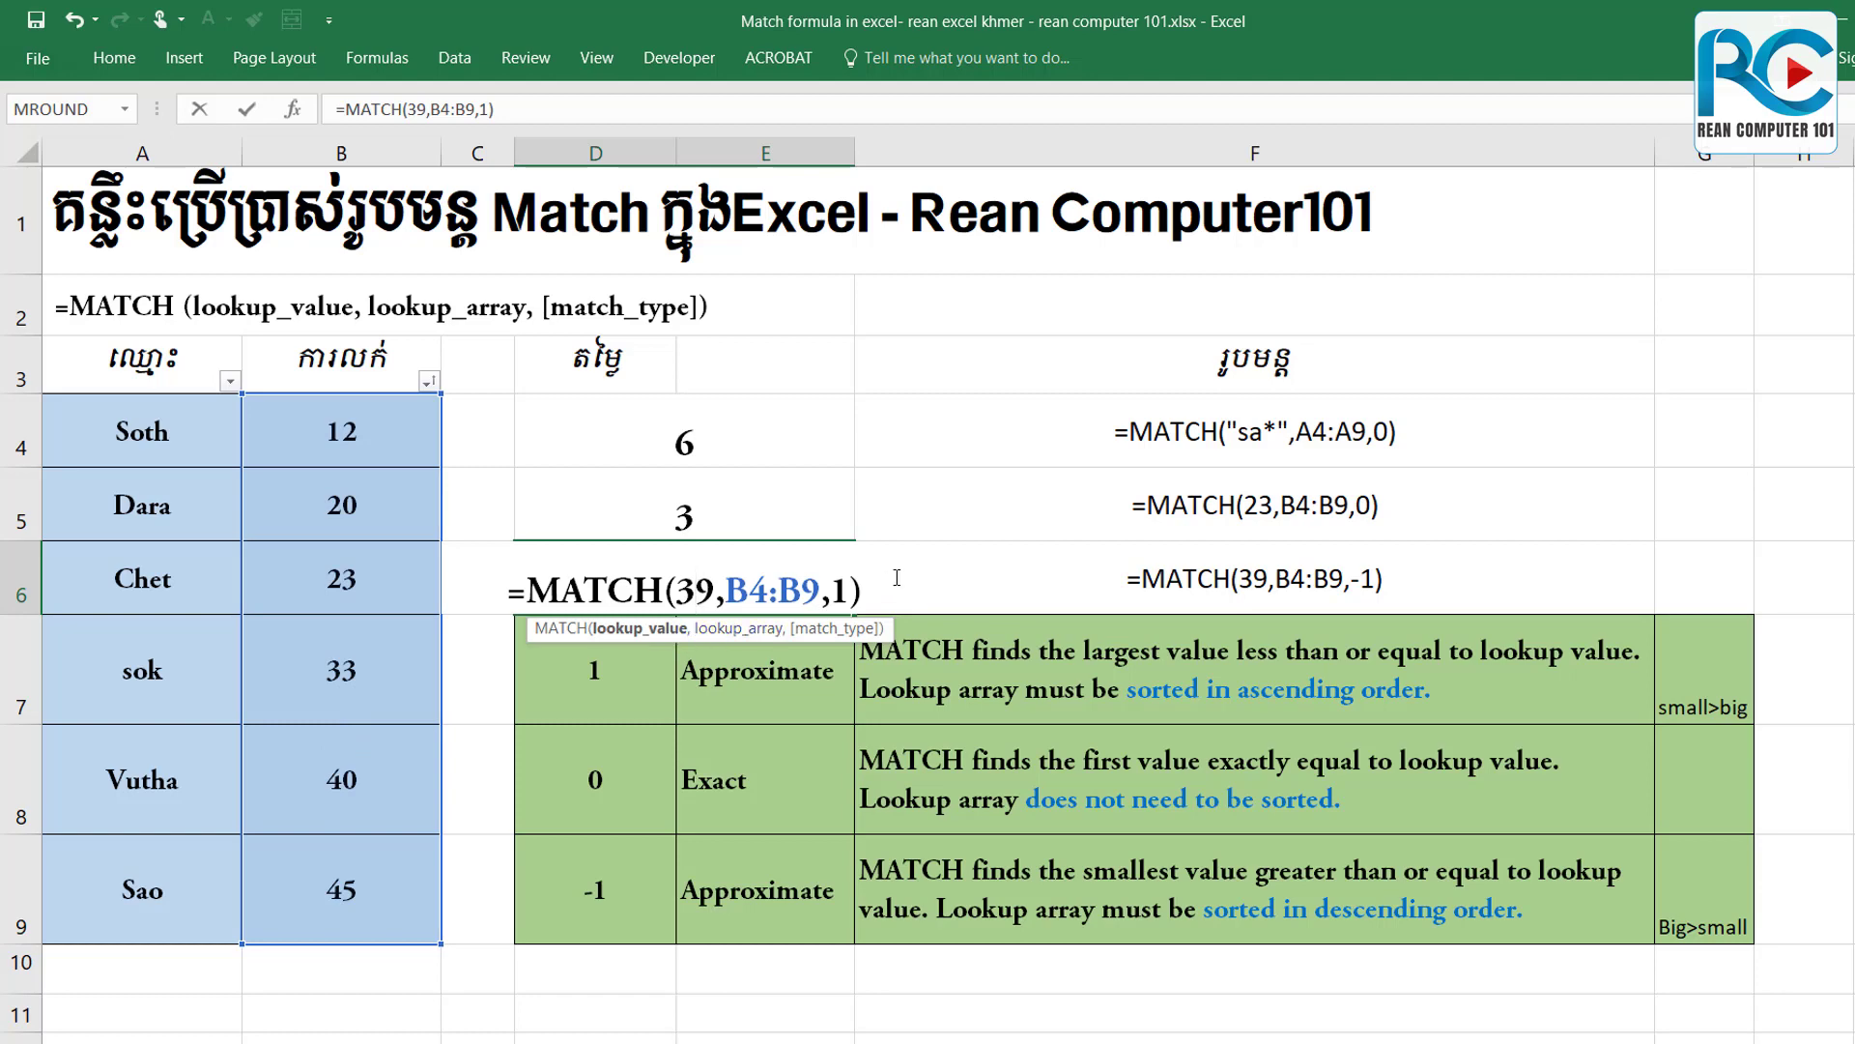
left_click(871, 597)
key("Return")
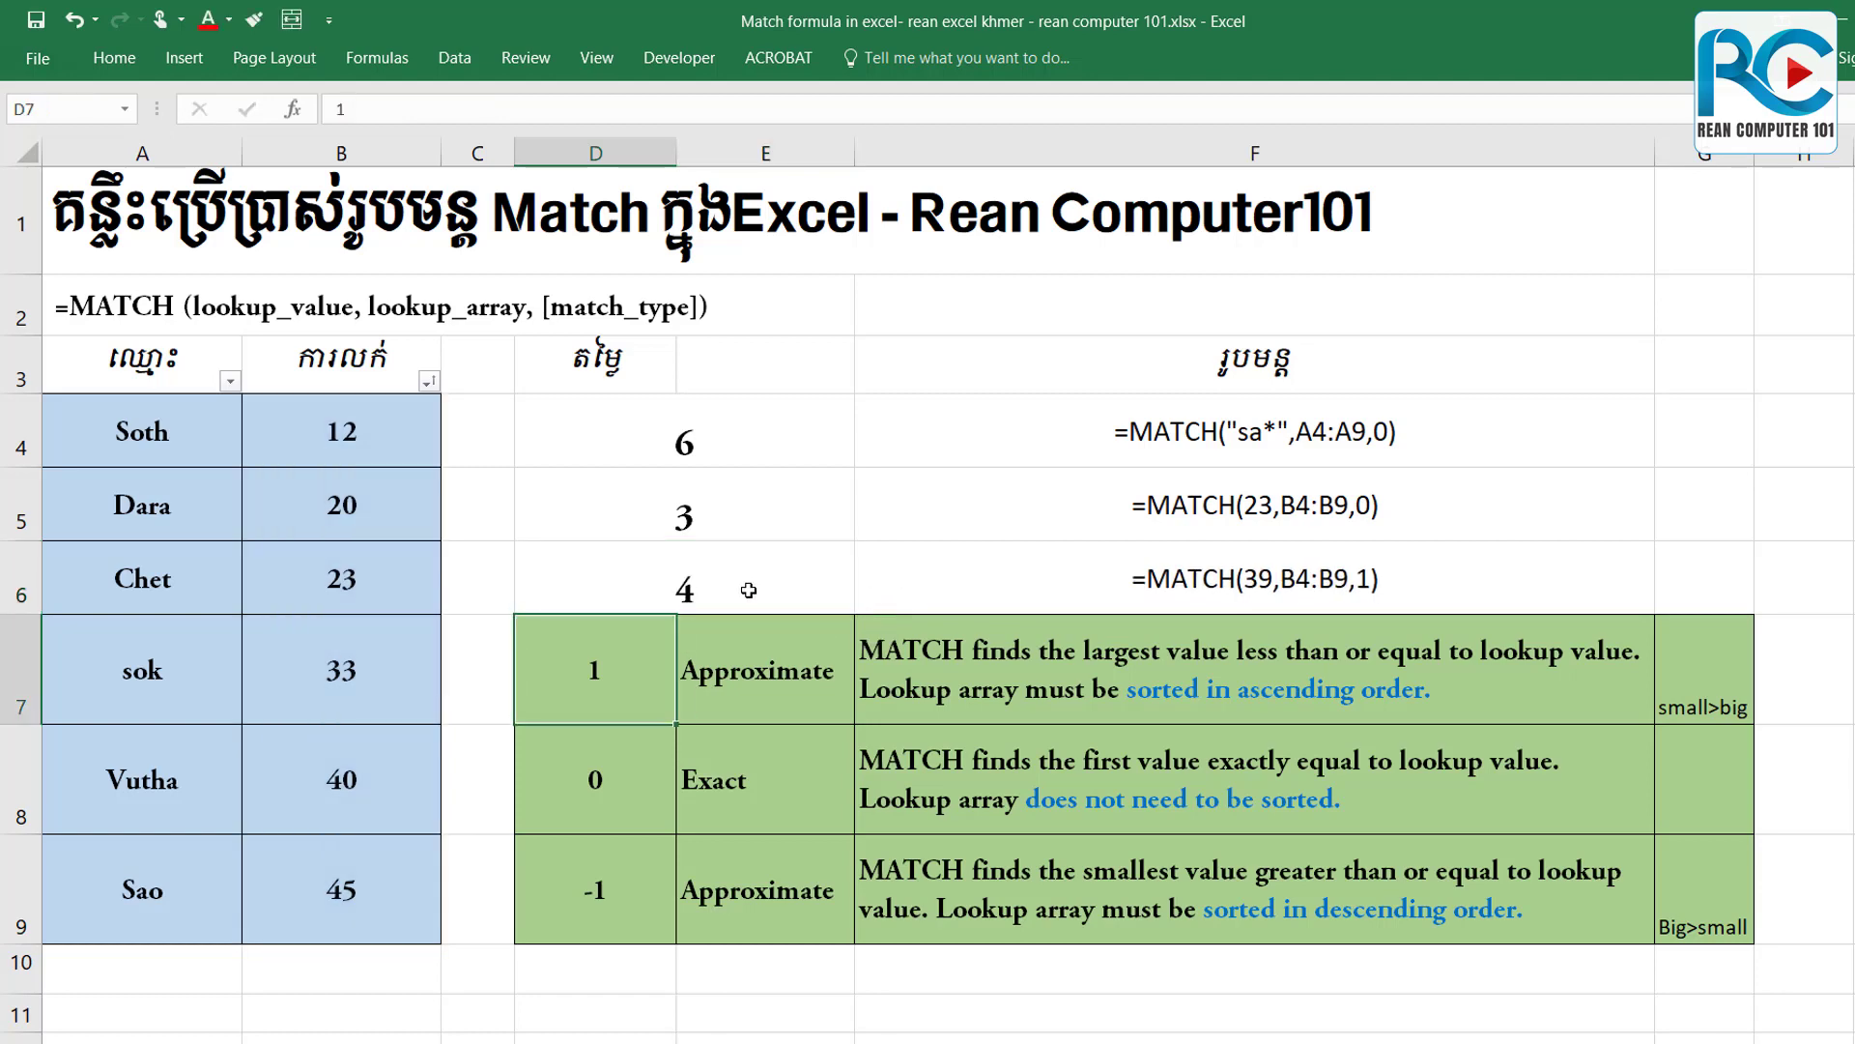
left_click(750, 592)
left_click(375, 441)
left_click(367, 512)
left_click(369, 590)
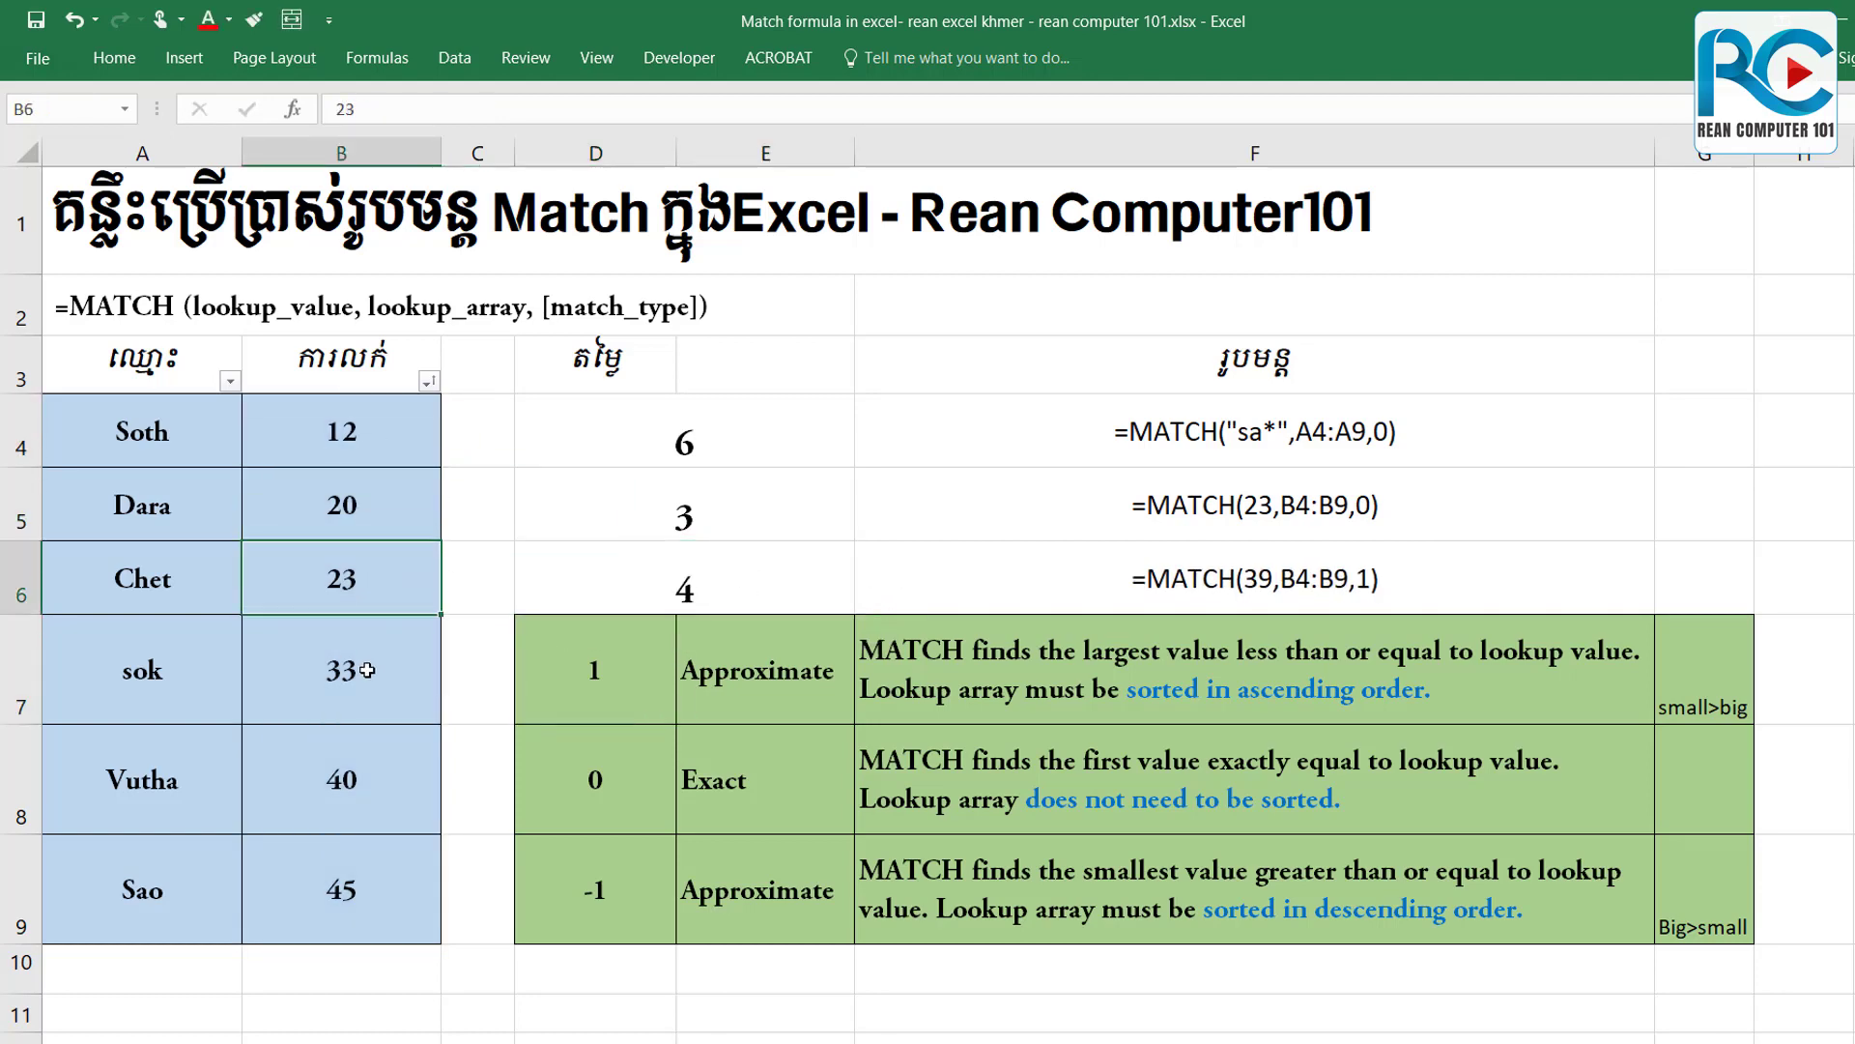
left_click(377, 677)
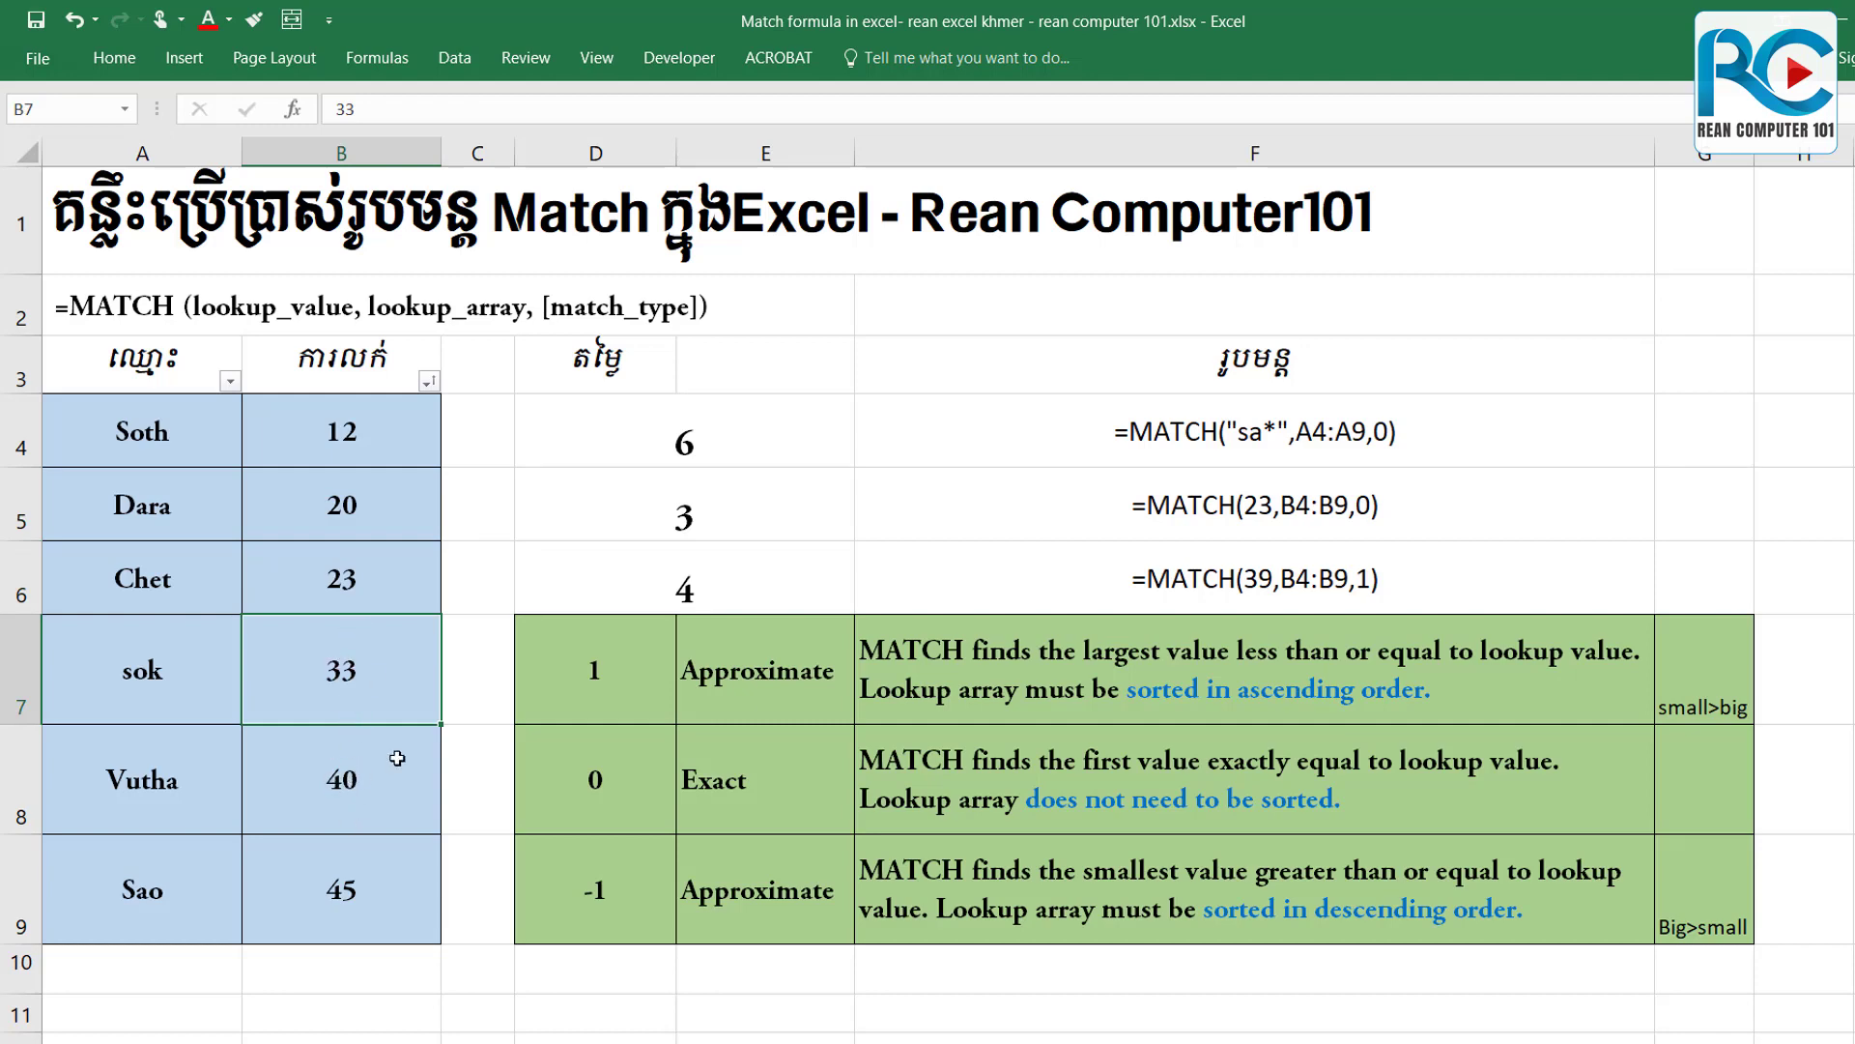
left_click(768, 924)
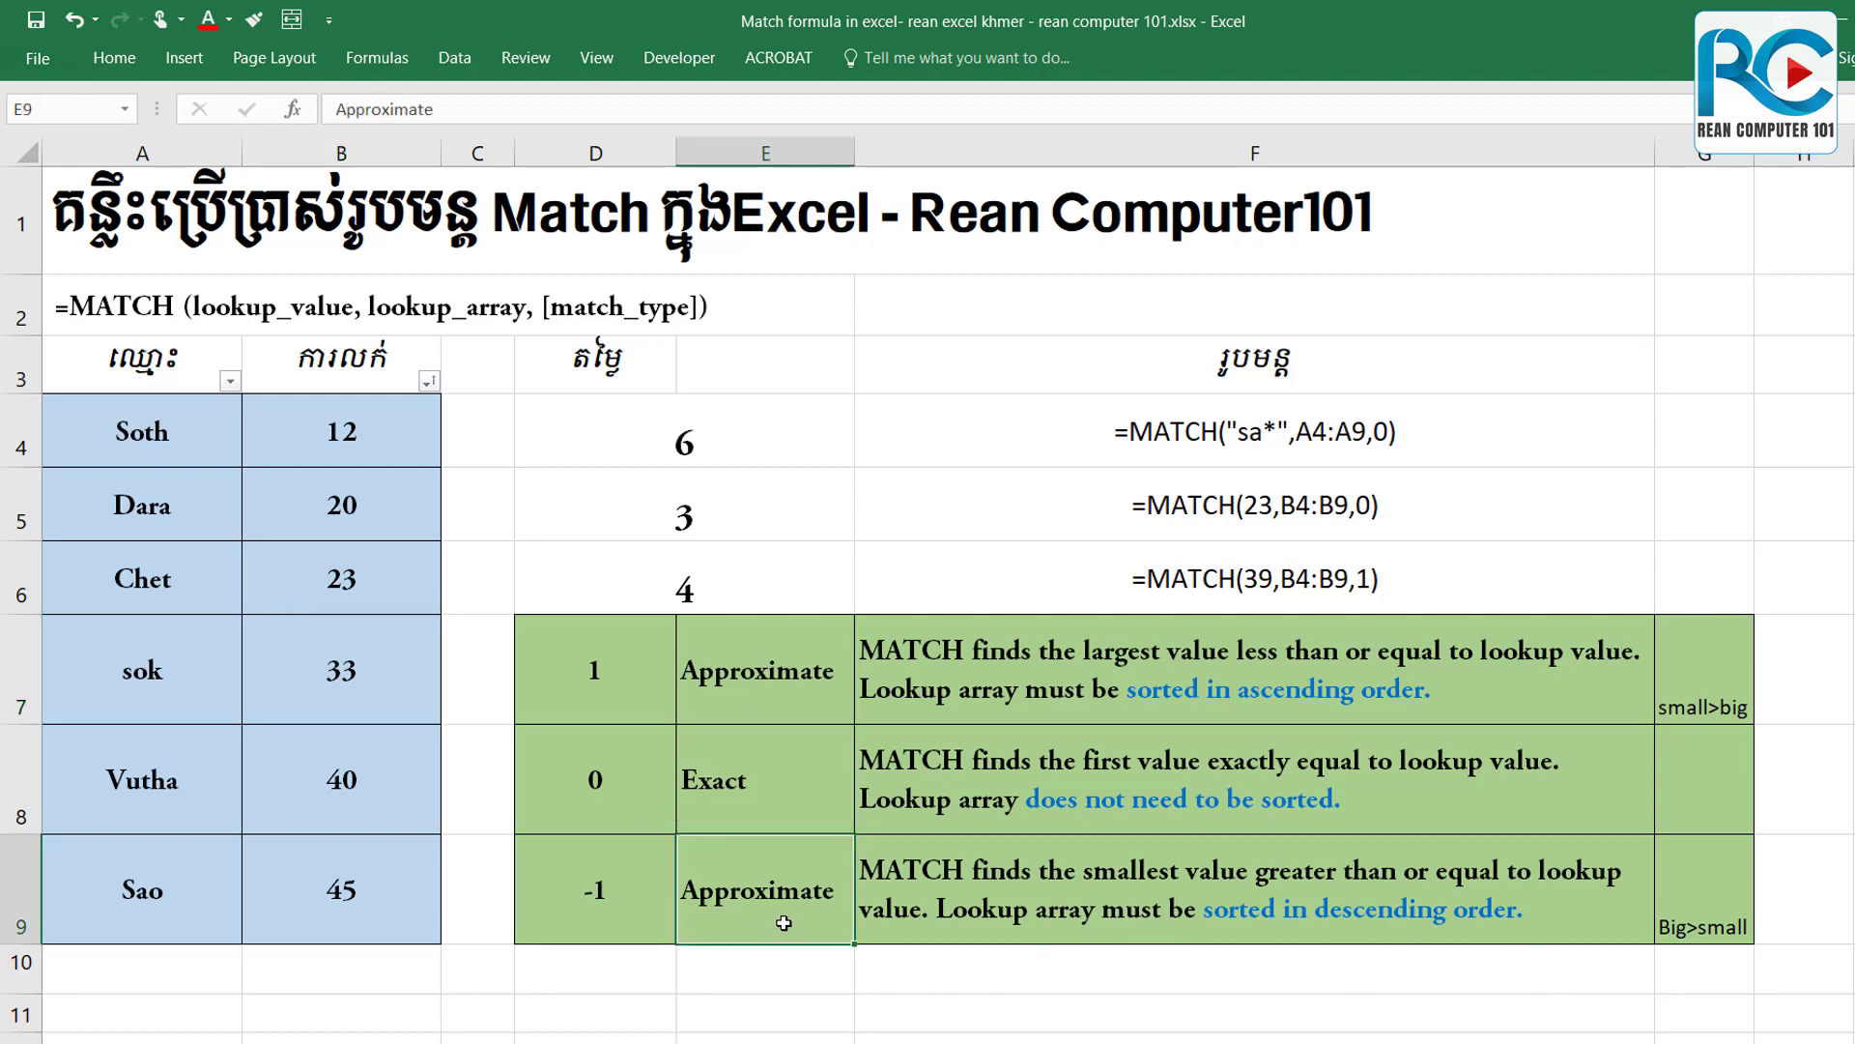